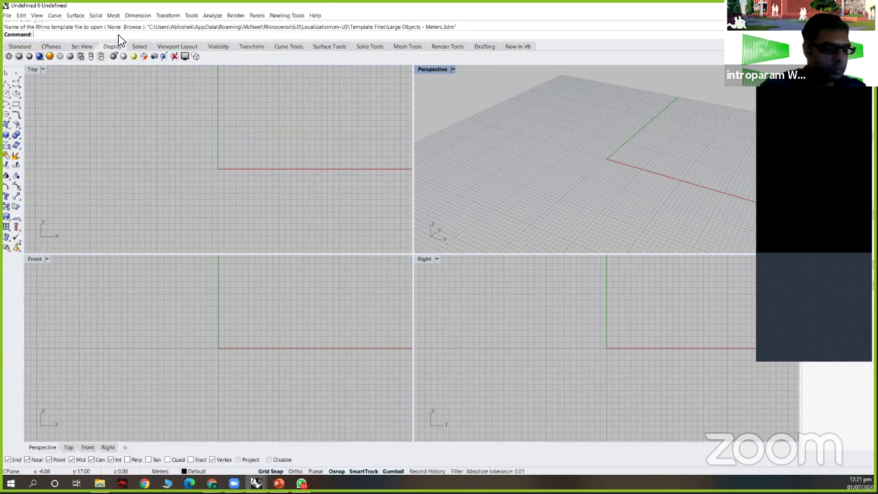
Step: Launch Grasshopper from Rhino and widen its window slightly
{"action": "type", "text": "Grasshopper"}
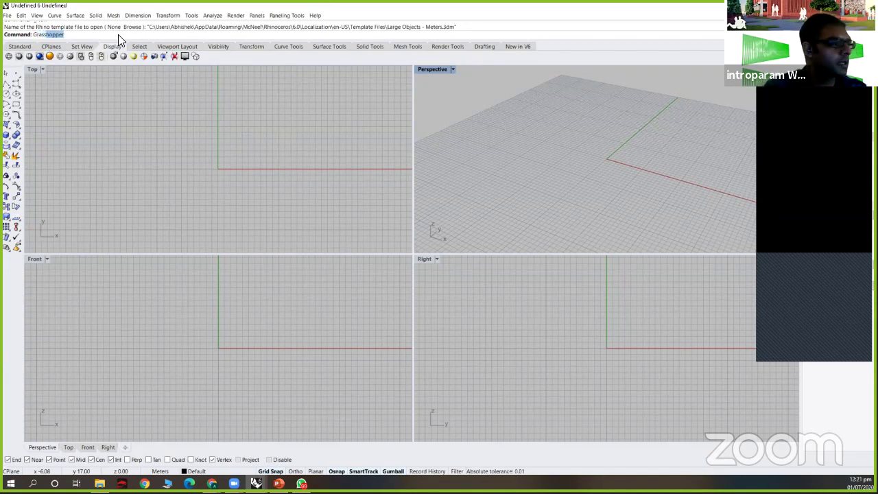
{"action": "key", "text": "Return"}
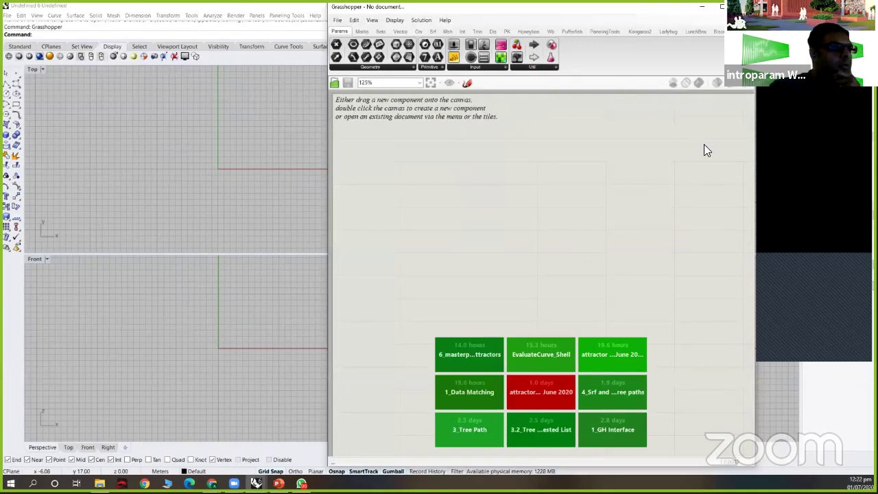
{"action": "left_click_drag", "start_coordinate": [756, 104], "coordinate": [762, 103]}
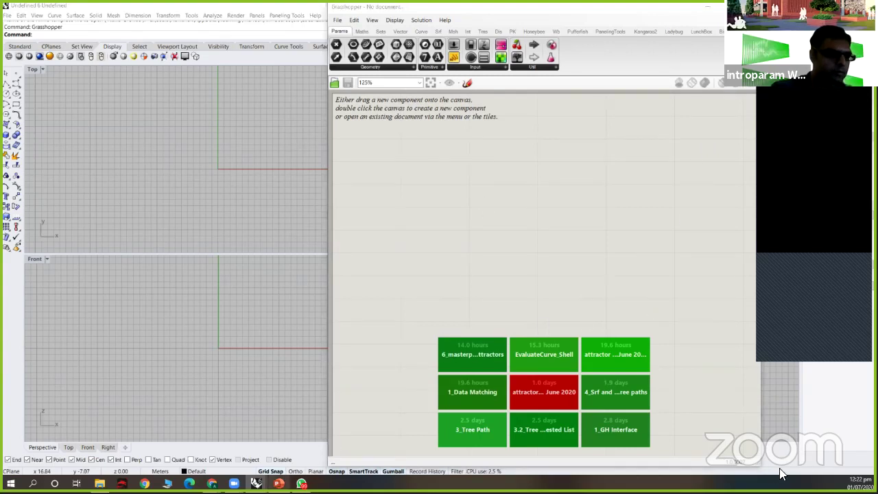
Step: Switch to the PowerPoint presentation, end its slide show, and return to Grasshopper
{"action": "key", "text": "alt+Tab"}
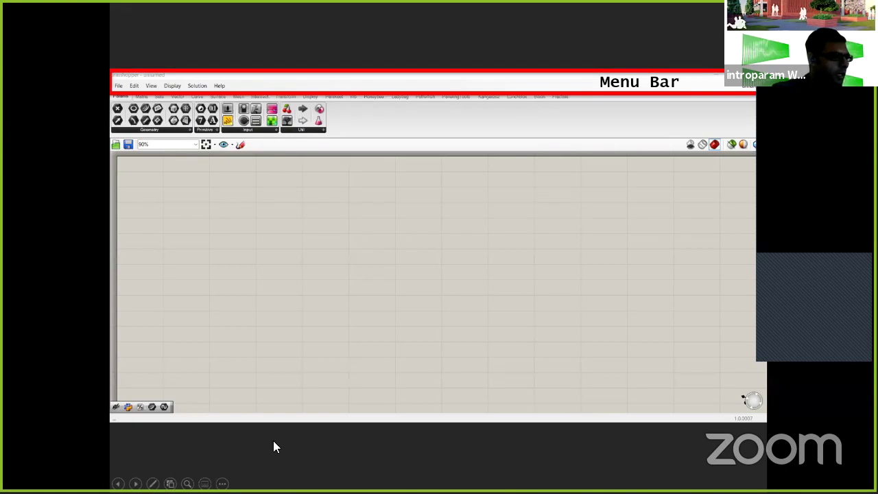
{"action": "key", "text": "Escape"}
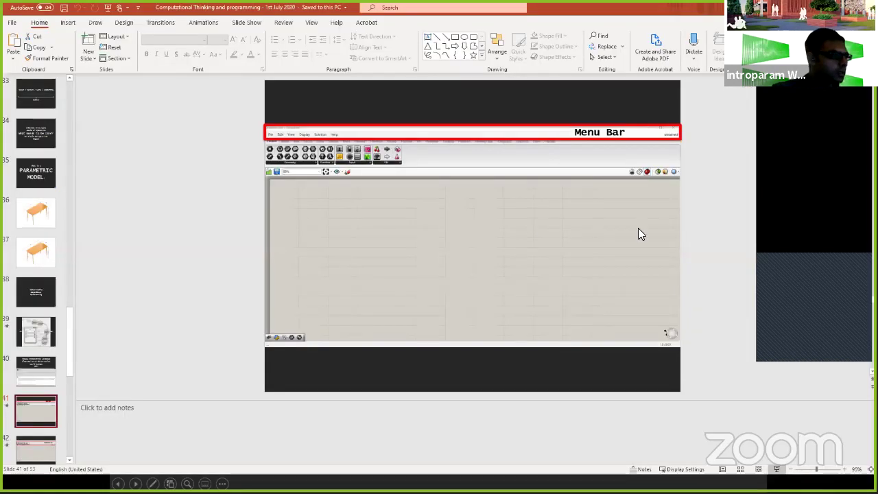
{"action": "left_click", "coordinate": [257, 483]}
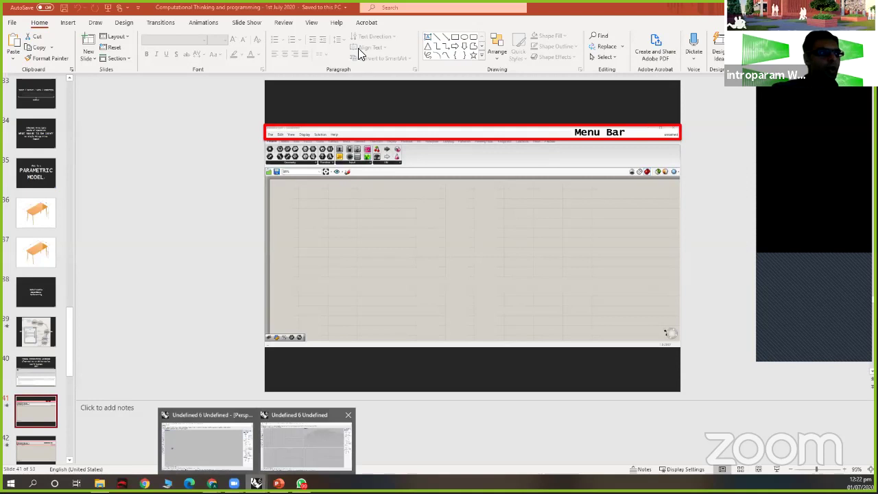
{"action": "key", "text": "alt+Tab"}
Step: Look through Grasshopper's editing, display and solution commands
{"action": "left_click", "coordinate": [353, 20]}
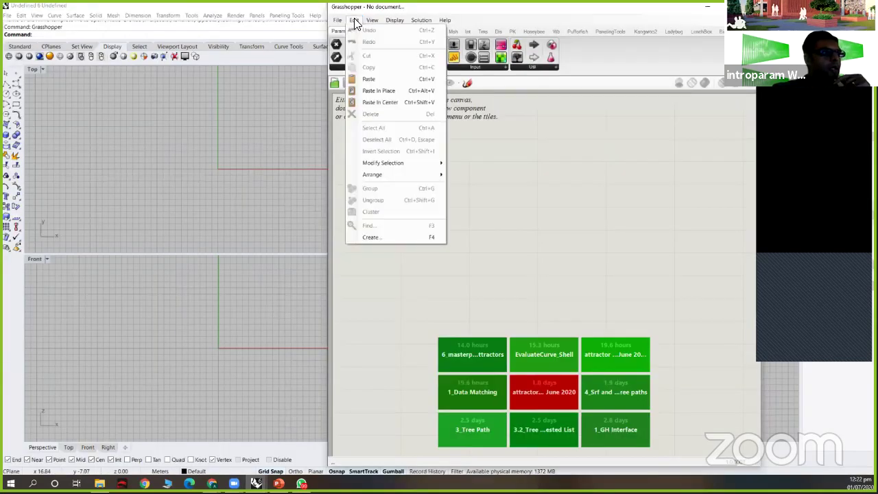
{"action": "mouse_move", "coordinate": [371, 21]}
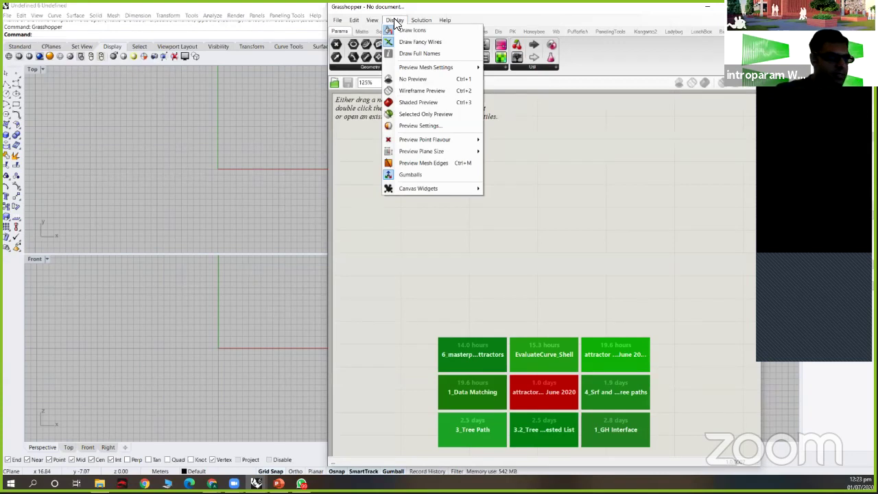
{"action": "left_click", "coordinate": [396, 21]}
{"action": "left_click", "coordinate": [398, 22]}
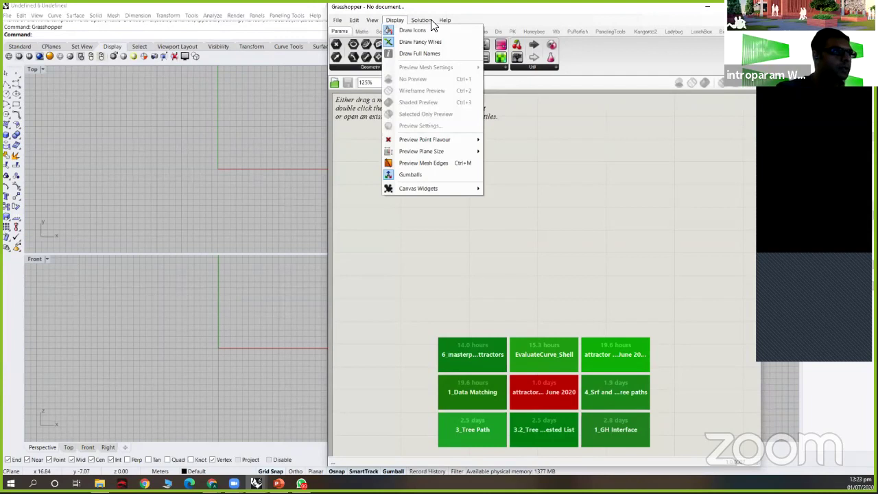
{"action": "left_click", "coordinate": [427, 22]}
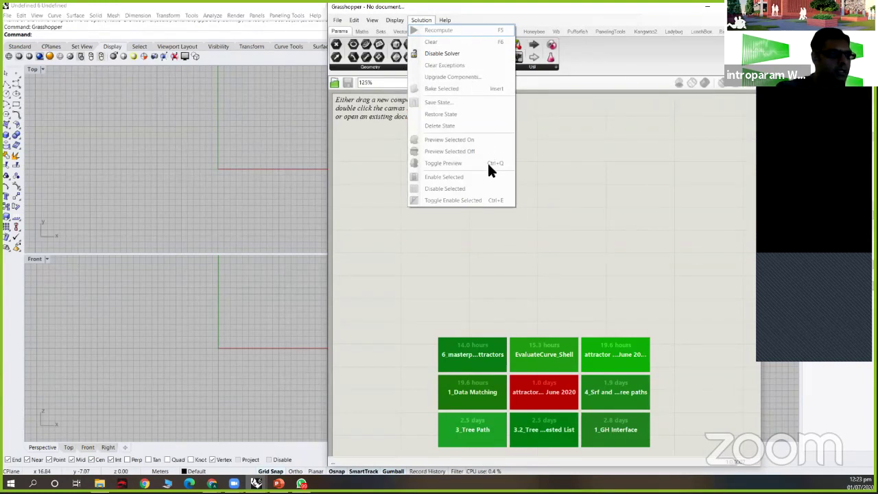
Step: Open the online Grasshopper Support forum and browse its list of latest topics
{"action": "mouse_move", "coordinate": [447, 25]}
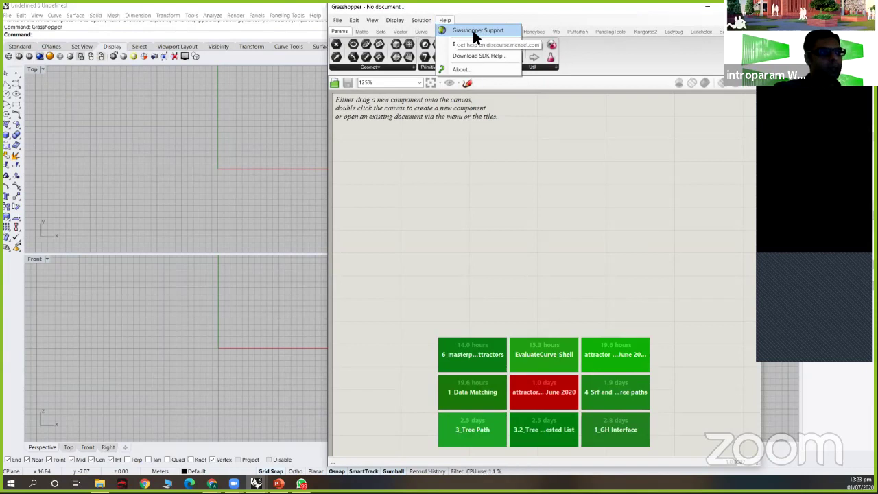
{"action": "left_click", "coordinate": [474, 30]}
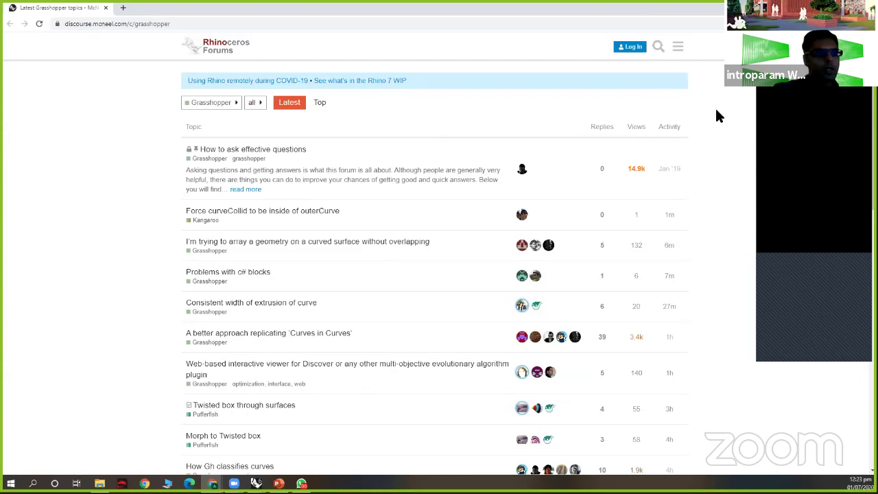
{"action": "scroll", "coordinate": [367, 267], "scroll_direction": "down", "scroll_amount": 1}
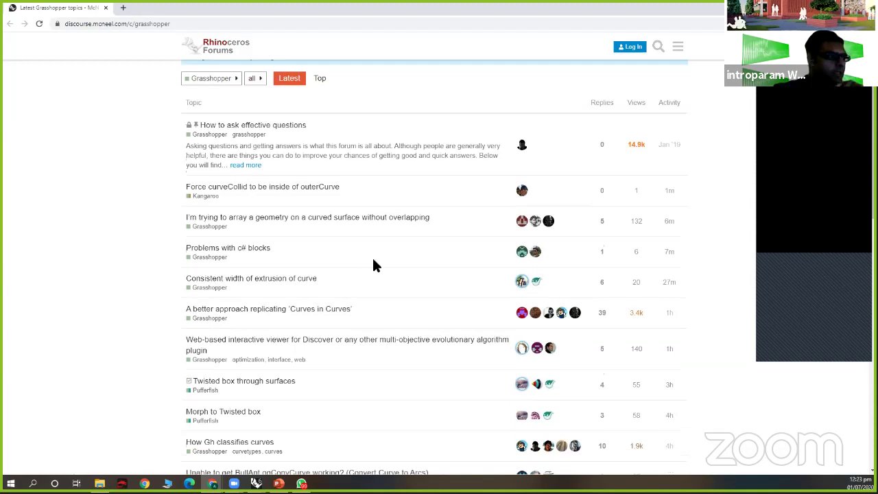
{"action": "scroll", "coordinate": [383, 217], "scroll_direction": "down", "scroll_amount": 2}
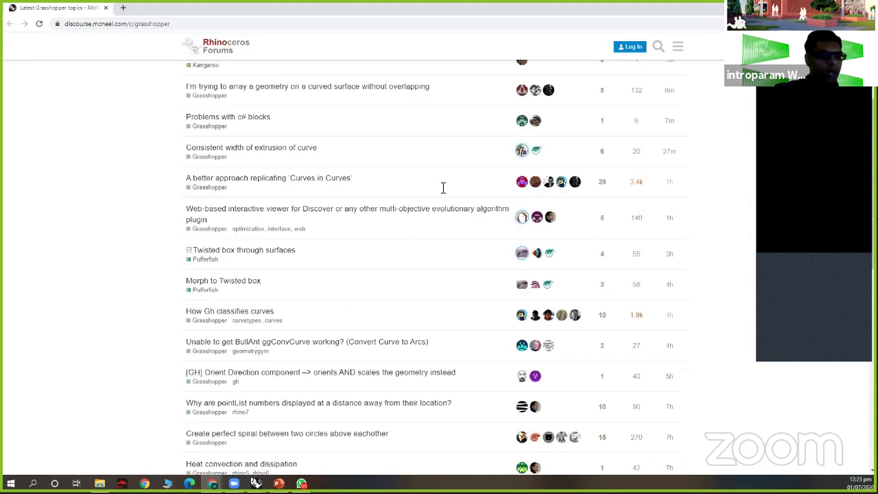
{"action": "scroll", "coordinate": [443, 188], "scroll_direction": "down", "scroll_amount": 2}
{"action": "scroll", "coordinate": [467, 178], "scroll_direction": "up", "scroll_amount": 5}
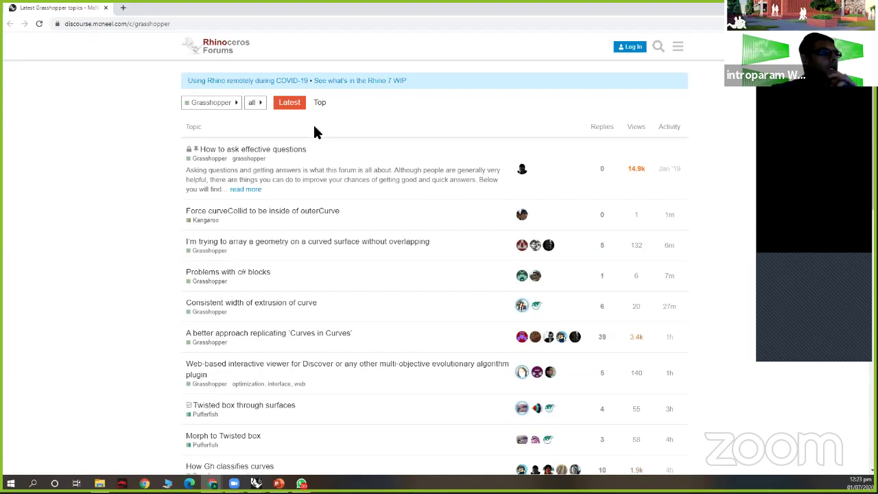
{"action": "scroll", "coordinate": [327, 156], "scroll_direction": "down", "scroll_amount": 1}
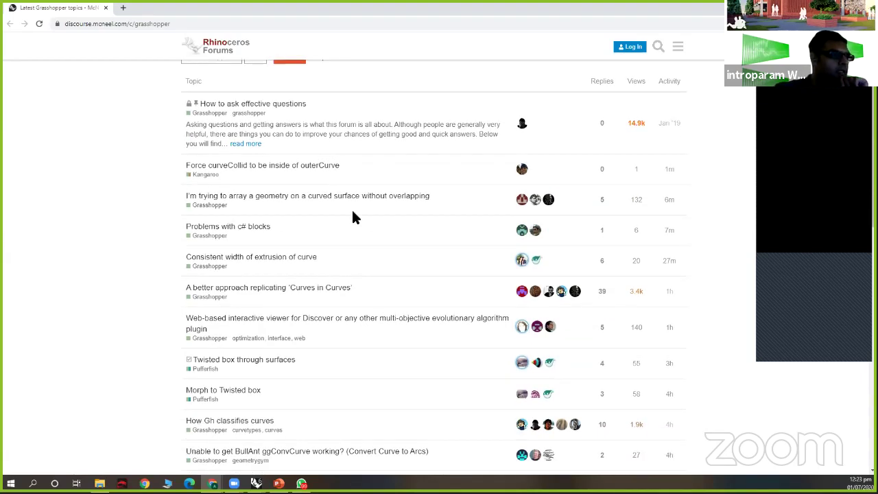
{"action": "scroll", "coordinate": [354, 217], "scroll_direction": "down", "scroll_amount": 1}
{"action": "scroll", "coordinate": [355, 218], "scroll_direction": "down", "scroll_amount": 2}
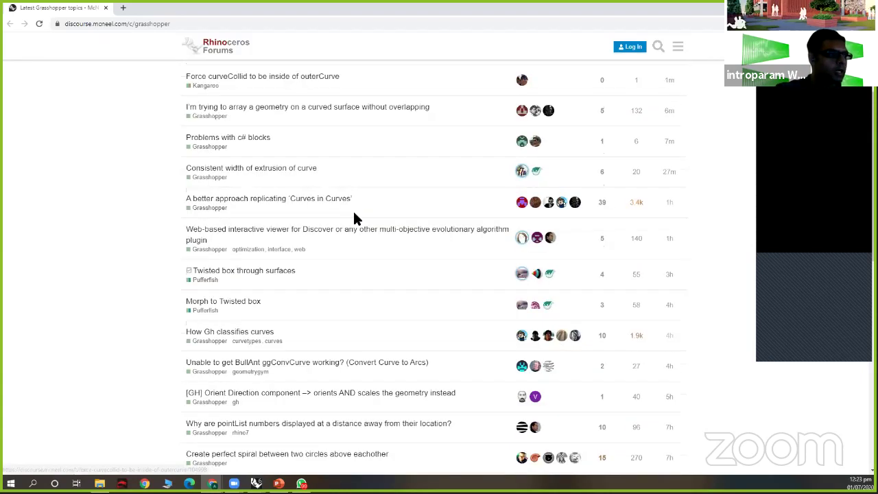
{"action": "scroll", "coordinate": [354, 218], "scroll_direction": "down", "scroll_amount": 10}
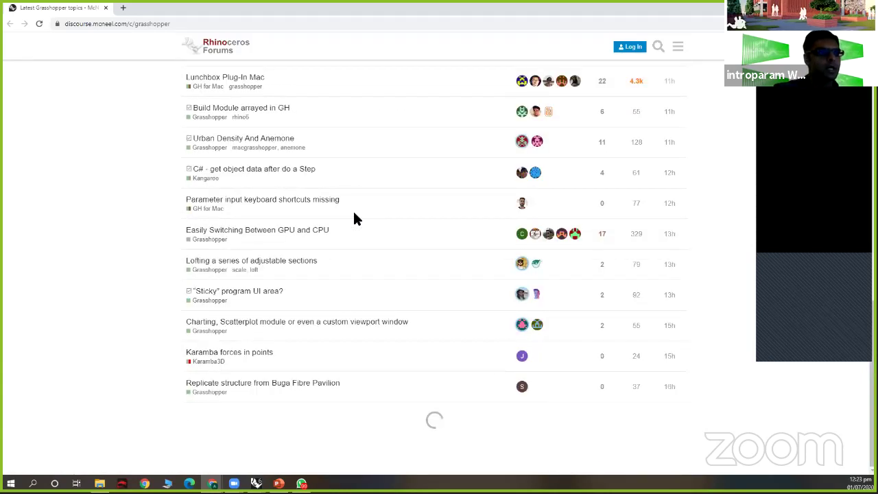
{"action": "scroll", "coordinate": [342, 214], "scroll_direction": "up", "scroll_amount": 1}
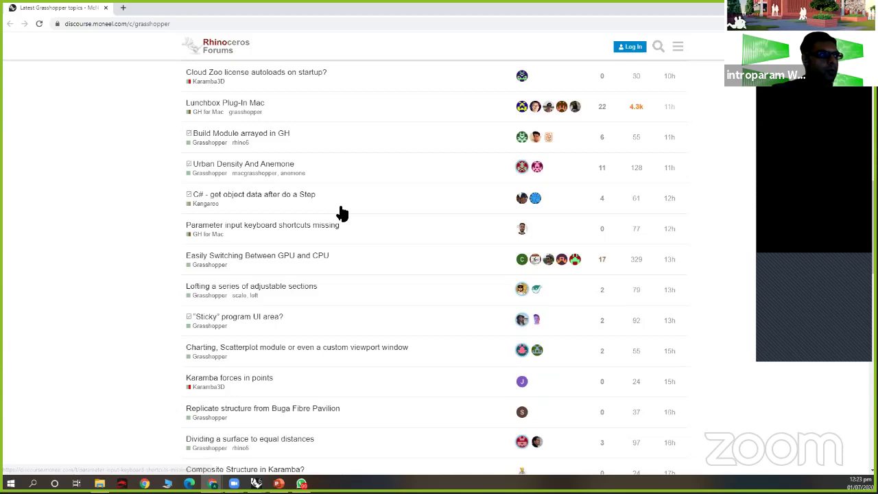
{"action": "scroll", "coordinate": [340, 204], "scroll_direction": "up", "scroll_amount": 15}
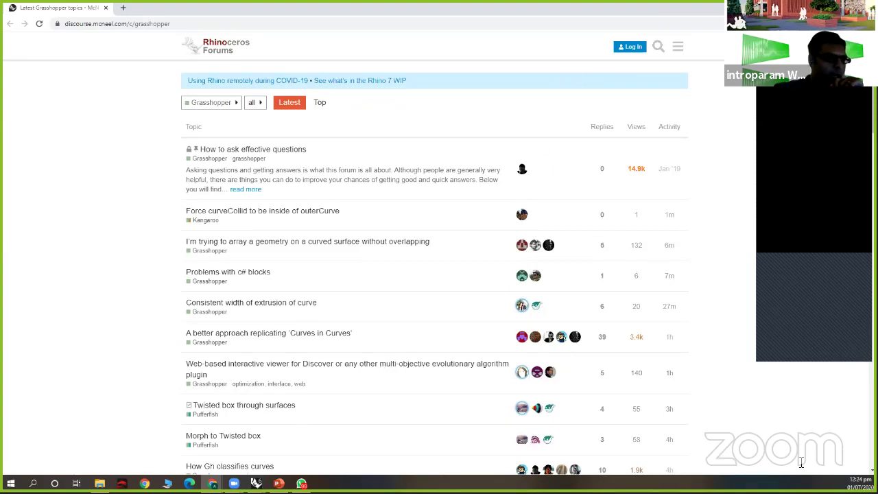
Step: Switch to the PowerPoint slide show and go through the Components Bar, Canvas Bar and Canvas slides up to the forum slide
{"action": "key", "text": "alt+Tab"}
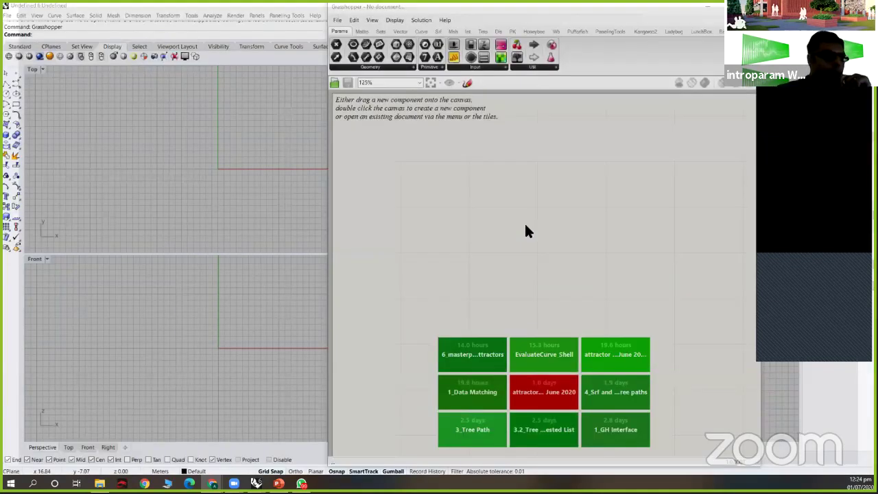
{"action": "key", "text": "alt+Tab"}
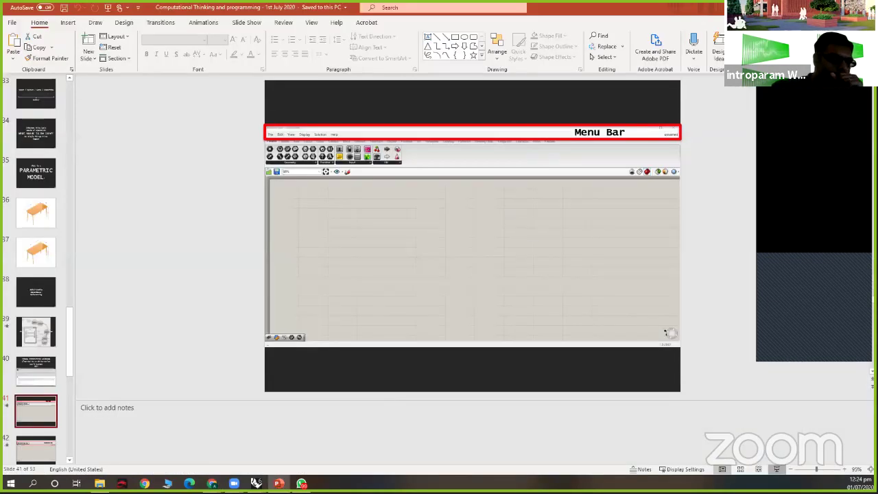
{"action": "key", "text": "alt+Tab"}
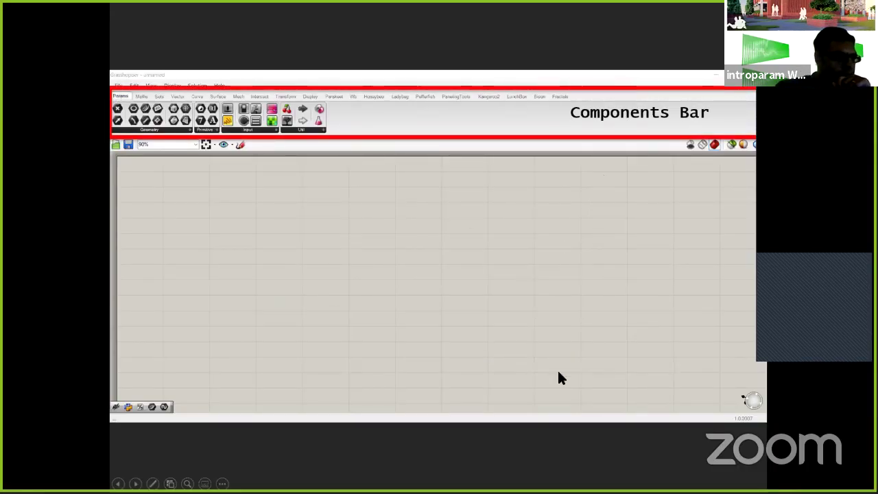
{"action": "left_click", "coordinate": [562, 179]}
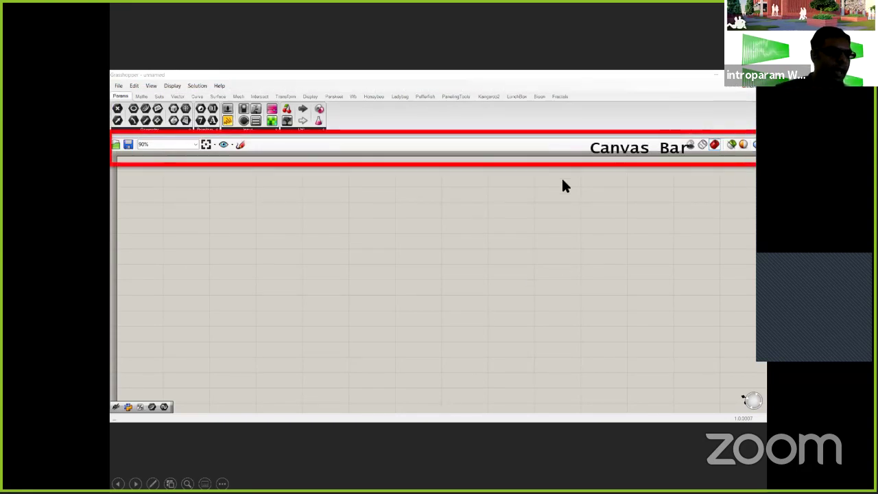
{"action": "key", "text": "Right"}
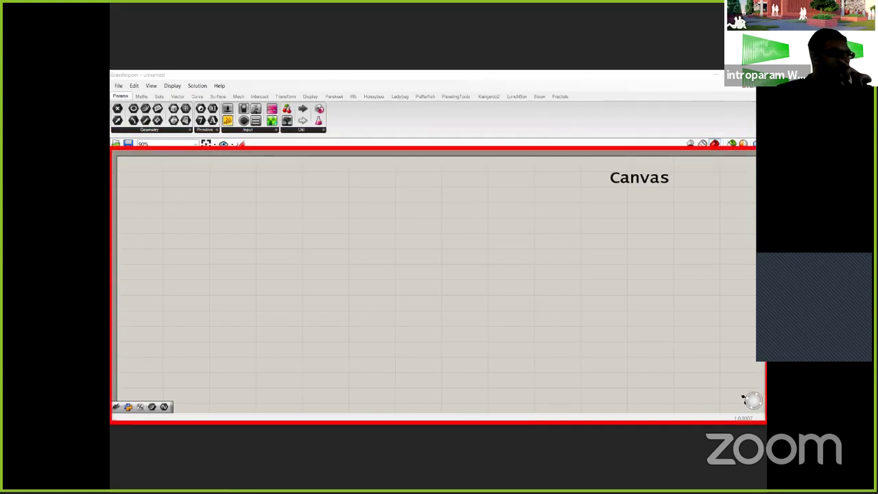
{"action": "key", "text": "Left"}
{"action": "key", "text": "Left"}
{"action": "key", "text": "Right"}
{"action": "key", "text": "Right"}
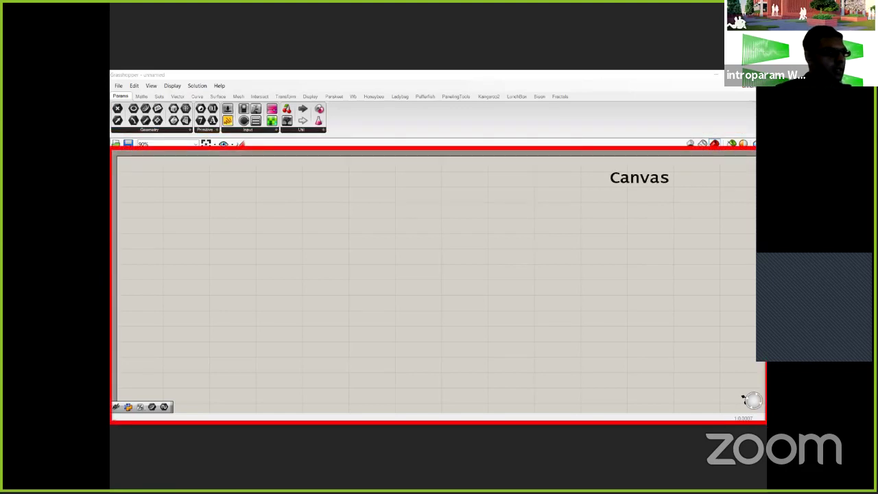
{"action": "key", "text": "Right"}
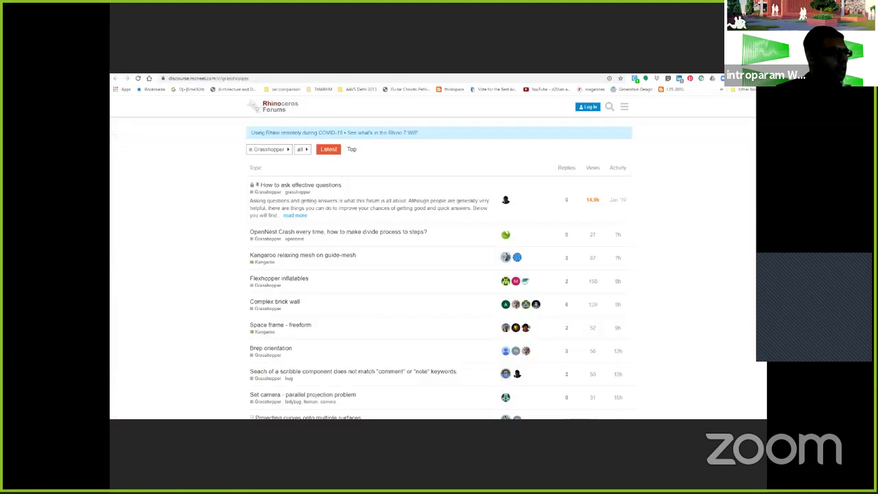
Step: Go back to the Menu Bar slide and advance through the interface slides to the Canvas slide again
{"action": "key", "text": "Left"}
{"action": "key", "text": "Left"}
{"action": "key", "text": "Left"}
{"action": "key", "text": "Left"}
{"action": "key", "text": "Left"}
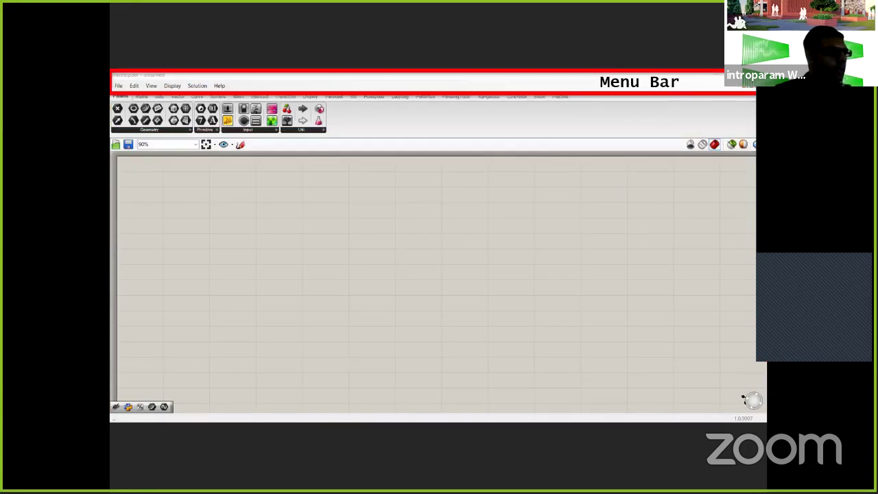
{"action": "key", "text": "Right"}
{"action": "key", "text": "Right"}
{"action": "key", "text": "Right"}
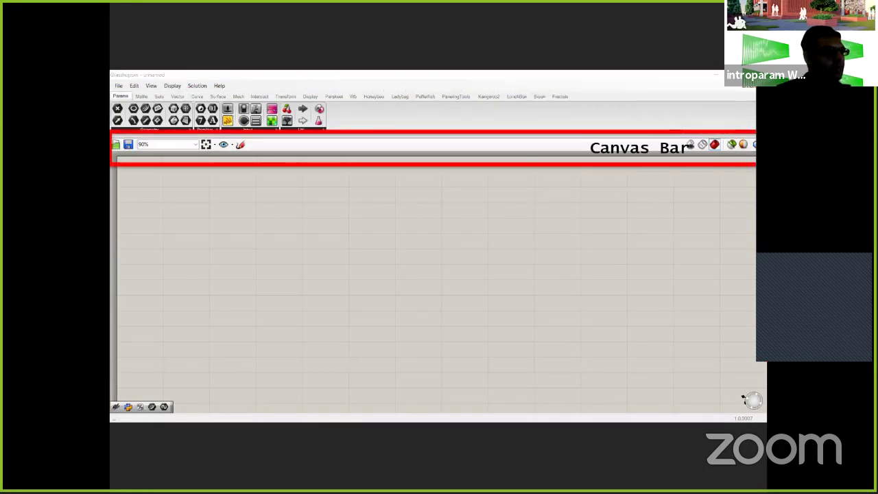
{"action": "key", "text": "Right"}
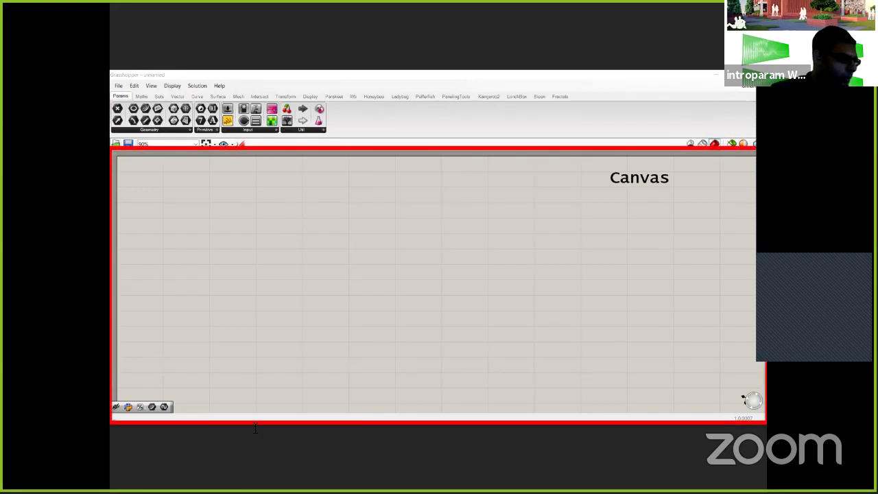
Step: End the slide show at the Canvas slide, switch to Grasshopper, and maximize its window
{"action": "key", "text": "Escape"}
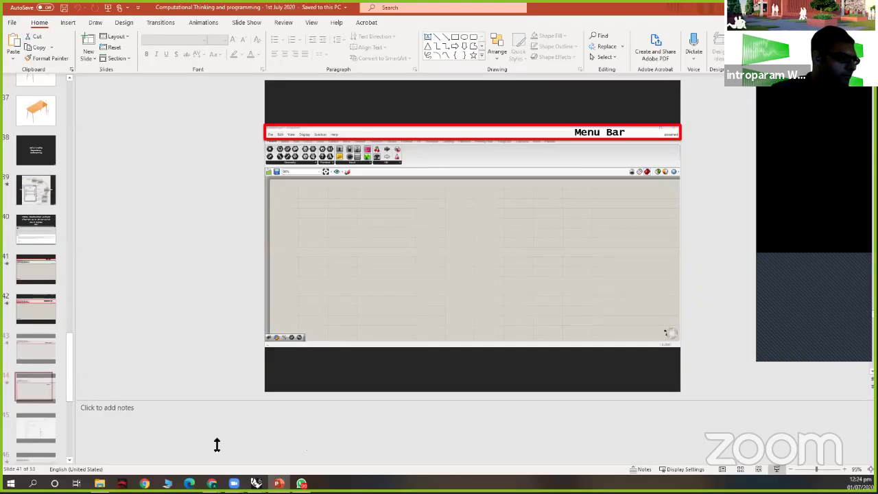
{"action": "left_click", "coordinate": [257, 483]}
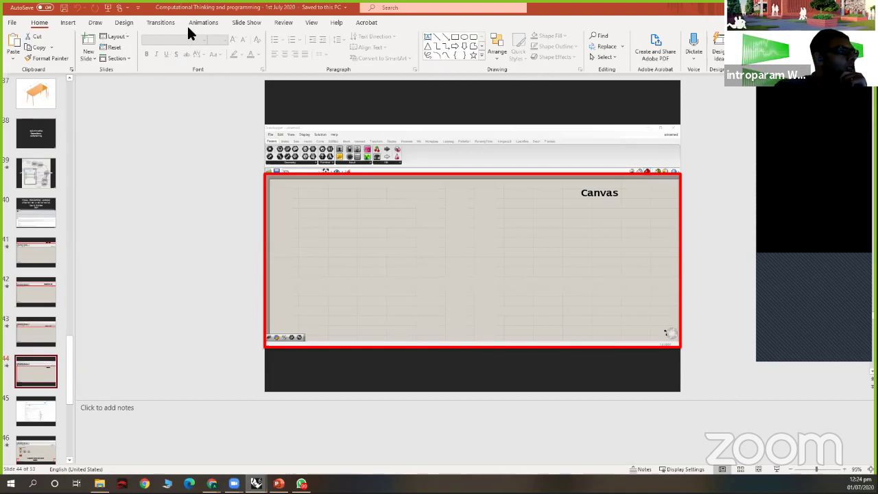
{"action": "key", "text": "alt+Tab"}
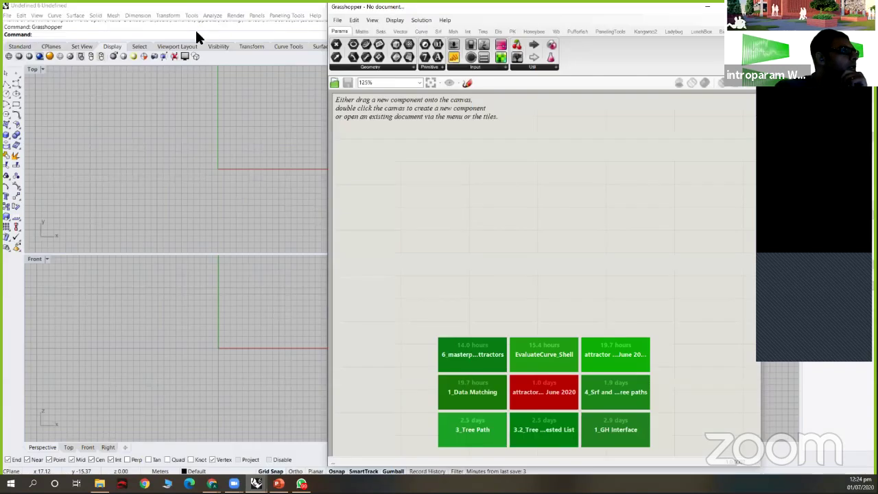
{"action": "key", "text": "super+Up"}
Step: Show the Display component set and the LunchBox plug-in's components in Grasshopper
{"action": "left_click", "coordinate": [214, 29]}
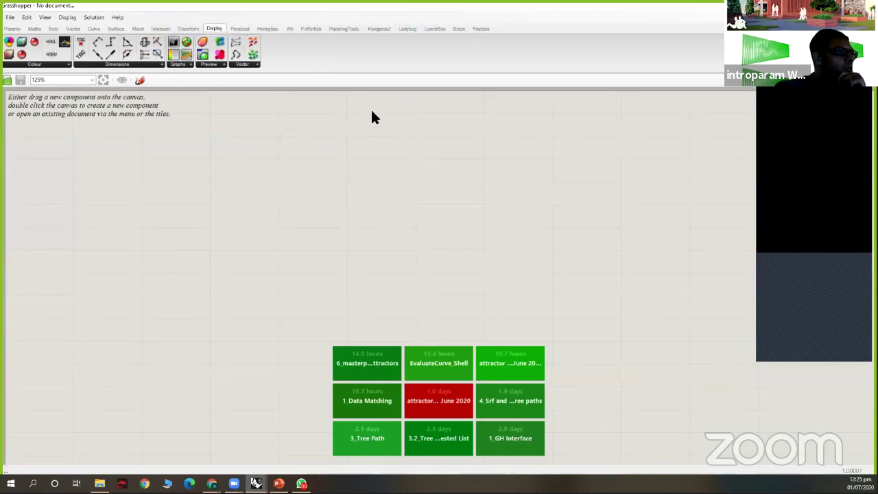
{"action": "left_click", "coordinate": [437, 31]}
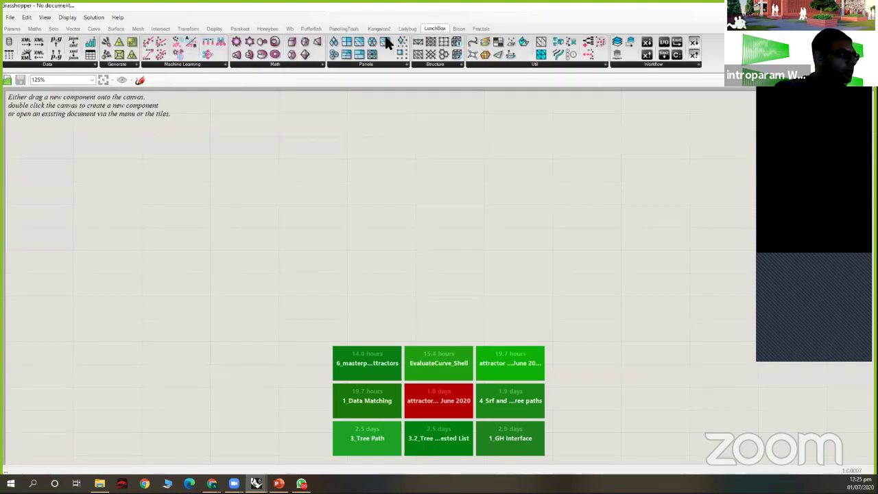
Step: Show the PanelingTools, Display, Params and Maths component sets, continuing through to the Curve set
{"action": "left_click", "coordinate": [344, 28]}
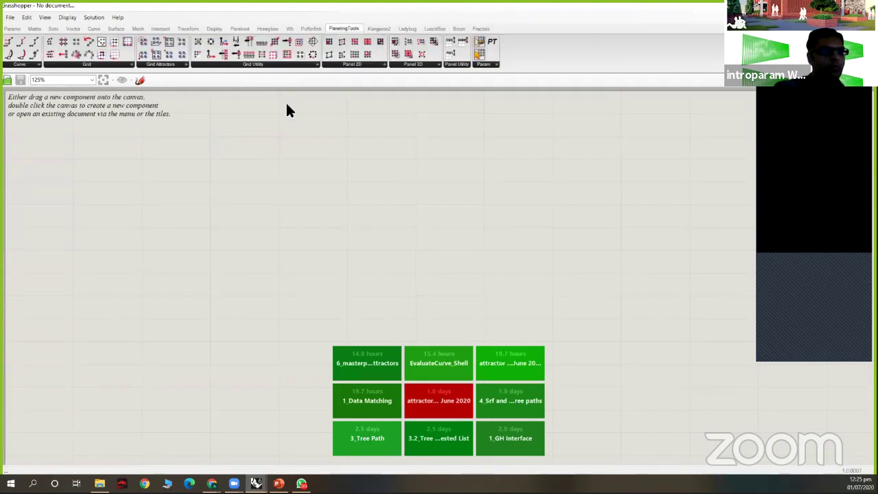
{"action": "left_click", "coordinate": [214, 28]}
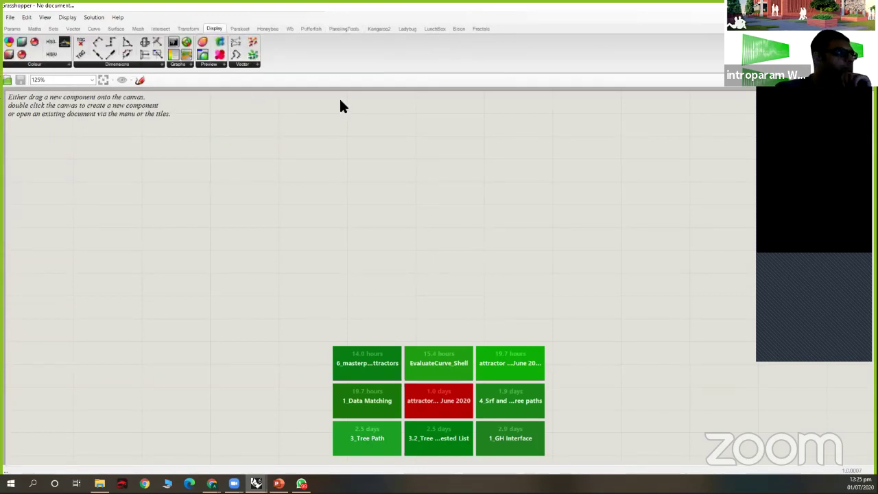
{"action": "left_click", "coordinate": [11, 28]}
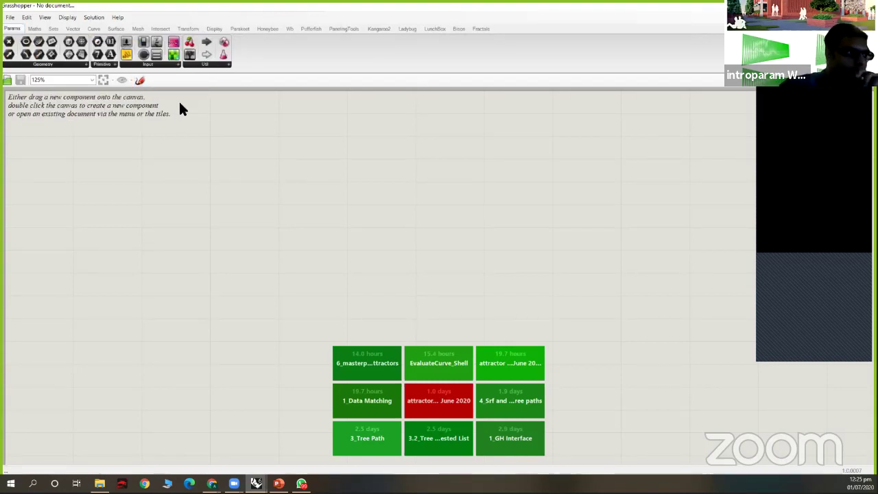
{"action": "left_click", "coordinate": [38, 27]}
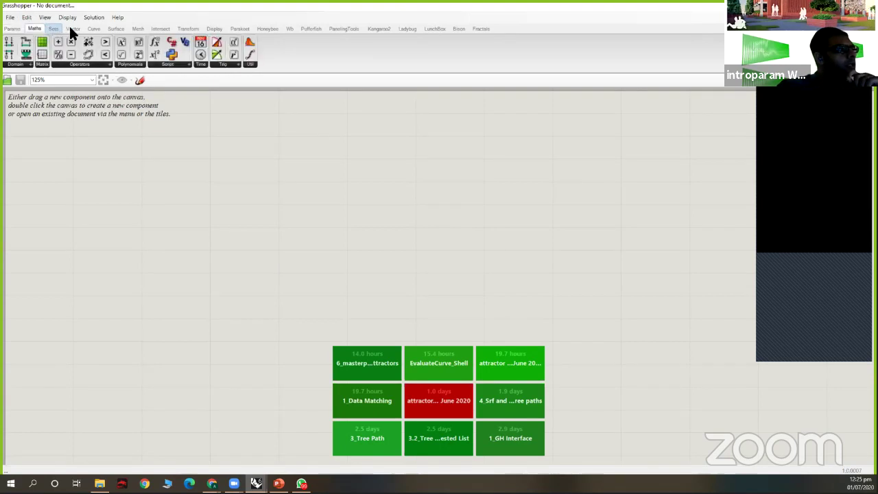
{"action": "left_click", "coordinate": [55, 29]}
{"action": "scroll", "coordinate": [61, 34], "scroll_direction": "down", "scroll_amount": 2}
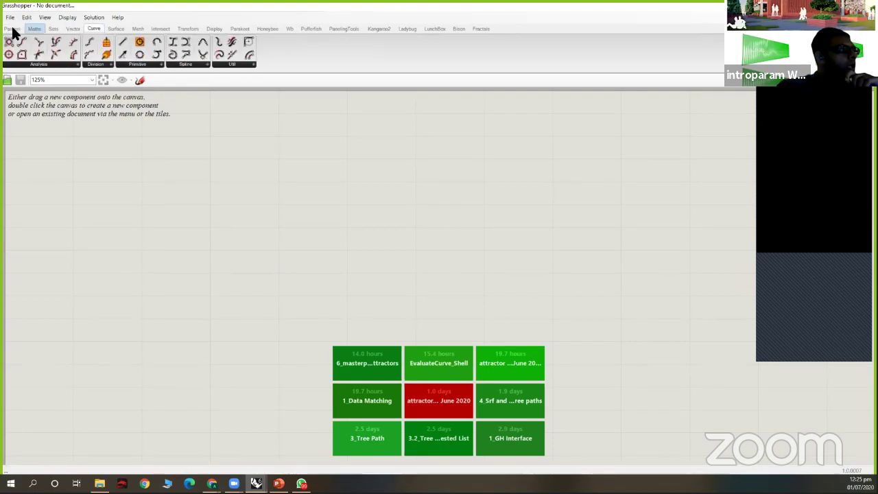
Step: Go through the Params, Curve, Surface, Vector, Sets, Intersect and Transform component sets
{"action": "left_click", "coordinate": [12, 29]}
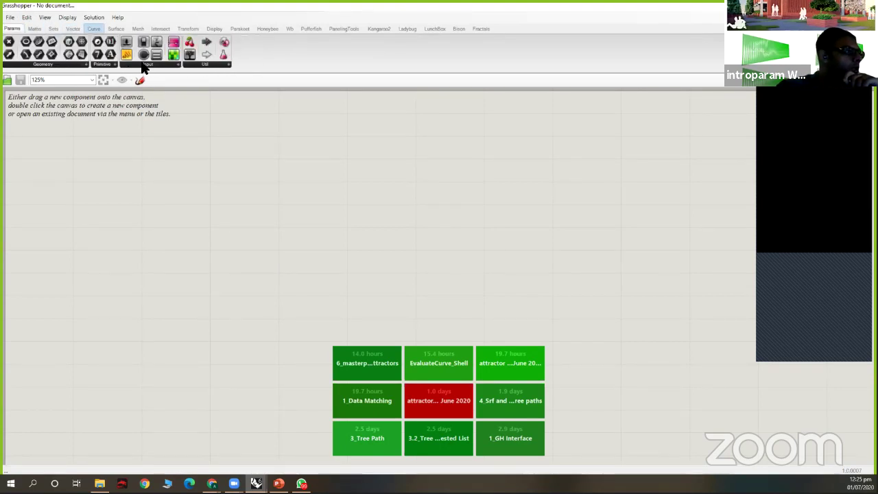
{"action": "left_click", "coordinate": [94, 28]}
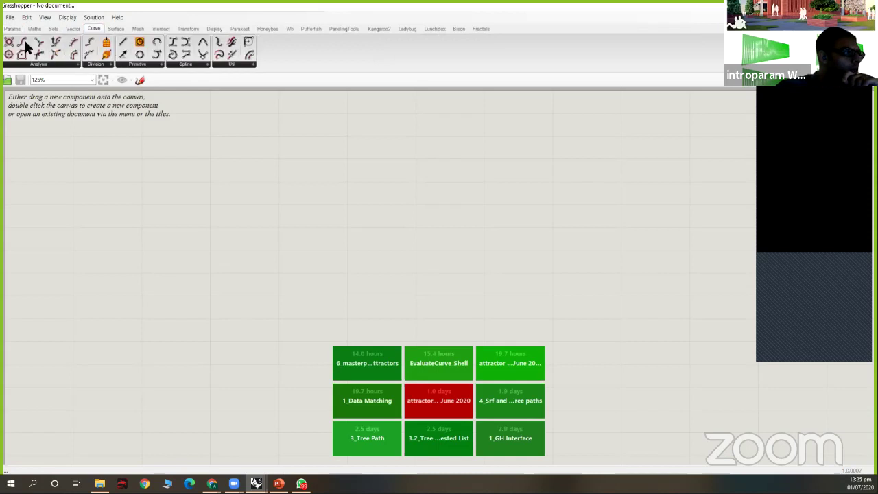
{"action": "left_click", "coordinate": [115, 29]}
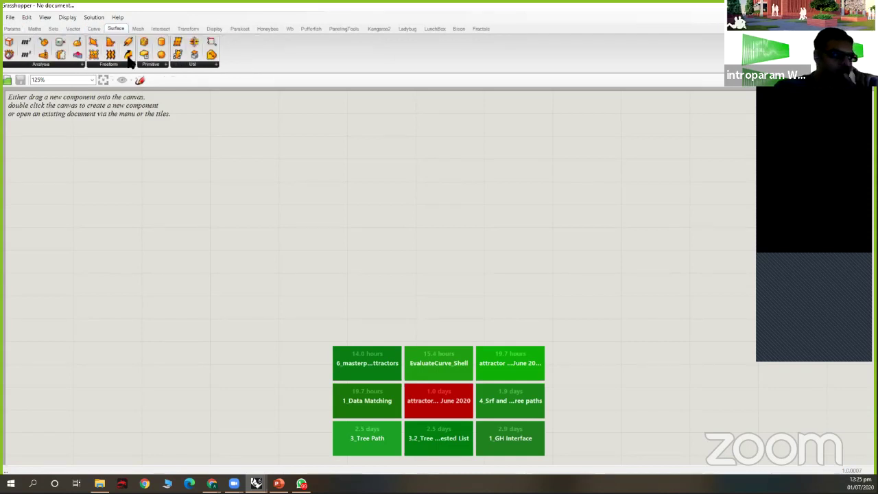
{"action": "left_click", "coordinate": [72, 27]}
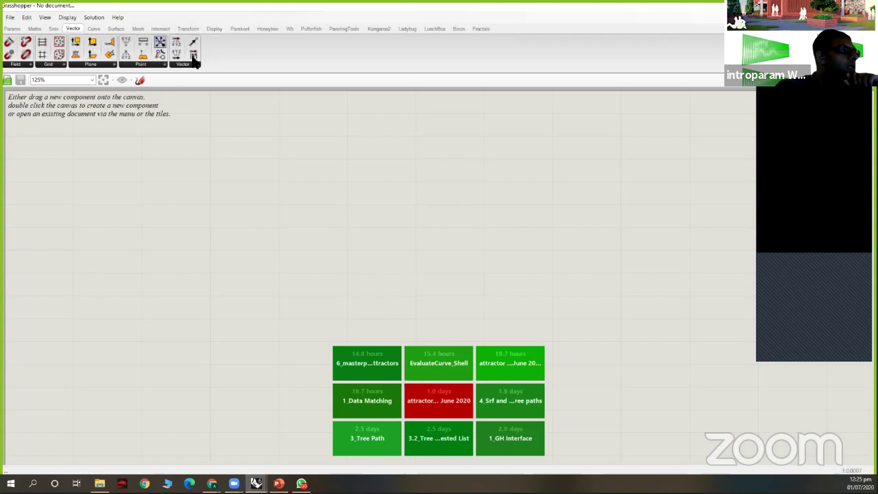
{"action": "left_click", "coordinate": [52, 29]}
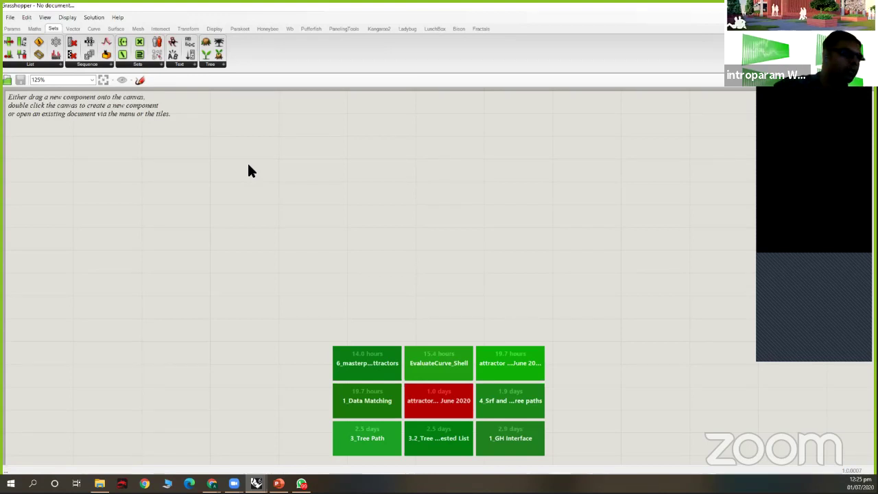
{"action": "left_click", "coordinate": [160, 30]}
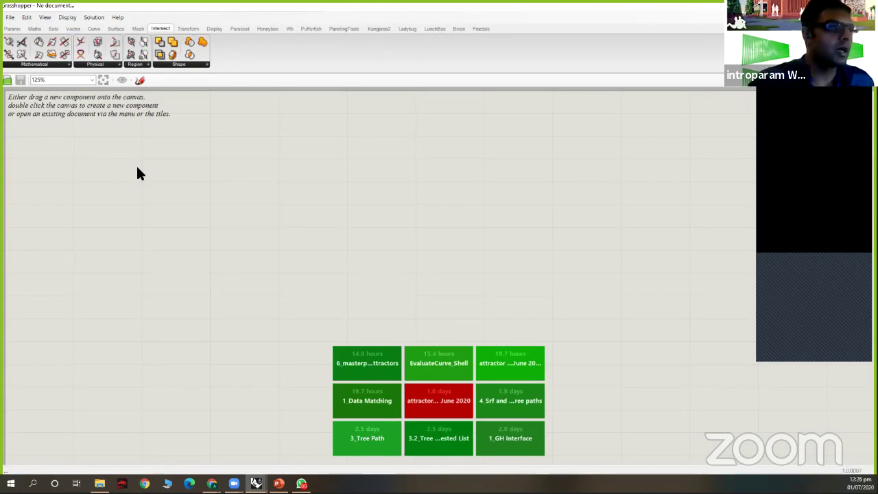
{"action": "left_click", "coordinate": [189, 28]}
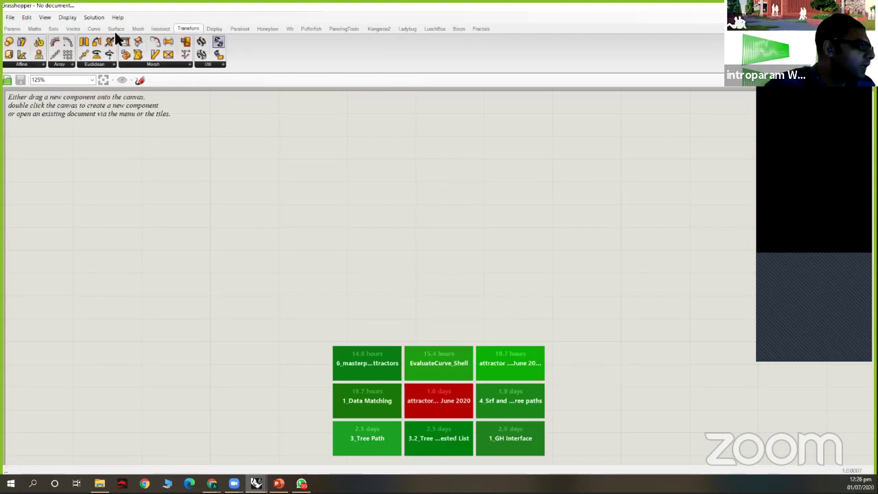
Step: Place a Point parameter from the Params geometry components on the canvas, with a Vector parameter just below it
{"action": "left_click", "coordinate": [12, 28]}
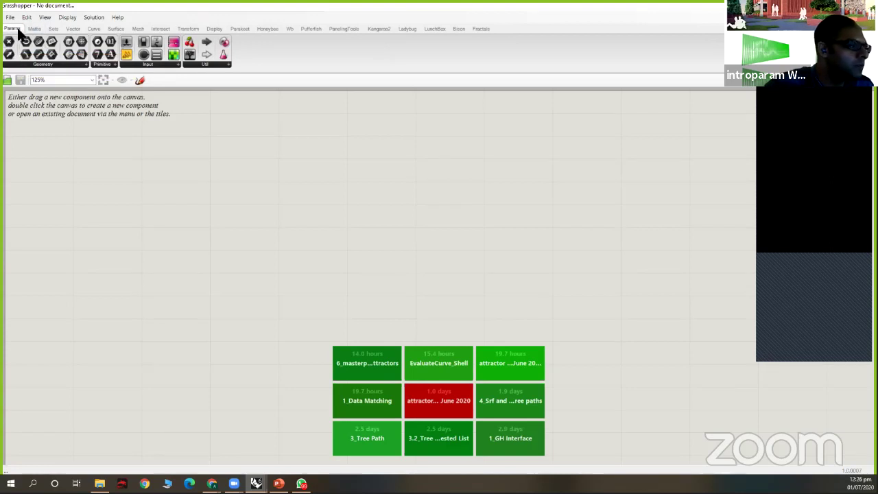
{"action": "mouse_move", "coordinate": [15, 31]}
{"action": "left_click_drag", "start_coordinate": [9, 43], "coordinate": [157, 213]}
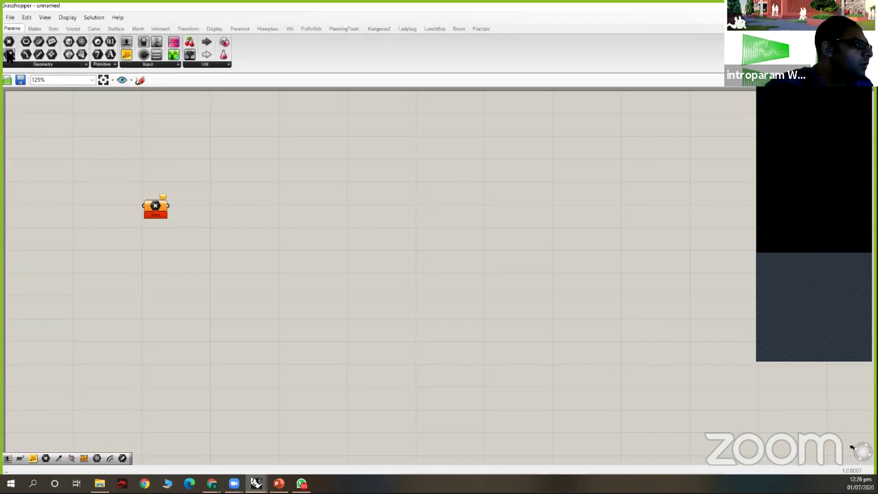
{"action": "left_click_drag", "start_coordinate": [9, 55], "coordinate": [157, 234]}
Step: Select the Point parameter with selection windows, move it close above the Vector parameter, and deselect it
{"action": "scroll", "coordinate": [154, 204], "scroll_direction": "up", "scroll_amount": 2}
{"action": "scroll", "coordinate": [154, 204], "scroll_direction": "up", "scroll_amount": 5}
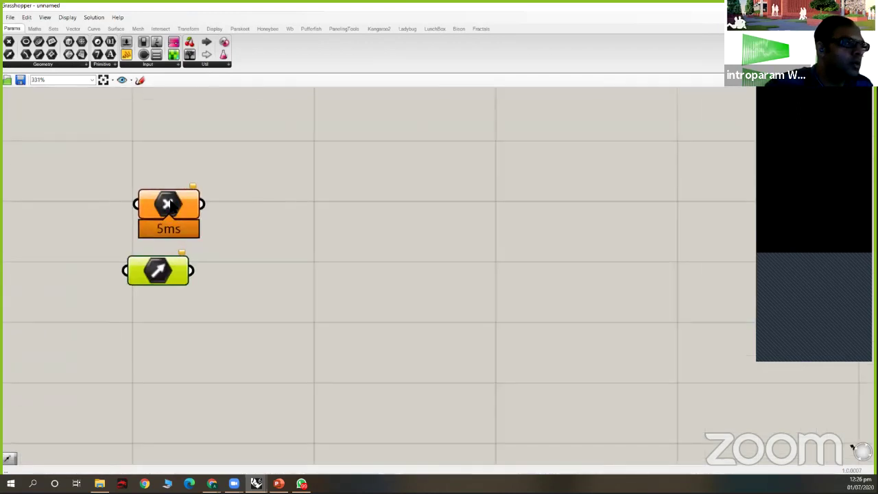
{"action": "scroll", "coordinate": [170, 204], "scroll_direction": "up", "scroll_amount": 4}
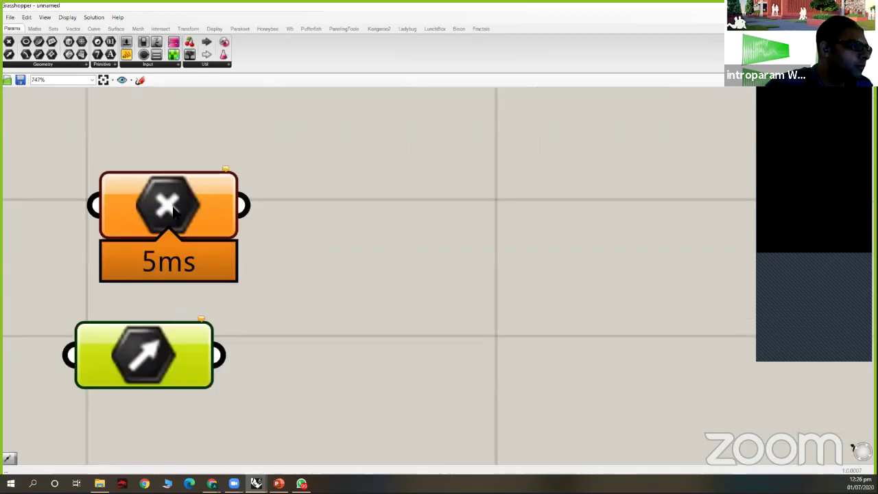
{"action": "scroll", "coordinate": [170, 206], "scroll_direction": "down", "scroll_amount": 2}
{"action": "scroll", "coordinate": [195, 219], "scroll_direction": "up", "scroll_amount": 5}
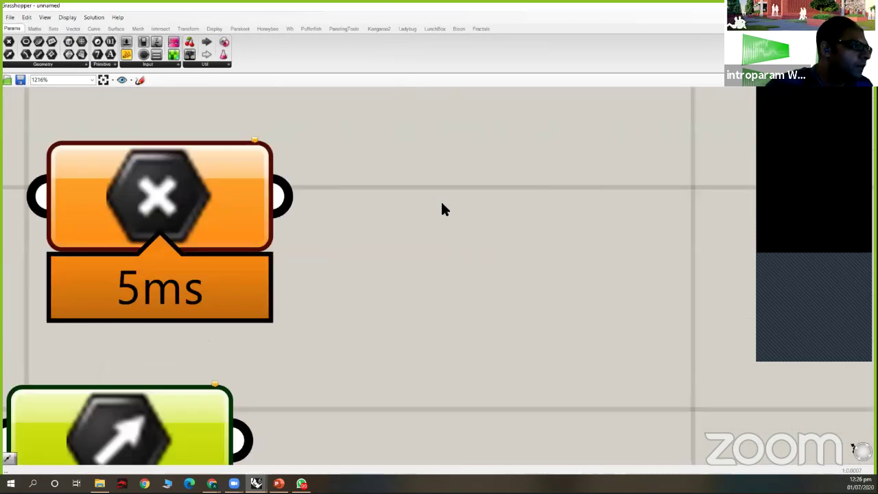
{"action": "scroll", "coordinate": [174, 209], "scroll_direction": "down", "scroll_amount": 5}
{"action": "left_click_drag", "start_coordinate": [235, 129], "coordinate": [501, 233]}
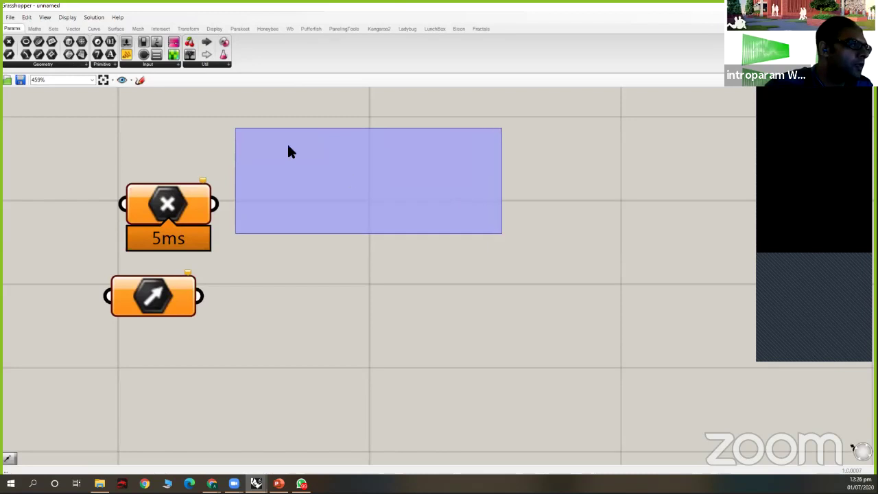
{"action": "left_click_drag", "start_coordinate": [245, 121], "coordinate": [568, 277]}
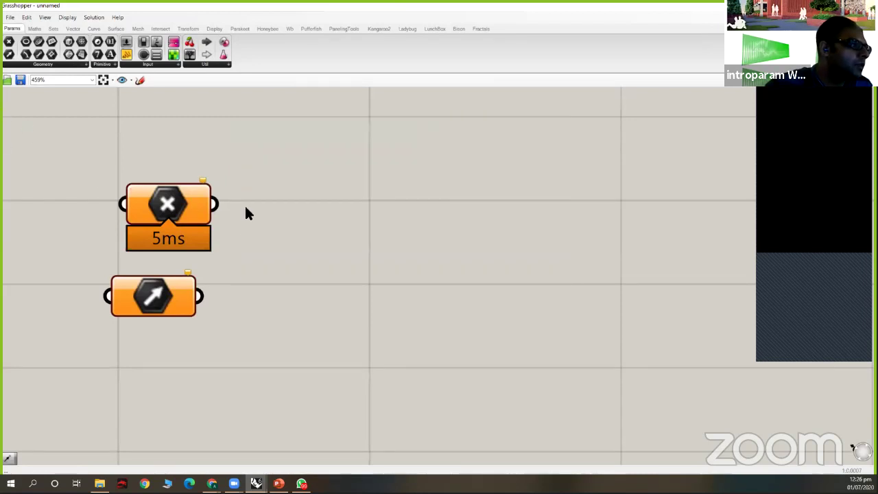
{"action": "left_click_drag", "start_coordinate": [78, 148], "coordinate": [295, 256]}
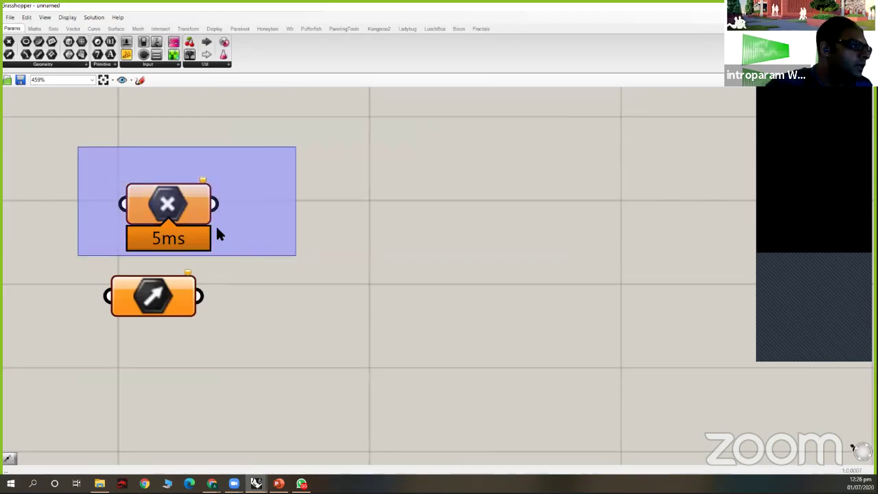
{"action": "left_click_drag", "start_coordinate": [53, 131], "coordinate": [219, 226]}
{"action": "left_click_drag", "start_coordinate": [124, 135], "coordinate": [240, 236]}
{"action": "left_click_drag", "start_coordinate": [293, 260], "coordinate": [240, 206]}
{"action": "left_click_drag", "start_coordinate": [345, 207], "coordinate": [72, 114]}
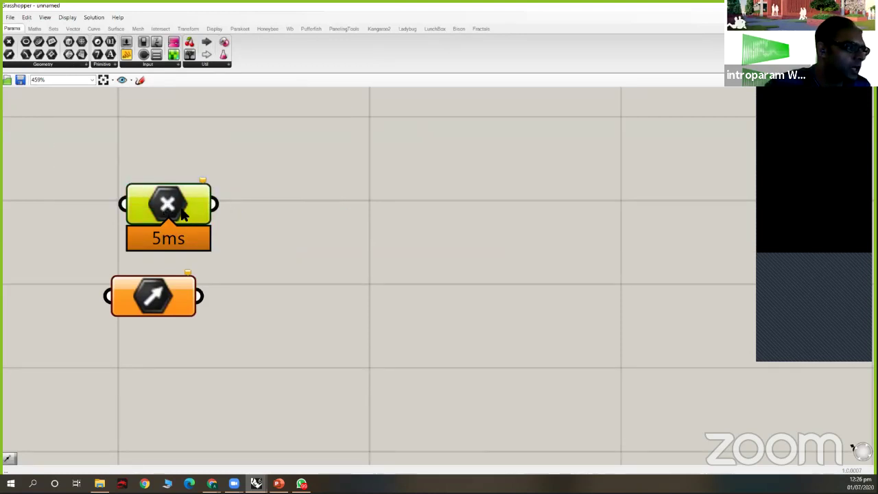
{"action": "left_click_drag", "start_coordinate": [184, 214], "coordinate": [165, 229]}
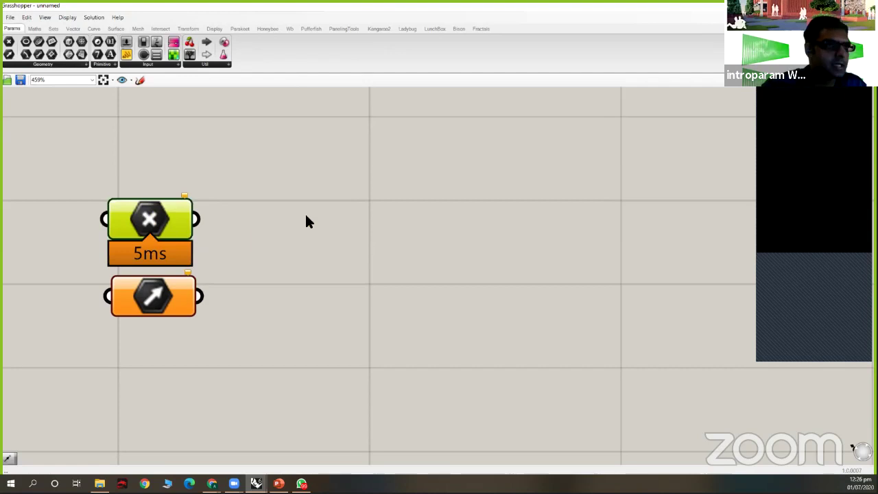
{"action": "left_click", "coordinate": [282, 195]}
Step: Examine the canvas and its borders around the two parameters at different zoom levels and positions
{"action": "scroll", "coordinate": [232, 199], "scroll_direction": "down", "scroll_amount": 5}
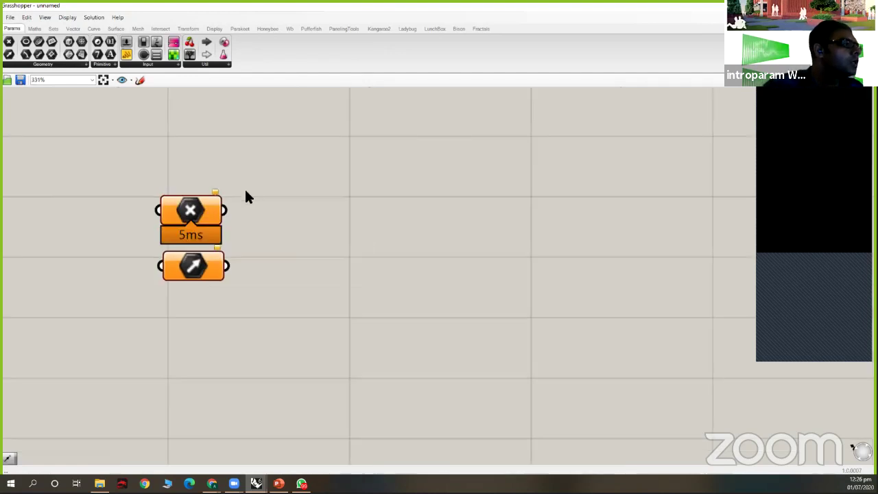
{"action": "scroll", "coordinate": [240, 207], "scroll_direction": "up", "scroll_amount": 3}
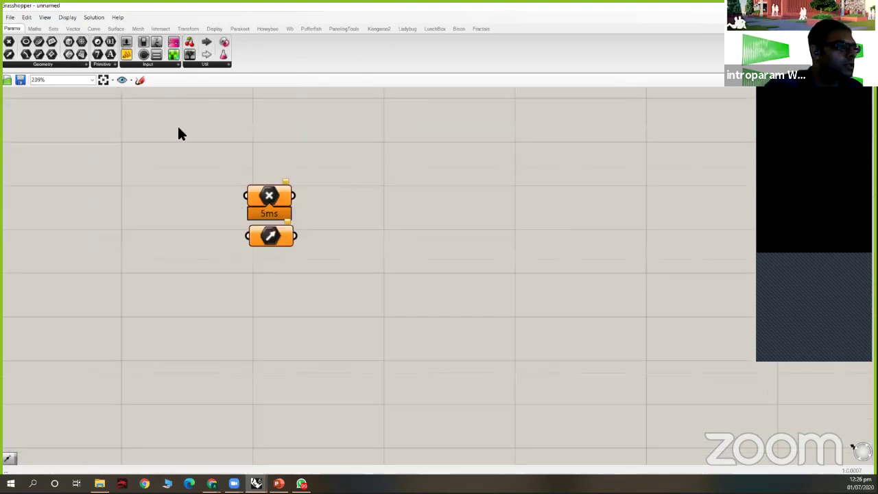
{"action": "scroll", "coordinate": [233, 233], "scroll_direction": "up", "scroll_amount": 4}
{"action": "right_click_drag", "start_coordinate": [286, 143], "coordinate": [243, 88]}
{"action": "mouse_move", "coordinate": [312, 127]}
{"action": "right_mouse_down"}
{"action": "mouse_move", "coordinate": [267, 125]}
{"action": "mouse_move", "coordinate": [315, 143]}
{"action": "right_mouse_up"}
{"action": "scroll", "coordinate": [313, 127], "scroll_direction": "down", "scroll_amount": 6}
{"action": "scroll", "coordinate": [315, 142], "scroll_direction": "up", "scroll_amount": 1}
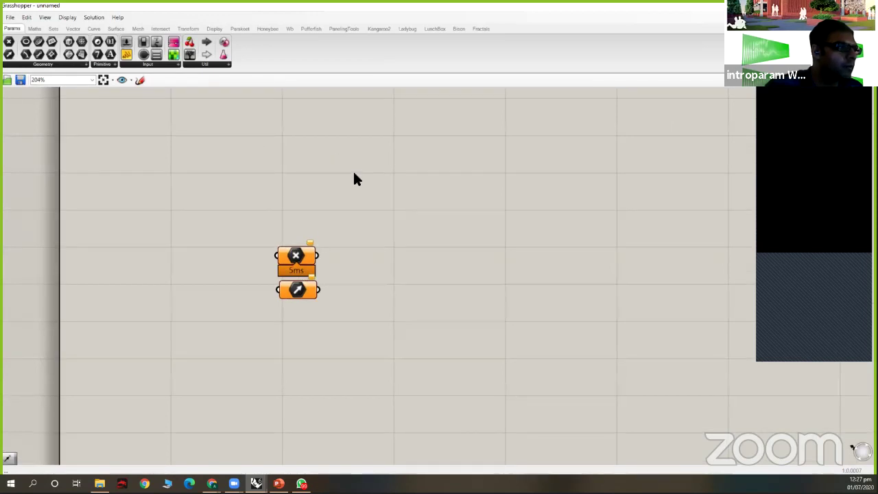
{"action": "scroll", "coordinate": [355, 178], "scroll_direction": "down", "scroll_amount": 2}
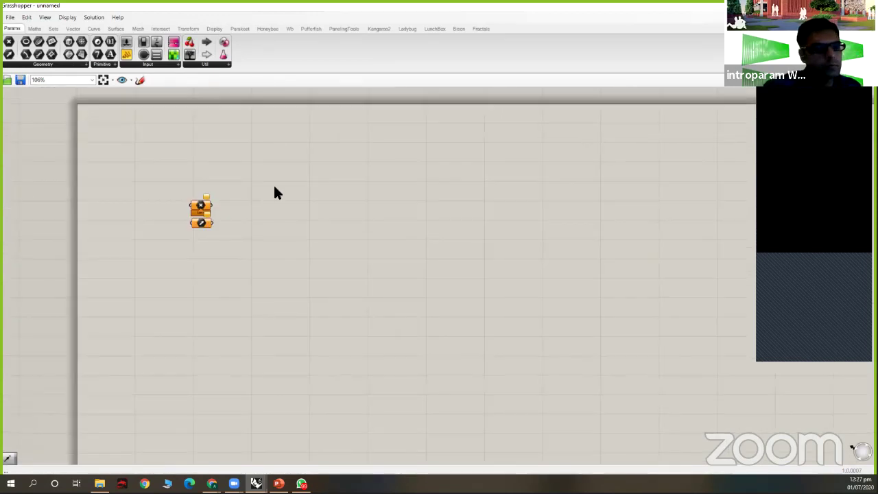
{"action": "scroll", "coordinate": [252, 216], "scroll_direction": "up", "scroll_amount": 1}
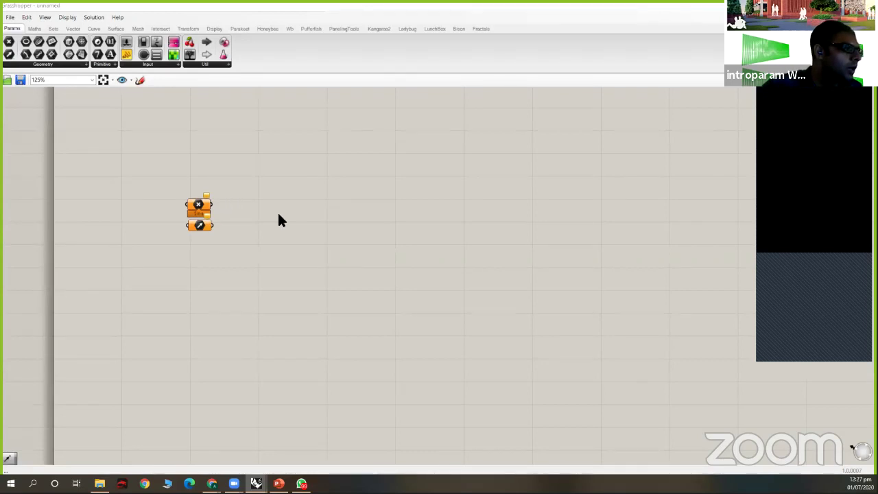
Step: Delete the Vector parameter and move the Point parameter up and to the left on the canvas
{"action": "scroll", "coordinate": [279, 219], "scroll_direction": "up", "scroll_amount": 4}
{"action": "right_click_drag", "start_coordinate": [312, 259], "coordinate": [332, 244]}
{"action": "left_click", "coordinate": [268, 251]}
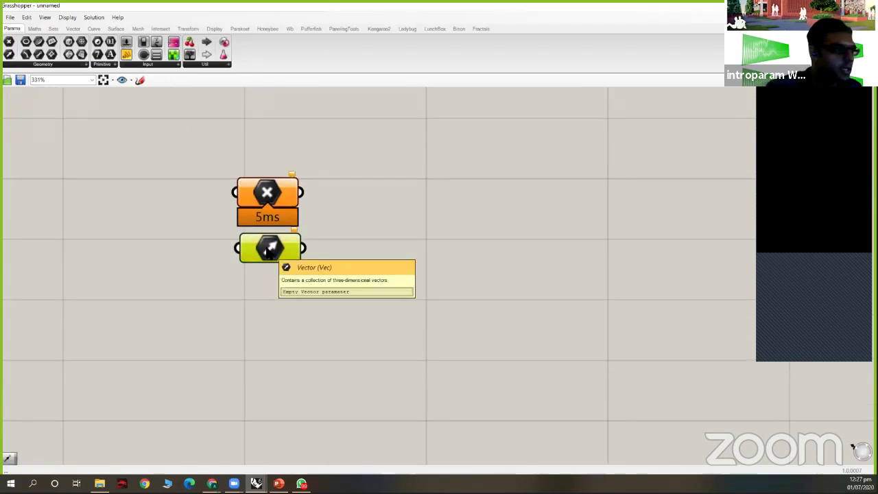
{"action": "key", "text": "Delete"}
{"action": "left_click_drag", "start_coordinate": [256, 207], "coordinate": [183, 195]}
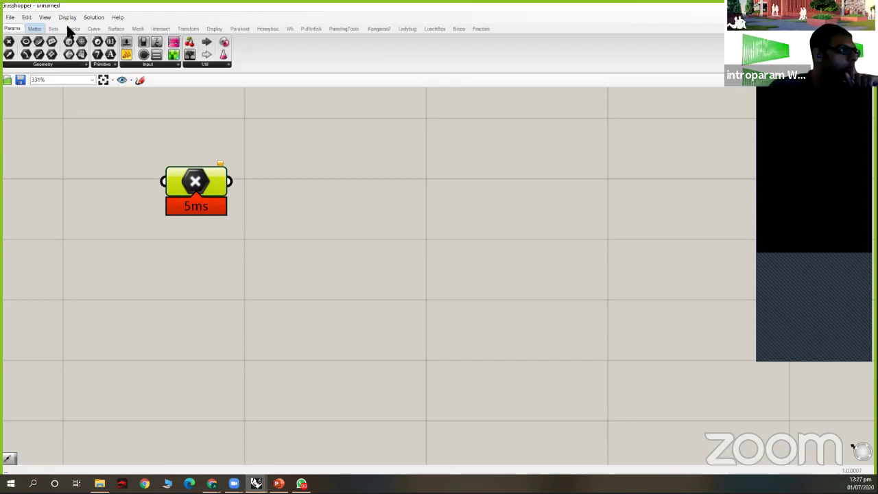
Step: Add a second Point parameter through a canvas component search for "poin" and place it directly below the first
{"action": "double_click", "coordinate": [356, 258]}
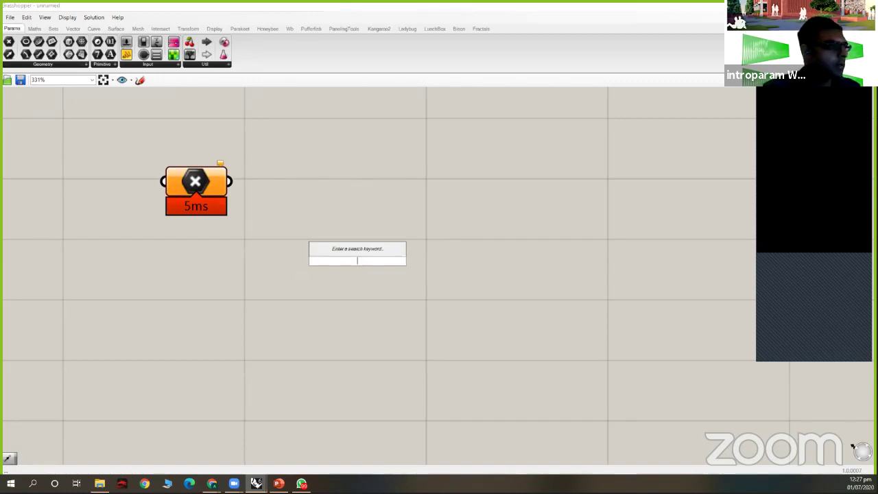
{"action": "type", "text": "poin"}
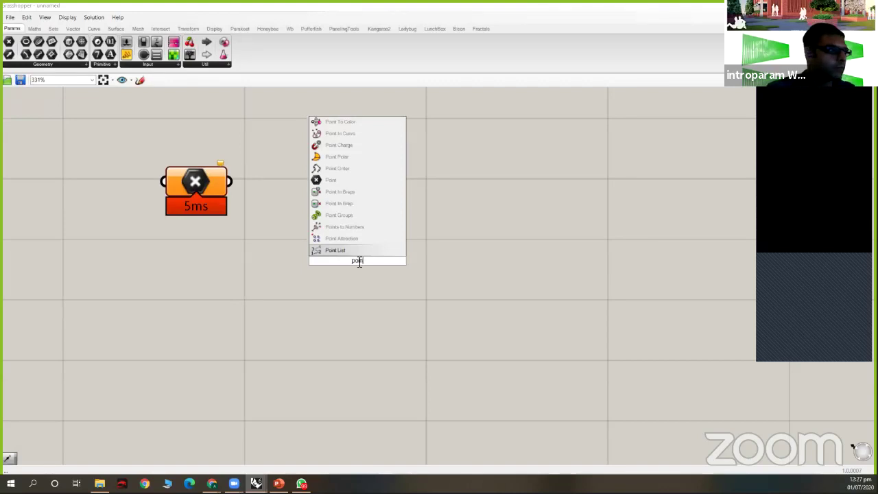
{"action": "key", "text": "Up"}
{"action": "key", "text": "Up"}
{"action": "key", "text": "Up"}
{"action": "key", "text": "Up"}
{"action": "key", "text": "Up"}
{"action": "key", "text": "Up"}
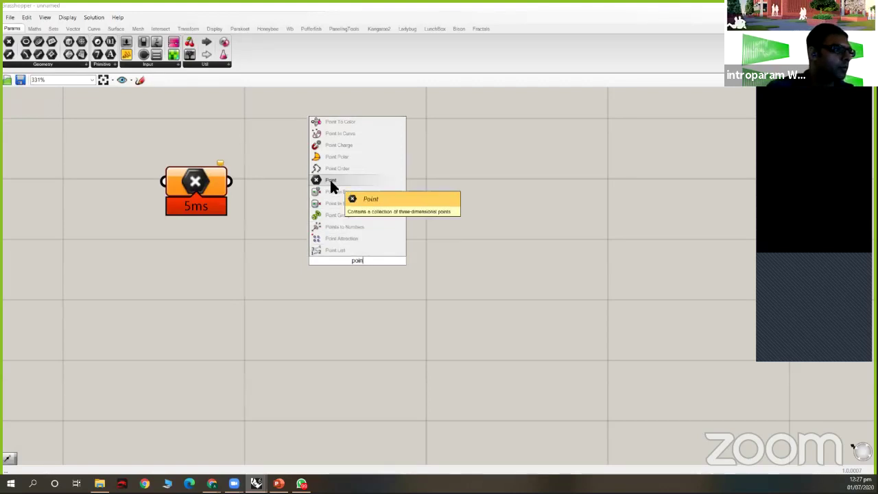
{"action": "key", "text": "Return"}
{"action": "left_click_drag", "start_coordinate": [354, 262], "coordinate": [194, 242]}
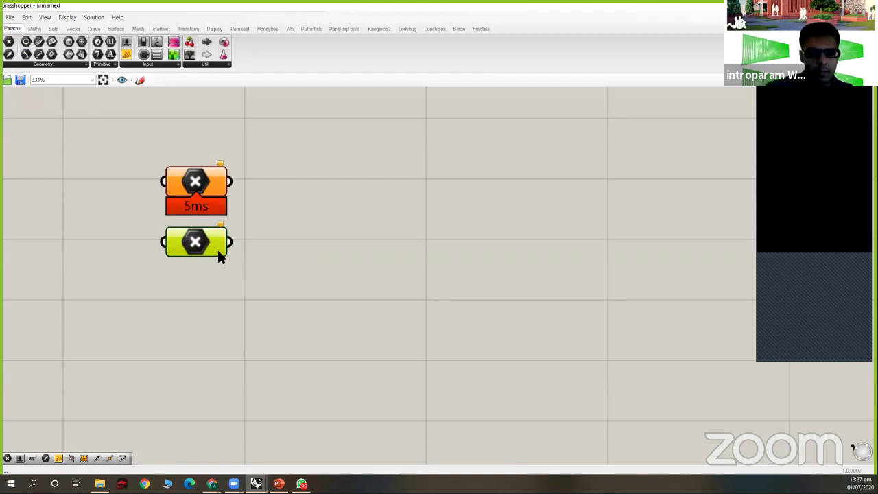
{"action": "left_click", "coordinate": [282, 248]}
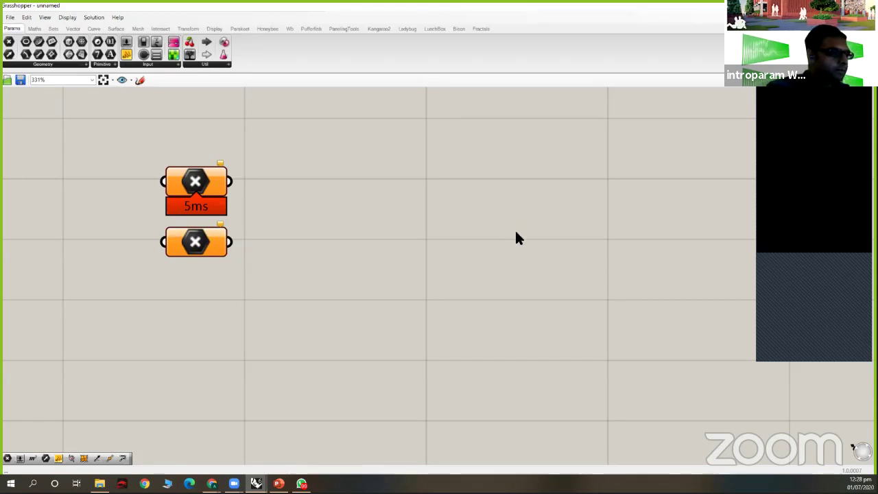
Step: Restore the maximized Grasshopper window to its smaller size beside the Rhino viewports
{"action": "double_click", "coordinate": [645, 14]}
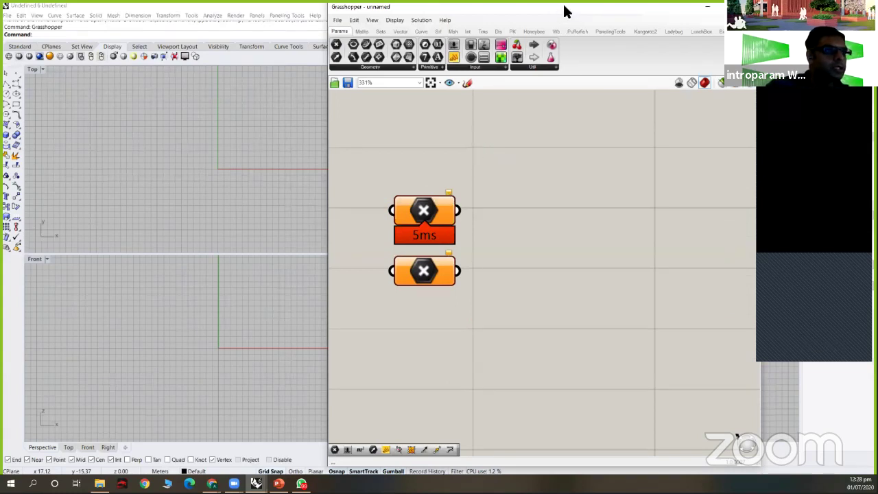
{"action": "left_click_drag", "start_coordinate": [558, 6], "coordinate": [556, 7]}
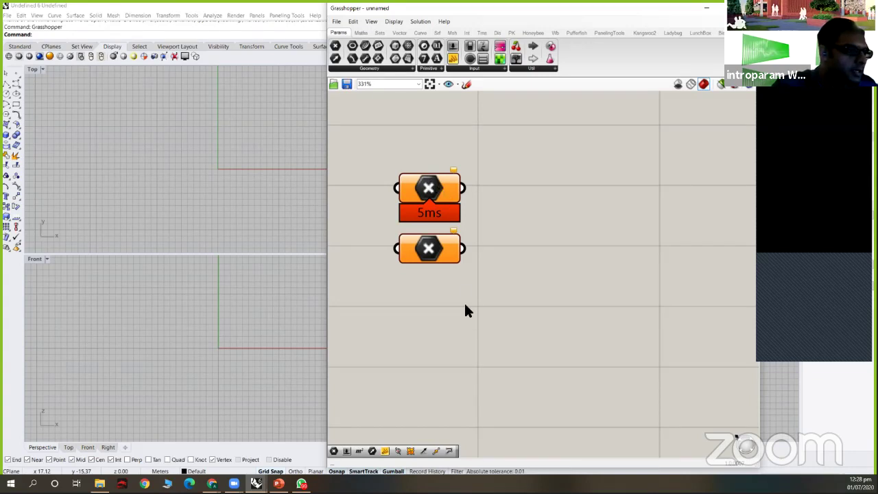
{"action": "right_click", "coordinate": [425, 191]}
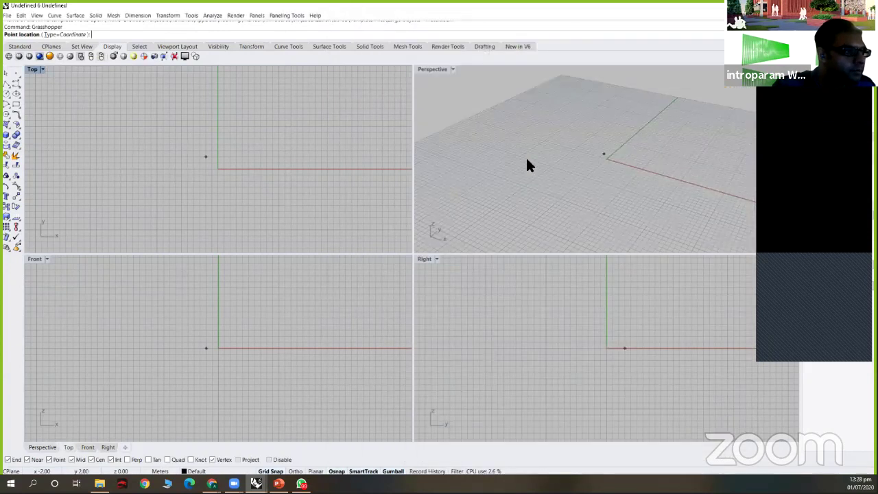
{"action": "left_click", "coordinate": [516, 148]}
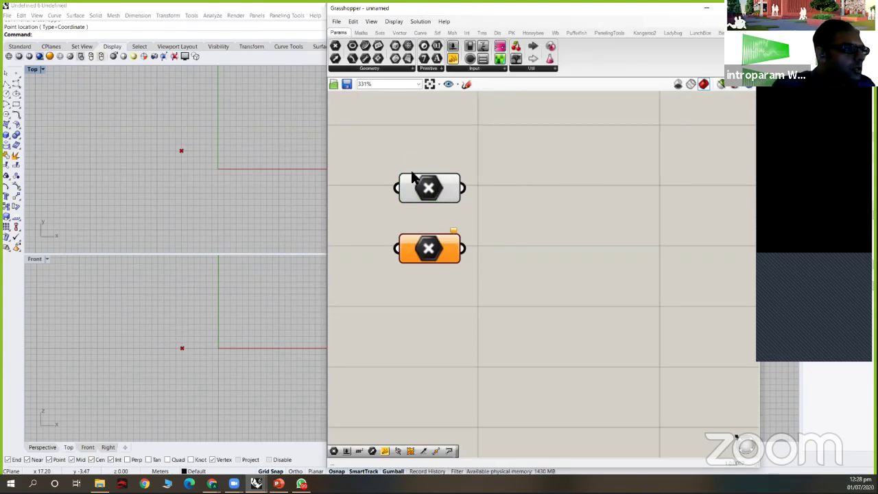
{"action": "key", "text": "ctrl+z"}
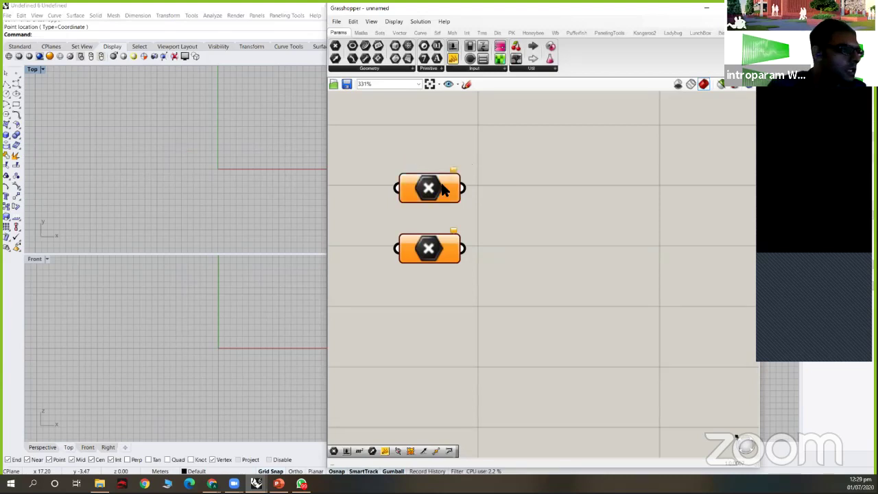
Step: Assign one point at -3, 3, 0 to the upper Point parameter, picking its location in the Top viewport
{"action": "right_click", "coordinate": [432, 194]}
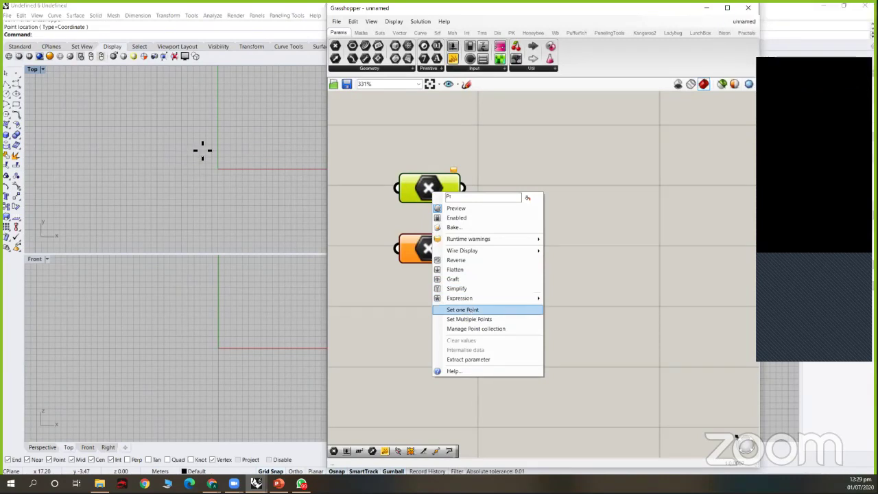
{"action": "key", "text": "Return"}
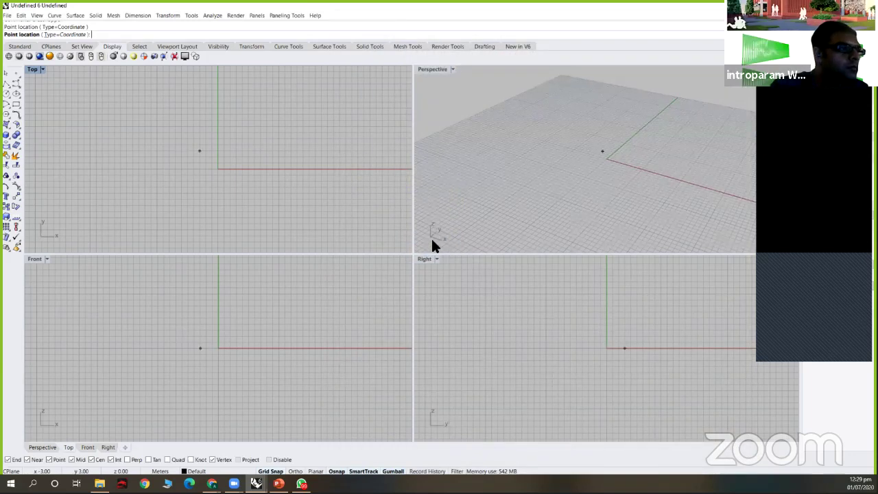
{"action": "left_click", "coordinate": [460, 208]}
{"action": "left_click", "coordinate": [358, 220]}
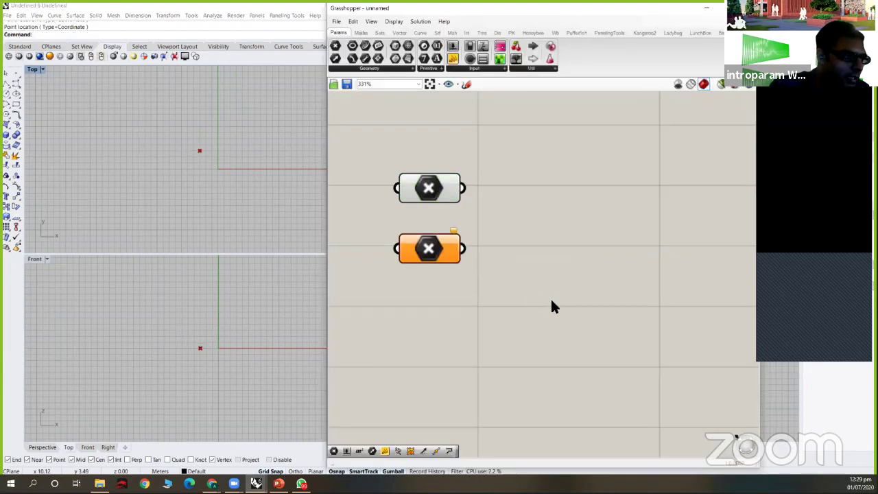
Step: Move the empty Point parameter up close beneath the upper one and select each of them in turn
{"action": "left_click_drag", "start_coordinate": [553, 302], "coordinate": [357, 220]}
{"action": "left_click_drag", "start_coordinate": [427, 249], "coordinate": [425, 233]}
{"action": "left_click", "coordinate": [426, 195]}
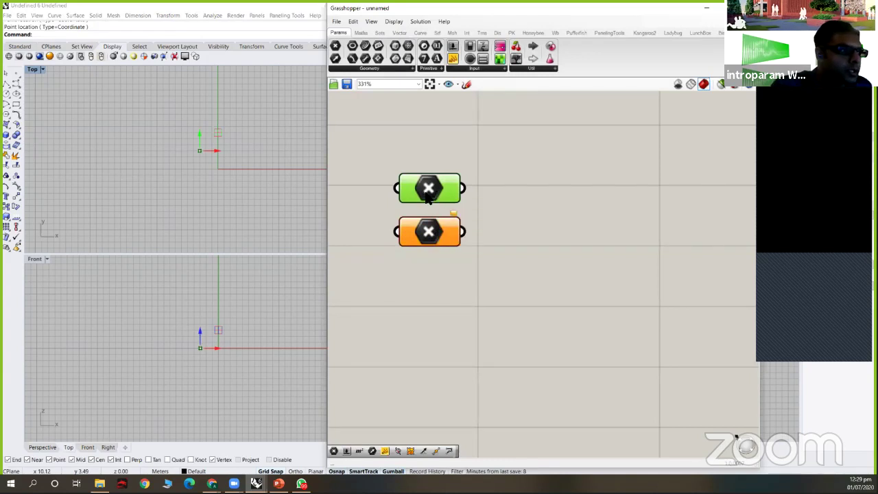
{"action": "left_click", "coordinate": [439, 236]}
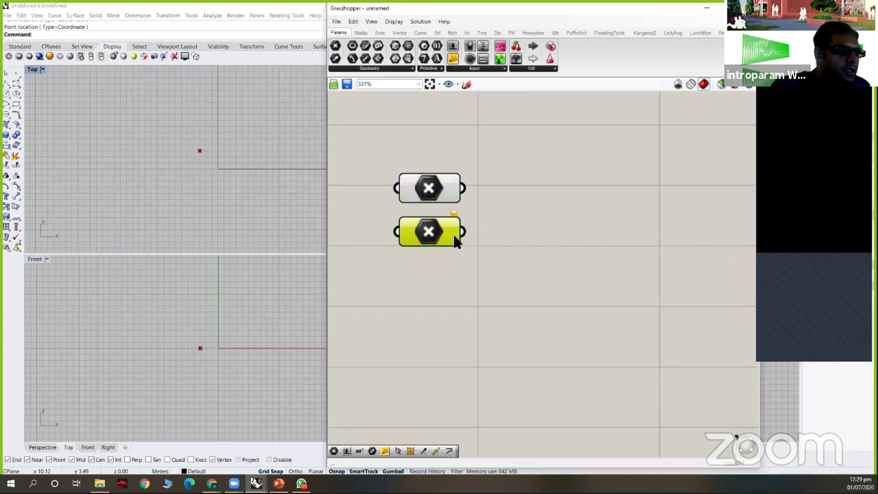
{"action": "left_click", "coordinate": [470, 276]}
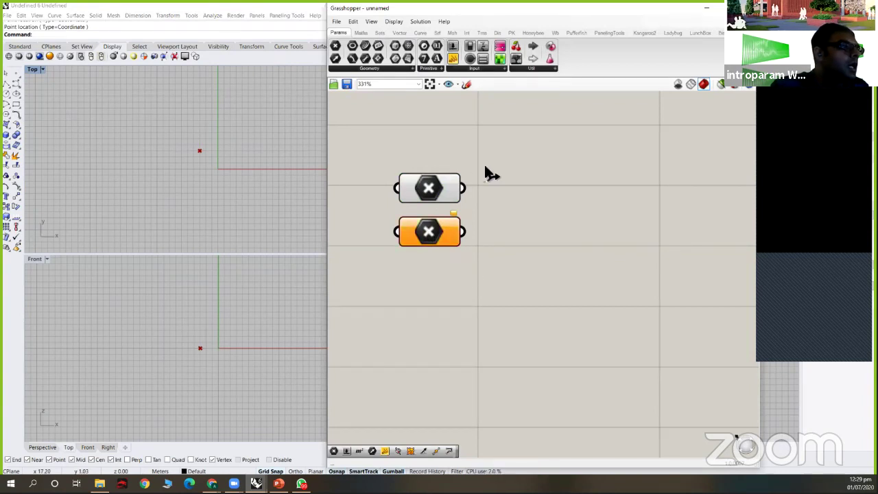
Step: Duplicate the upper Point parameter and place the copy to its right on the canvas
{"action": "left_click", "coordinate": [435, 198]}
{"action": "mouse_move", "coordinate": [434, 198]}
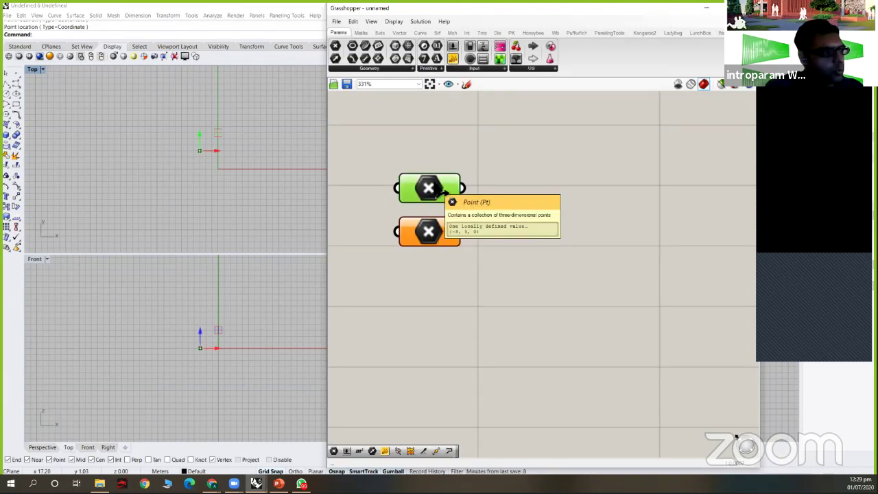
{"action": "left_click", "coordinate": [429, 189], "text": "ctrl"}
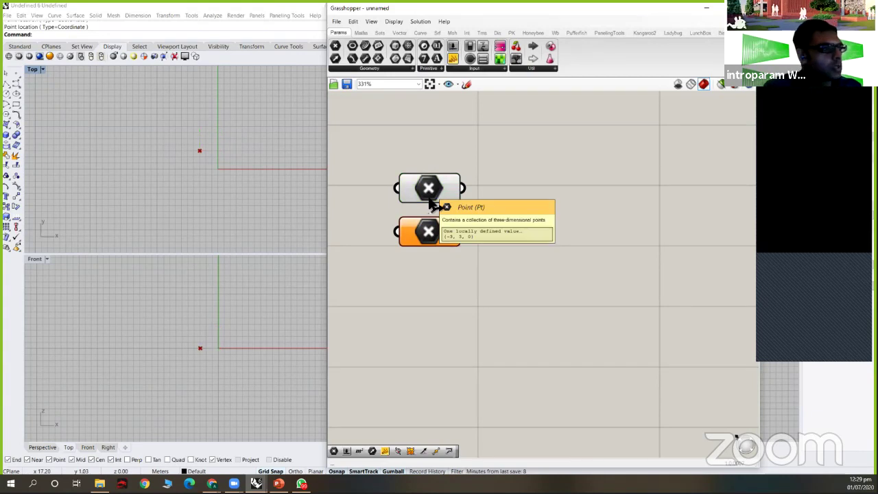
{"action": "left_click_drag", "start_coordinate": [432, 199], "coordinate": [496, 178]}
{"action": "left_click", "coordinate": [464, 209]}
Step: Select the original and copied Point parameters alternately to compare their viewport points, and shift the original slightly closer to the copy
{"action": "left_click", "coordinate": [419, 184]}
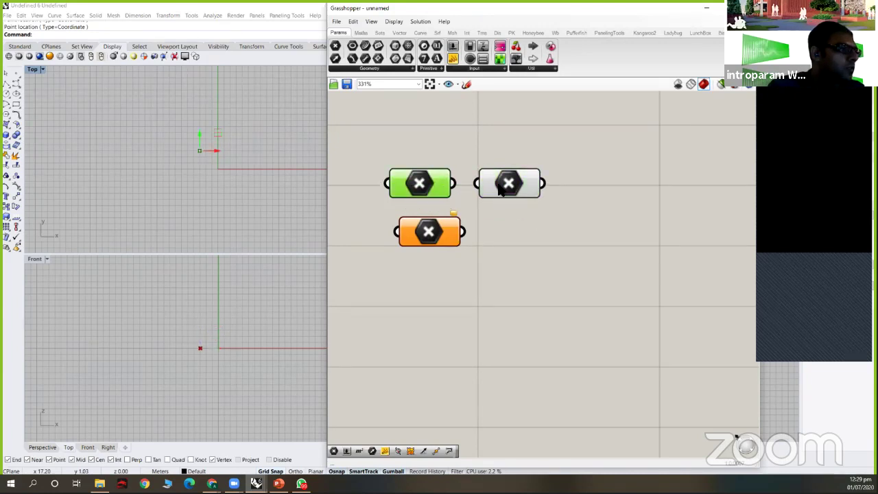
{"action": "left_click", "coordinate": [502, 187]}
{"action": "left_click", "coordinate": [417, 189]}
{"action": "left_click", "coordinate": [509, 182]}
{"action": "left_click", "coordinate": [430, 185]}
{"action": "left_click_drag", "start_coordinate": [430, 184], "coordinate": [439, 182]}
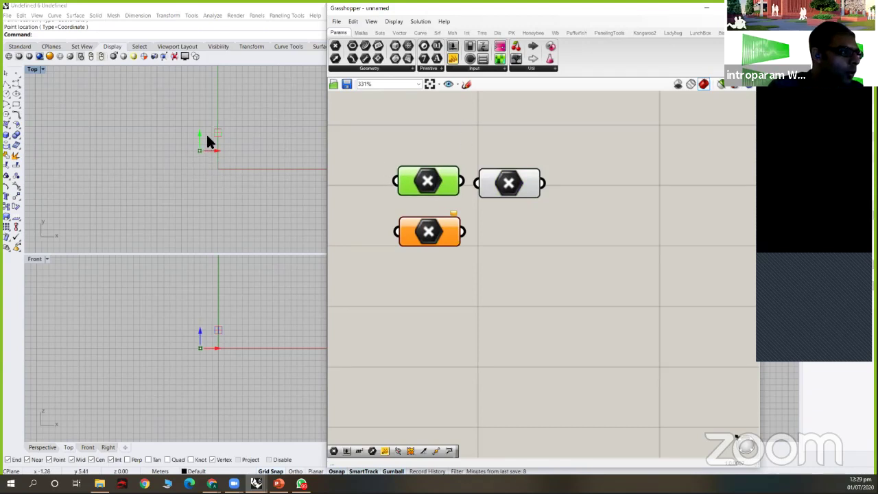
Step: Select the copied Point parameter and nudge it level with the original
{"action": "scroll", "coordinate": [182, 171], "scroll_direction": "up", "scroll_amount": 4}
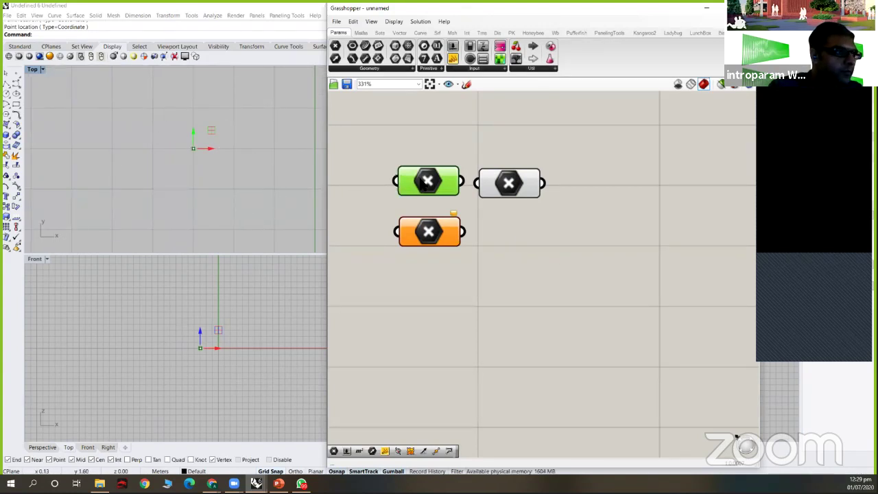
{"action": "left_click", "coordinate": [529, 233]}
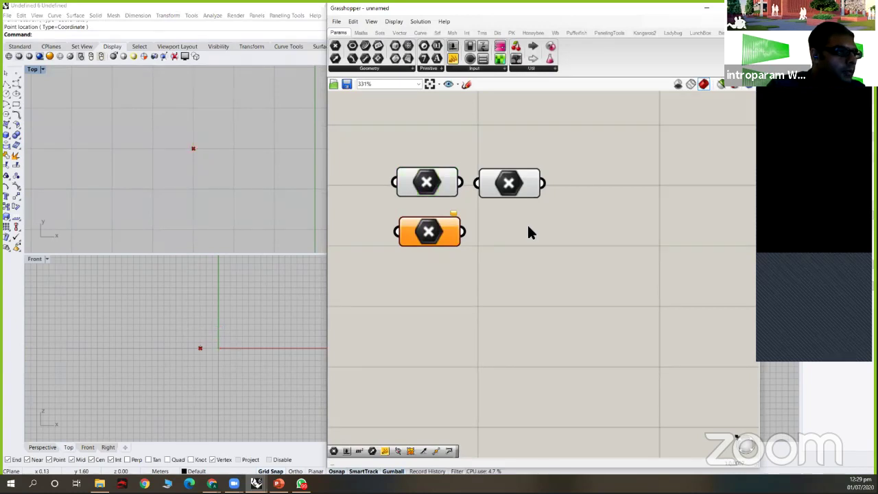
{"action": "left_click", "coordinate": [509, 180]}
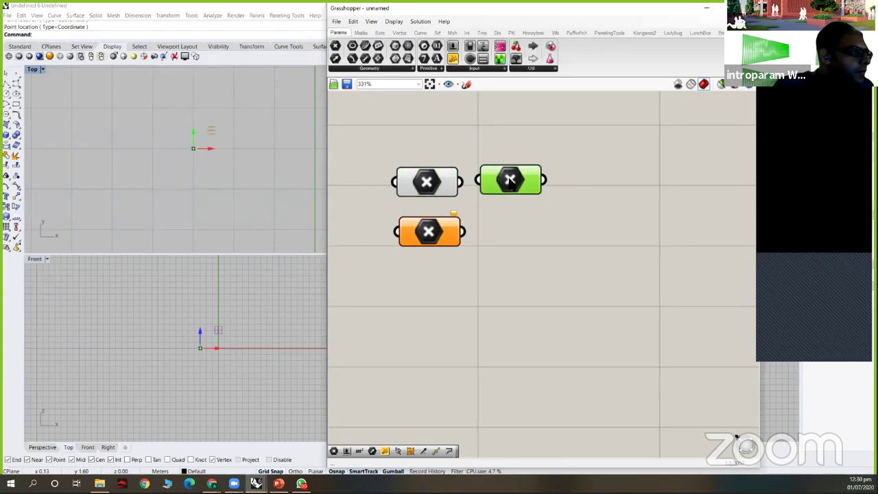
{"action": "left_click_drag", "start_coordinate": [511, 177], "coordinate": [513, 179]}
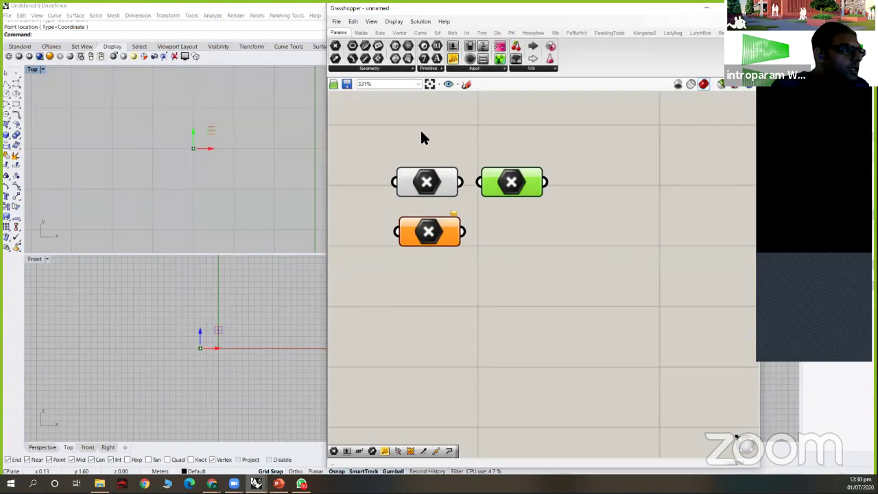
Step: Make sure the Gumballs display option is on for the Grasshopper preview
{"action": "left_click", "coordinate": [394, 23]}
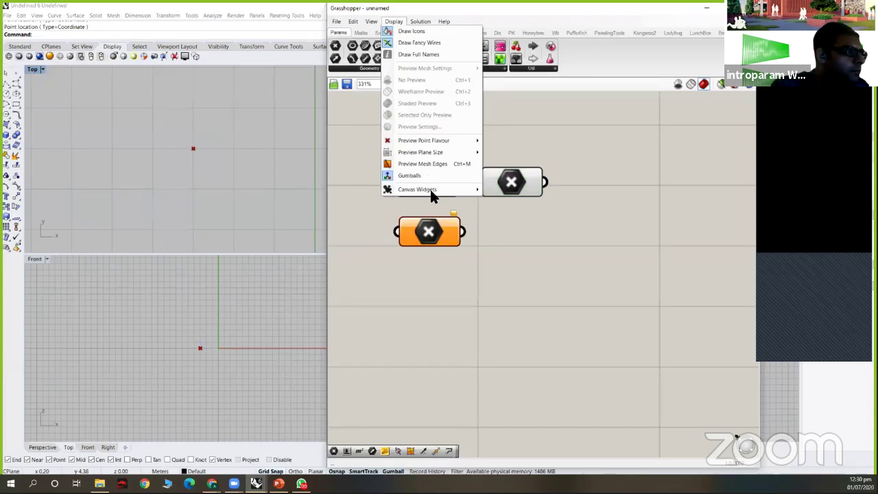
{"action": "left_click", "coordinate": [395, 21]}
{"action": "left_click", "coordinate": [394, 22]}
{"action": "left_click", "coordinate": [412, 176]}
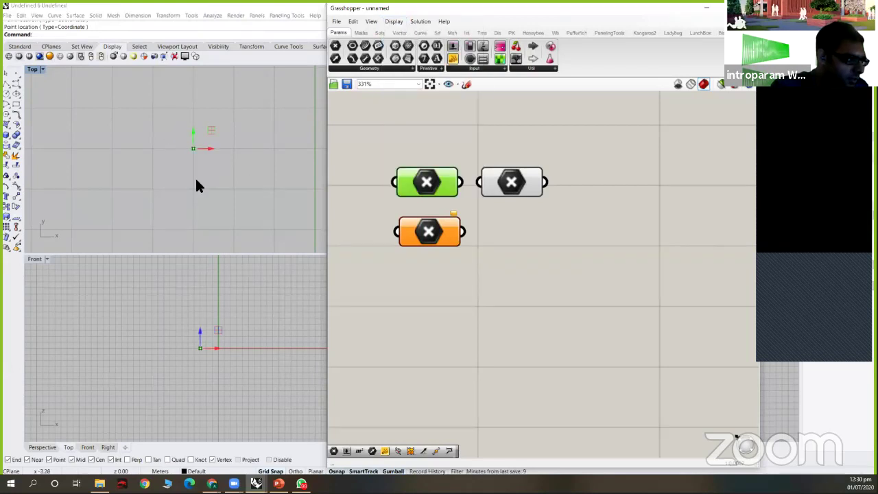
Step: Move the copied parameter's point about 1.22 m in the positive X direction with its gumball in the Top viewport
{"action": "left_click_drag", "start_coordinate": [423, 183], "coordinate": [424, 182]}
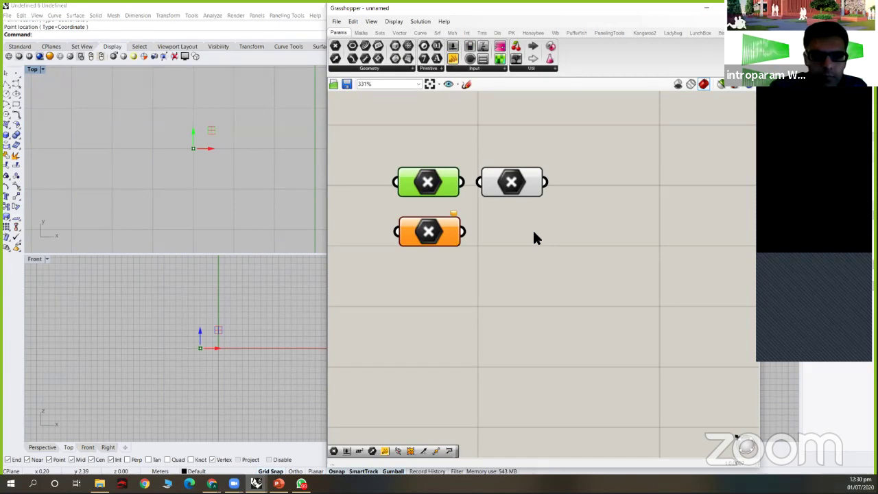
{"action": "left_click", "coordinate": [509, 184]}
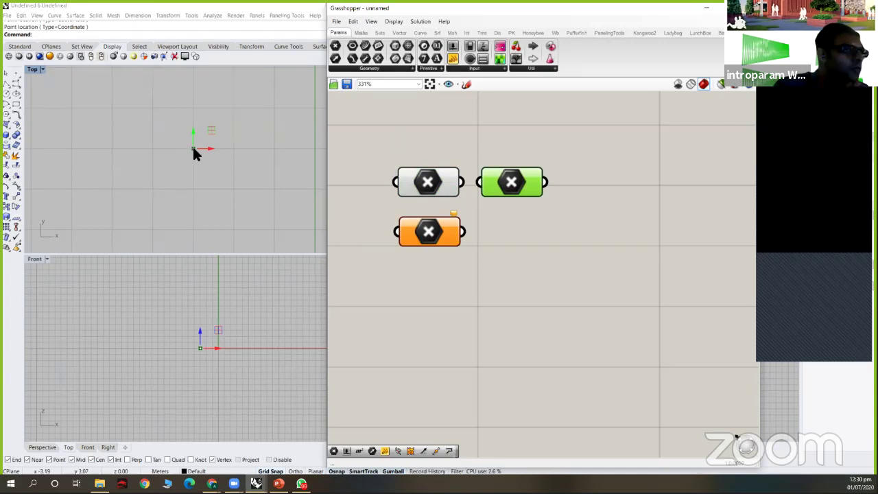
{"action": "left_click_drag", "start_coordinate": [205, 148], "coordinate": [245, 153]}
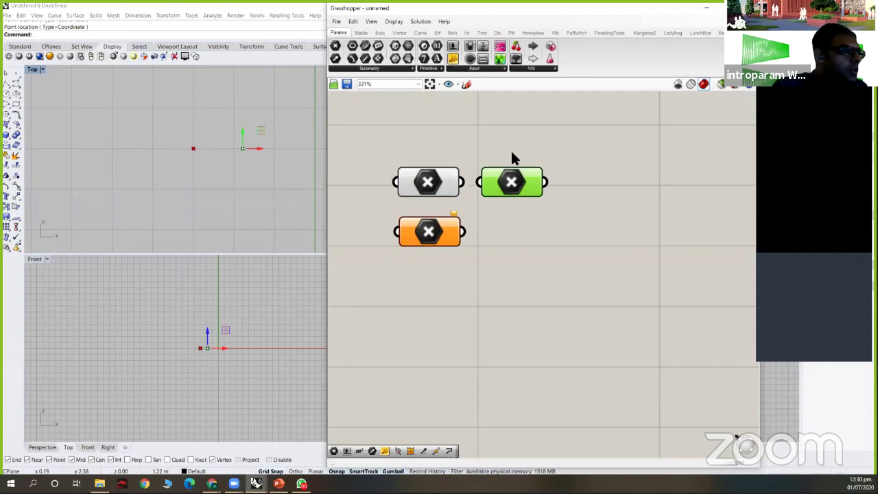
Step: Turn off the preview of the copied Point parameter and deselect it
{"action": "right_click", "coordinate": [509, 183]}
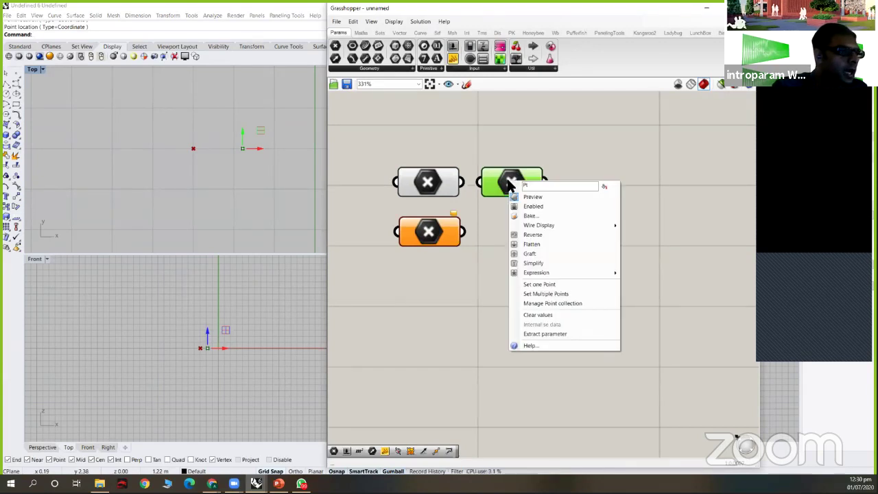
{"action": "left_click", "coordinate": [532, 198]}
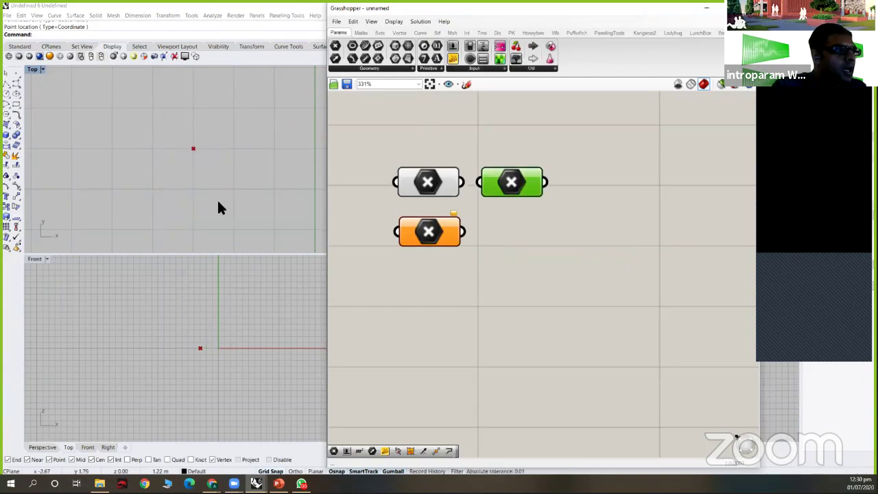
{"action": "left_click", "coordinate": [463, 202]}
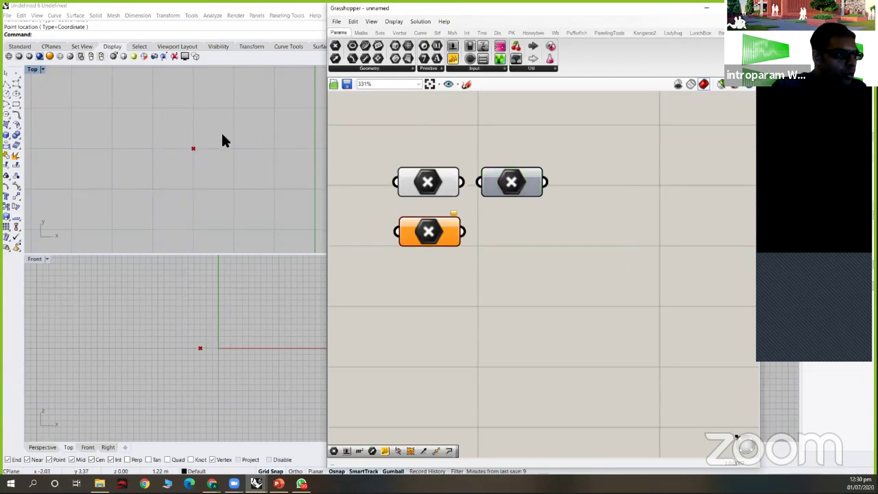
Step: Toggle the copied Point parameter's preview on and off twice
{"action": "left_click", "coordinate": [509, 182]}
{"action": "right_click", "coordinate": [508, 180]}
{"action": "left_click", "coordinate": [532, 197]}
{"action": "right_click", "coordinate": [517, 181]}
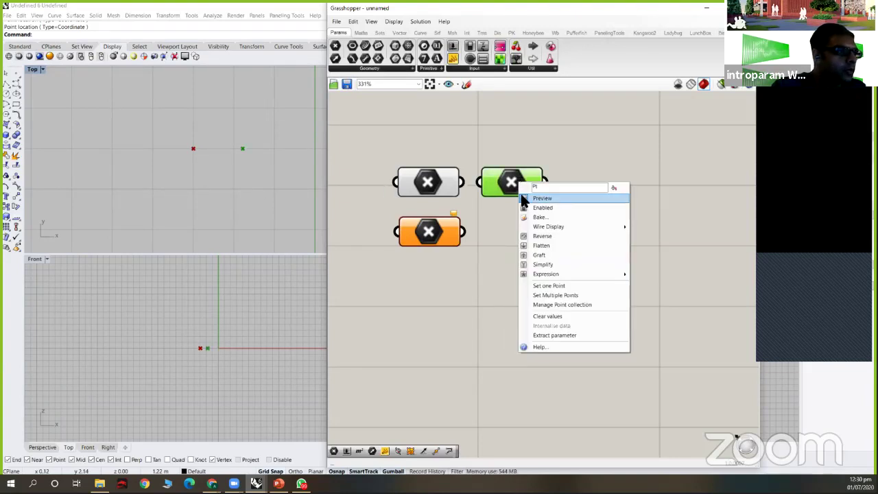
{"action": "left_click", "coordinate": [525, 198]}
{"action": "right_click", "coordinate": [508, 184]}
{"action": "left_click", "coordinate": [538, 200]}
{"action": "right_click", "coordinate": [514, 184]}
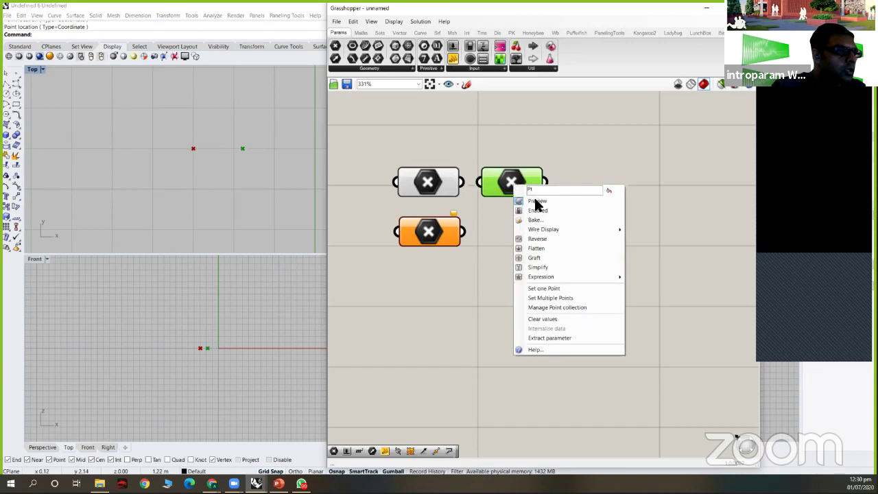
{"action": "left_click", "coordinate": [536, 200]}
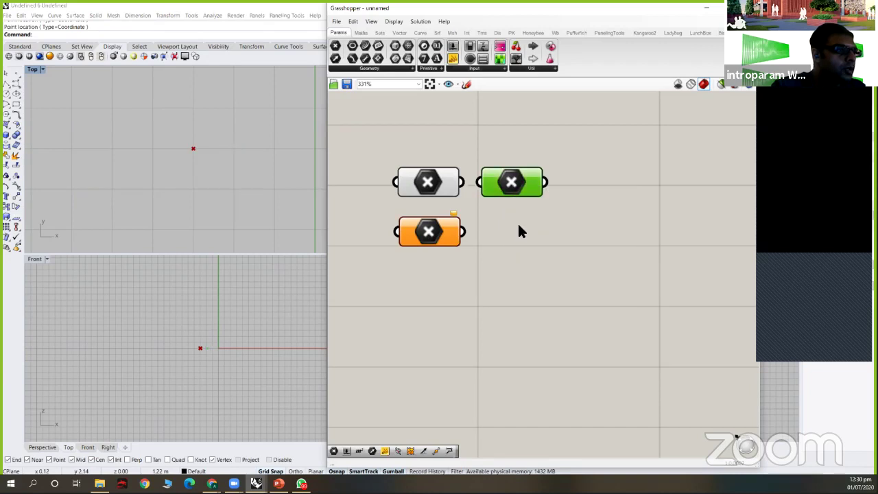
Step: Enable and disable the copied Point parameter's preview through the canvas's radial quick commands
{"action": "middle_click", "coordinate": [520, 181]}
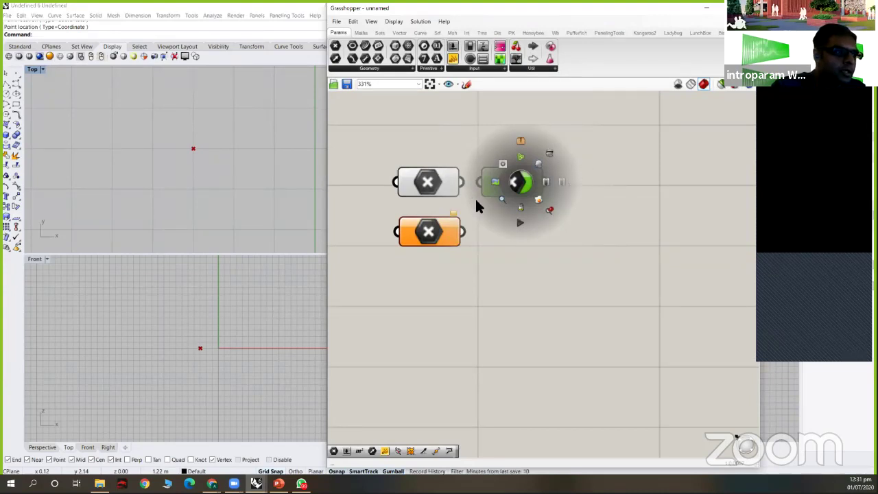
{"action": "left_click", "coordinate": [538, 164]}
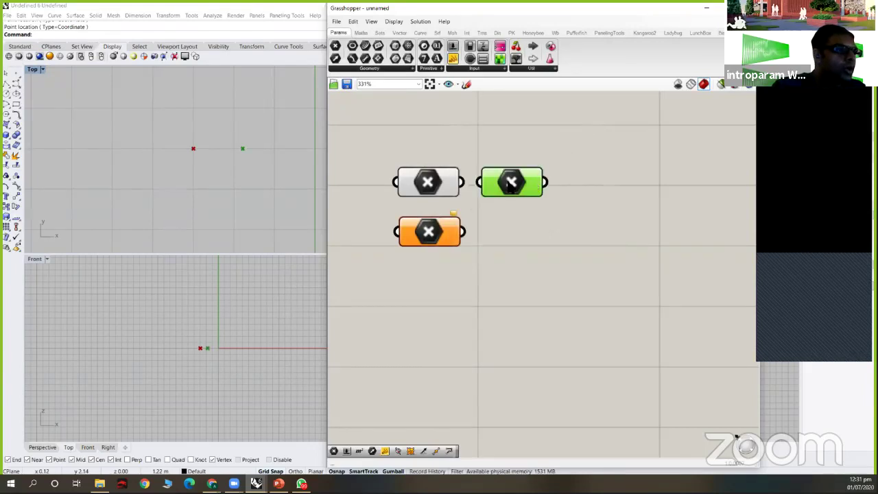
{"action": "middle_click", "coordinate": [521, 186]}
{"action": "left_click", "coordinate": [548, 151]}
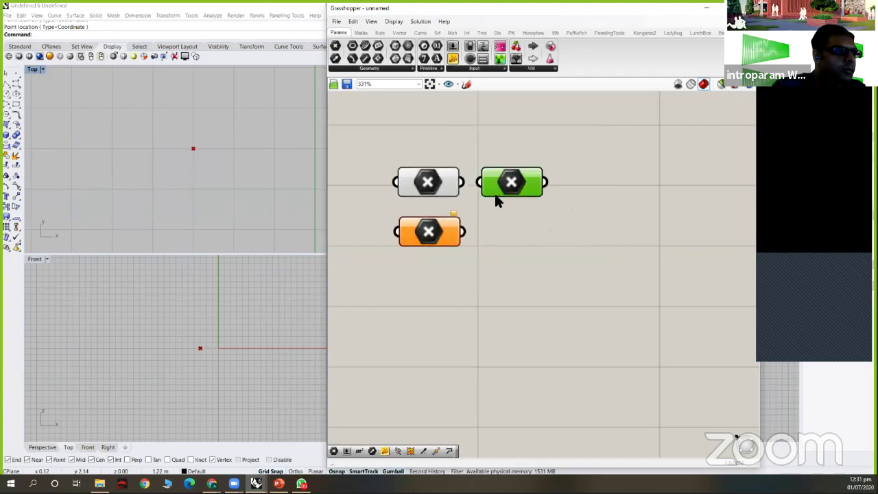
Step: Turn the copied Point parameter's preview back on and select that parameter
{"action": "middle_click", "coordinate": [516, 188]}
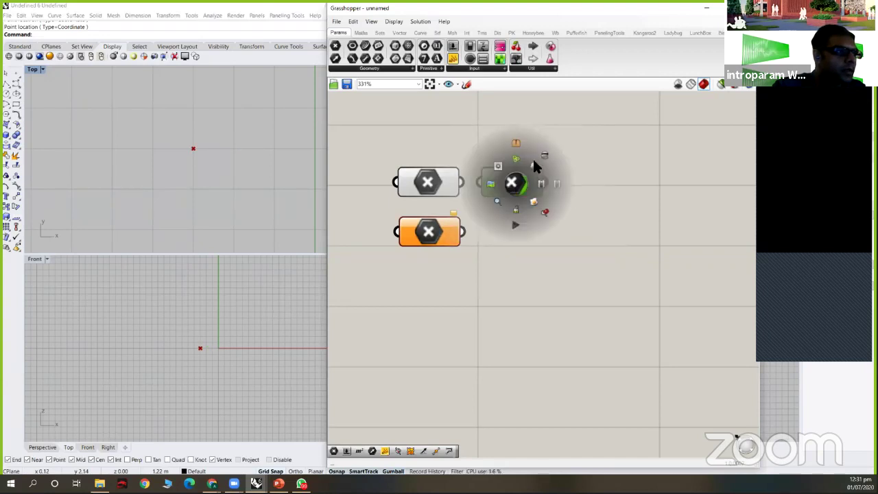
{"action": "left_click", "coordinate": [545, 155]}
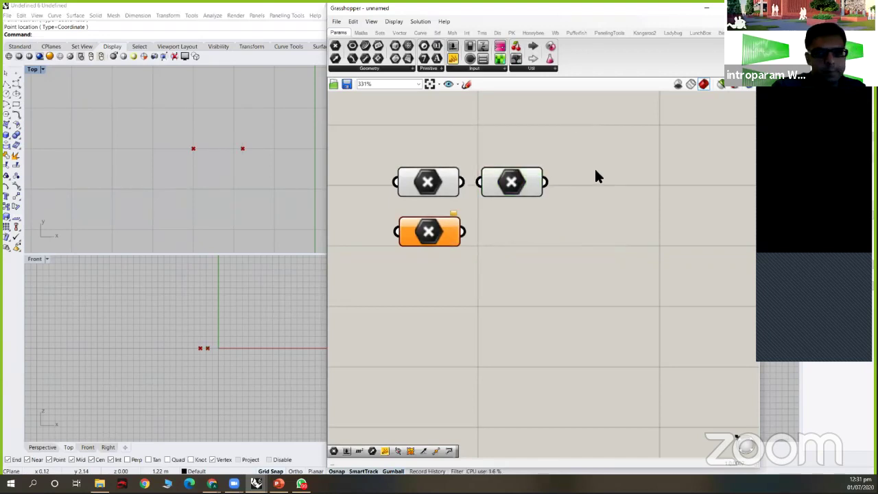
{"action": "left_click", "coordinate": [511, 181]}
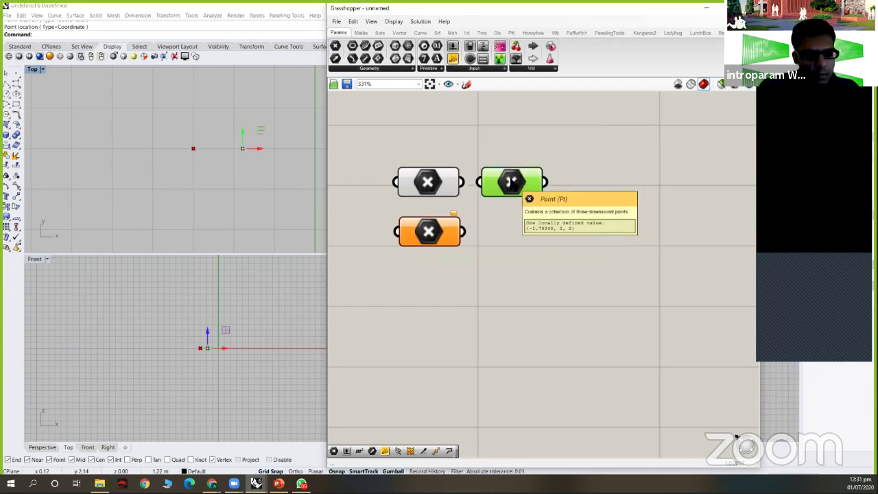
Step: Duplicate the upper row's second Point parameter beside it and move the copy's point along the x axis in the Top viewport
{"action": "left_click_drag", "start_coordinate": [512, 181], "coordinate": [594, 182], "text": "alt"}
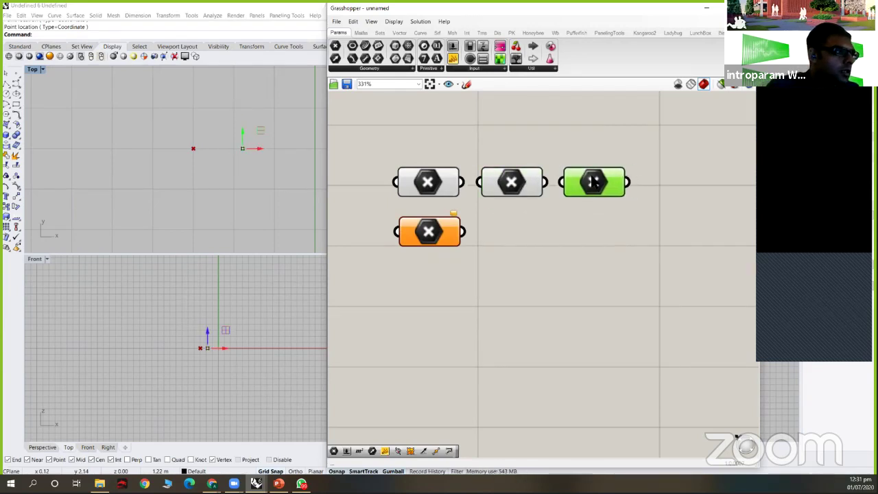
{"action": "left_click", "coordinate": [255, 146]}
{"action": "left_click_drag", "start_coordinate": [292, 149], "coordinate": [306, 148]}
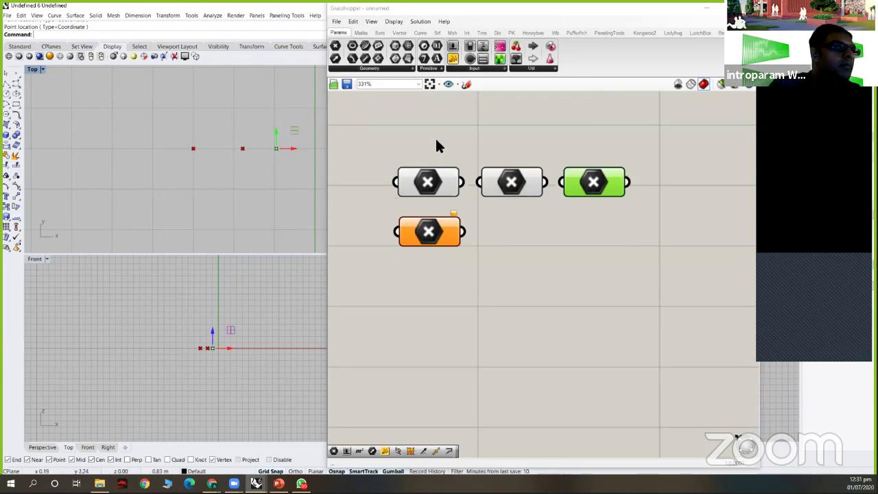
{"action": "left_click", "coordinate": [469, 324]}
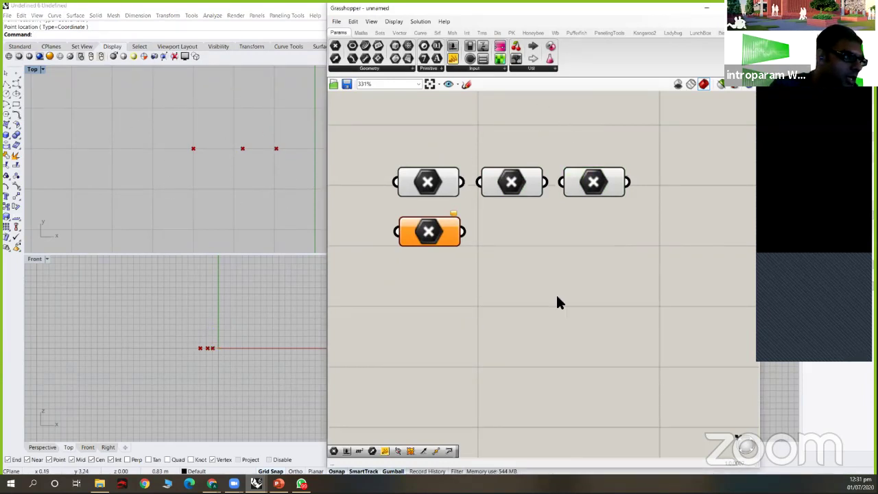
Step: Place a Rhino point object above the leftmost Grasshopper point in the Top viewport, select it and nudge it along the x axis
{"action": "left_click", "coordinate": [15, 76]}
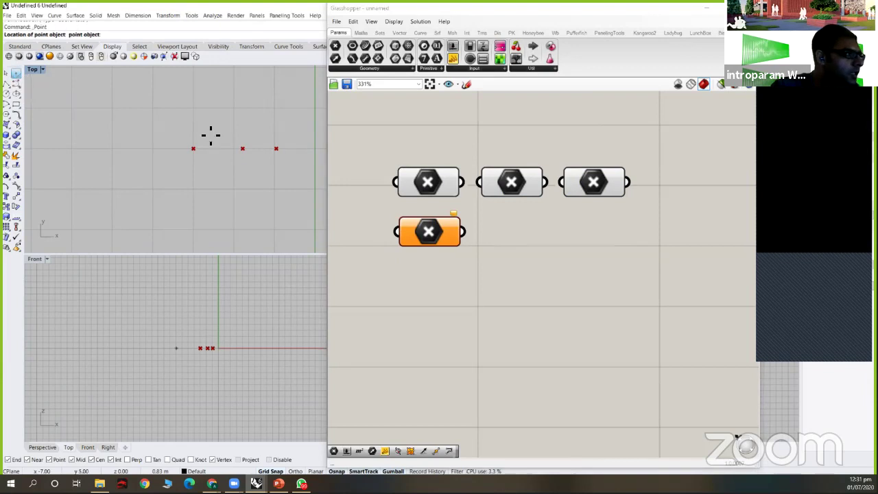
{"action": "left_click", "coordinate": [199, 115]}
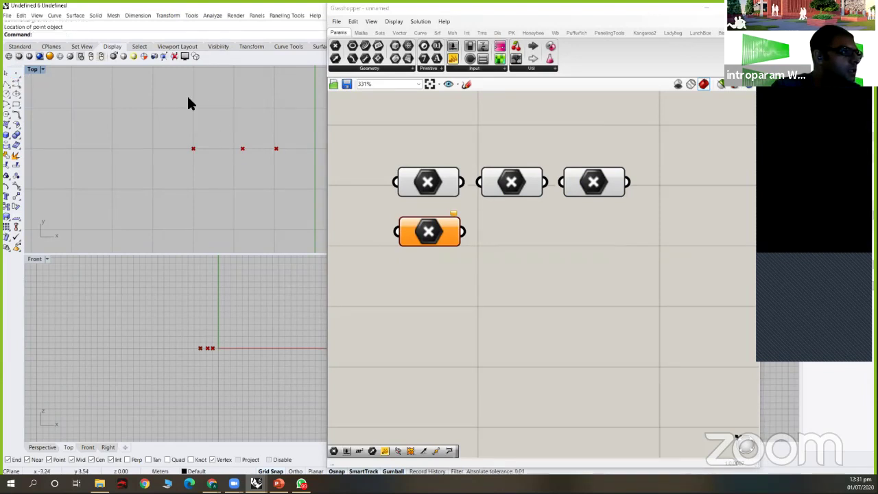
{"action": "left_click_drag", "start_coordinate": [169, 89], "coordinate": [235, 130]}
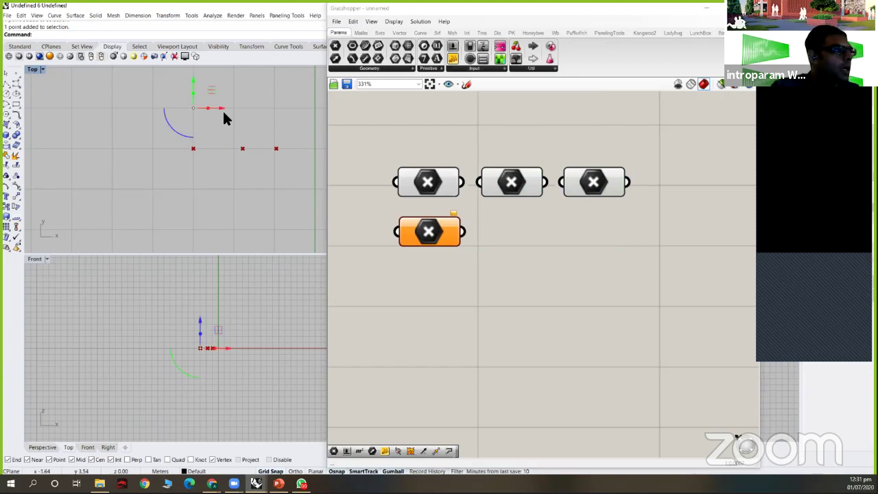
{"action": "left_click_drag", "start_coordinate": [220, 109], "coordinate": [222, 109]}
{"action": "left_click_drag", "start_coordinate": [234, 112], "coordinate": [215, 137]}
Step: Compare the gumballs of the four Point parameters with the Rhino point's gumball by selecting each set
{"action": "left_click_drag", "start_coordinate": [559, 129], "coordinate": [398, 278]}
{"action": "left_click_drag", "start_coordinate": [675, 134], "coordinate": [398, 295]}
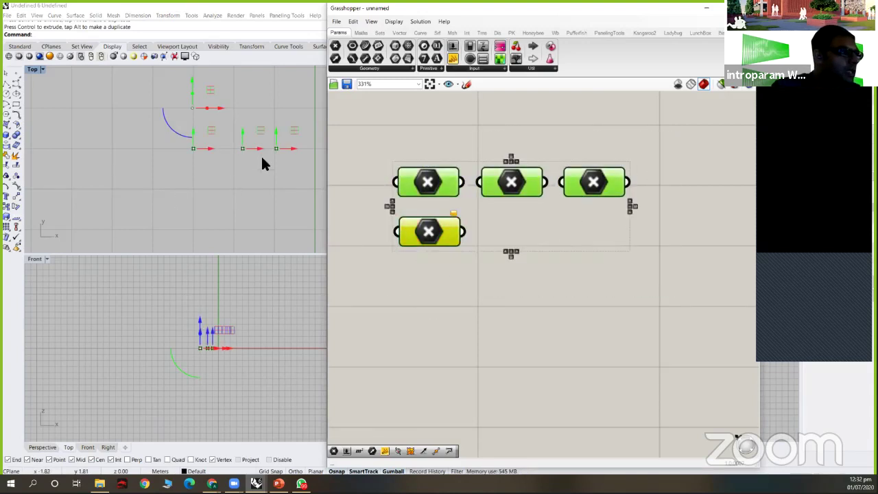
{"action": "left_click", "coordinate": [162, 141]}
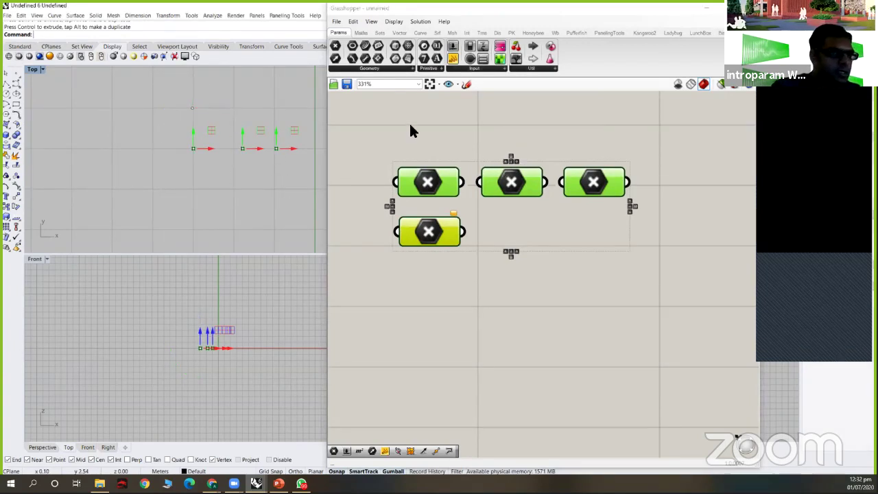
{"action": "left_click_drag", "start_coordinate": [167, 86], "coordinate": [224, 109]}
{"action": "left_click", "coordinate": [538, 281]}
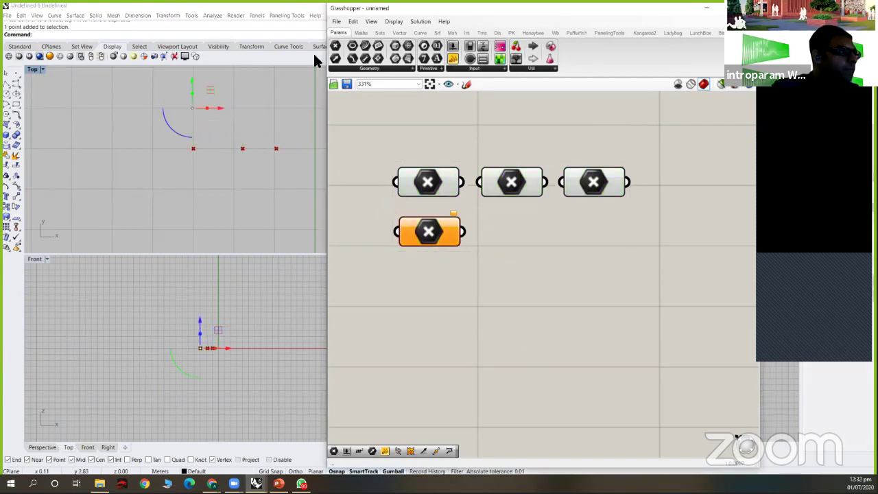
Step: Space the upper row's third Point parameter slightly farther from the second and select the empty Point parameter
{"action": "left_click", "coordinate": [214, 125]}
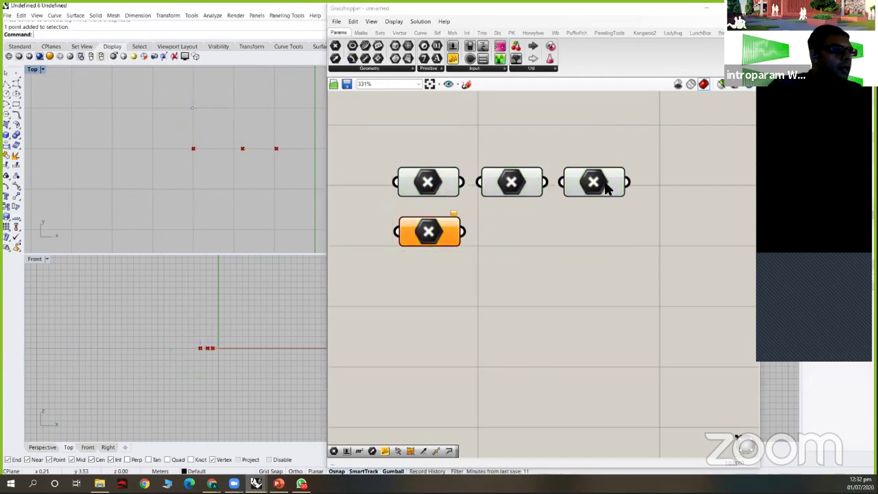
{"action": "left_click_drag", "start_coordinate": [607, 186], "coordinate": [610, 188]}
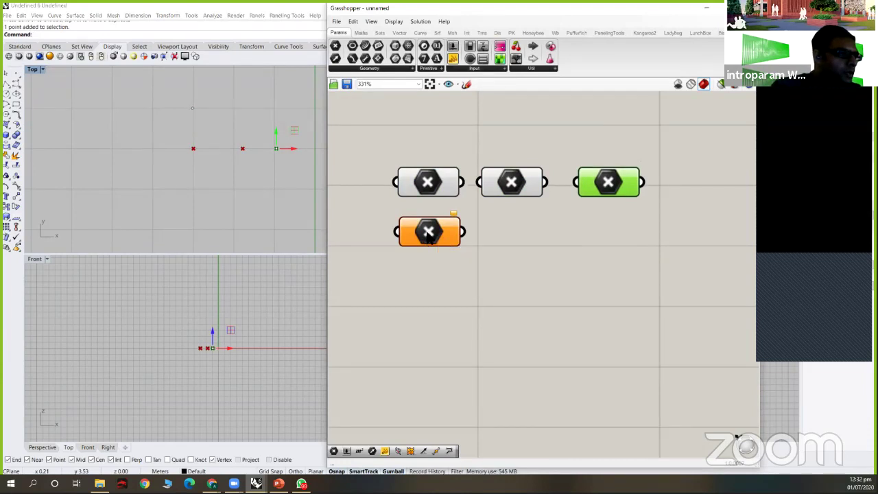
{"action": "left_click", "coordinate": [428, 233]}
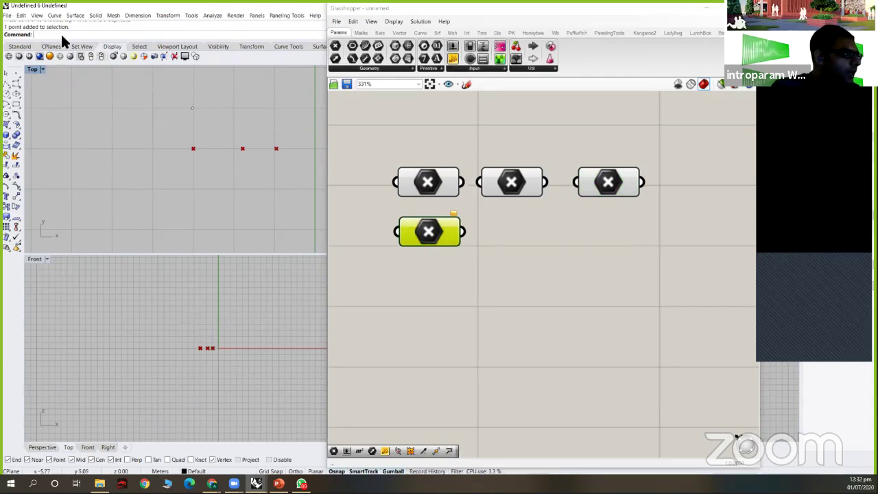
Step: Place another Rhino point to the left of the existing one with the Point command and delete the earlier Rhino point
{"action": "type", "text": "Point"}
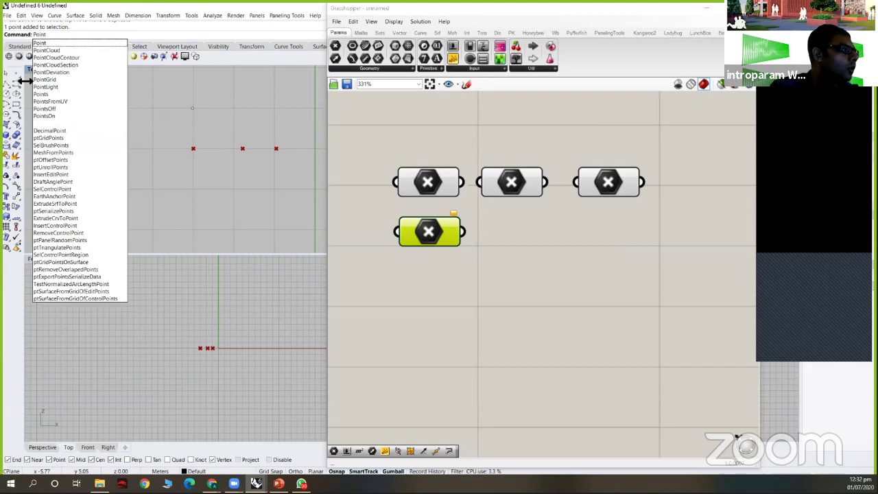
{"action": "key", "text": "Return"}
{"action": "left_click", "coordinate": [139, 109]}
{"action": "left_click_drag", "start_coordinate": [181, 84], "coordinate": [218, 116]}
{"action": "key", "text": "Delete"}
Step: Move the new Rhino point slightly up and to the right in the Top viewport, then deselect the empty Point parameter
{"action": "left_click", "coordinate": [138, 108]}
{"action": "left_click_drag", "start_coordinate": [175, 108], "coordinate": [195, 101]}
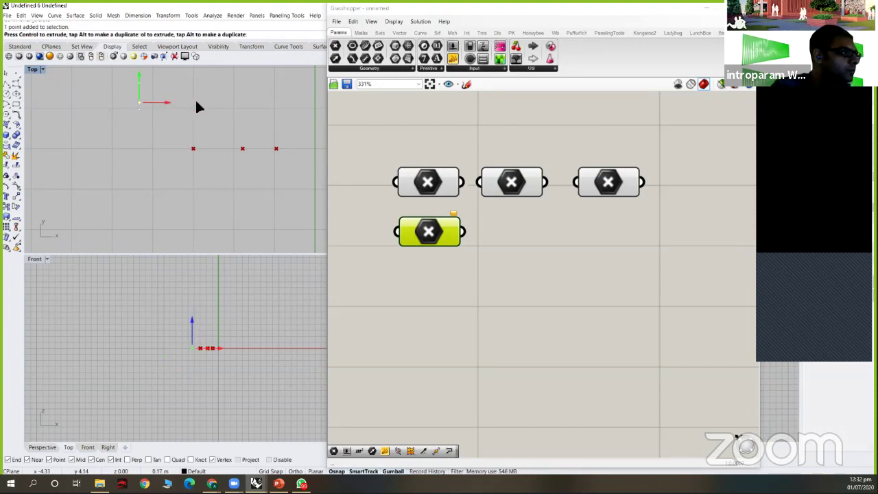
{"action": "left_click", "coordinate": [513, 251]}
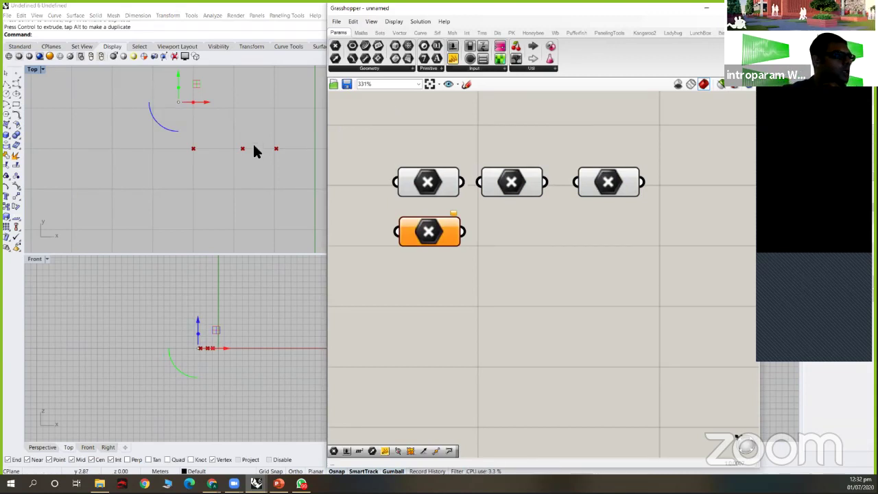
Step: Reference the Rhino point in the empty Point parameter with Set one Point, using the Point type
{"action": "right_click", "coordinate": [430, 235]}
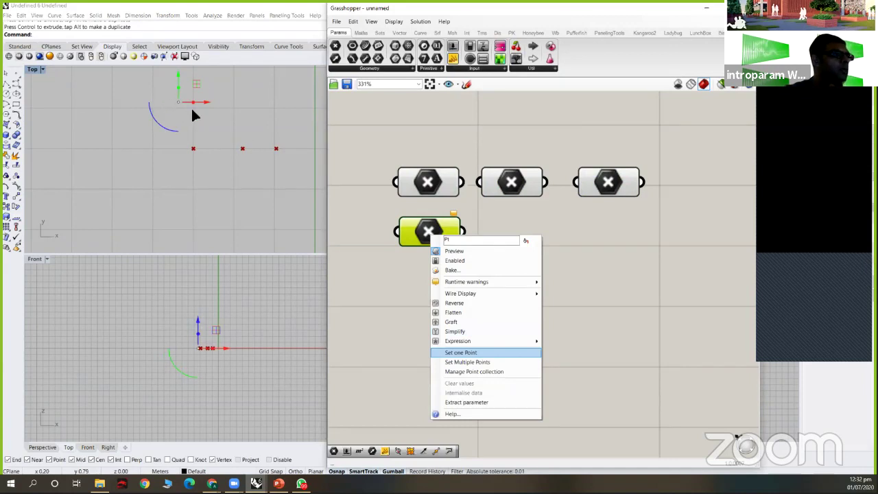
{"action": "left_click", "coordinate": [460, 352]}
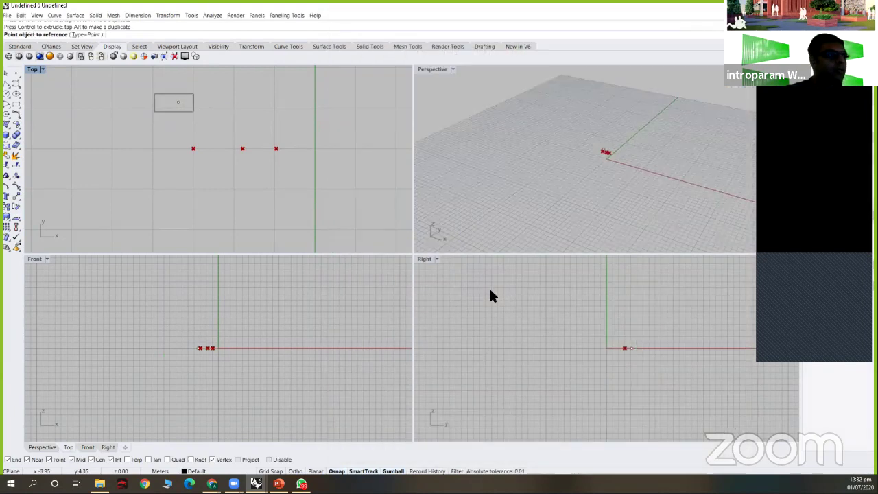
{"action": "key", "text": "Return"}
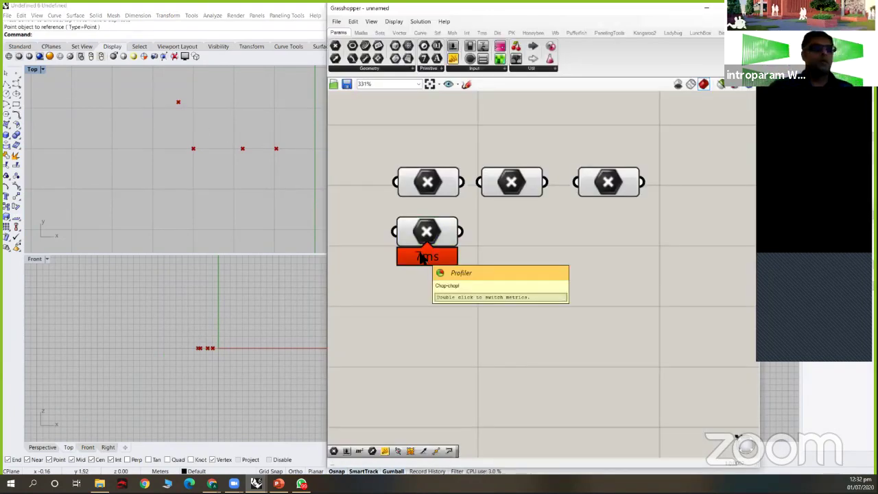
Step: Move the referenced Rhino point around the Top viewport with its parameter selected, and delete the Rhino point
{"action": "mouse_move", "coordinate": [137, 93]}
{"action": "left_mouse_down"}
{"action": "mouse_move", "coordinate": [216, 114]}
{"action": "mouse_move", "coordinate": [208, 99]}
{"action": "left_mouse_up"}
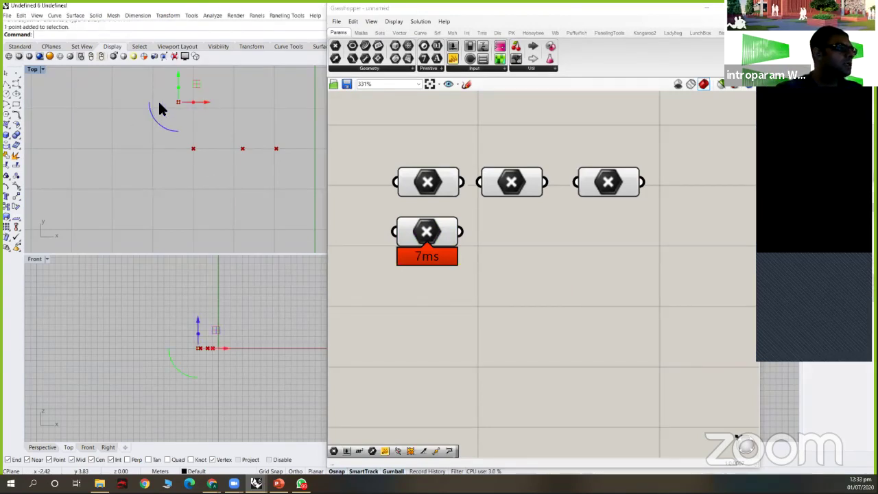
{"action": "left_click", "coordinate": [425, 232]}
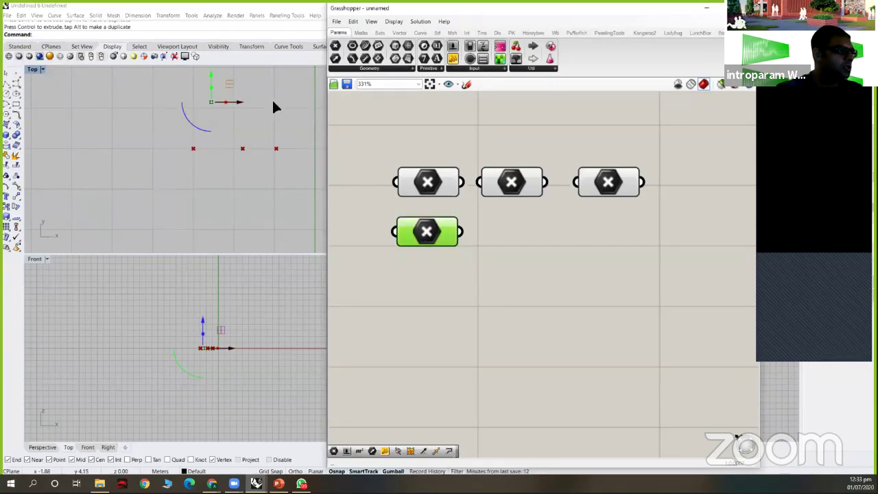
{"action": "left_click_drag", "start_coordinate": [187, 73], "coordinate": [188, 91]}
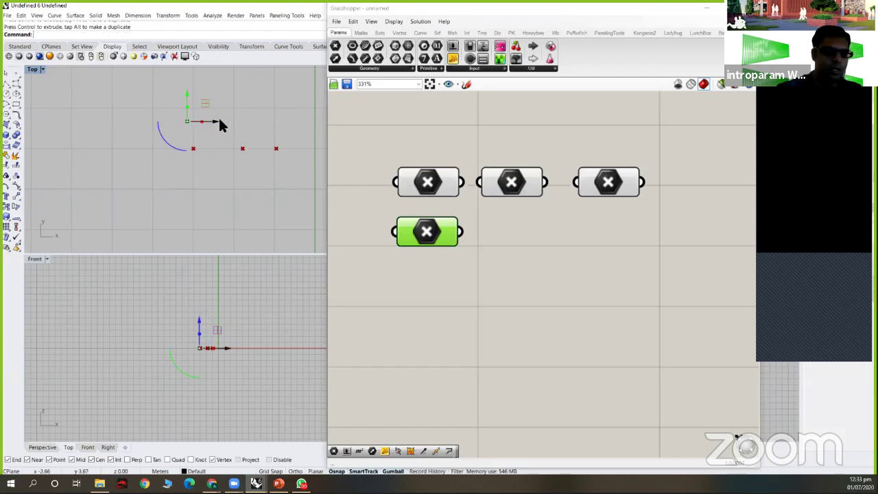
{"action": "key", "text": "Delete"}
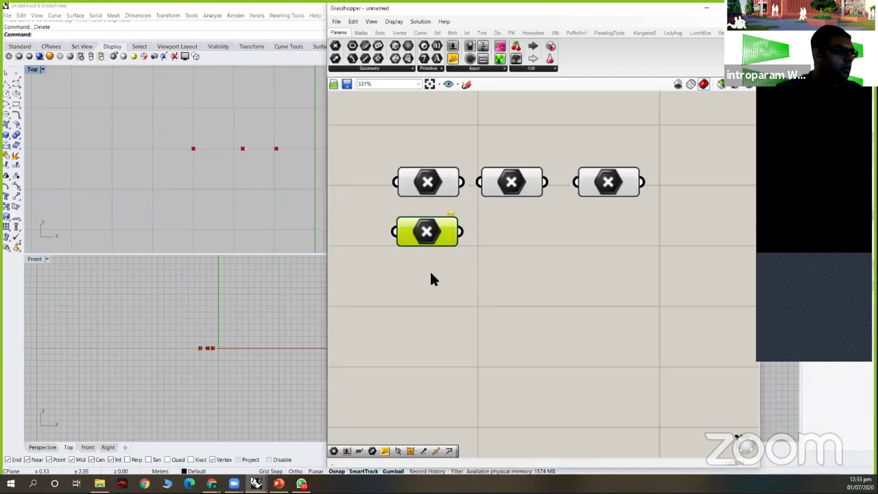
Step: Toggle the upper row's middle Point parameter's preview off and back on through the radial quick commands, then deselect it
{"action": "left_click", "coordinate": [517, 183]}
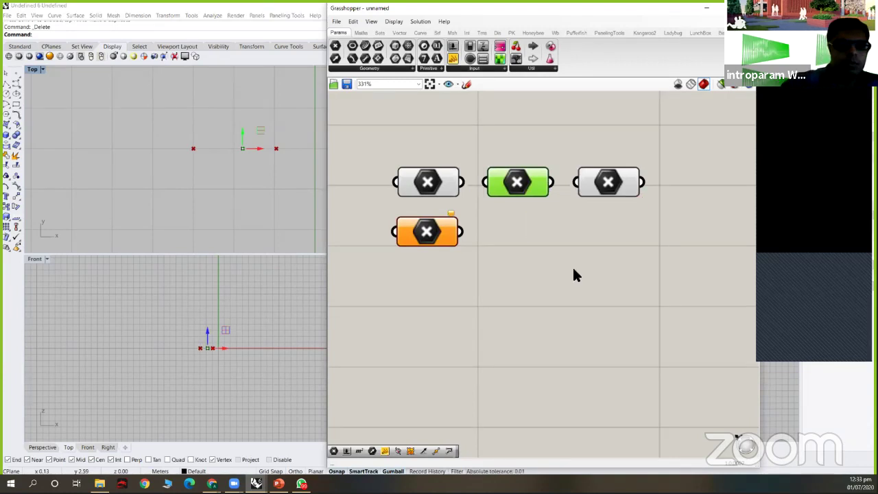
{"action": "middle_click", "coordinate": [520, 181]}
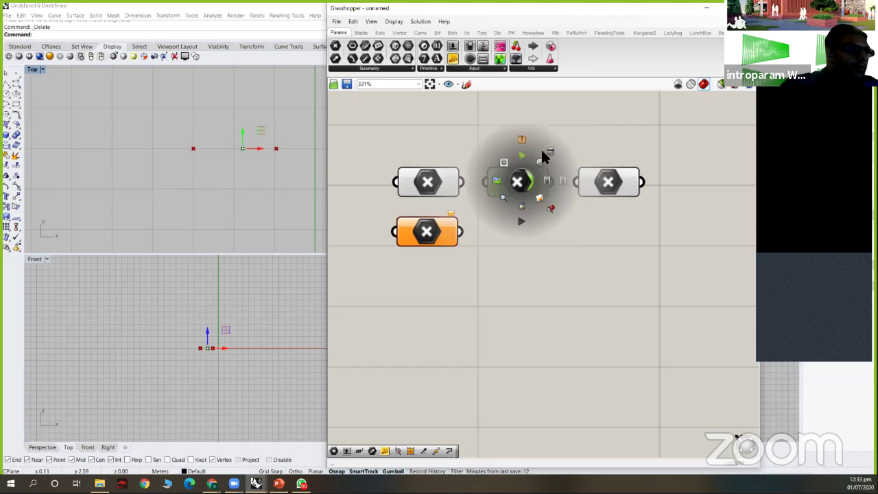
{"action": "left_click", "coordinate": [548, 146]}
{"action": "middle_click", "coordinate": [516, 177]}
{"action": "left_click", "coordinate": [532, 158]}
{"action": "left_click", "coordinate": [539, 258]}
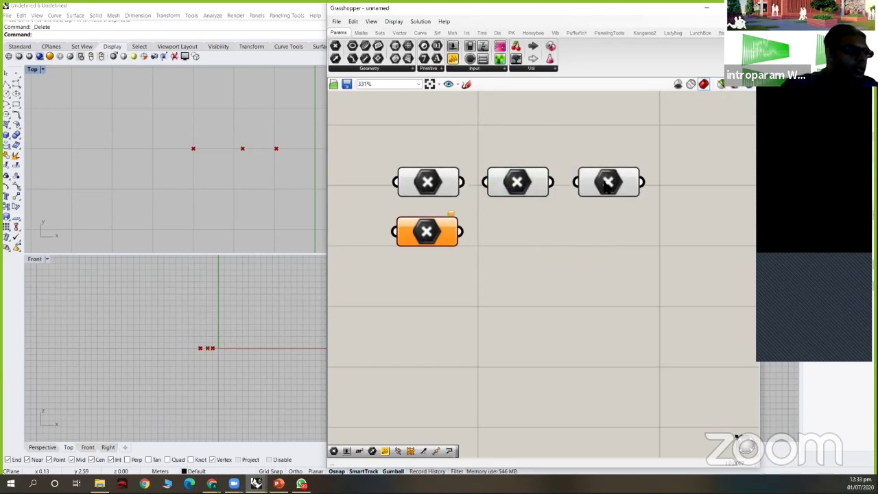
Step: Disable the upper row's third Point parameter through the radial quick commands and shift it slightly farther from the middle one
{"action": "left_click", "coordinate": [607, 185]}
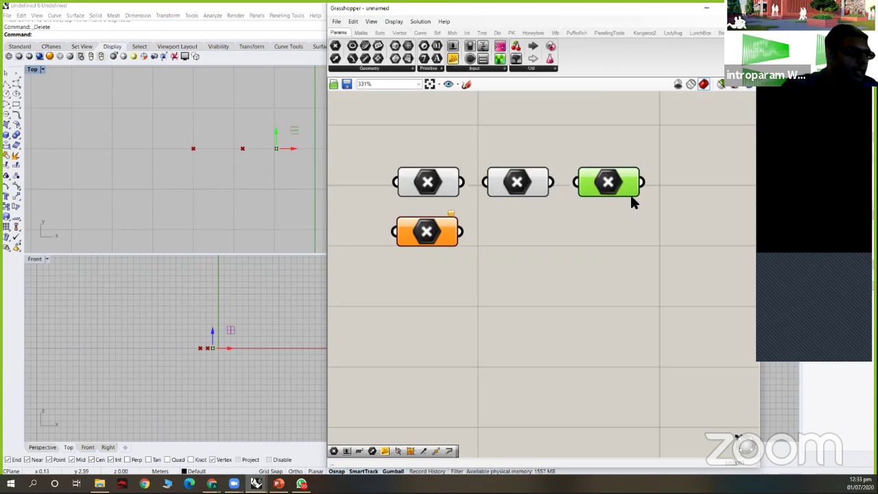
{"action": "middle_click", "coordinate": [607, 193]}
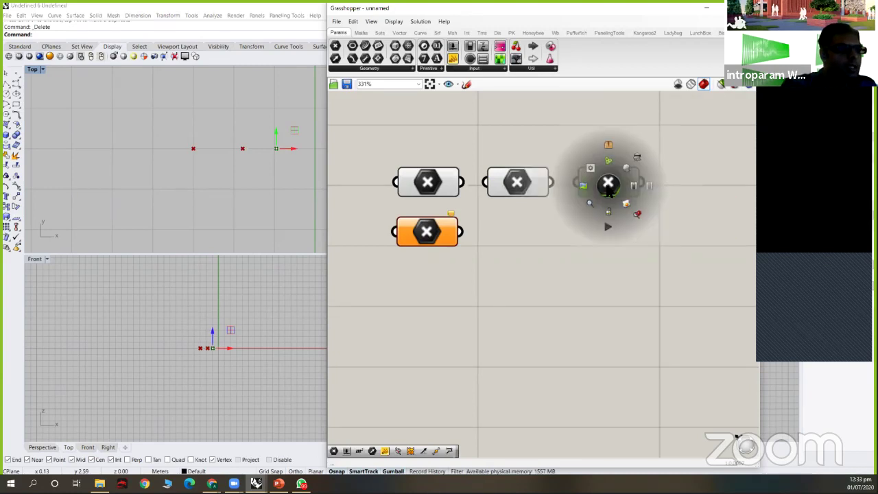
{"action": "left_click", "coordinate": [645, 182]}
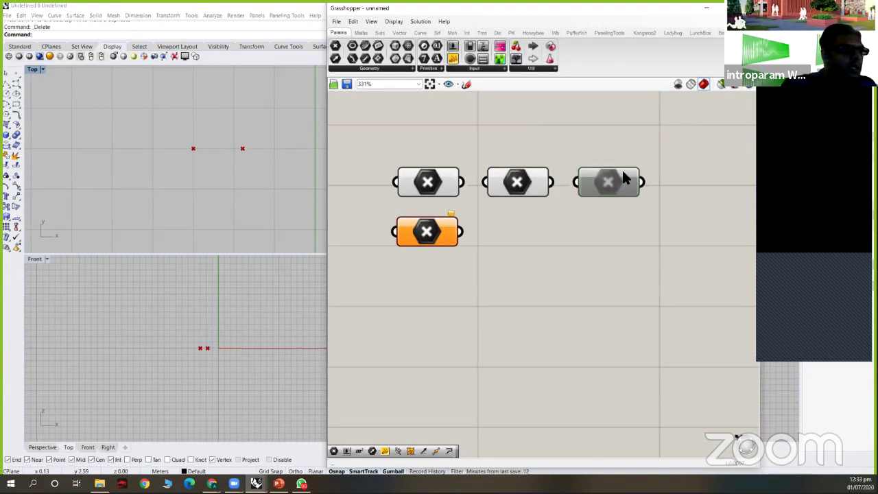
{"action": "left_click_drag", "start_coordinate": [612, 184], "coordinate": [622, 187]}
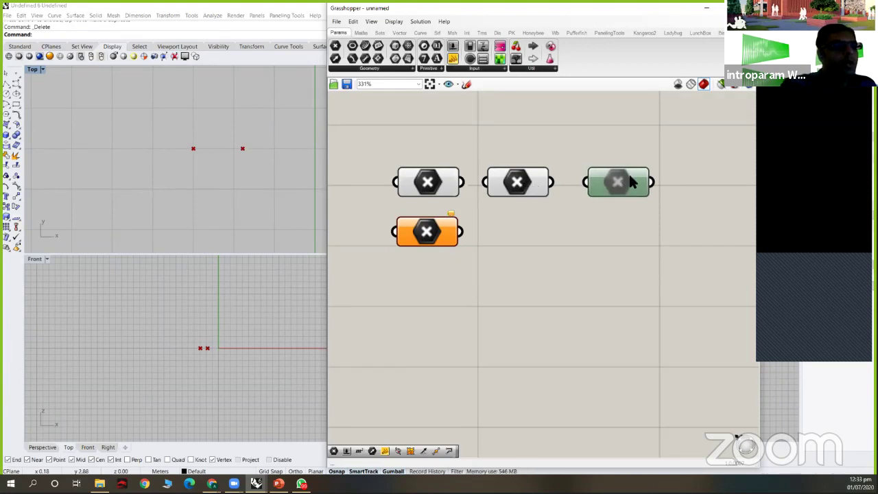
{"action": "left_click", "coordinate": [609, 218]}
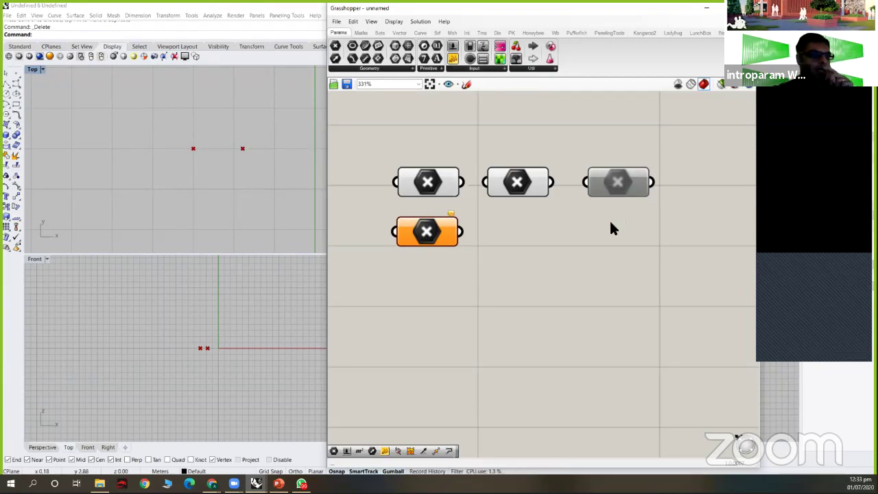
Step: Select the disabled and the middle Point parameters in turn, and move the disabled one closer to the middle one
{"action": "left_click", "coordinate": [620, 181]}
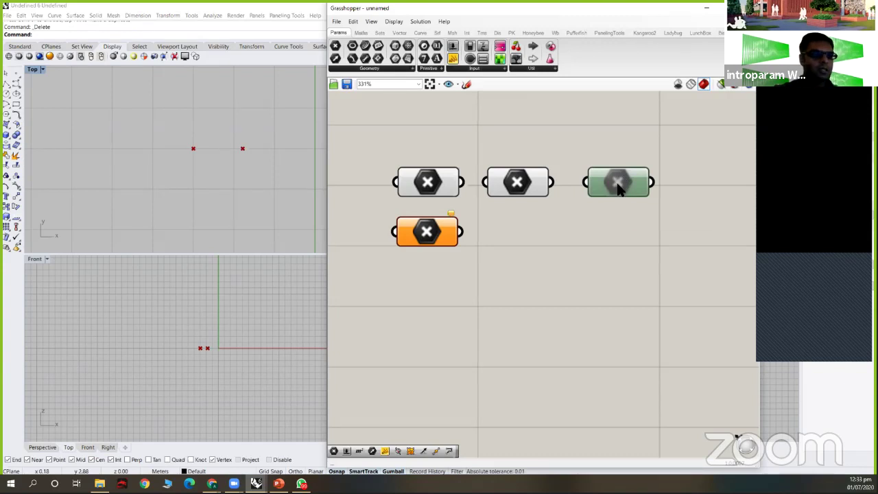
{"action": "left_click", "coordinate": [517, 181]}
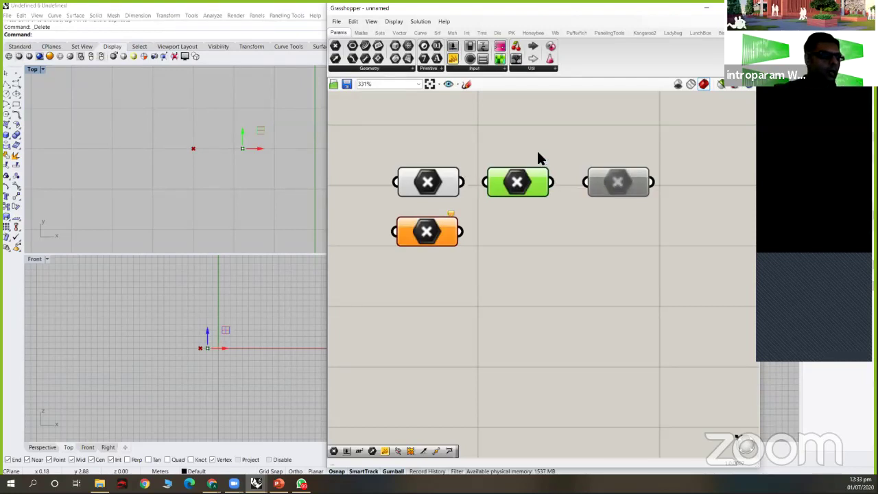
{"action": "left_click", "coordinate": [523, 183]}
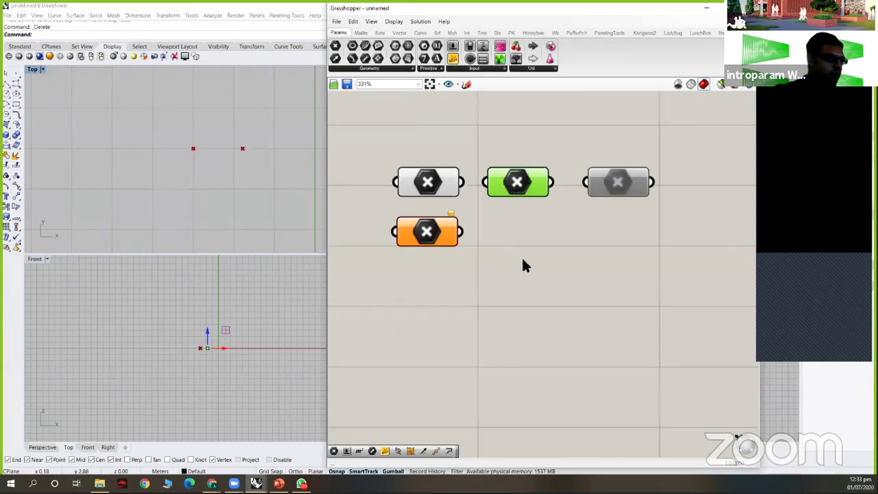
{"action": "left_click", "coordinate": [547, 272]}
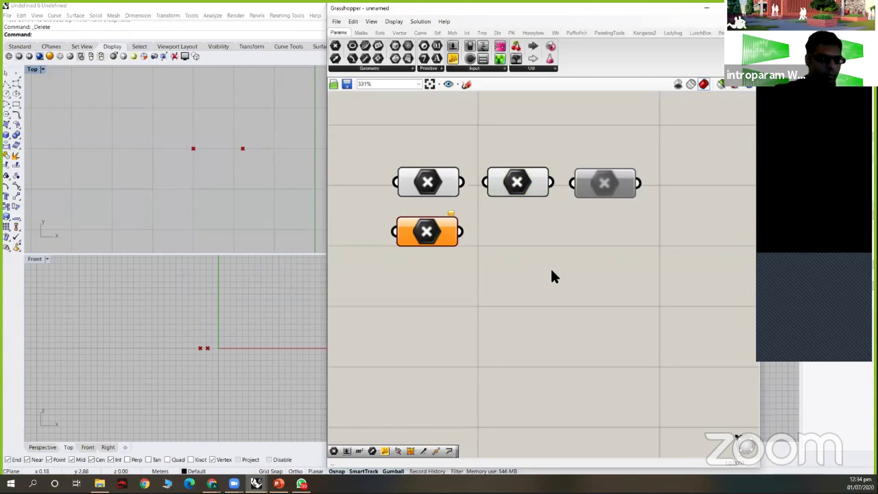
{"action": "scroll", "coordinate": [554, 269], "scroll_direction": "down", "scroll_amount": 1}
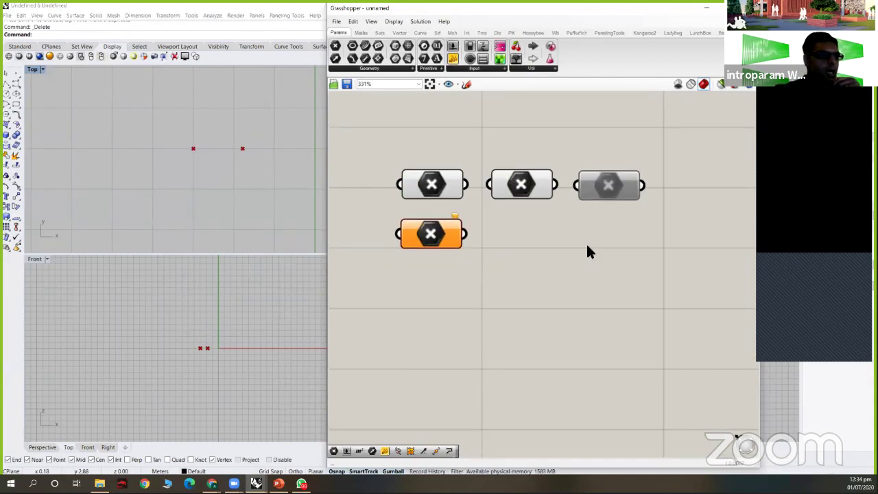
Step: Draw a wavy five-point control point curve across the Rhino Top viewport, rising past the two existing points
{"action": "scroll", "coordinate": [533, 283], "scroll_direction": "up", "scroll_amount": 1}
{"action": "scroll", "coordinate": [565, 246], "scroll_direction": "down", "scroll_amount": 3}
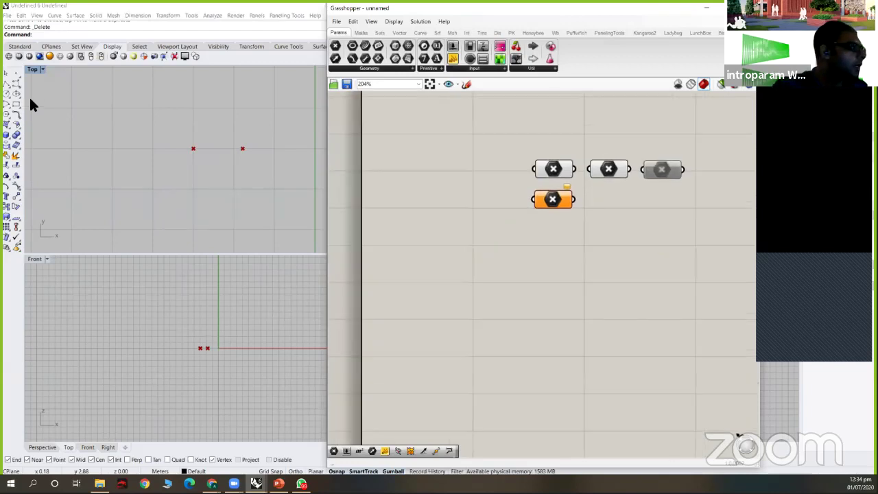
{"action": "left_click", "coordinate": [12, 88]}
{"action": "left_click", "coordinate": [51, 192]}
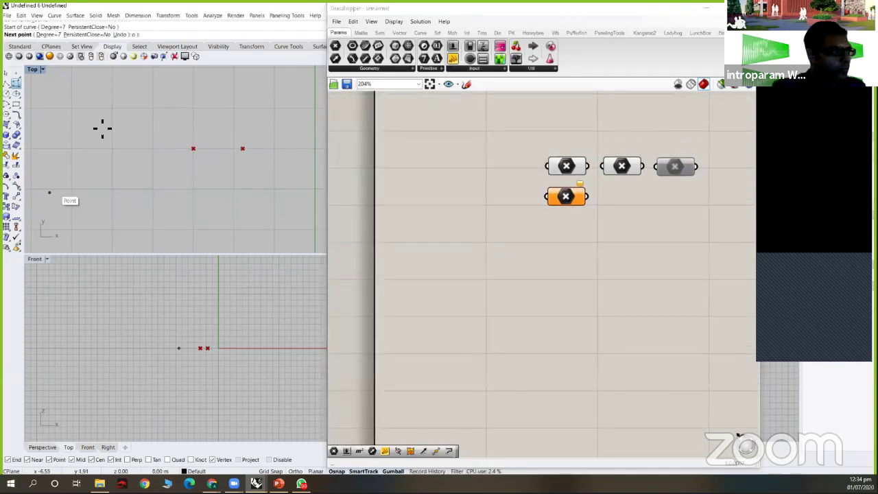
{"action": "left_click", "coordinate": [100, 126]}
{"action": "left_click", "coordinate": [157, 236]}
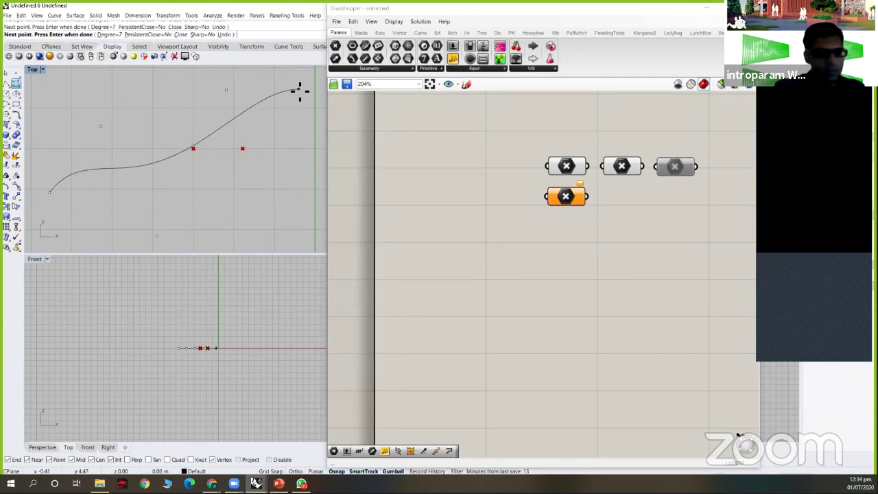
{"action": "key", "text": "Return"}
Step: Add a Curve parameter to the canvas by searching "crv", and set it to reference the drawn Rhino curve
{"action": "double_click", "coordinate": [561, 258]}
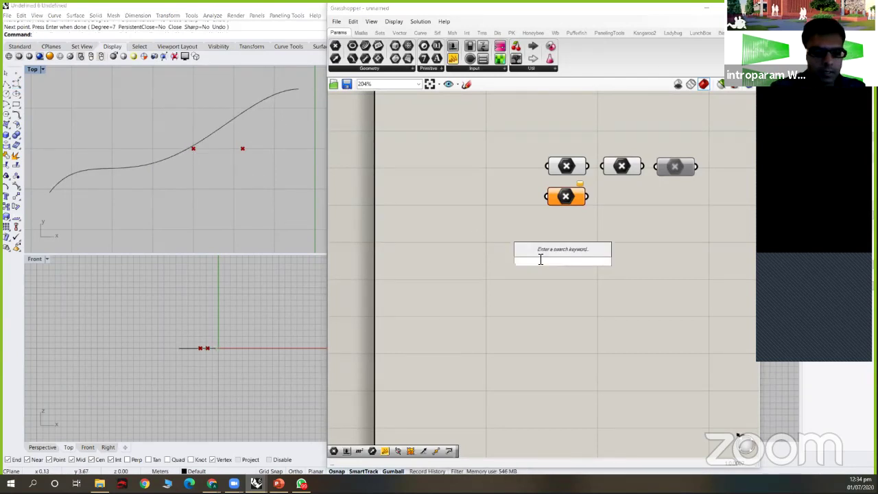
{"action": "type", "text": "crv"}
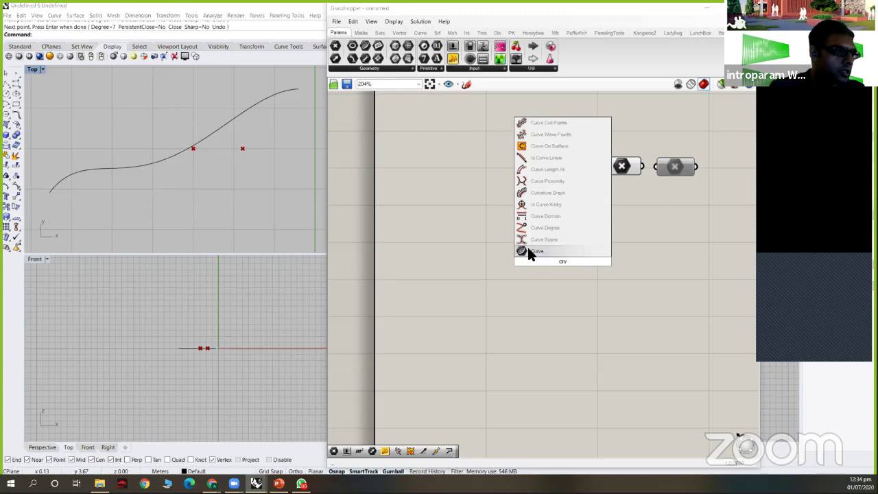
{"action": "key", "text": "Return"}
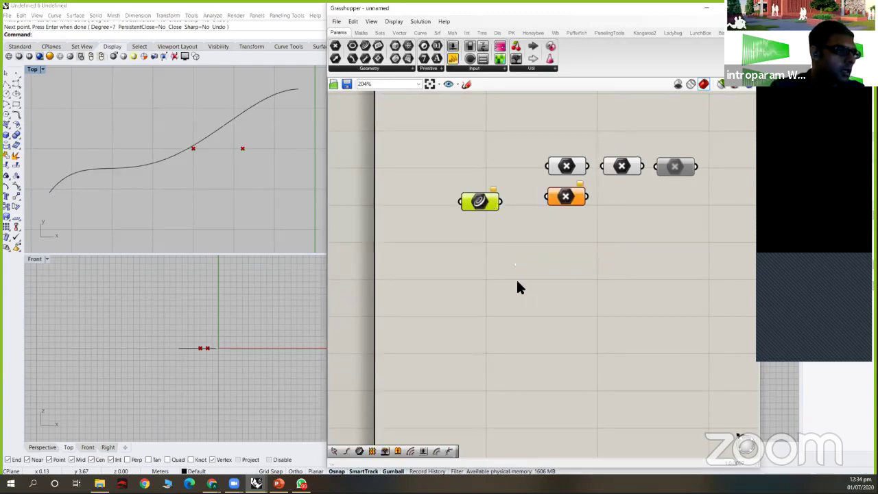
{"action": "right_click", "coordinate": [488, 202]}
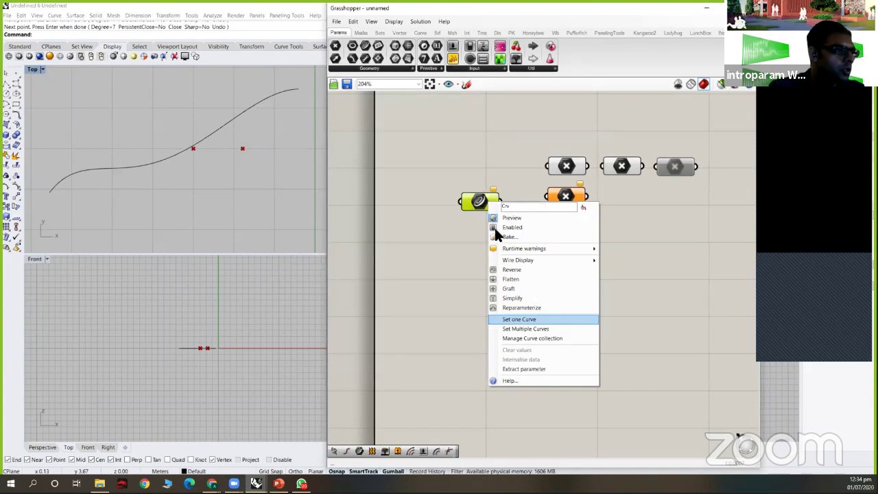
{"action": "key", "text": "Return"}
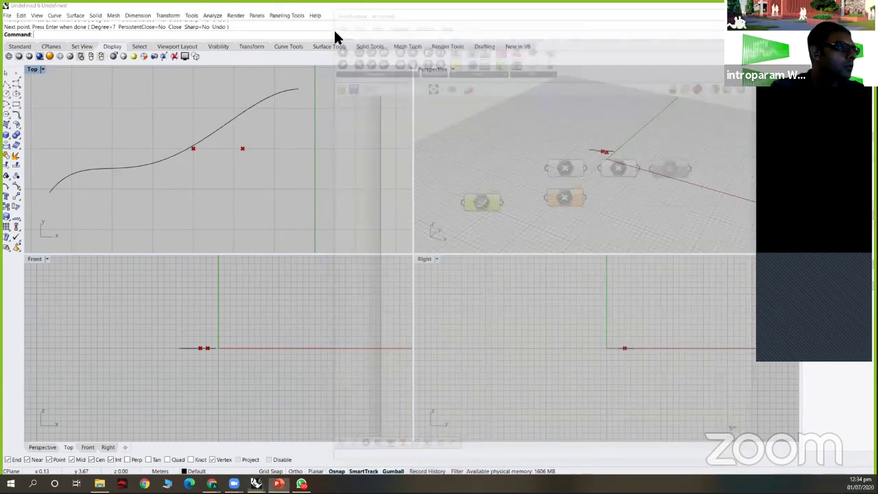
{"action": "key", "text": "Escape"}
{"action": "left_click", "coordinate": [389, 68]}
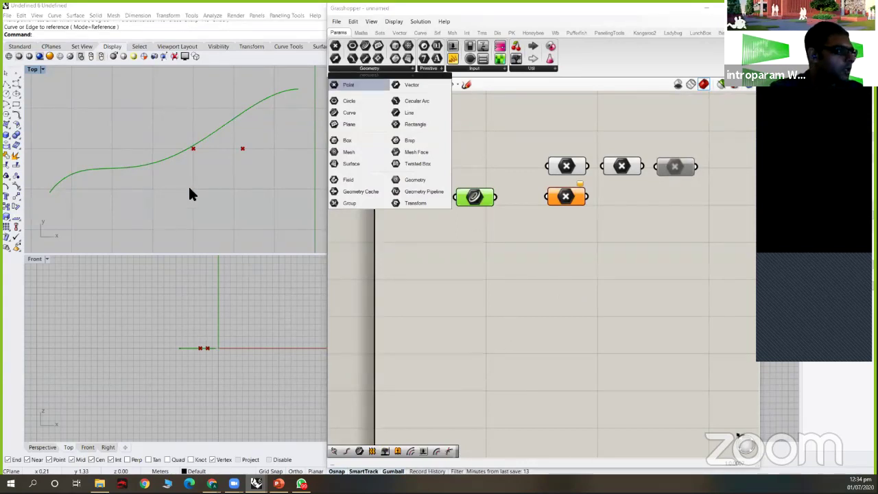
Step: Select the drawn curve in the Rhino Top viewport, and look at the Curve parameter's options
{"action": "left_click_drag", "start_coordinate": [192, 189], "coordinate": [134, 149]}
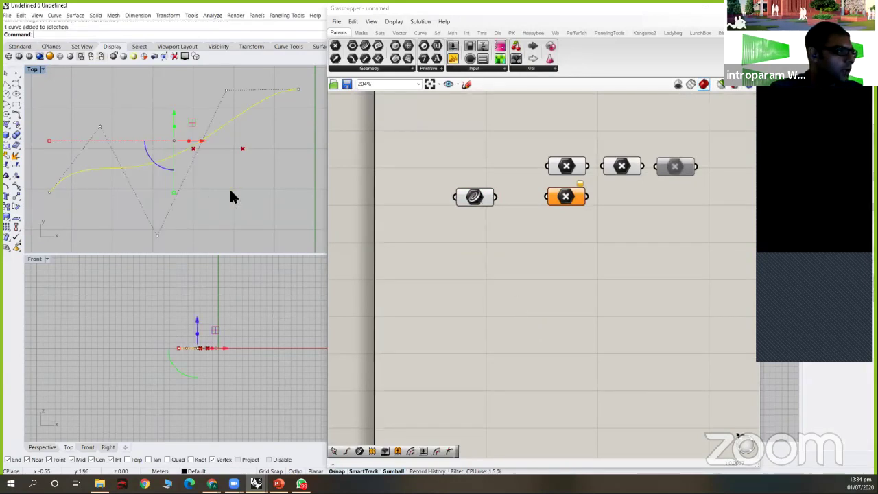
{"action": "right_click", "coordinate": [484, 198]}
{"action": "left_click", "coordinate": [510, 298]}
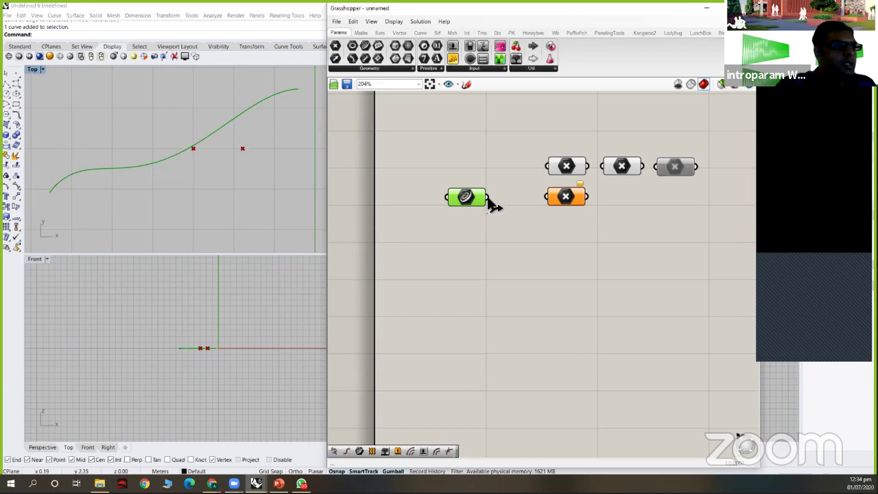
Step: Connect the Curve parameter's output to the lower Point parameter's input, and shift the Point parameter slightly to straighten the wire
{"action": "left_click_drag", "start_coordinate": [486, 198], "coordinate": [563, 200]}
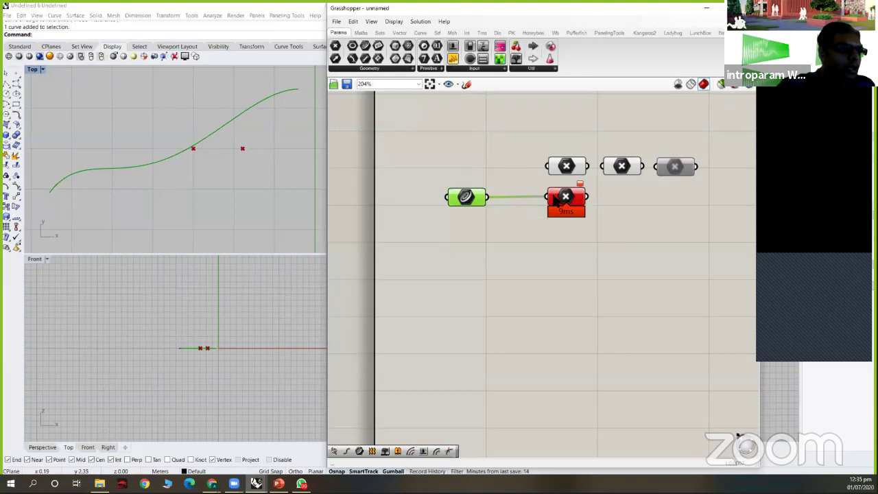
{"action": "left_click_drag", "start_coordinate": [486, 197], "coordinate": [546, 196]}
{"action": "scroll", "coordinate": [576, 175], "scroll_direction": "up", "scroll_amount": 2}
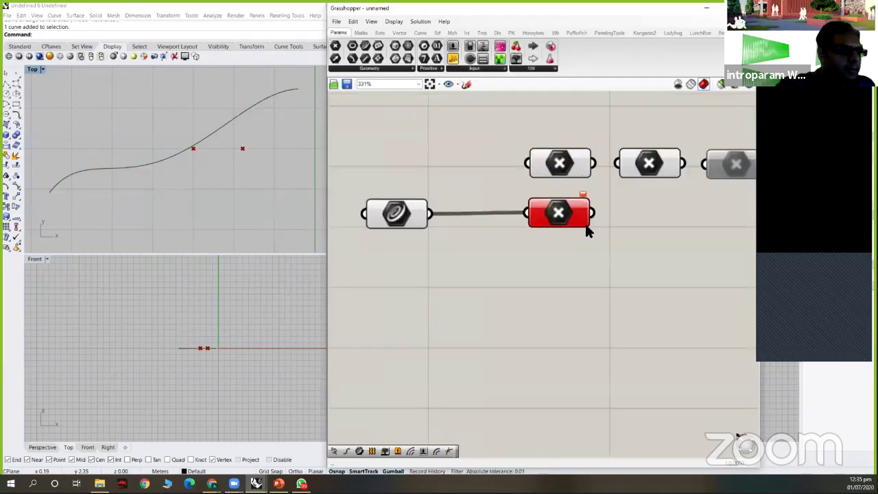
{"action": "scroll", "coordinate": [623, 265], "scroll_direction": "up", "scroll_amount": 2}
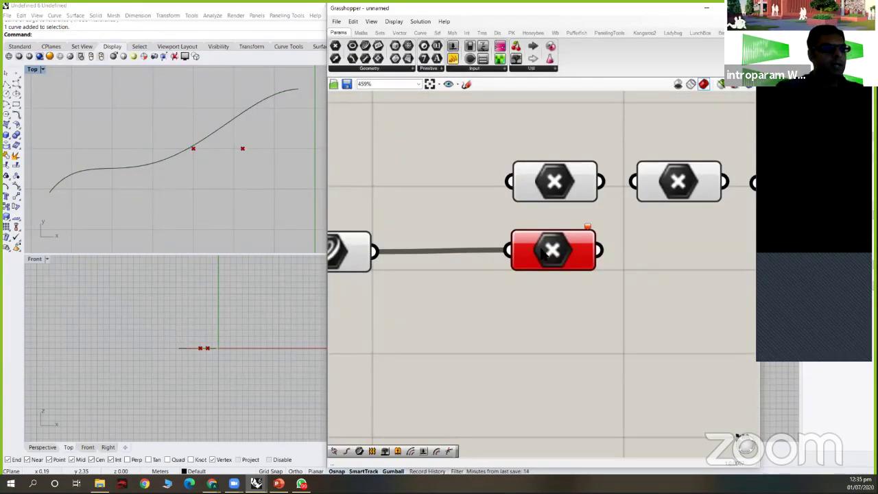
{"action": "left_click", "coordinate": [567, 254]}
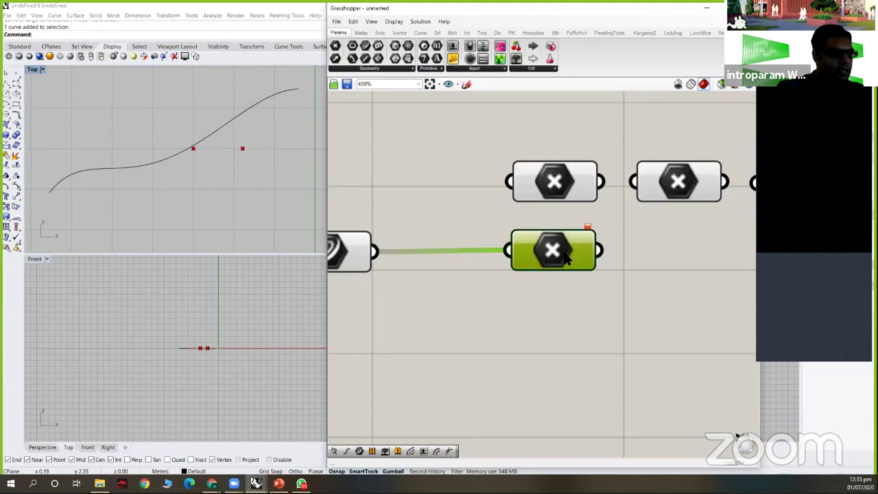
{"action": "left_click", "coordinate": [540, 333]}
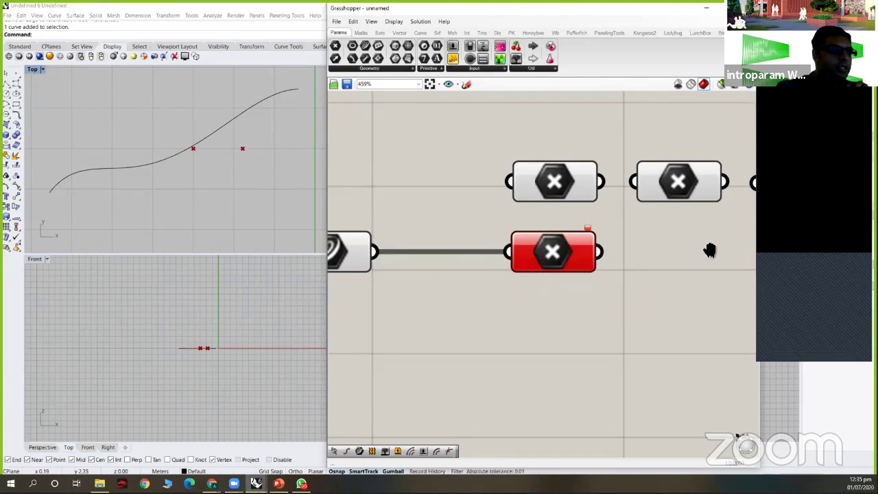
Step: Clear the values of the upper row's middle Point parameter, and deselect all parameters
{"action": "scroll", "coordinate": [526, 245], "scroll_direction": "down", "scroll_amount": 2}
{"action": "scroll", "coordinate": [542, 213], "scroll_direction": "down", "scroll_amount": 2}
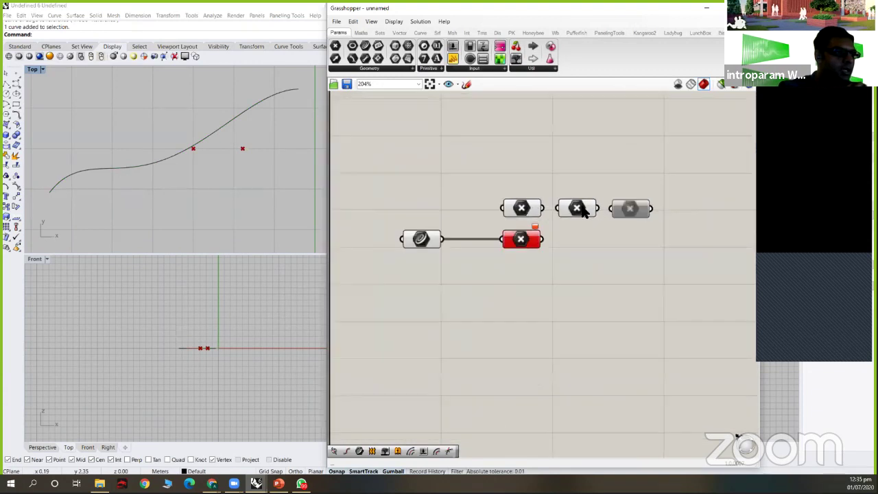
{"action": "right_click", "coordinate": [581, 208]}
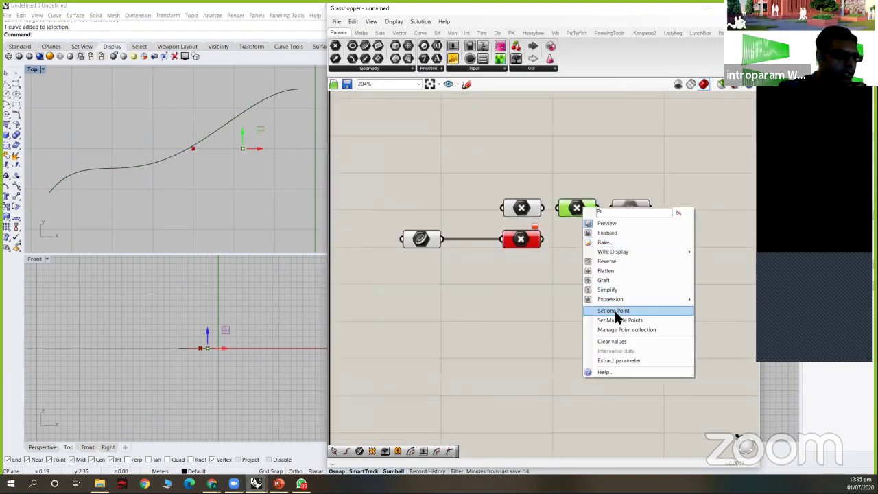
{"action": "left_click", "coordinate": [549, 275]}
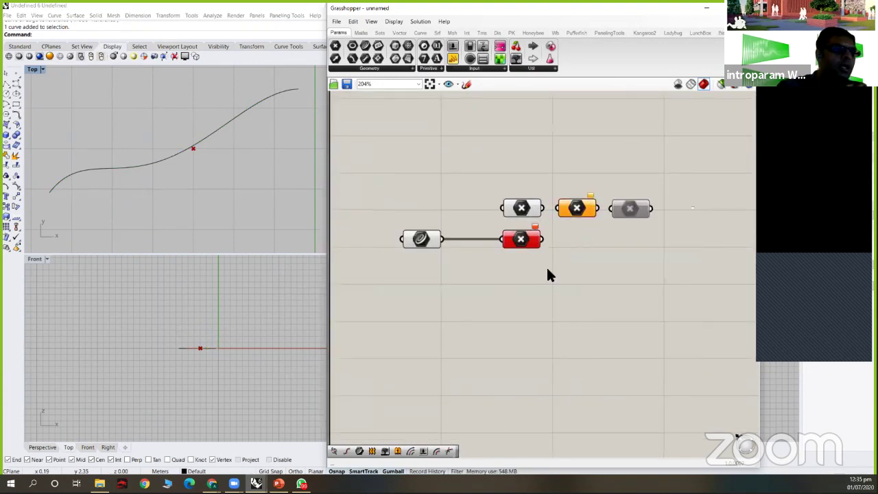
{"action": "left_click_drag", "start_coordinate": [379, 177], "coordinate": [682, 285]}
{"action": "left_click", "coordinate": [661, 273]}
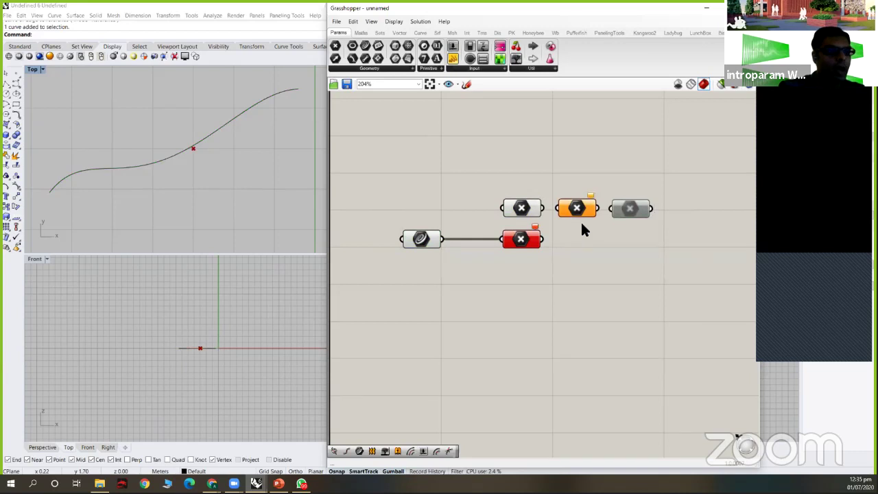
Step: Copy the upper row's first Point parameter slightly below the original, and delete the copy
{"action": "mouse_move", "coordinate": [521, 207]}
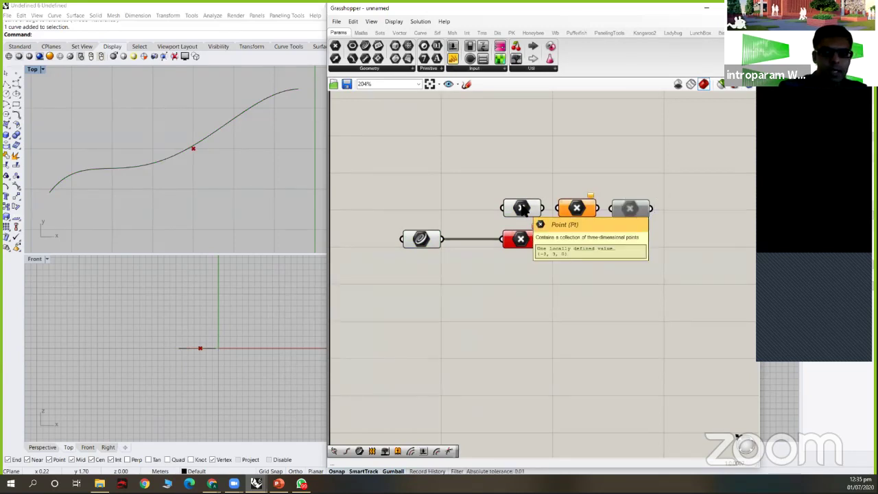
{"action": "left_click", "coordinate": [521, 208]}
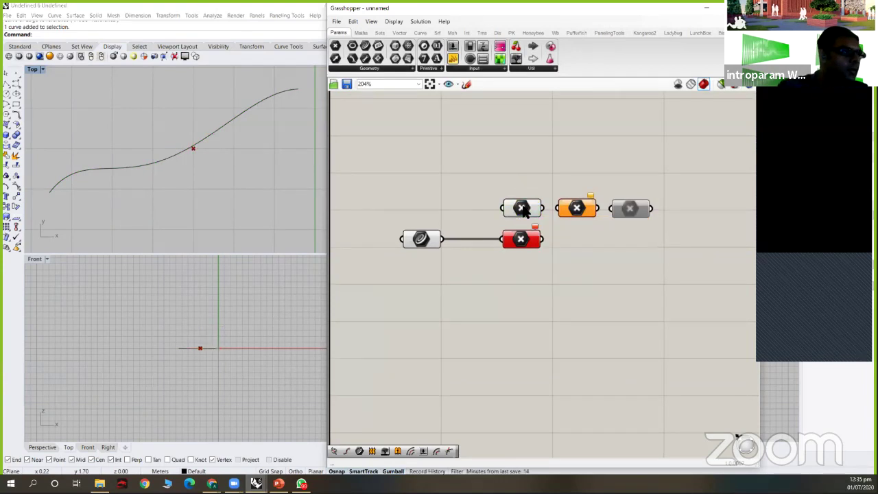
{"action": "left_click", "coordinate": [522, 207]}
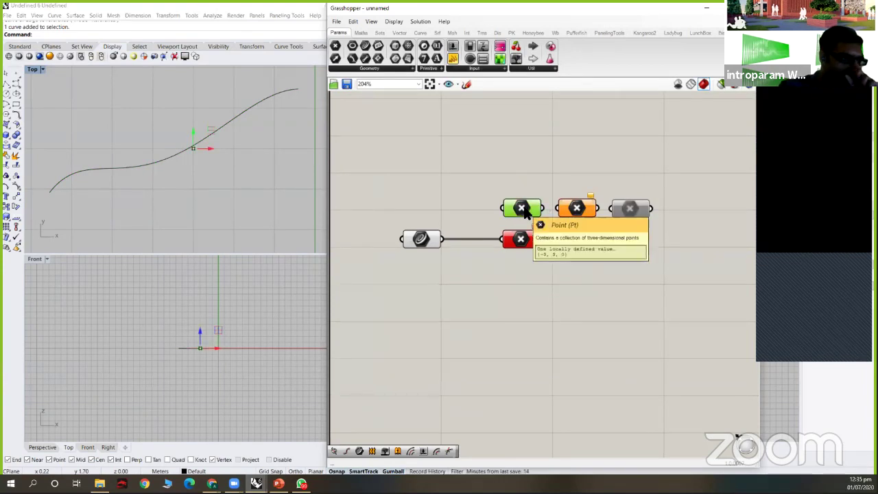
{"action": "left_click_drag", "start_coordinate": [534, 212], "coordinate": [538, 219]}
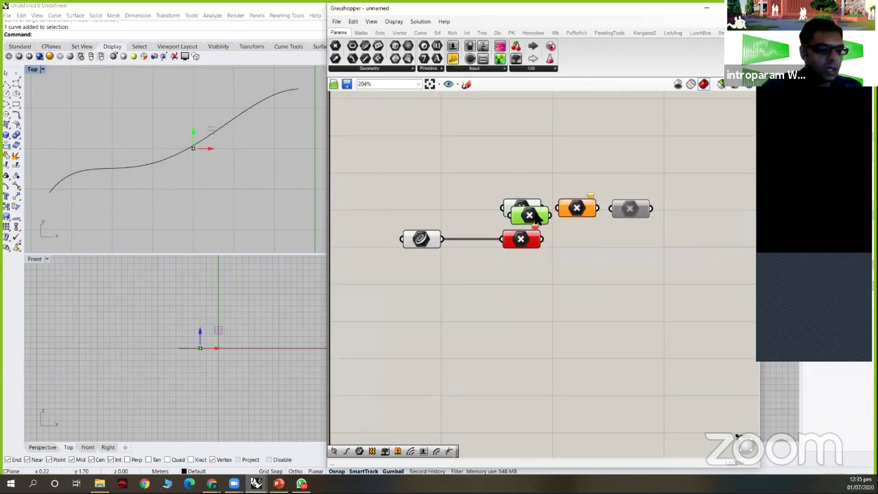
{"action": "key", "text": "Delete"}
Step: Select the cleared middle and the disabled Point parameters in turn, and shift the disabled one slightly upward
{"action": "left_click", "coordinate": [564, 205]}
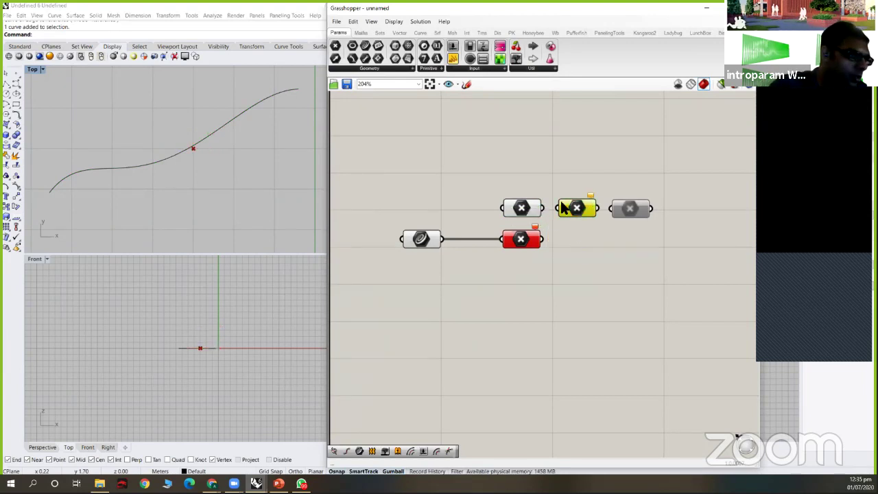
{"action": "left_click", "coordinate": [601, 237]}
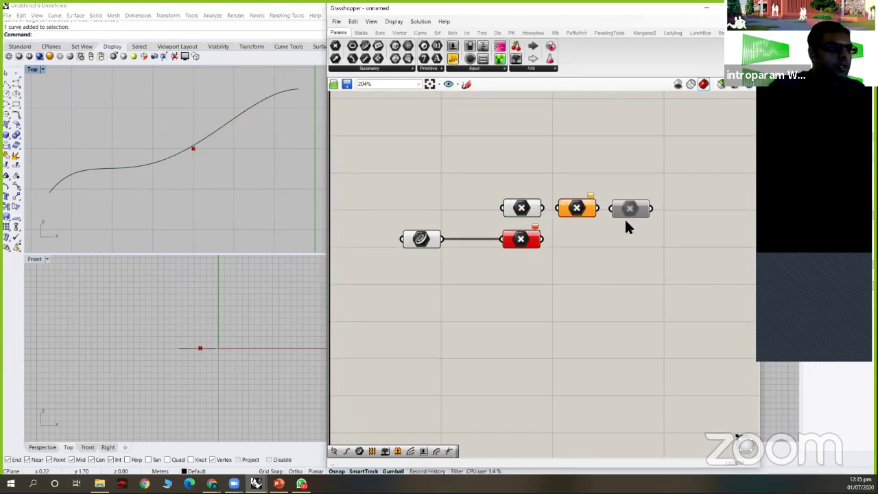
{"action": "left_click", "coordinate": [576, 210]}
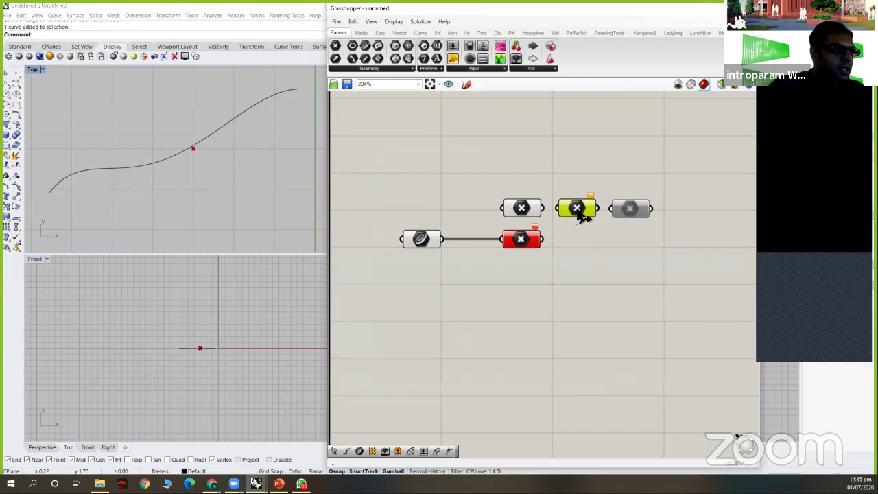
{"action": "left_click", "coordinate": [548, 209]}
{"action": "left_click", "coordinate": [633, 209]}
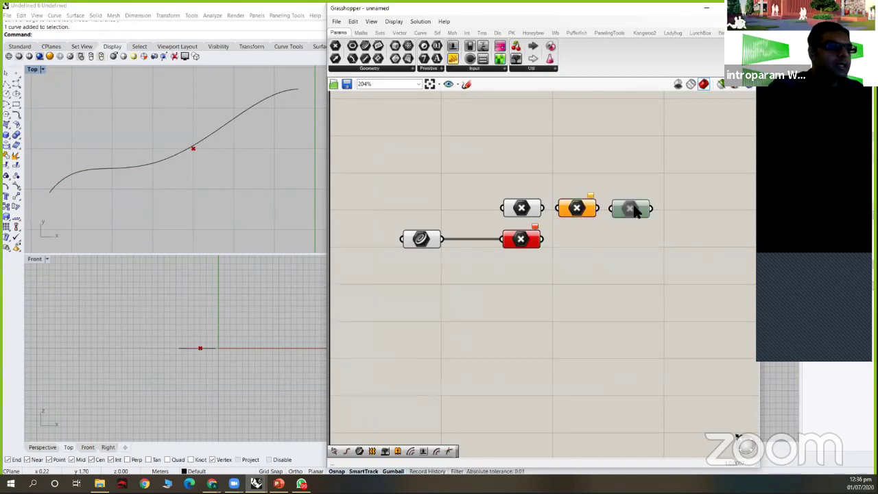
{"action": "left_click", "coordinate": [638, 218]}
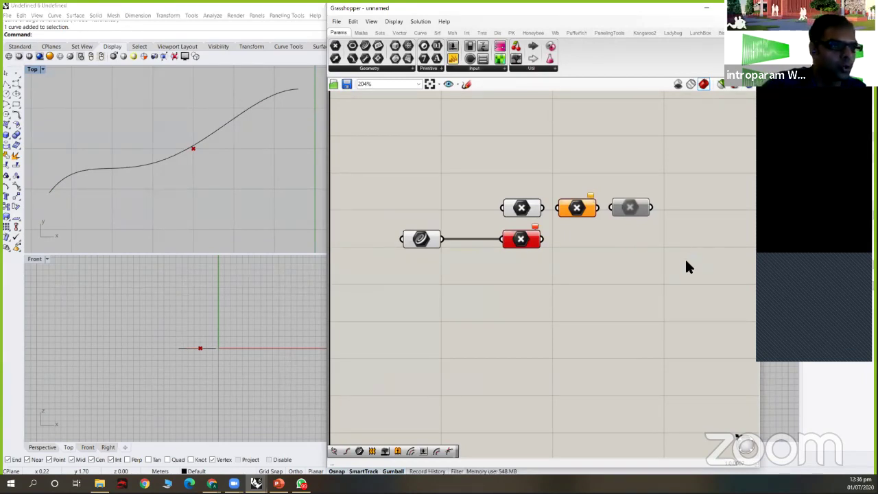
Step: Turn on the Align canvas widget, and select the upper row's first Point parameter together with the lower Point parameter
{"action": "left_click", "coordinate": [422, 242]}
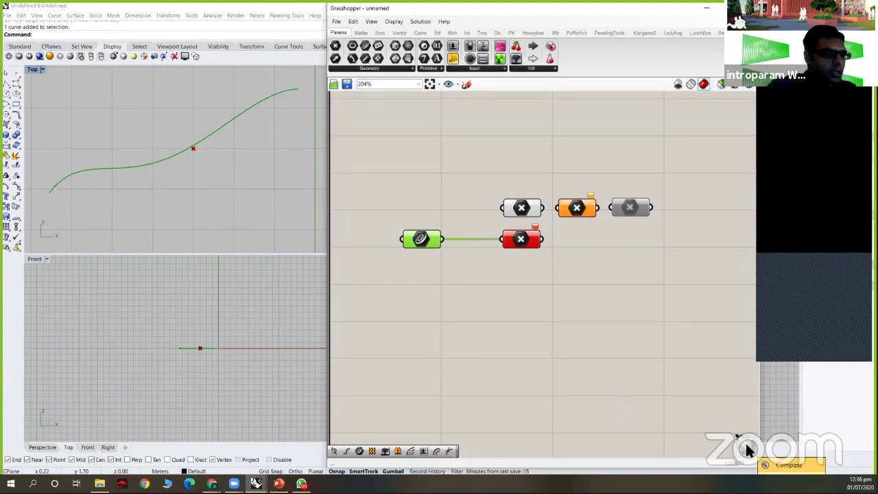
{"action": "left_click", "coordinate": [396, 24]}
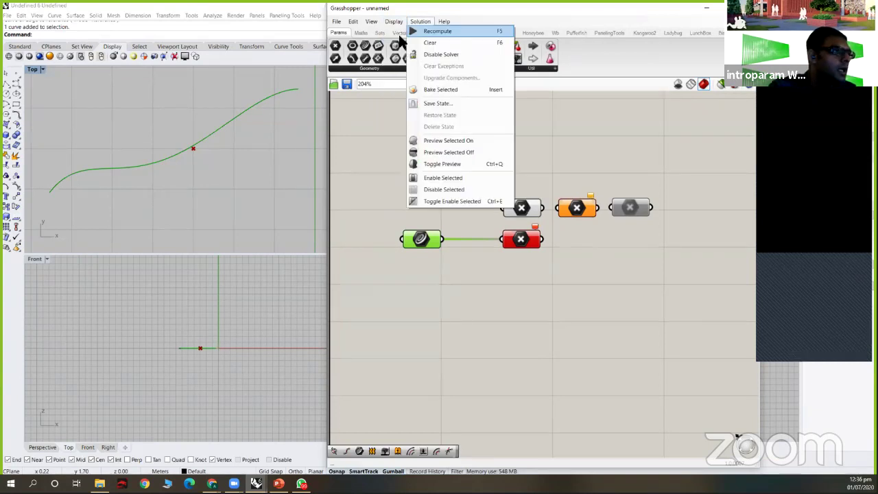
{"action": "left_click", "coordinate": [394, 24]}
{"action": "left_click", "coordinate": [395, 24]}
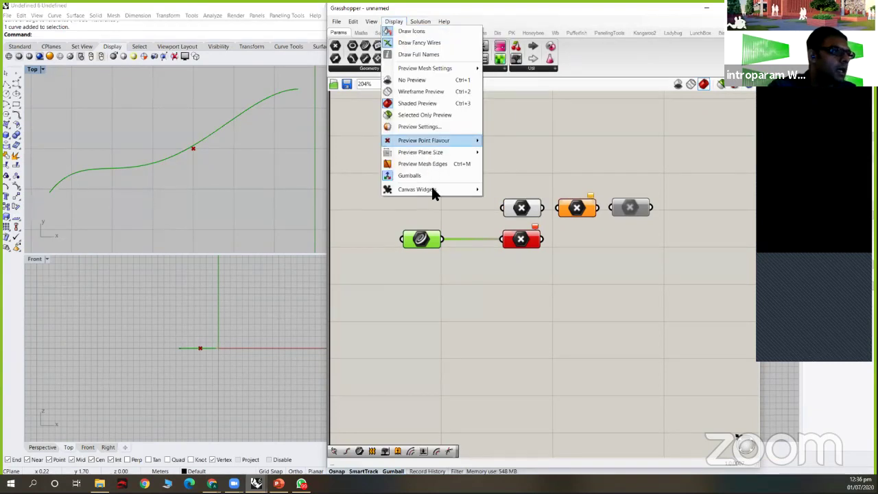
{"action": "mouse_move", "coordinate": [479, 190]}
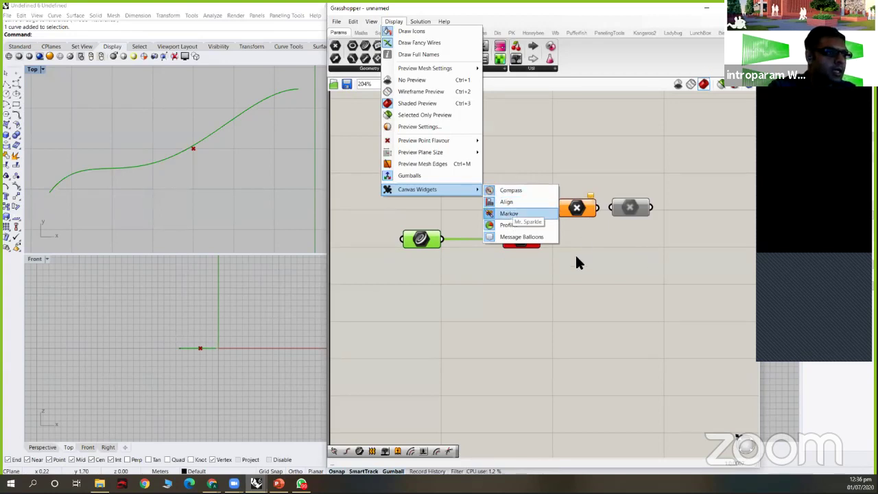
{"action": "left_click", "coordinate": [528, 201]}
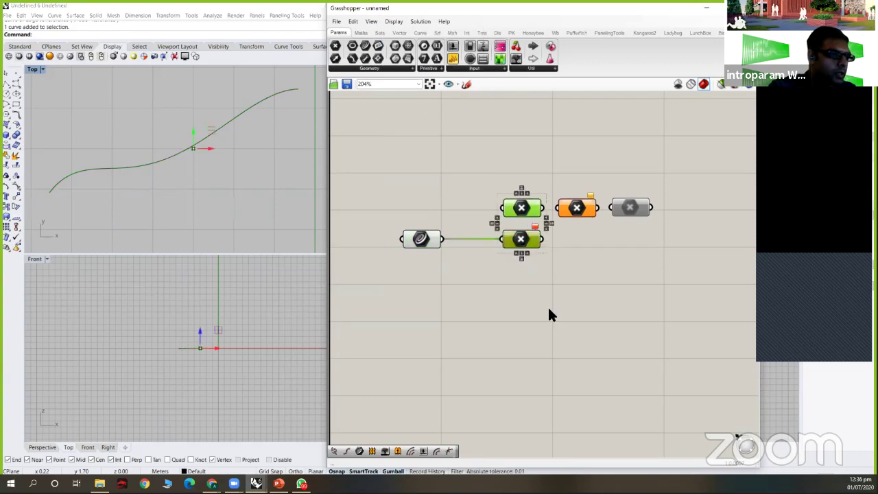
{"action": "left_click", "coordinate": [516, 175]}
{"action": "left_click_drag", "start_coordinate": [517, 174], "coordinate": [545, 261]}
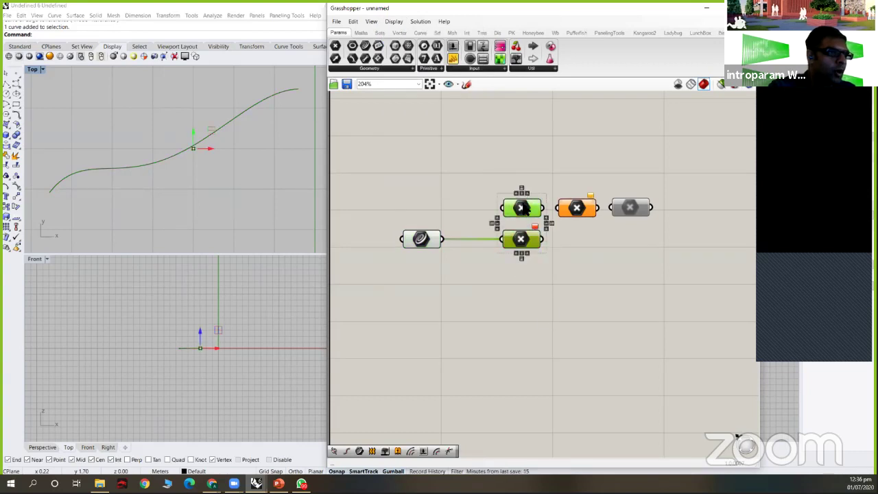
Step: Align the upper row's first Point parameter and the lower Point parameter vertically above one another with the Align widget
{"action": "scroll", "coordinate": [547, 219], "scroll_direction": "up", "scroll_amount": 4}
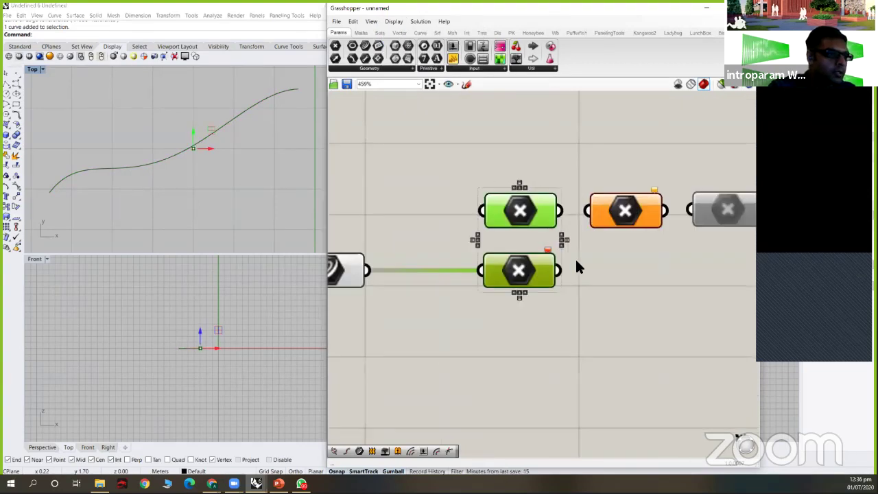
{"action": "scroll", "coordinate": [578, 264], "scroll_direction": "up", "scroll_amount": 1}
{"action": "left_click", "coordinate": [578, 259]}
{"action": "left_click_drag", "start_coordinate": [528, 226], "coordinate": [537, 298]}
{"action": "left_click", "coordinate": [538, 298]}
{"action": "left_click_drag", "start_coordinate": [564, 239], "coordinate": [569, 313]}
{"action": "left_click_drag", "start_coordinate": [572, 358], "coordinate": [529, 177]}
{"action": "left_click", "coordinate": [530, 187]}
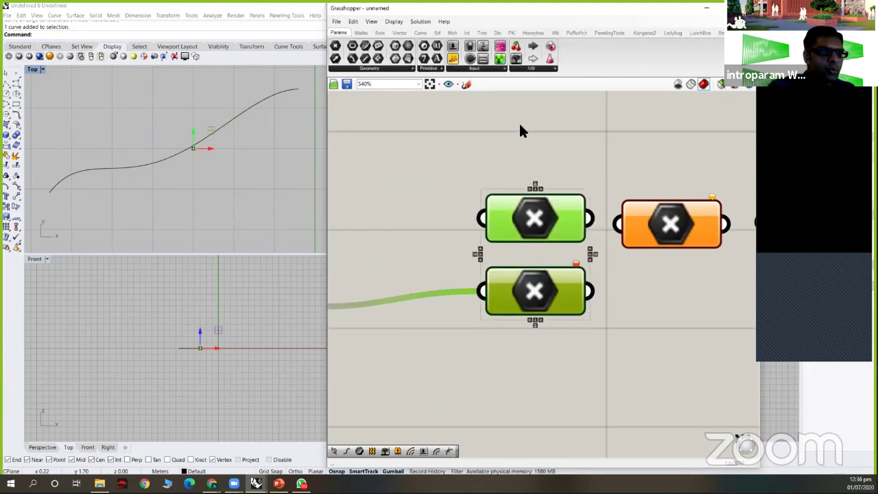
Step: Deselect the aligned parameters and look through the available canvas widgets
{"action": "scroll", "coordinate": [530, 127], "scroll_direction": "down", "scroll_amount": 3}
{"action": "left_click", "coordinate": [394, 22]}
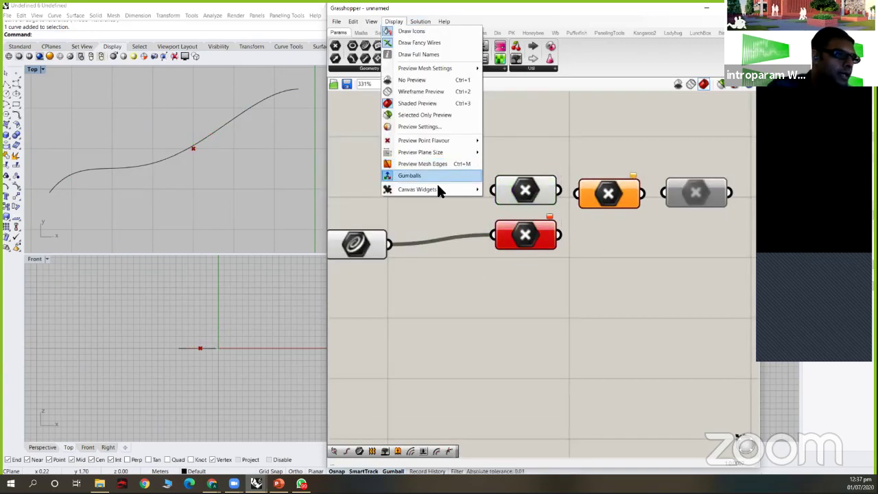
{"action": "mouse_move", "coordinate": [439, 190]}
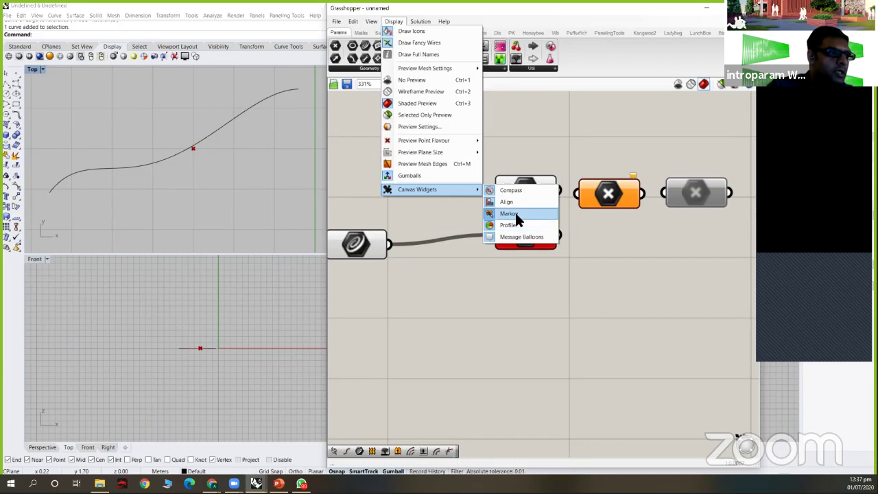
{"action": "left_click", "coordinate": [470, 429]}
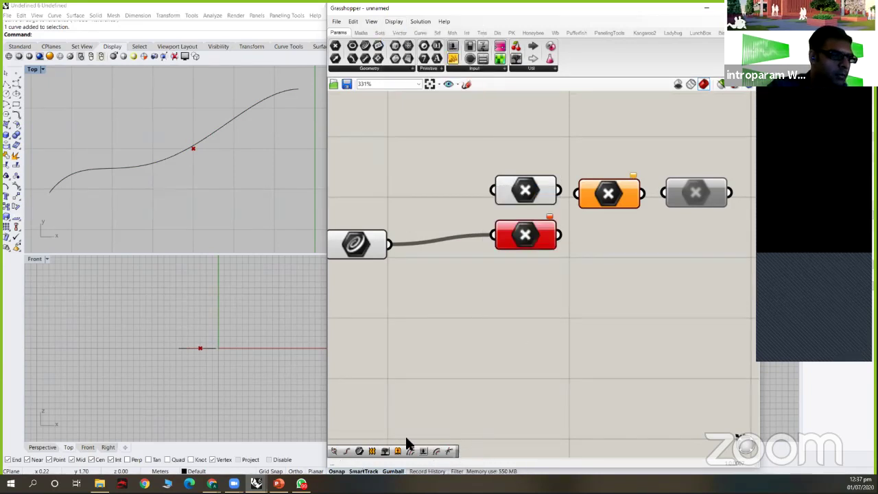
Step: Move the Curve parameter level with the lower Point parameter so their wire runs straight, and deselect it
{"action": "scroll", "coordinate": [534, 319], "scroll_direction": "down", "scroll_amount": 1}
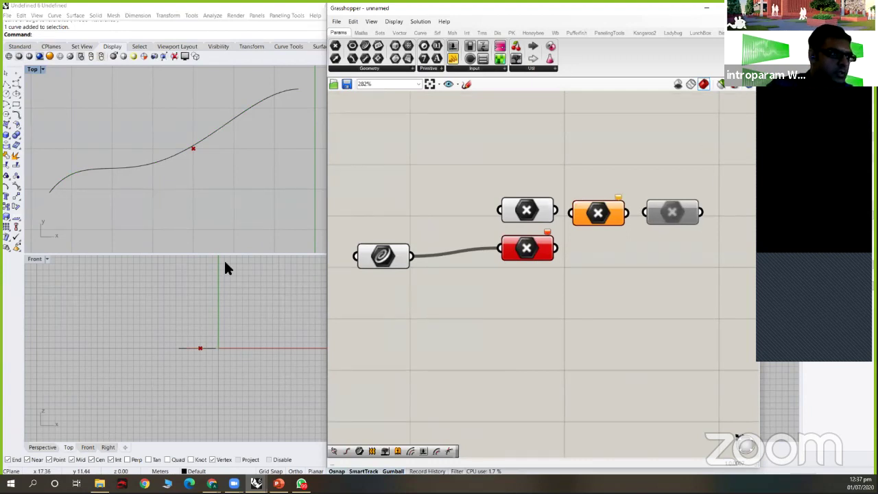
{"action": "left_click_drag", "start_coordinate": [401, 251], "coordinate": [426, 243]}
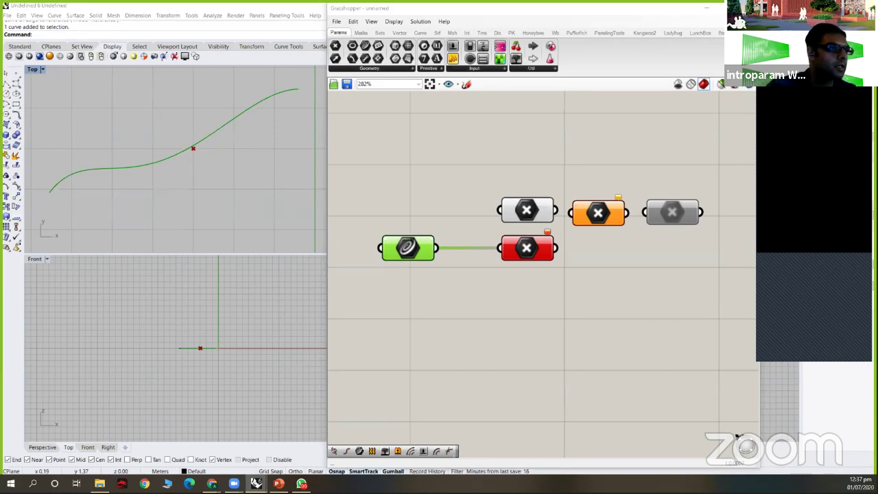
{"action": "left_click", "coordinate": [515, 123]}
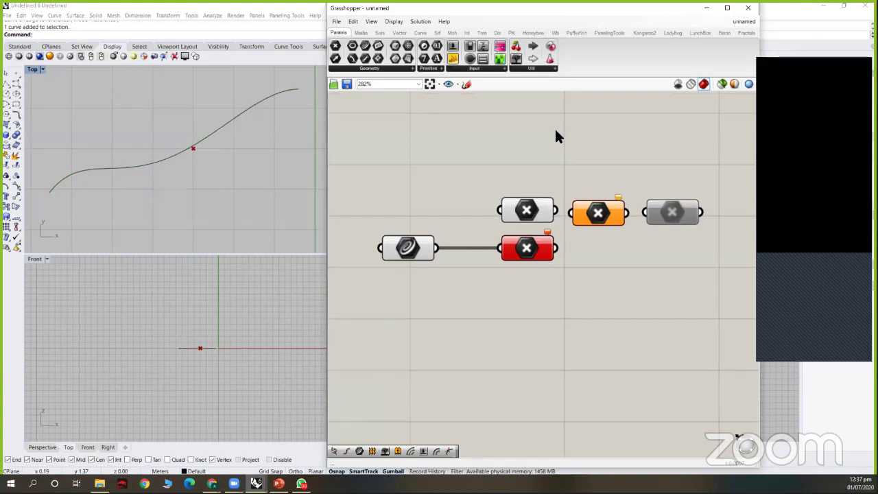
Step: Examine the list of canvas widgets again: Compass, Align, Markov, Profiler and Message Balloons
{"action": "scroll", "coordinate": [594, 165], "scroll_direction": "down", "scroll_amount": 3}
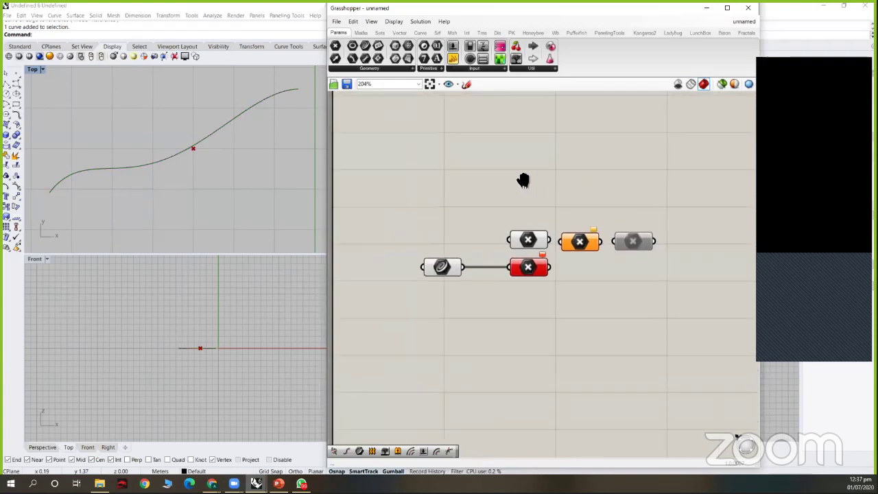
{"action": "scroll", "coordinate": [521, 180], "scroll_direction": "down", "scroll_amount": 2}
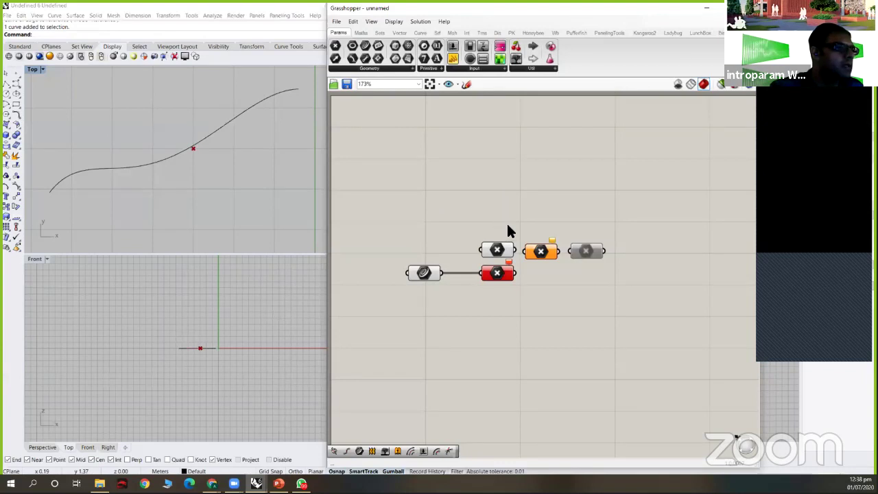
{"action": "key", "text": "alt+d"}
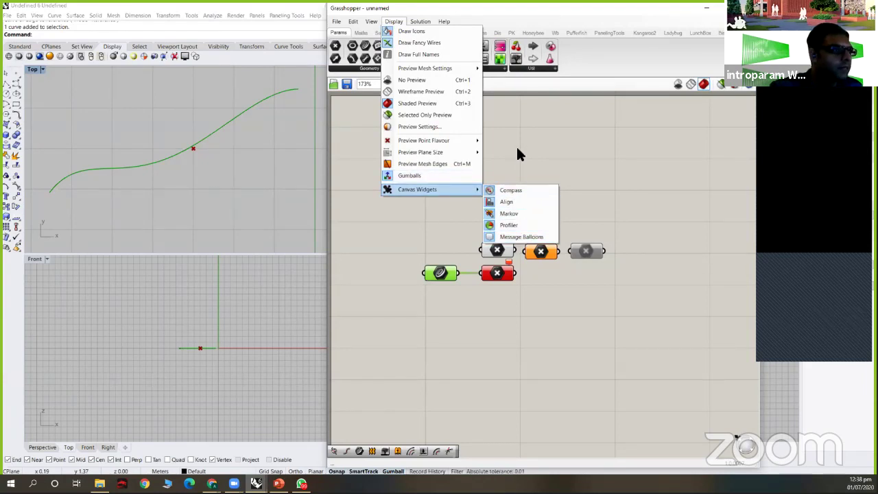
{"action": "left_click", "coordinate": [672, 189]}
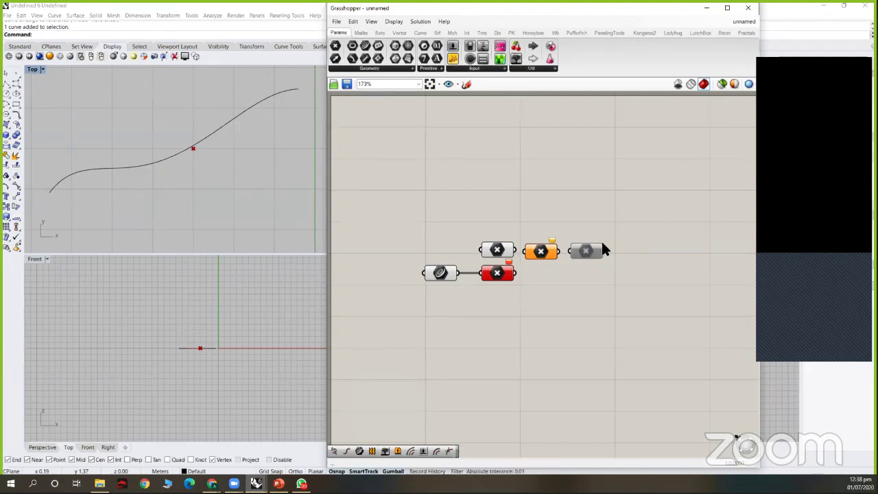
Step: Align the upper row's middle and disabled Point parameters on one horizontal line with the Align widget, and deselect them
{"action": "left_click", "coordinate": [586, 252]}
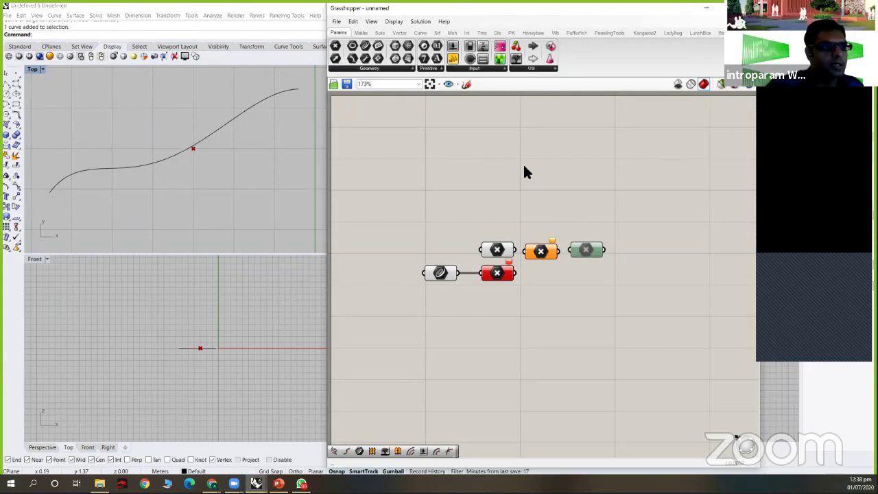
{"action": "scroll", "coordinate": [456, 209], "scroll_direction": "up", "scroll_amount": 2}
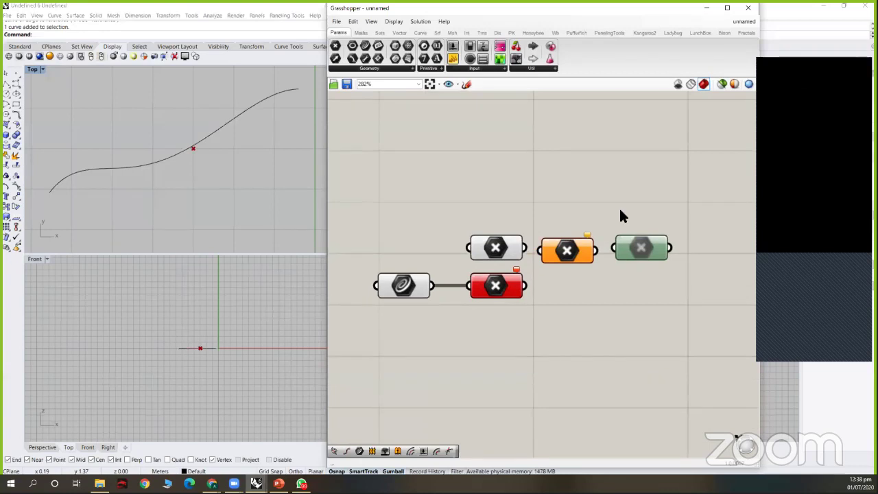
{"action": "left_click_drag", "start_coordinate": [657, 287], "coordinate": [548, 223]}
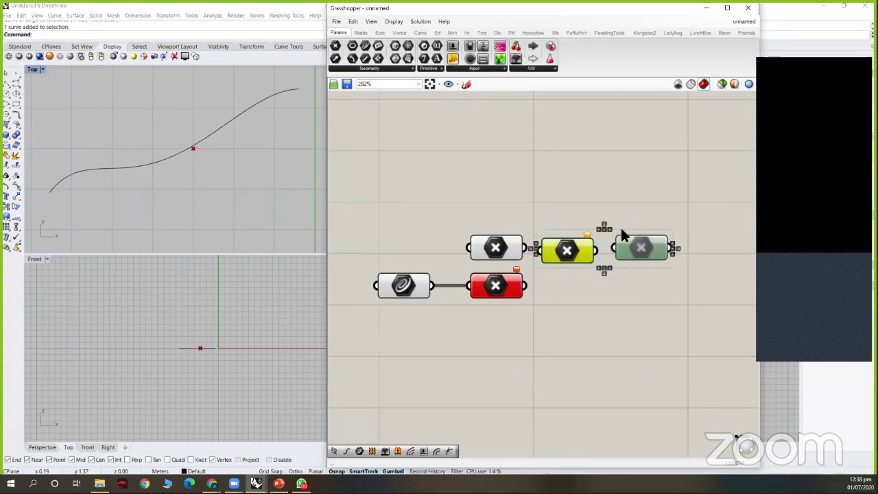
{"action": "left_click", "coordinate": [671, 243]}
{"action": "left_click", "coordinate": [645, 307]}
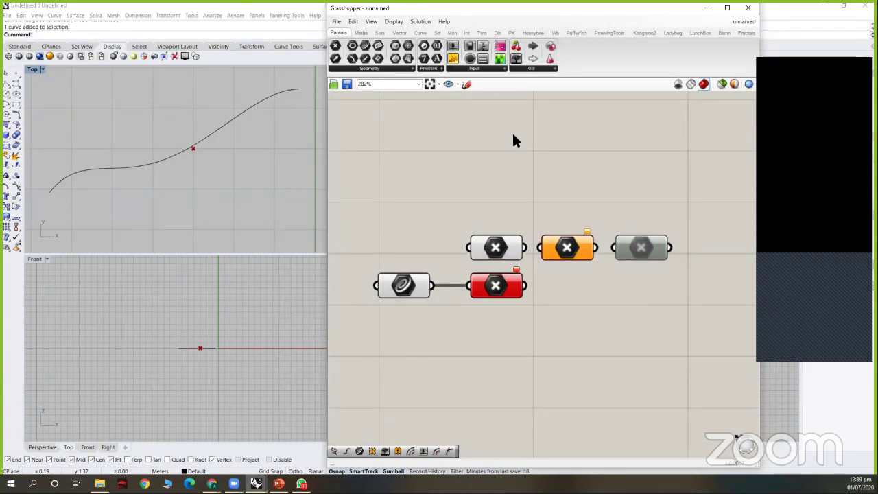
Step: Toggle Draw Icons off, on and off again so the components are labelled with short names
{"action": "left_click", "coordinate": [401, 23]}
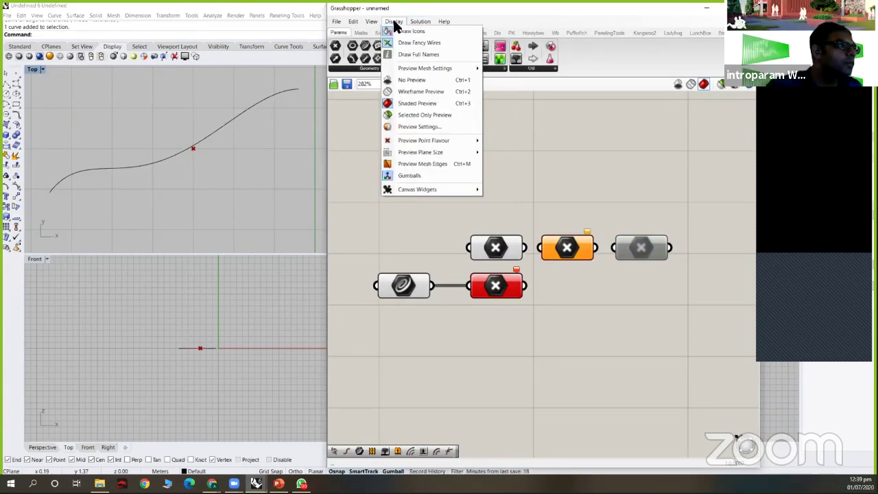
{"action": "left_click", "coordinate": [408, 32]}
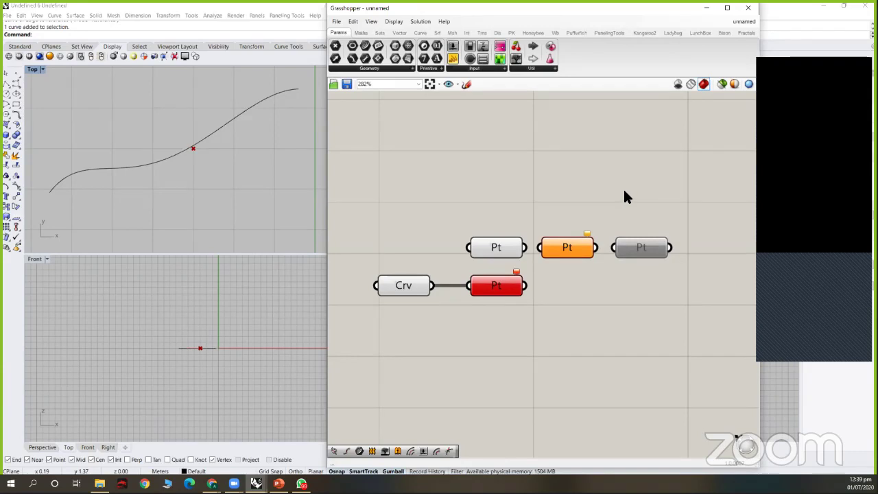
{"action": "left_click", "coordinate": [389, 23]}
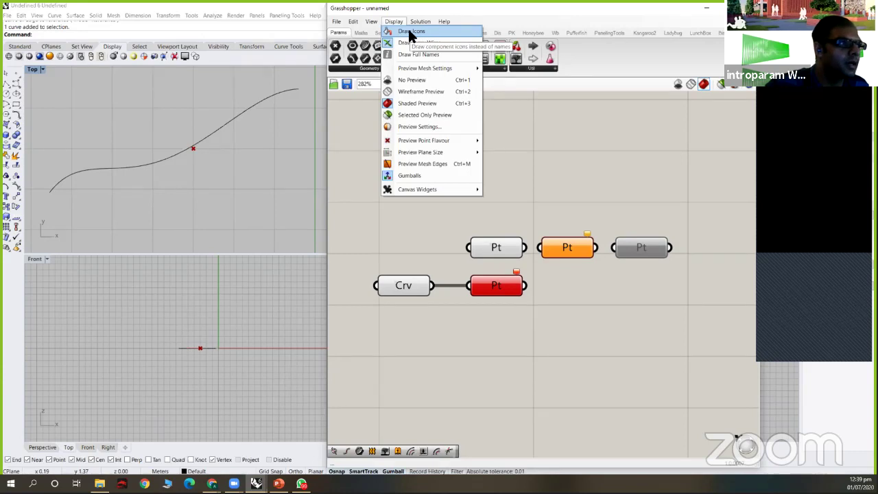
{"action": "left_click", "coordinate": [408, 32]}
{"action": "left_click", "coordinate": [392, 22]}
{"action": "left_click", "coordinate": [405, 32]}
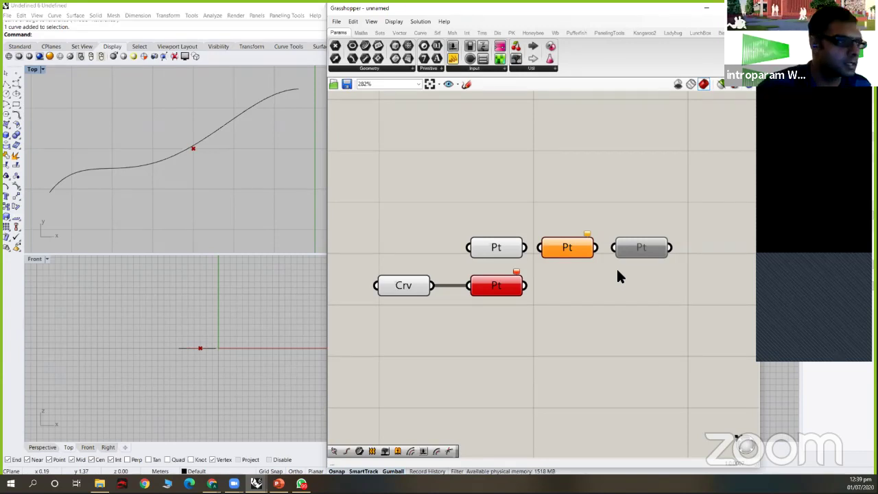
Step: Delete all Point and Curve parameters to empty the canvas
{"action": "scroll", "coordinate": [658, 165], "scroll_direction": "down", "scroll_amount": 4}
{"action": "right_click_drag", "start_coordinate": [634, 171], "coordinate": [609, 168]}
{"action": "scroll", "coordinate": [620, 186], "scroll_direction": "up", "scroll_amount": 1}
{"action": "right_click_drag", "start_coordinate": [614, 209], "coordinate": [576, 246]}
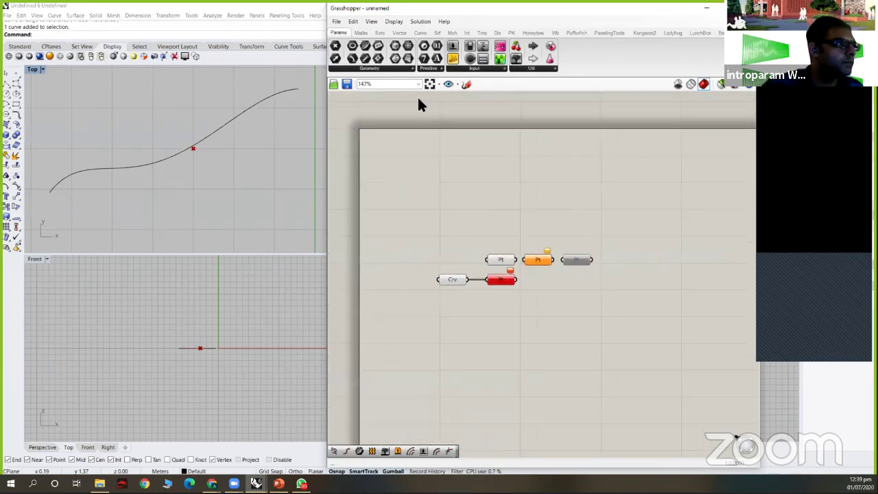
{"action": "left_click", "coordinate": [336, 22]}
{"action": "left_click", "coordinate": [376, 347]}
{"action": "left_click_drag", "start_coordinate": [376, 348], "coordinate": [373, 347]}
{"action": "key", "text": "Delete"}
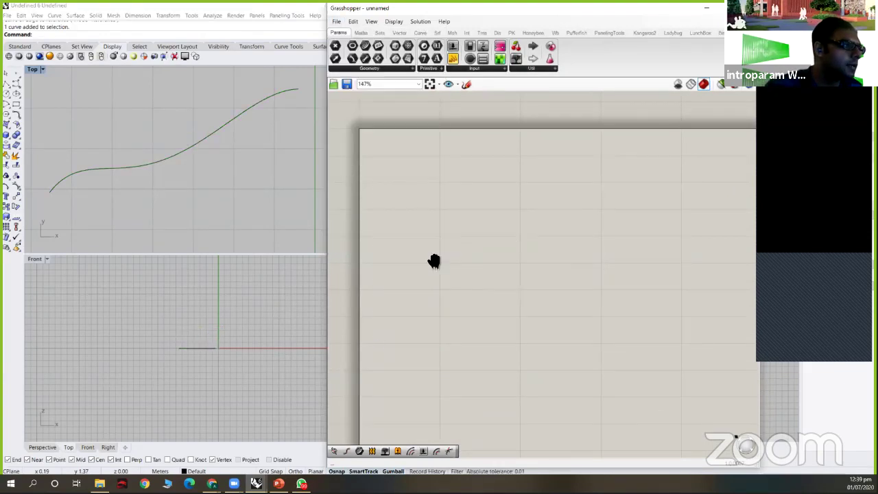
{"action": "left_click", "coordinate": [336, 22]}
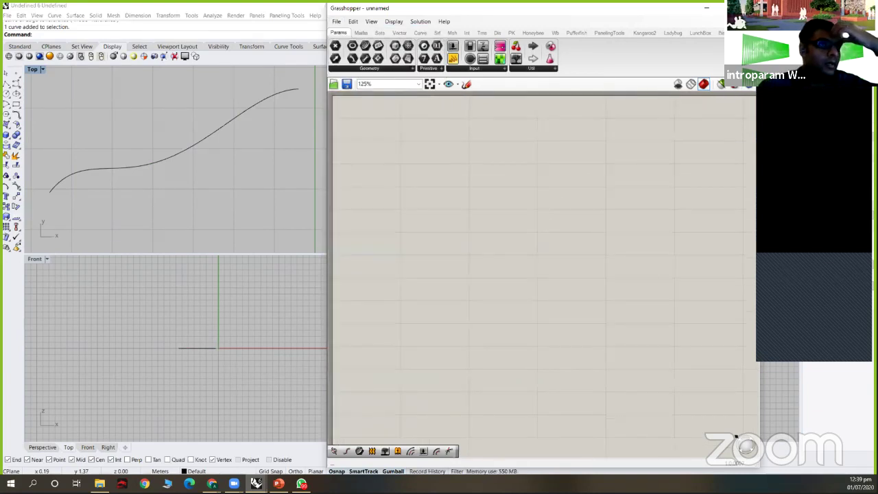
{"action": "mouse_move", "coordinate": [801, 96]}
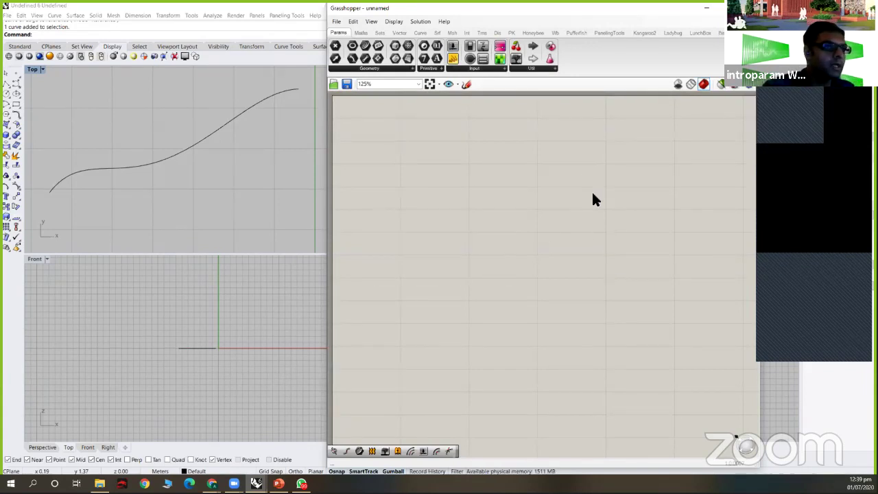
{"action": "right_click", "coordinate": [651, 198]}
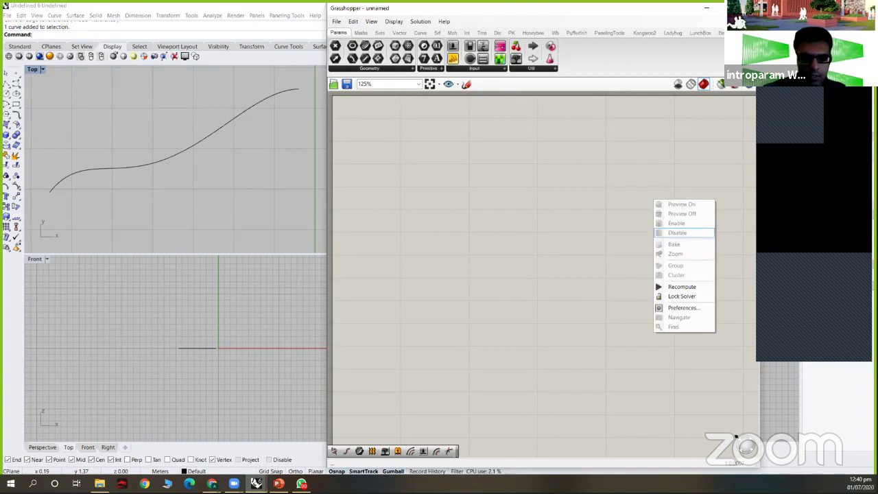
Step: Switch to the PowerPoint presentation, bring its window onto the main screen and maximize it
{"action": "key", "text": "alt+Tab"}
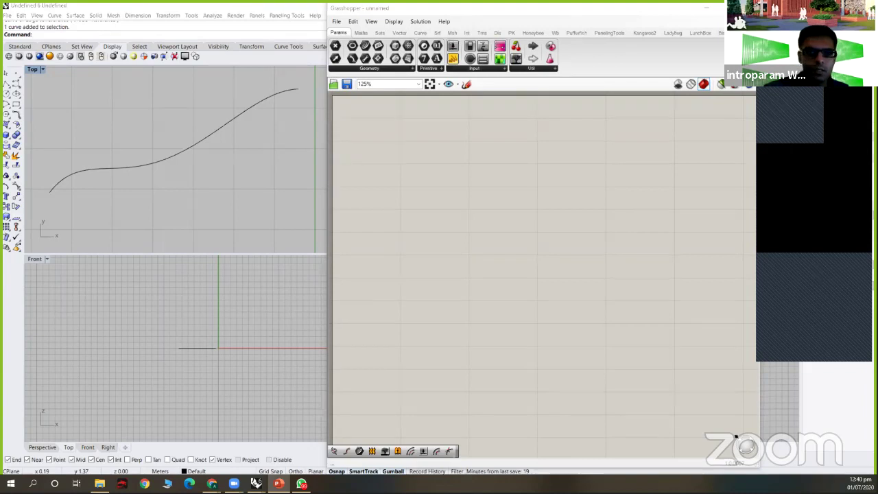
{"action": "left_click_drag", "start_coordinate": [877, 145], "coordinate": [754, 146]}
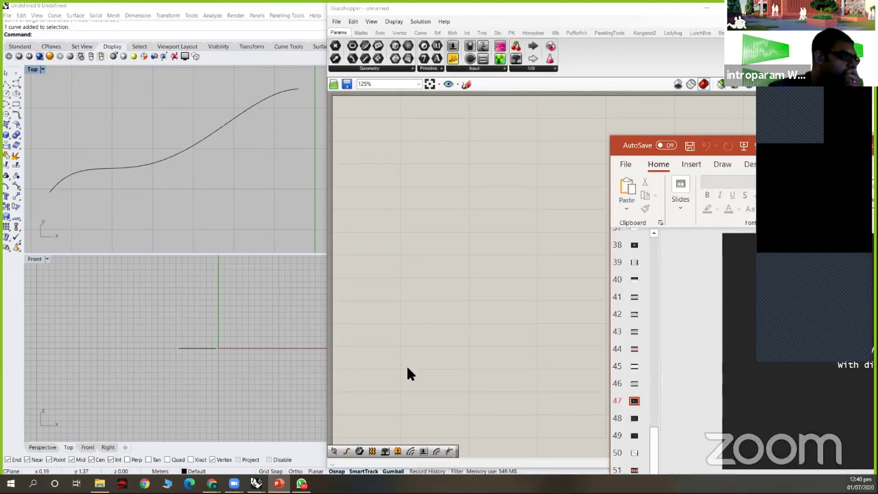
{"action": "key", "text": "super+shift+Left"}
{"action": "key", "text": "super+Up"}
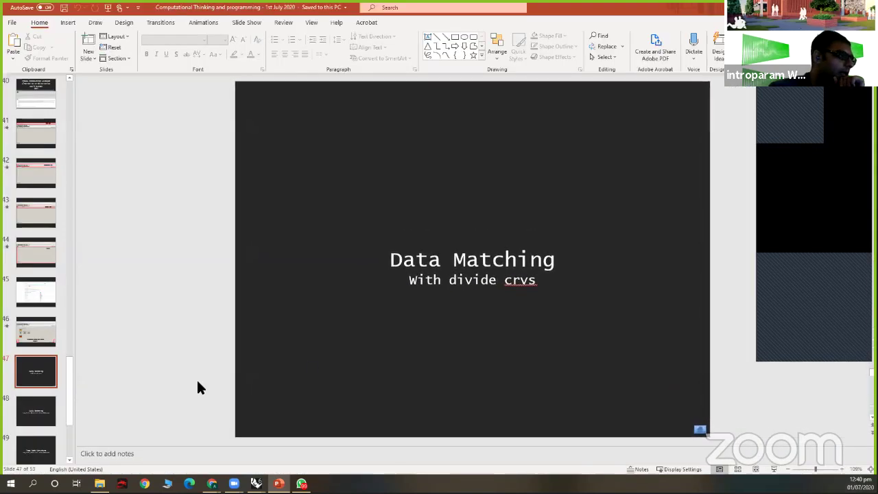
Step: Review the Data Matching and Tree Path Structure slides 47 to 49, and switch back to Grasshopper
{"action": "left_click", "coordinate": [50, 412]}
{"action": "left_click", "coordinate": [55, 372]}
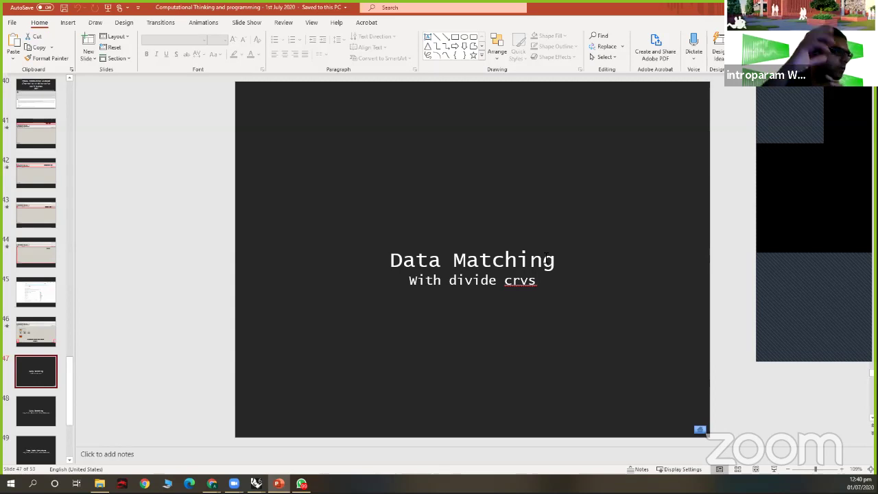
{"action": "scroll", "coordinate": [81, 388], "scroll_direction": "down", "scroll_amount": 2}
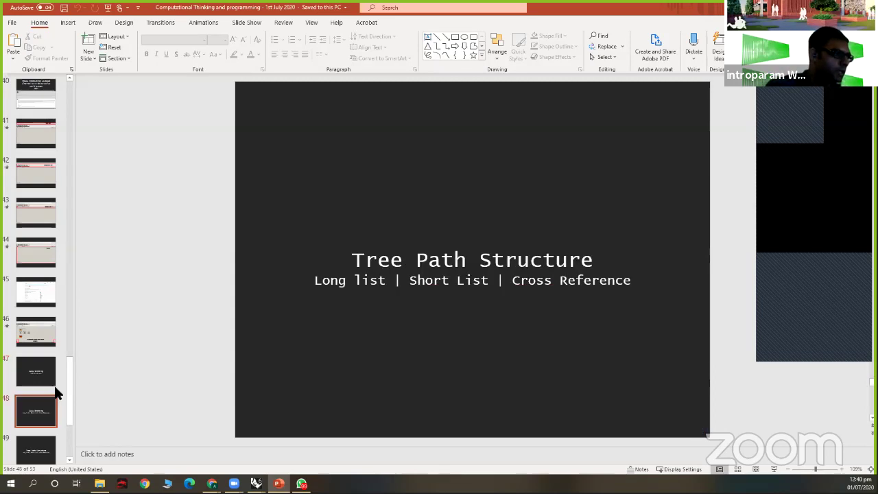
{"action": "scroll", "coordinate": [55, 392], "scroll_direction": "down", "scroll_amount": 3}
{"action": "left_click", "coordinate": [34, 276]}
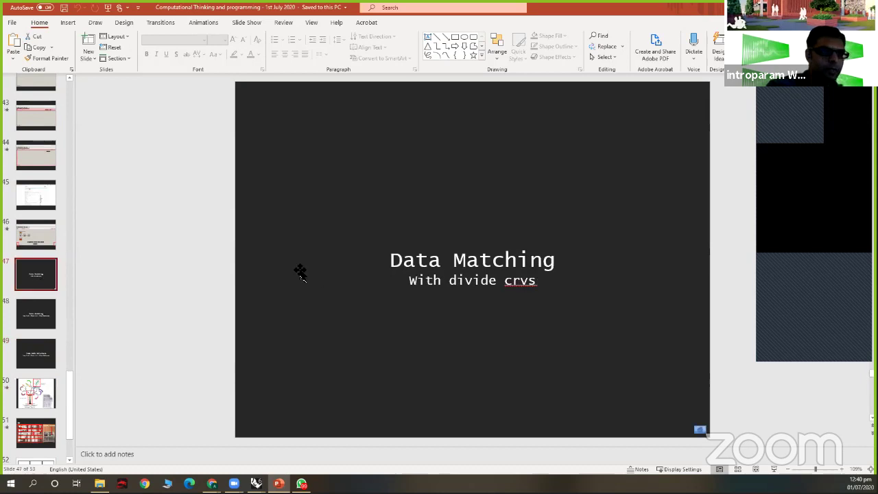
{"action": "left_click", "coordinate": [45, 310]}
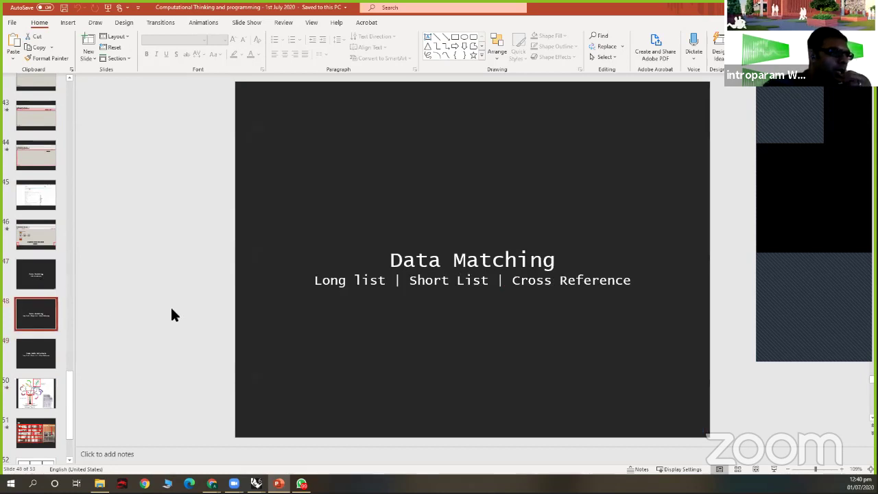
{"action": "left_click", "coordinate": [32, 355]}
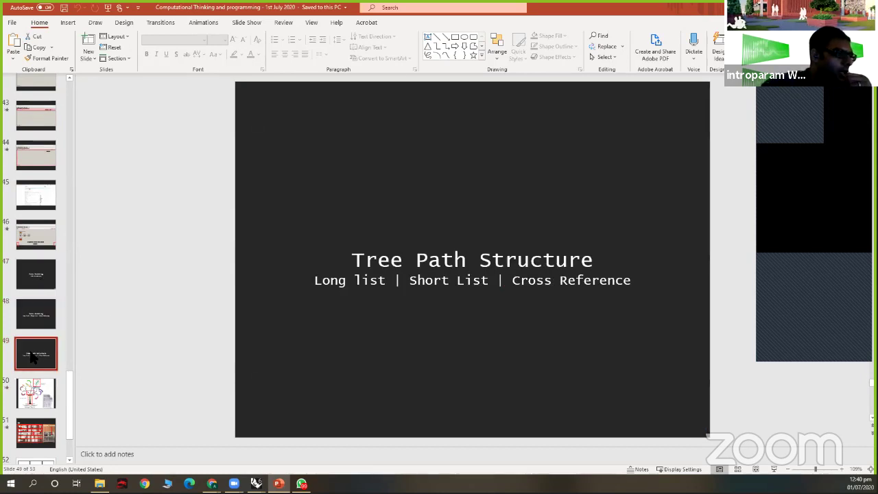
{"action": "left_click", "coordinate": [35, 270]}
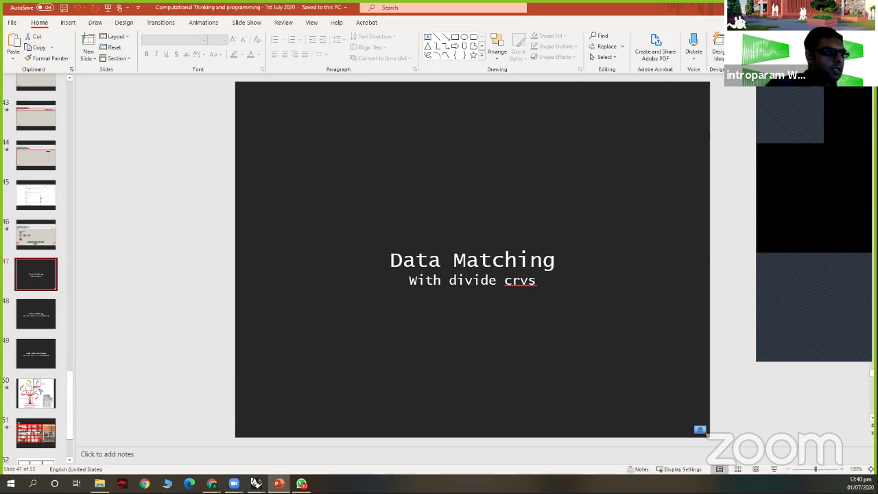
{"action": "key", "text": "alt+Tab"}
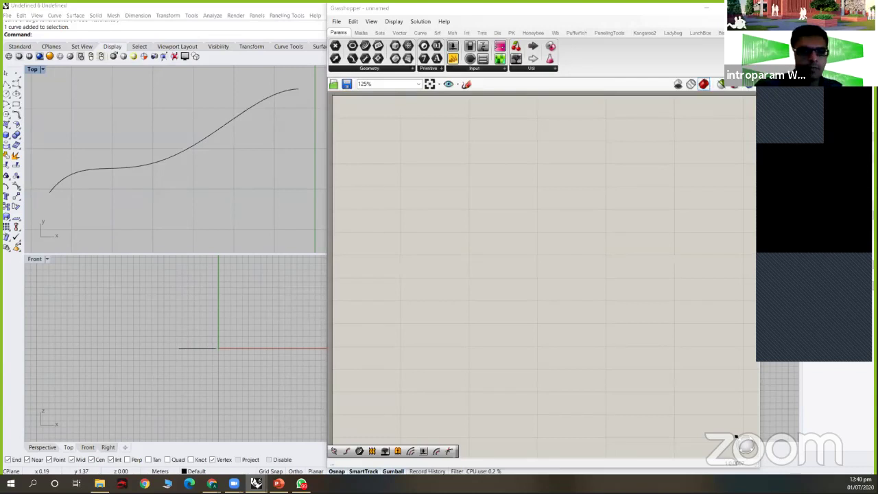
Step: Delete the existing curve and draw a near-vertical line in the Top viewport
{"action": "left_click", "coordinate": [171, 156]}
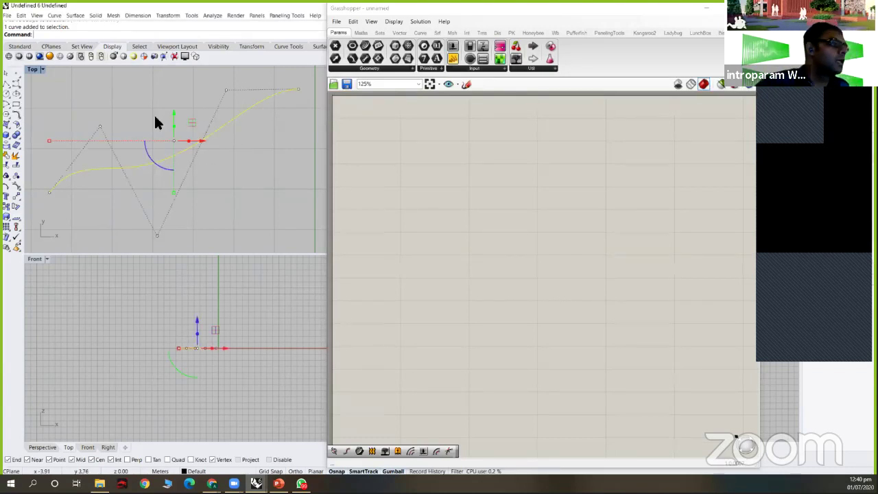
{"action": "key", "text": "Delete"}
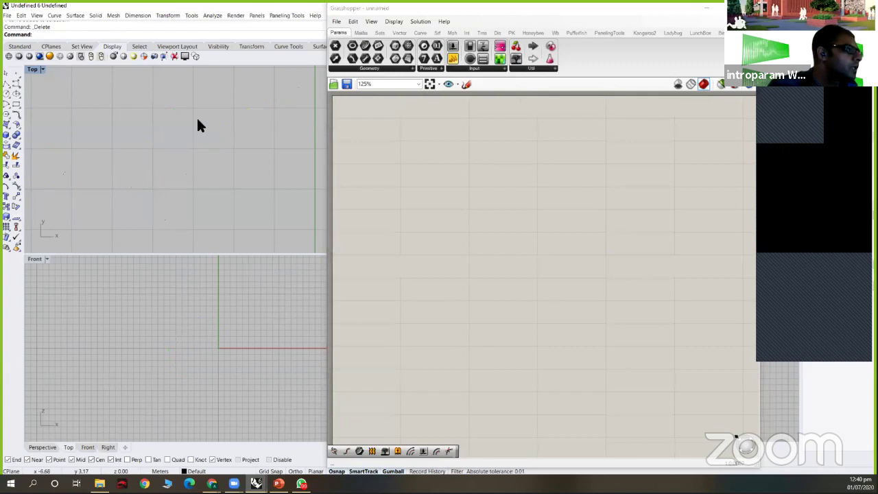
{"action": "type", "text": "line"}
{"action": "key", "text": "Return"}
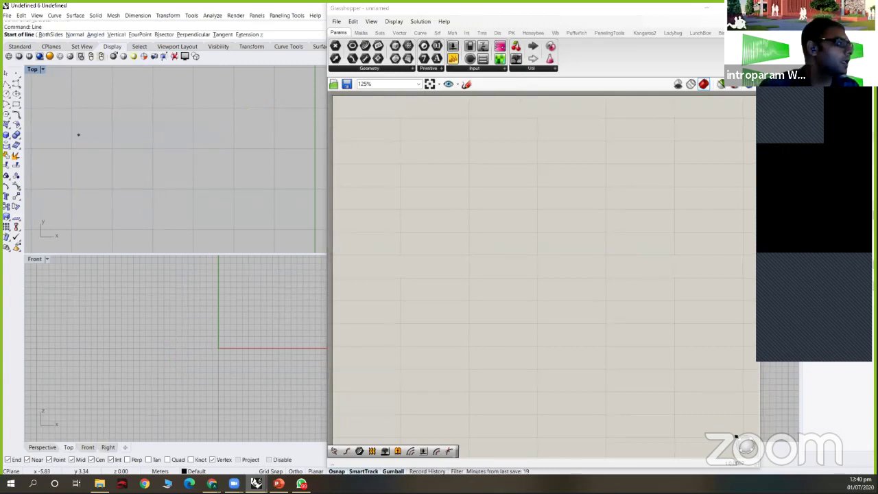
{"action": "left_click", "coordinate": [109, 88]}
{"action": "left_click", "coordinate": [106, 232]}
Step: Draw a second near-vertical line to the right of the first, and shift the first line slightly upward
{"action": "scroll", "coordinate": [206, 105], "scroll_direction": "down", "scroll_amount": 3}
{"action": "key", "text": "Return"}
{"action": "left_click", "coordinate": [208, 105]}
{"action": "left_click", "coordinate": [203, 193]}
{"action": "left_click", "coordinate": [161, 108]}
{"action": "left_click_drag", "start_coordinate": [162, 93], "coordinate": [163, 74]}
{"action": "key", "text": "Escape"}
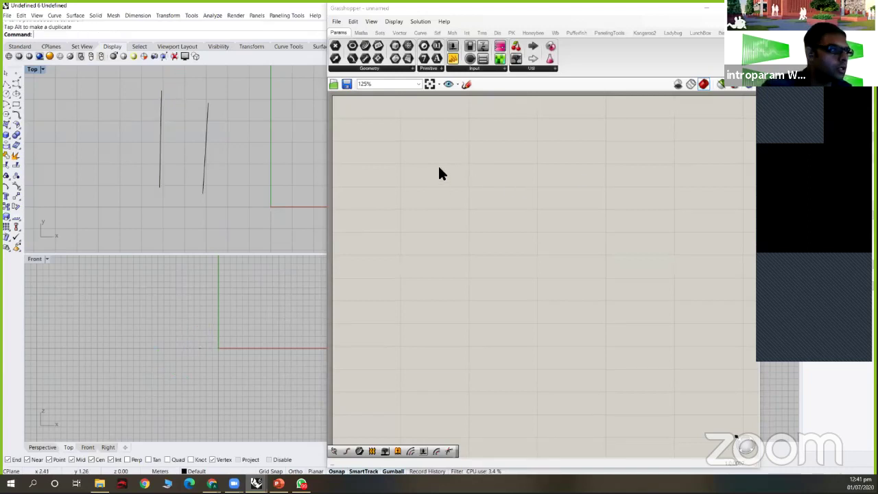
Step: Place a Curve parameter on the Grasshopper canvas and duplicate it directly below
{"action": "double_click", "coordinate": [439, 170]}
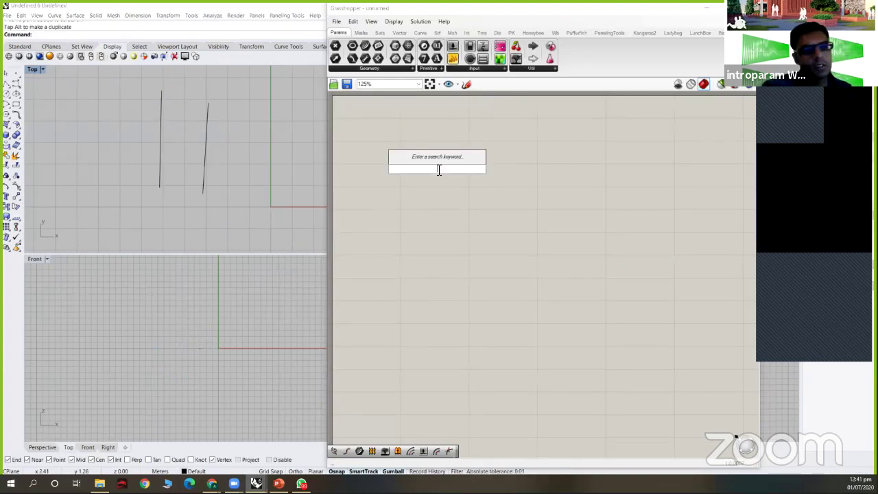
{"action": "type", "text": "cr"}
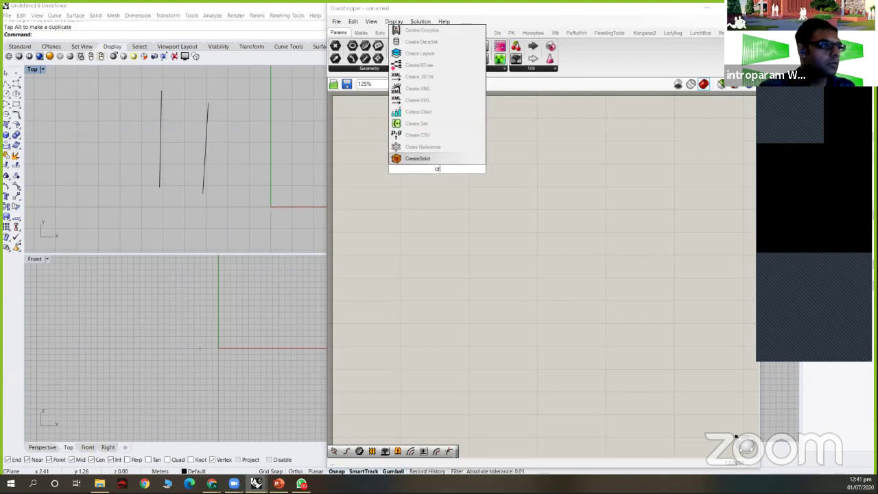
{"action": "key", "text": "Return"}
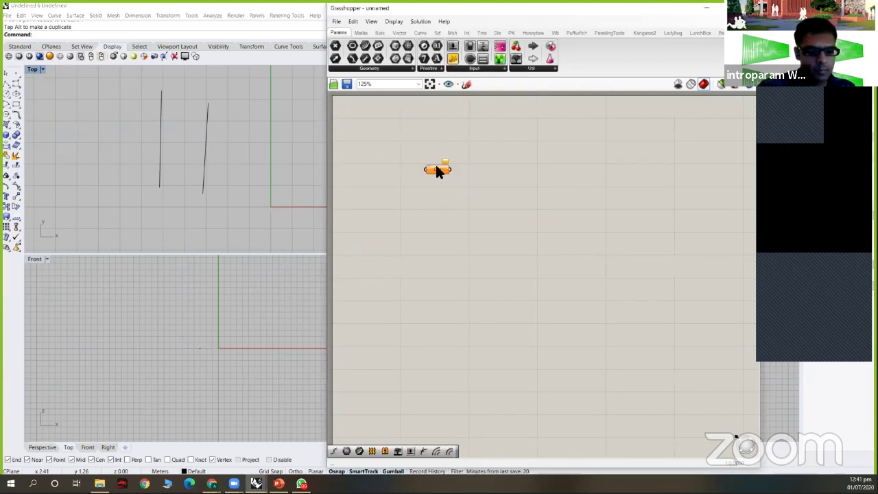
{"action": "left_click_drag", "start_coordinate": [441, 170], "coordinate": [441, 189], "text": "alt"}
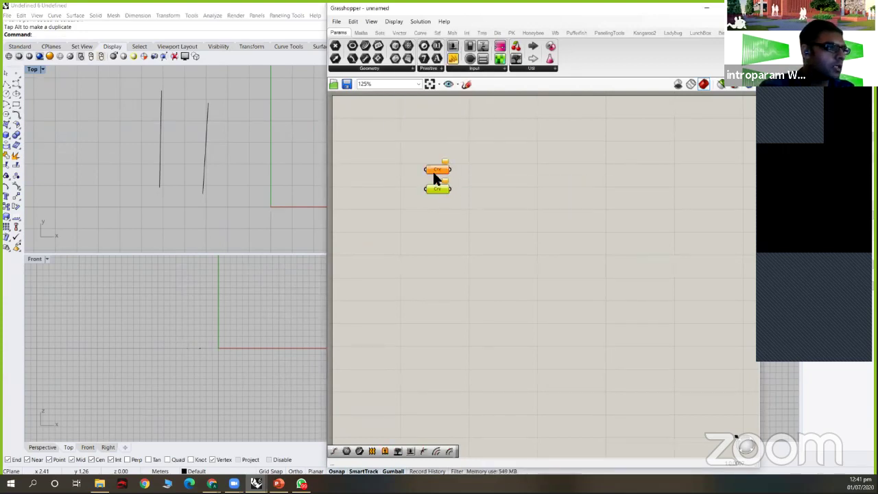
{"action": "scroll", "coordinate": [433, 169], "scroll_direction": "up", "scroll_amount": 3}
{"action": "scroll", "coordinate": [425, 182], "scroll_direction": "up", "scroll_amount": 2}
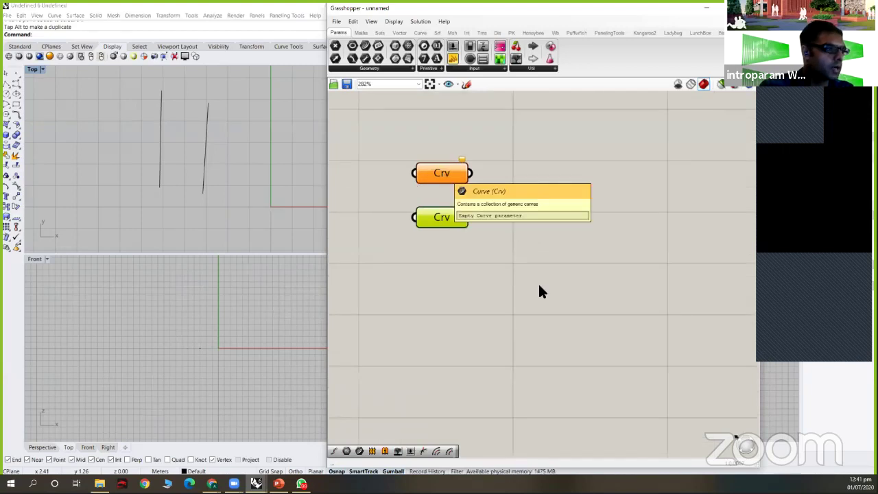
Step: Reference the left Rhino line in the upper Curve parameter and the right line in the lower one, spacing the parameters apart
{"action": "right_click", "coordinate": [444, 173]}
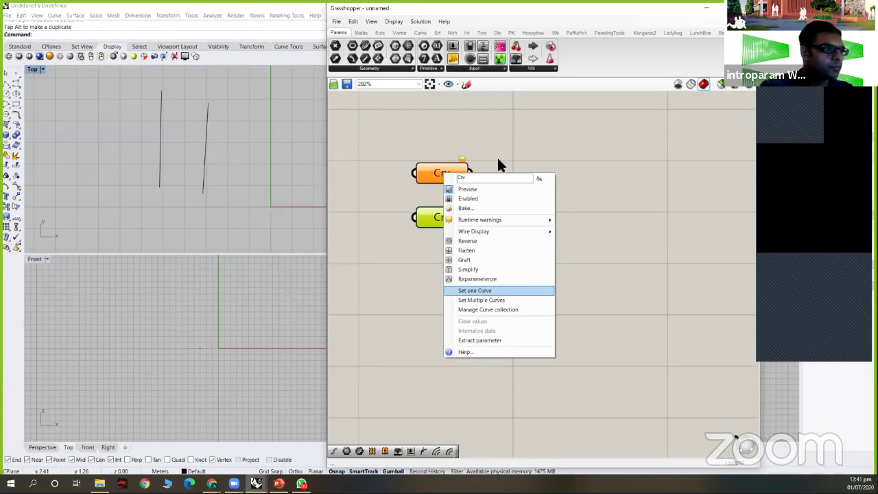
{"action": "left_click", "coordinate": [474, 290]}
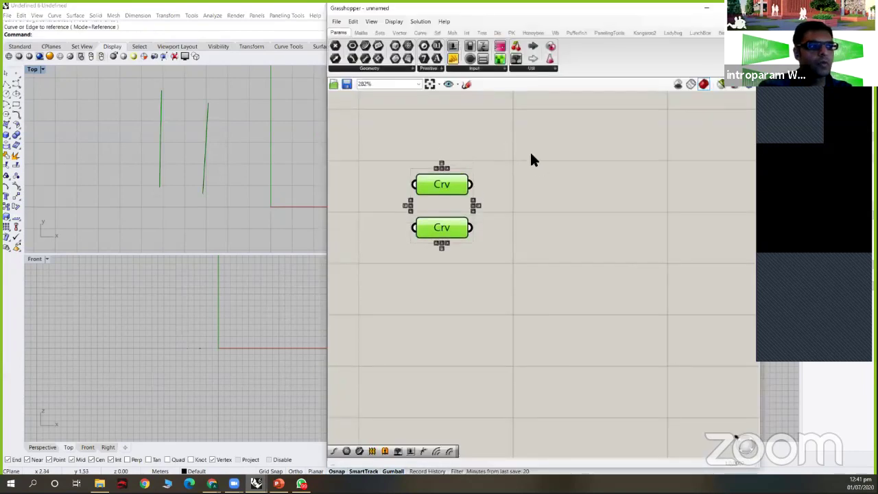
{"action": "left_click", "coordinate": [537, 168]}
{"action": "left_click_drag", "start_coordinate": [470, 294], "coordinate": [496, 212]}
{"action": "left_click", "coordinate": [442, 188]}
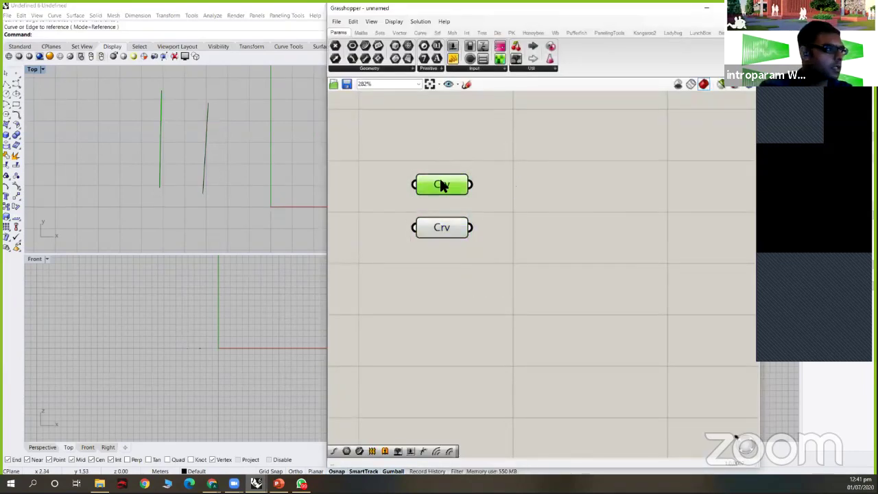
{"action": "left_click_drag", "start_coordinate": [436, 178], "coordinate": [438, 172]}
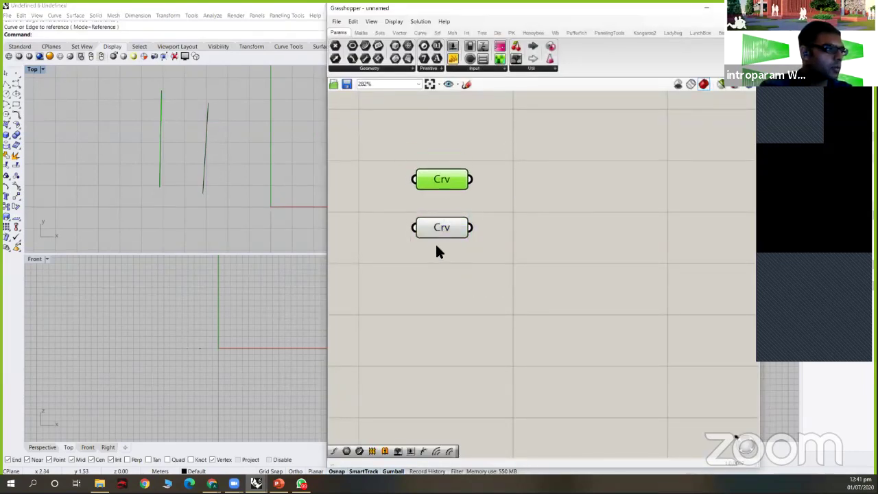
Step: Hide both original Rhino lines and select the upper Curve parameter to check its preview
{"action": "left_click_drag", "start_coordinate": [229, 144], "coordinate": [101, 134]}
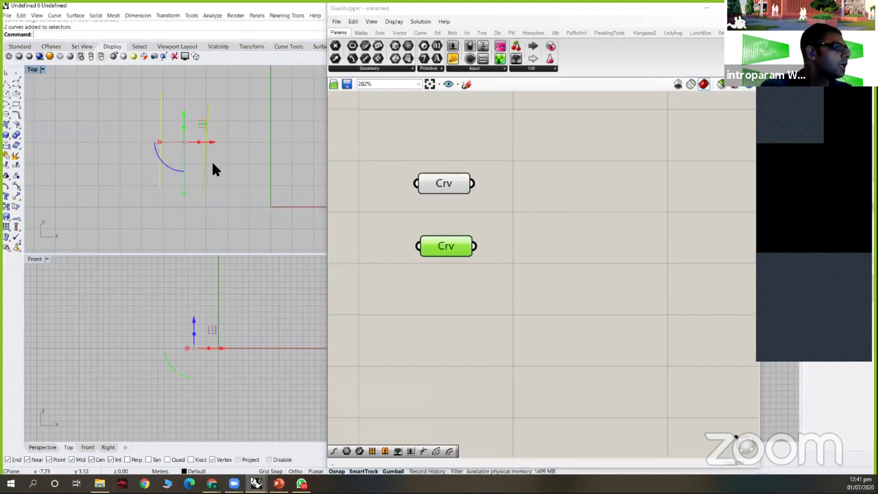
{"action": "type", "text": "Hide"}
{"action": "key", "text": "Return"}
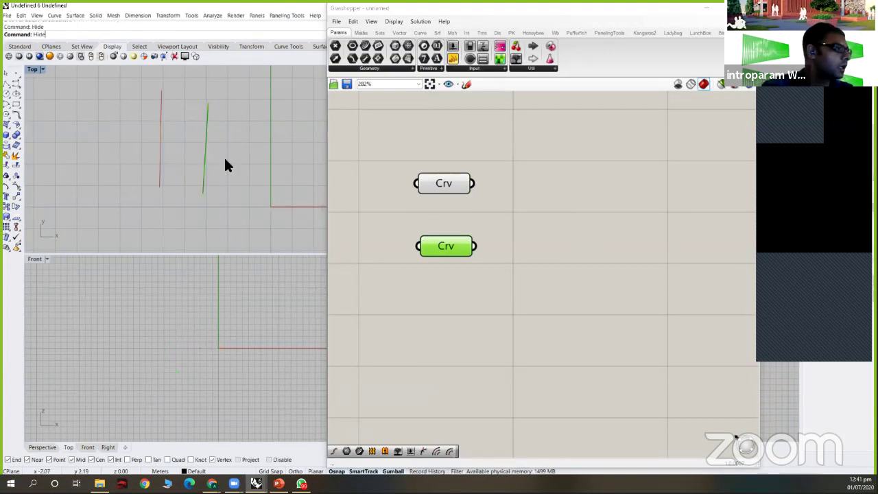
{"action": "left_click_drag", "start_coordinate": [270, 95], "coordinate": [148, 165]}
{"action": "left_click_drag", "start_coordinate": [258, 147], "coordinate": [257, 148]}
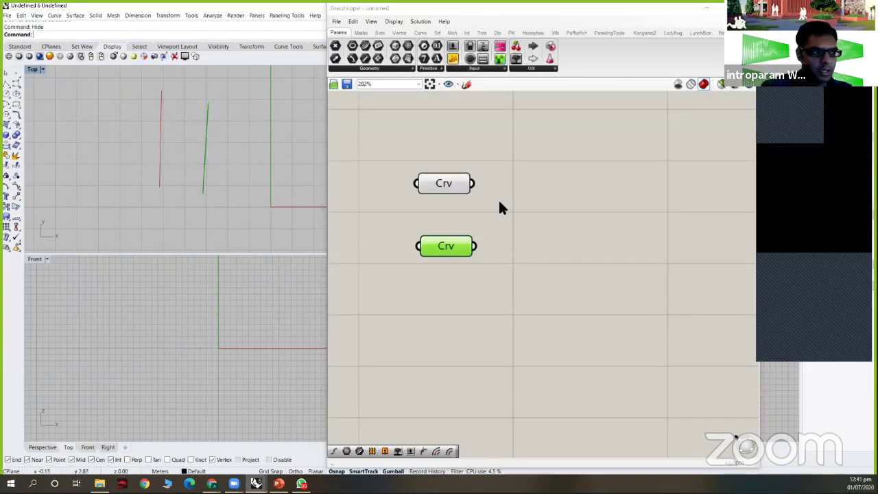
{"action": "left_click", "coordinate": [444, 183]}
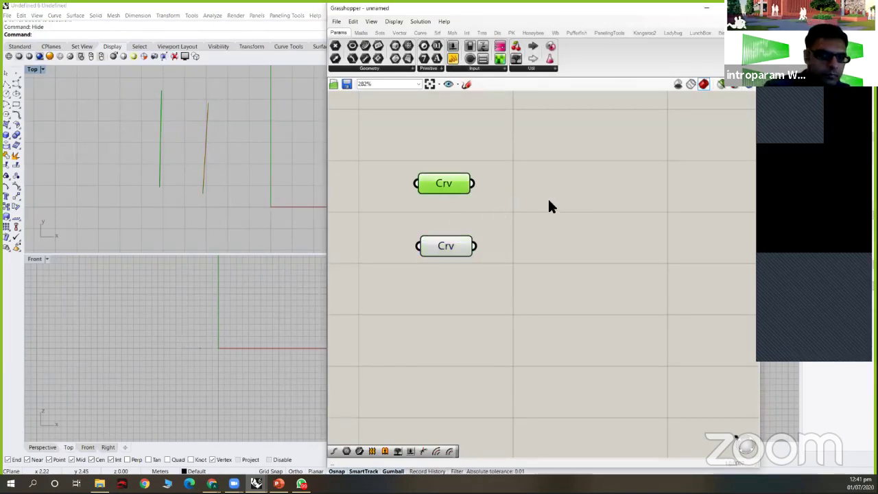
Step: Place a Divide Curve component to the right of the Curve parameters
{"action": "double_click", "coordinate": [623, 196]}
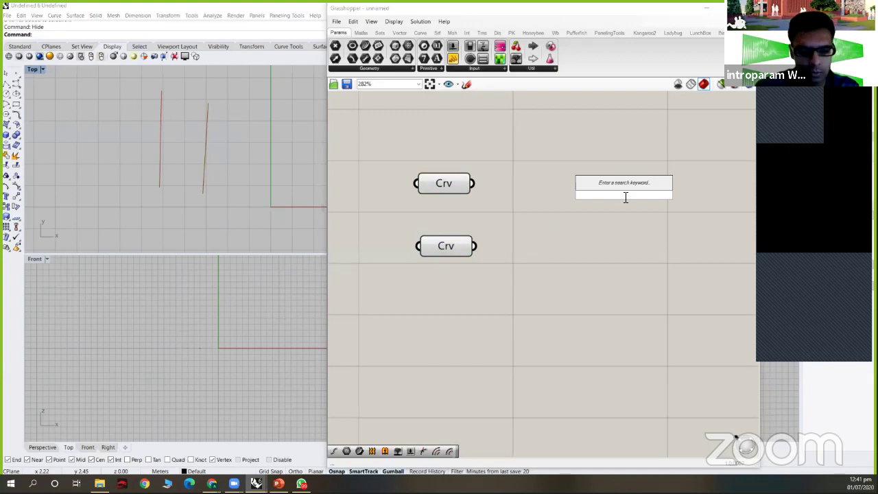
{"action": "type", "text": "divide"}
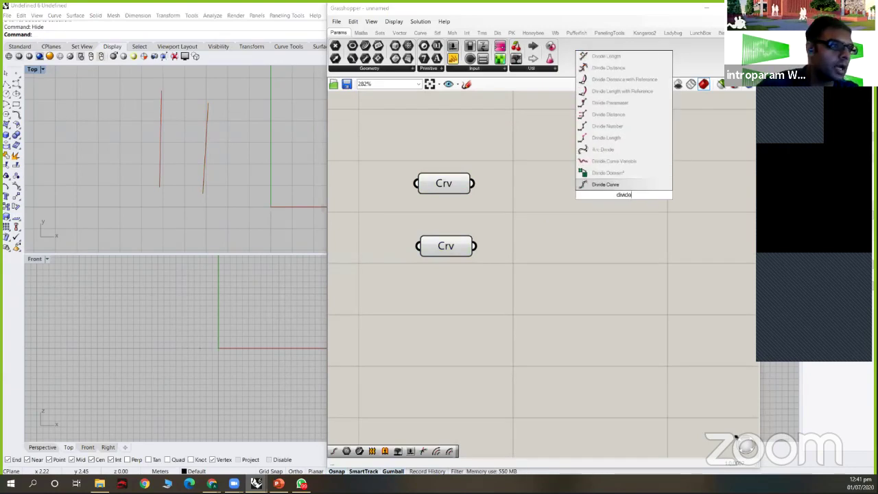
{"action": "left_click", "coordinate": [610, 185]}
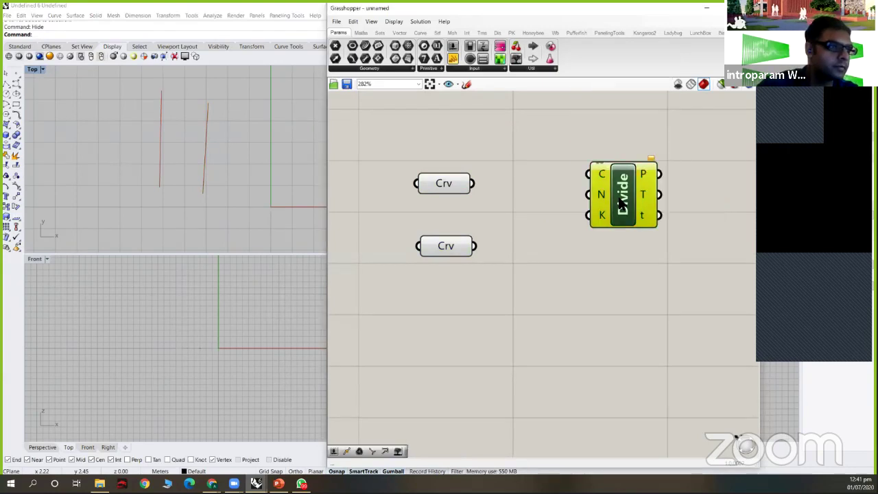
Step: Add a second Divide Curve component from the Curve Division components and arrange it below the first
{"action": "left_click", "coordinate": [420, 33]}
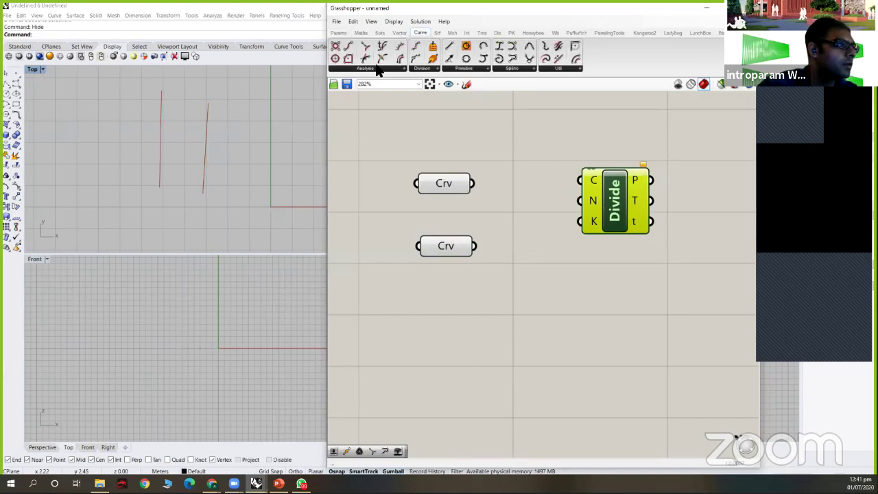
{"action": "left_click", "coordinate": [423, 70]}
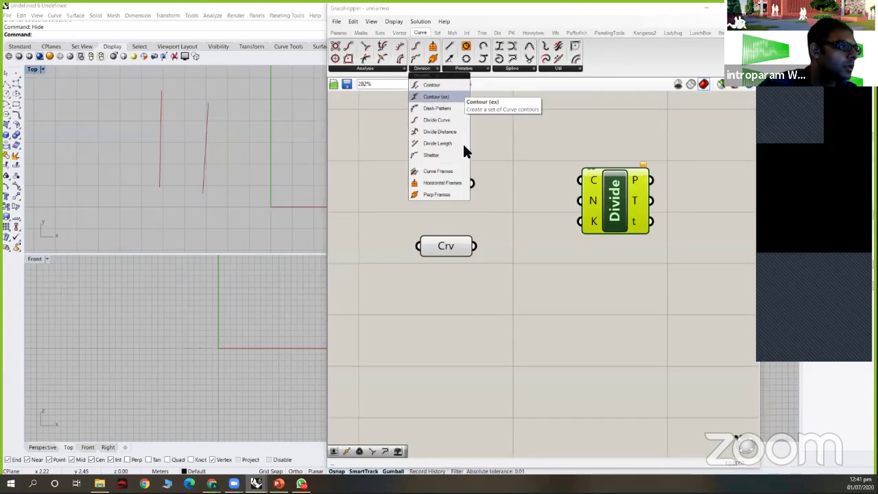
{"action": "left_click", "coordinate": [432, 118]}
{"action": "left_click", "coordinate": [601, 294]}
{"action": "left_click_drag", "start_coordinate": [603, 289], "coordinate": [592, 302]}
{"action": "left_click_drag", "start_coordinate": [615, 209], "coordinate": [611, 215]}
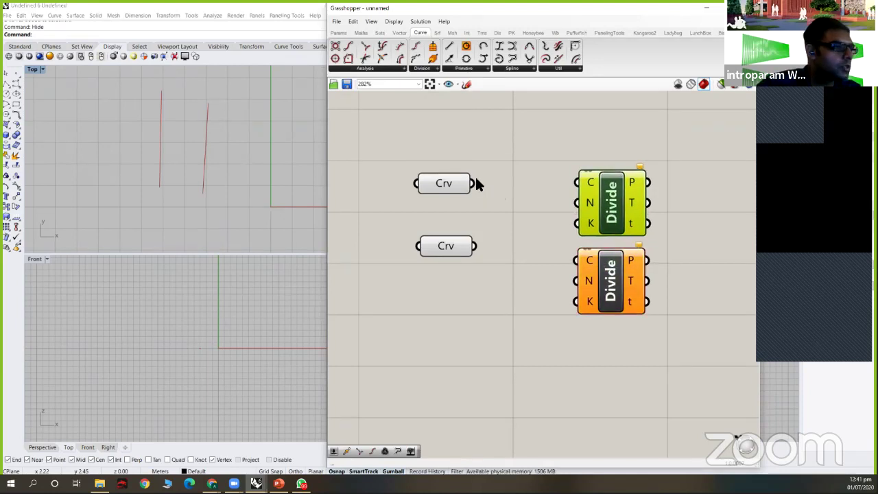
Step: Connect each Curve parameter to the C input of its own Divide Curve component and spread the components apart vertically
{"action": "left_click_drag", "start_coordinate": [475, 182], "coordinate": [581, 180]}
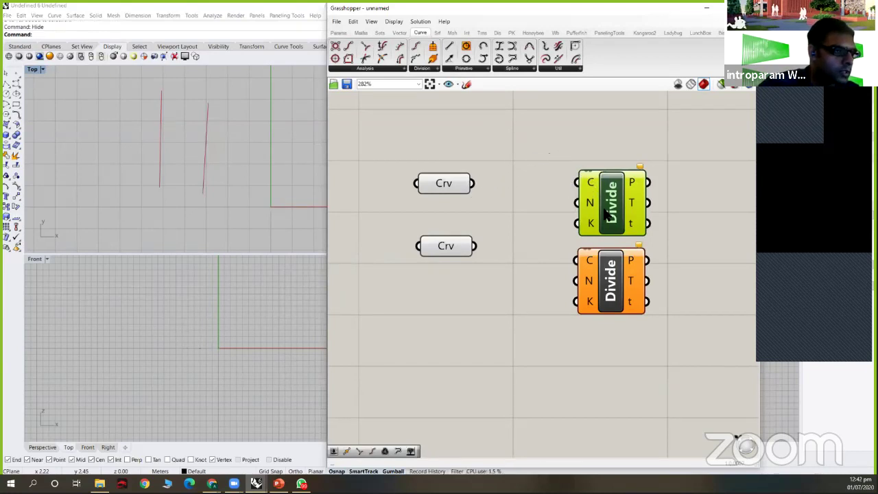
{"action": "left_click", "coordinate": [590, 183]}
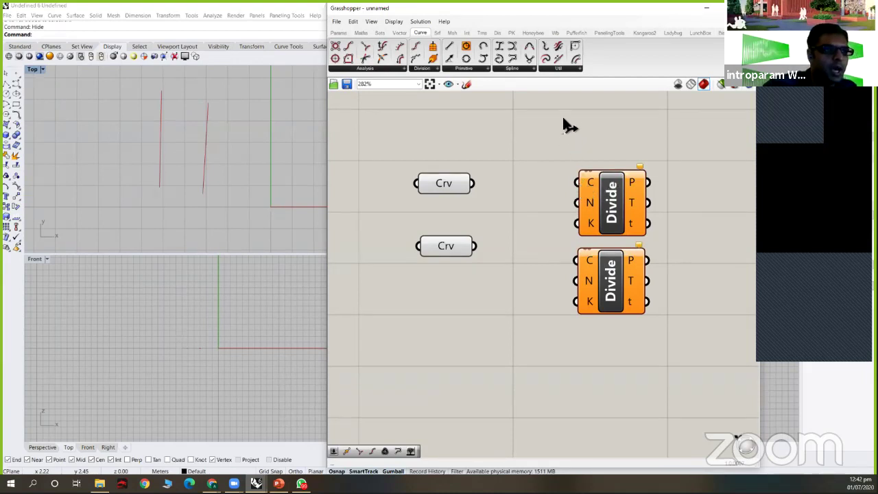
{"action": "mouse_move", "coordinate": [581, 181]}
{"action": "left_mouse_down"}
{"action": "mouse_move", "coordinate": [566, 135]}
{"action": "mouse_move", "coordinate": [484, 188]}
{"action": "mouse_move", "coordinate": [474, 184]}
{"action": "mouse_move", "coordinate": [513, 104]}
{"action": "mouse_move", "coordinate": [552, 118]}
{"action": "mouse_move", "coordinate": [579, 182]}
{"action": "left_mouse_up"}
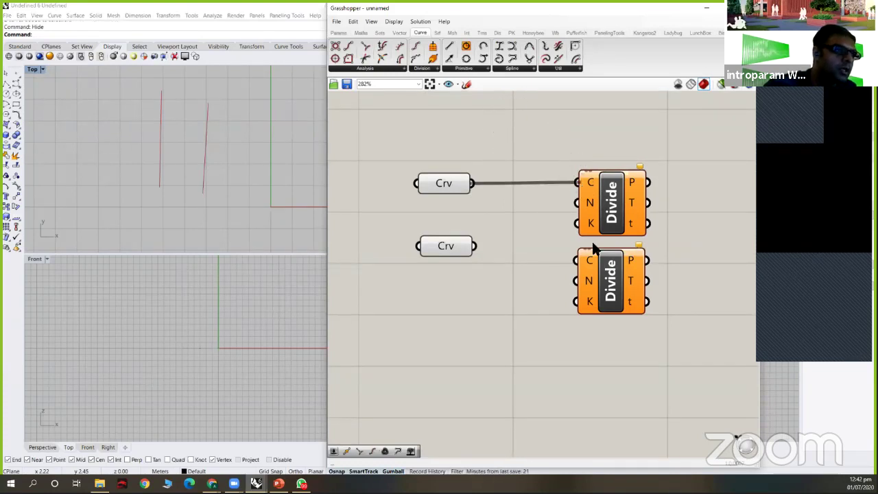
{"action": "left_click_drag", "start_coordinate": [554, 238], "coordinate": [453, 269]}
{"action": "left_click_drag", "start_coordinate": [605, 273], "coordinate": [605, 298]}
{"action": "left_click_drag", "start_coordinate": [621, 213], "coordinate": [621, 195]}
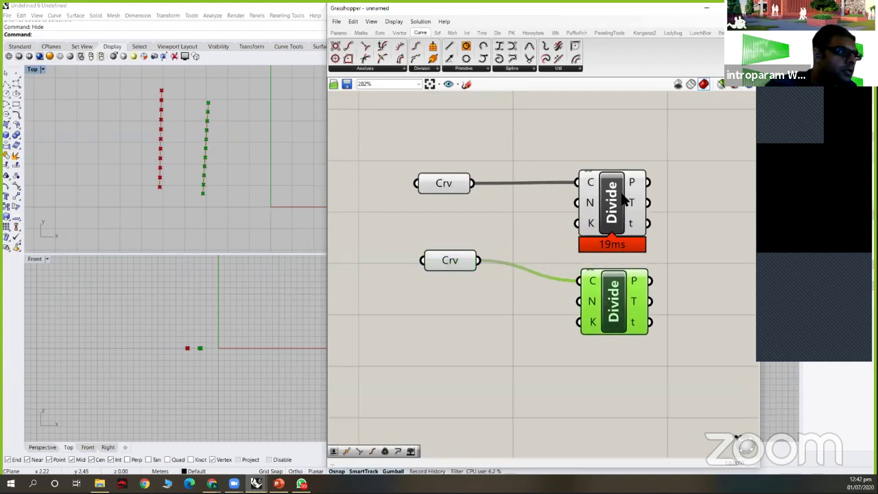
Step: Maximize the Top viewport on the divided lines, and align each Curve parameter with its Divide Curve's C input
{"action": "left_click", "coordinate": [228, 184]}
{"action": "key", "text": "ctrl+m"}
{"action": "right_click_drag", "start_coordinate": [286, 227], "coordinate": [127, 247]}
{"action": "scroll", "coordinate": [127, 247], "scroll_direction": "up", "scroll_amount": 2}
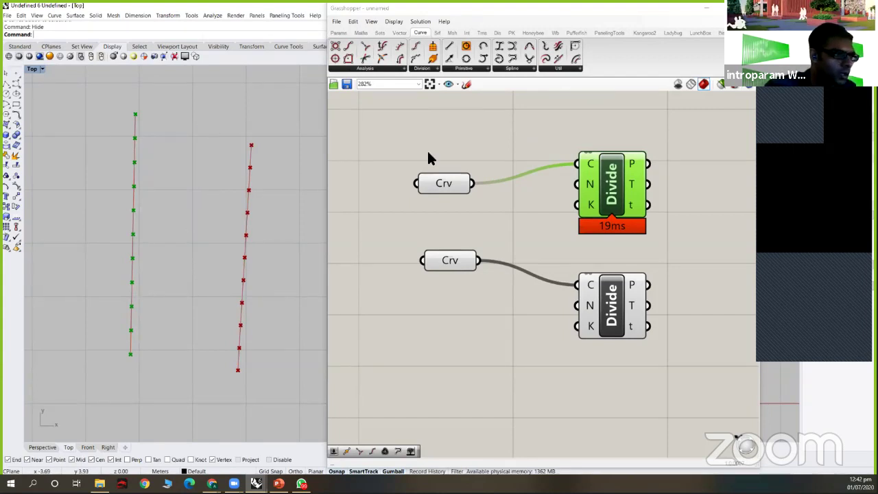
{"action": "left_click_drag", "start_coordinate": [448, 180], "coordinate": [462, 159]}
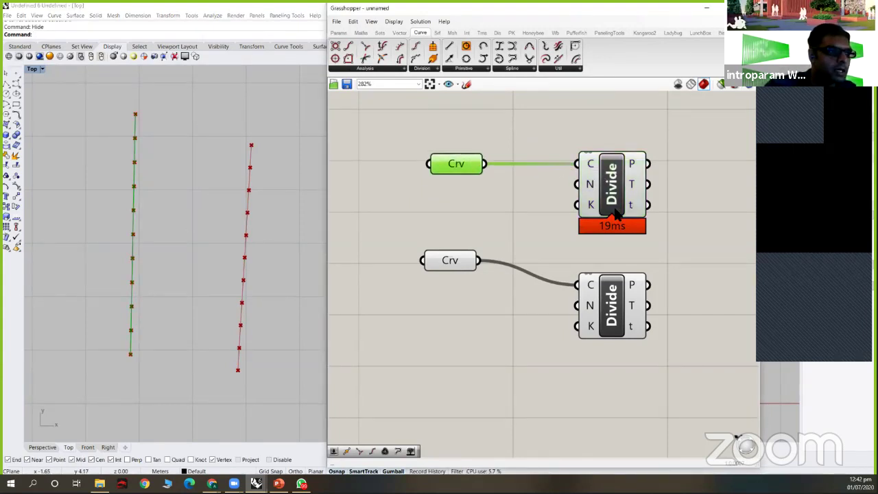
{"action": "left_click_drag", "start_coordinate": [441, 259], "coordinate": [441, 284]}
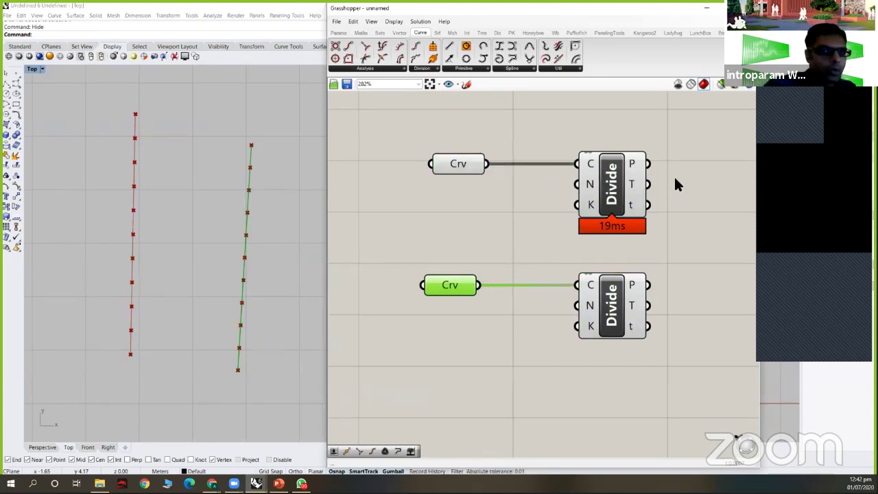
Step: Place a Point List component above and to the right of the Divide Curve components
{"action": "scroll", "coordinate": [583, 137], "scroll_direction": "down", "scroll_amount": 3}
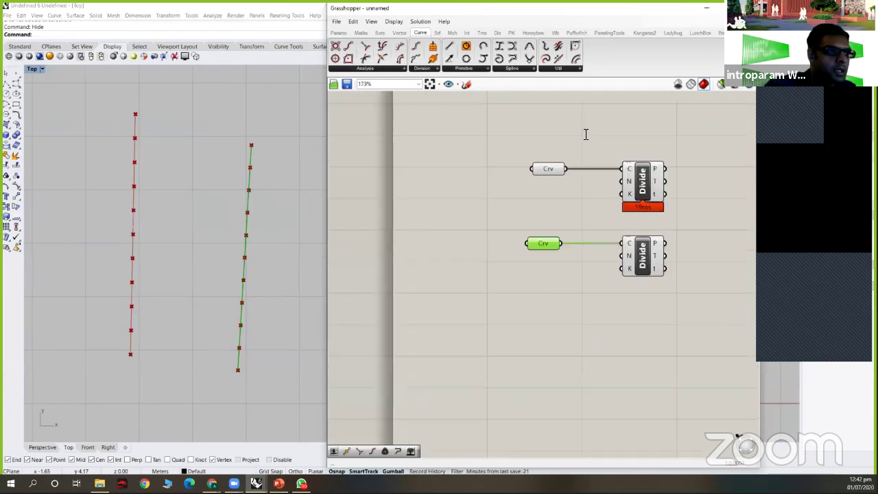
{"action": "double_click", "coordinate": [585, 134]}
{"action": "type", "text": "pp"}
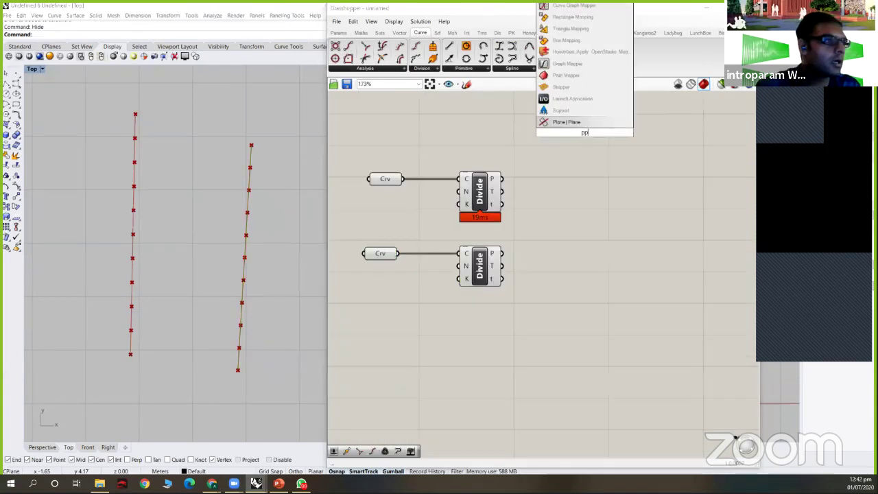
{"action": "type", "text": "int"}
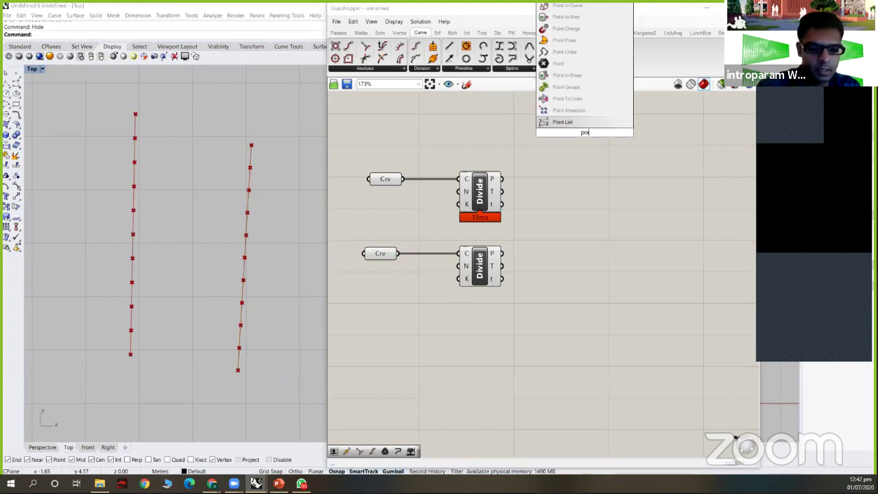
{"action": "type", "text": " list"}
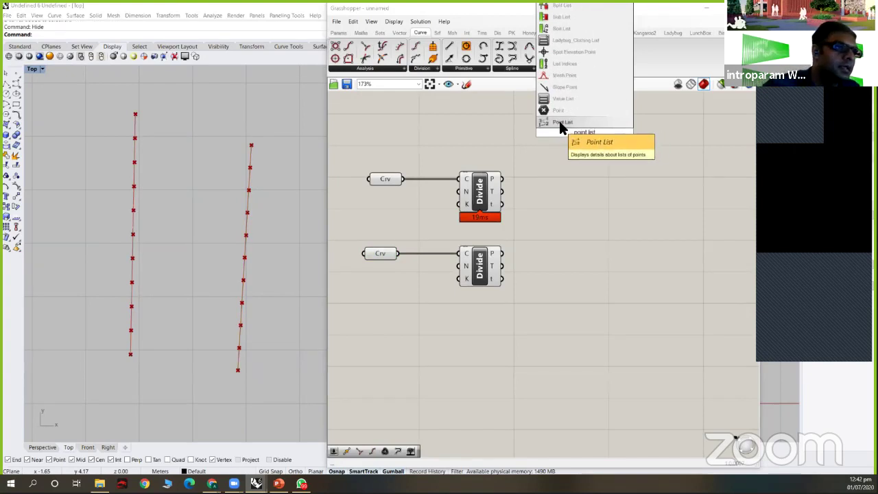
{"action": "key", "text": "Return"}
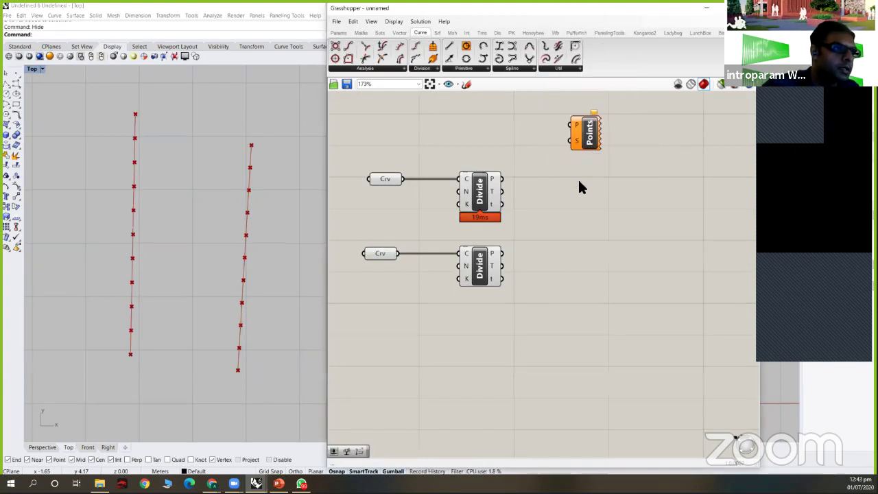
Step: Move the Point List nearer the Divide Curve components and connect the upper Divide Curve's P output to its P input
{"action": "left_click_drag", "start_coordinate": [588, 134], "coordinate": [567, 189]}
{"action": "right_click_drag", "start_coordinate": [540, 179], "coordinate": [509, 171]}
{"action": "scroll", "coordinate": [559, 168], "scroll_direction": "up", "scroll_amount": 2}
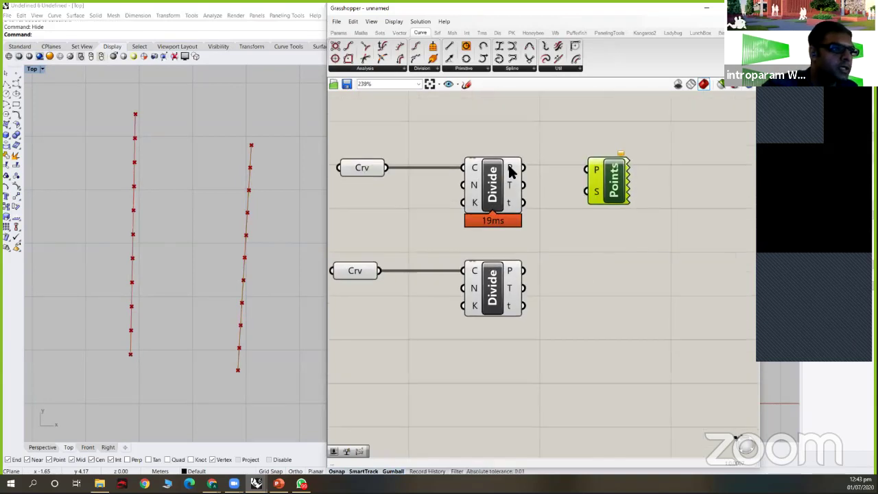
{"action": "mouse_move", "coordinate": [509, 165]}
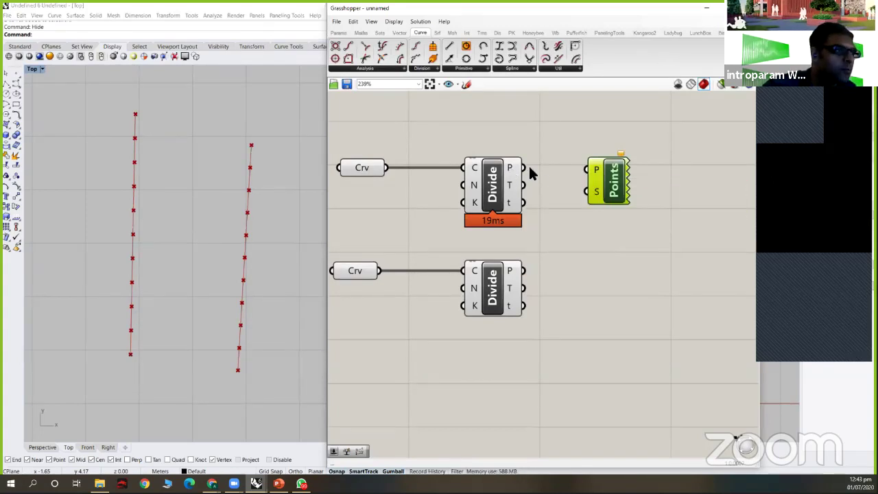
{"action": "left_click_drag", "start_coordinate": [526, 170], "coordinate": [620, 178]}
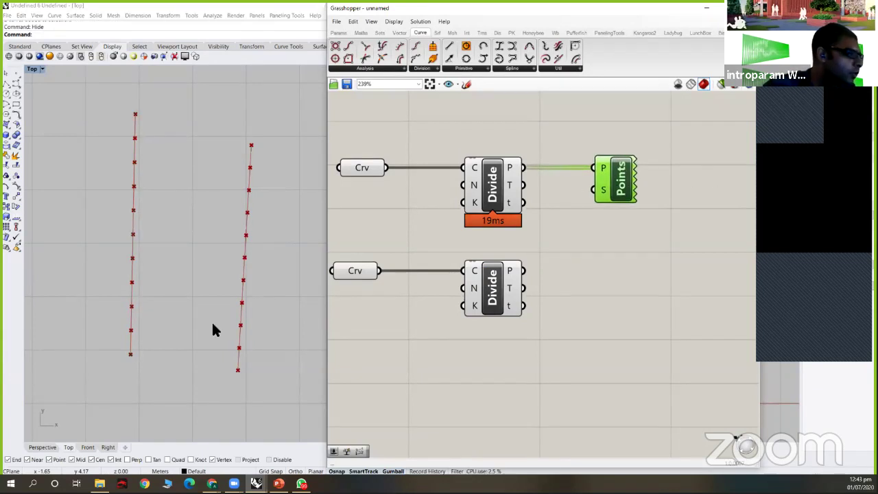
Step: Examine the first line's division points in the Top viewport and space the Point List farther from the upper Divide Curve
{"action": "scroll", "coordinate": [141, 347], "scroll_direction": "up", "scroll_amount": 20}
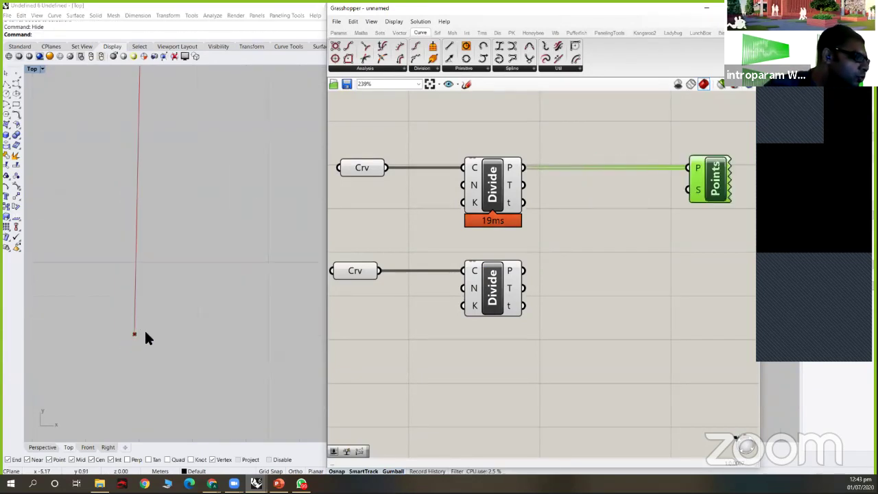
{"action": "right_click_drag", "start_coordinate": [146, 317], "coordinate": [149, 310]}
{"action": "scroll", "coordinate": [153, 308], "scroll_direction": "down", "scroll_amount": 14}
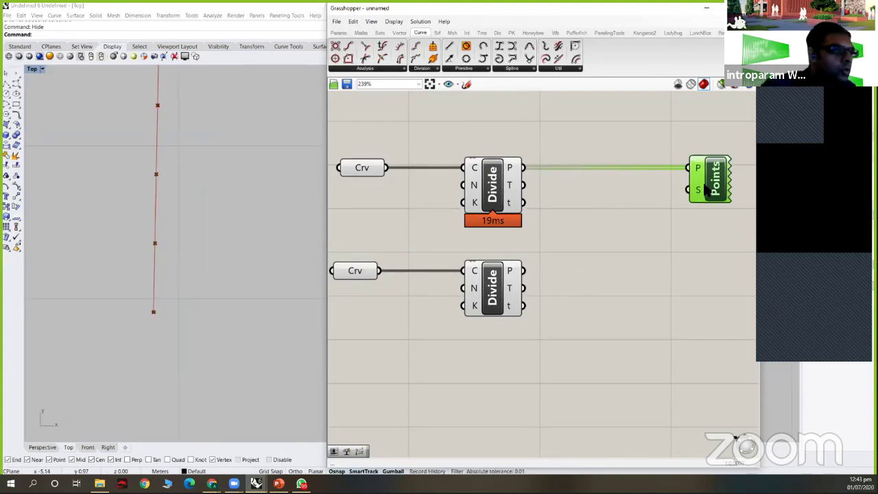
{"action": "left_click_drag", "start_coordinate": [700, 198], "coordinate": [710, 197]}
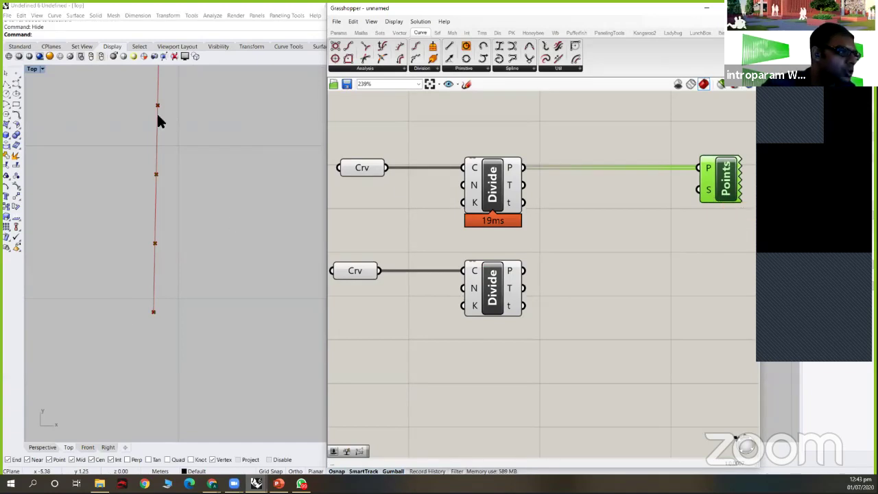
{"action": "right_click_drag", "start_coordinate": [157, 112], "coordinate": [229, 208]}
{"action": "scroll", "coordinate": [229, 208], "scroll_direction": "down", "scroll_amount": 12}
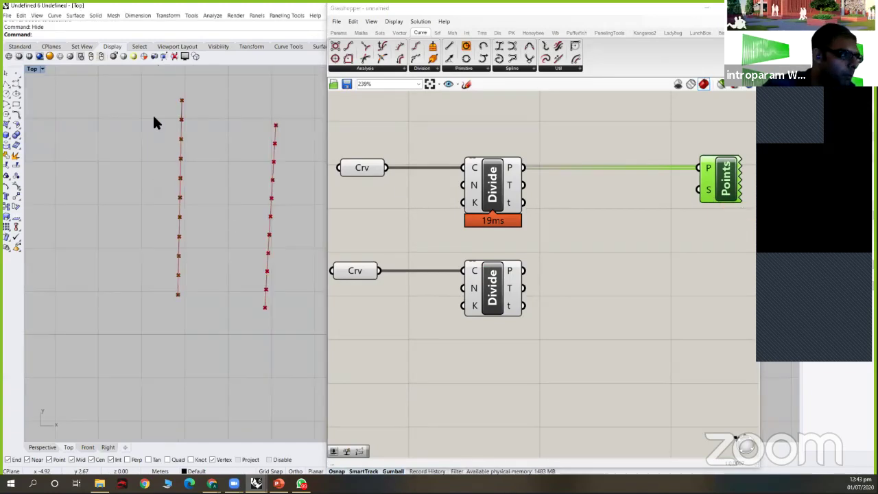
{"action": "right_click_drag", "start_coordinate": [158, 299], "coordinate": [122, 314]}
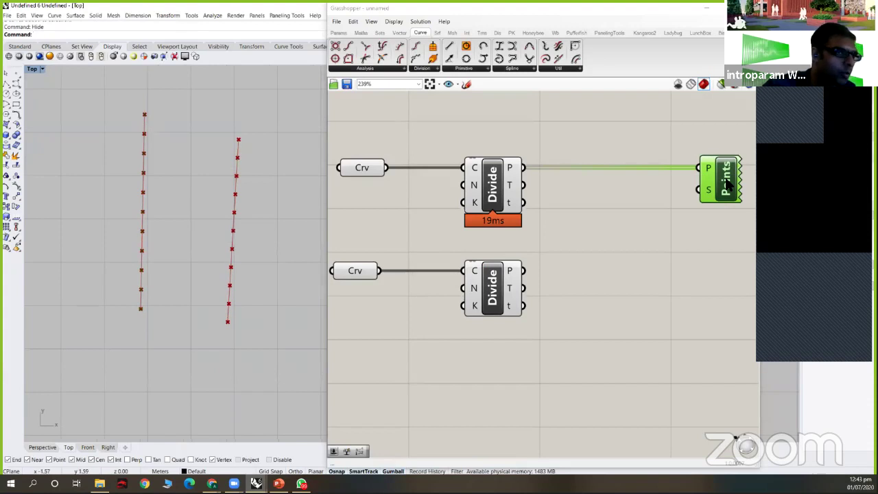
{"action": "left_click_drag", "start_coordinate": [727, 183], "coordinate": [709, 184]}
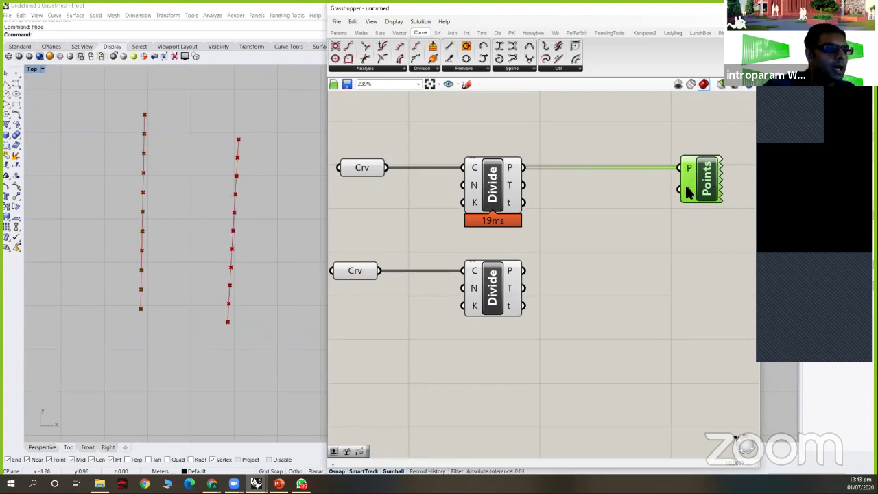
Step: Connect a new number slider to the Point List's S input and set the text size to 0.22
{"action": "left_click", "coordinate": [615, 191]}
{"action": "double_click", "coordinate": [618, 195]}
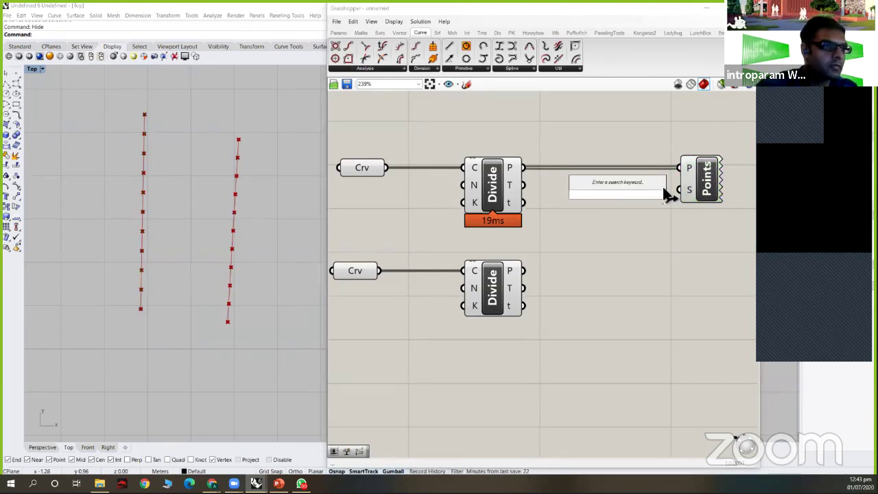
{"action": "type", "text": "0.75"}
{"action": "key", "text": "Return"}
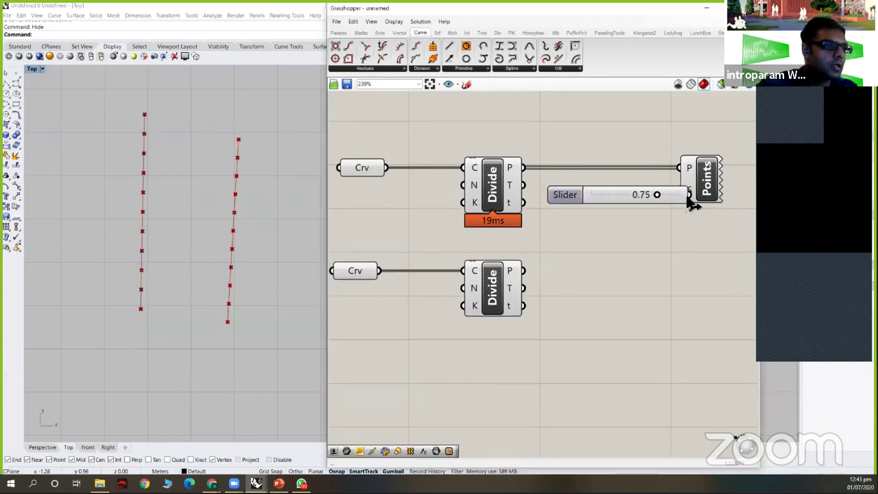
{"action": "left_click_drag", "start_coordinate": [701, 197], "coordinate": [739, 197]}
{"action": "left_click_drag", "start_coordinate": [689, 195], "coordinate": [718, 190]}
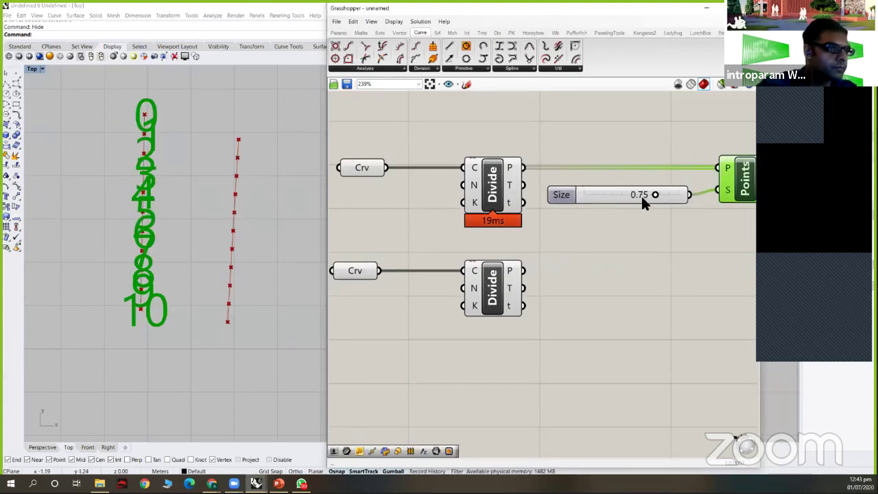
{"action": "left_click_drag", "start_coordinate": [657, 196], "coordinate": [587, 196]}
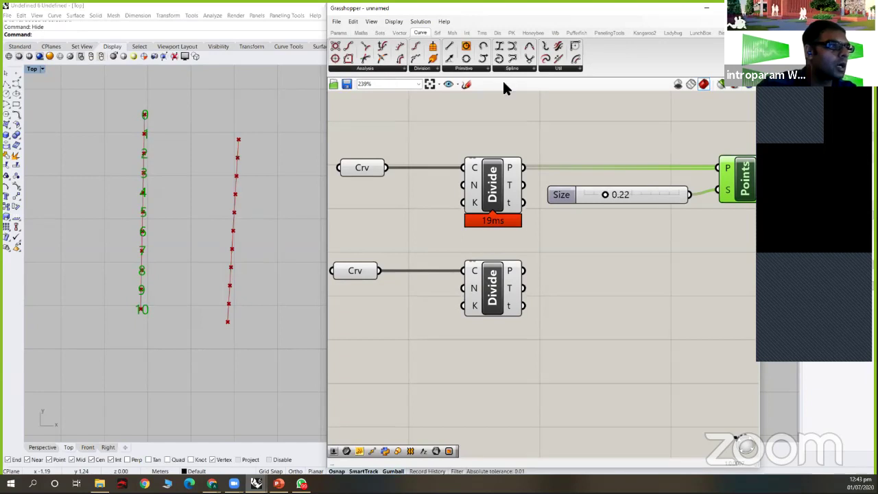
Step: Add two number sliders below the Size slider, an integer one with value 2 and a decimal one with value 0.22
{"action": "left_click", "coordinate": [338, 32]}
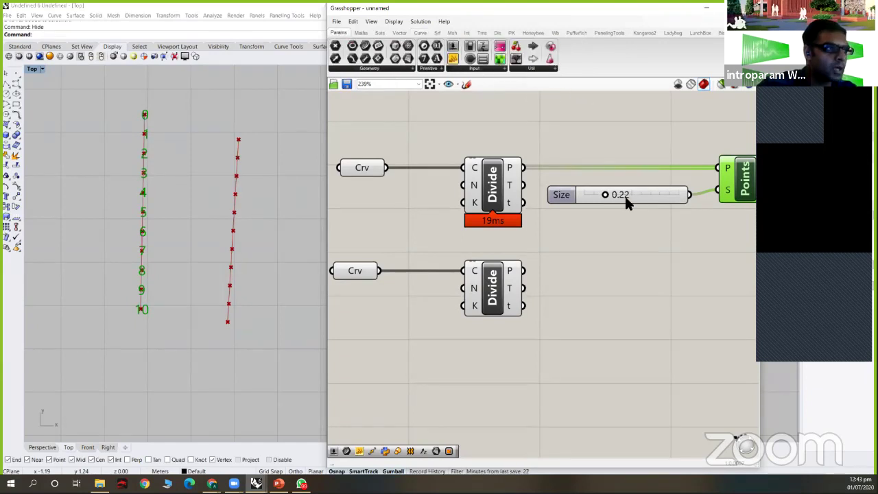
{"action": "double_click", "coordinate": [647, 250]}
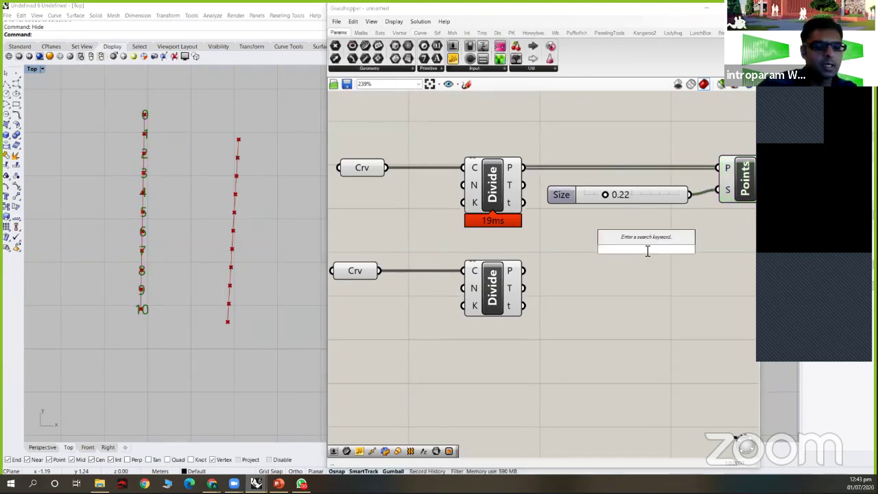
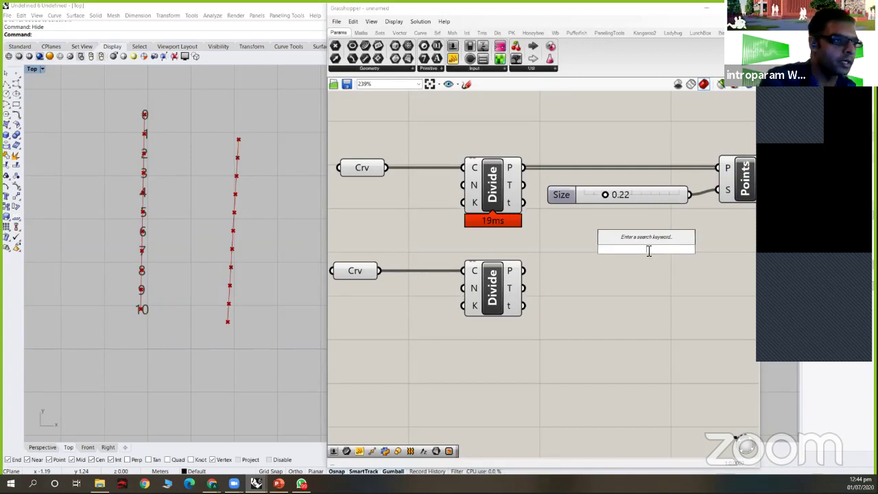
{"action": "type", "text": "slider"}
{"action": "key", "text": "Return"}
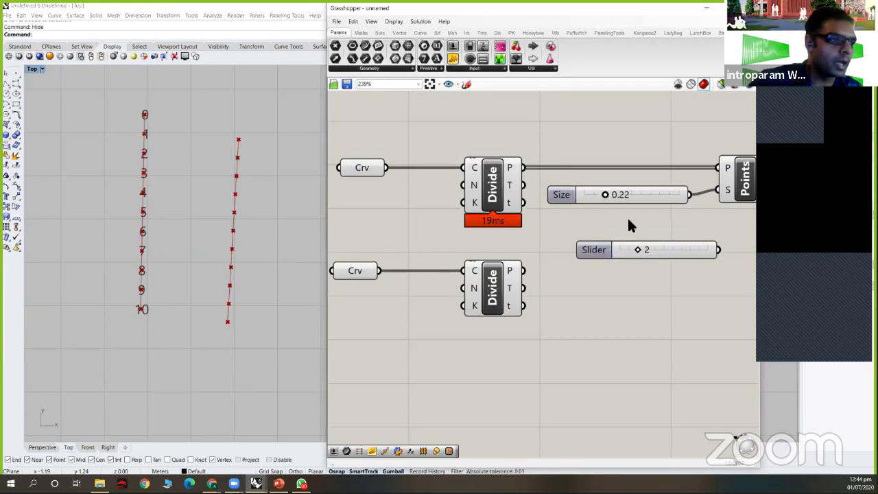
{"action": "double_click", "coordinate": [630, 218]}
{"action": "type", "text": "0.22"}
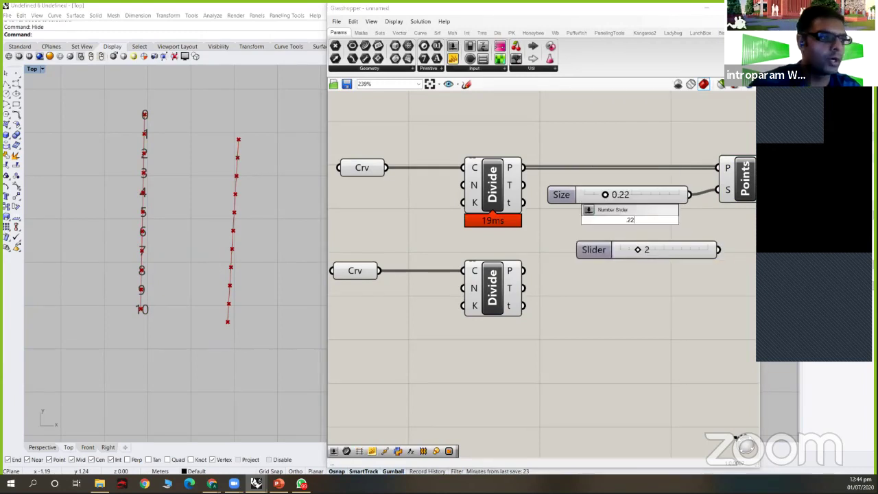
{"action": "key", "text": "Return"}
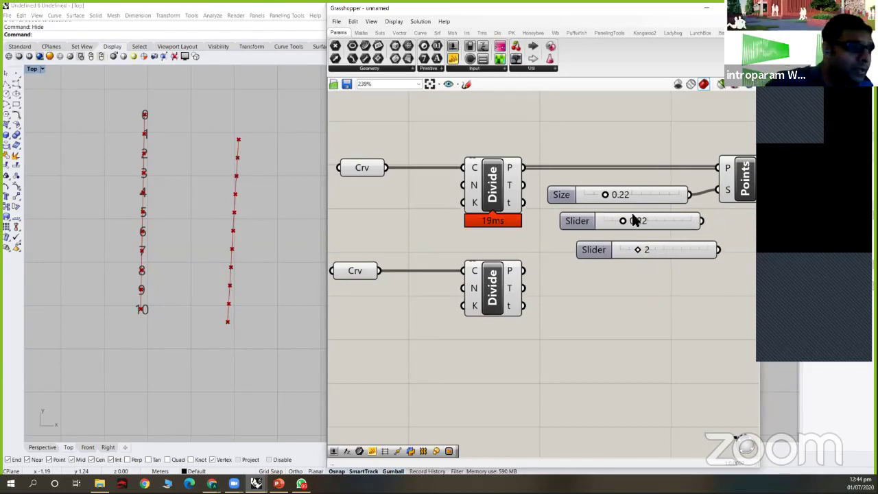
Step: Vary both new sliders to compare integer and decimal steps, ending with the decimal one at 0.19 and the integer one at 4
{"action": "left_click_drag", "start_coordinate": [638, 252], "coordinate": [679, 253]}
{"action": "left_click_drag", "start_coordinate": [607, 257], "coordinate": [624, 257]}
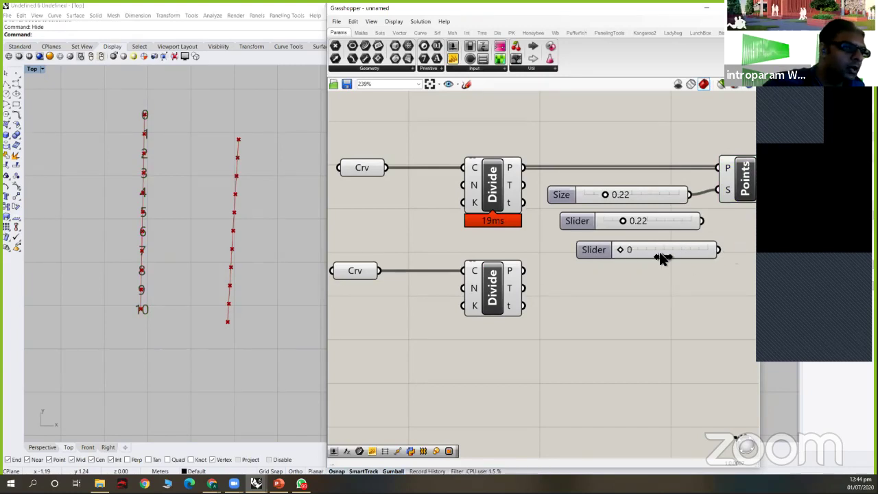
{"action": "left_click_drag", "start_coordinate": [724, 252], "coordinate": [620, 240]}
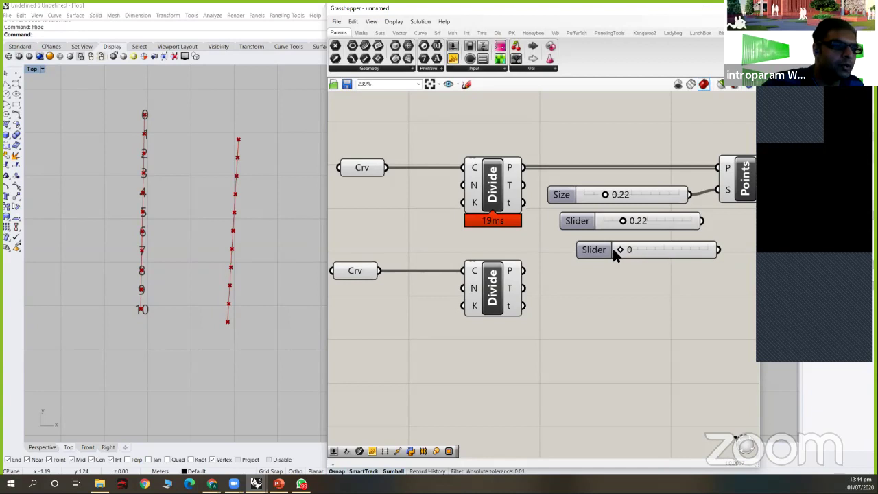
{"action": "left_click_drag", "start_coordinate": [617, 252], "coordinate": [600, 257]}
{"action": "mouse_move", "coordinate": [622, 222]}
{"action": "left_mouse_down"}
{"action": "mouse_move", "coordinate": [583, 221]}
{"action": "mouse_move", "coordinate": [707, 226]}
{"action": "mouse_move", "coordinate": [627, 223]}
{"action": "mouse_move", "coordinate": [638, 226]}
{"action": "left_mouse_up"}
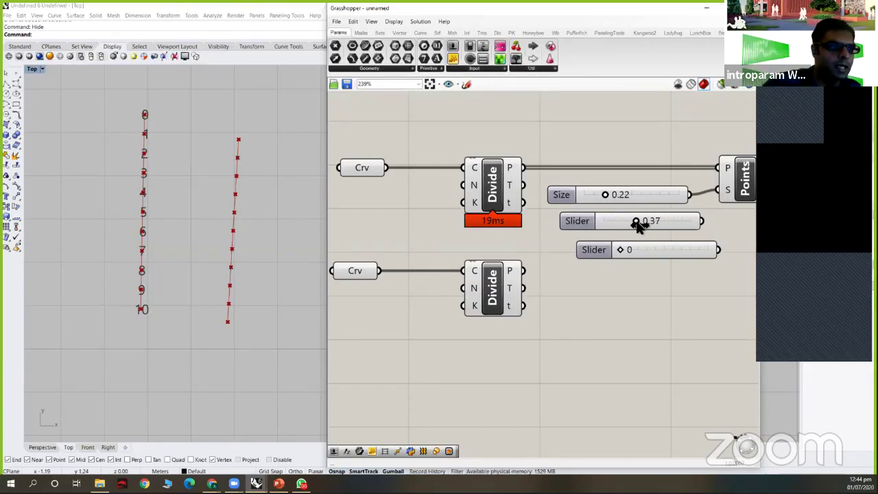
{"action": "left_click_drag", "start_coordinate": [637, 227], "coordinate": [655, 251]}
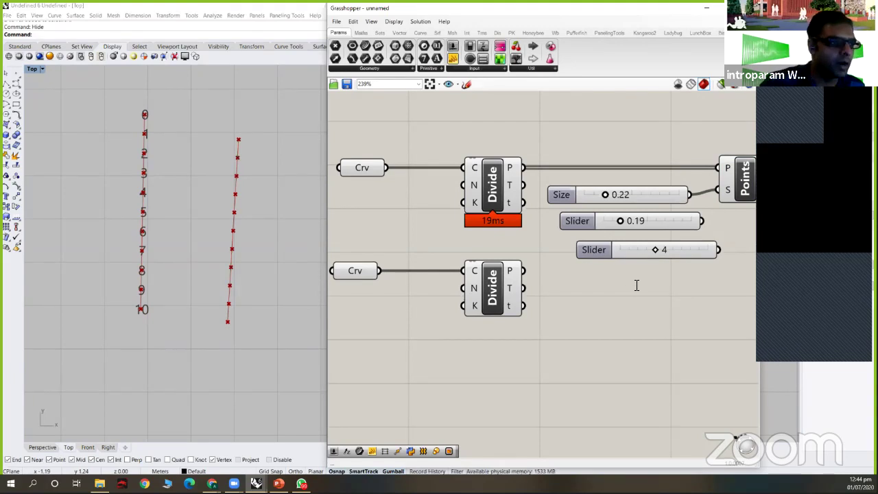
Step: Add a third number slider created from the value 12 below the others and lower it to 0
{"action": "double_click", "coordinate": [633, 283]}
{"action": "type", "text": "124"}
{"action": "key", "text": "BackSpace"}
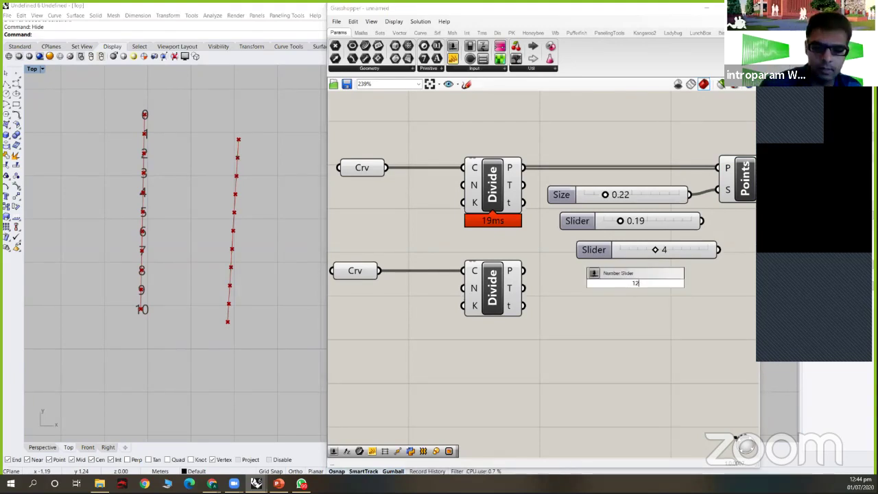
{"action": "key", "text": "Return"}
{"action": "left_click_drag", "start_coordinate": [620, 286], "coordinate": [600, 293]}
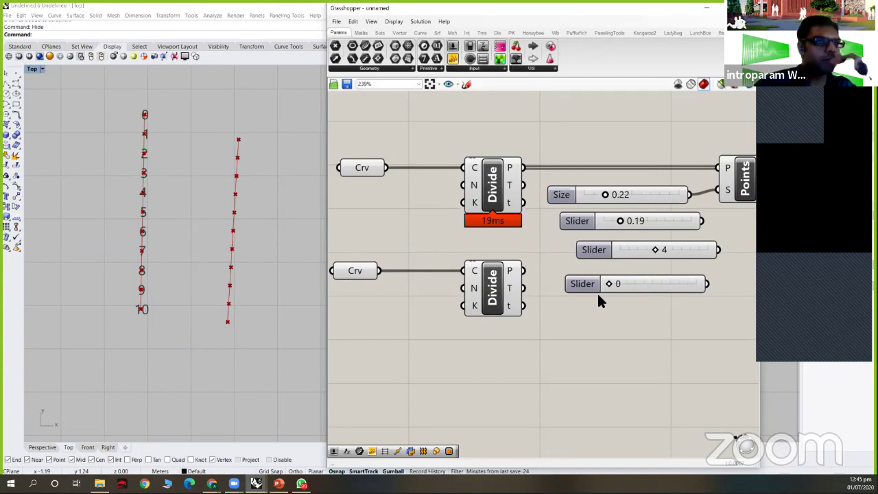
Step: Delete the three extra number sliders below the Size slider
{"action": "left_click_drag", "start_coordinate": [697, 332], "coordinate": [616, 220]}
{"action": "key", "text": "Delete"}
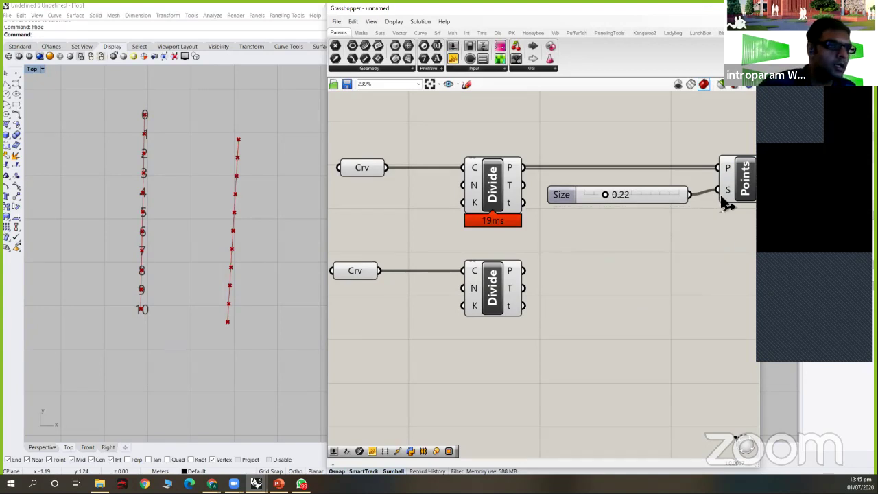
Step: Align the Size slider with the Point List's S input and reduce its value to 0.16
{"action": "left_click", "coordinate": [657, 190]}
{"action": "left_click_drag", "start_coordinate": [605, 192], "coordinate": [603, 190]}
{"action": "right_click_drag", "start_coordinate": [301, 234], "coordinate": [300, 261]}
{"action": "left_click_drag", "start_coordinate": [598, 194], "coordinate": [607, 190]}
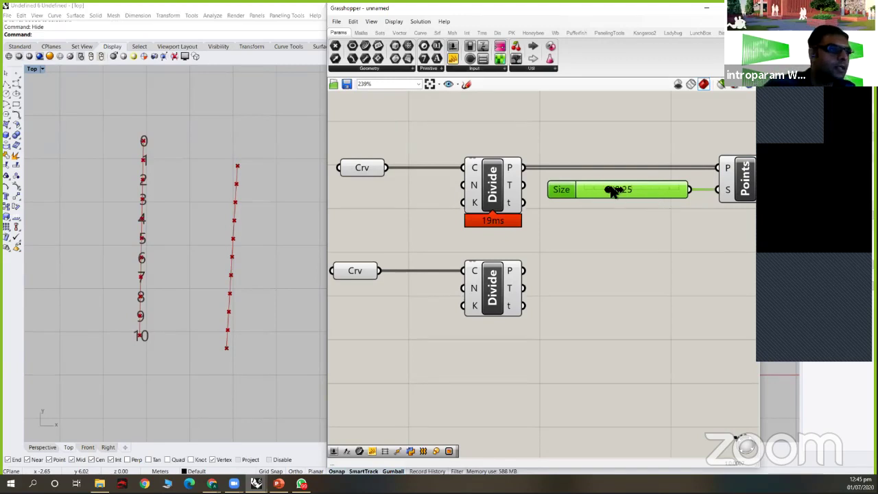
{"action": "left_click_drag", "start_coordinate": [609, 191], "coordinate": [599, 190]}
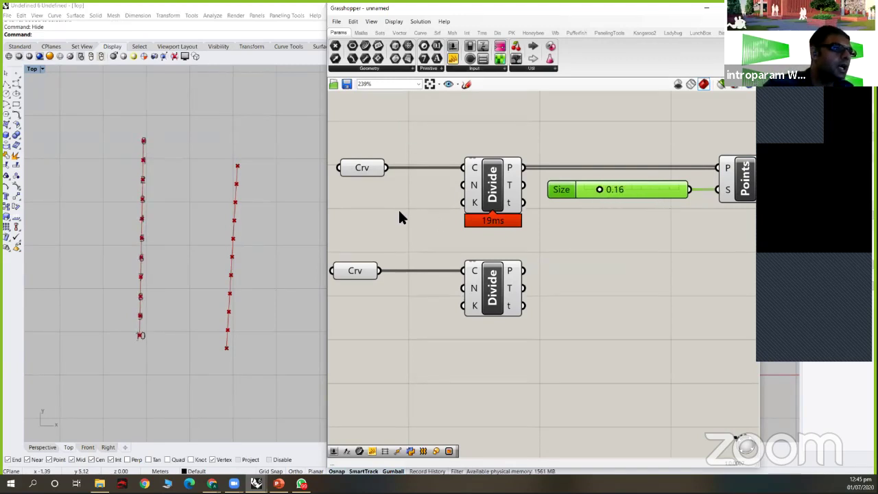
Step: Add a number slider with value 12 below the upper Curve parameter and connect it to the upper Divide Curve's N input
{"action": "right_click_drag", "start_coordinate": [456, 211], "coordinate": [528, 192]}
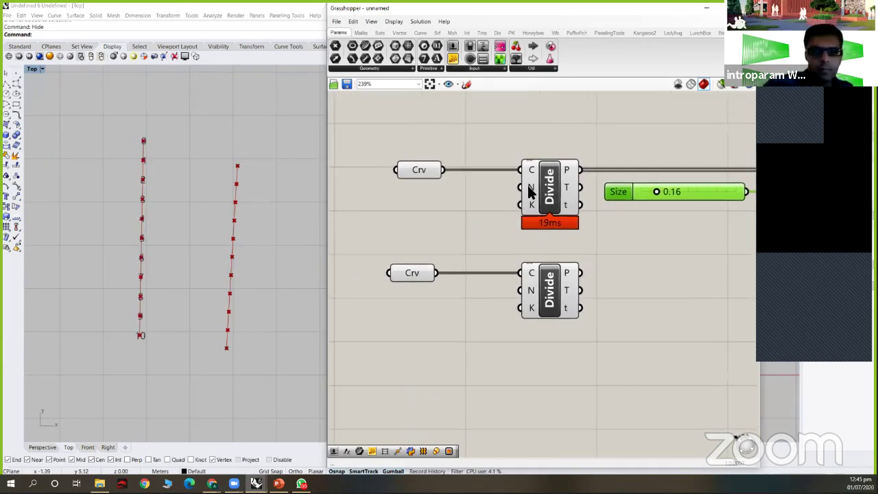
{"action": "mouse_move", "coordinate": [527, 190]}
{"action": "left_click_drag", "start_coordinate": [420, 172], "coordinate": [410, 173]}
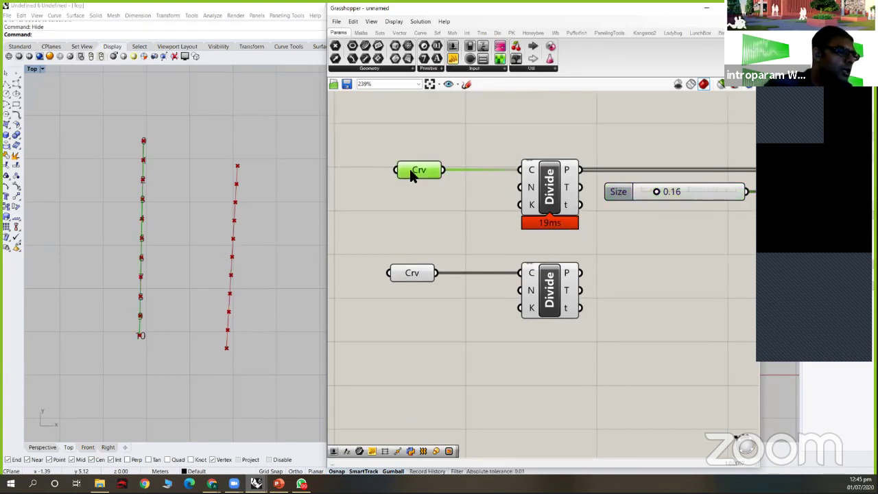
{"action": "double_click", "coordinate": [437, 204]}
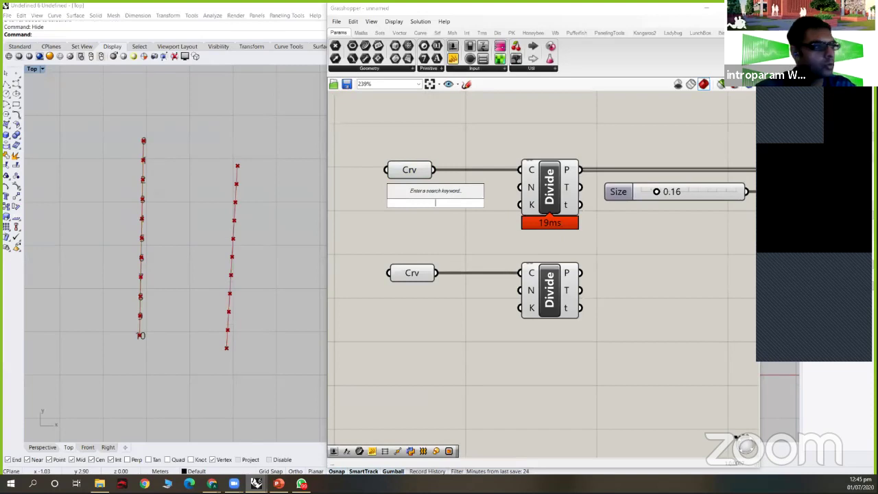
{"action": "type", "text": "12"}
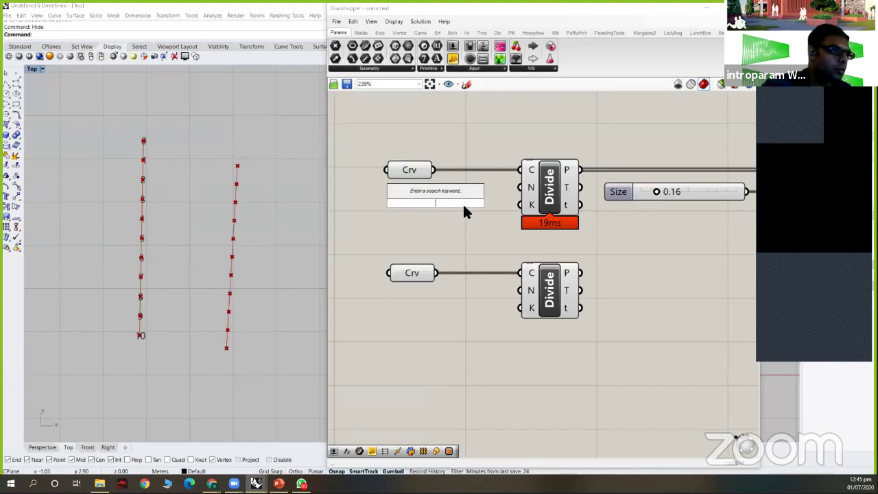
{"action": "key", "text": "Return"}
{"action": "left_click_drag", "start_coordinate": [484, 198], "coordinate": [521, 194]}
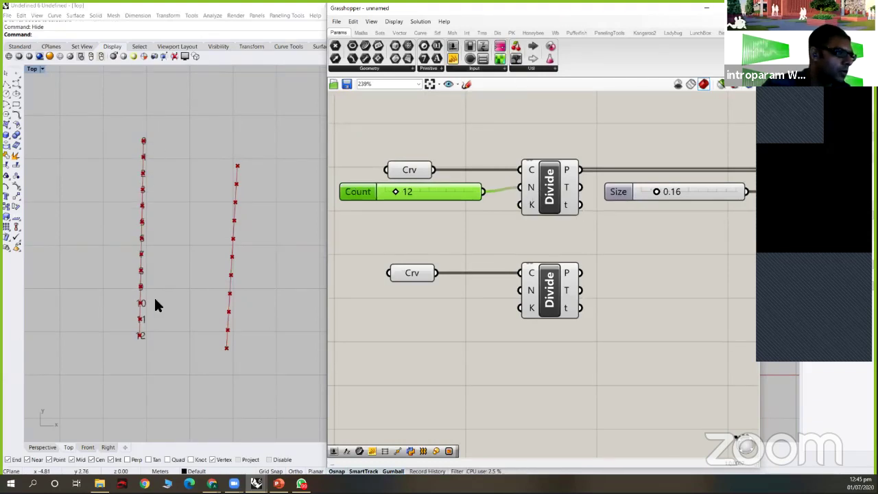
{"action": "mouse_move", "coordinate": [396, 192]}
{"action": "left_mouse_down"}
{"action": "mouse_move", "coordinate": [387, 195]}
{"action": "mouse_move", "coordinate": [399, 194]}
{"action": "left_mouse_up"}
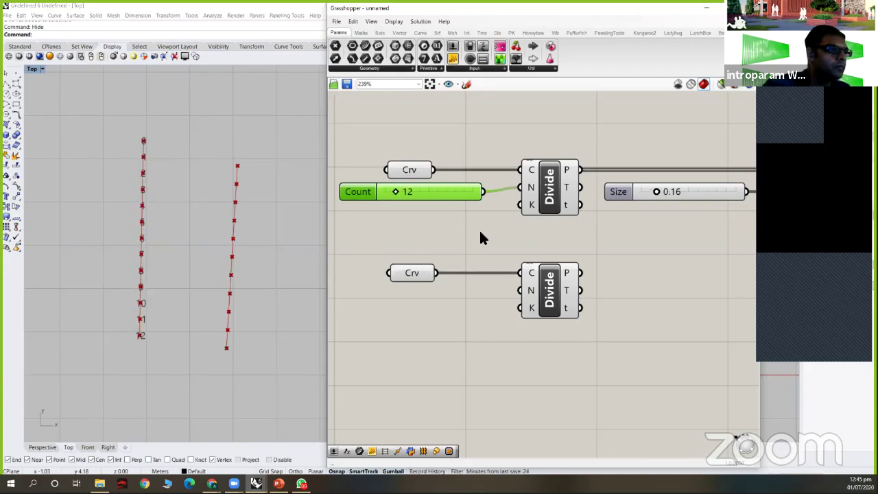
{"action": "right_click_drag", "start_coordinate": [570, 239], "coordinate": [474, 255]}
{"action": "scroll", "coordinate": [479, 228], "scroll_direction": "down", "scroll_amount": 2}
{"action": "right_click_drag", "start_coordinate": [580, 225], "coordinate": [657, 220]}
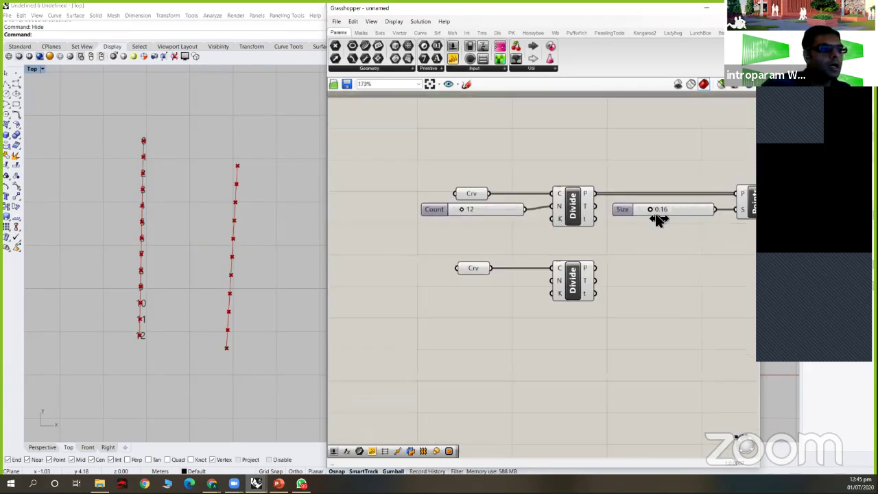
Step: Duplicate the Size slider below the Count slider and wire the copy to the upper Divide Curve's N input in place of the existing connection
{"action": "left_click", "coordinate": [647, 212]}
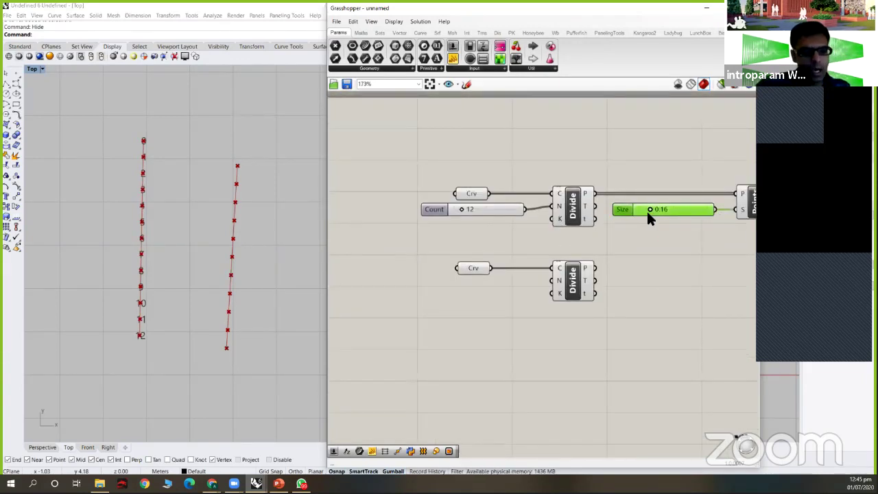
{"action": "key", "text": "ctrl+c"}
{"action": "key", "text": "ctrl+v"}
{"action": "left_click_drag", "start_coordinate": [597, 229], "coordinate": [478, 229]}
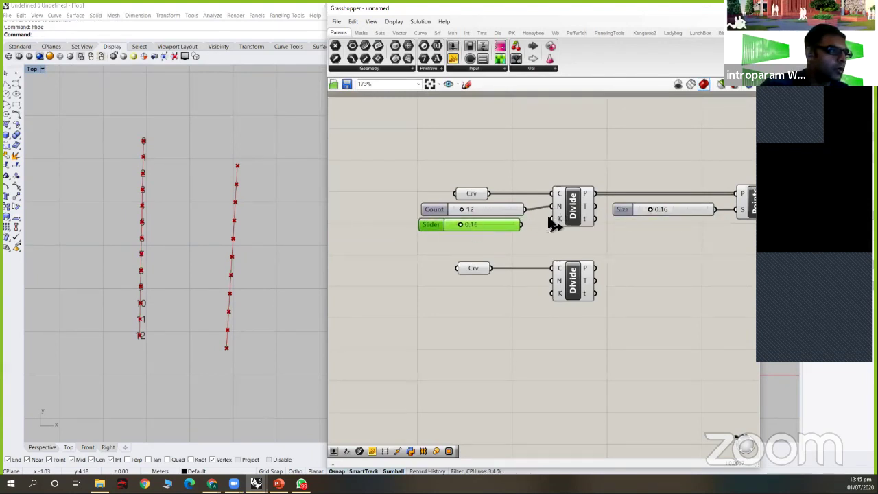
{"action": "key", "text": "ctrl+z"}
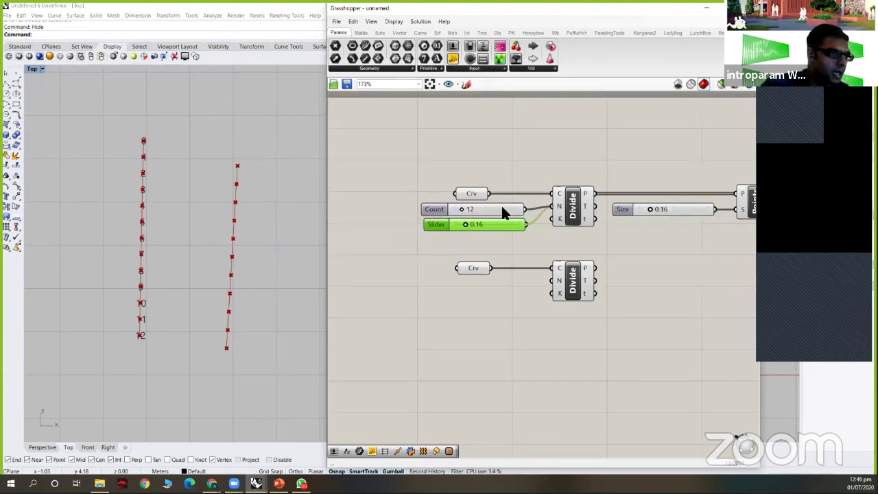
{"action": "key", "text": "ctrl+z"}
Step: Delete the disconnected slider with value 12 and move the 0.16 Count slider up into its place
{"action": "left_click", "coordinate": [498, 208]}
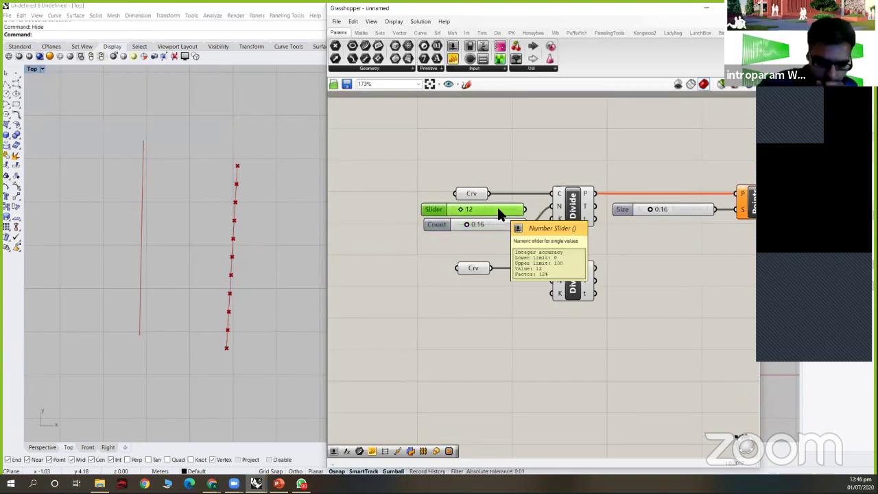
{"action": "key", "text": "Delete"}
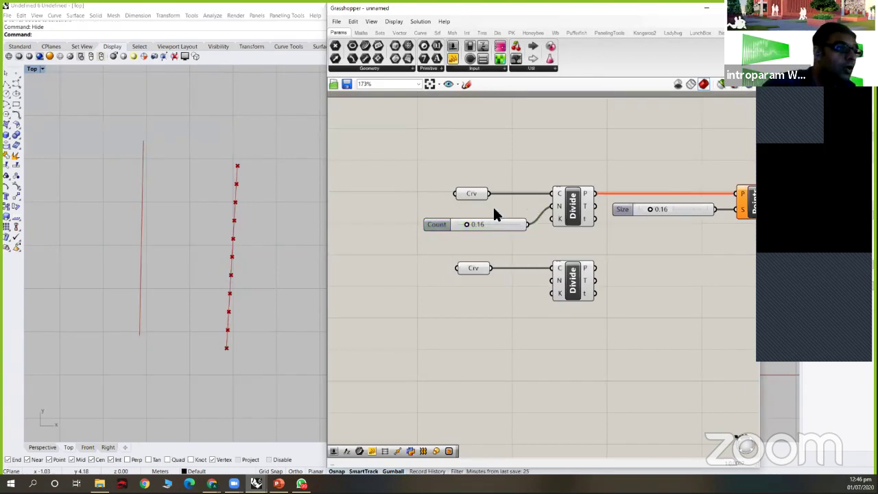
{"action": "left_click_drag", "start_coordinate": [495, 224], "coordinate": [495, 209]}
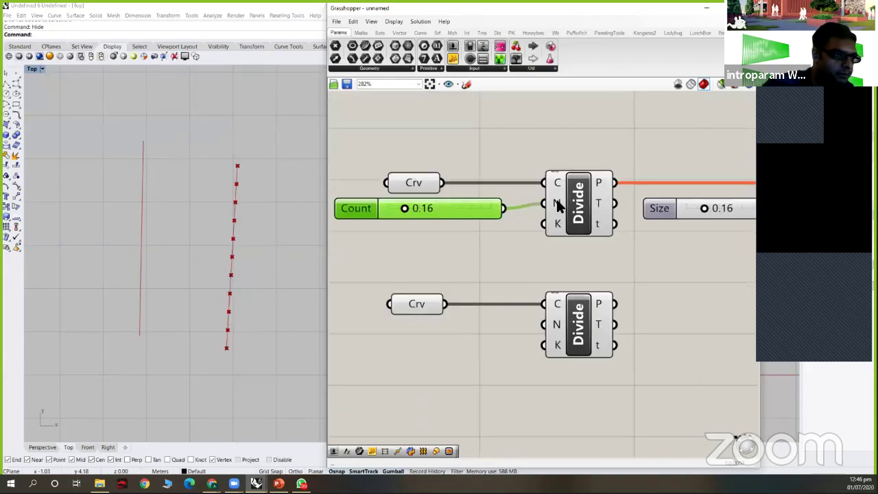
{"action": "scroll", "coordinate": [561, 206], "scroll_direction": "up", "scroll_amount": 3}
{"action": "left_click", "coordinate": [585, 163]}
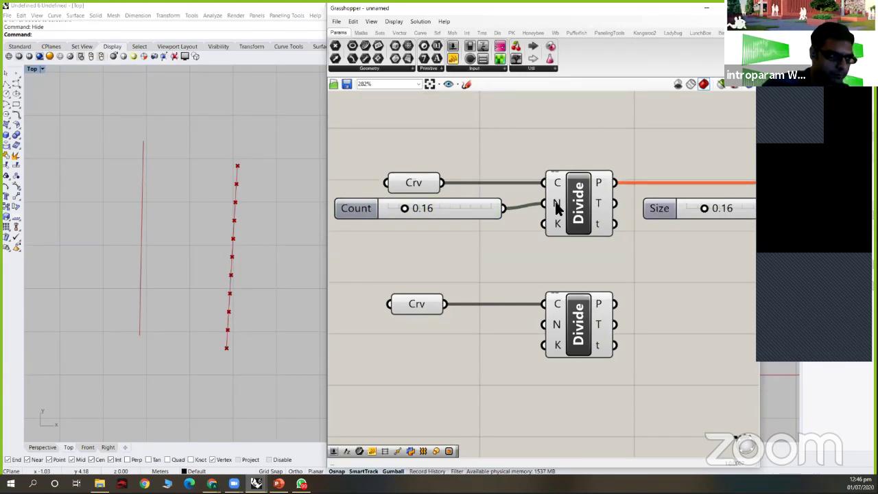
Step: Set the Count slider to natural-number rounding with a maximum of 50, and adjust its value to 10
{"action": "mouse_move", "coordinate": [557, 210]}
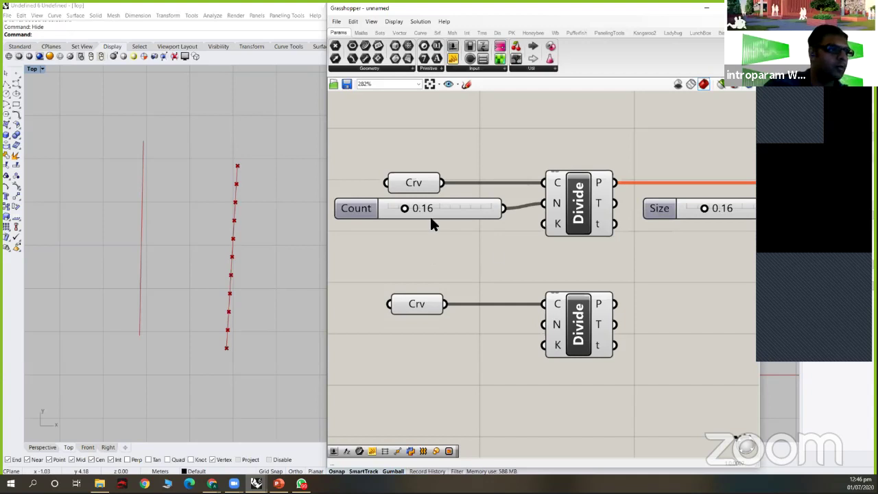
{"action": "right_click_drag", "start_coordinate": [355, 206], "coordinate": [424, 203]}
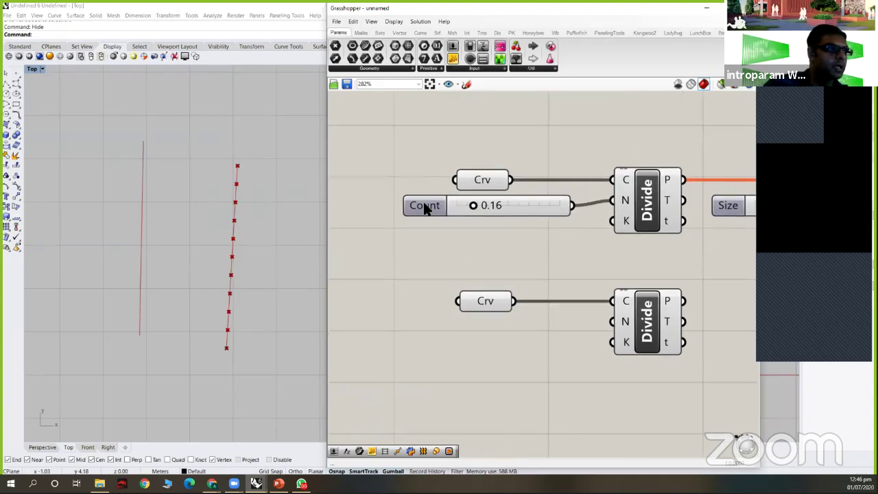
{"action": "double_click", "coordinate": [425, 205]}
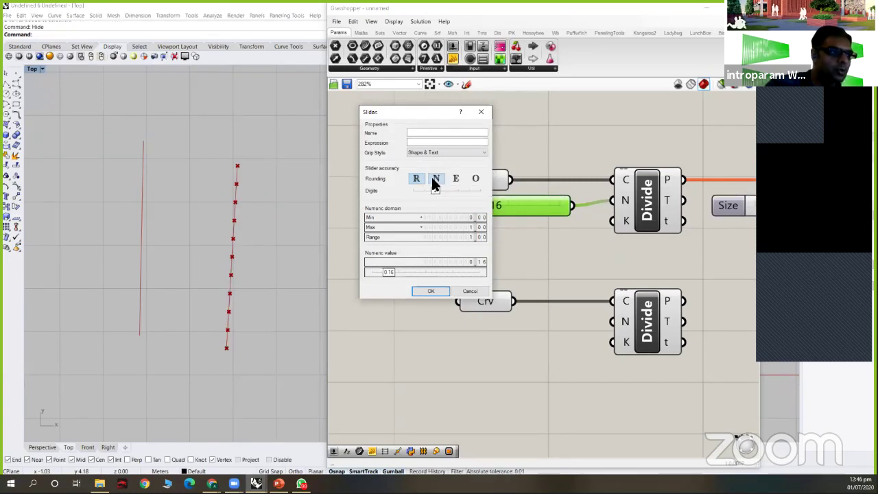
{"action": "left_click", "coordinate": [435, 179]}
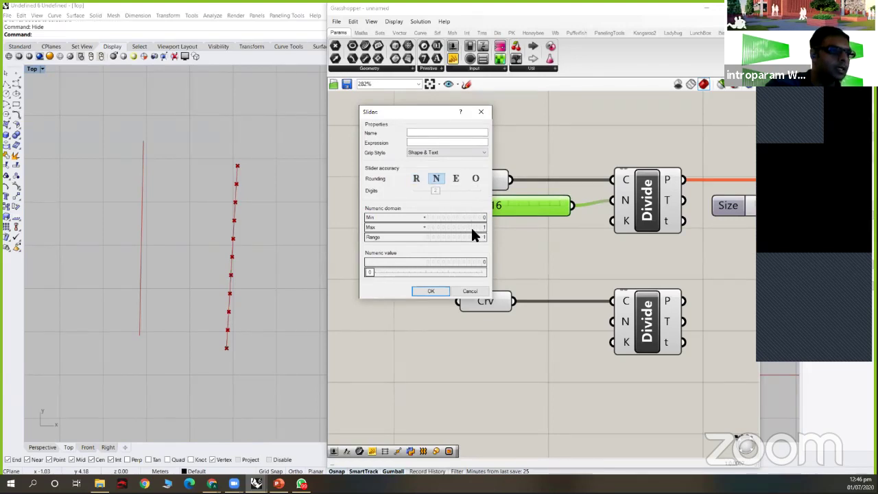
{"action": "left_click", "coordinate": [465, 228]}
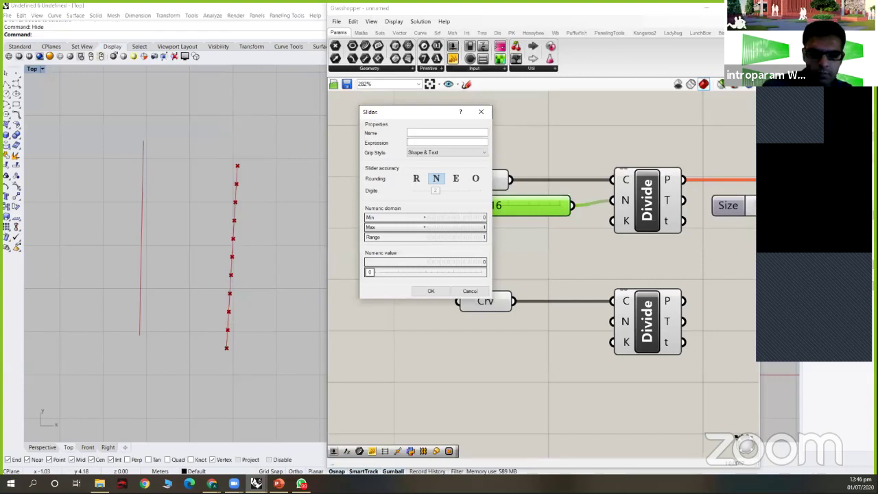
{"action": "double_click", "coordinate": [457, 226]}
{"action": "type", "text": "50"}
{"action": "left_click", "coordinate": [471, 227]}
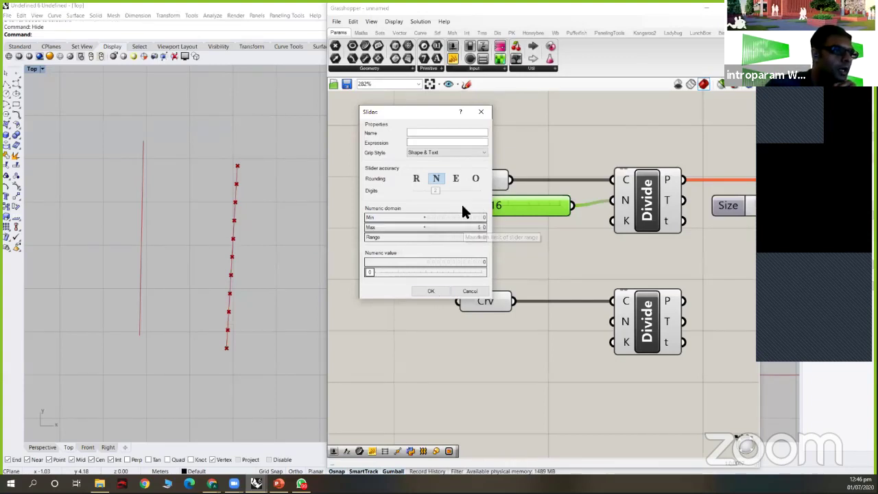
{"action": "key", "text": "Return"}
{"action": "left_click_drag", "start_coordinate": [458, 207], "coordinate": [477, 208]}
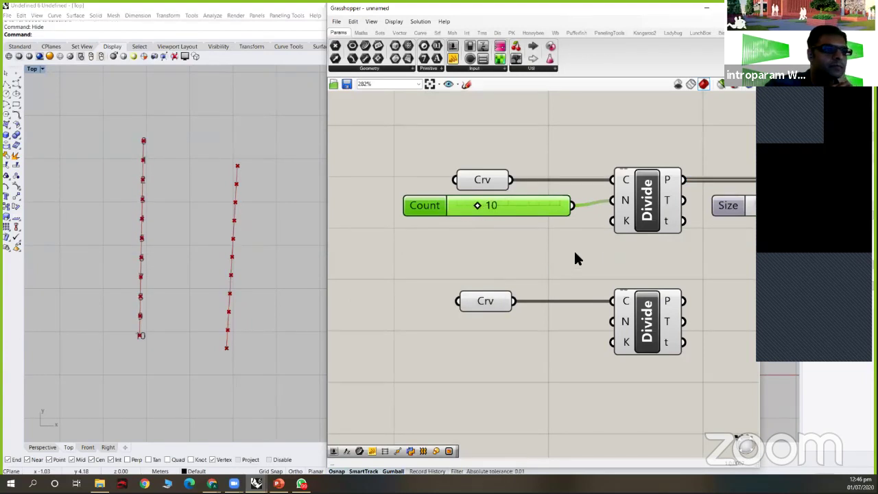
Step: Examine the Size slider's rounding and numeric domain settings without changing them
{"action": "scroll", "coordinate": [576, 252], "scroll_direction": "down", "scroll_amount": 2}
{"action": "right_click_drag", "start_coordinate": [687, 219], "coordinate": [522, 219]}
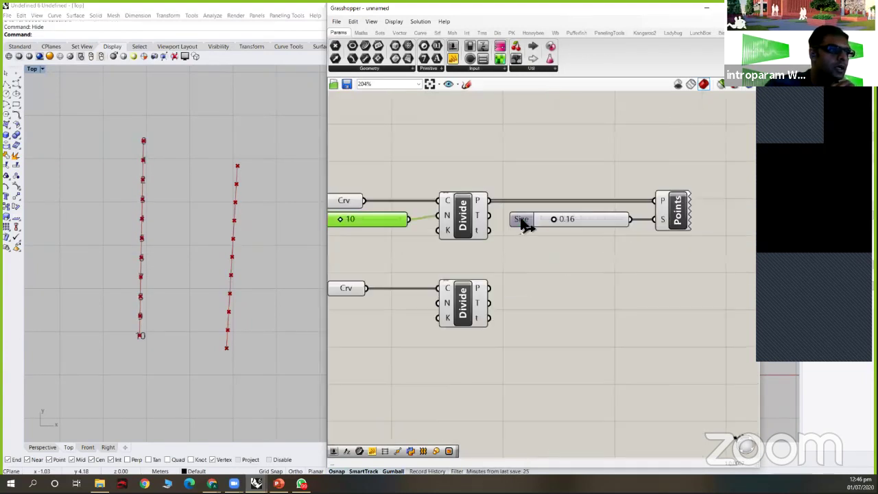
{"action": "right_click_drag", "start_coordinate": [541, 122], "coordinate": [553, 124]}
{"action": "left_click", "coordinate": [534, 220]}
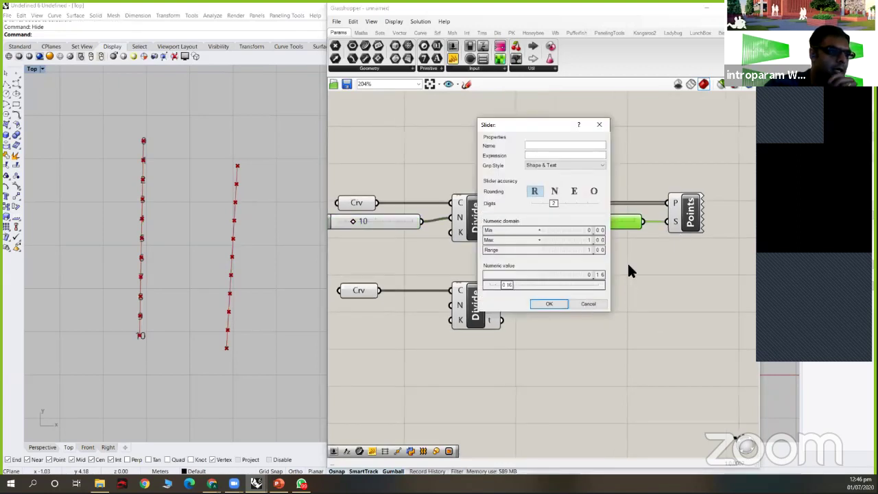
{"action": "left_click", "coordinate": [586, 301]}
{"action": "right_click_drag", "start_coordinate": [557, 277], "coordinate": [569, 263]}
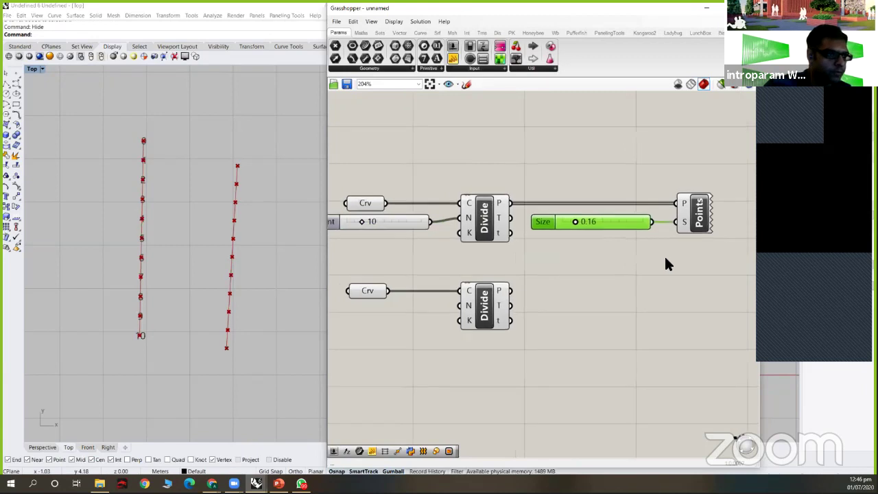
{"action": "right_click_drag", "start_coordinate": [701, 248], "coordinate": [699, 246]}
{"action": "left_click", "coordinate": [397, 216]}
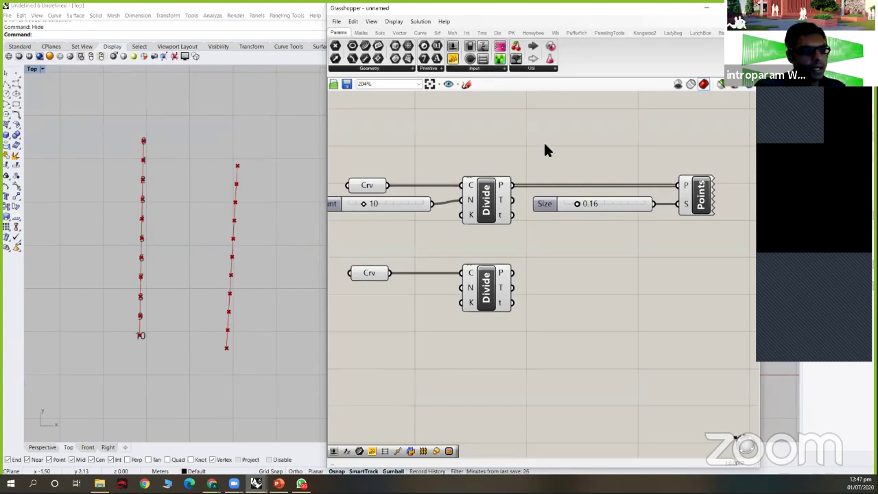
Step: Duplicate the Size slider and Point List below the originals and connect the lower Divide Curve's points to the copied Point List
{"action": "left_click_drag", "start_coordinate": [736, 255], "coordinate": [542, 154]}
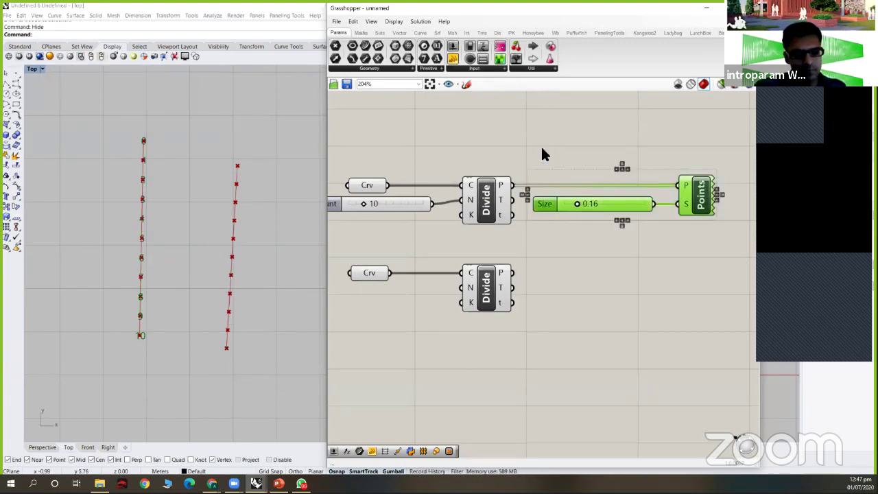
{"action": "key", "text": "ctrl+c"}
{"action": "key", "text": "ctrl+v"}
{"action": "left_click_drag", "start_coordinate": [697, 214], "coordinate": [677, 282]}
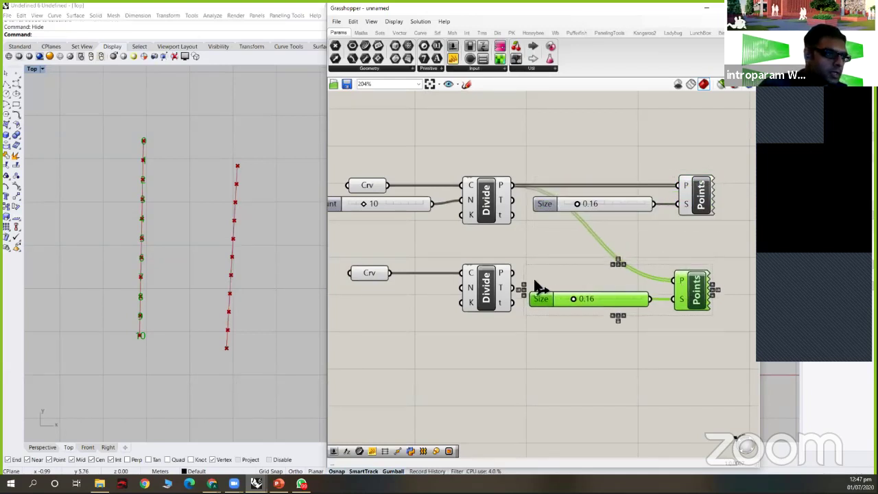
{"action": "left_click", "coordinate": [488, 280]}
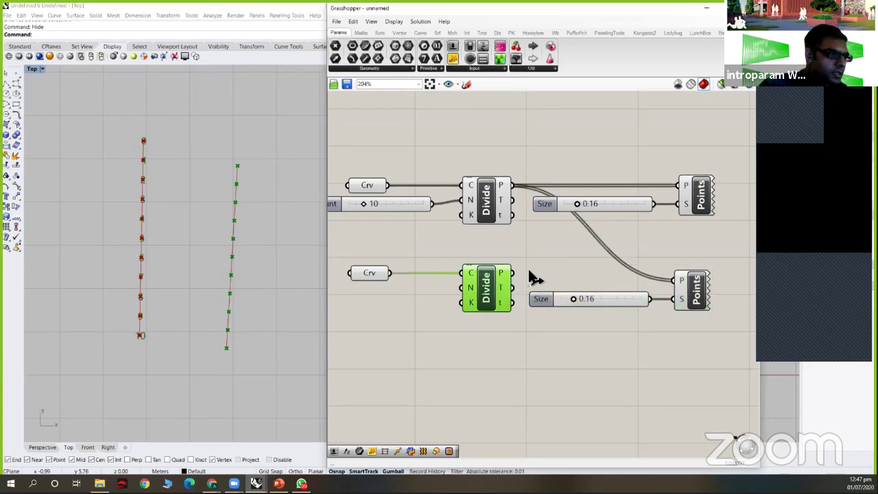
{"action": "left_click_drag", "start_coordinate": [513, 274], "coordinate": [680, 280]}
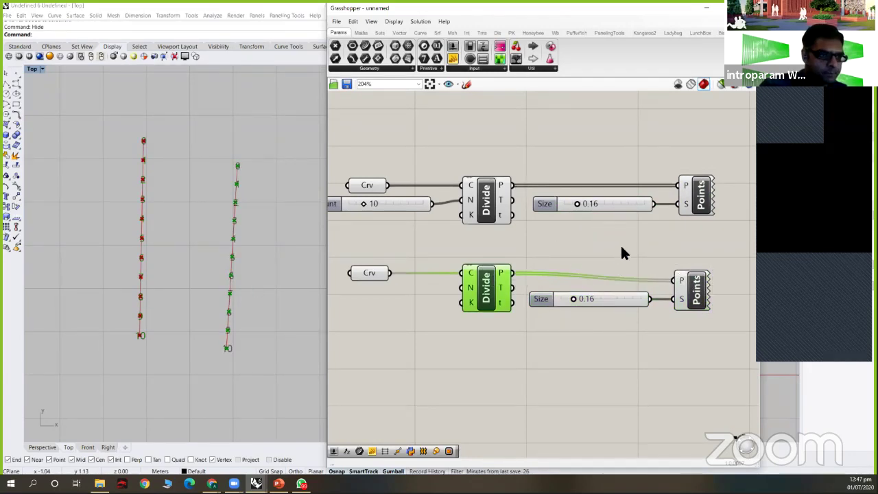
Step: Connect the upper Size slider to both Point Lists' S inputs, place it between the two rows, and delete the duplicate slider
{"action": "left_click", "coordinate": [652, 218]}
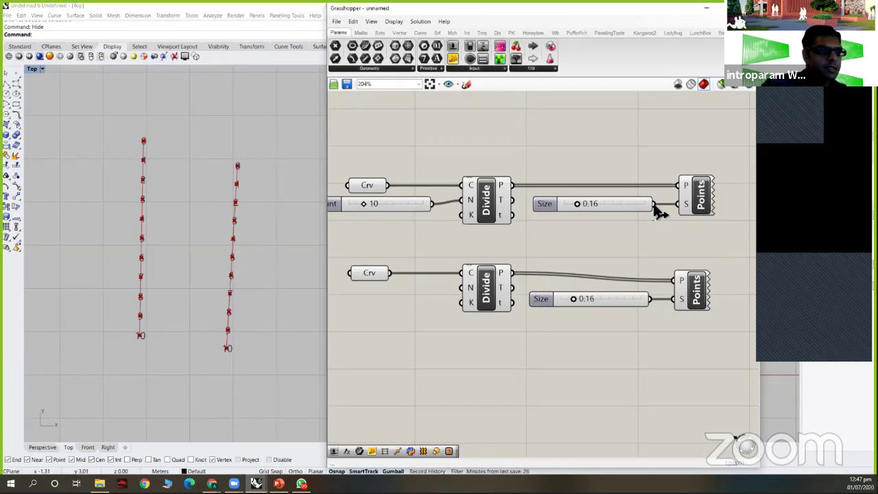
{"action": "left_click_drag", "start_coordinate": [685, 203], "coordinate": [680, 299], "text": "ctrl+shift"}
{"action": "left_click", "coordinate": [550, 201]}
{"action": "left_click_drag", "start_coordinate": [540, 203], "coordinate": [523, 246]}
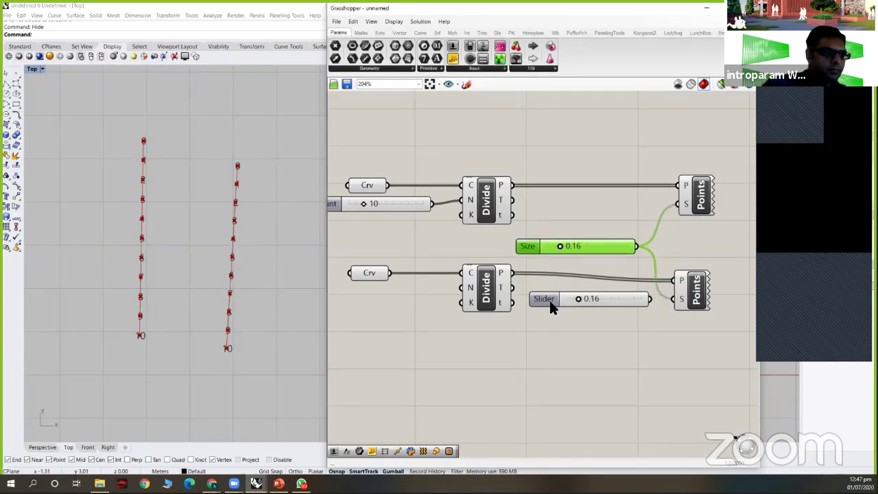
{"action": "left_click", "coordinate": [549, 301]}
{"action": "key", "text": "Delete"}
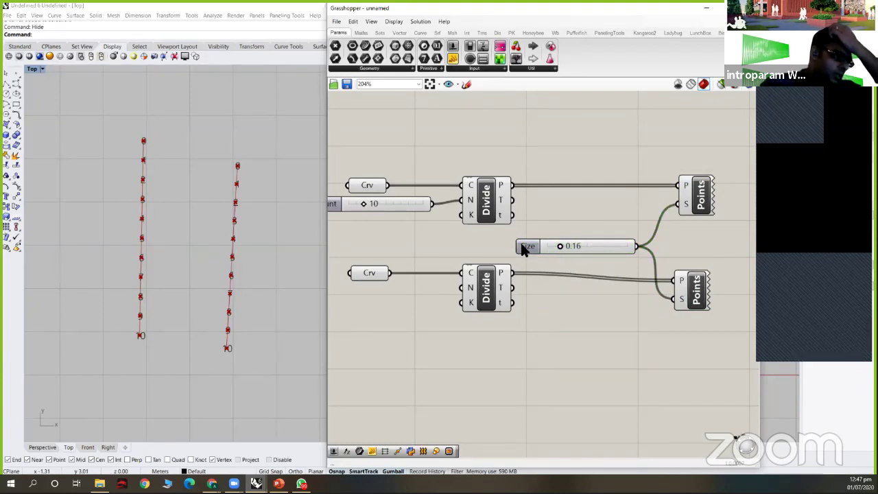
{"action": "left_click_drag", "start_coordinate": [524, 248], "coordinate": [511, 248]}
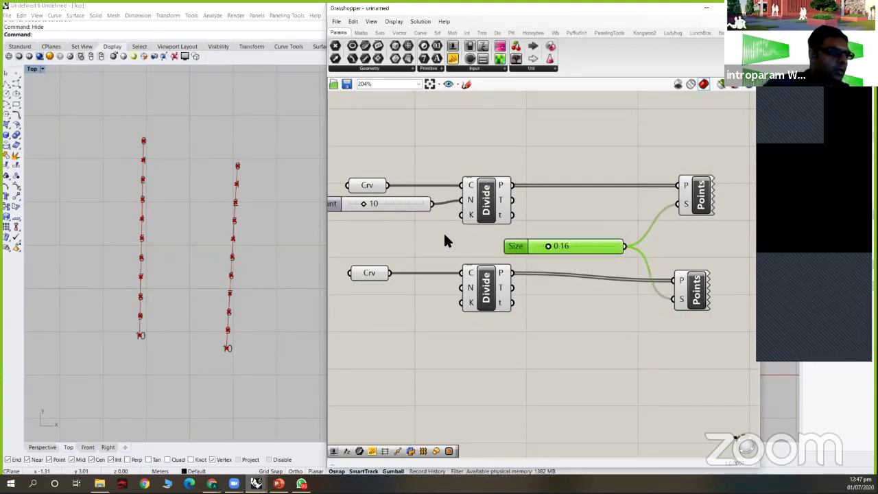
Step: Rewire the upper Point List's P input to the lower Divide Curve's points and back to the upper Divide Curve's points
{"action": "scroll", "coordinate": [563, 250], "scroll_direction": "down", "scroll_amount": 2}
{"action": "right_click_drag", "start_coordinate": [637, 253], "coordinate": [595, 254]}
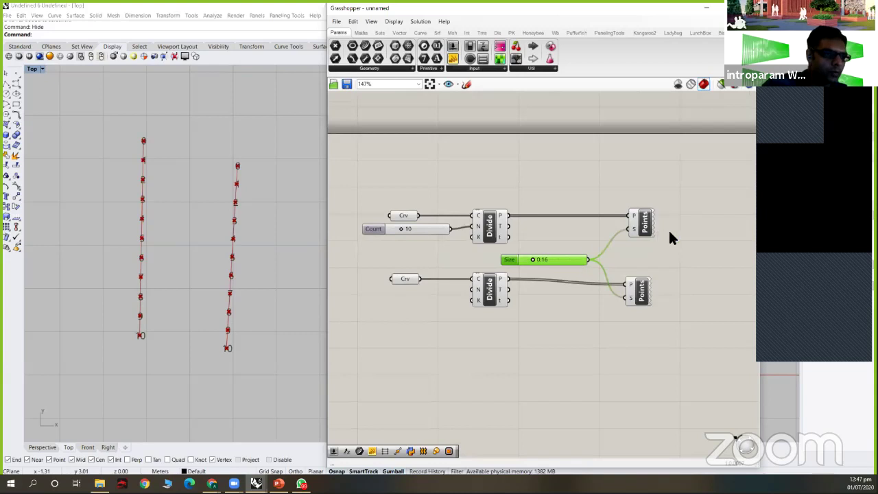
{"action": "scroll", "coordinate": [668, 233], "scroll_direction": "up", "scroll_amount": 1}
{"action": "left_click_drag", "start_coordinate": [505, 289], "coordinate": [645, 214], "text": "shift"}
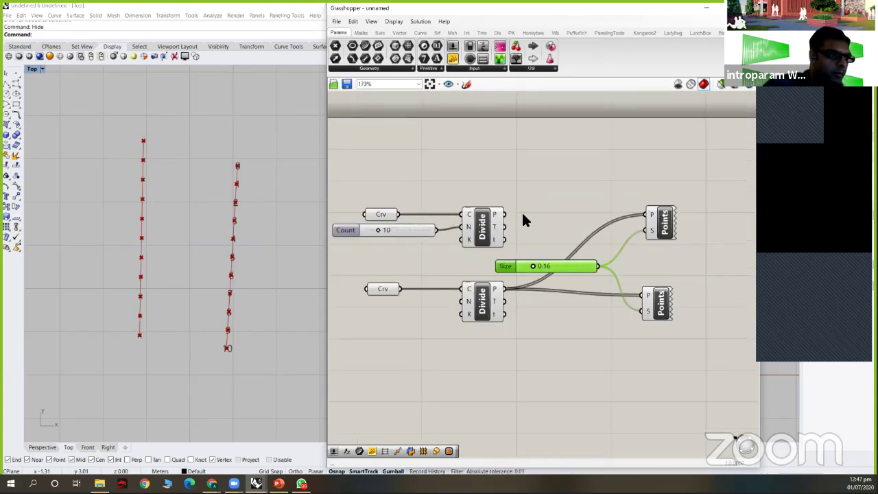
{"action": "left_click_drag", "start_coordinate": [506, 215], "coordinate": [650, 214]}
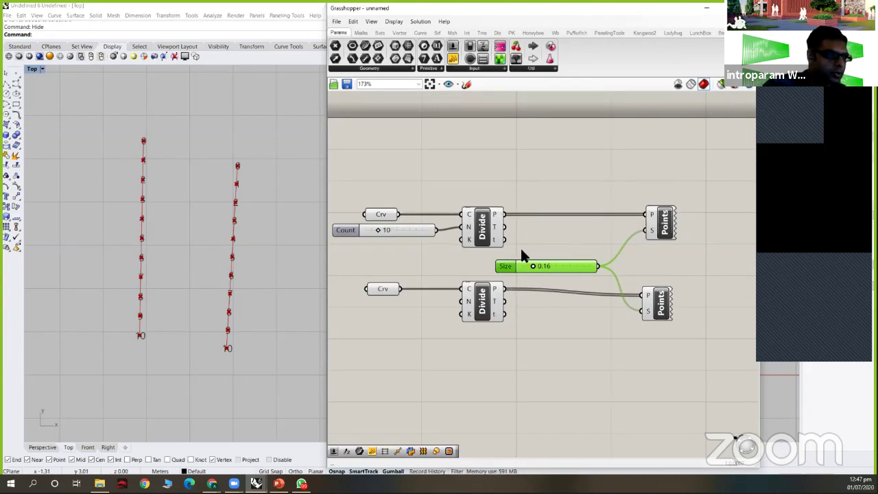
{"action": "left_click_drag", "start_coordinate": [508, 263], "coordinate": [506, 262]}
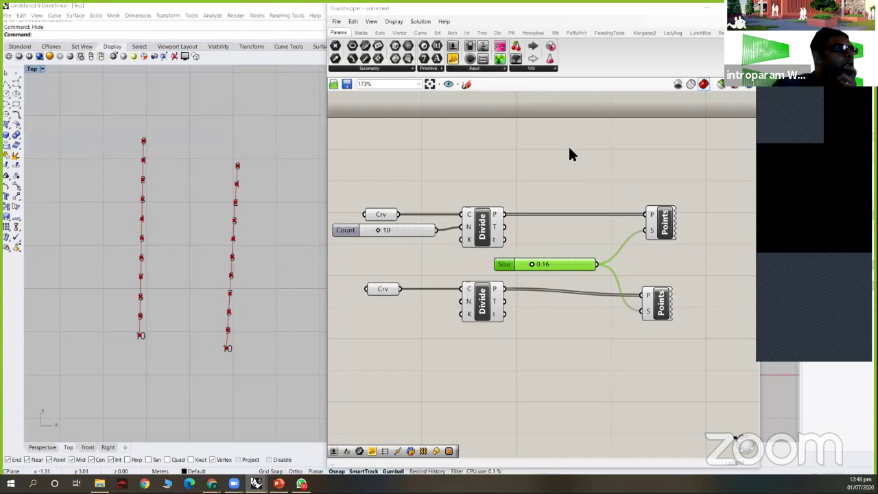
Step: Add one panel above the upper Divide Curve row and another below the lower row
{"action": "left_click", "coordinate": [454, 60]}
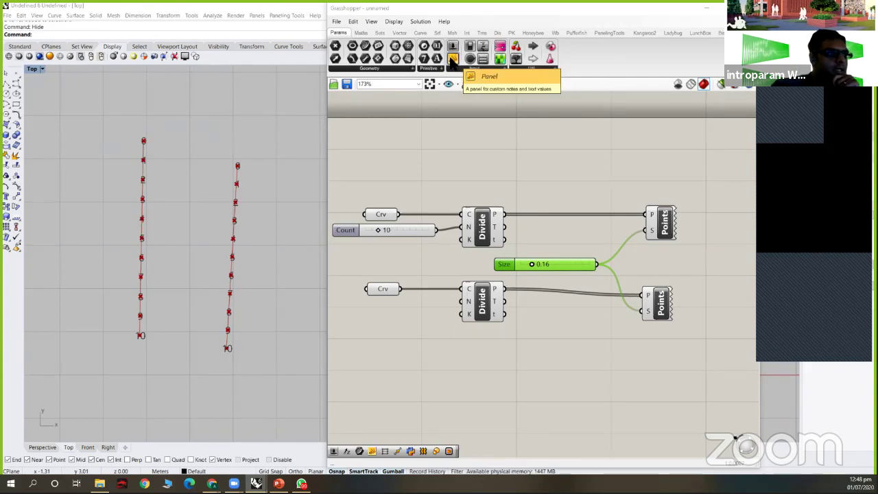
{"action": "left_click", "coordinate": [569, 163]}
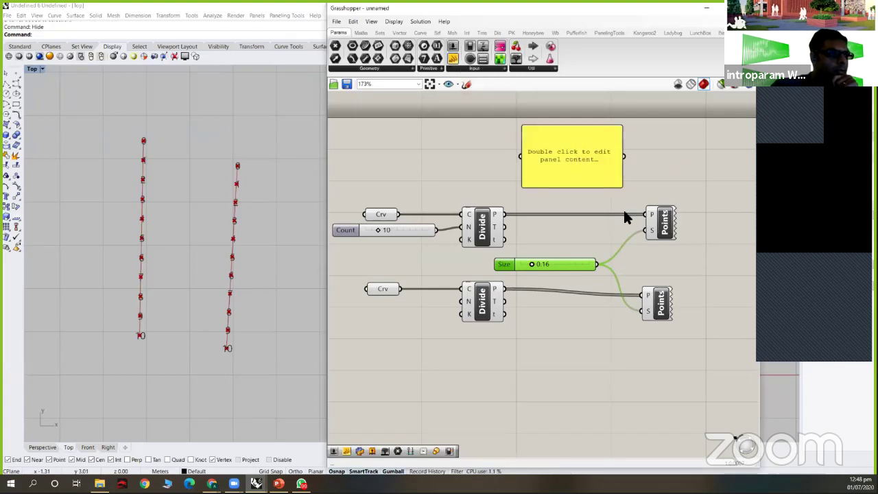
{"action": "scroll", "coordinate": [627, 212], "scroll_direction": "down", "scroll_amount": 2}
{"action": "left_click", "coordinate": [450, 59]}
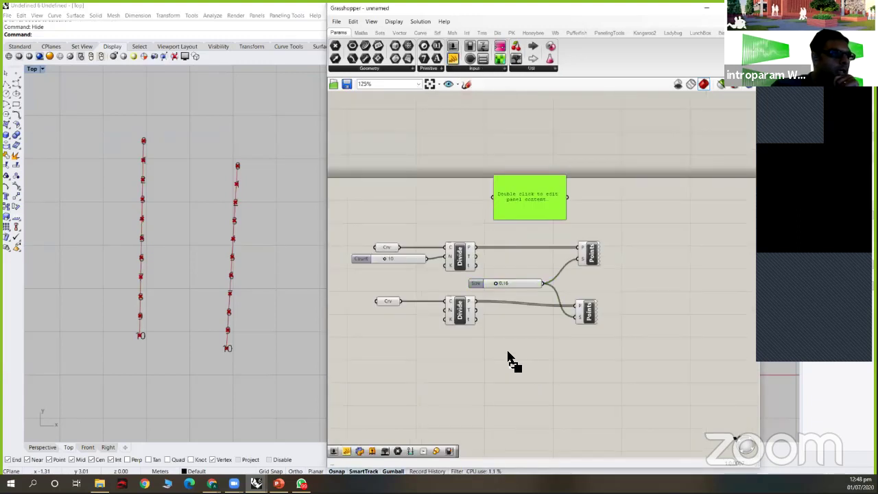
{"action": "key", "text": "ctrl+v"}
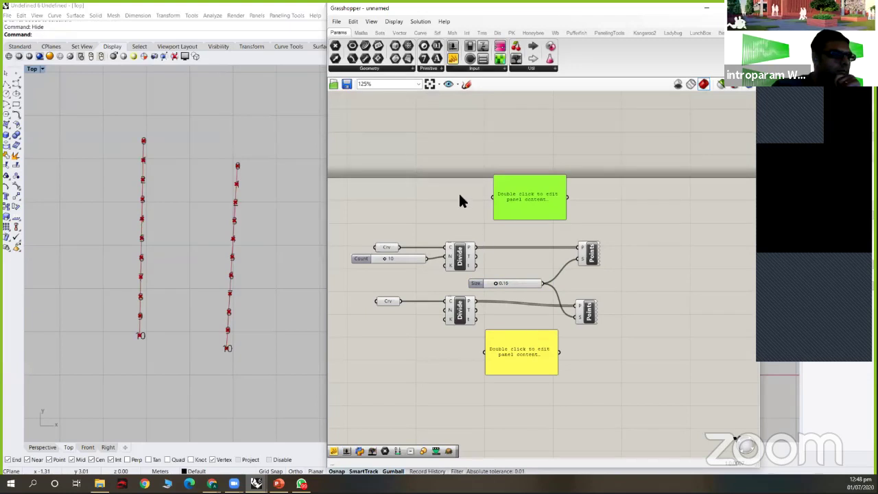
Step: Connect each Divide Curve's P output to its neighbouring panel and widen both panels to fit each point's coordinates on one line
{"action": "scroll", "coordinate": [459, 195], "scroll_direction": "up", "scroll_amount": 2}
{"action": "left_click_drag", "start_coordinate": [458, 209], "coordinate": [482, 141]}
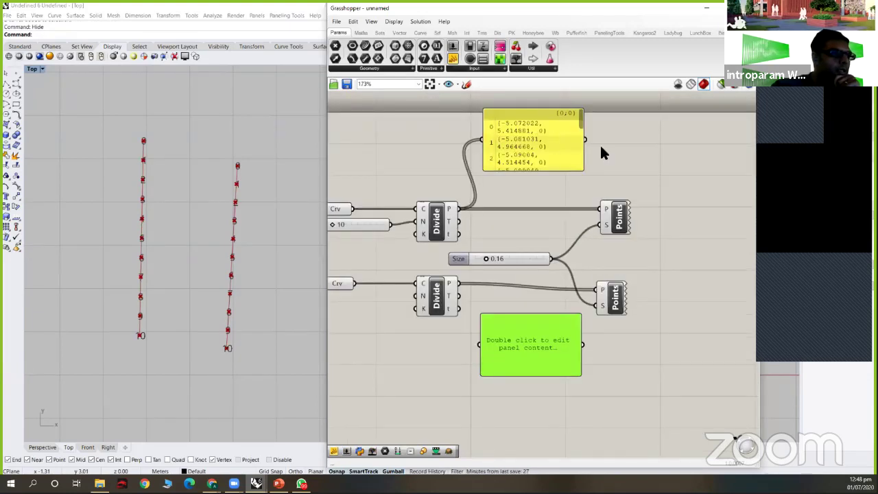
{"action": "left_click_drag", "start_coordinate": [583, 153], "coordinate": [624, 151]}
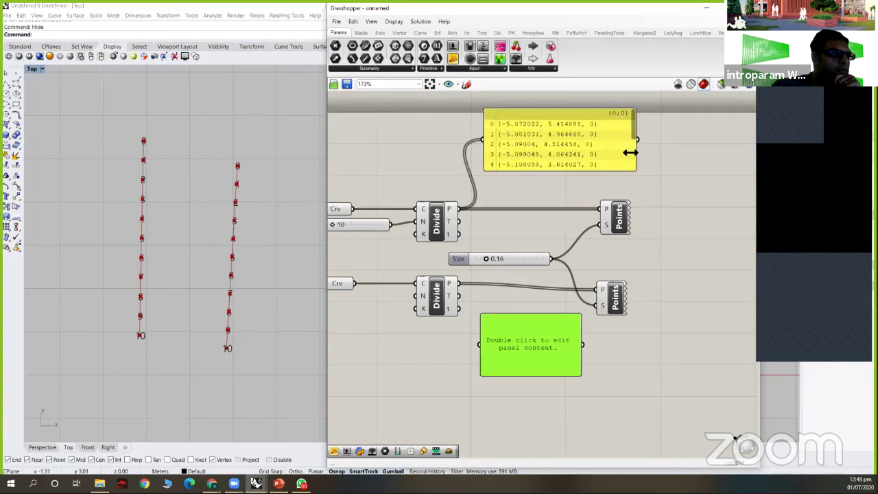
{"action": "left_click_drag", "start_coordinate": [582, 333], "coordinate": [622, 329]}
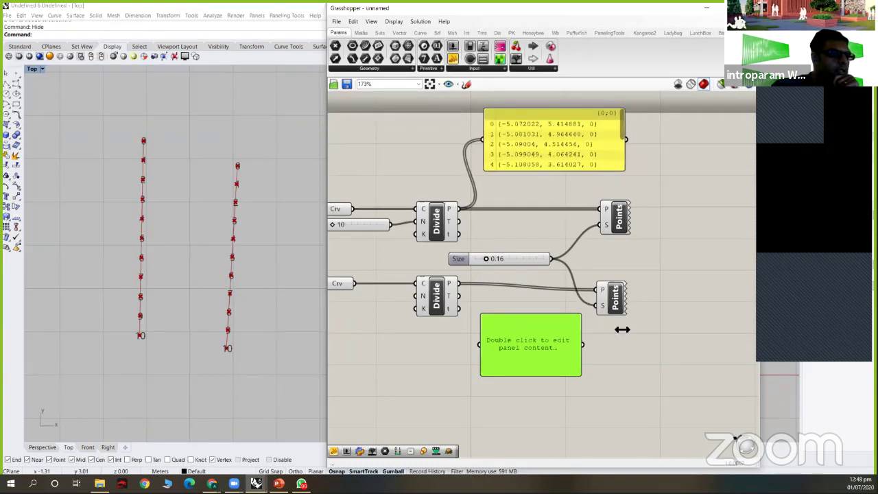
{"action": "left_click_drag", "start_coordinate": [458, 283], "coordinate": [479, 345]}
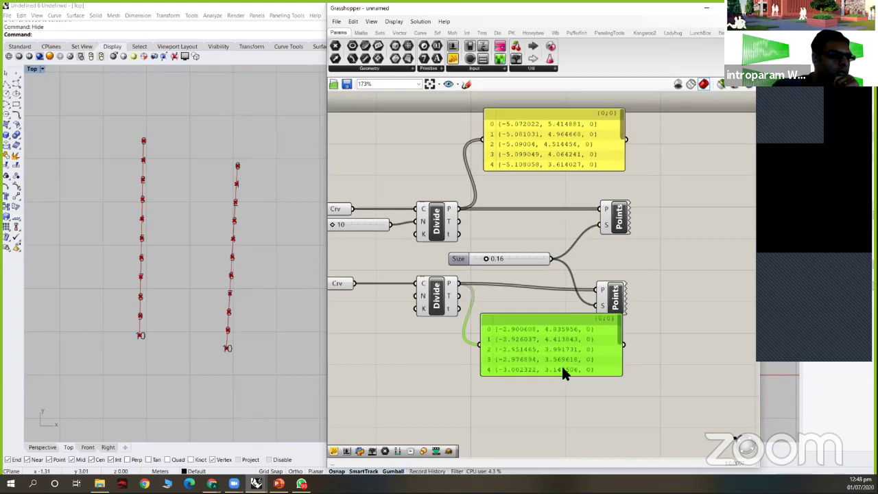
Step: Move the lower panel clear of the Point List and lengthen the upper panel to fit indices 0 to 10
{"action": "left_click_drag", "start_coordinate": [562, 368], "coordinate": [563, 401]}
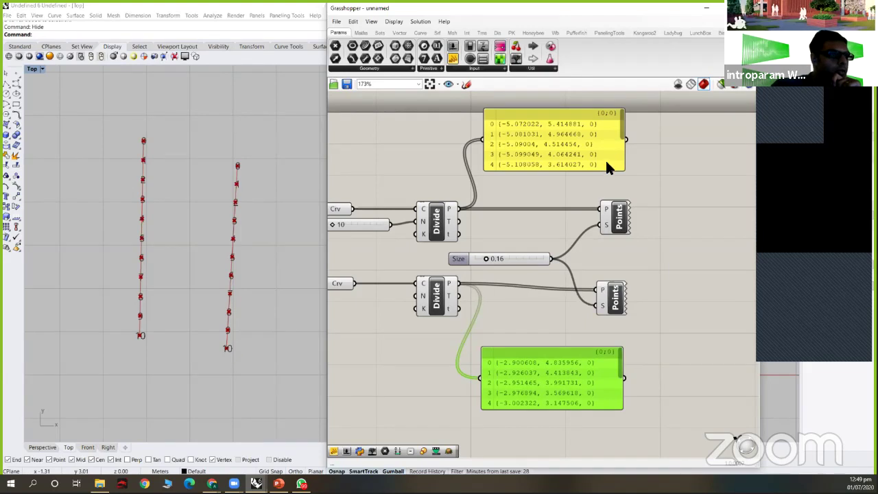
{"action": "left_click_drag", "start_coordinate": [603, 171], "coordinate": [598, 235]}
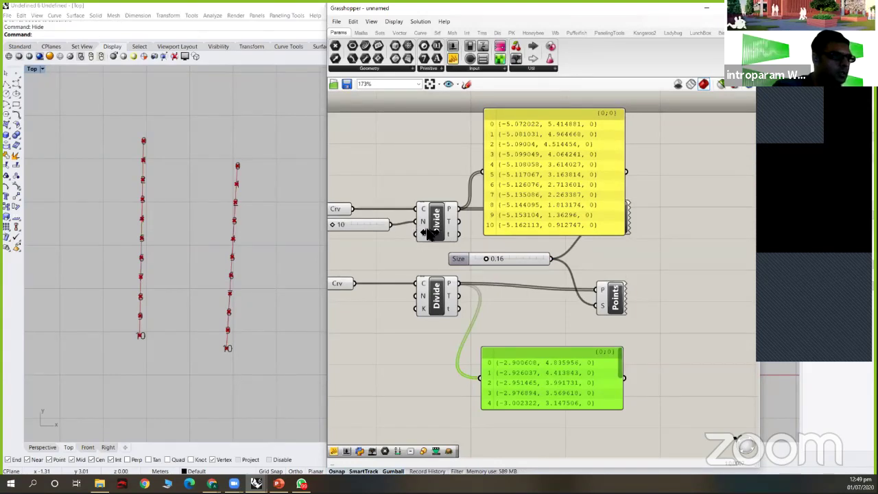
Step: Try 15 divisions on the first curve with its coordinates panel enlarged, and restore the division count to 10
{"action": "right_click_drag", "start_coordinate": [342, 228], "coordinate": [431, 231]}
{"action": "left_click_drag", "start_coordinate": [432, 231], "coordinate": [434, 231]}
{"action": "left_click_drag", "start_coordinate": [669, 236], "coordinate": [682, 273]}
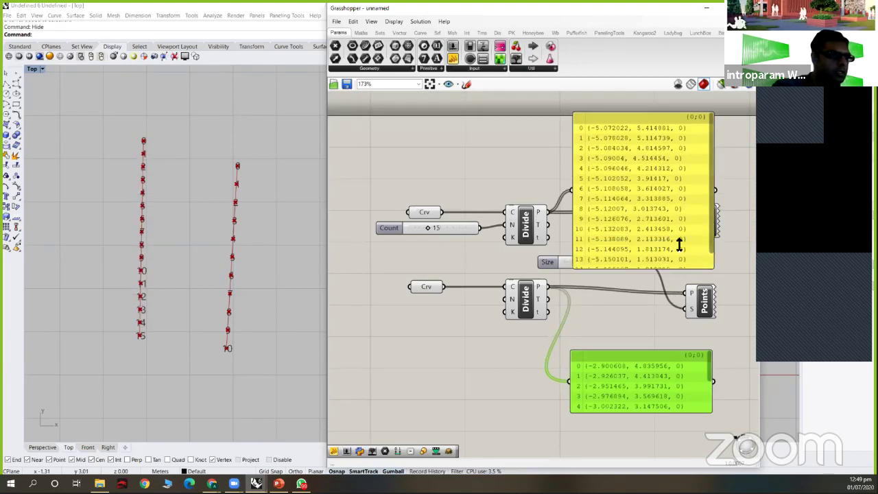
{"action": "left_click_drag", "start_coordinate": [678, 235], "coordinate": [676, 230]}
{"action": "left_click_drag", "start_coordinate": [427, 230], "coordinate": [418, 227]}
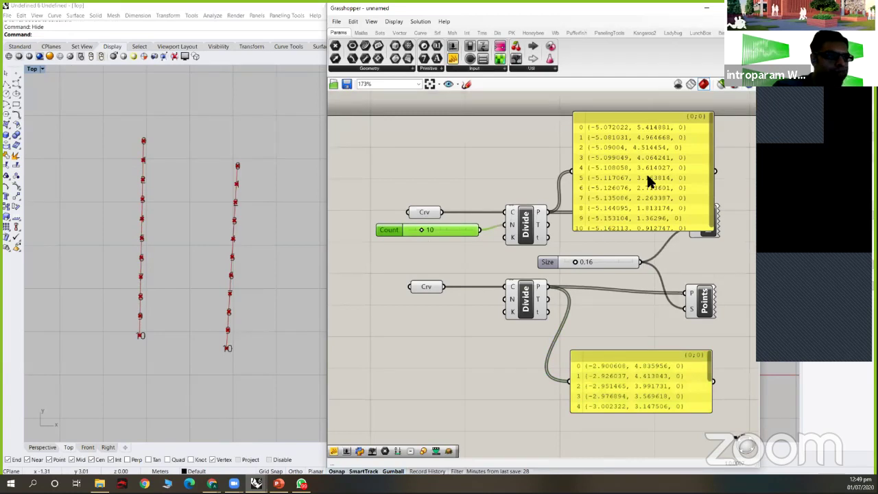
Step: Resize both coordinates panels so that each shows its full list of points, from index 0 to 10
{"action": "left_click", "coordinate": [703, 232]}
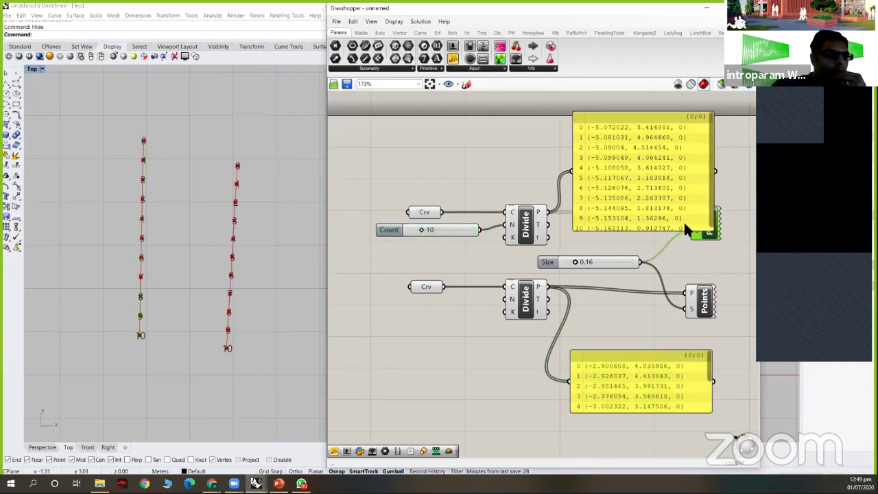
{"action": "mouse_move", "coordinate": [686, 231]}
{"action": "left_mouse_down"}
{"action": "mouse_move", "coordinate": [684, 257]}
{"action": "mouse_move", "coordinate": [683, 243]}
{"action": "left_mouse_up"}
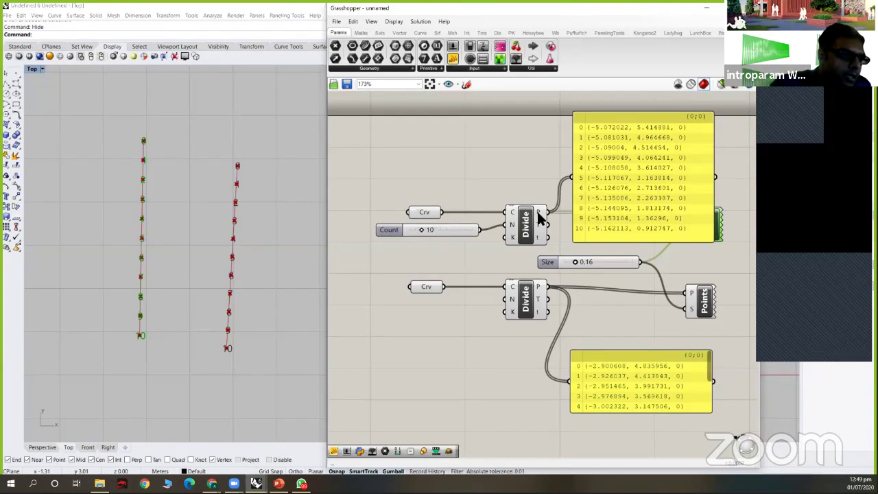
{"action": "right_click_drag", "start_coordinate": [608, 384], "coordinate": [564, 355]}
{"action": "left_click_drag", "start_coordinate": [568, 377], "coordinate": [570, 421]}
{"action": "right_click_drag", "start_coordinate": [607, 295], "coordinate": [548, 239]}
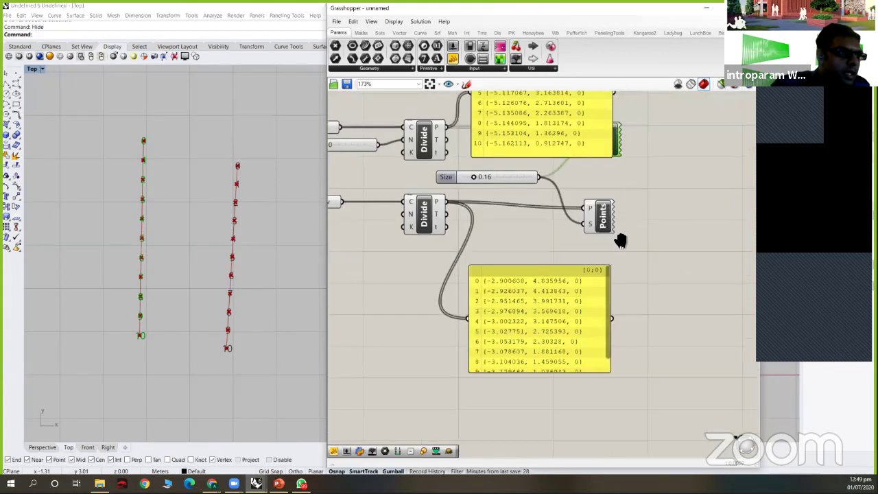
{"action": "scroll", "coordinate": [644, 213], "scroll_direction": "down", "scroll_amount": 2}
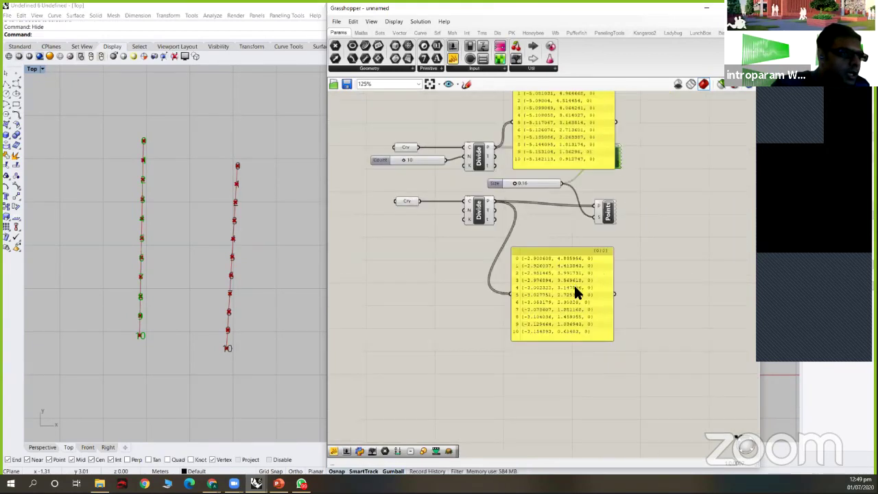
Step: Move both Points list components farther away from the Divide components, clear of the coordinates panels
{"action": "right_click_drag", "start_coordinate": [648, 205], "coordinate": [639, 277]}
{"action": "scroll", "coordinate": [639, 277], "scroll_direction": "up", "scroll_amount": 2}
{"action": "left_click_drag", "start_coordinate": [595, 211], "coordinate": [645, 211]}
{"action": "left_click_drag", "start_coordinate": [581, 296], "coordinate": [629, 277]}
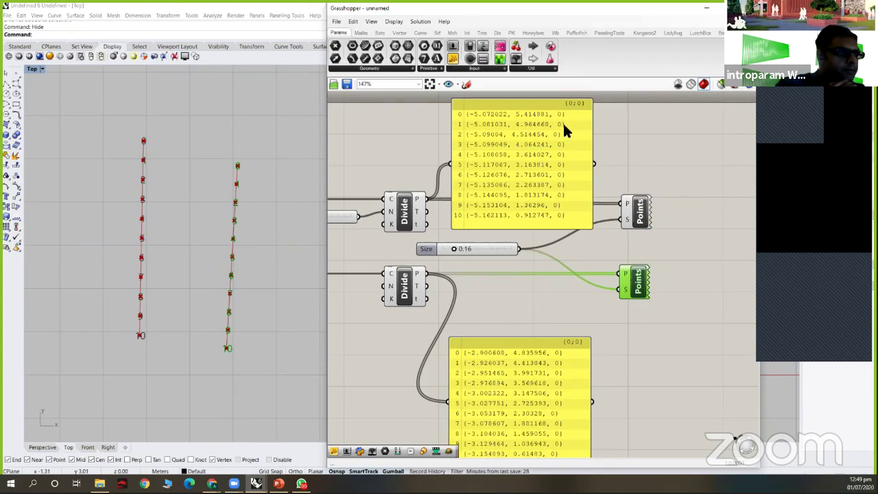
Step: Move the first curve's coordinates panel above its wires and align the upper Points component with the lower one
{"action": "scroll", "coordinate": [562, 119], "scroll_direction": "down", "scroll_amount": 1}
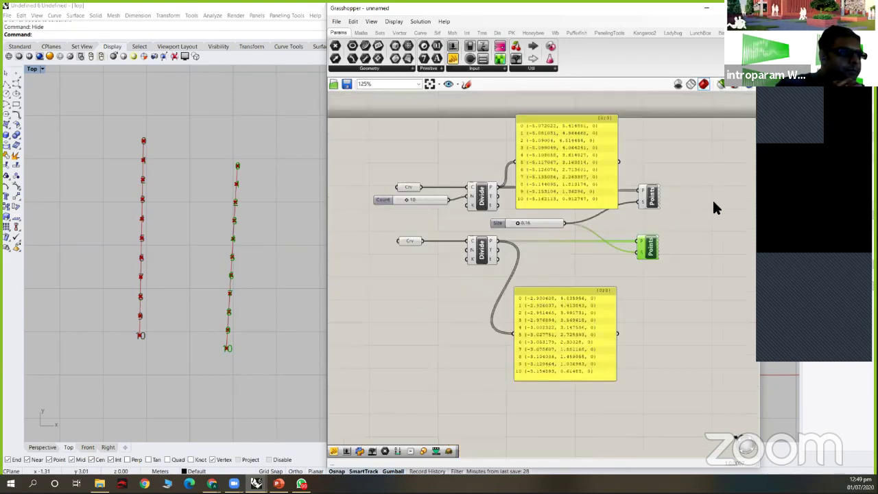
{"action": "right_click_drag", "start_coordinate": [629, 181], "coordinate": [612, 173]}
{"action": "left_click_drag", "start_coordinate": [590, 164], "coordinate": [593, 120]}
{"action": "left_click", "coordinate": [635, 189]}
{"action": "left_click_drag", "start_coordinate": [634, 189], "coordinate": [632, 185]}
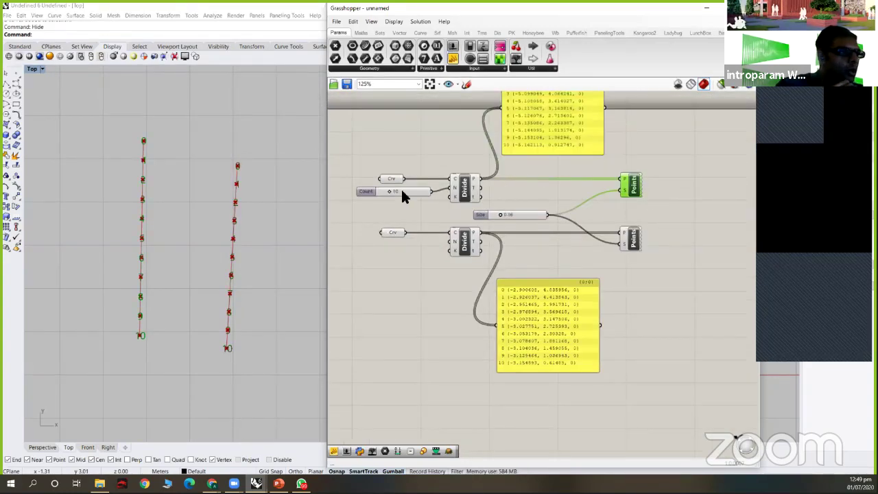
{"action": "scroll", "coordinate": [150, 145], "scroll_direction": "up", "scroll_amount": 1}
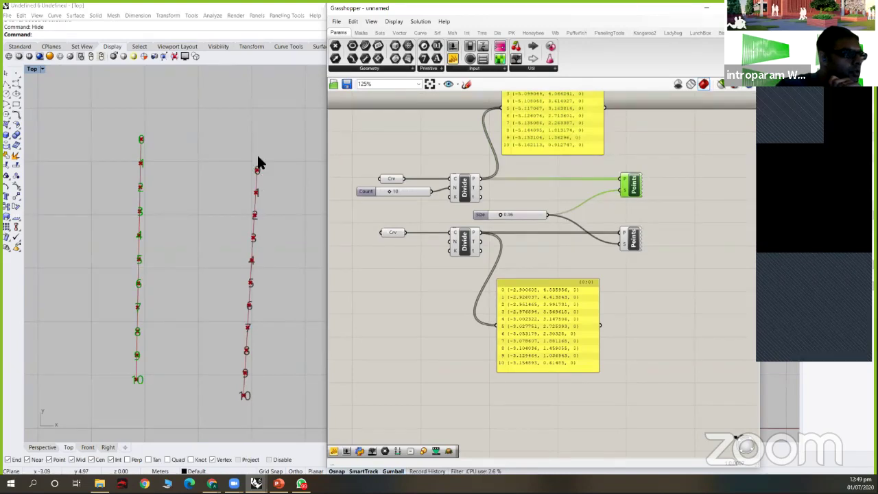
{"action": "double_click", "coordinate": [704, 223]}
{"action": "type", "text": "l"}
{"action": "key", "text": "Escape"}
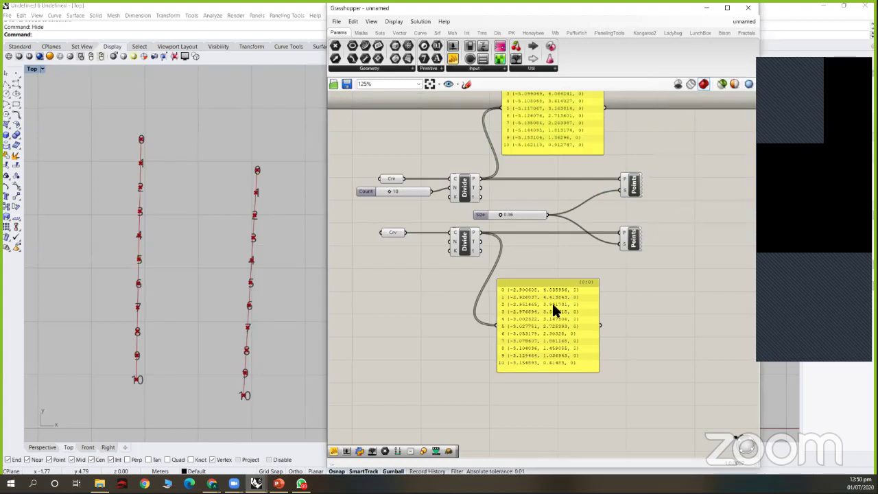
Step: Align the second curve's coordinates panel beneath the first curve's panel and clear the selection
{"action": "left_click_drag", "start_coordinate": [551, 301], "coordinate": [554, 299]}
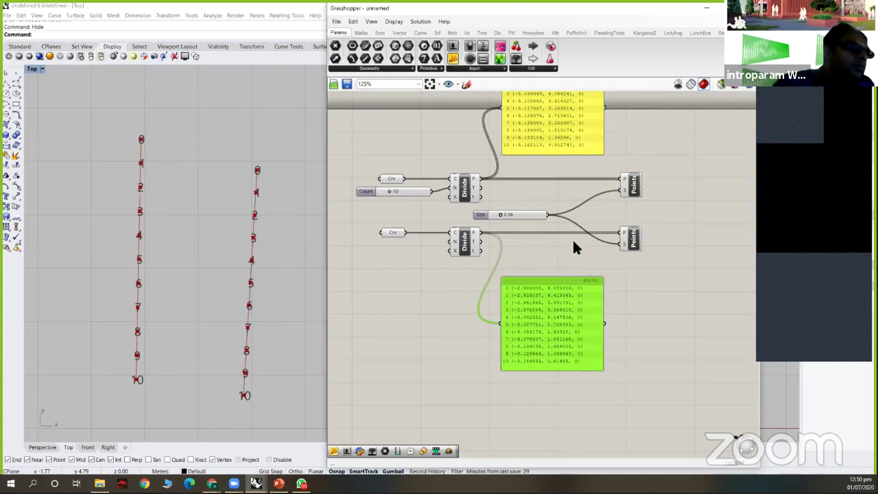
{"action": "right_click_drag", "start_coordinate": [552, 160], "coordinate": [555, 161]}
{"action": "right_click_drag", "start_coordinate": [476, 110], "coordinate": [482, 138]}
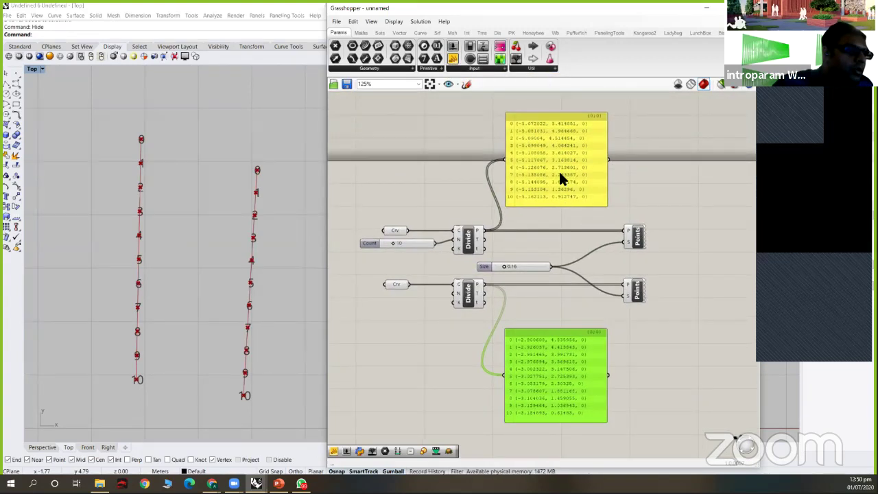
{"action": "left_click_drag", "start_coordinate": [484, 230], "coordinate": [509, 158]}
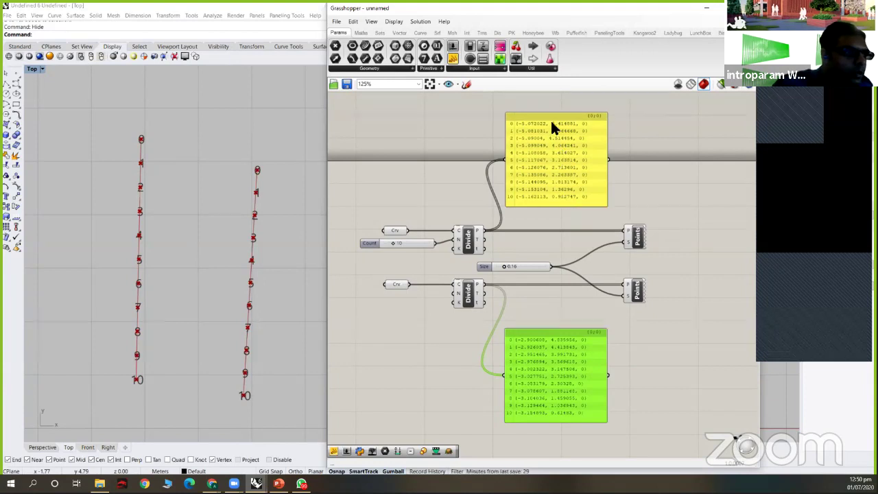
{"action": "left_click", "coordinate": [569, 233]}
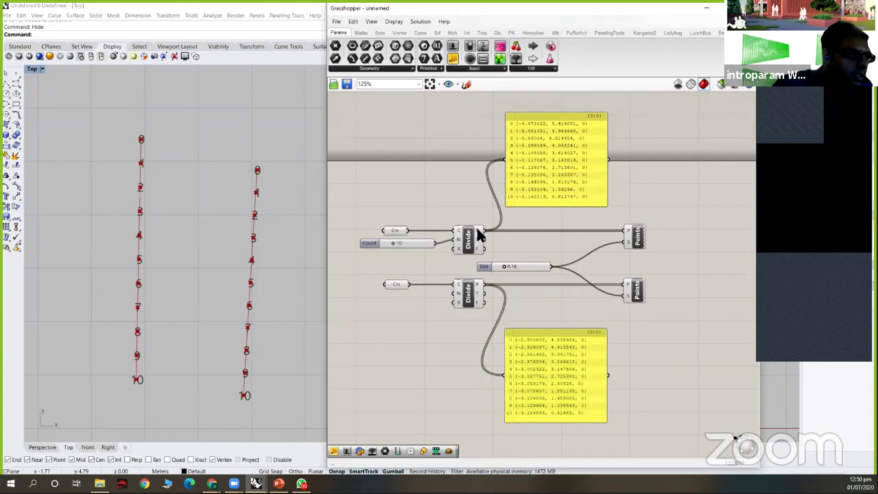
Step: Examine the indexed coordinates and branch paths in both panels against the numbered division points on the two curves
{"action": "mouse_move", "coordinate": [478, 232]}
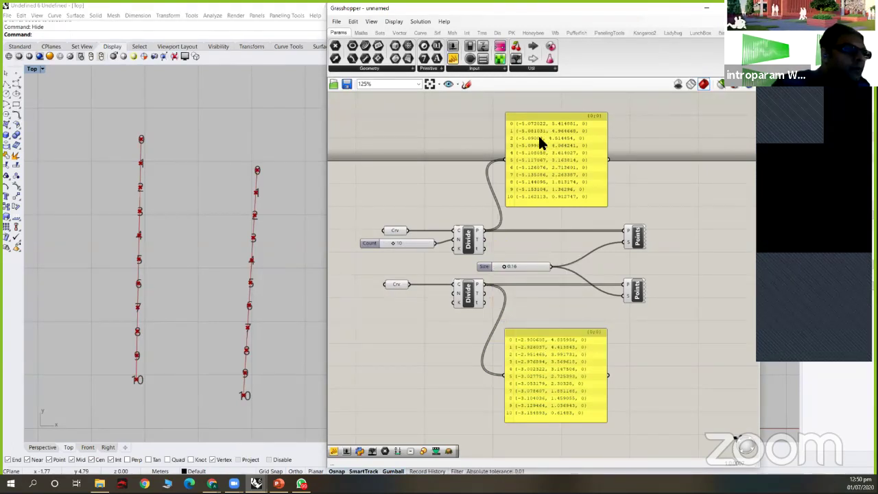
{"action": "scroll", "coordinate": [533, 130], "scroll_direction": "up", "scroll_amount": 1}
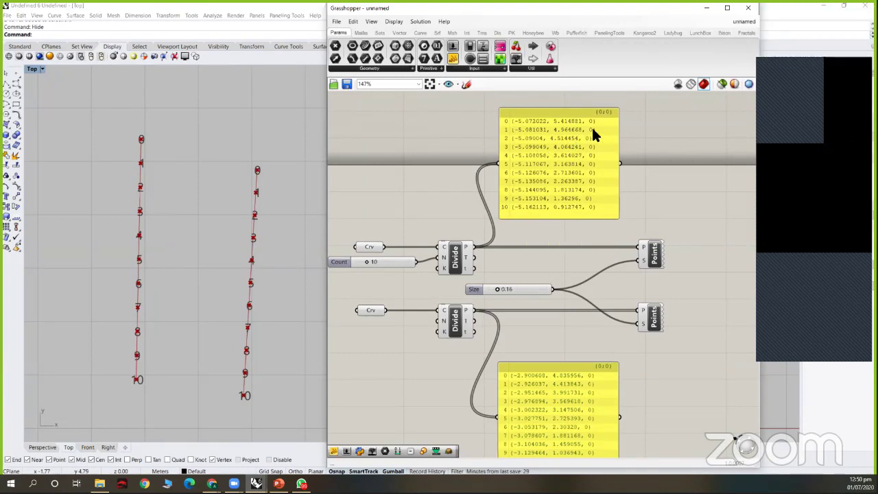
{"action": "scroll", "coordinate": [594, 135], "scroll_direction": "down", "scroll_amount": 1}
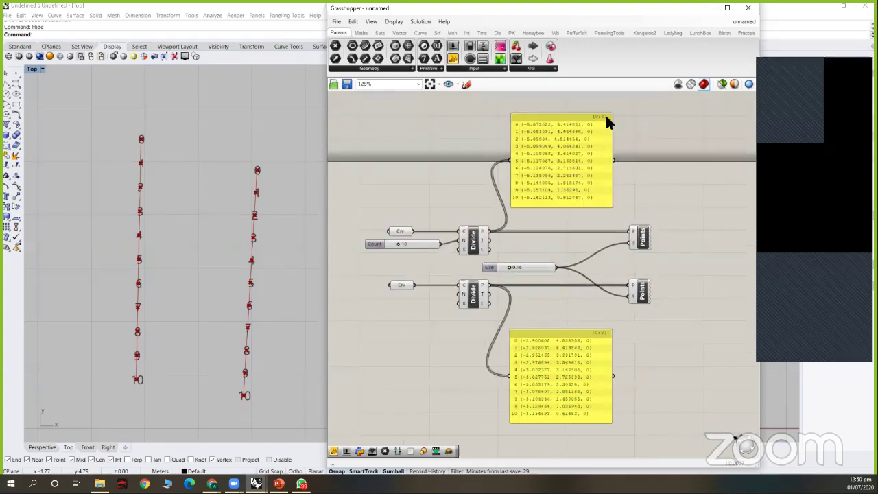
{"action": "left_click_drag", "start_coordinate": [600, 132], "coordinate": [603, 135]}
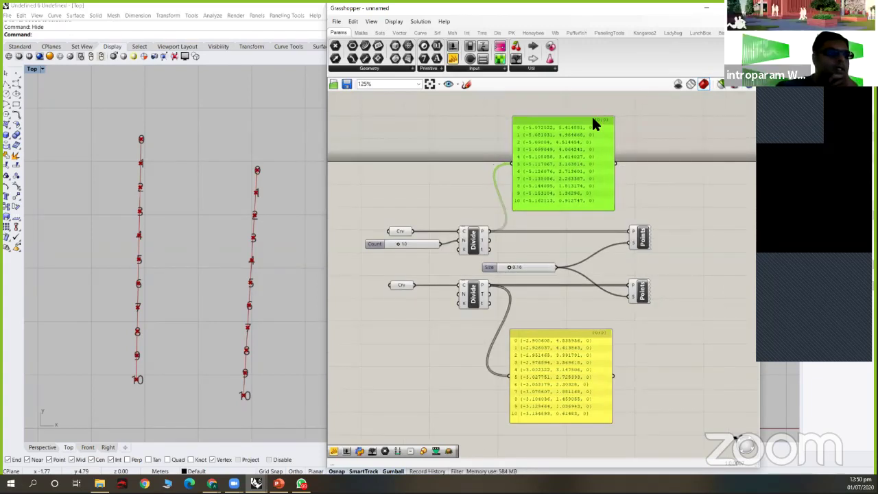
{"action": "scroll", "coordinate": [597, 125], "scroll_direction": "up", "scroll_amount": 1}
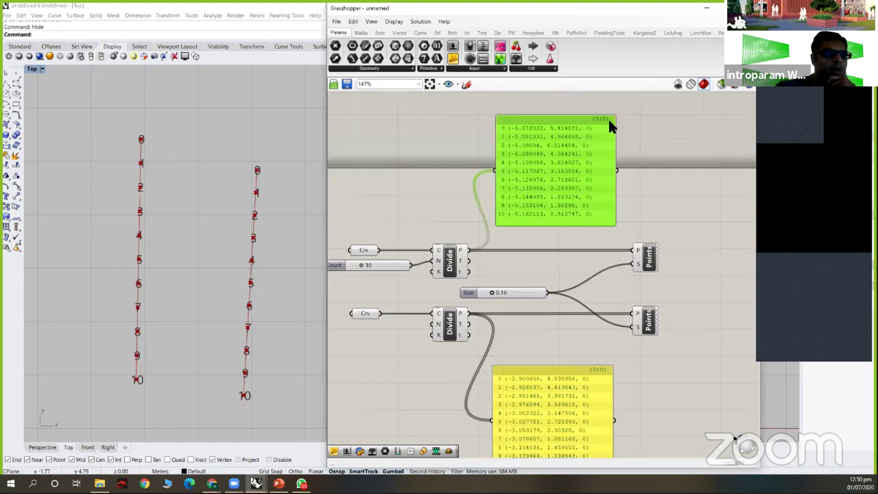
{"action": "scroll", "coordinate": [608, 124], "scroll_direction": "up", "scroll_amount": 3}
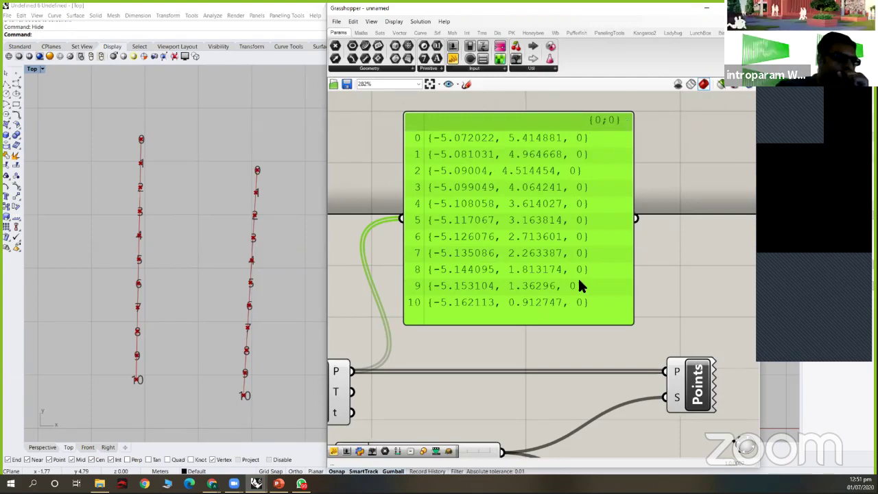
{"action": "scroll", "coordinate": [579, 172], "scroll_direction": "down", "scroll_amount": 2}
{"action": "right_click_drag", "start_coordinate": [561, 339], "coordinate": [562, 175]}
{"action": "scroll", "coordinate": [582, 326], "scroll_direction": "down", "scroll_amount": 1}
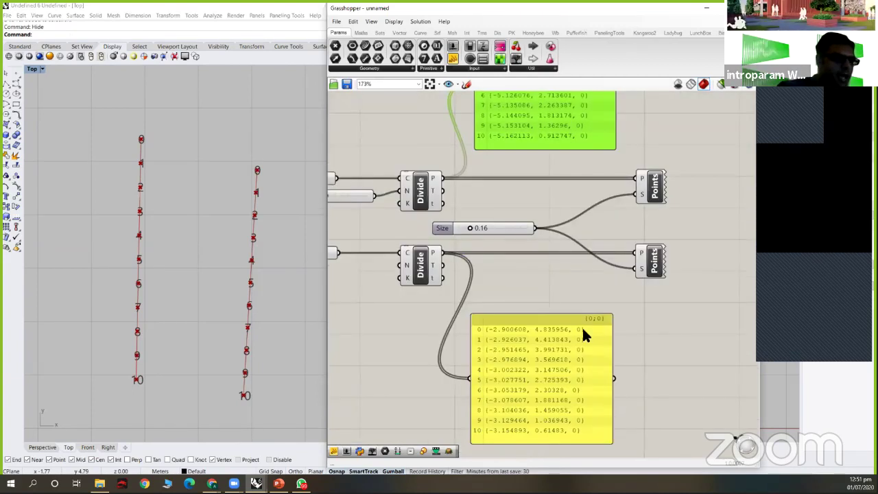
{"action": "scroll", "coordinate": [573, 320], "scroll_direction": "up", "scroll_amount": 1}
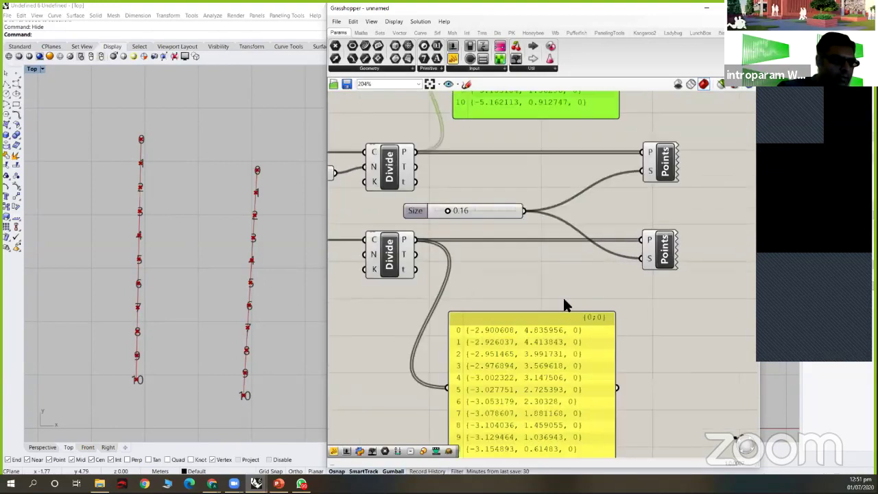
{"action": "scroll", "coordinate": [591, 316], "scroll_direction": "up", "scroll_amount": 4}
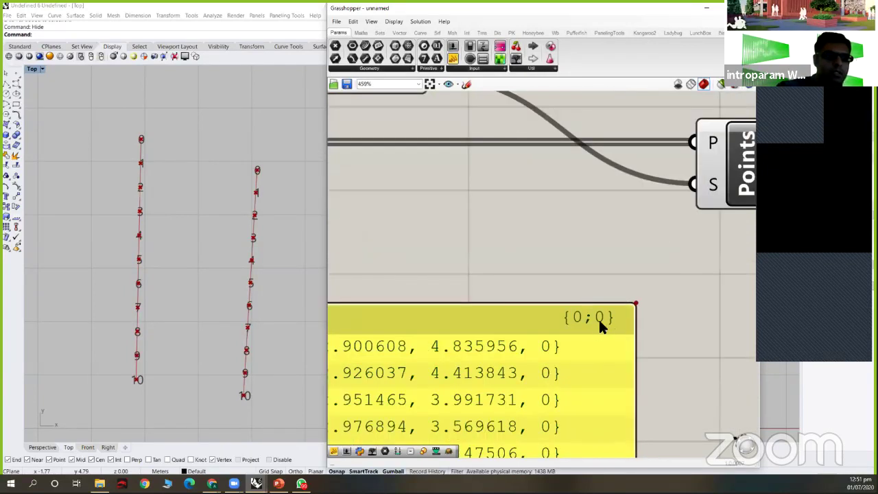
{"action": "scroll", "coordinate": [601, 267], "scroll_direction": "down", "scroll_amount": 5}
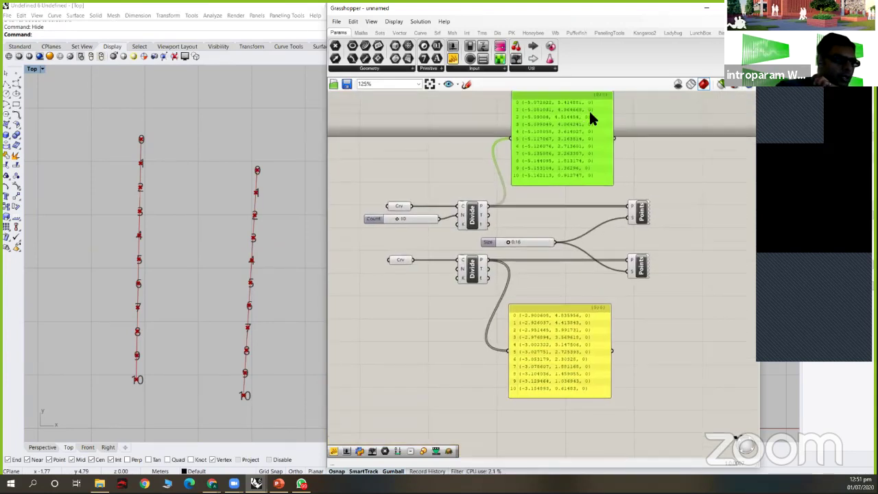
{"action": "scroll", "coordinate": [518, 115], "scroll_direction": "up", "scroll_amount": 2}
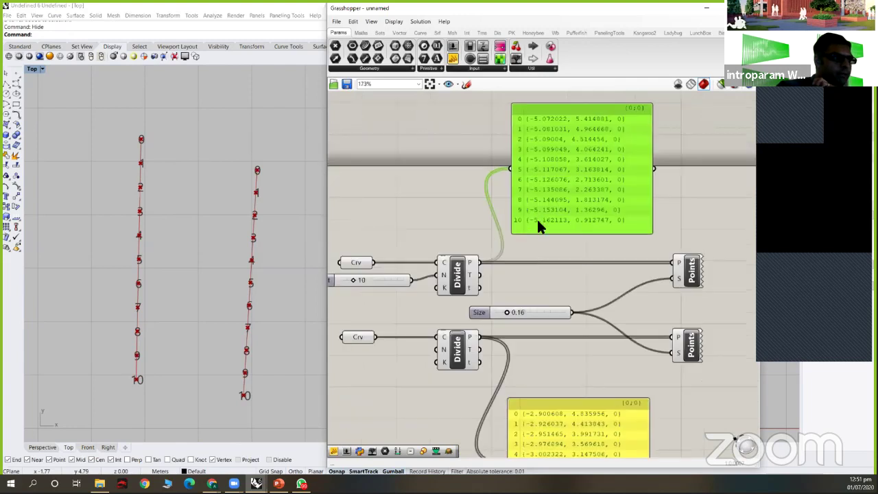
{"action": "scroll", "coordinate": [533, 155], "scroll_direction": "up", "scroll_amount": 1}
{"action": "scroll", "coordinate": [534, 274], "scroll_direction": "down", "scroll_amount": 2}
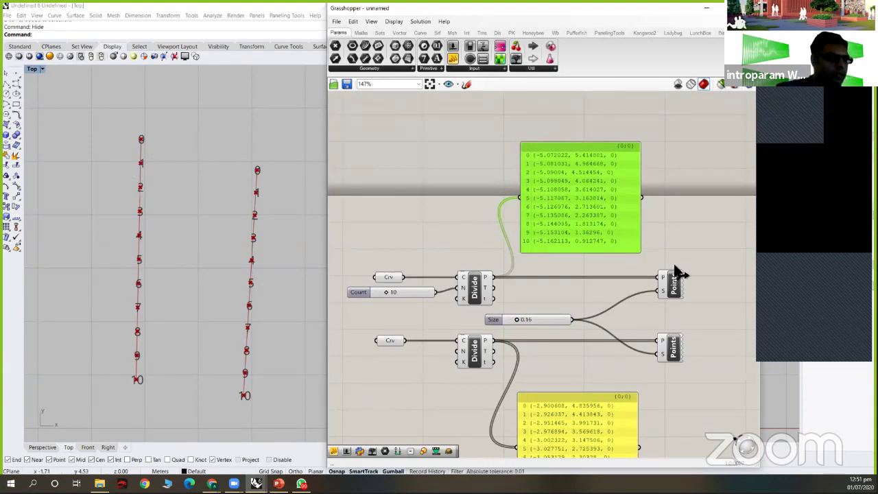
{"action": "right_click_drag", "start_coordinate": [609, 194], "coordinate": [613, 153]}
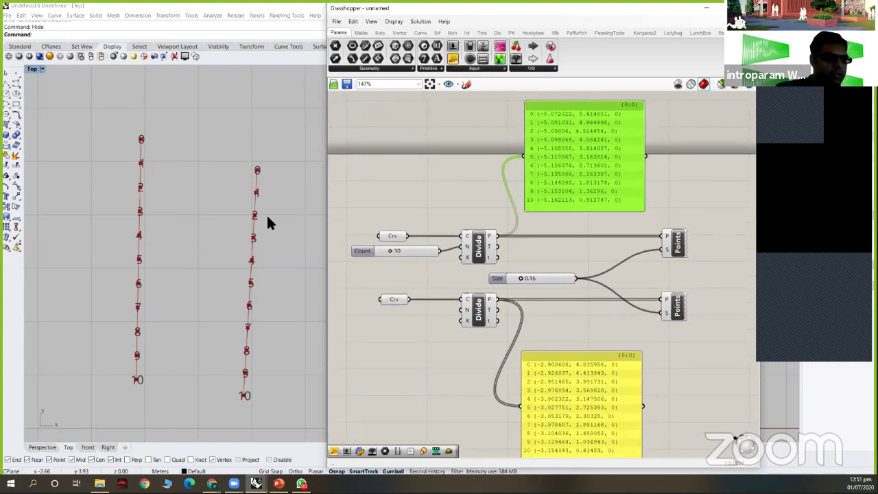
{"action": "scroll", "coordinate": [594, 202], "scroll_direction": "down", "scroll_amount": 1}
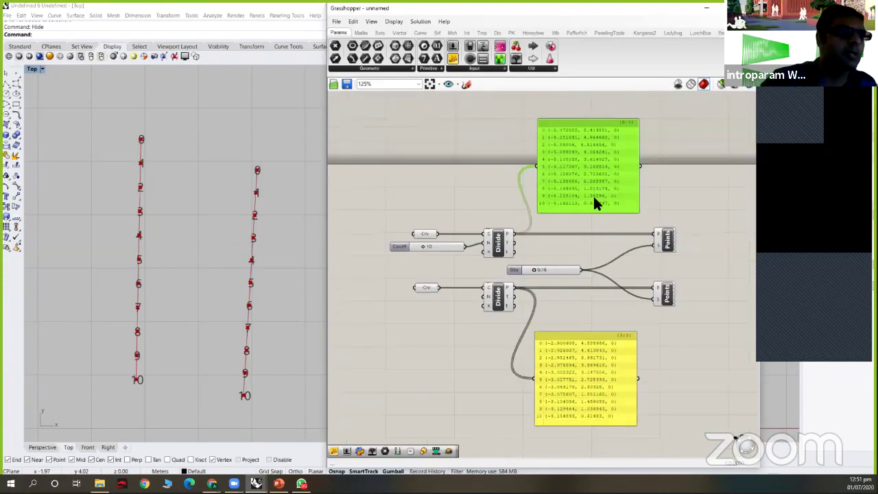
{"action": "scroll", "coordinate": [593, 201], "scroll_direction": "right", "scroll_amount": 2}
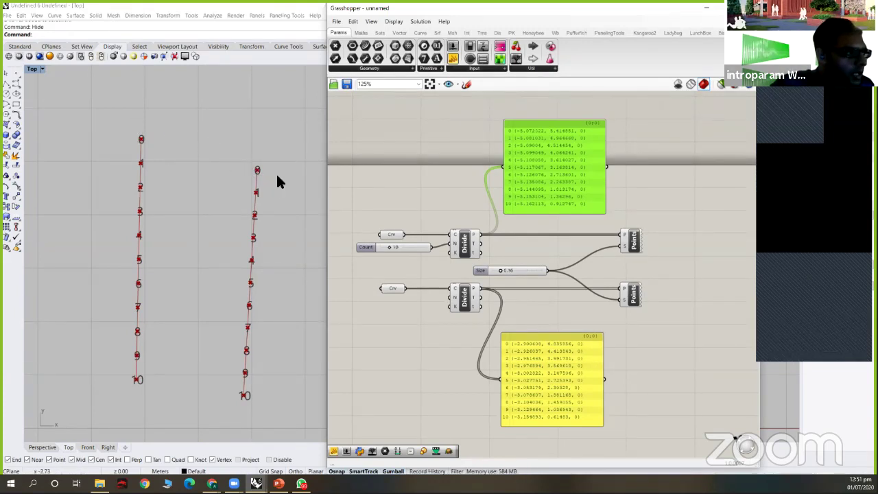
{"action": "double_click", "coordinate": [675, 260]}
{"action": "type", "text": "line"}
{"action": "key", "text": "Return"}
{"action": "key", "text": "Delete"}
Step: Add a two-point Line component beyond the Points lists and connect the first curve's division points to its start point A
{"action": "double_click", "coordinate": [675, 259]}
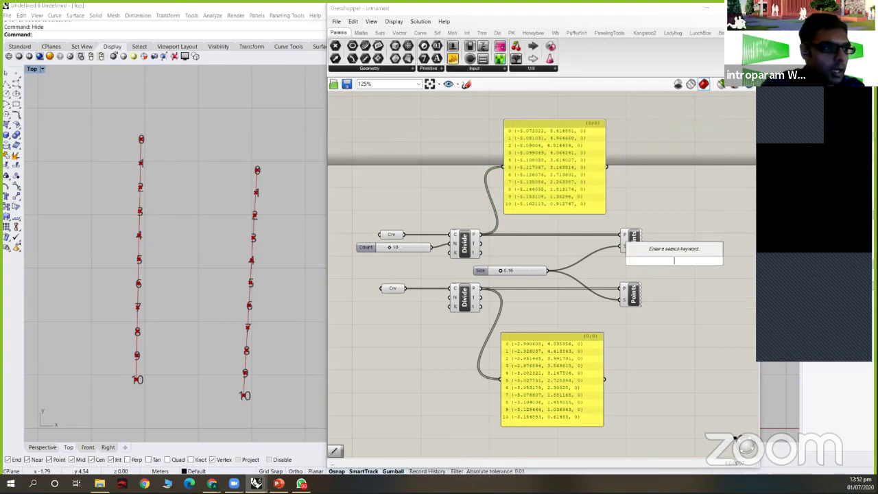
{"action": "type", "text": "line"}
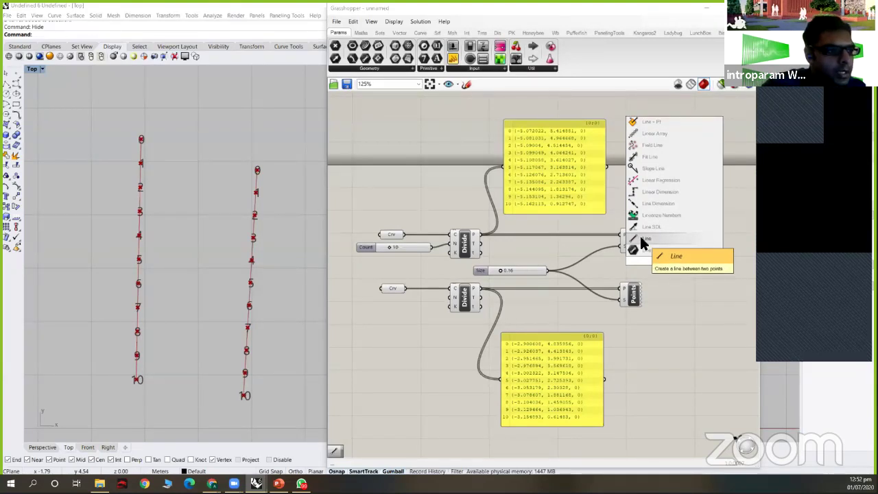
{"action": "left_click", "coordinate": [675, 268]}
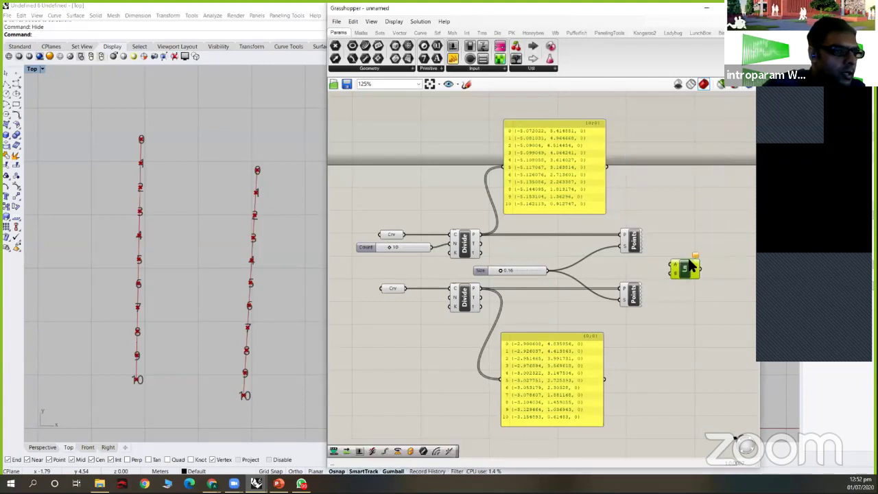
{"action": "scroll", "coordinate": [691, 268], "scroll_direction": "up", "scroll_amount": 3}
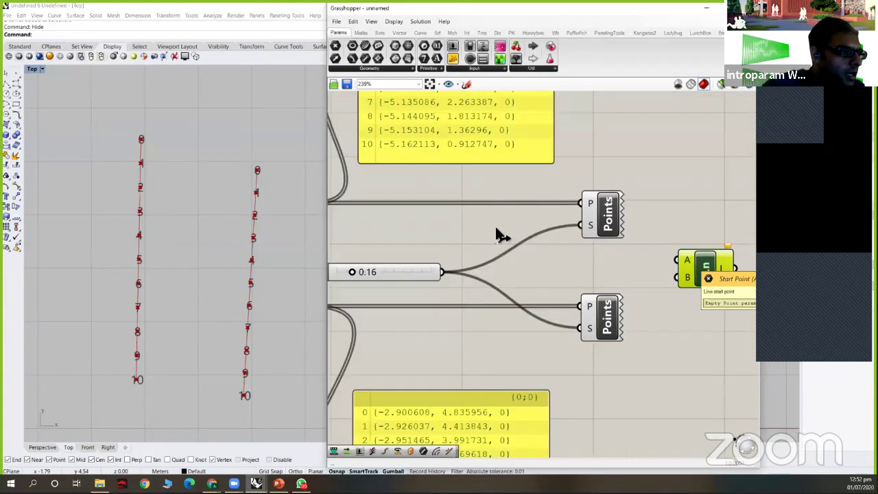
{"action": "scroll", "coordinate": [694, 251], "scroll_direction": "down", "scroll_amount": 3}
{"action": "left_click_drag", "start_coordinate": [497, 226], "coordinate": [685, 256]}
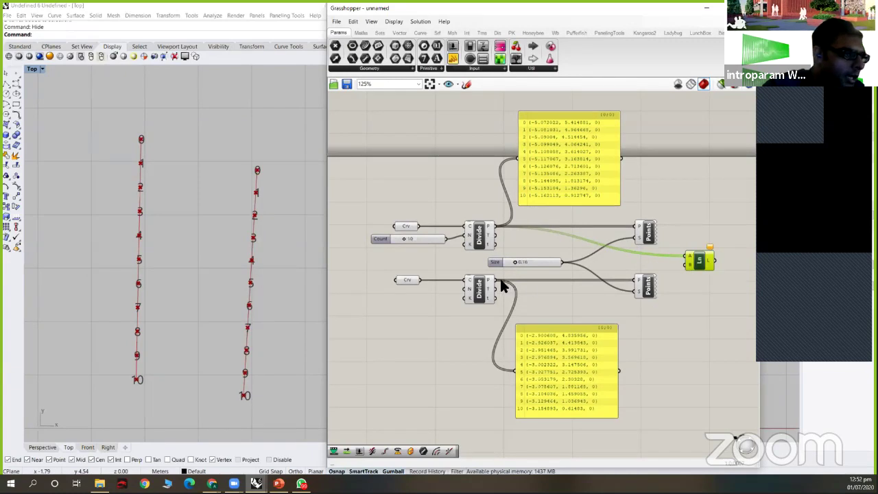
Step: Connect the second curve's division points to the Line component's end point B
{"action": "left_click_drag", "start_coordinate": [492, 281], "coordinate": [688, 266]}
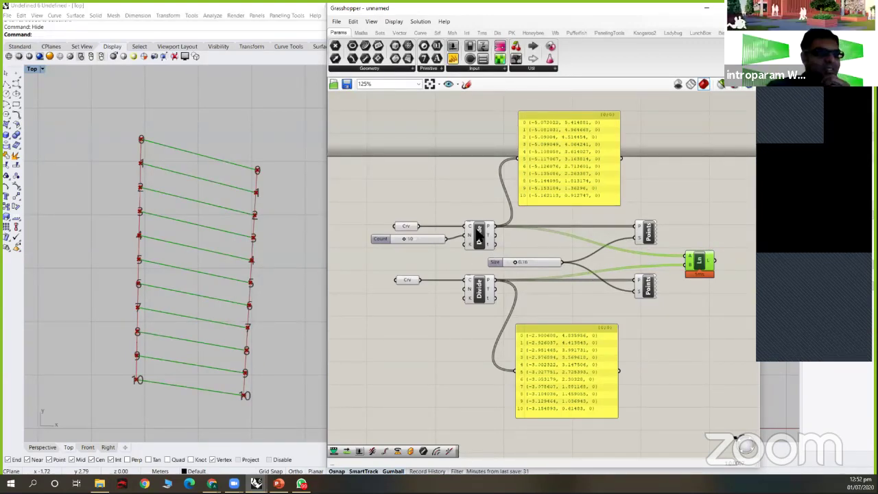
{"action": "right_click_drag", "start_coordinate": [666, 213], "coordinate": [649, 192]}
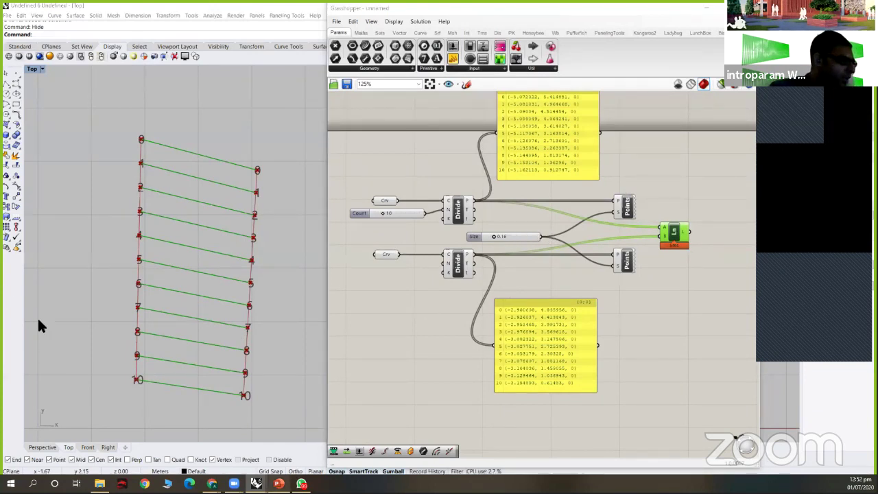
Step: Switch to PowerPoint, review the Grasshopper Data Tree and "Data Matching With divide crvs" slides, and return to Grasshopper
{"action": "key", "text": "alt+Tab"}
{"action": "key", "text": "Down"}
{"action": "key", "text": "Down"}
{"action": "key", "text": "Down"}
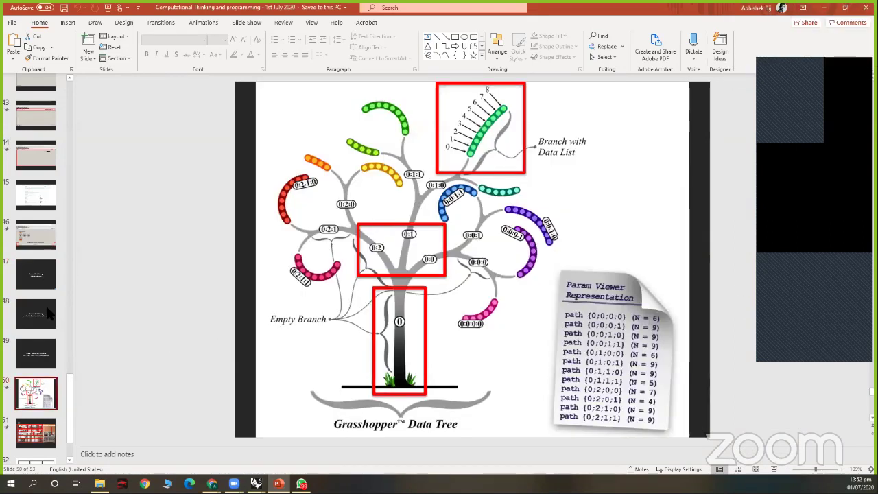
{"action": "left_click", "coordinate": [48, 286]}
{"action": "left_click", "coordinate": [46, 304]}
{"action": "left_click", "coordinate": [43, 280]}
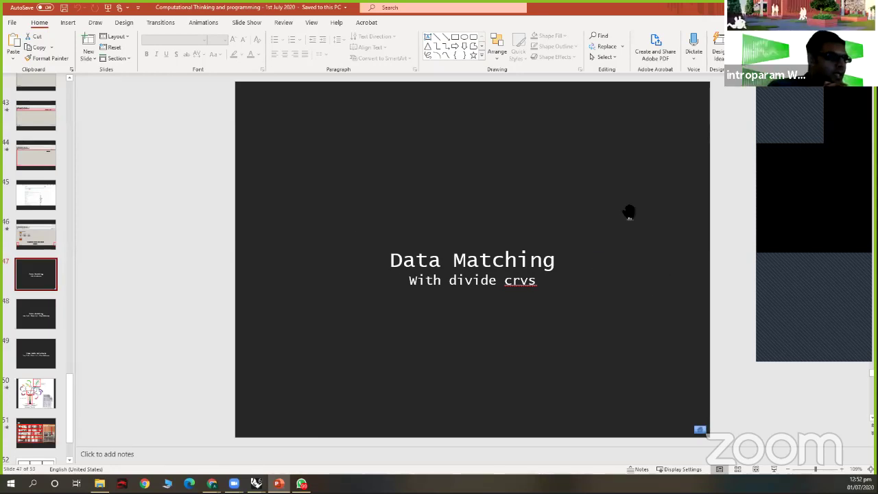
{"action": "key", "text": "alt+Tab"}
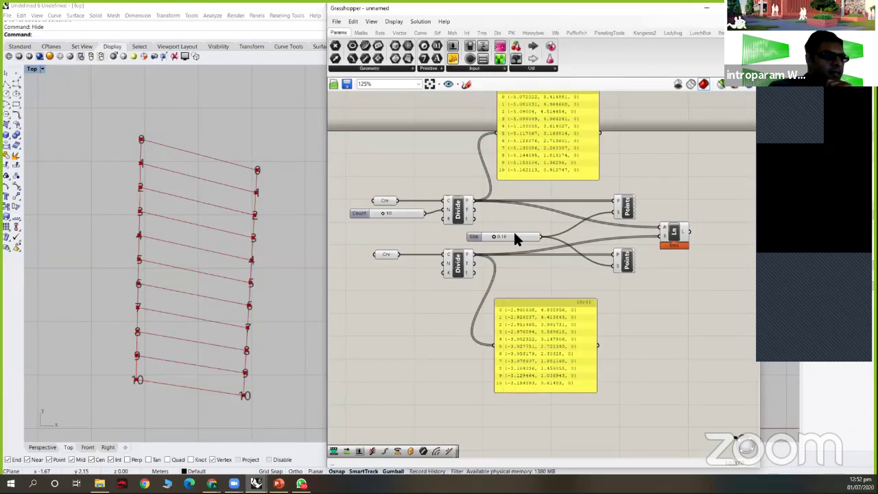
Step: Shift the Size slider slightly up and toward the Points components, between the two Divide components
{"action": "scroll", "coordinate": [493, 234], "scroll_direction": "up", "scroll_amount": 1}
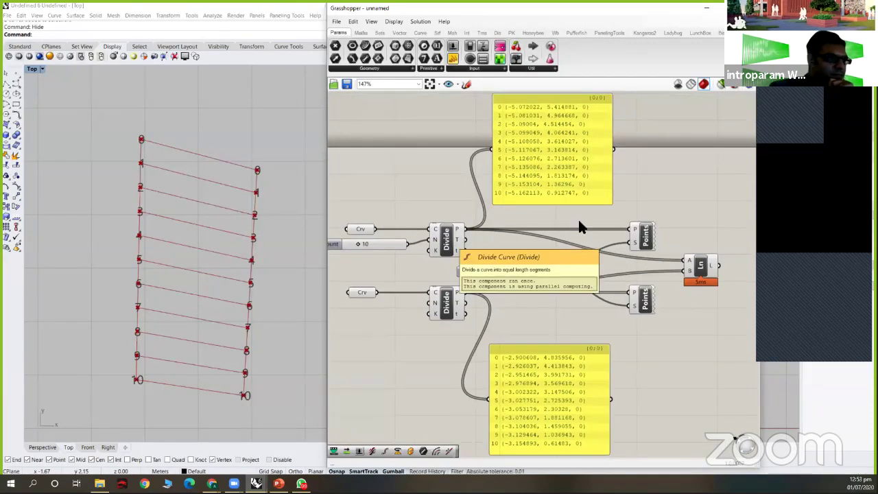
{"action": "right_click_drag", "start_coordinate": [663, 203], "coordinate": [661, 204]}
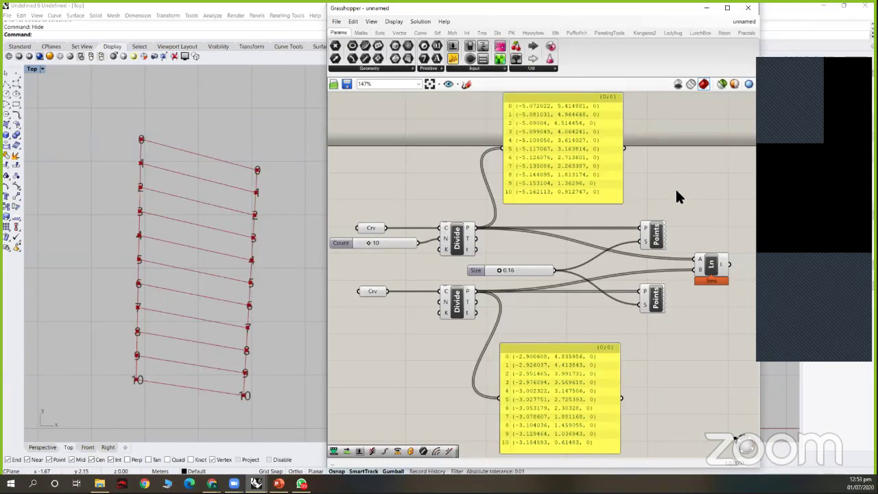
{"action": "left_click", "coordinate": [570, 157]}
{"action": "right_click_drag", "start_coordinate": [473, 234], "coordinate": [509, 230]}
{"action": "left_click_drag", "start_coordinate": [356, 203], "coordinate": [527, 253]}
{"action": "left_click", "coordinate": [554, 242]}
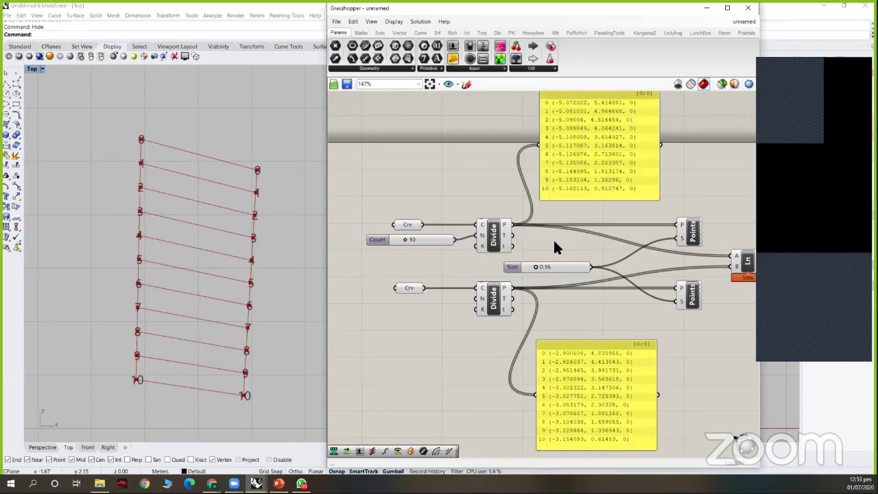
{"action": "right_click_drag", "start_coordinate": [563, 231], "coordinate": [540, 220]}
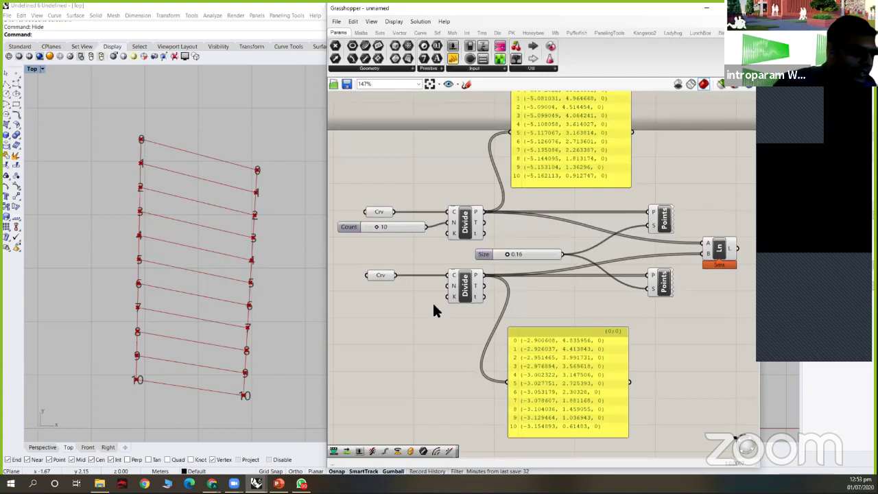
{"action": "right_click_drag", "start_coordinate": [607, 183], "coordinate": [606, 194]}
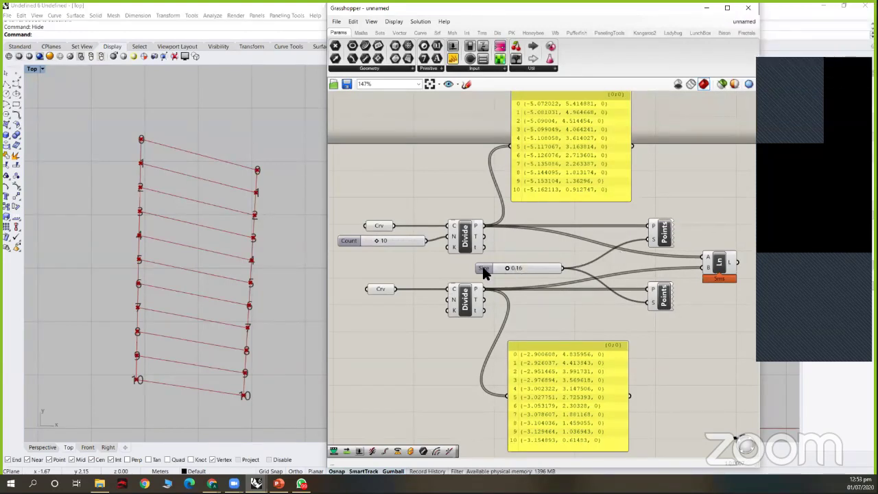
{"action": "left_click_drag", "start_coordinate": [484, 269], "coordinate": [490, 266]}
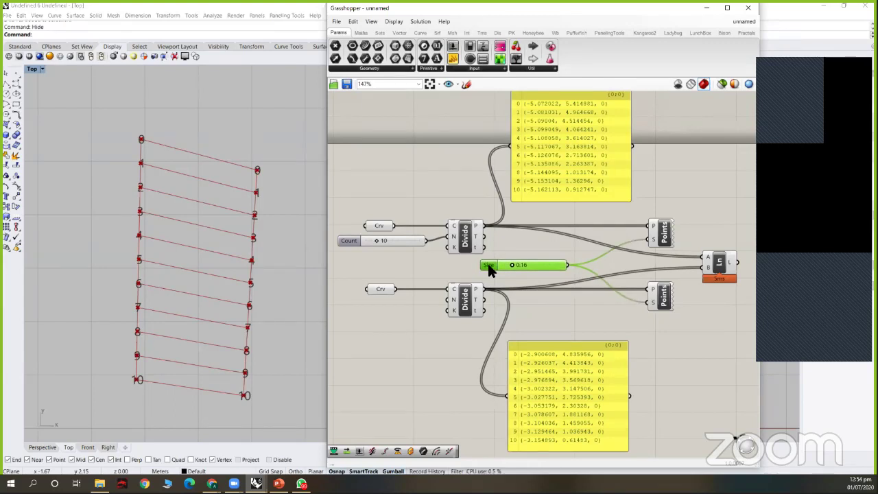
Step: Add another two-point Line component above the existing one and delete it again
{"action": "double_click", "coordinate": [713, 230]}
{"action": "type", "text": "line"}
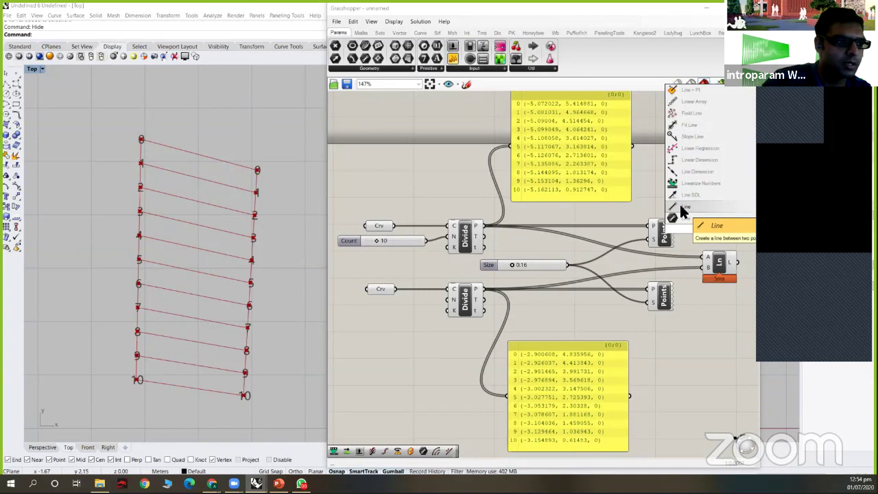
{"action": "left_click", "coordinate": [720, 236]}
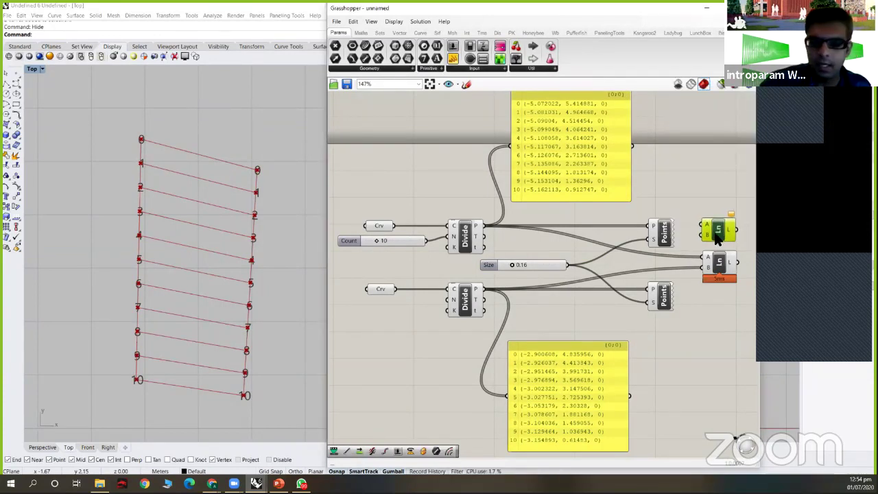
{"action": "key", "text": "Delete"}
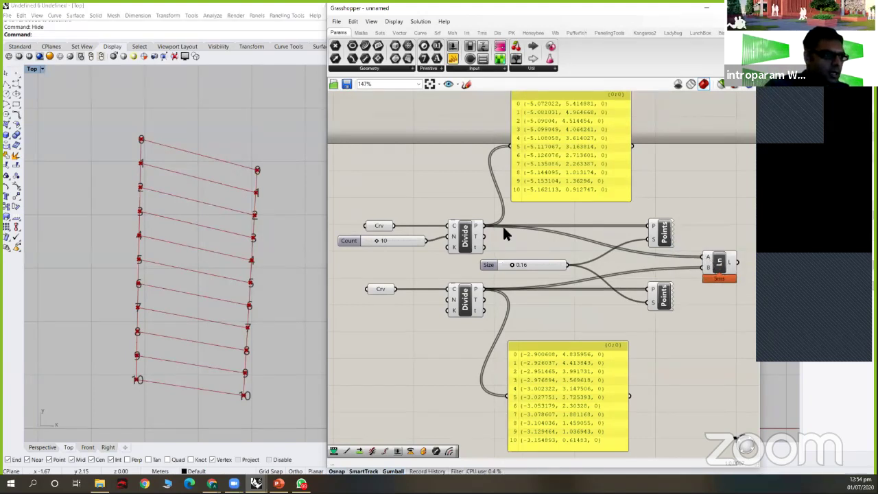
Step: Rewire the first curve's division points to Line input A, lower the Line component slightly, and clear the selection
{"action": "left_click_drag", "start_coordinate": [483, 226], "coordinate": [703, 257]}
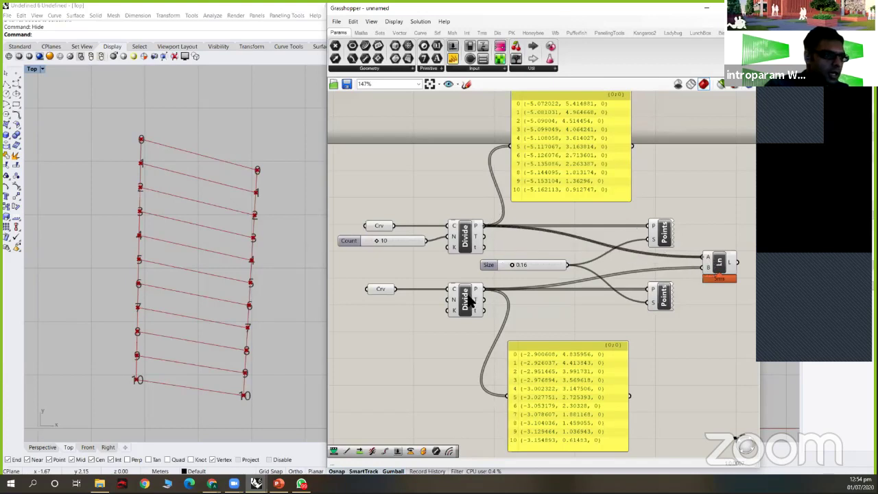
{"action": "left_click", "coordinate": [716, 269]}
{"action": "left_click_drag", "start_coordinate": [716, 269], "coordinate": [715, 274]}
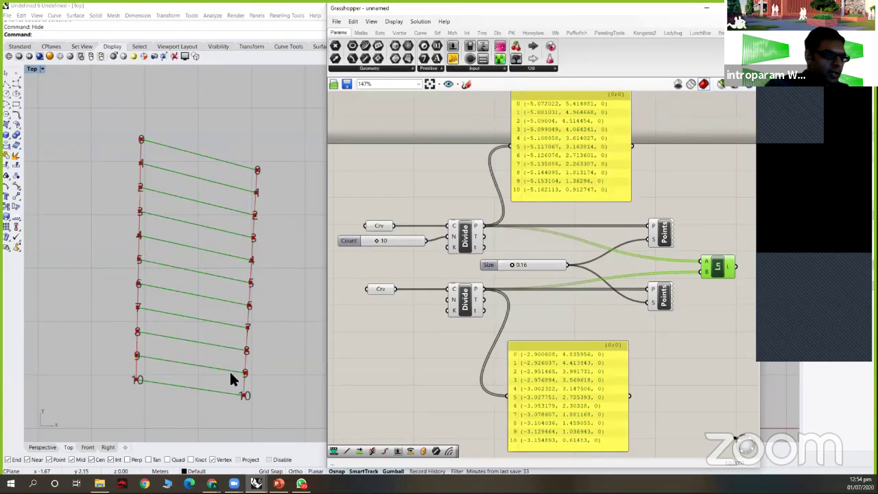
{"action": "left_click", "coordinate": [680, 330]}
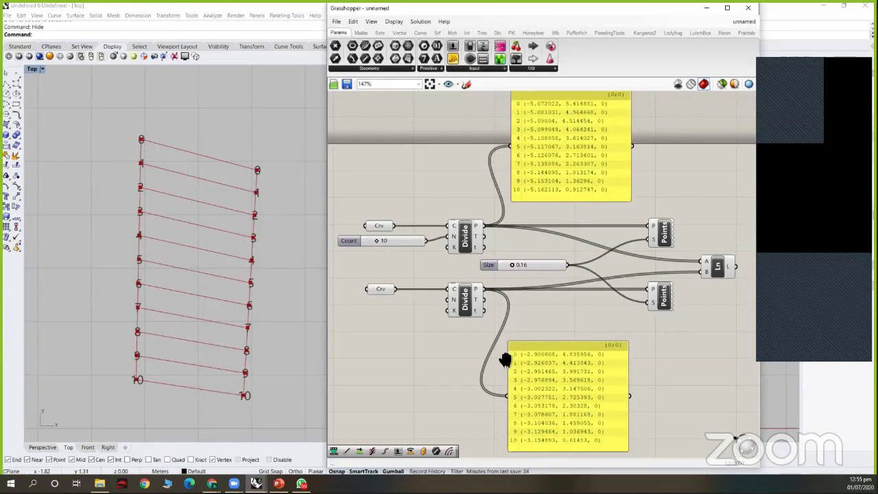
Step: Move the Count slider between the two curve parameters and connect it to the second Divide component's N input as well
{"action": "right_click_drag", "start_coordinate": [453, 358], "coordinate": [532, 355]}
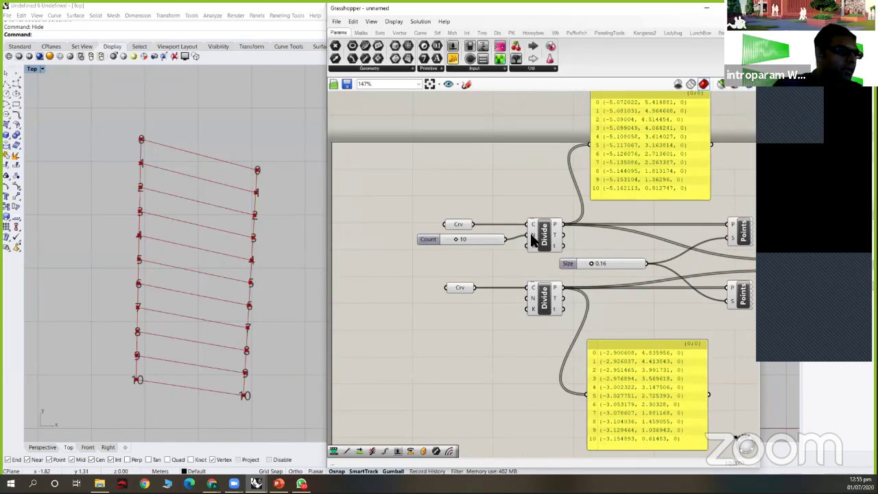
{"action": "left_click_drag", "start_coordinate": [425, 240], "coordinate": [401, 258]}
{"action": "left_click_drag", "start_coordinate": [480, 258], "coordinate": [530, 298]}
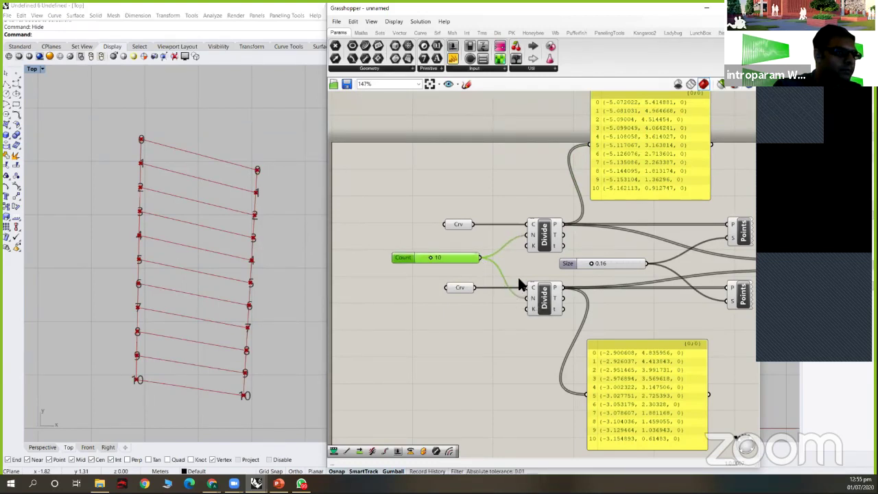
{"action": "left_click_drag", "start_coordinate": [400, 256], "coordinate": [400, 264]}
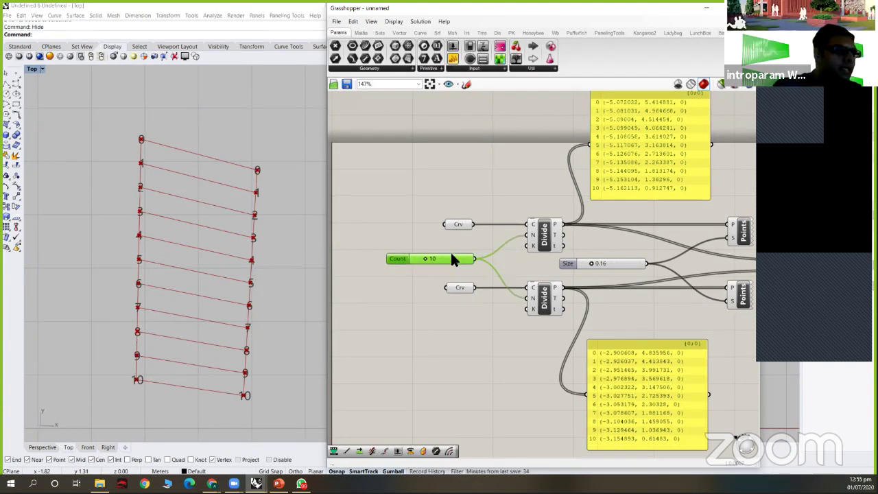
Step: Replace the Count slider with a new slider set to 10, wired to the first Divide's N input and level with it
{"action": "key", "text": "Delete"}
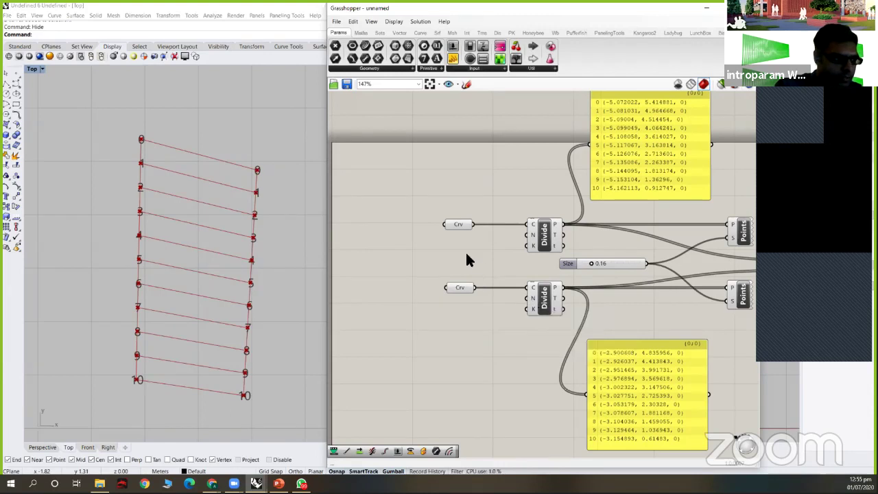
{"action": "double_click", "coordinate": [432, 252]}
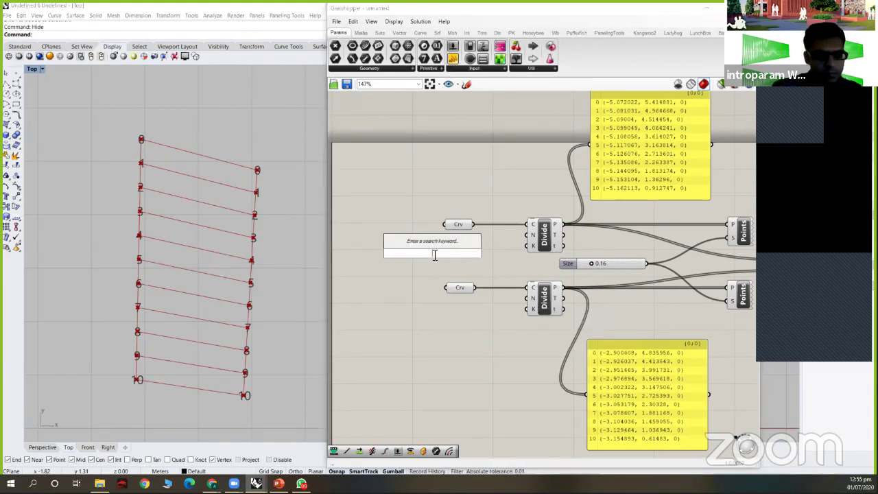
{"action": "type", "text": "10"}
{"action": "key", "text": "Return"}
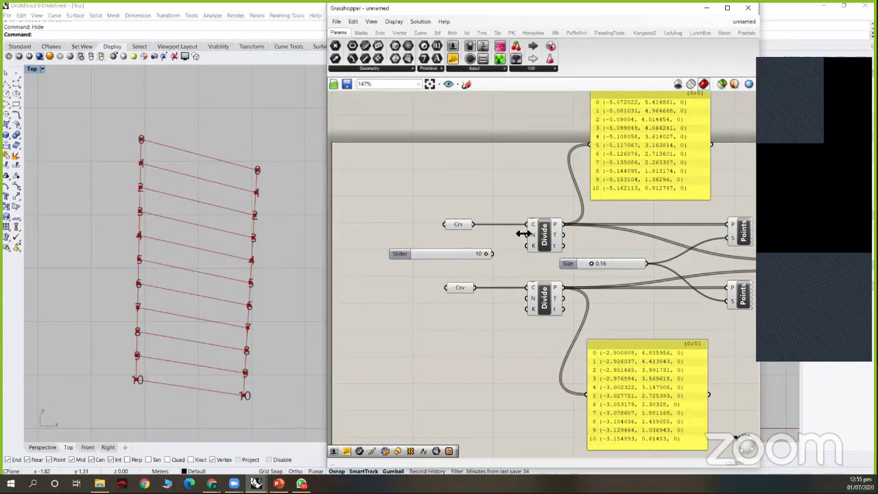
{"action": "left_click_drag", "start_coordinate": [479, 253], "coordinate": [529, 235]}
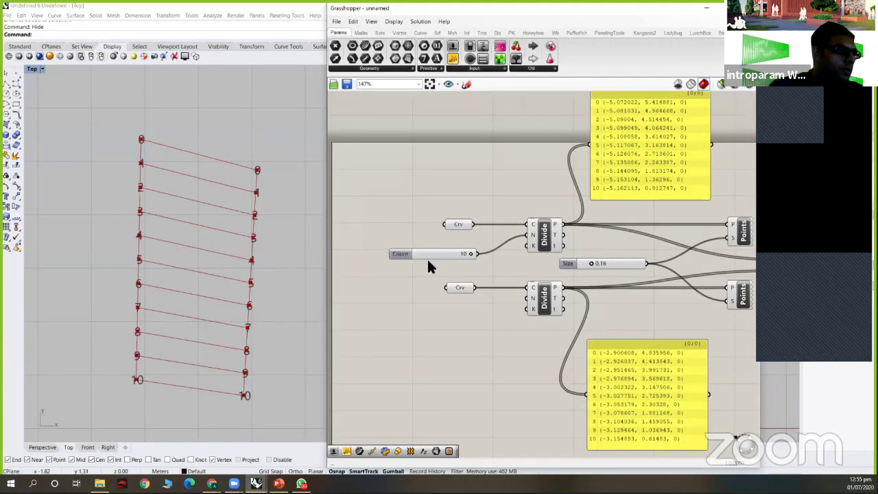
{"action": "left_click_drag", "start_coordinate": [401, 253], "coordinate": [404, 234]}
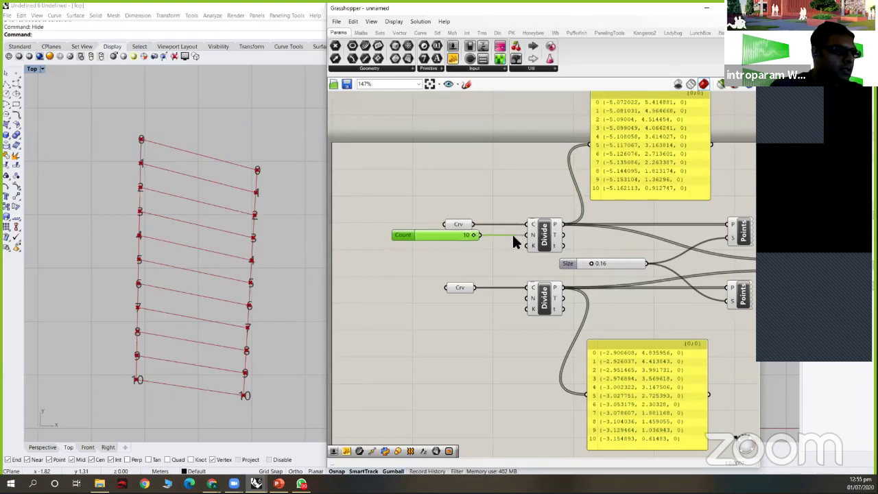
Step: Shift the Line component slightly farther from the two Points components
{"action": "scroll", "coordinate": [525, 229], "scroll_direction": "down", "scroll_amount": 2}
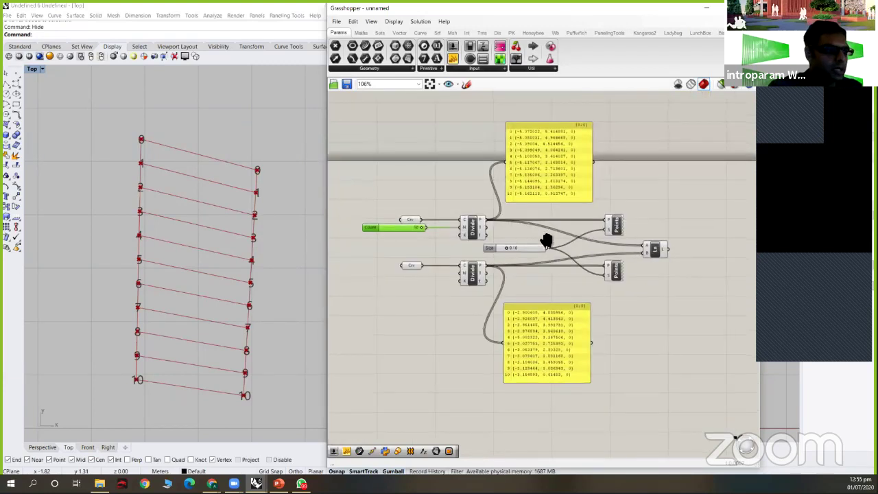
{"action": "scroll", "coordinate": [546, 240], "scroll_direction": "up", "scroll_amount": 2}
{"action": "mouse_move", "coordinate": [531, 240]}
{"action": "right_mouse_down"}
{"action": "mouse_move", "coordinate": [533, 253]}
{"action": "mouse_move", "coordinate": [517, 263]}
{"action": "right_mouse_up"}
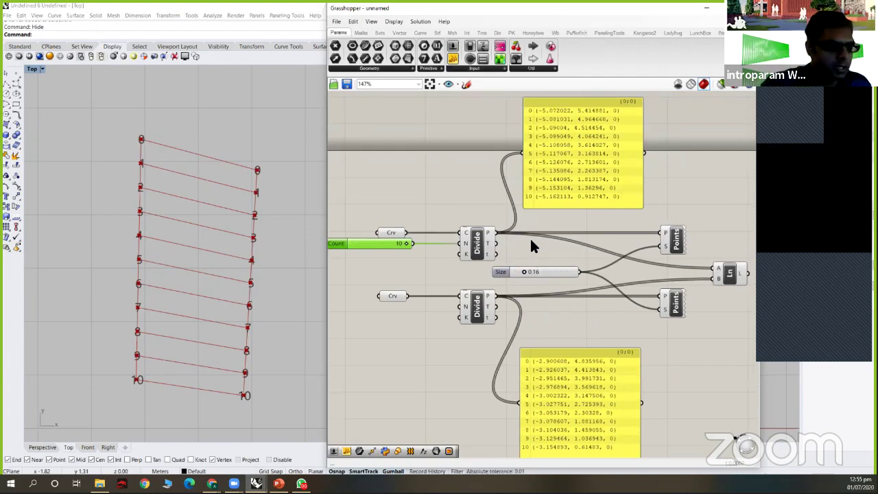
{"action": "scroll", "coordinate": [546, 229], "scroll_direction": "down", "scroll_amount": 1}
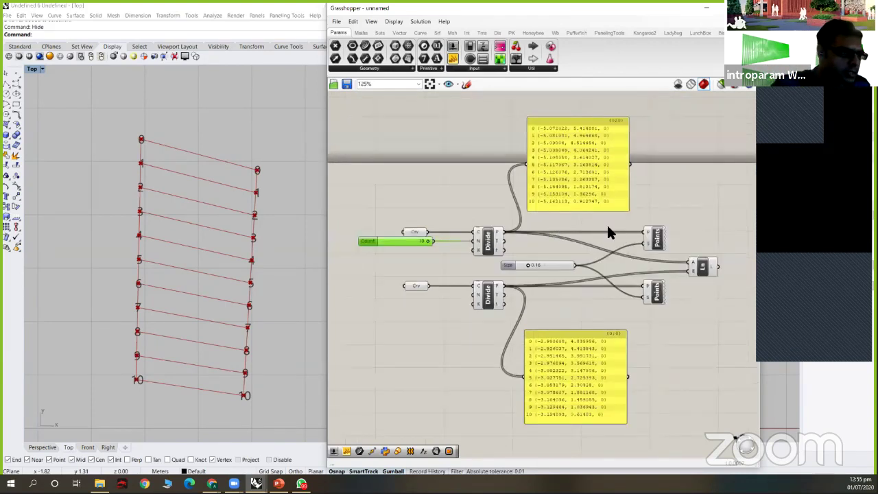
{"action": "left_click", "coordinate": [704, 262]}
{"action": "left_click_drag", "start_coordinate": [703, 258], "coordinate": [705, 261]}
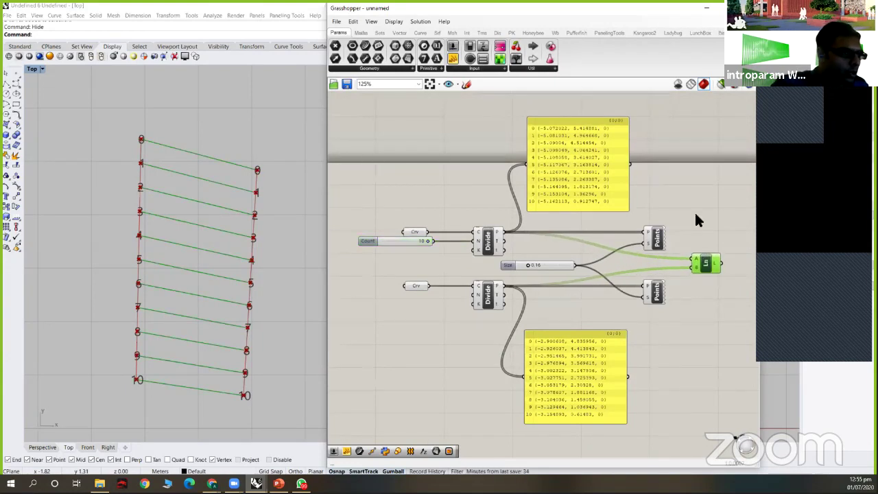
{"action": "right_click_drag", "start_coordinate": [694, 211], "coordinate": [687, 209]}
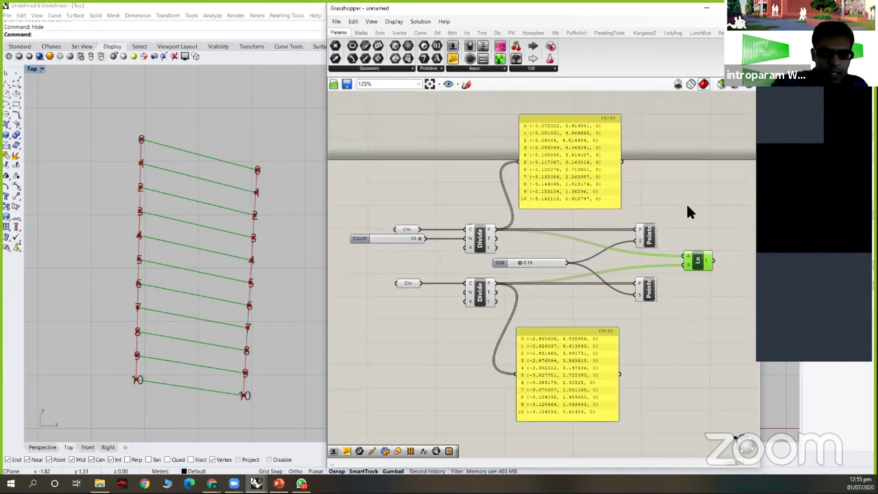
Step: Switch to PowerPoint, view the Data Matching list types and Grasshopper Data Tree slides, and reveal the {0} frame on the bookshelf slide
{"action": "left_click", "coordinate": [302, 483]}
{"action": "key", "text": "alt+Tab"}
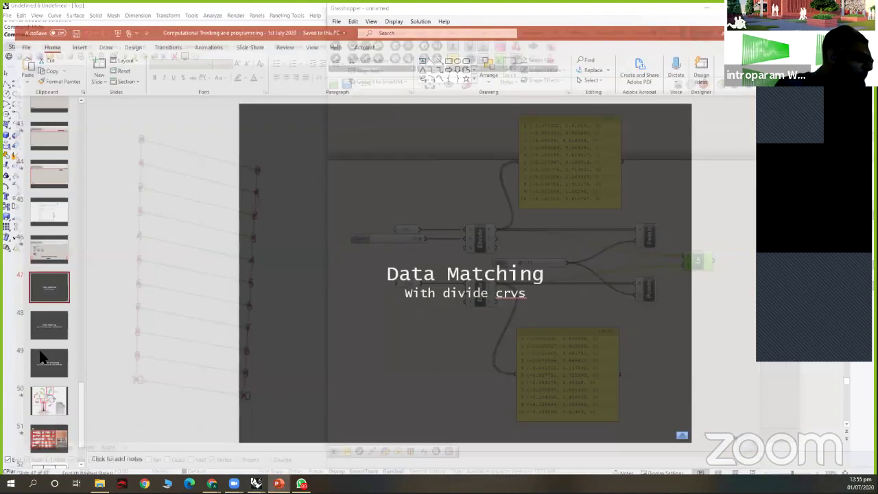
{"action": "left_click", "coordinate": [43, 326]}
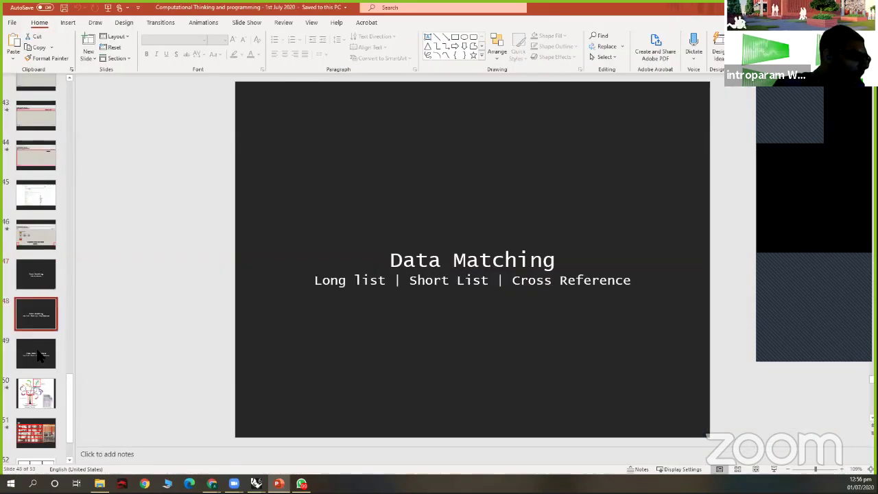
{"action": "left_click", "coordinate": [40, 385]}
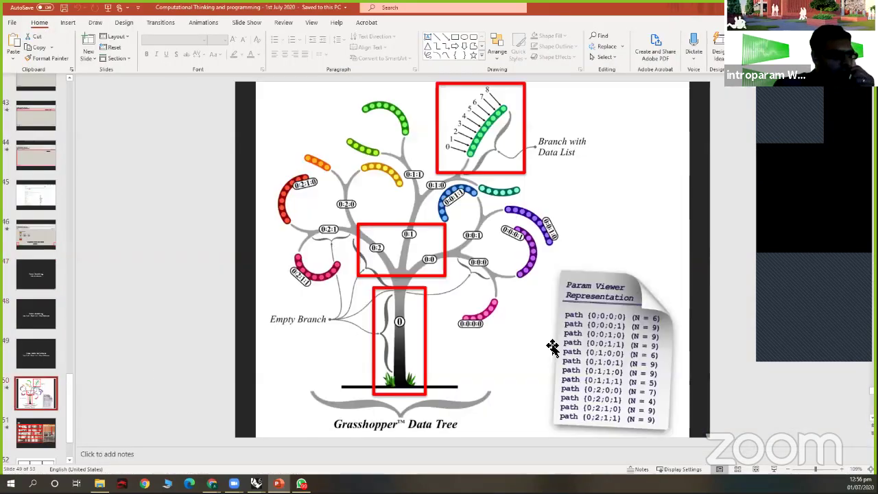
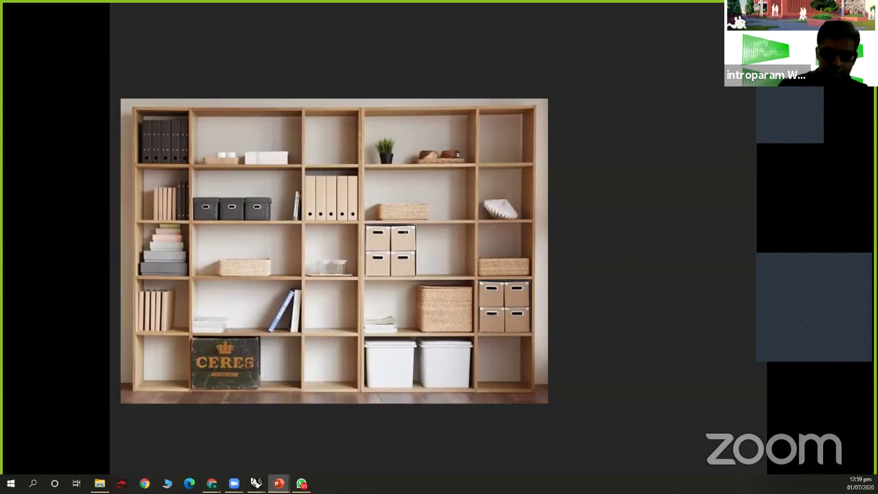
{"action": "key", "text": "Right"}
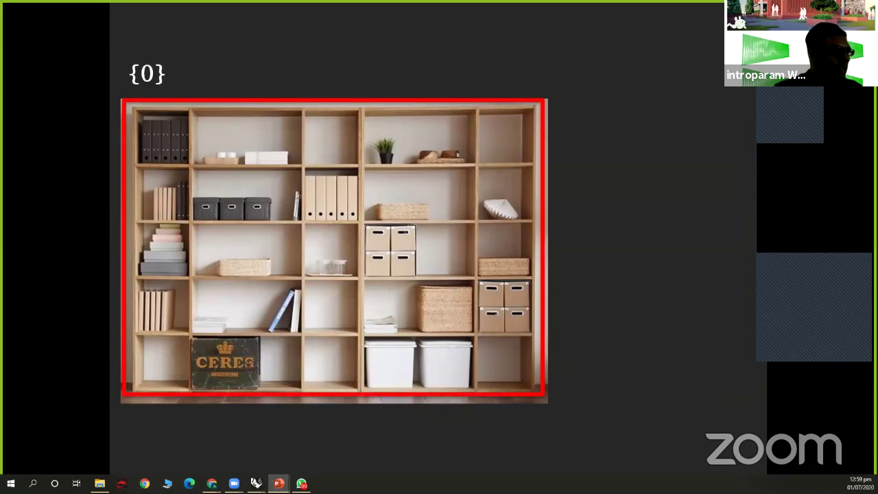
Step: Reveal the bookshelf slide's row paths {0,0} to {0,4}, the item indices of the upper two shelves and the {0,2,3} box paths
{"action": "key", "text": "Right"}
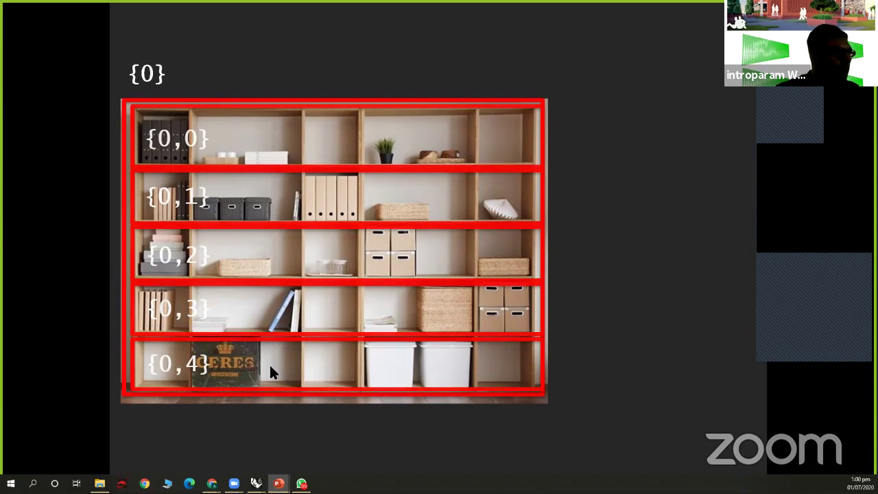
{"action": "key", "text": "Right"}
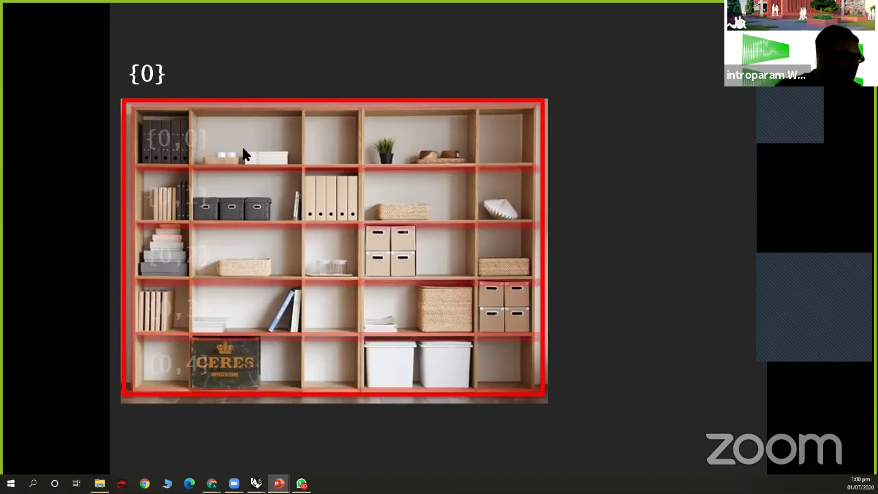
{"action": "key", "text": "Right"}
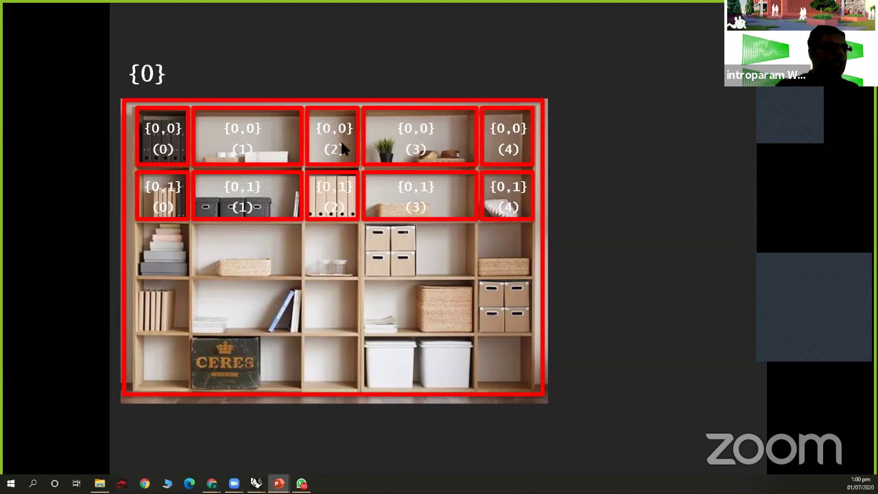
{"action": "left_click", "coordinate": [418, 275]}
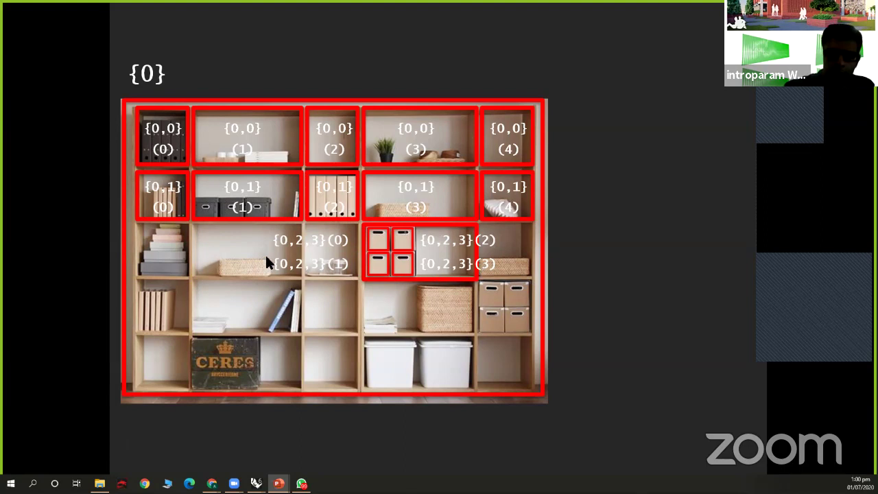
Step: Return to the slide's row-path frames and handwrite the indices 0 to 4 in green across the {0,2} shelf
{"action": "key", "text": "Left"}
{"action": "key", "text": "Left"}
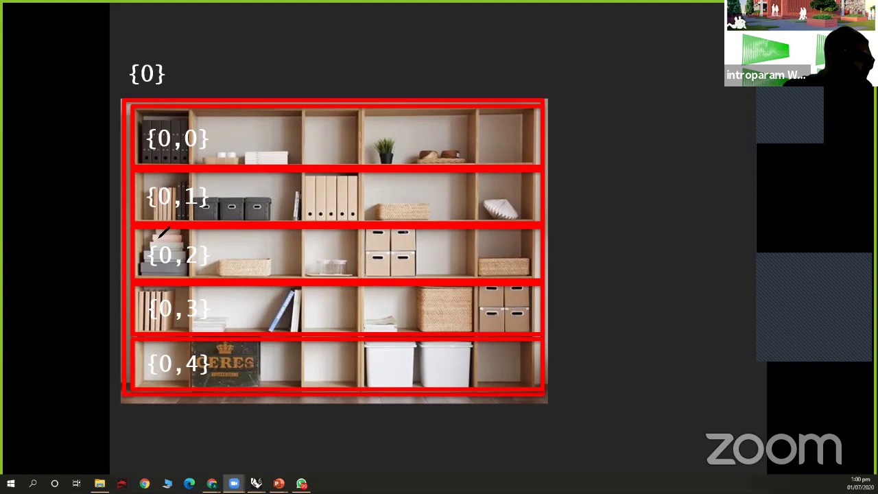
{"action": "left_click_drag", "start_coordinate": [239, 240], "coordinate": [236, 248]}
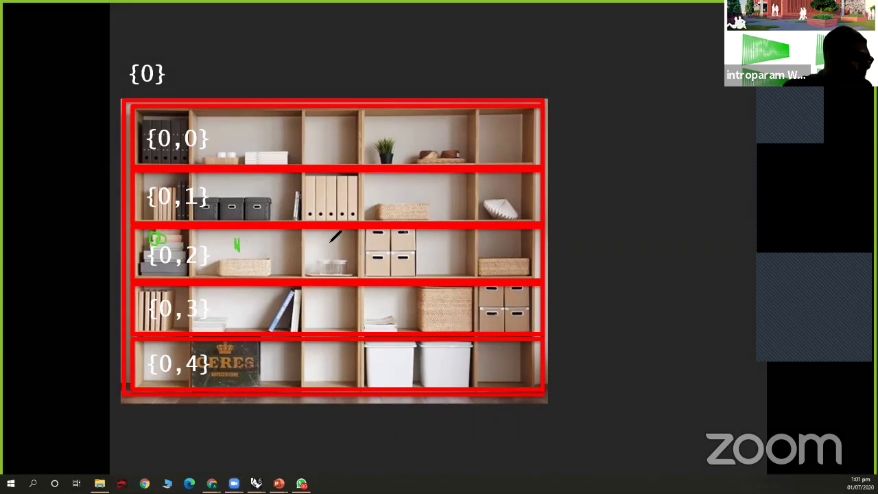
{"action": "mouse_move", "coordinate": [323, 239]}
{"action": "left_mouse_down"}
{"action": "mouse_move", "coordinate": [325, 255]}
{"action": "mouse_move", "coordinate": [350, 255]}
{"action": "left_mouse_up"}
{"action": "mouse_move", "coordinate": [407, 241]}
{"action": "left_mouse_down"}
{"action": "mouse_move", "coordinate": [418, 238]}
{"action": "mouse_move", "coordinate": [412, 257]}
{"action": "left_mouse_up"}
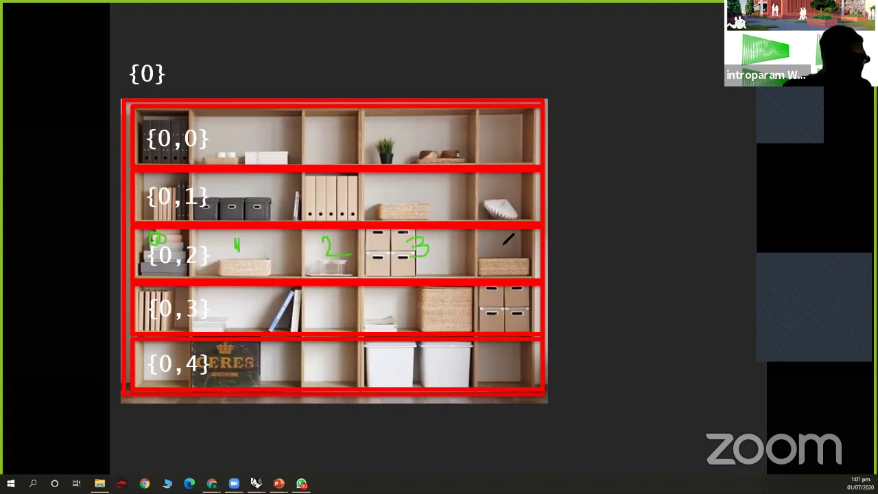
{"action": "left_click_drag", "start_coordinate": [508, 240], "coordinate": [512, 259]}
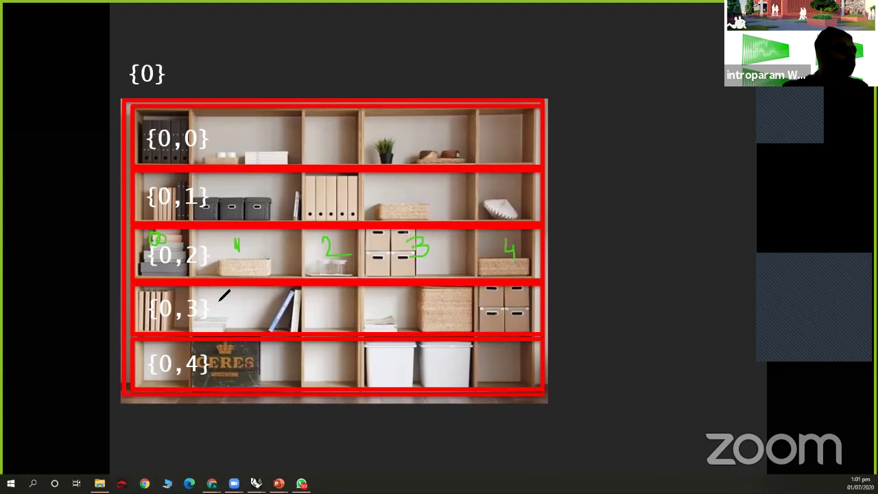
Step: Handwrite the indices 0 to 4 in green across the {0,3} shelf and clear all annotations from the slide
{"action": "left_click_drag", "start_coordinate": [179, 300], "coordinate": [186, 297]}
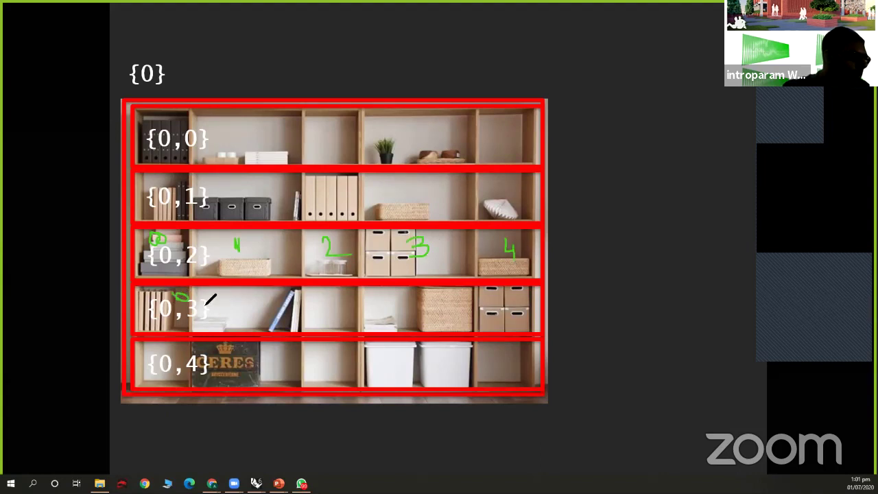
{"action": "left_click", "coordinate": [230, 294]}
{"action": "left_click_drag", "start_coordinate": [324, 295], "coordinate": [355, 303]}
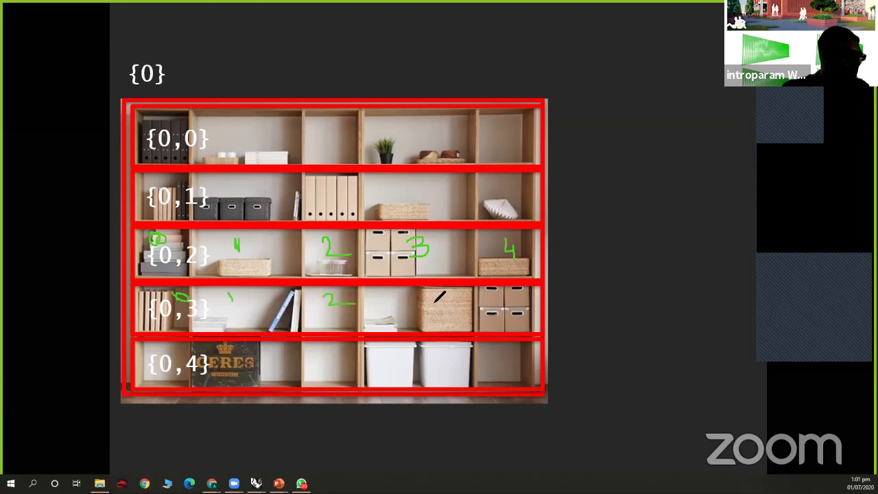
{"action": "left_click_drag", "start_coordinate": [410, 293], "coordinate": [410, 309]}
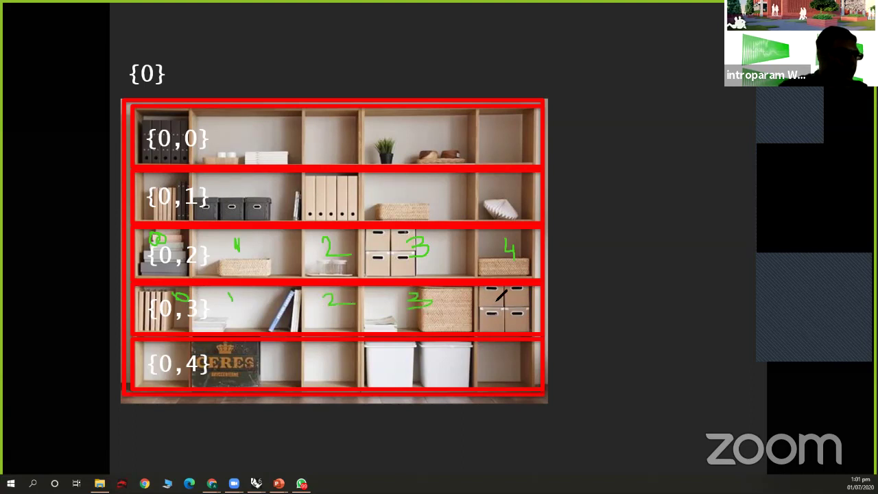
{"action": "left_click_drag", "start_coordinate": [507, 305], "coordinate": [509, 314]}
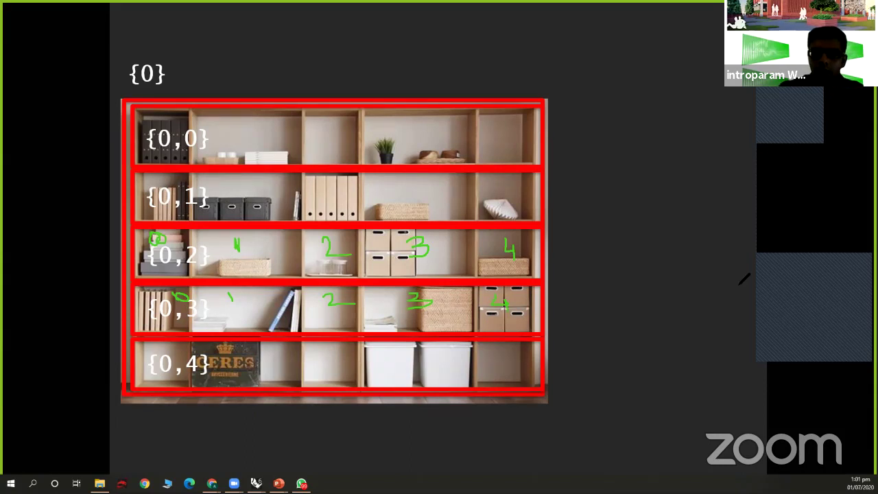
{"action": "key", "text": "e"}
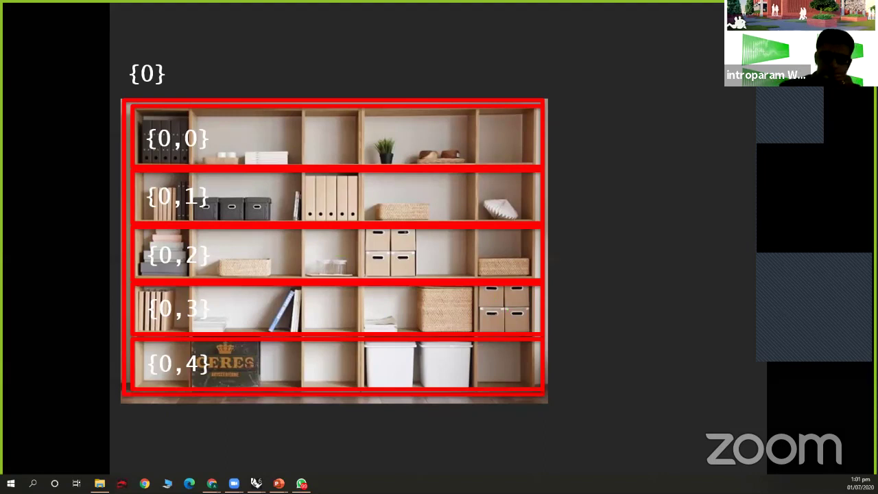
Step: Advance through the {0,2,3} box paths and the jewellery box example to the slide showing the Data Viewer, panel and Param Viewer
{"action": "key", "text": "Right"}
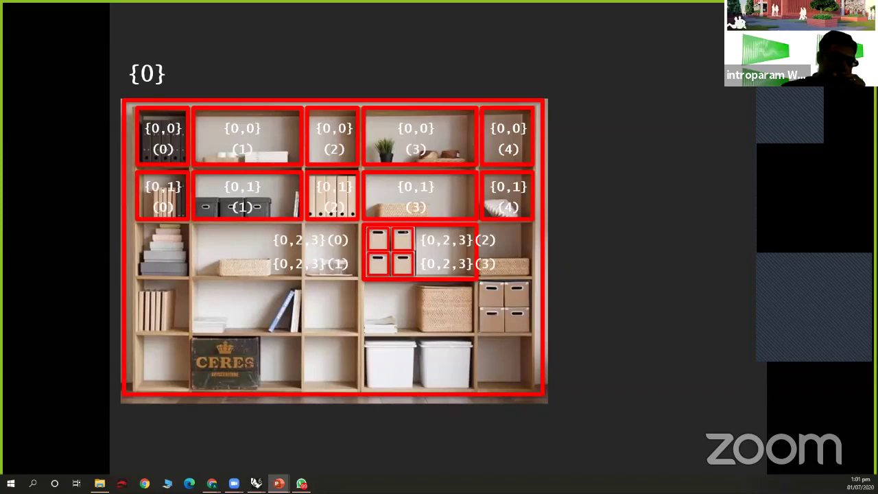
{"action": "key", "text": "Right"}
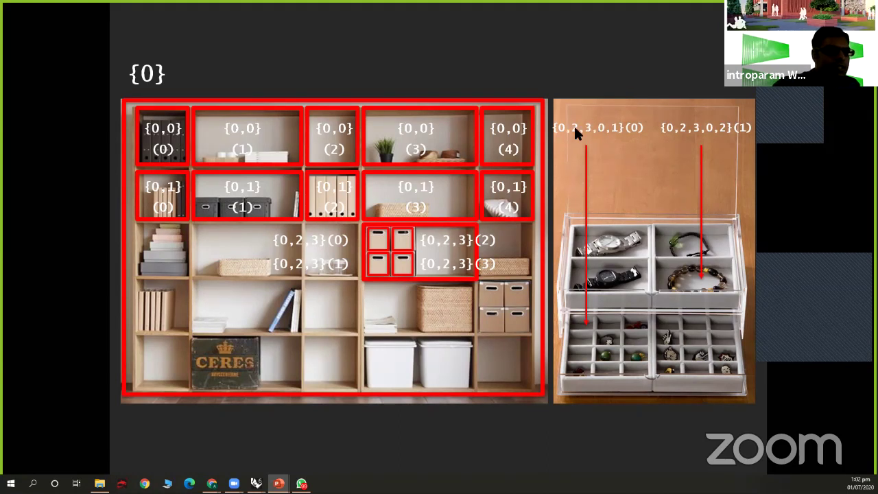
{"action": "left_click", "coordinate": [622, 150]}
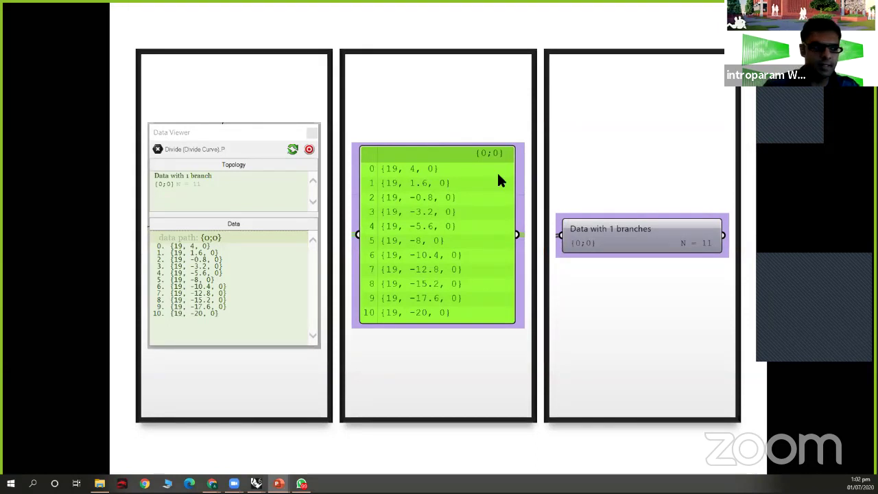
Step: Go back through the bookshelf animations to the Grasshopper Data Tree diagram slide
{"action": "key", "text": "Left"}
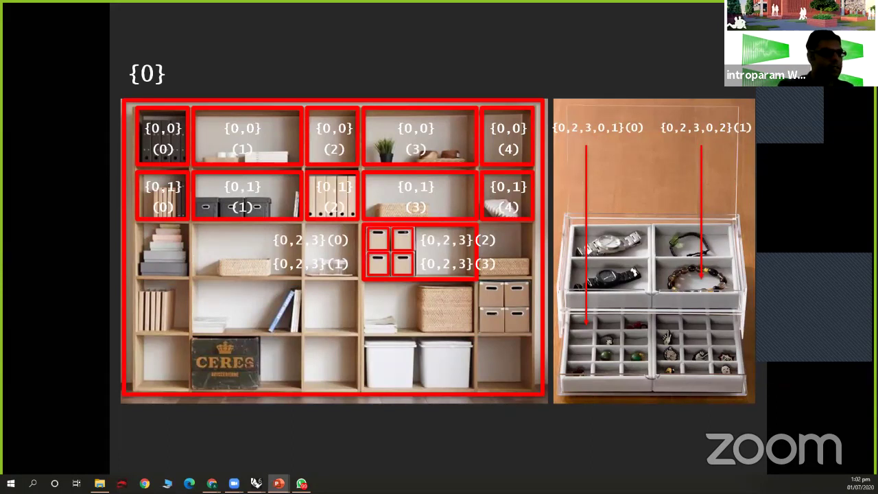
{"action": "key", "text": "Left"}
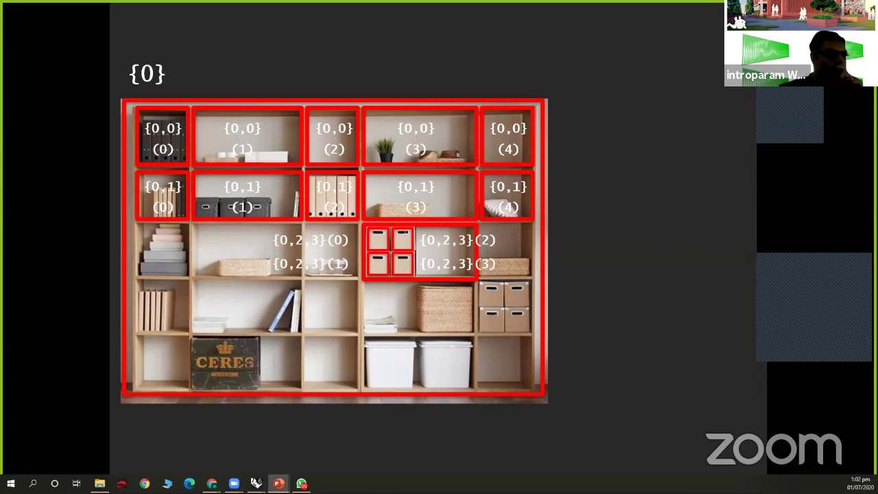
{"action": "key", "text": "Left"}
{"action": "key", "text": "Left"}
{"action": "key", "text": "Left"}
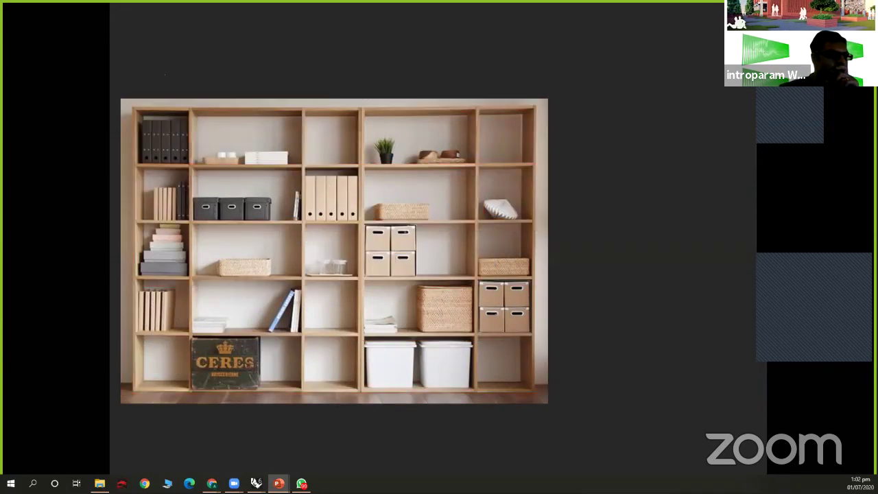
{"action": "key", "text": "Left"}
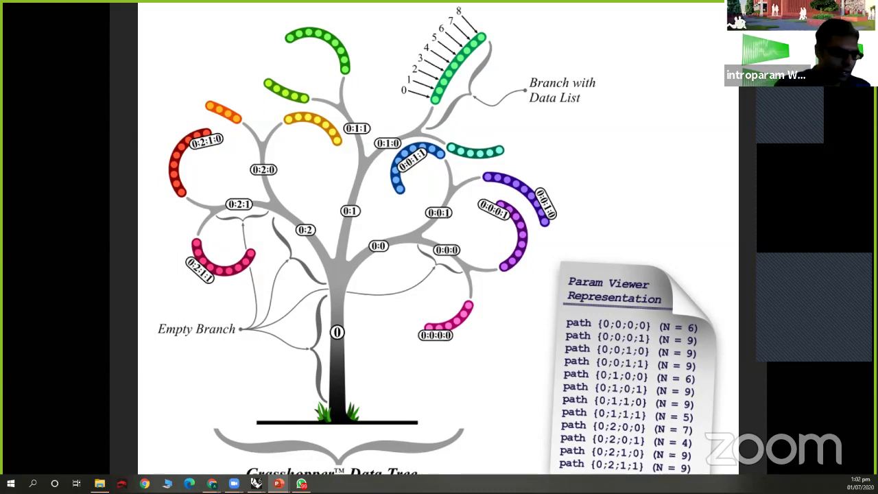
Step: Switch to Rhino and Grasshopper and examine the panel listing the first Divide component's points
{"action": "mouse_move", "coordinate": [255, 483]}
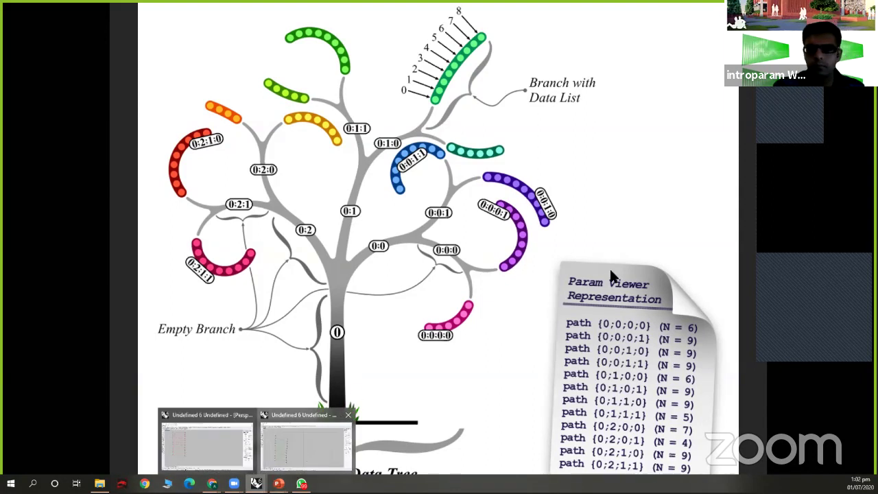
{"action": "key", "text": "alt+Tab"}
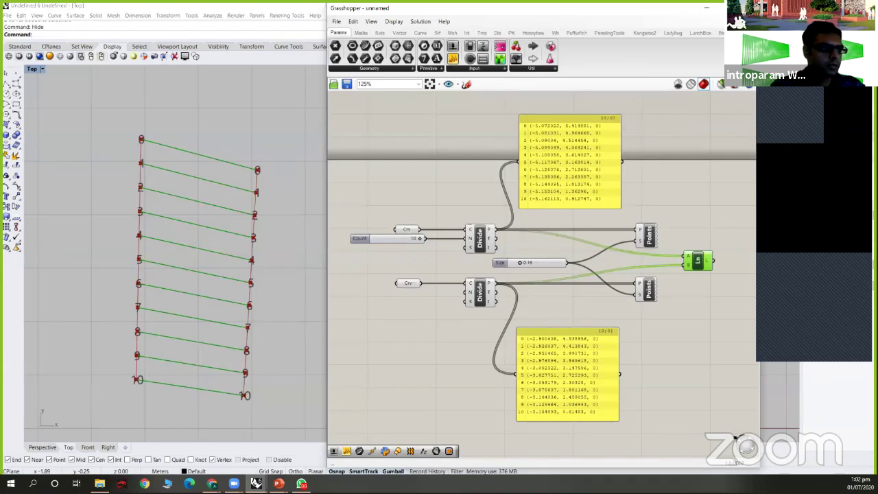
{"action": "left_click", "coordinate": [278, 484]}
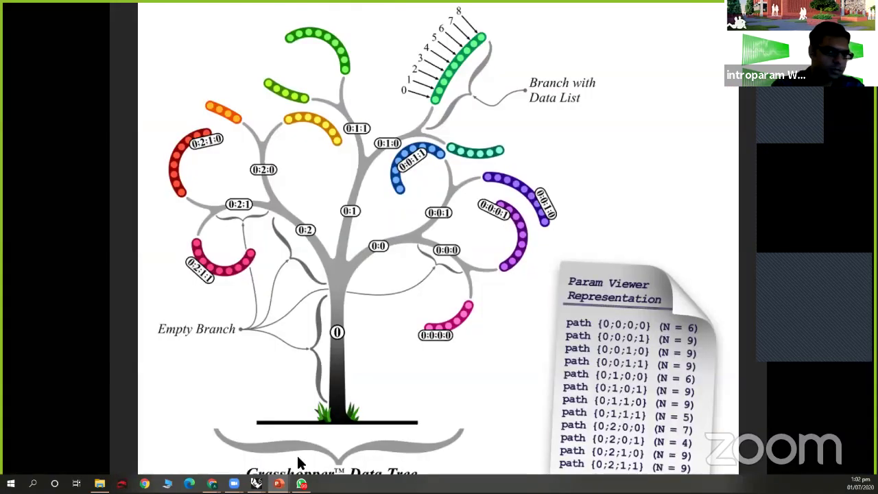
{"action": "key", "text": "alt+Tab"}
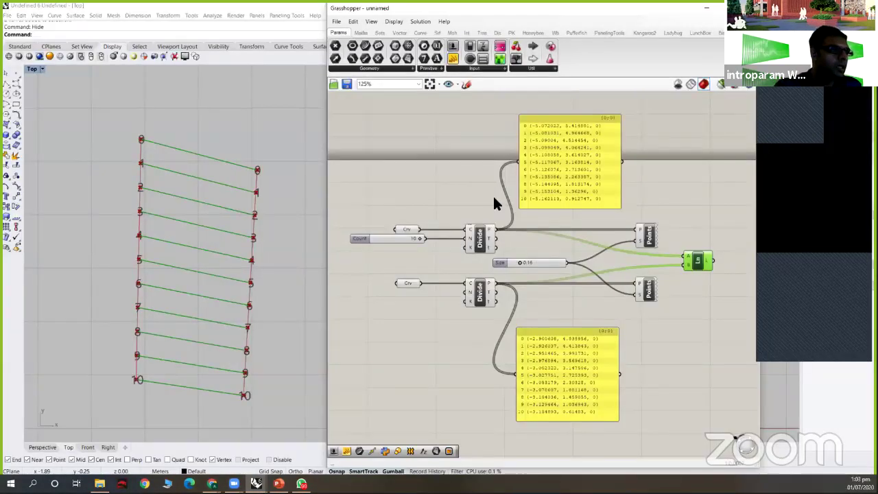
{"action": "scroll", "coordinate": [546, 240], "scroll_direction": "up", "scroll_amount": 1}
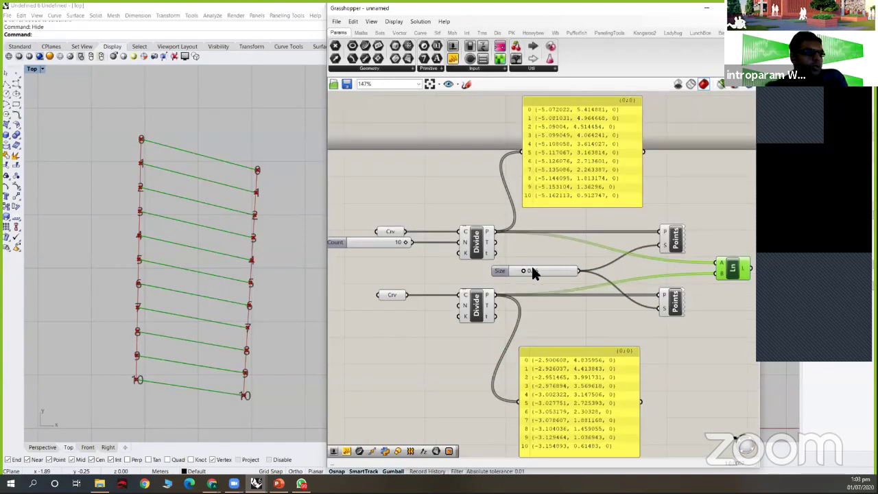
{"action": "scroll", "coordinate": [531, 264], "scroll_direction": "up", "scroll_amount": 1}
{"action": "scroll", "coordinate": [520, 216], "scroll_direction": "down", "scroll_amount": 1}
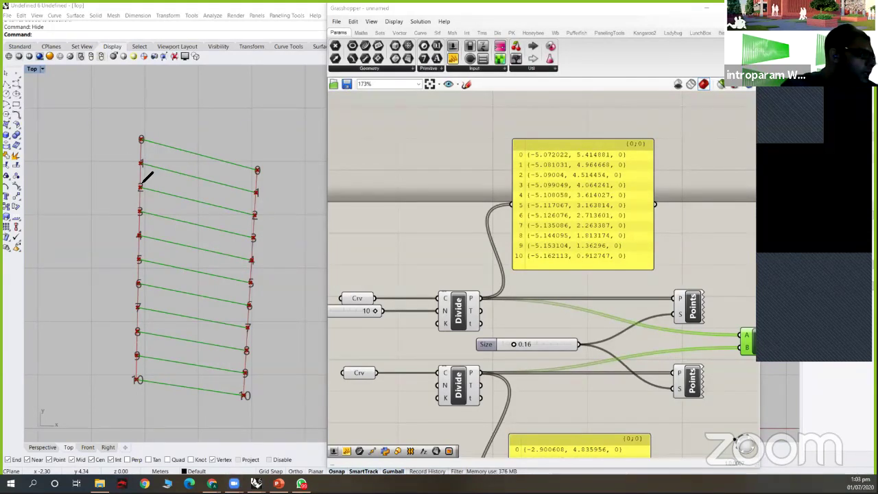
Step: Mark in red point 2 on the first curve, its row in the upper panel and the {0;0} path
{"action": "left_click_drag", "start_coordinate": [141, 179], "coordinate": [154, 198]}
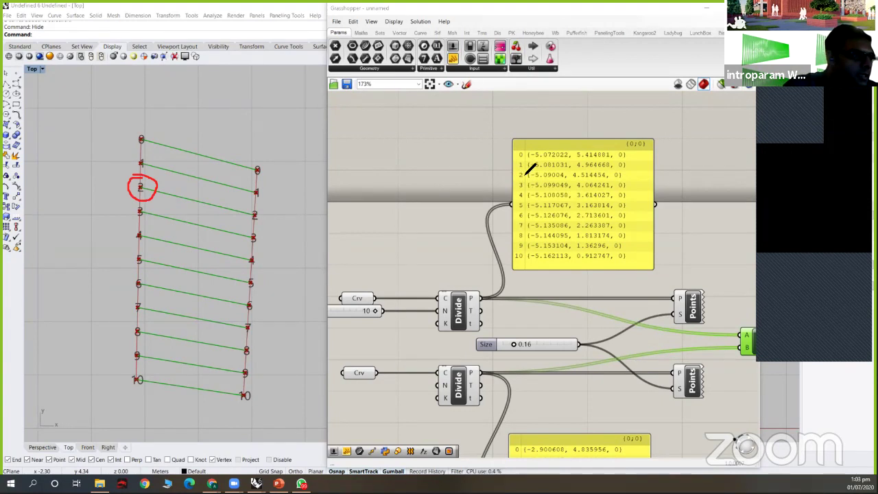
{"action": "mouse_move", "coordinate": [525, 173]}
{"action": "left_mouse_down"}
{"action": "mouse_move", "coordinate": [528, 181]}
{"action": "mouse_move", "coordinate": [627, 178]}
{"action": "mouse_move", "coordinate": [625, 170]}
{"action": "mouse_move", "coordinate": [528, 174]}
{"action": "left_mouse_up"}
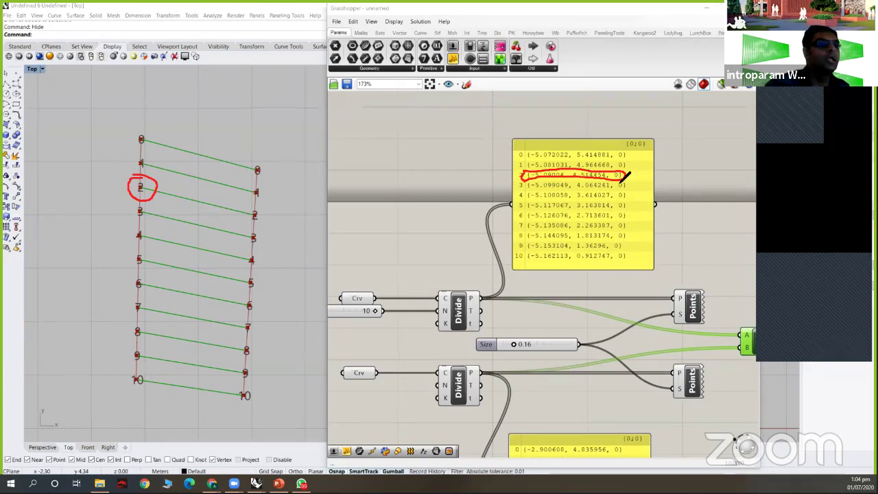
{"action": "left_click_drag", "start_coordinate": [629, 144], "coordinate": [637, 142]}
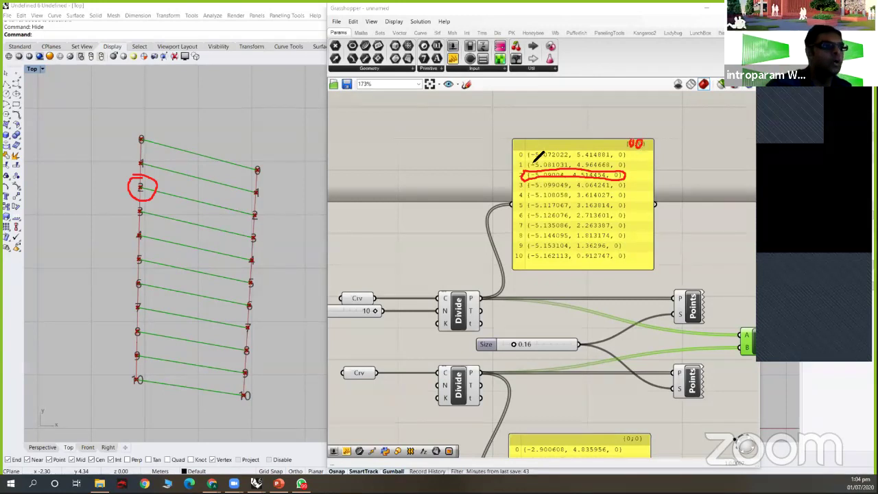
{"action": "left_click_drag", "start_coordinate": [498, 174], "coordinate": [504, 179]}
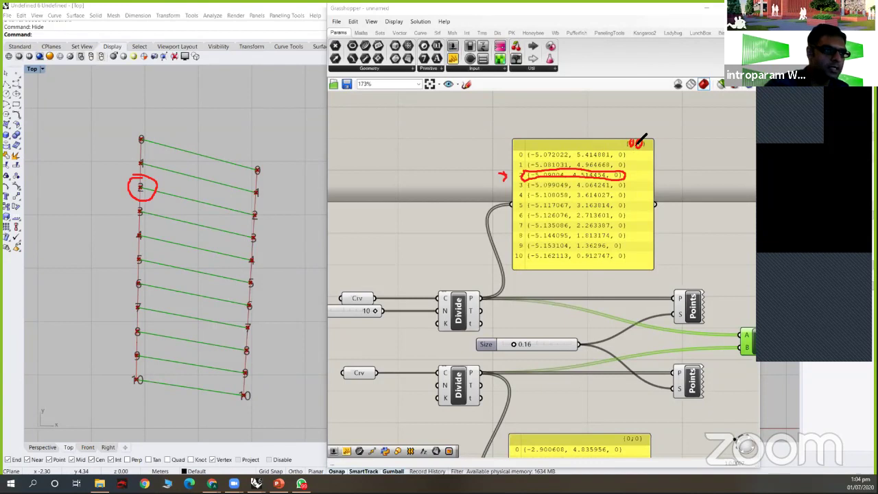
{"action": "mouse_move", "coordinate": [657, 136]}
{"action": "left_mouse_down"}
{"action": "mouse_move", "coordinate": [662, 141]}
{"action": "mouse_move", "coordinate": [648, 144]}
{"action": "left_mouse_up"}
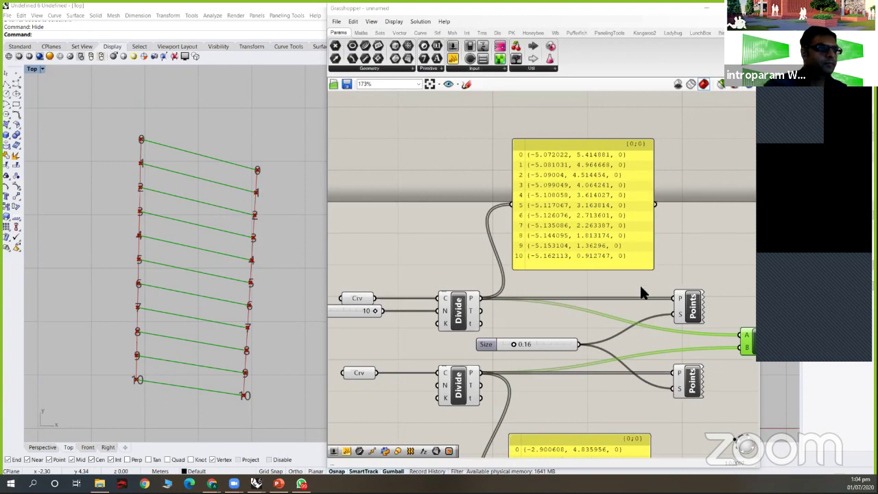
Step: Move the Line component slightly closer to the two Points components
{"action": "scroll", "coordinate": [743, 255], "scroll_direction": "up", "scroll_amount": 1}
{"action": "right_click_drag", "start_coordinate": [743, 255], "coordinate": [643, 190]}
{"action": "left_click_drag", "start_coordinate": [663, 288], "coordinate": [651, 288]}
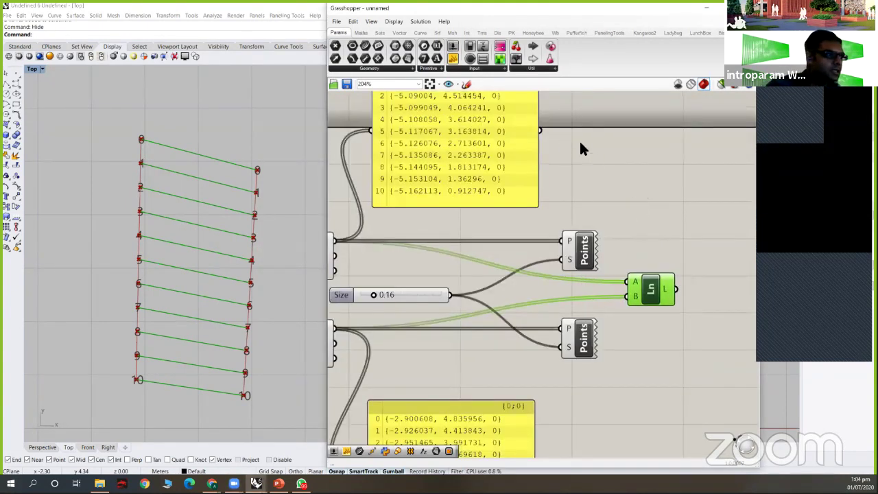
{"action": "scroll", "coordinate": [580, 149], "scroll_direction": "down", "scroll_amount": 2}
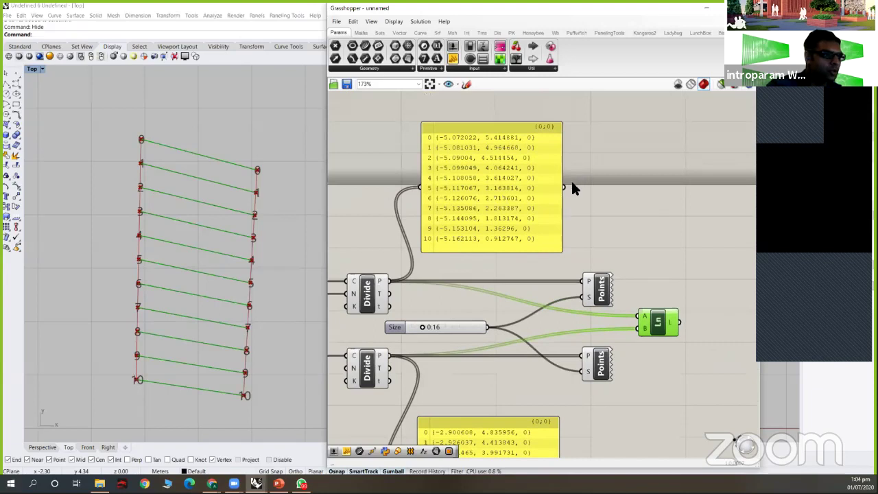
{"action": "scroll", "coordinate": [573, 188], "scroll_direction": "up", "scroll_amount": 3}
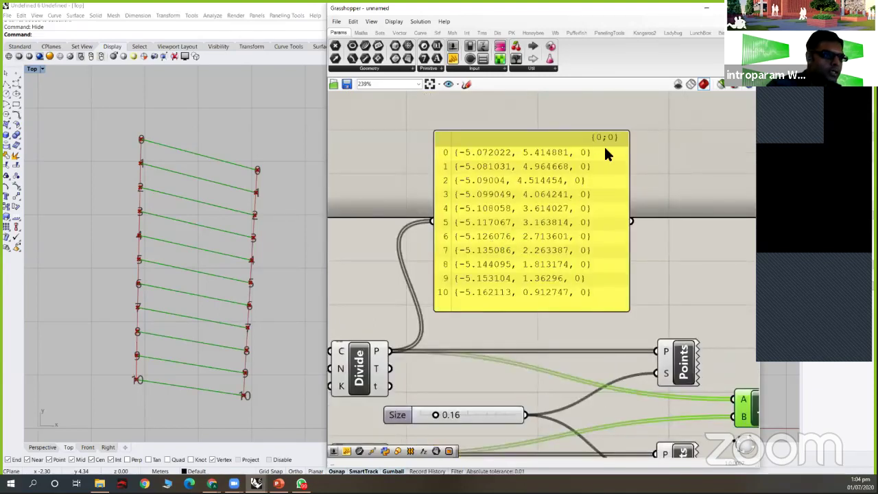
{"action": "scroll", "coordinate": [576, 187], "scroll_direction": "down", "scroll_amount": 3}
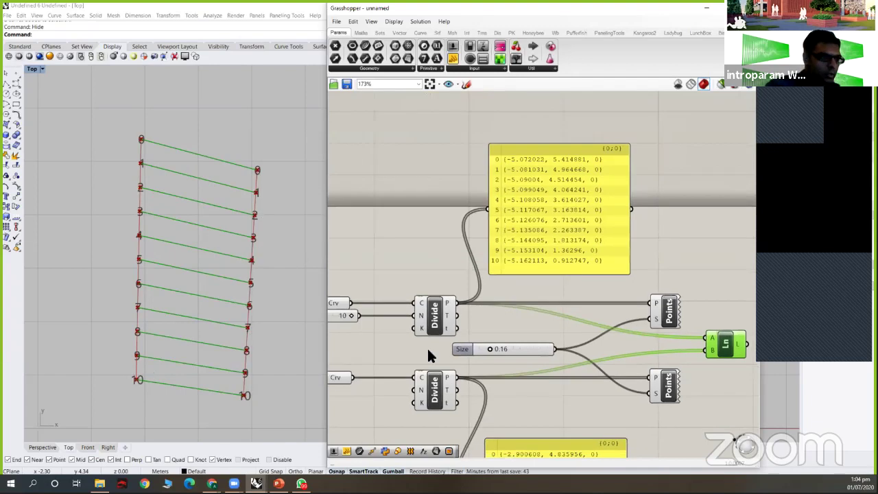
Step: Add a number slider with value 15 and connect it to the N input of the second Divide component
{"action": "scroll", "coordinate": [637, 132], "scroll_direction": "down", "scroll_amount": 3}
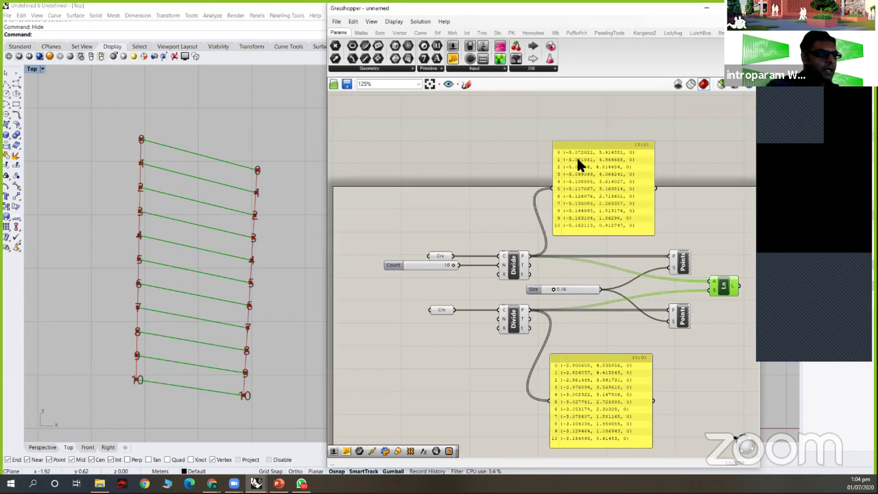
{"action": "scroll", "coordinate": [519, 215], "scroll_direction": "up", "scroll_amount": 1}
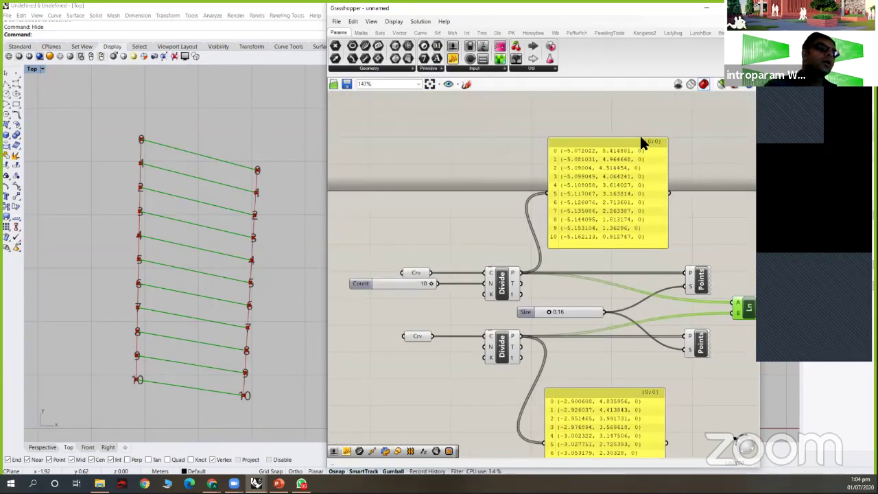
{"action": "scroll", "coordinate": [643, 142], "scroll_direction": "up", "scroll_amount": 1}
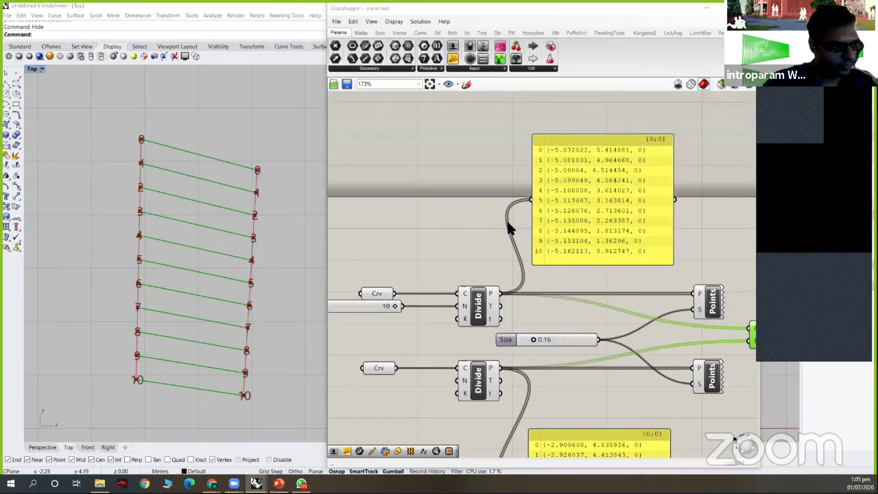
{"action": "scroll", "coordinate": [509, 228], "scroll_direction": "down", "scroll_amount": 3}
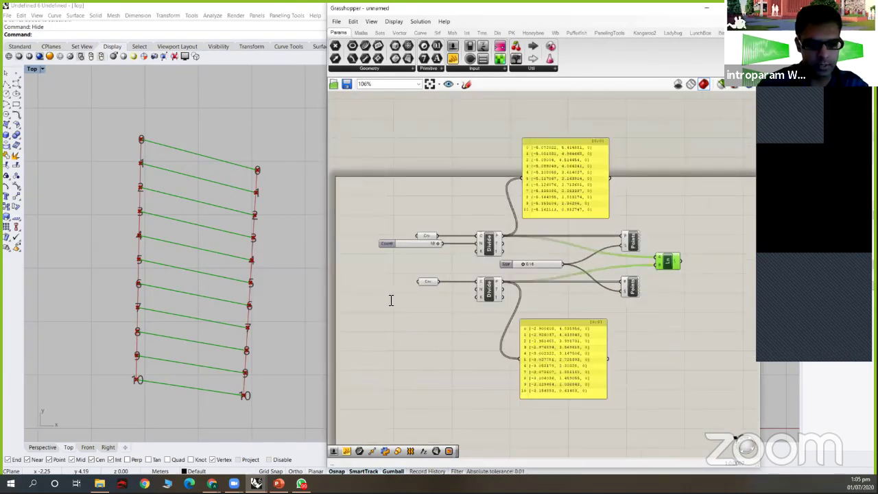
{"action": "double_click", "coordinate": [391, 300]}
{"action": "type", "text": "15"}
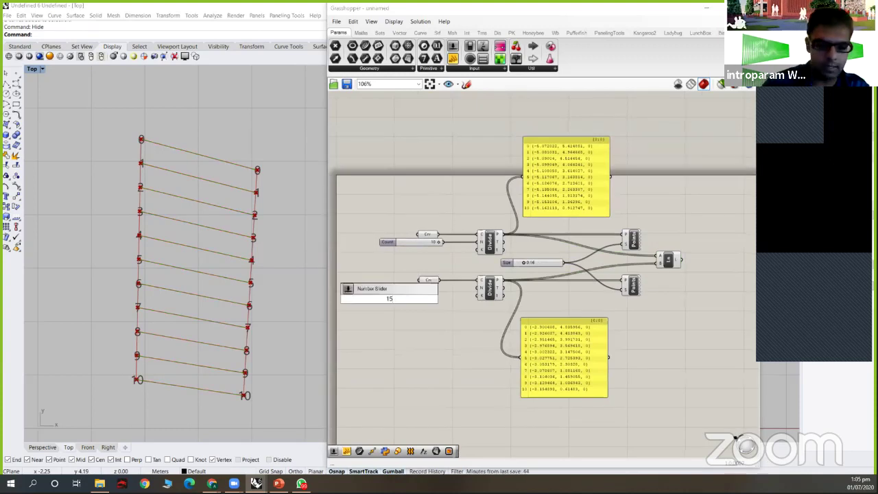
{"action": "key", "text": "Return"}
{"action": "left_click_drag", "start_coordinate": [422, 299], "coordinate": [479, 288]}
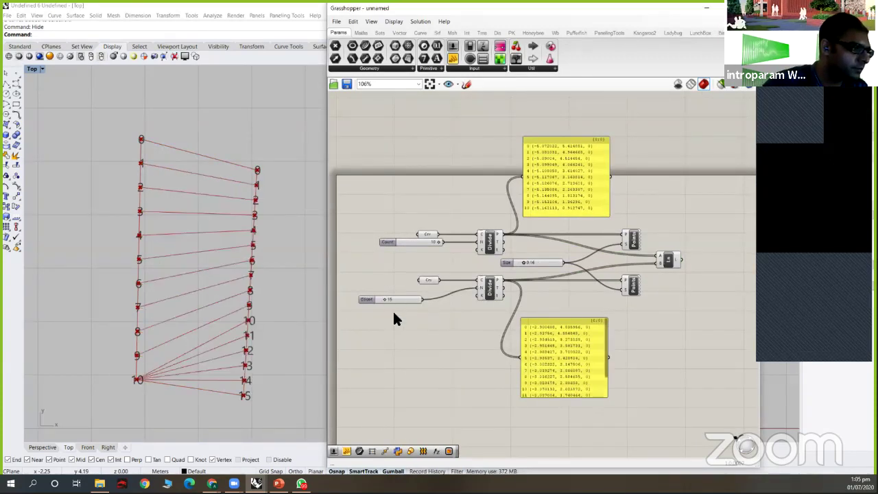
Step: Align the second Count slider under the first, and set the first curve's count to 5 and the second curve's to 12
{"action": "left_click_drag", "start_coordinate": [392, 301], "coordinate": [413, 295]}
{"action": "left_click_drag", "start_coordinate": [370, 215], "coordinate": [412, 315]}
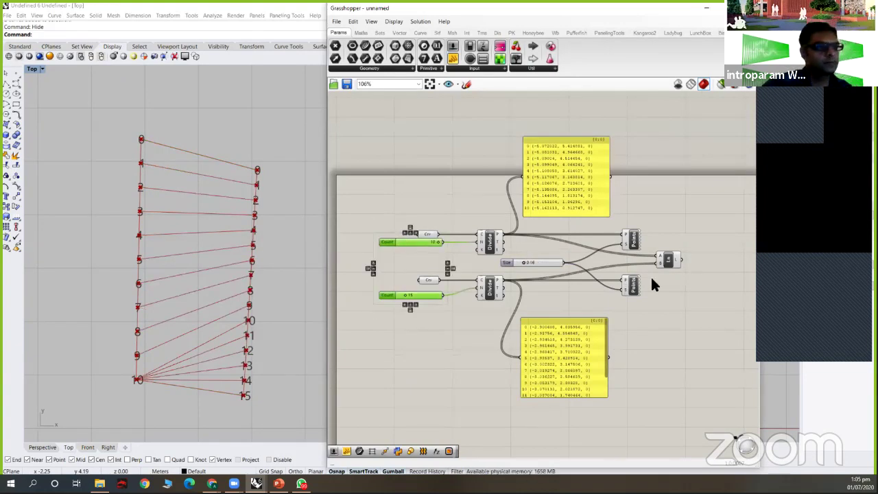
{"action": "right_click_drag", "start_coordinate": [448, 326], "coordinate": [437, 324]}
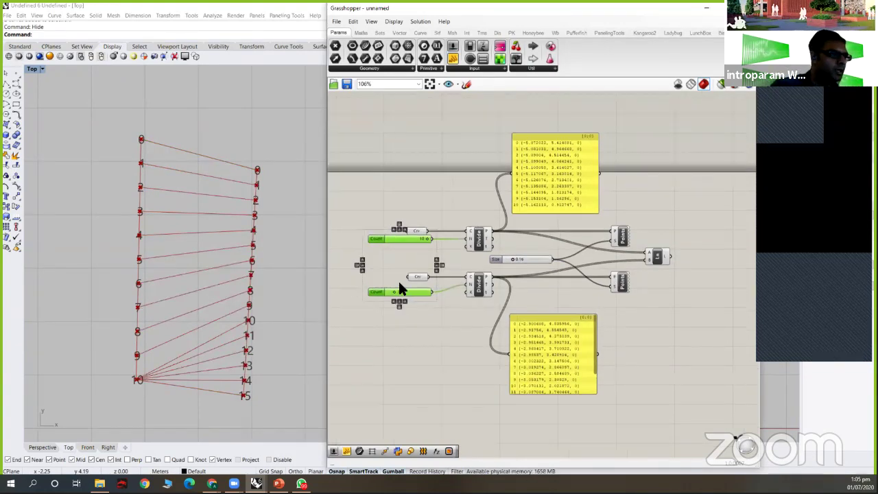
{"action": "right_click_drag", "start_coordinate": [431, 275], "coordinate": [407, 268]}
{"action": "scroll", "coordinate": [519, 171], "scroll_direction": "up", "scroll_amount": 2}
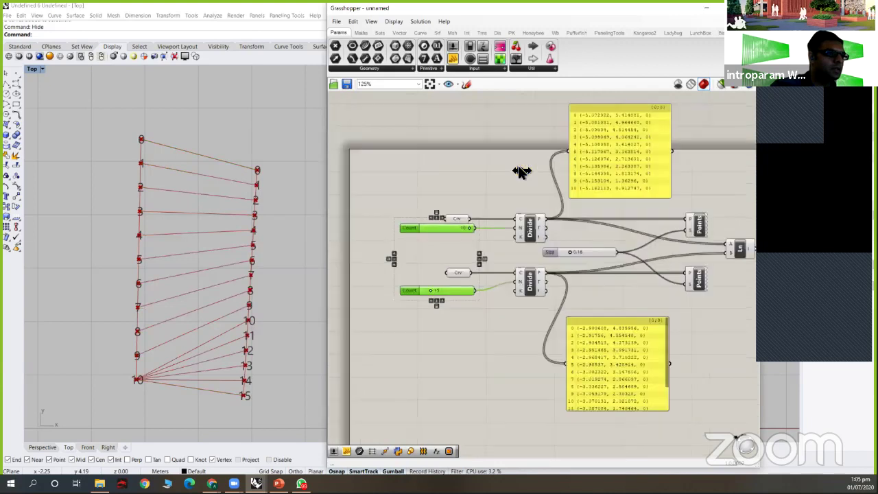
{"action": "scroll", "coordinate": [471, 172], "scroll_direction": "up", "scroll_amount": 3}
{"action": "left_click_drag", "start_coordinate": [475, 176], "coordinate": [478, 172]}
{"action": "left_click_drag", "start_coordinate": [458, 271], "coordinate": [456, 278]}
{"action": "left_click", "coordinate": [385, 216]}
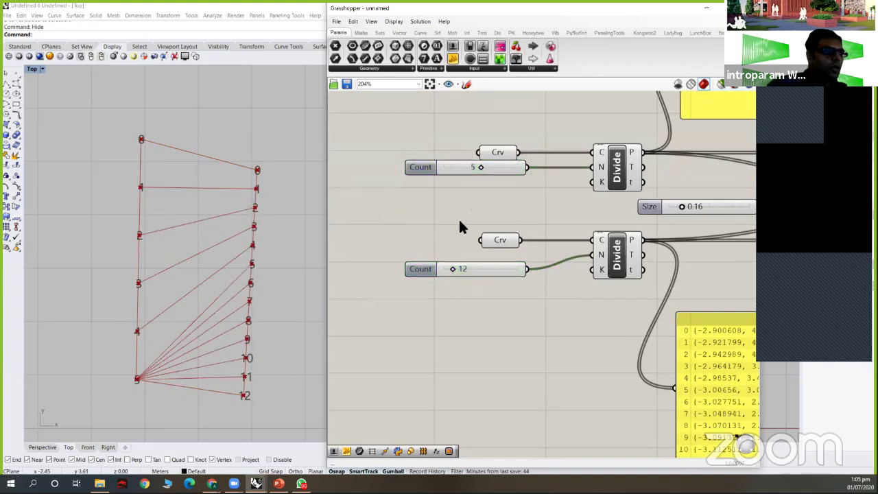
Step: Move the Line component farther from the two Points components to make room between them
{"action": "scroll", "coordinate": [527, 222], "scroll_direction": "down", "scroll_amount": 3}
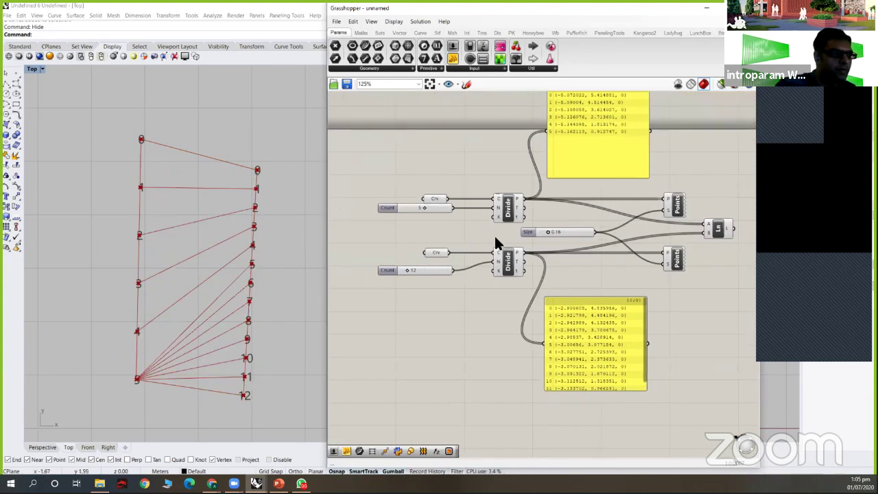
{"action": "right_click_drag", "start_coordinate": [521, 231], "coordinate": [488, 246]}
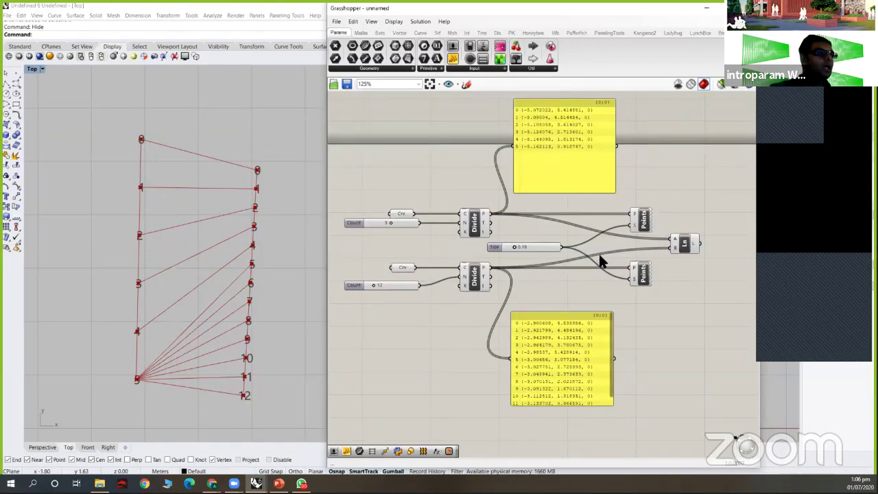
{"action": "right_click_drag", "start_coordinate": [713, 266], "coordinate": [629, 280]}
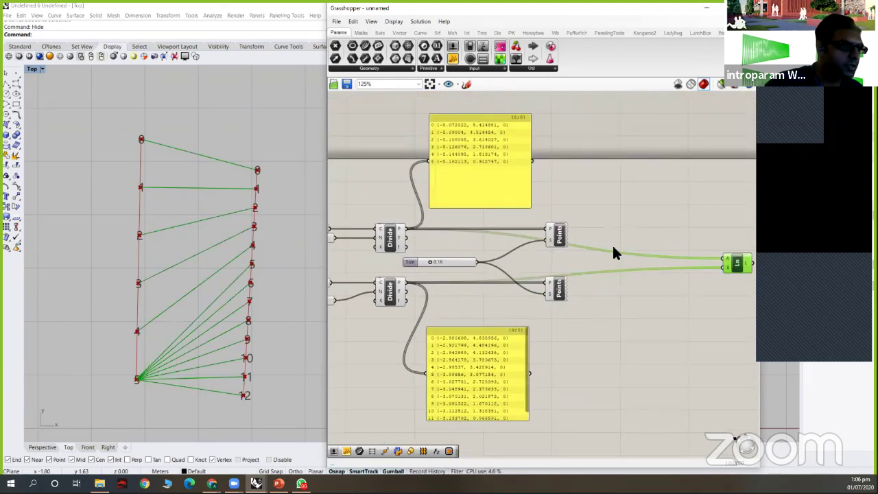
{"action": "scroll", "coordinate": [553, 252], "scroll_direction": "down", "scroll_amount": 2}
{"action": "left_click_drag", "start_coordinate": [613, 253], "coordinate": [662, 250]}
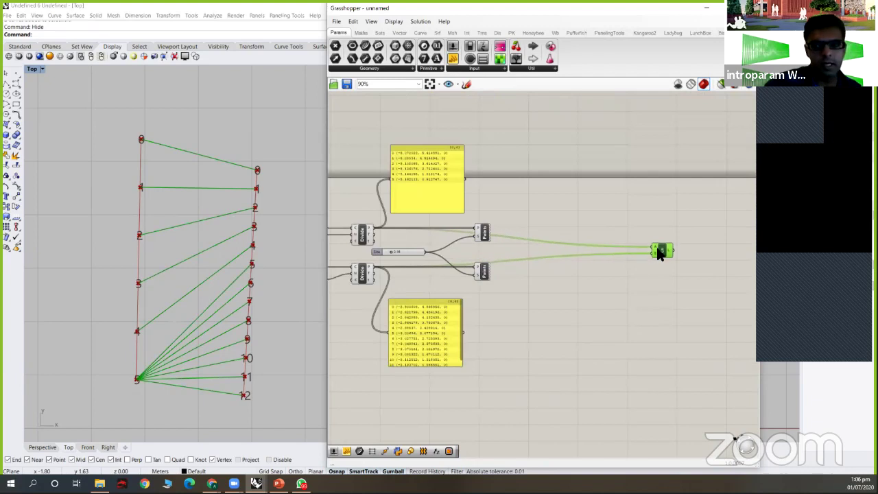
Step: Add a Longest List component in the gap between the upper Points component and the Line component
{"action": "double_click", "coordinate": [558, 219]}
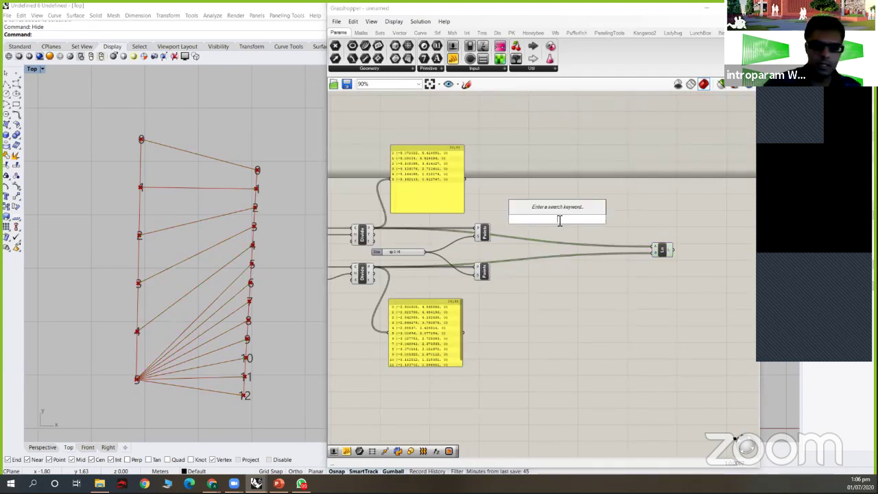
{"action": "type", "text": "lon"}
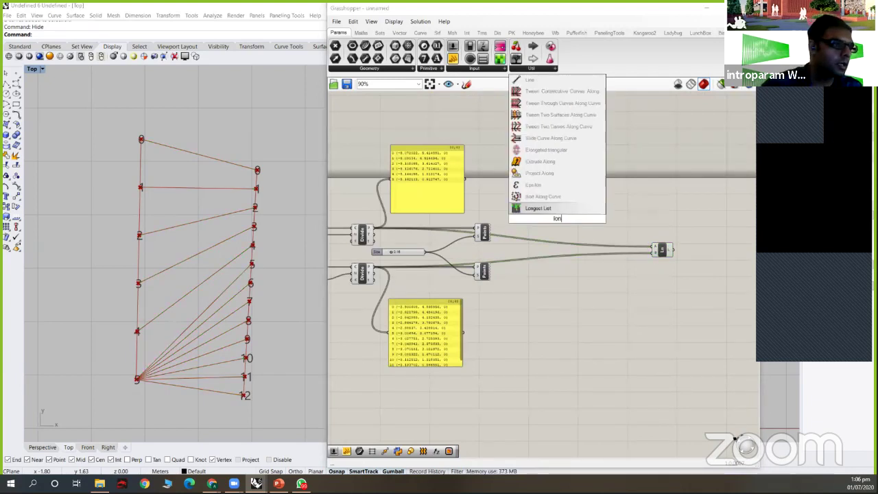
{"action": "left_click", "coordinate": [541, 206]}
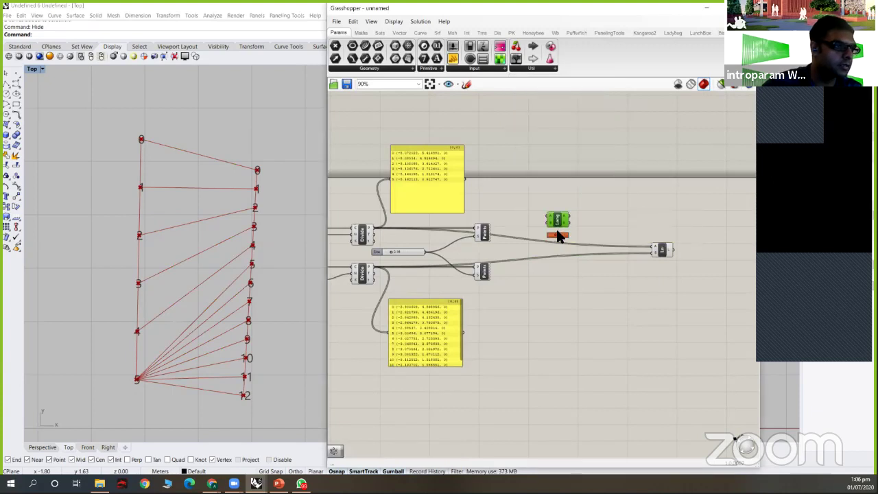
{"action": "left_click_drag", "start_coordinate": [559, 236], "coordinate": [567, 246]}
Step: Place a Shortest List component directly below the Longest List component
{"action": "left_click", "coordinate": [378, 33]}
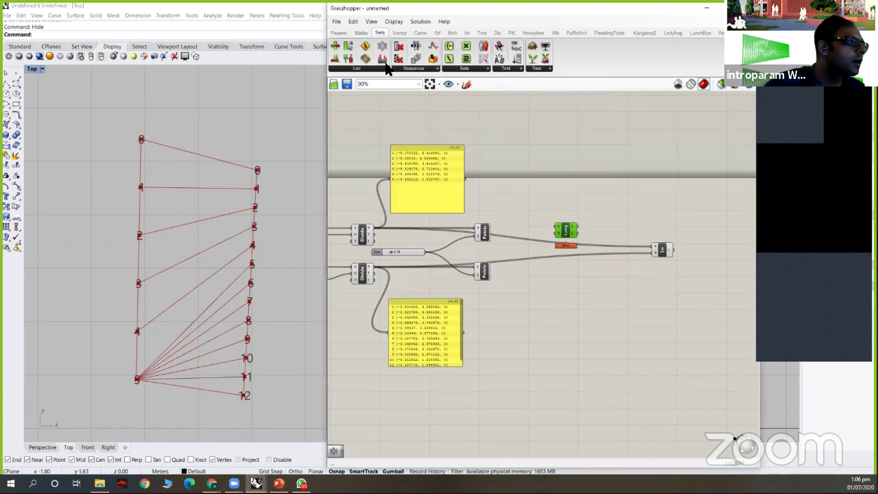
{"action": "left_click", "coordinate": [369, 70]}
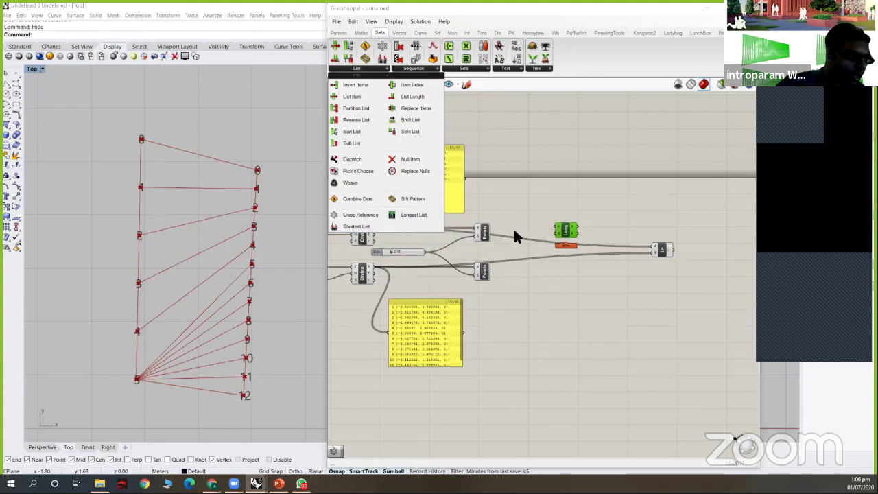
{"action": "left_click_drag", "start_coordinate": [348, 230], "coordinate": [566, 264]}
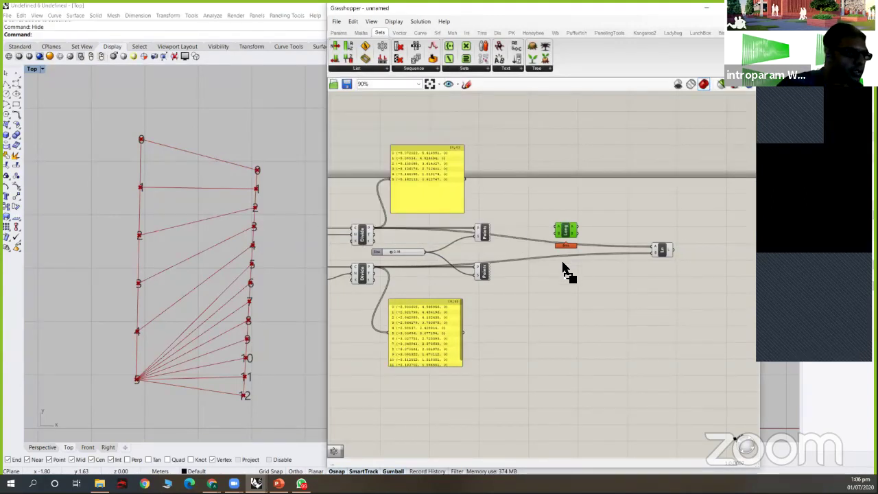
Step: Place a Cross Reference component below Shortest List and align the three list-matching components in one column
{"action": "left_click", "coordinate": [361, 69]}
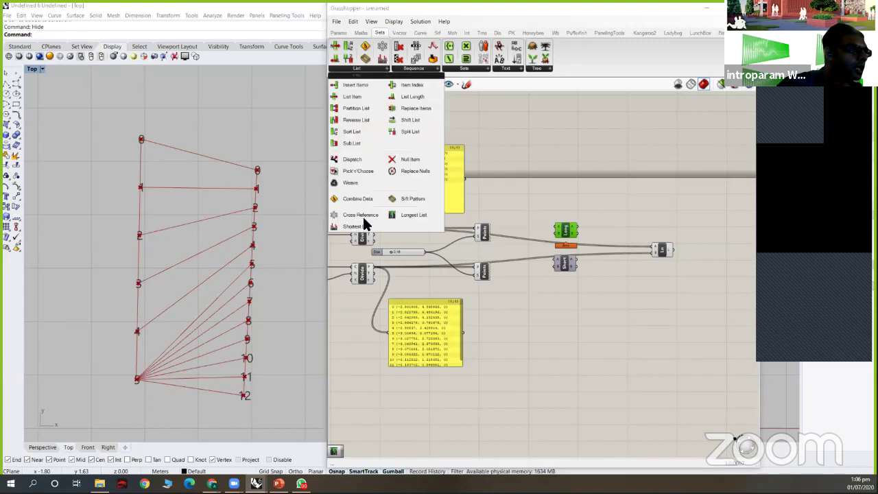
{"action": "left_click_drag", "start_coordinate": [578, 289], "coordinate": [566, 294]}
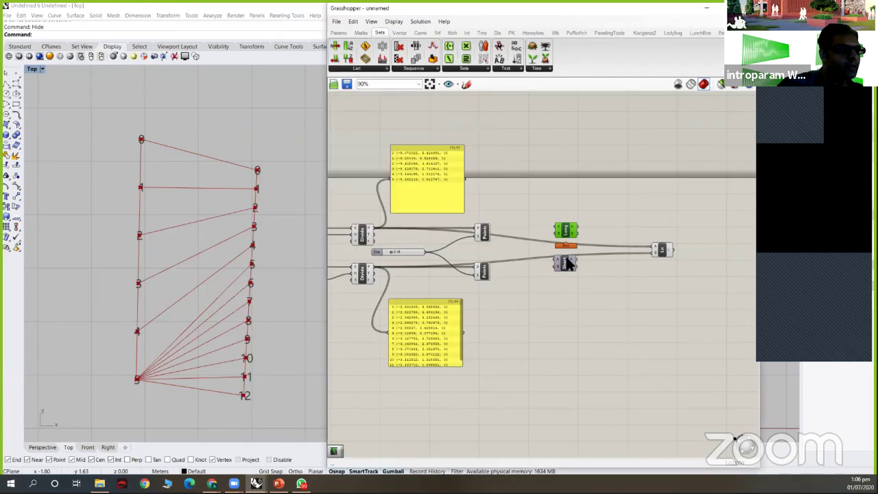
{"action": "scroll", "coordinate": [568, 251], "scroll_direction": "up", "scroll_amount": 2}
{"action": "left_click", "coordinate": [548, 382]}
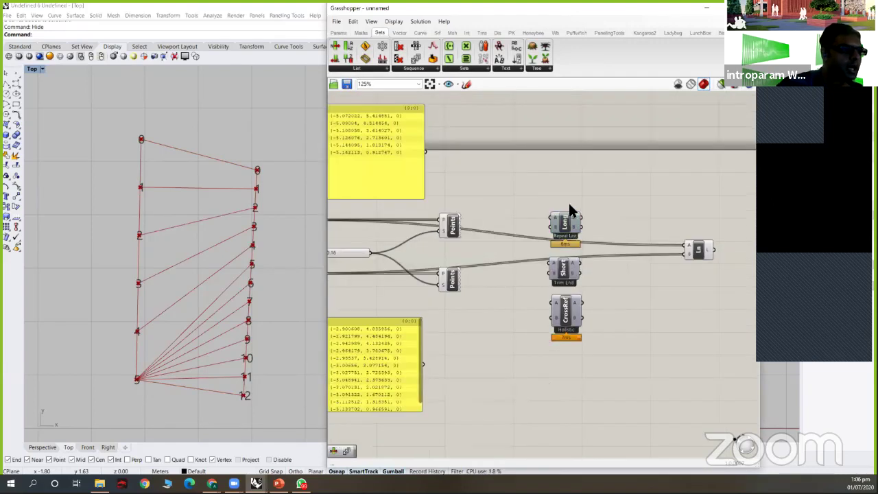
{"action": "left_click_drag", "start_coordinate": [549, 167], "coordinate": [589, 350]}
{"action": "left_click", "coordinate": [631, 368]}
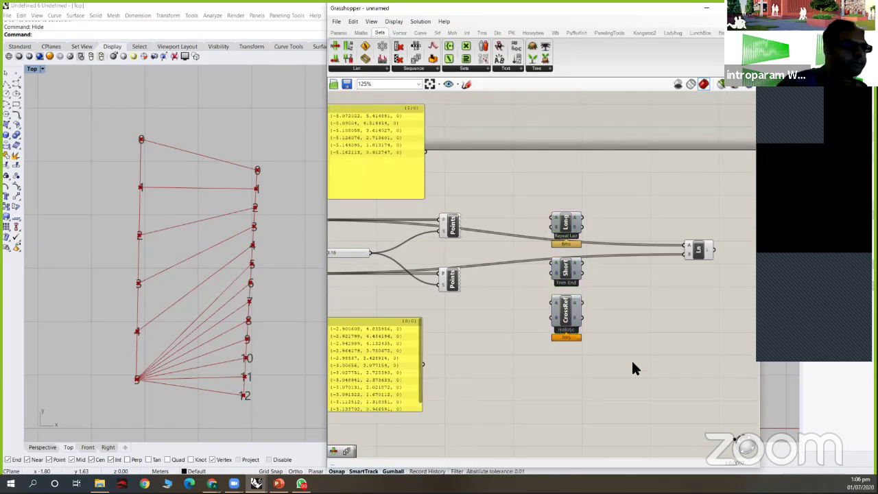
Step: Turn the Profiler canvas widget off and back on to demonstrate the computation time labels under the components
{"action": "scroll", "coordinate": [568, 248], "scroll_direction": "up", "scroll_amount": 1}
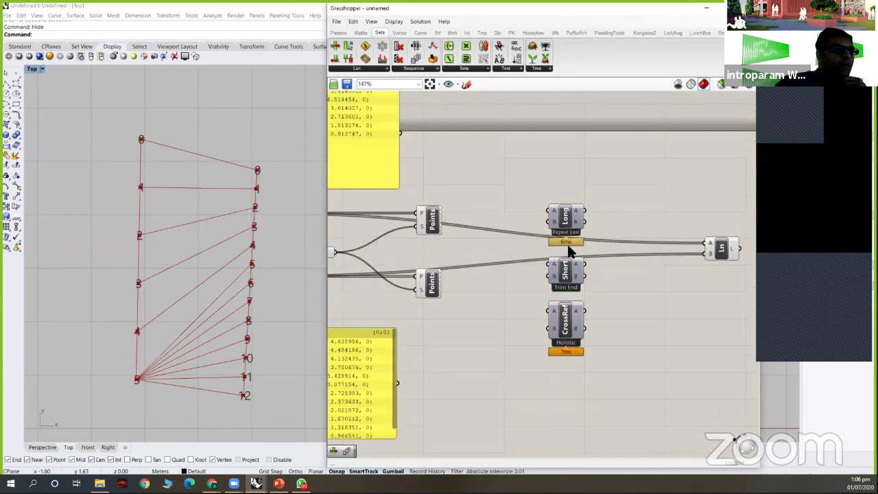
{"action": "scroll", "coordinate": [598, 168], "scroll_direction": "up", "scroll_amount": 2}
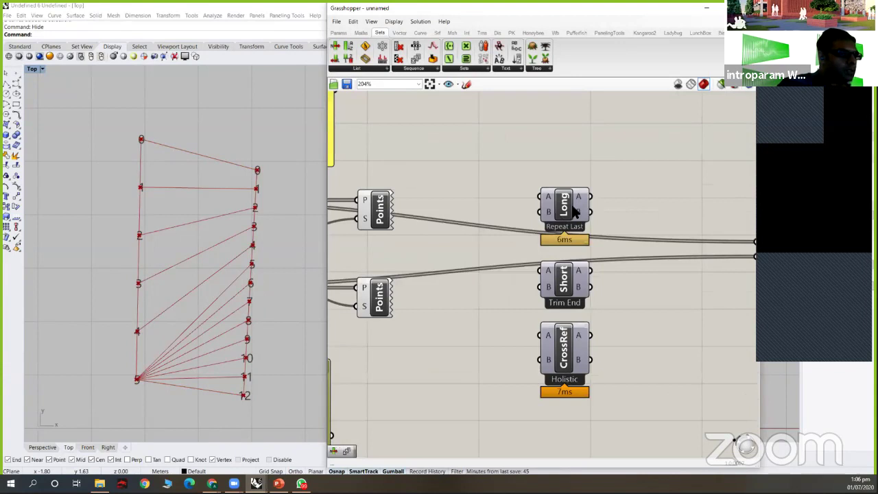
{"action": "scroll", "coordinate": [494, 175], "scroll_direction": "down", "scroll_amount": 1}
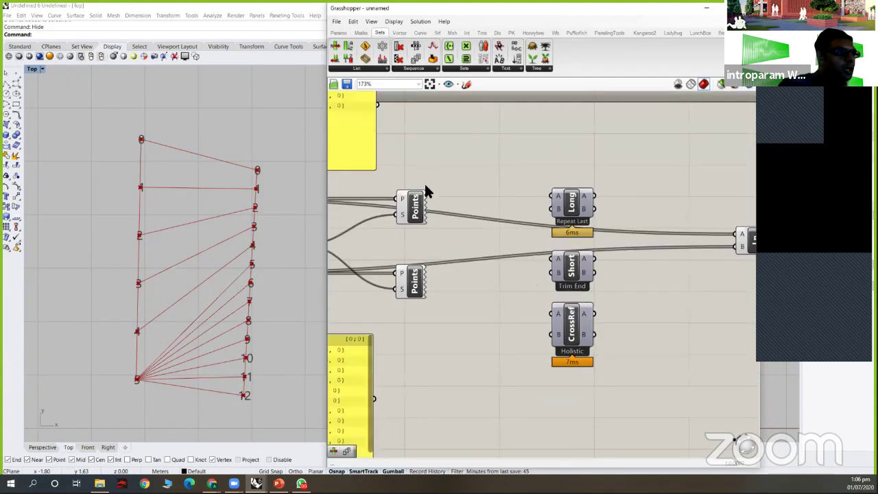
{"action": "left_click", "coordinate": [393, 21]}
{"action": "mouse_move", "coordinate": [453, 189]}
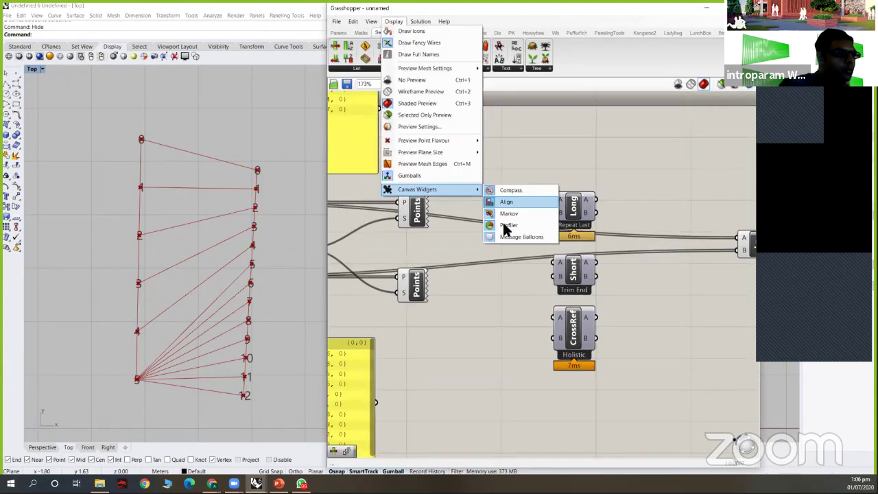
{"action": "left_click", "coordinate": [508, 225]}
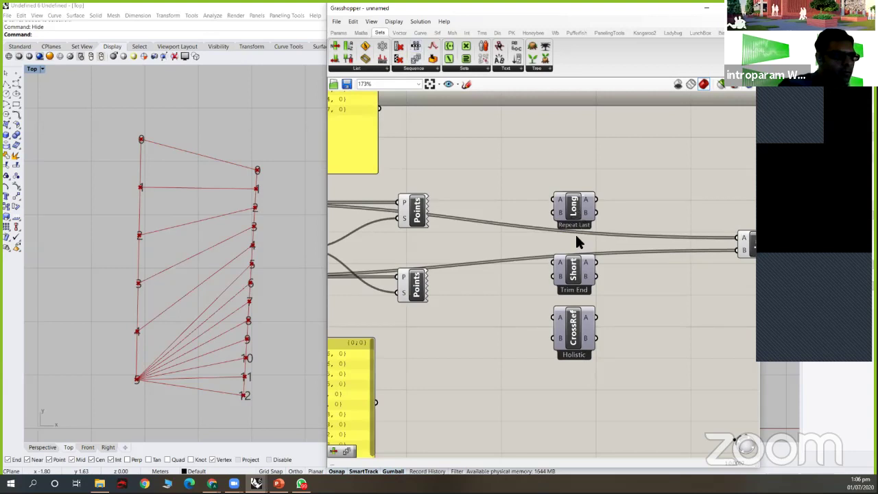
{"action": "left_click", "coordinate": [393, 21]}
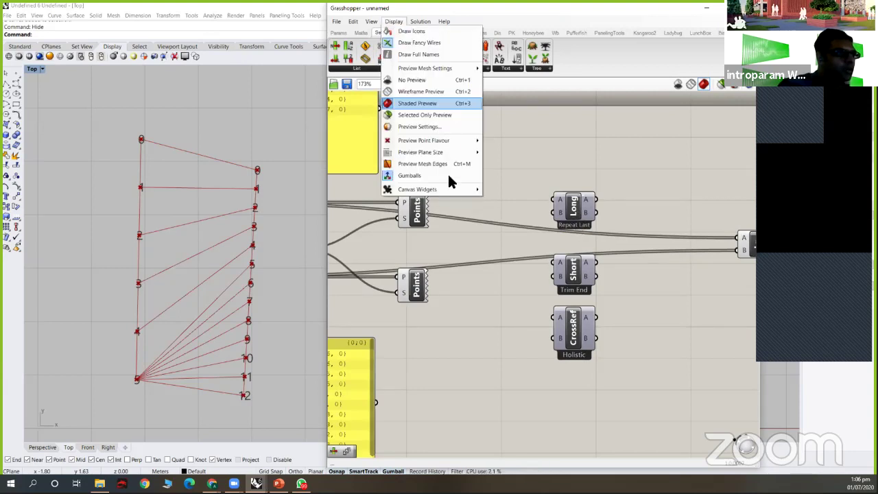
{"action": "mouse_move", "coordinate": [446, 190]}
{"action": "left_click", "coordinate": [508, 224]}
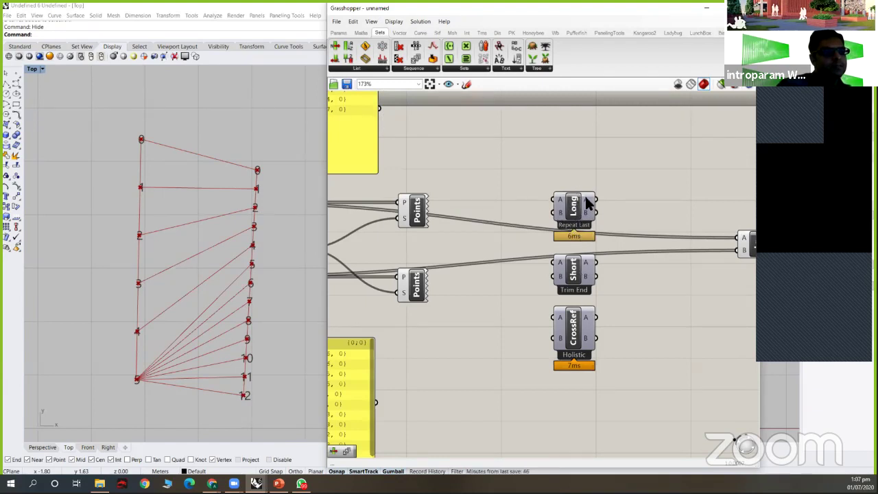
Step: Space out the Longest List, Shortest List and Cross Reference components vertically
{"action": "left_click_drag", "start_coordinate": [576, 209], "coordinate": [576, 196]}
{"action": "left_click_drag", "start_coordinate": [572, 271], "coordinate": [572, 260]}
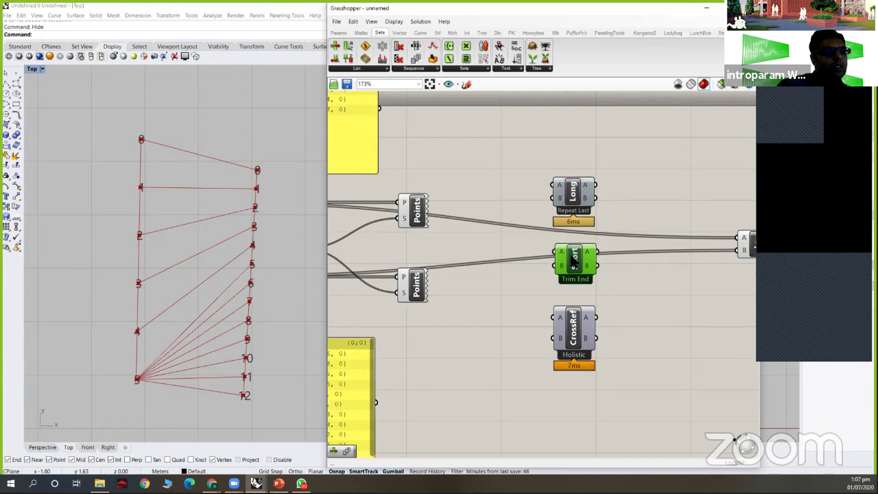
{"action": "left_click_drag", "start_coordinate": [568, 335], "coordinate": [572, 329]}
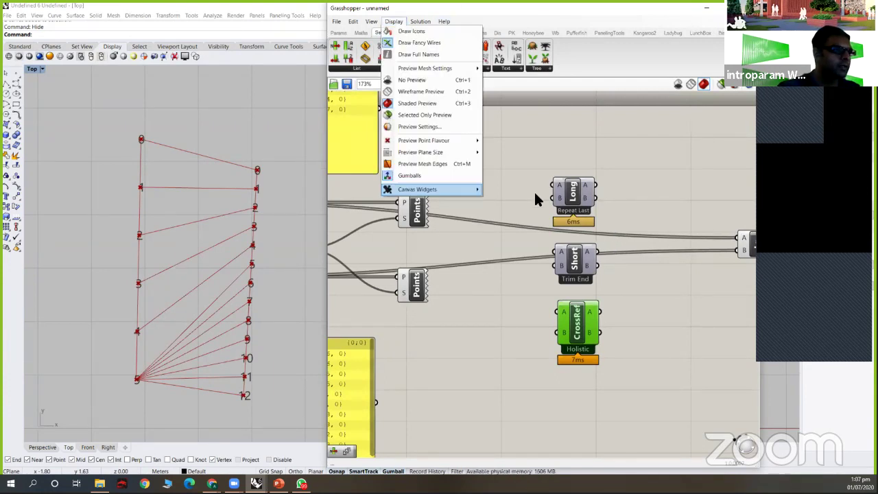
{"action": "mouse_move", "coordinate": [449, 188]}
{"action": "left_click", "coordinate": [576, 166]}
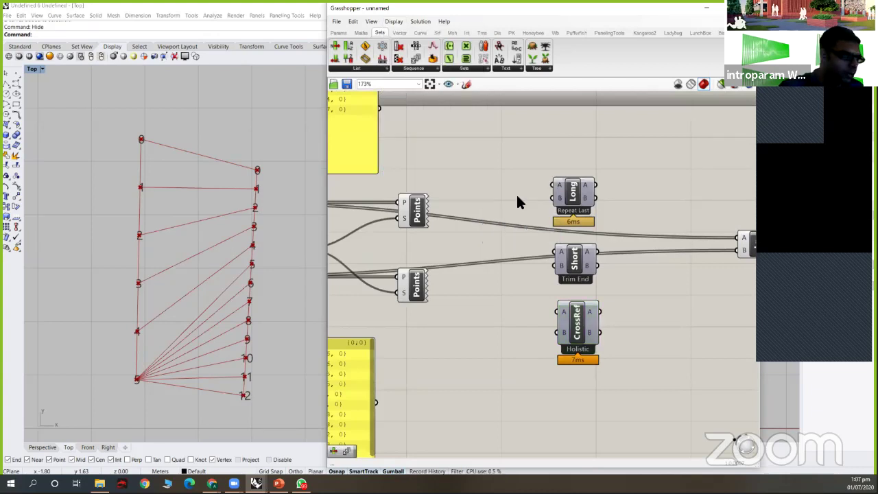
{"action": "scroll", "coordinate": [517, 223], "scroll_direction": "down", "scroll_amount": 2}
{"action": "right_click_drag", "start_coordinate": [548, 221], "coordinate": [646, 208]}
{"action": "left_click", "coordinate": [645, 255]}
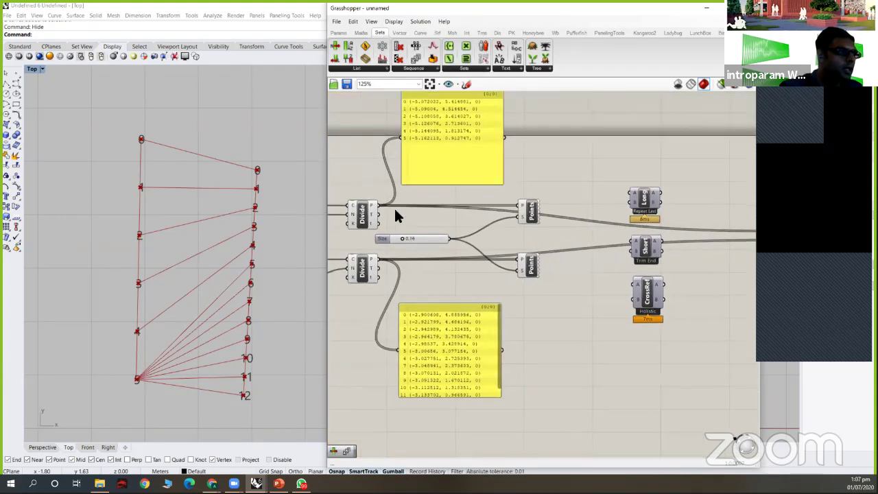
Step: Wire the points of both Divide components into Longest List and its A and B outputs into the Line component
{"action": "left_click_drag", "start_coordinate": [615, 145], "coordinate": [628, 192]}
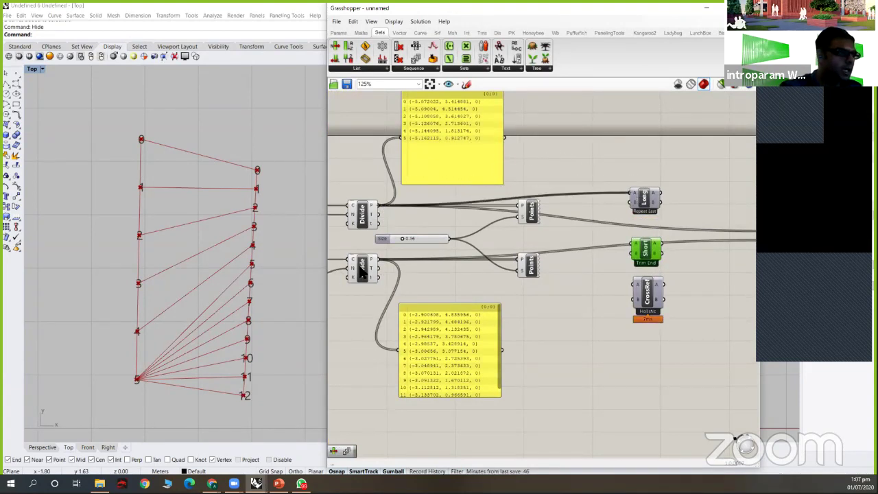
{"action": "left_click_drag", "start_coordinate": [378, 258], "coordinate": [632, 203]}
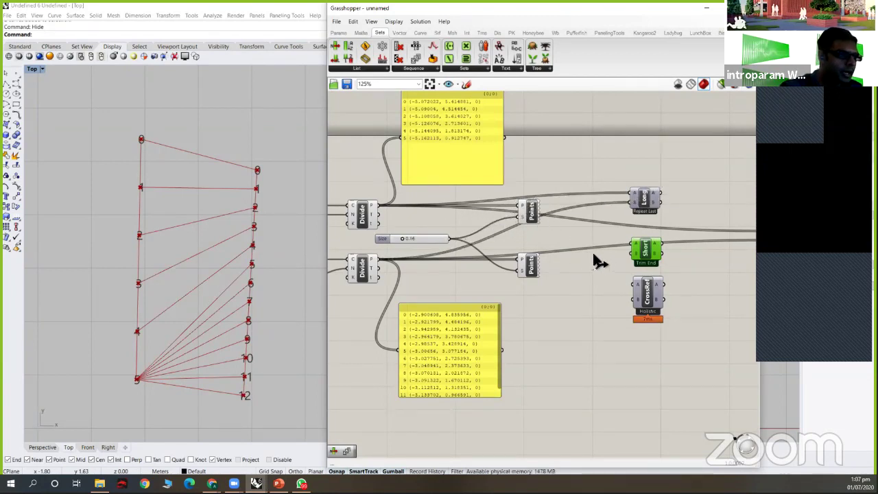
{"action": "left_click_drag", "start_coordinate": [590, 253], "coordinate": [614, 281]}
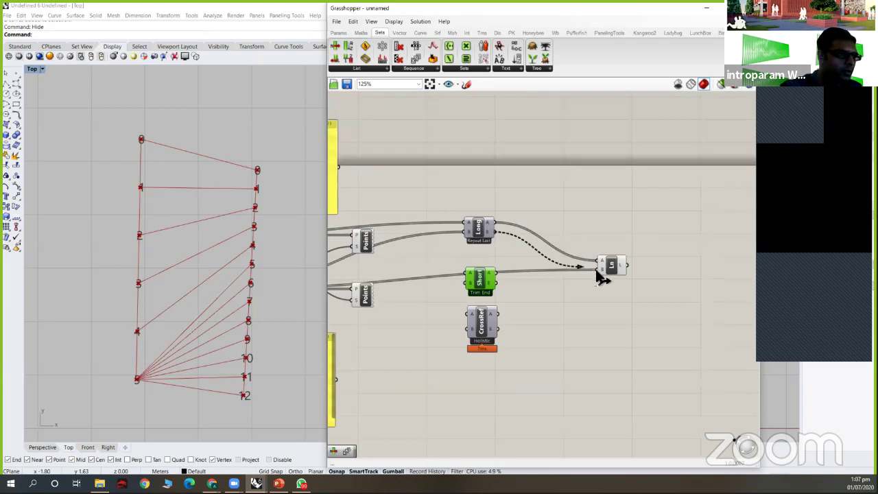
{"action": "left_click", "coordinate": [610, 264]}
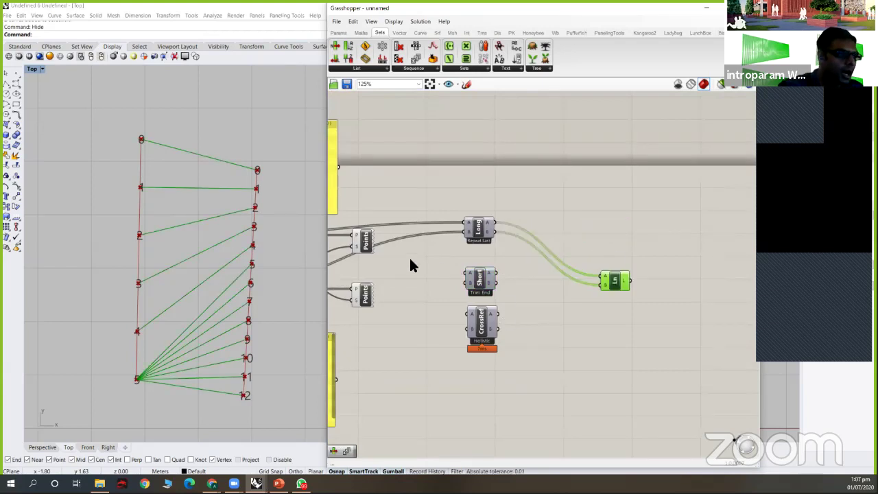
Step: Wire the points of both Divide components into Shortest List and feed its A and B outputs to the Line component instead
{"action": "scroll", "coordinate": [590, 256], "scroll_direction": "down", "scroll_amount": 2}
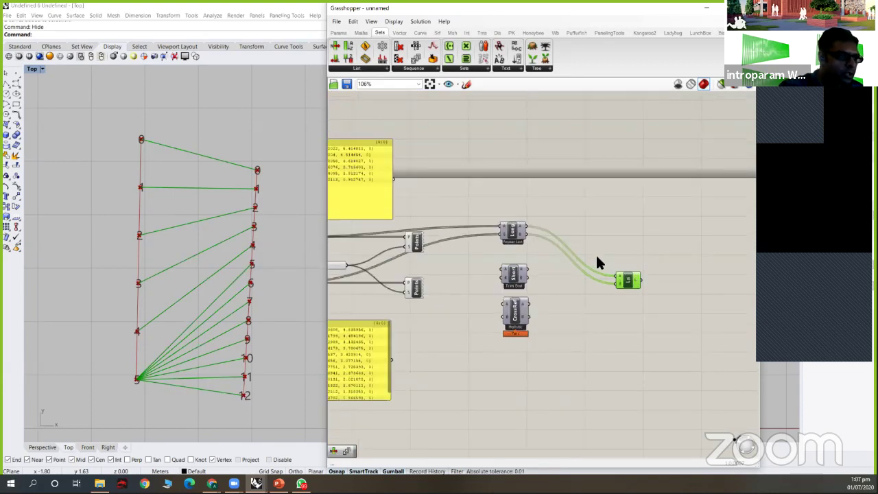
{"action": "right_click_drag", "start_coordinate": [557, 307], "coordinate": [641, 294]}
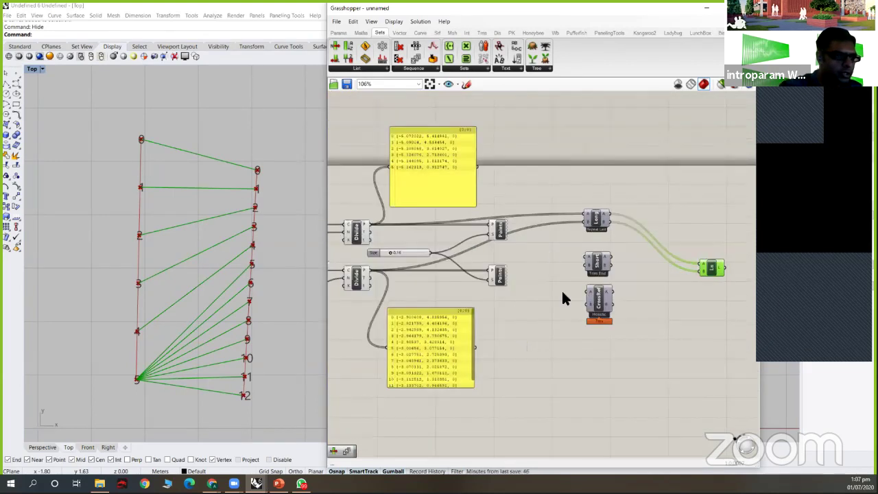
{"action": "left_click", "coordinate": [596, 262]}
{"action": "scroll", "coordinate": [594, 261], "scroll_direction": "up", "scroll_amount": 4}
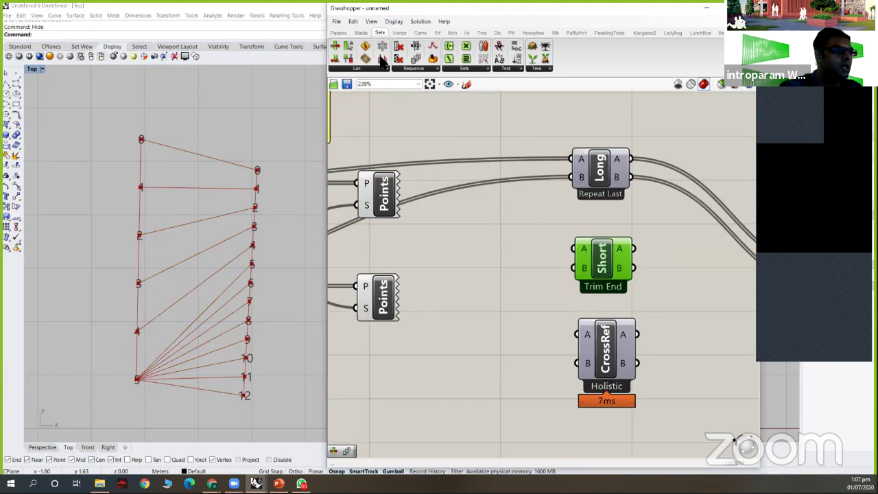
{"action": "left_click", "coordinate": [364, 70]}
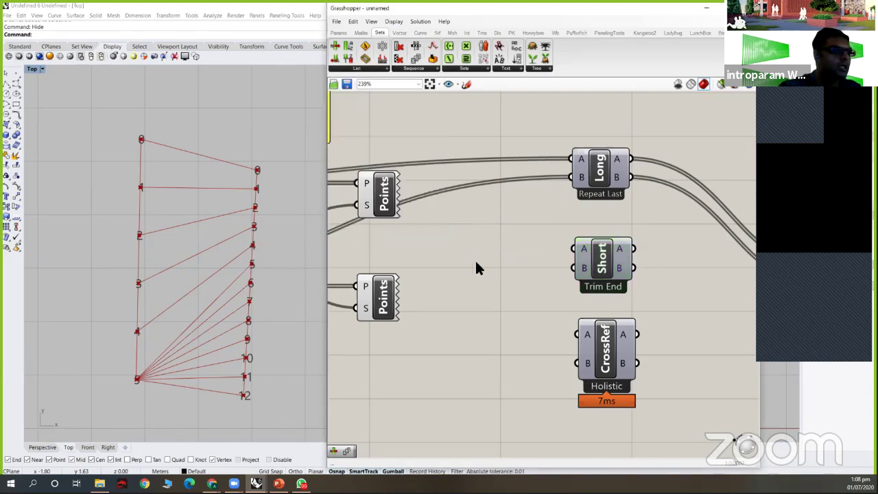
{"action": "scroll", "coordinate": [539, 251], "scroll_direction": "down", "scroll_amount": 1}
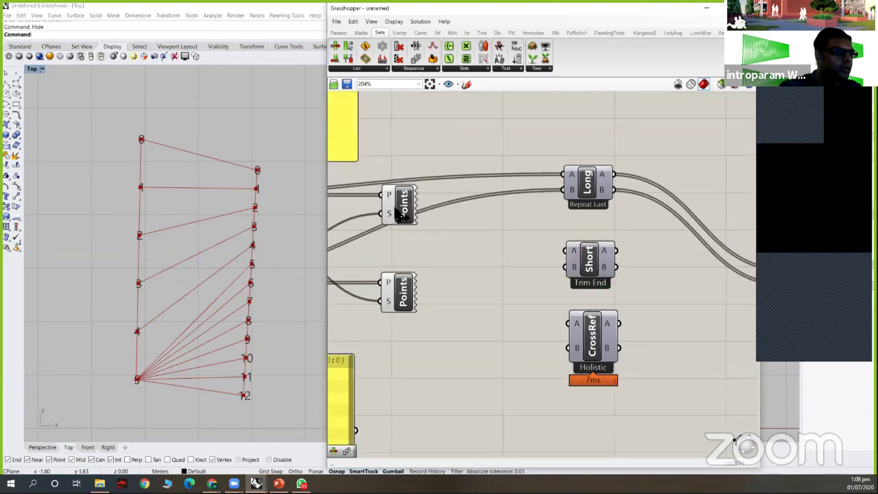
{"action": "scroll", "coordinate": [666, 254], "scroll_direction": "down", "scroll_amount": 2}
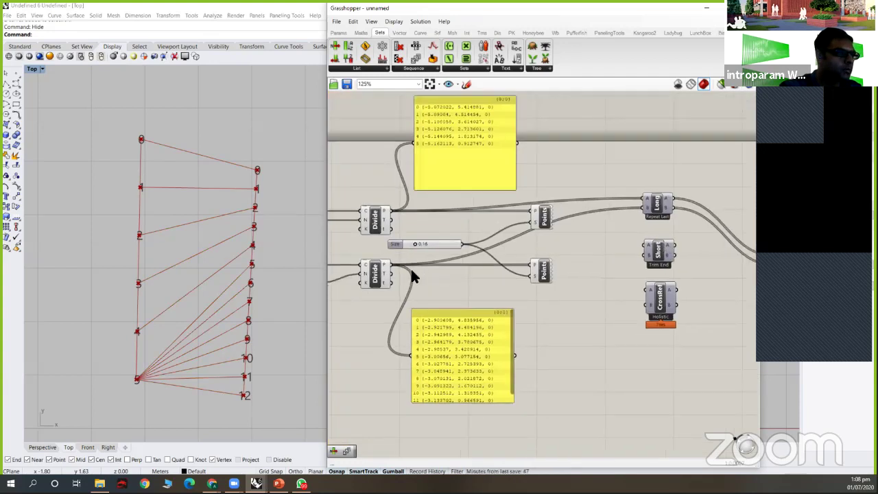
{"action": "left_click_drag", "start_coordinate": [391, 210], "coordinate": [643, 245]}
{"action": "left_click_drag", "start_coordinate": [391, 265], "coordinate": [643, 255]}
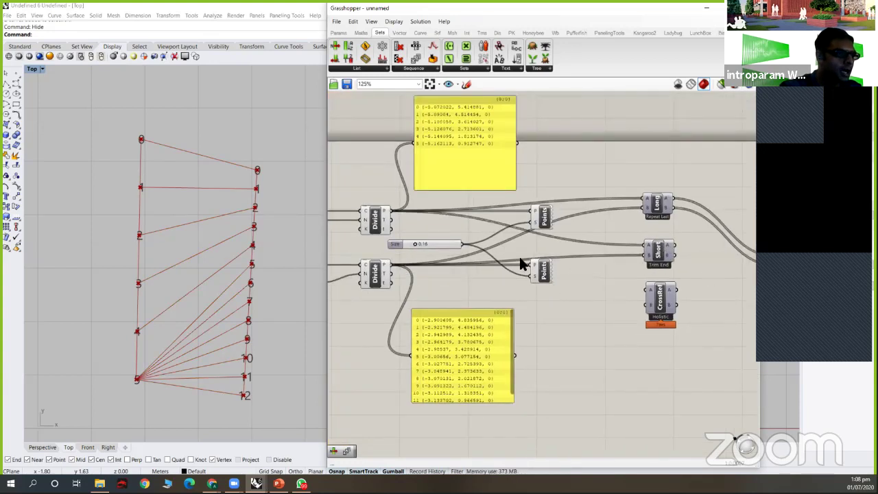
{"action": "right_click_drag", "start_coordinate": [692, 260], "coordinate": [537, 276]}
{"action": "left_click_drag", "start_coordinate": [519, 275], "coordinate": [636, 265]}
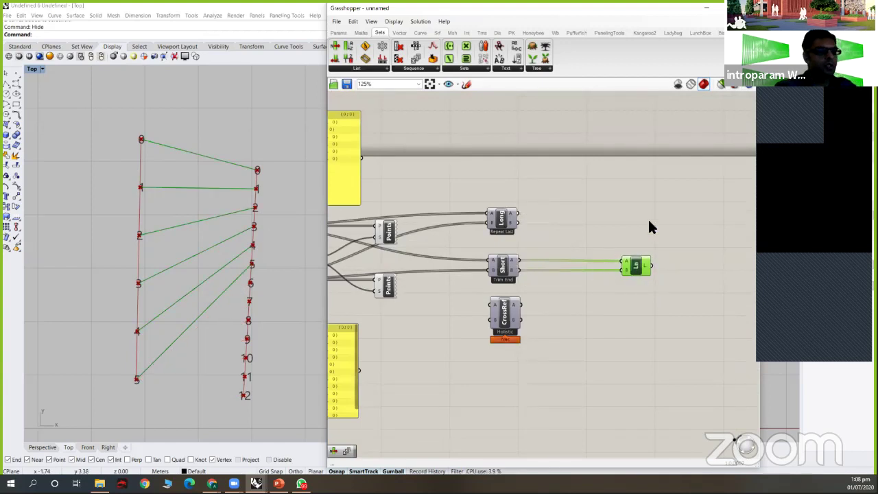
Step: Nudge the Shortest List and Line components so that they sit level with each other
{"action": "scroll", "coordinate": [502, 269], "scroll_direction": "up", "scroll_amount": 1}
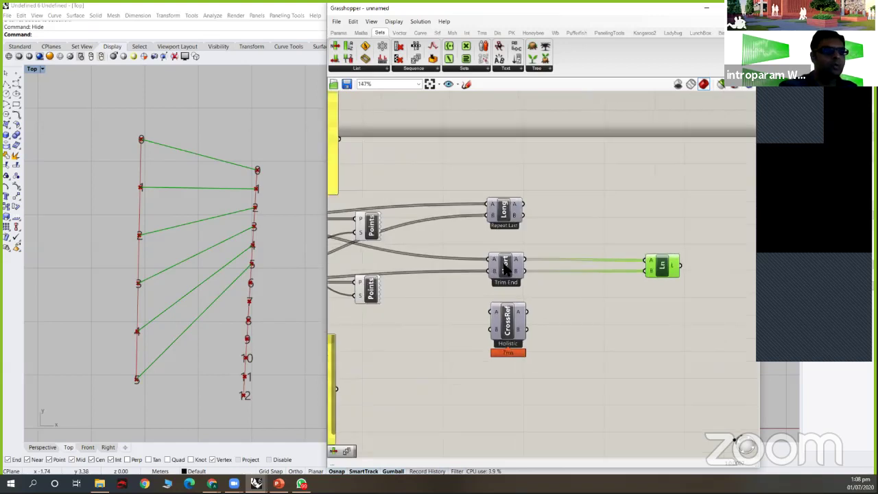
{"action": "scroll", "coordinate": [504, 269], "scroll_direction": "up", "scroll_amount": 1}
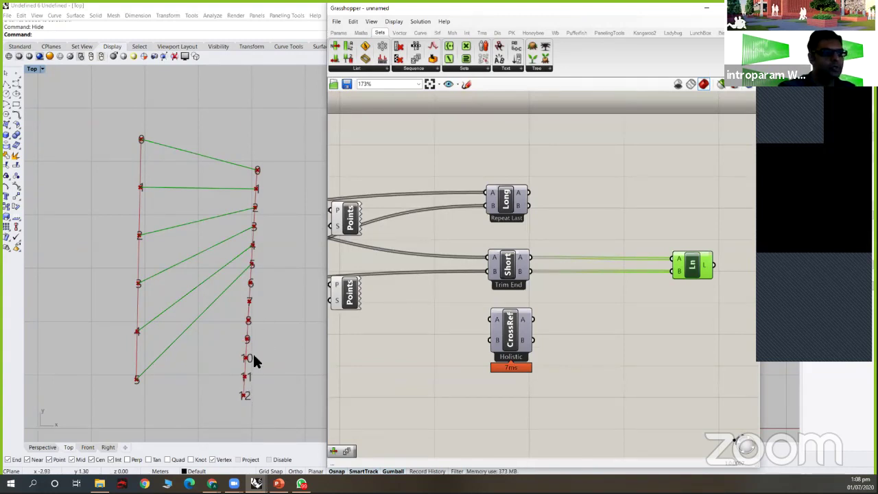
{"action": "right_click_drag", "start_coordinate": [522, 289], "coordinate": [653, 275]}
{"action": "scroll", "coordinate": [727, 273], "scroll_direction": "down", "scroll_amount": 1}
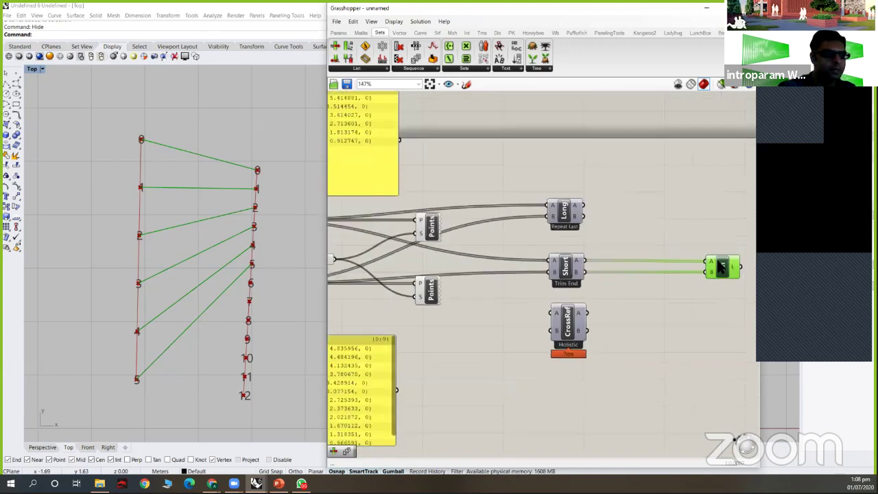
{"action": "left_click", "coordinate": [564, 266]}
{"action": "left_click", "coordinate": [720, 264]}
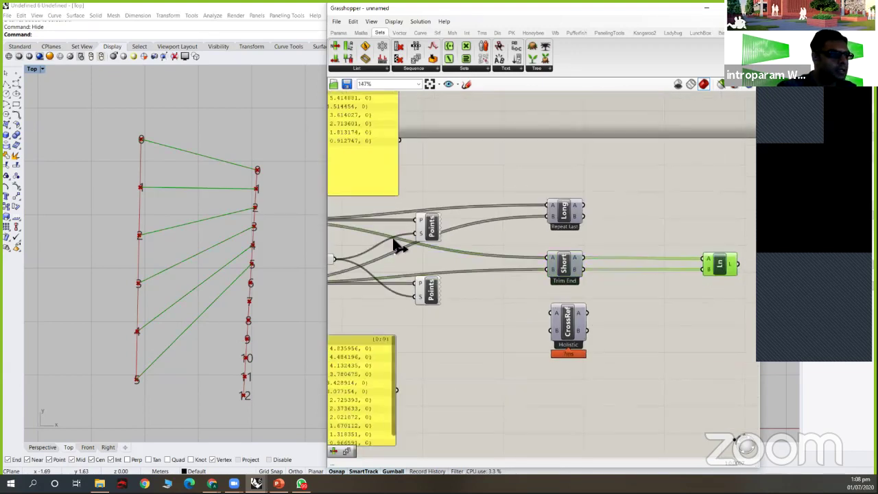
Step: Wire both Divide point lists into Cross Reference, feed its outputs to the Line component and move Line closer to it
{"action": "scroll", "coordinate": [616, 307], "scroll_direction": "down", "scroll_amount": 2}
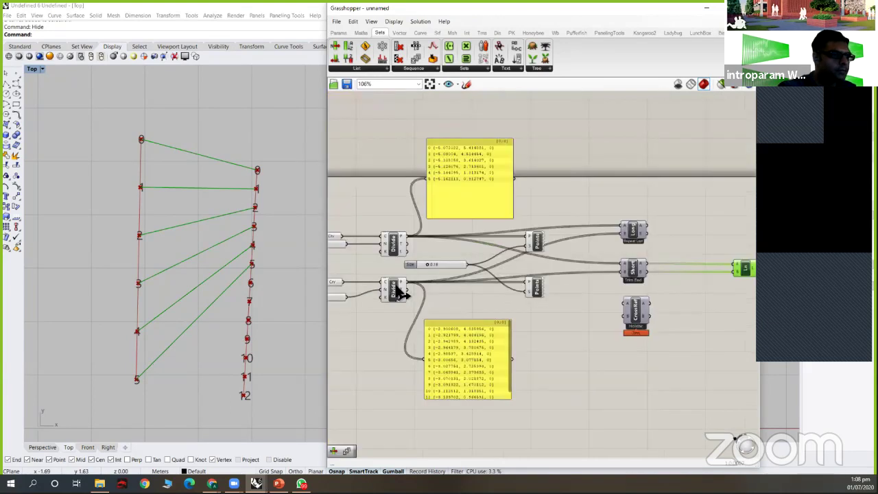
{"action": "left_click_drag", "start_coordinate": [402, 239], "coordinate": [609, 308]}
{"action": "left_click_drag", "start_coordinate": [395, 286], "coordinate": [610, 319]}
{"action": "right_click_drag", "start_coordinate": [718, 276], "coordinate": [646, 290]}
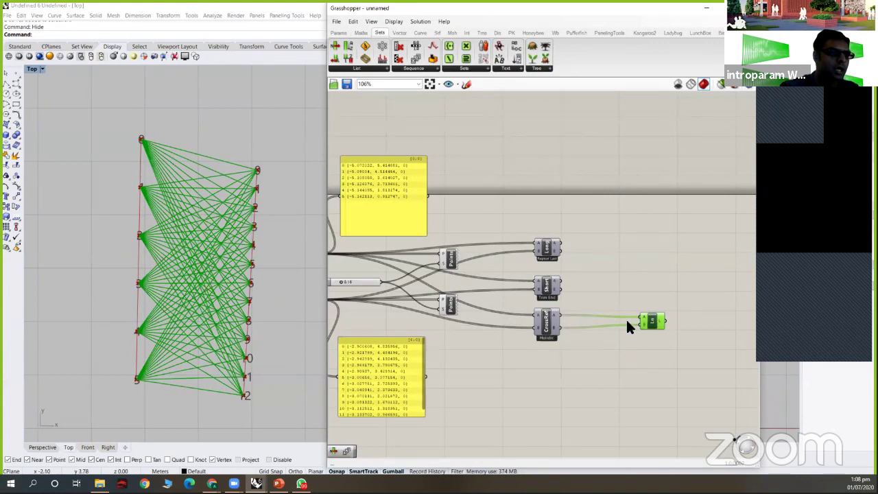
{"action": "left_click_drag", "start_coordinate": [650, 321], "coordinate": [618, 320]}
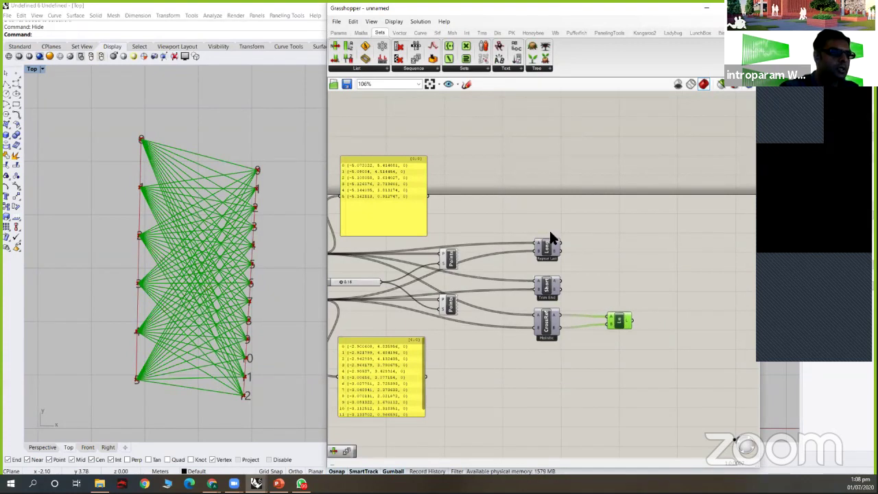
Step: Shift the three list-matching components closer to the Points components and place Line beside Shortest List
{"action": "left_click", "coordinate": [642, 268]}
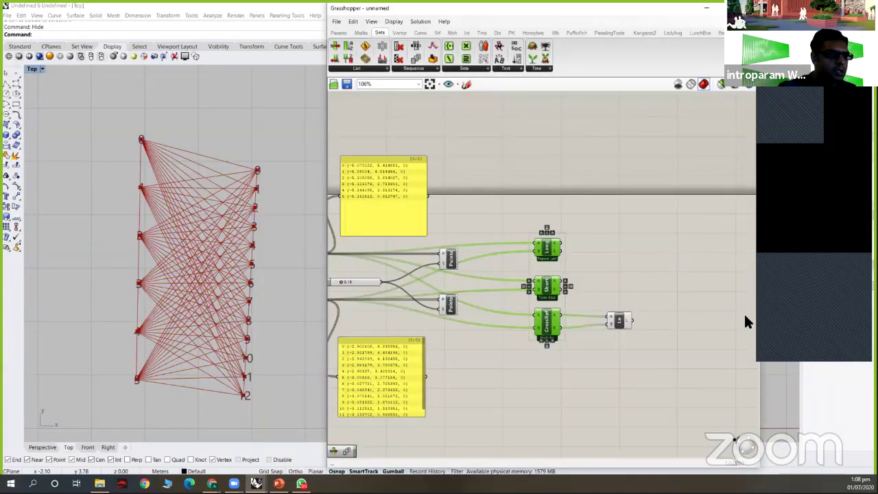
{"action": "left_click", "coordinate": [595, 194]}
{"action": "right_click_drag", "start_coordinate": [503, 263], "coordinate": [603, 213]}
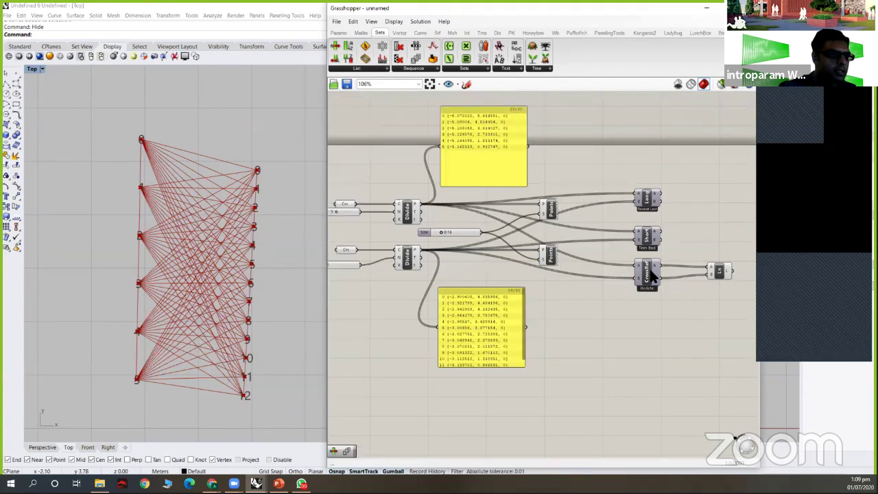
{"action": "left_click_drag", "start_coordinate": [733, 314], "coordinate": [608, 233]}
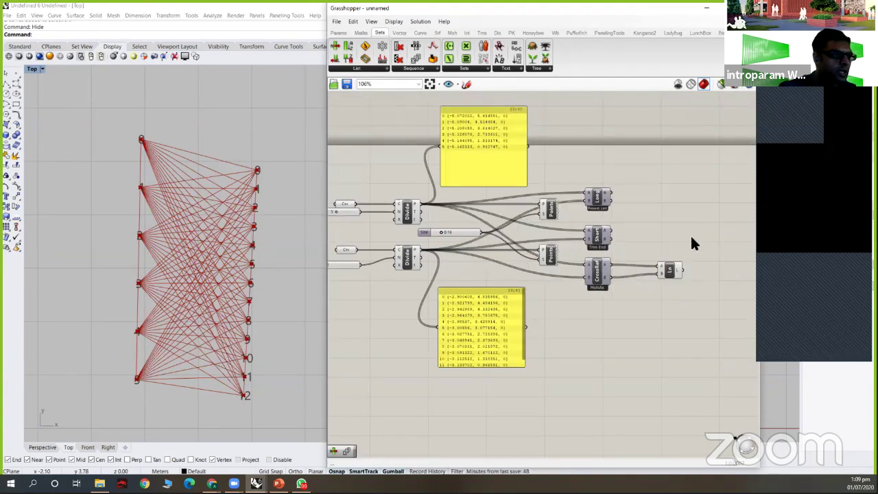
{"action": "left_click", "coordinate": [669, 270]}
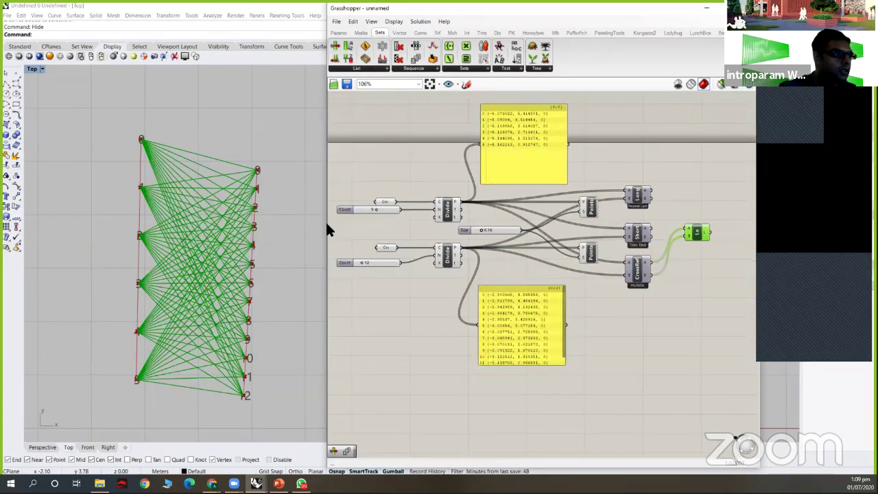
Step: Widen the Grasshopper window over the Rhino viewport and shorten the upper coordinate panel to fit its six points
{"action": "scroll", "coordinate": [328, 228], "scroll_direction": "up", "scroll_amount": 2}
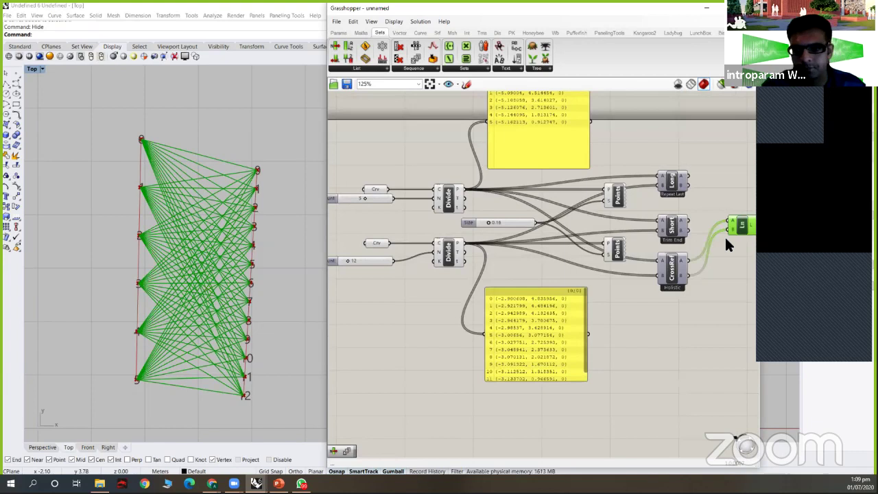
{"action": "left_click_drag", "start_coordinate": [327, 235], "coordinate": [264, 235]}
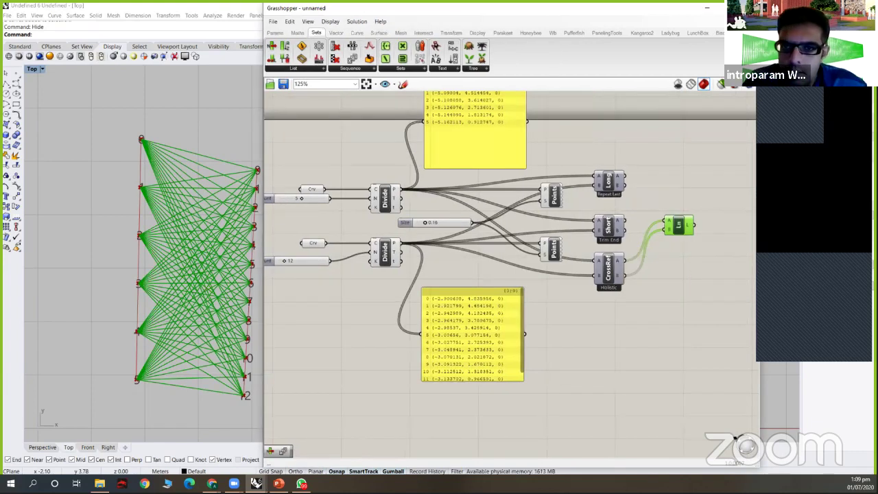
{"action": "right_click_drag", "start_coordinate": [507, 267], "coordinate": [530, 269]}
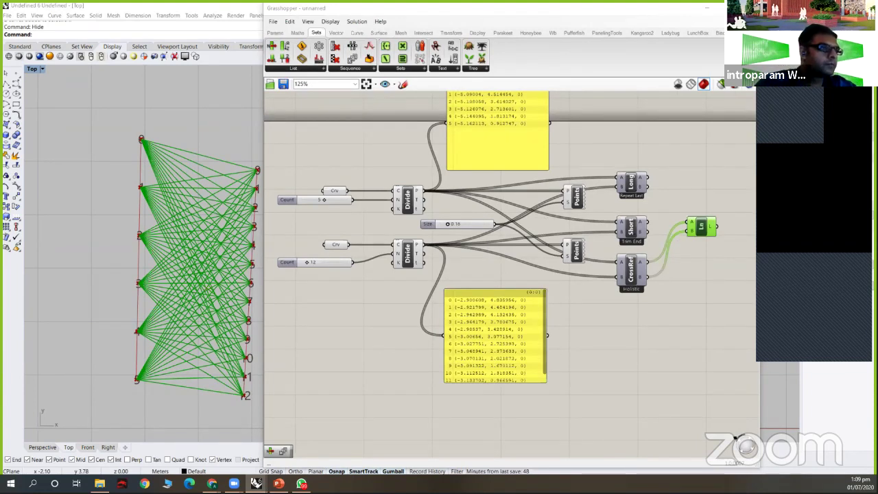
{"action": "right_click_drag", "start_coordinate": [601, 181], "coordinate": [603, 219]}
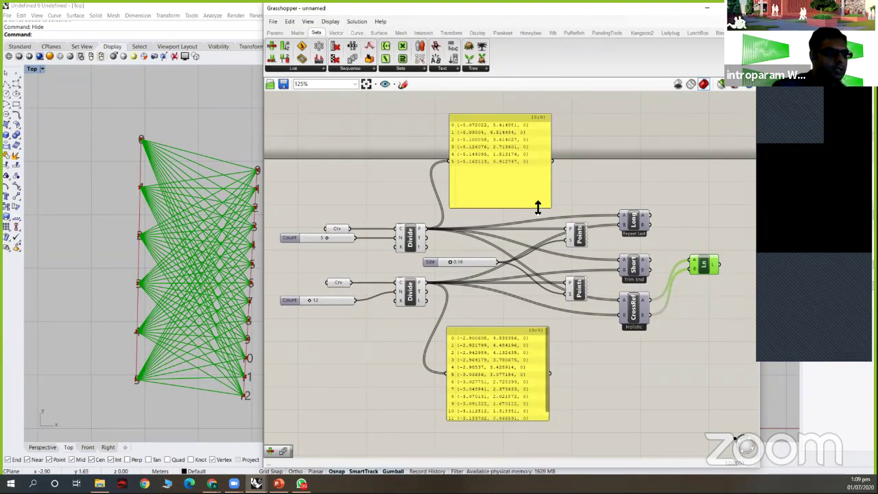
{"action": "left_click_drag", "start_coordinate": [537, 205], "coordinate": [537, 185]}
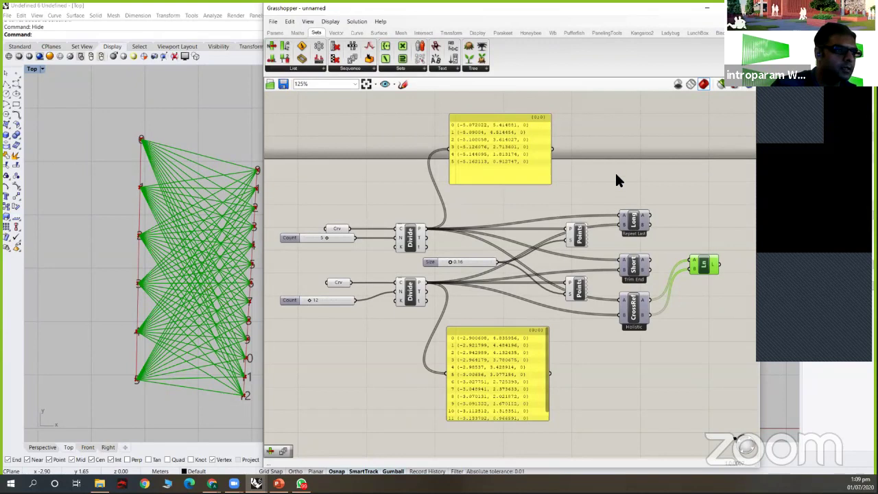
Step: Select every component in the definition and turn off their preview in the Rhino viewport
{"action": "scroll", "coordinate": [610, 179], "scroll_direction": "down", "scroll_amount": 1}
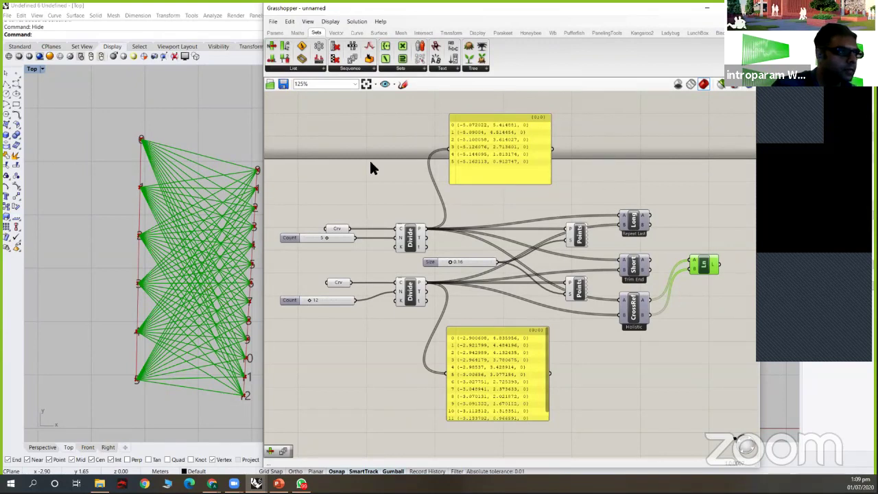
{"action": "left_click_drag", "start_coordinate": [302, 134], "coordinate": [308, 135]}
{"action": "right_click_drag", "start_coordinate": [334, 127], "coordinate": [316, 115]}
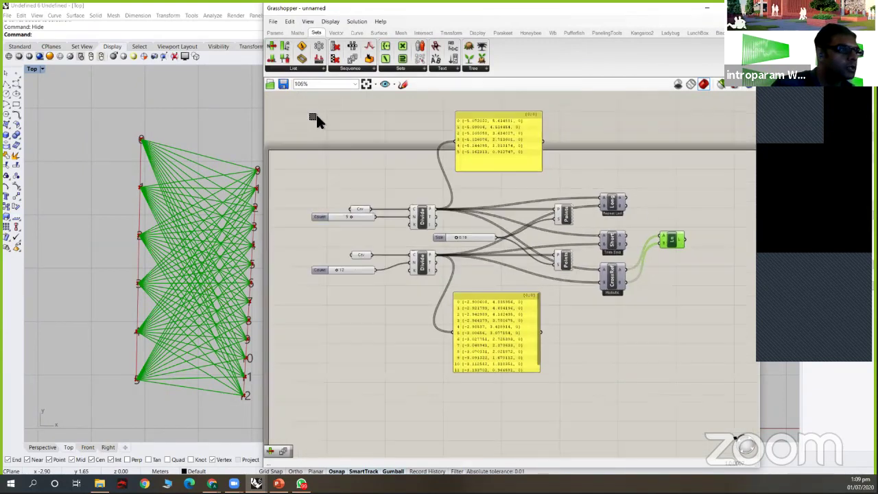
{"action": "left_click", "coordinate": [638, 227]}
{"action": "scroll", "coordinate": [638, 227], "scroll_direction": "down", "scroll_amount": 1}
{"action": "right_click_drag", "start_coordinate": [668, 233], "coordinate": [639, 231]}
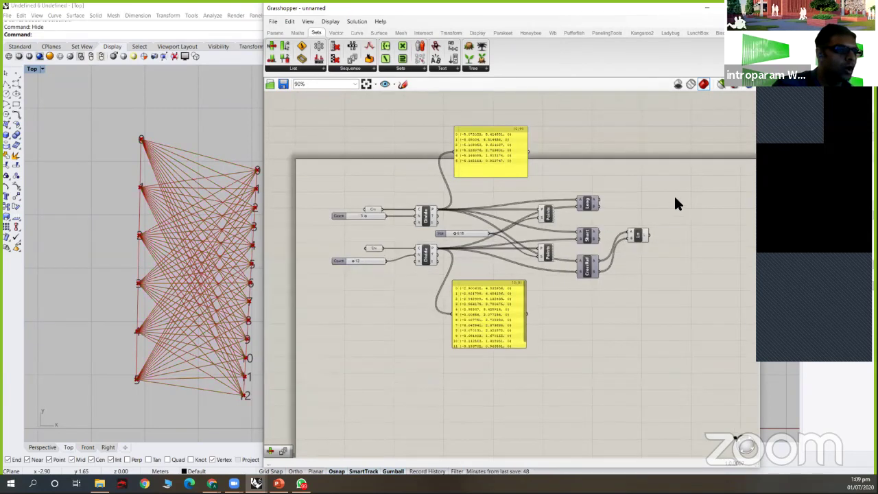
{"action": "key", "text": "ctrl+a"}
{"action": "middle_click", "coordinate": [639, 232]}
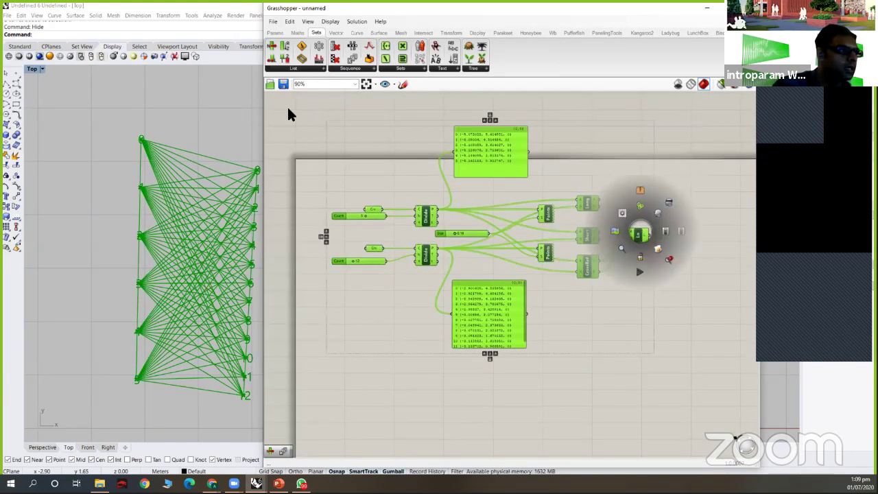
{"action": "left_click_drag", "start_coordinate": [630, 356], "coordinate": [685, 377]}
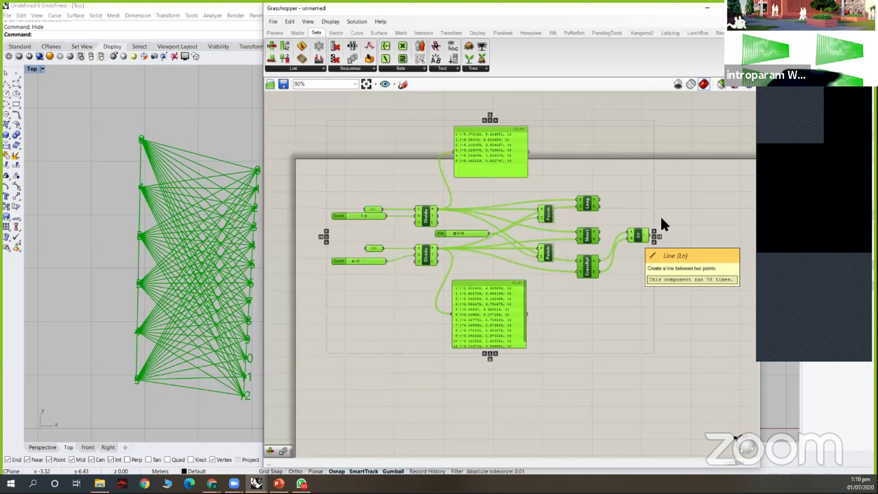
{"action": "key", "text": "space"}
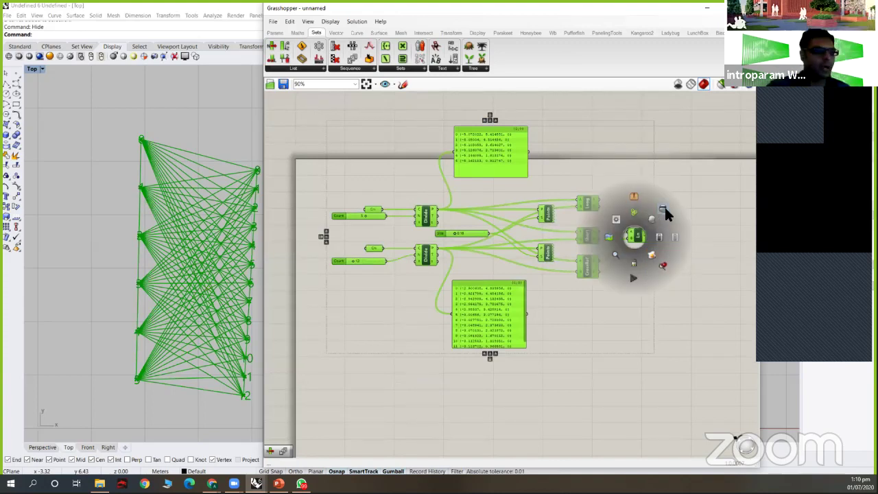
{"action": "left_click", "coordinate": [657, 205]}
{"action": "right_click", "coordinate": [658, 205]}
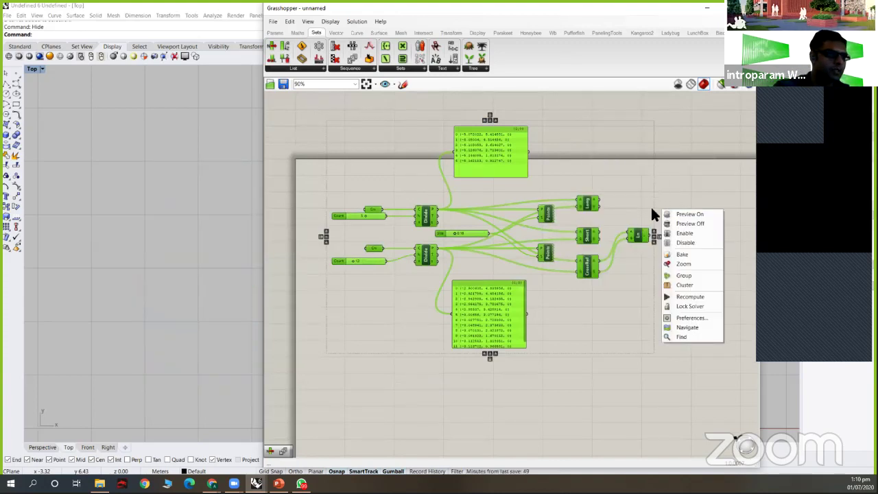
Step: Select the whole definition and move it slightly lower on the Grasshopper canvas, leaving it deselected
{"action": "left_click", "coordinate": [652, 210]}
{"action": "scroll", "coordinate": [453, 175], "scroll_direction": "down", "scroll_amount": 3}
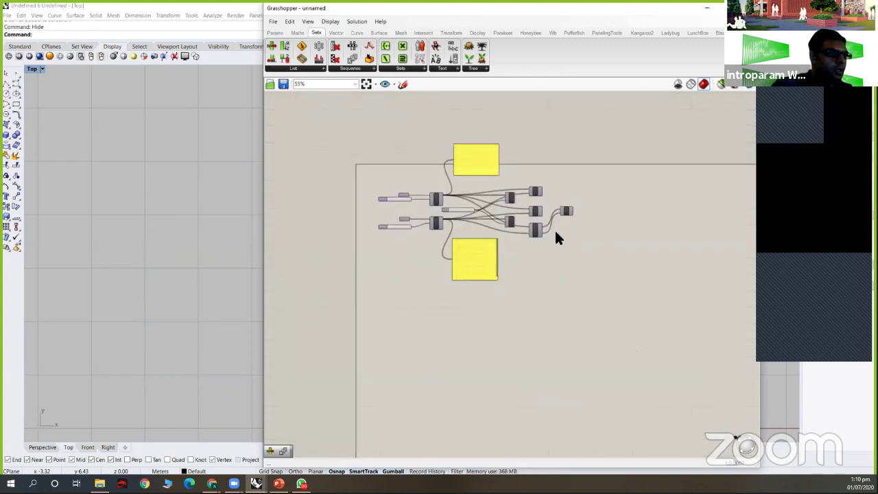
{"action": "left_click_drag", "start_coordinate": [368, 131], "coordinate": [583, 295]}
{"action": "left_click_drag", "start_coordinate": [537, 192], "coordinate": [529, 227]}
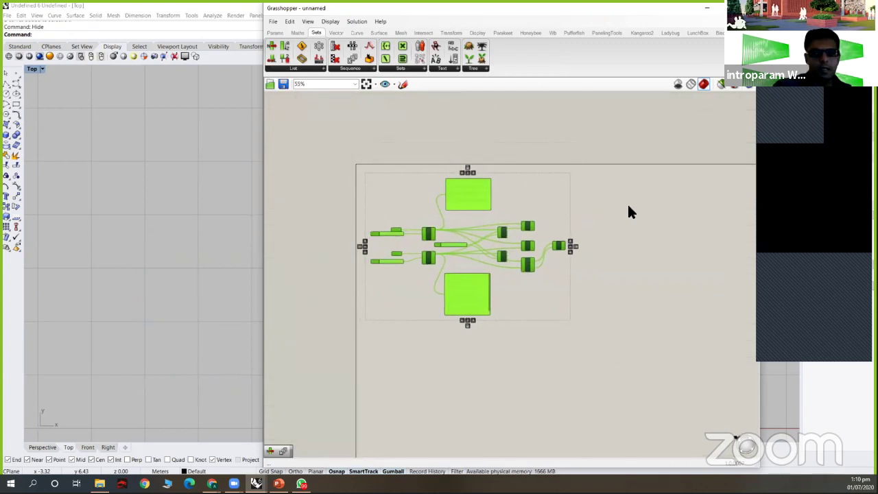
{"action": "left_click", "coordinate": [627, 203]}
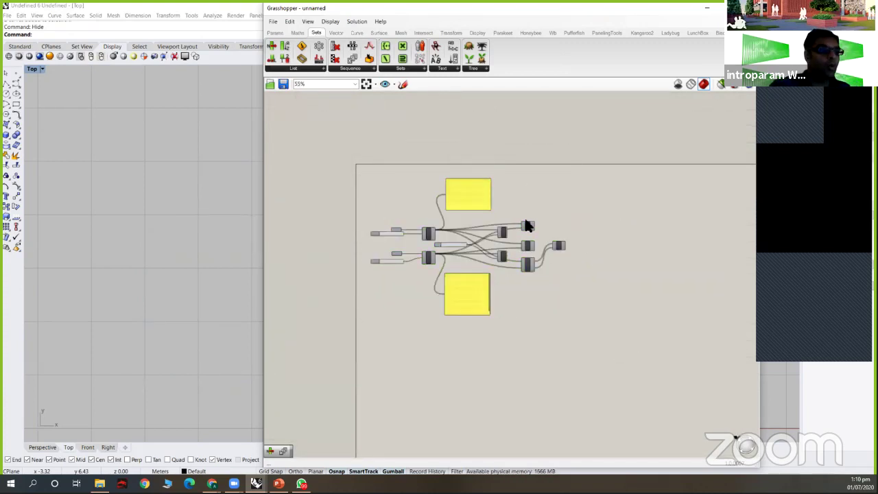
Step: Select every component in the definition and turn their preview back on in the Rhino viewport
{"action": "scroll", "coordinate": [534, 271], "scroll_direction": "up", "scroll_amount": 1}
{"action": "scroll", "coordinate": [620, 240], "scroll_direction": "up", "scroll_amount": 2}
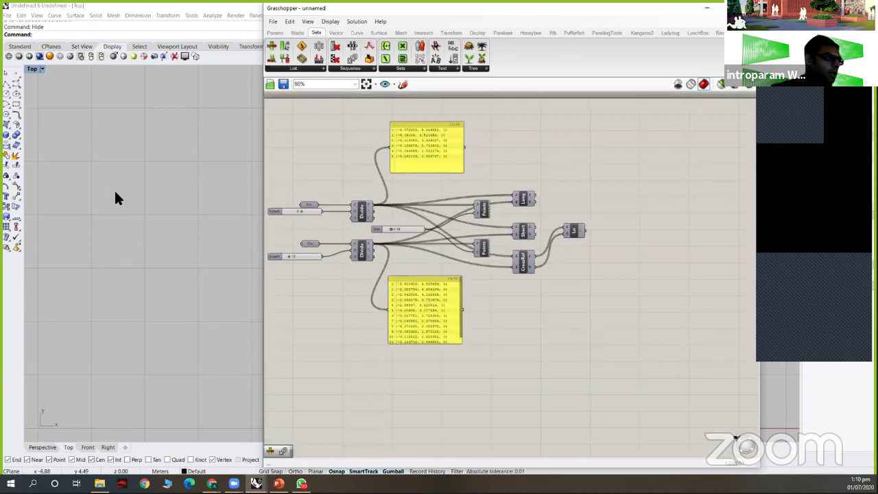
{"action": "mouse_move", "coordinate": [116, 196]}
{"action": "right_mouse_down"}
{"action": "mouse_move", "coordinate": [163, 198]}
{"action": "mouse_move", "coordinate": [120, 212]}
{"action": "mouse_move", "coordinate": [107, 198]}
{"action": "right_mouse_up"}
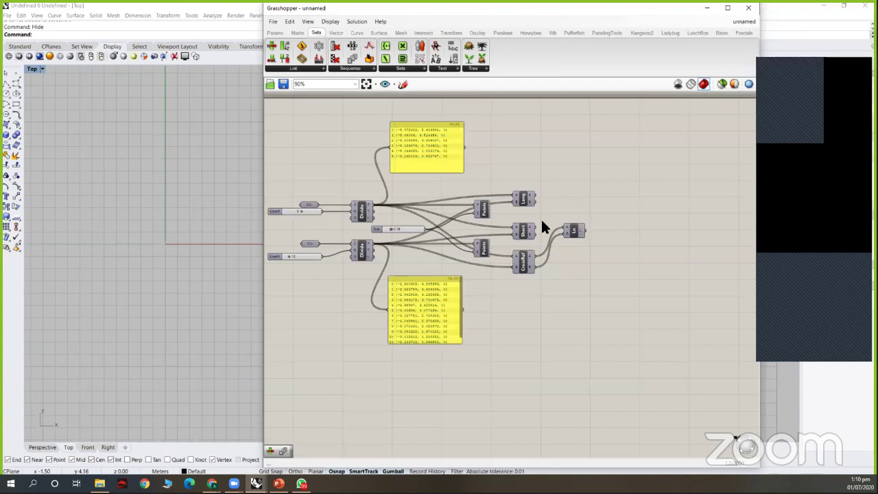
{"action": "right_click_drag", "start_coordinate": [562, 199], "coordinate": [615, 201]}
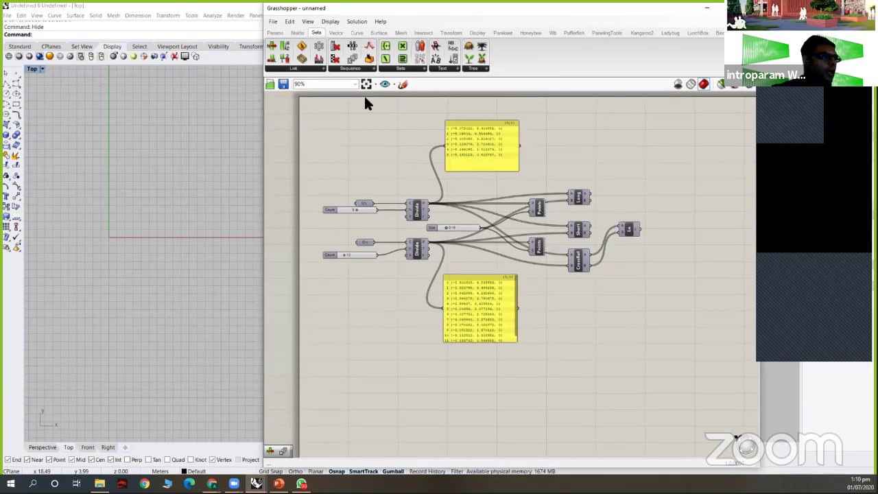
{"action": "scroll", "coordinate": [587, 227], "scroll_direction": "up", "scroll_amount": 2}
{"action": "right_click_drag", "start_coordinate": [668, 236], "coordinate": [692, 238]}
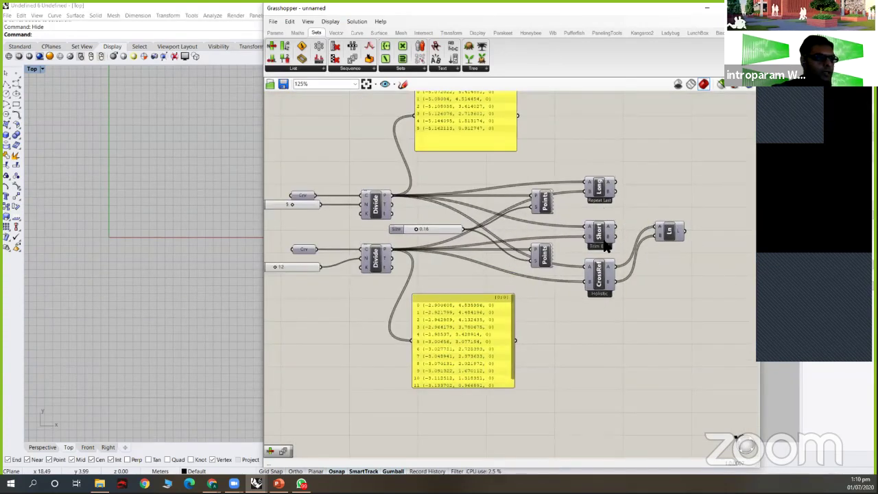
{"action": "scroll", "coordinate": [607, 240], "scroll_direction": "down", "scroll_amount": 2}
{"action": "left_click_drag", "start_coordinate": [309, 103], "coordinate": [730, 373]}
{"action": "middle_click", "coordinate": [653, 227]}
{"action": "left_click", "coordinate": [671, 209]}
{"action": "left_click", "coordinate": [49, 228]}
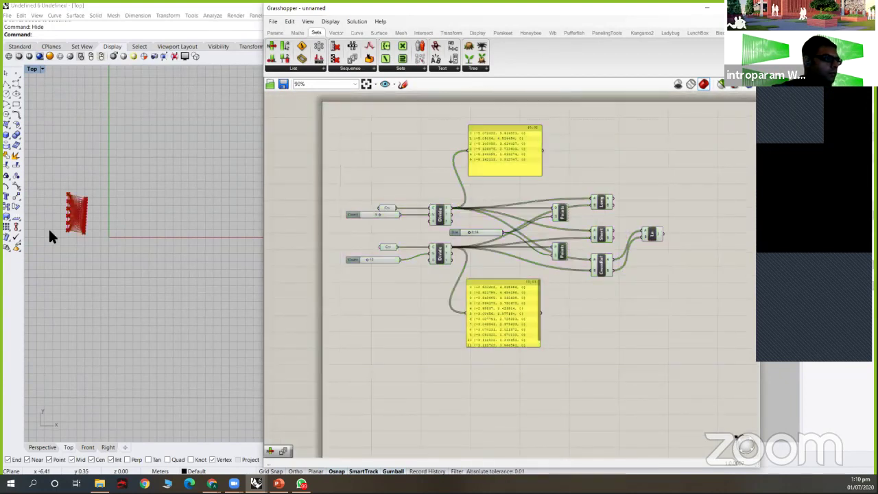
Step: Examine the Cross Reference lines between the two rows of numbered division points in Rhino's Top viewport
{"action": "scroll", "coordinate": [80, 227], "scroll_direction": "up", "scroll_amount": 4}
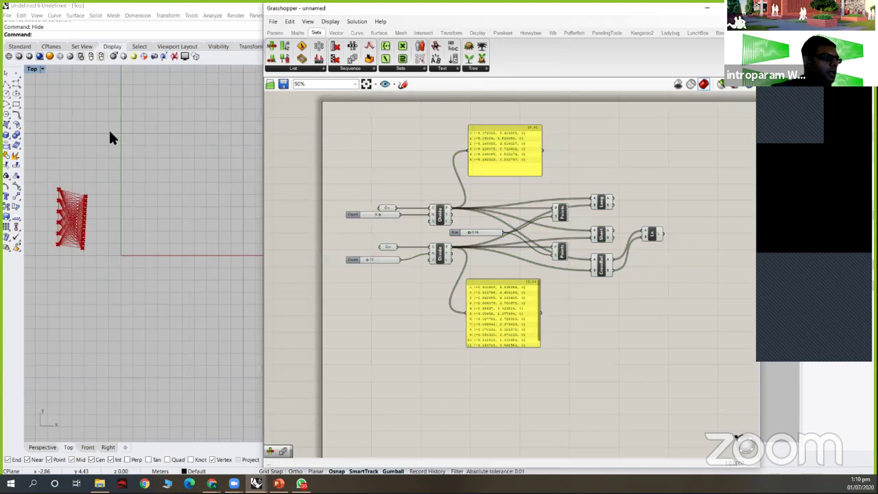
{"action": "scroll", "coordinate": [66, 227], "scroll_direction": "up", "scroll_amount": 10}
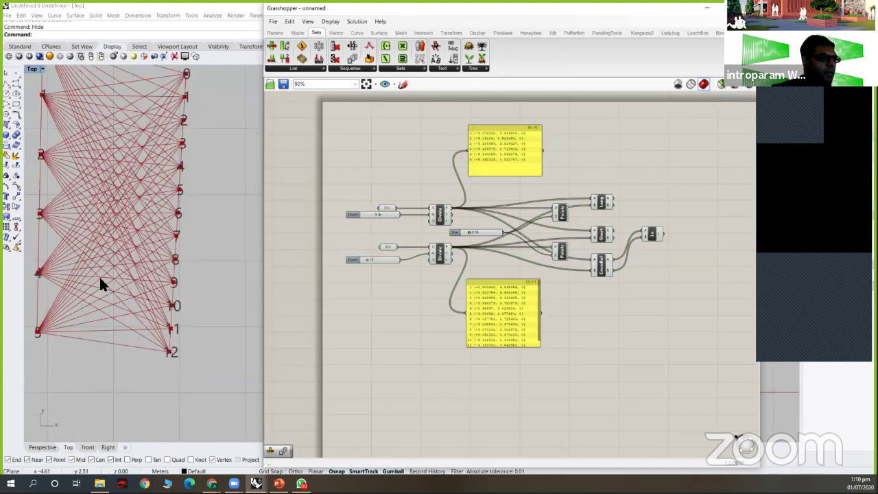
{"action": "scroll", "coordinate": [100, 277], "scroll_direction": "down", "scroll_amount": 2}
{"action": "right_click_drag", "start_coordinate": [66, 116], "coordinate": [113, 162]}
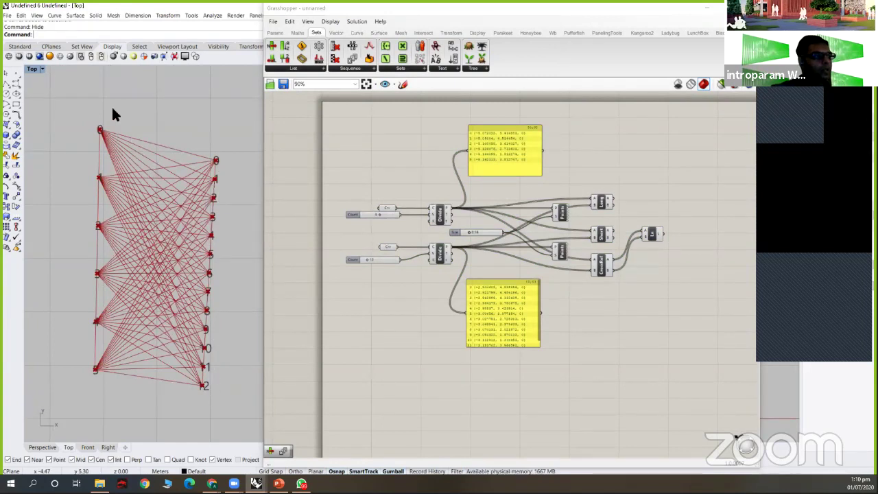
{"action": "left_click_drag", "start_coordinate": [89, 108], "coordinate": [113, 414]}
{"action": "left_click_drag", "start_coordinate": [202, 118], "coordinate": [236, 415]}
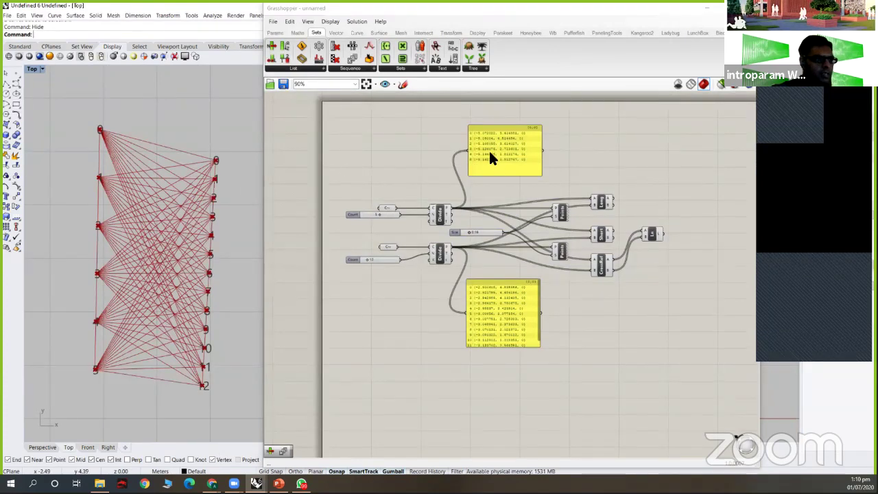
Step: Move the upper coordinate panel slightly lower and lengthen the lower panel to fit its points up to index 12
{"action": "left_click_drag", "start_coordinate": [491, 160], "coordinate": [500, 192]}
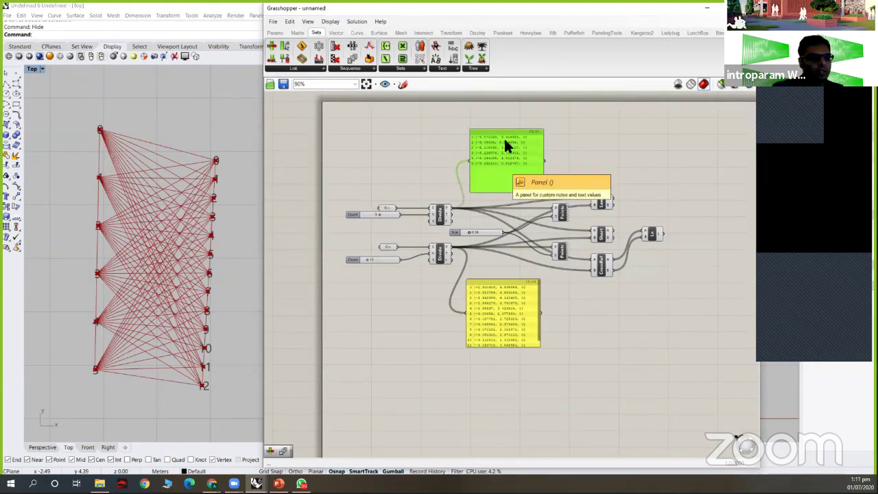
{"action": "scroll", "coordinate": [502, 157], "scroll_direction": "up", "scroll_amount": 4}
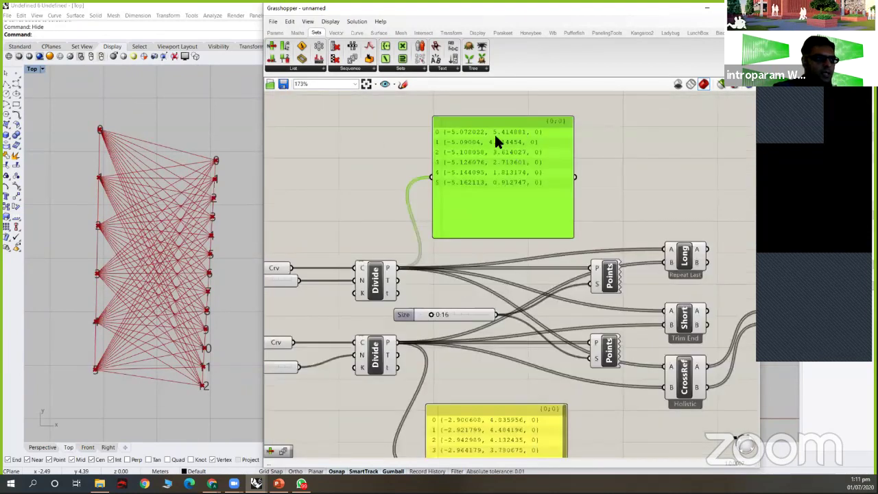
{"action": "scroll", "coordinate": [415, 252], "scroll_direction": "down", "scroll_amount": 2}
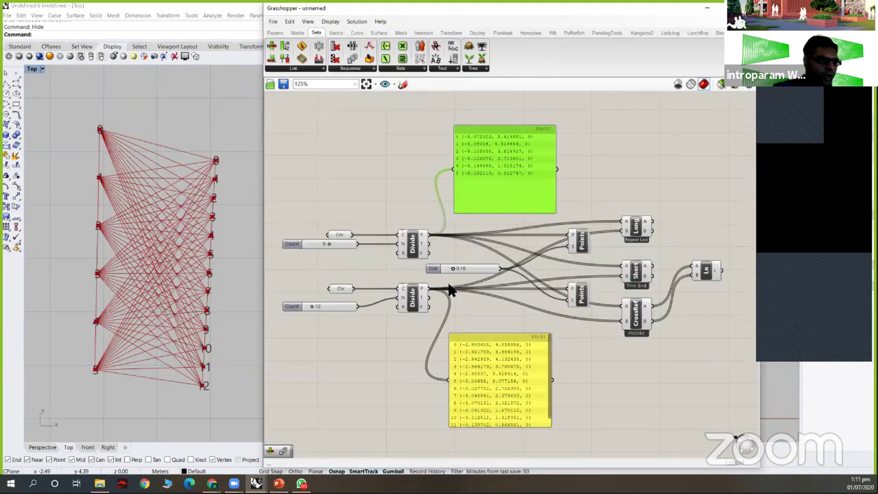
{"action": "left_click", "coordinate": [502, 434]}
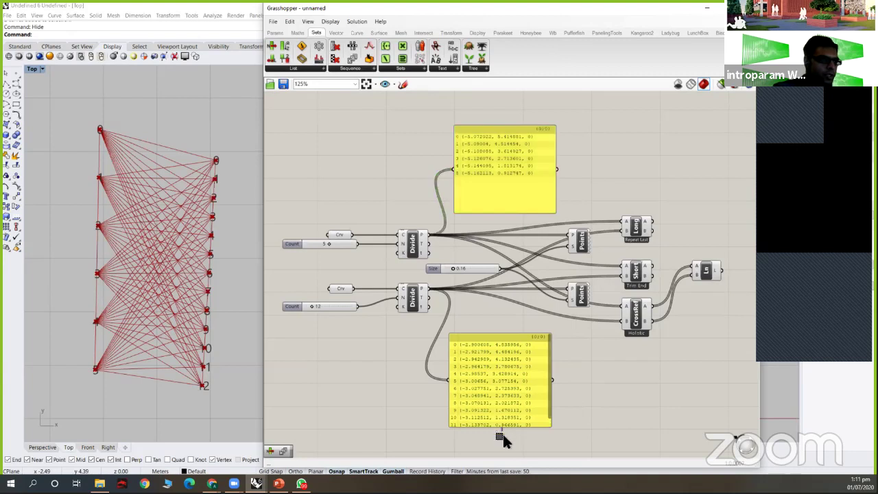
{"action": "left_click_drag", "start_coordinate": [488, 426], "coordinate": [488, 447]}
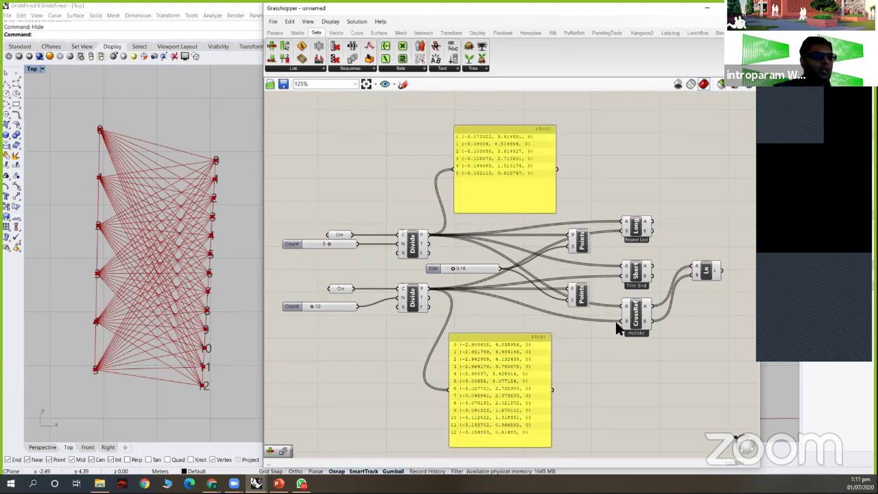
Step: Examine how the two coordinate lists feed the Longest List, Shortest List and Cross Reference components
{"action": "scroll", "coordinate": [615, 323], "scroll_direction": "down", "scroll_amount": 3}
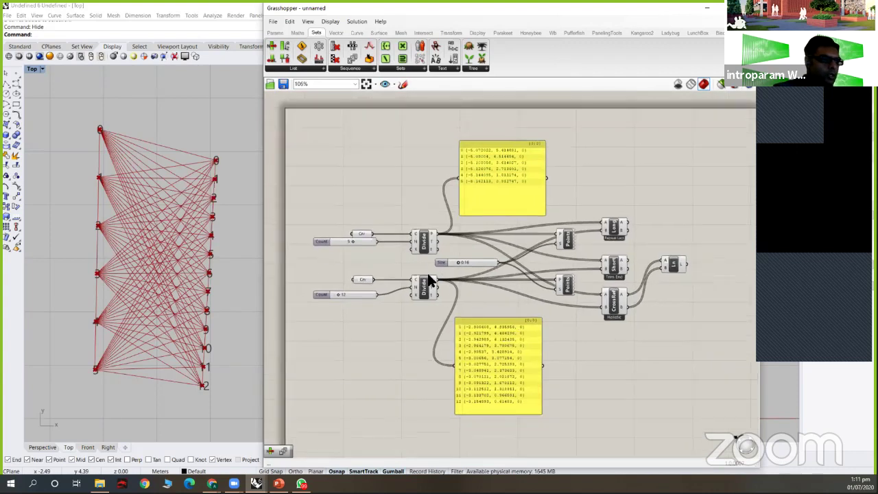
{"action": "scroll", "coordinate": [447, 281], "scroll_direction": "up", "scroll_amount": 2}
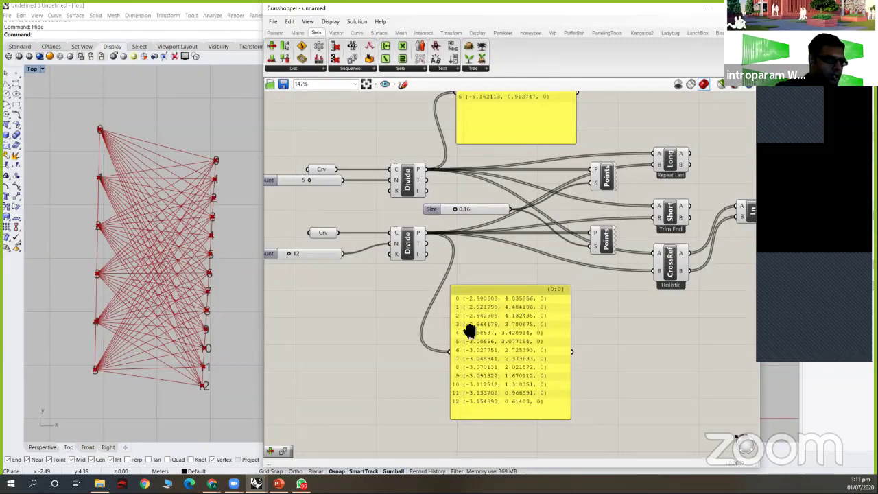
{"action": "scroll", "coordinate": [470, 326], "scroll_direction": "down", "scroll_amount": 3}
{"action": "right_click_drag", "start_coordinate": [635, 218], "coordinate": [594, 243]}
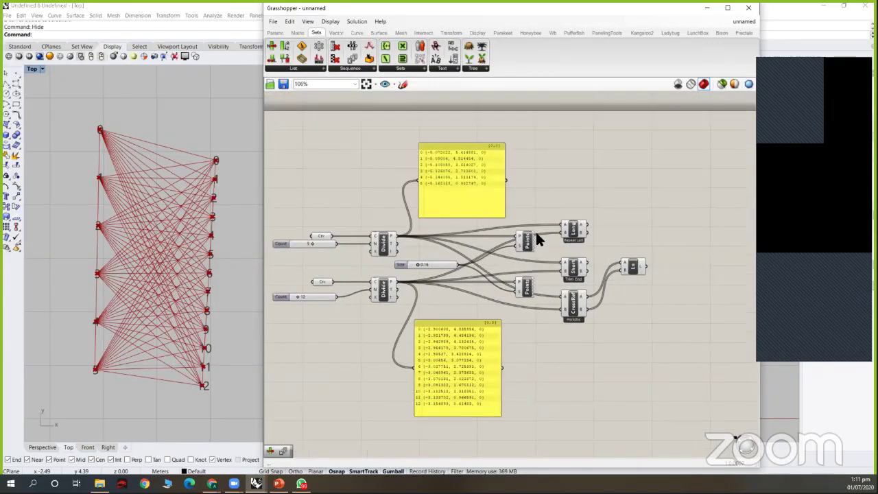
{"action": "scroll", "coordinate": [574, 172], "scroll_direction": "up", "scroll_amount": 5}
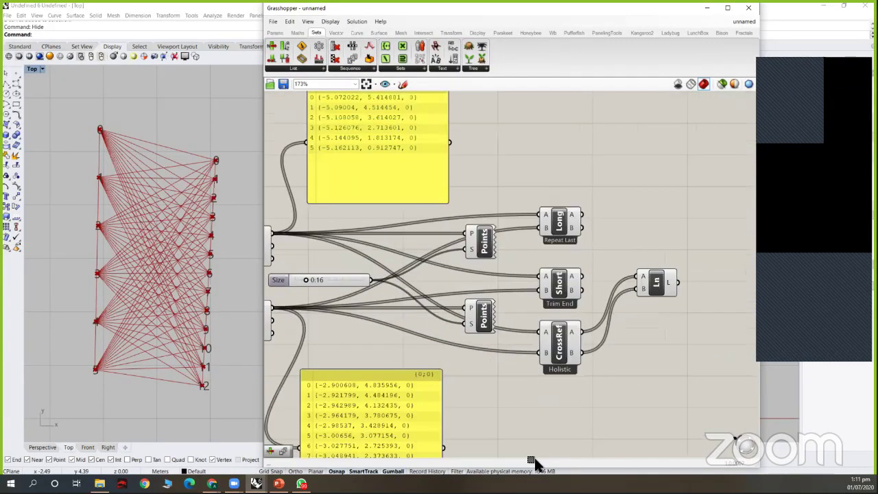
{"action": "left_click_drag", "start_coordinate": [541, 430], "coordinate": [576, 412]}
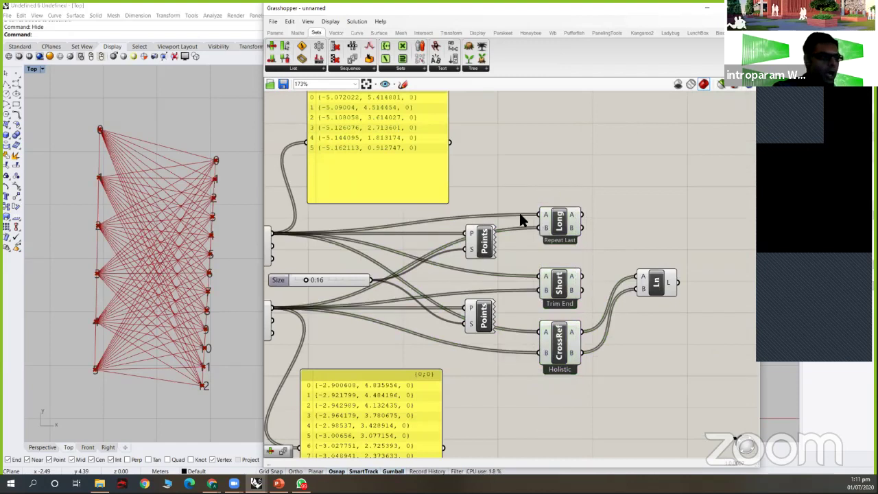
{"action": "scroll", "coordinate": [549, 219], "scroll_direction": "down", "scroll_amount": 3}
{"action": "right_click_drag", "start_coordinate": [487, 322], "coordinate": [564, 329]}
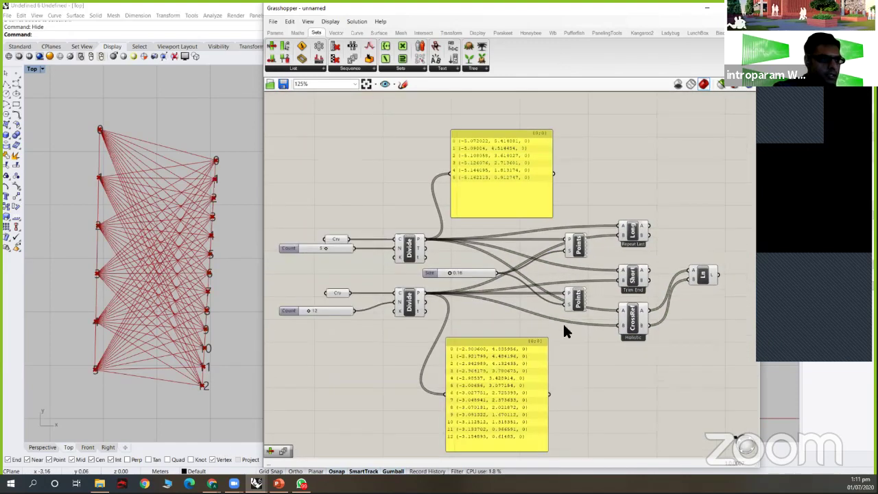
Step: Rewire Line's A and B inputs to Longest List, to Shortest List and back to Cross Reference to compare the matching methods
{"action": "left_click_drag", "start_coordinate": [649, 225], "coordinate": [692, 272]}
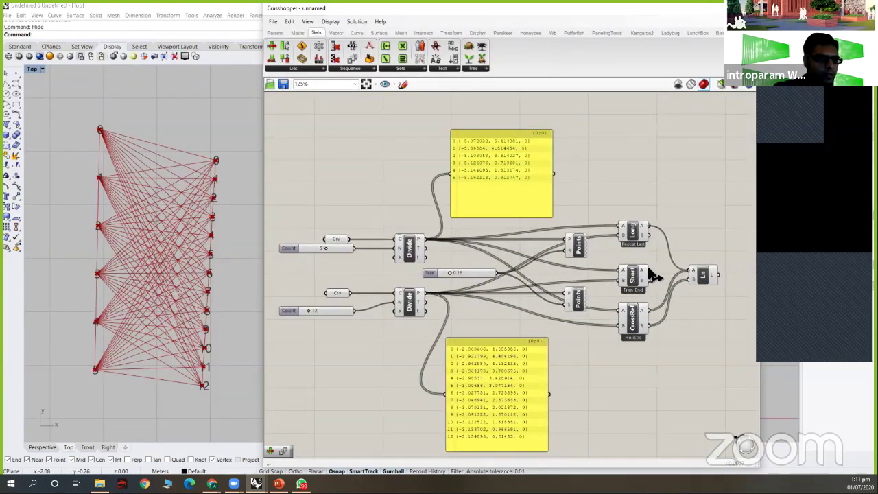
{"action": "left_click_drag", "start_coordinate": [649, 238], "coordinate": [692, 279]}
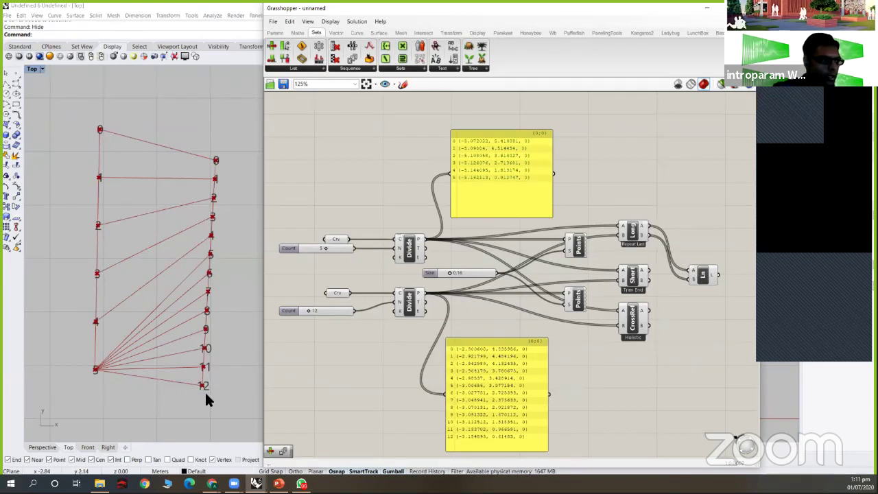
{"action": "left_click_drag", "start_coordinate": [650, 269], "coordinate": [690, 277]}
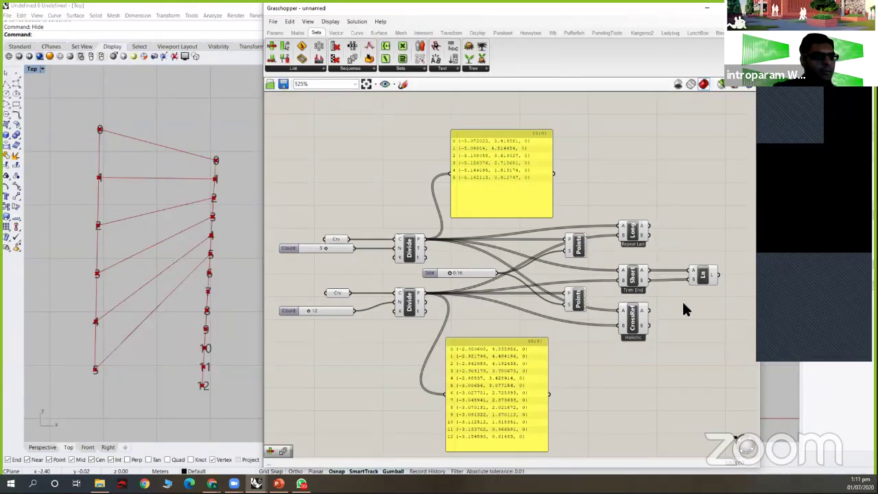
{"action": "left_click_drag", "start_coordinate": [648, 312], "coordinate": [691, 273]}
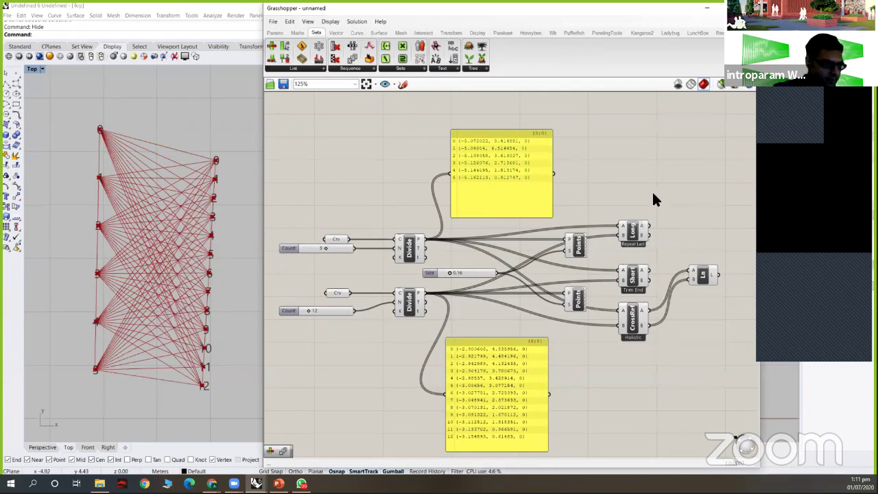
Step: Select all components, including both coordinate panels, and switch off the definition's preview in Rhino
{"action": "right_click_drag", "start_coordinate": [661, 194], "coordinate": [654, 186]}
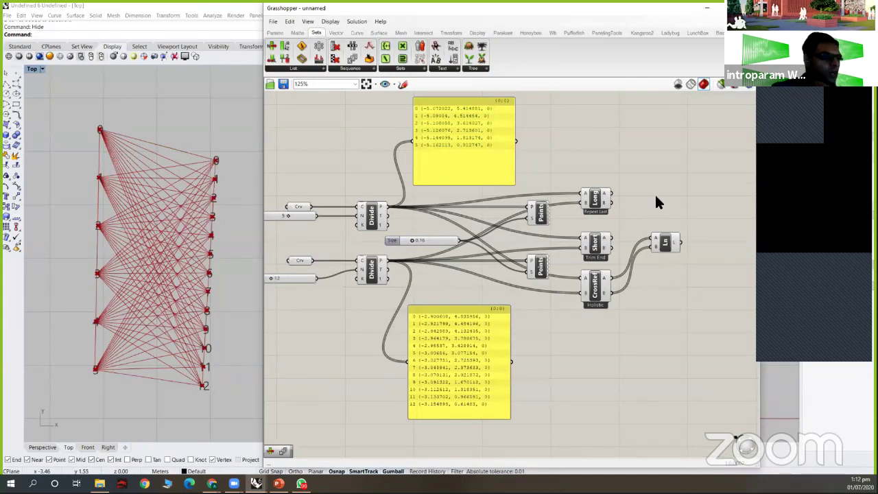
{"action": "scroll", "coordinate": [683, 180], "scroll_direction": "down", "scroll_amount": 2}
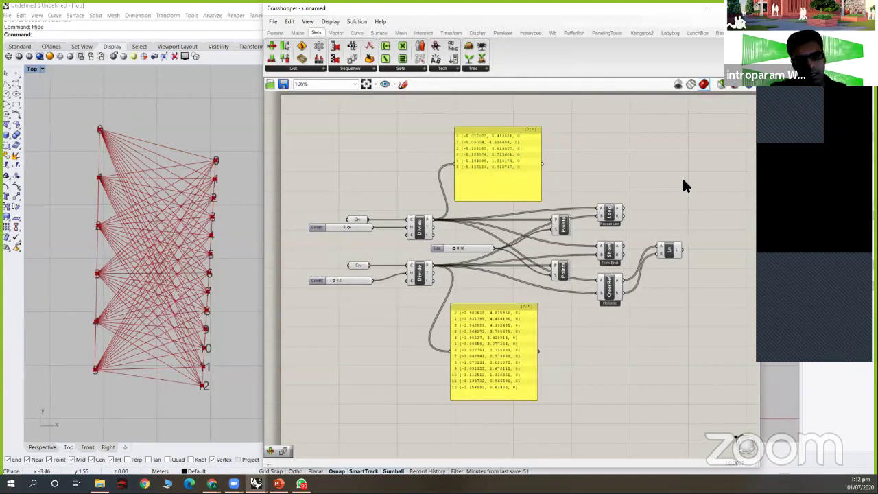
{"action": "scroll", "coordinate": [683, 181], "scroll_direction": "up", "scroll_amount": 2}
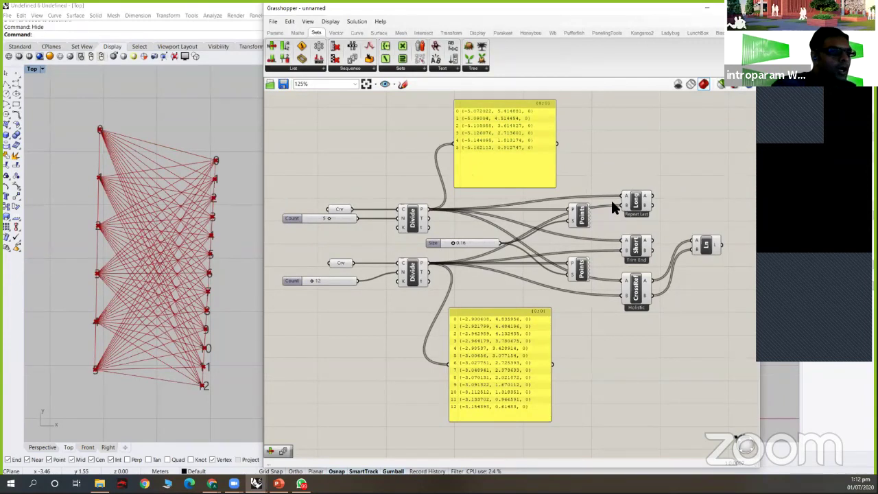
{"action": "left_click_drag", "start_coordinate": [347, 111], "coordinate": [724, 381]}
{"action": "scroll", "coordinate": [571, 193], "scroll_direction": "down", "scroll_amount": 2}
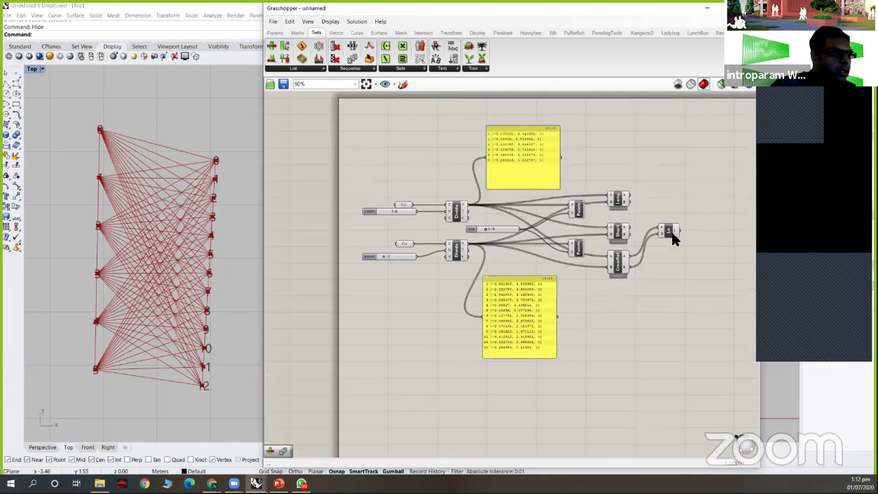
{"action": "left_click_drag", "start_coordinate": [685, 211], "coordinate": [688, 200]}
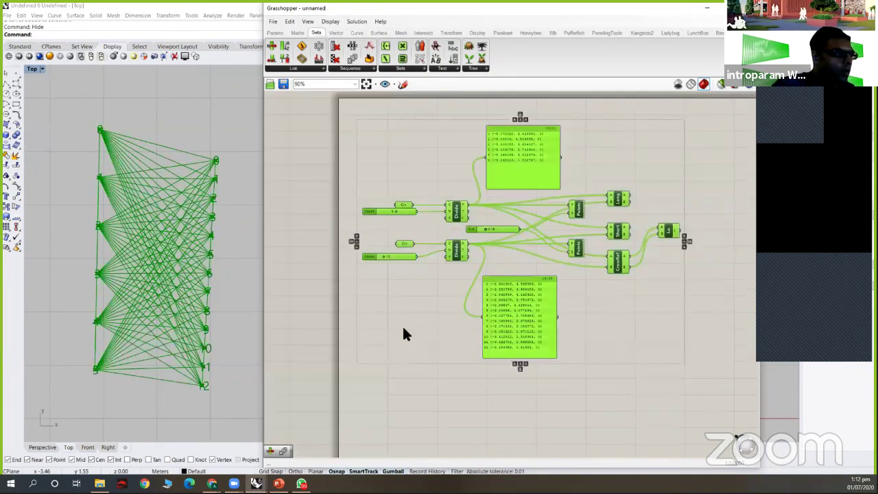
{"action": "middle_click", "coordinate": [660, 232]}
{"action": "left_click", "coordinate": [672, 240]}
Step: Deselect the definition and move the lower coordinate panel up, closer to the Divide and Points components
{"action": "scroll", "coordinate": [611, 266], "scroll_direction": "down", "scroll_amount": 2}
{"action": "right_click_drag", "start_coordinate": [620, 387], "coordinate": [595, 317]}
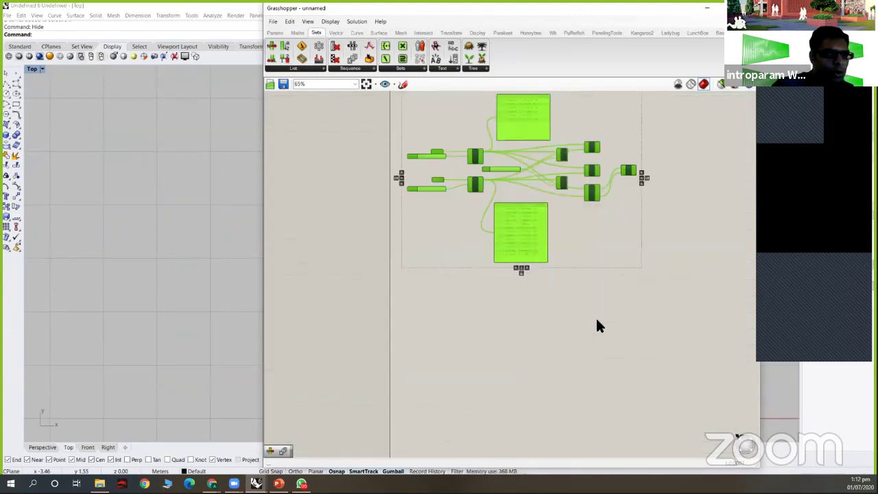
{"action": "scroll", "coordinate": [595, 317], "scroll_direction": "up", "scroll_amount": 1}
{"action": "left_click", "coordinate": [596, 320]}
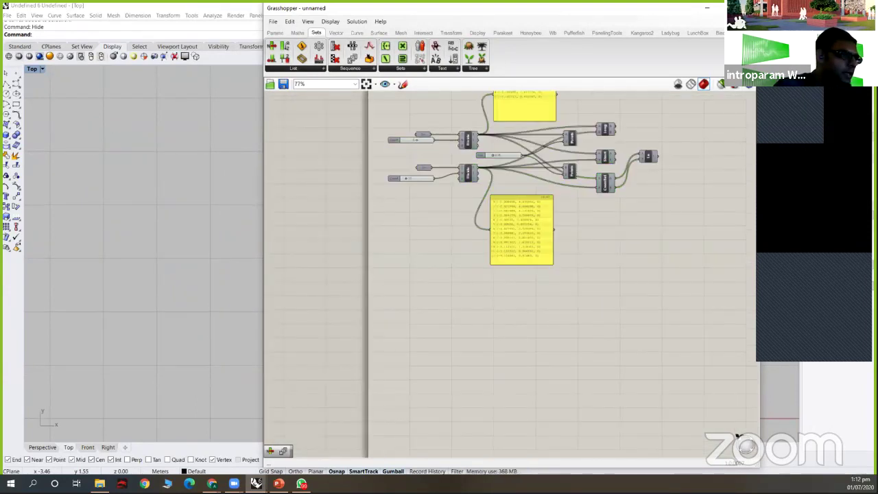
{"action": "left_click_drag", "start_coordinate": [527, 197], "coordinate": [528, 181]}
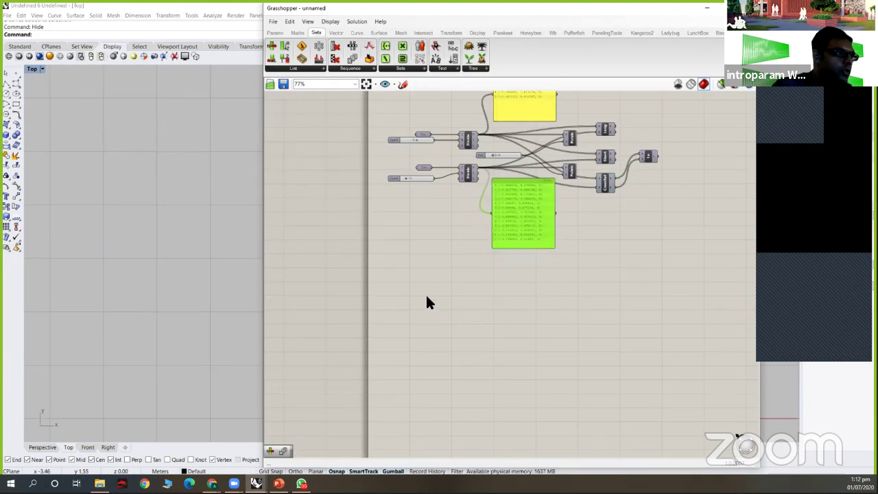
Step: Add a Series component in the empty canvas area below the existing list-matching definition
{"action": "left_click", "coordinate": [298, 32]}
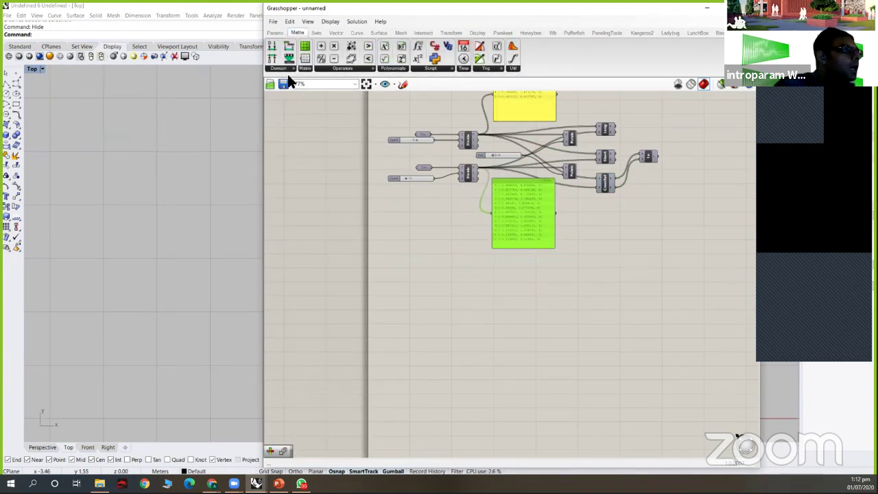
{"action": "left_click", "coordinate": [317, 32]}
{"action": "left_click", "coordinate": [352, 69]}
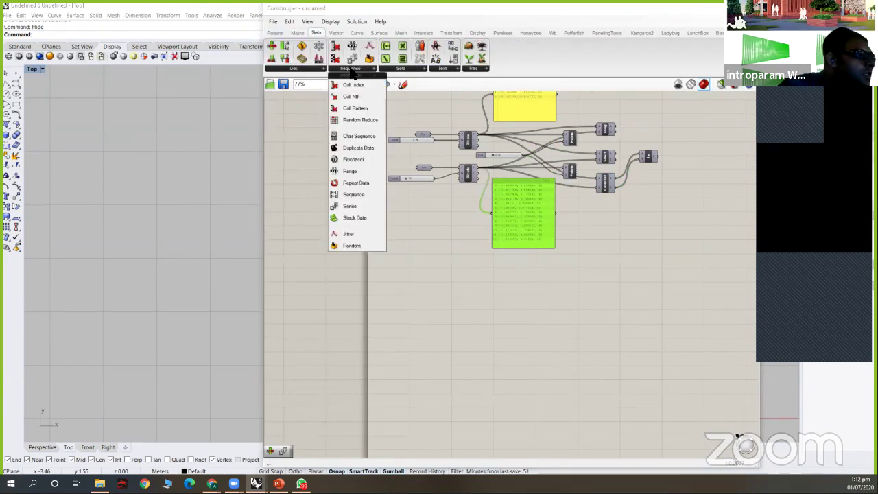
{"action": "double_click", "coordinate": [412, 309]}
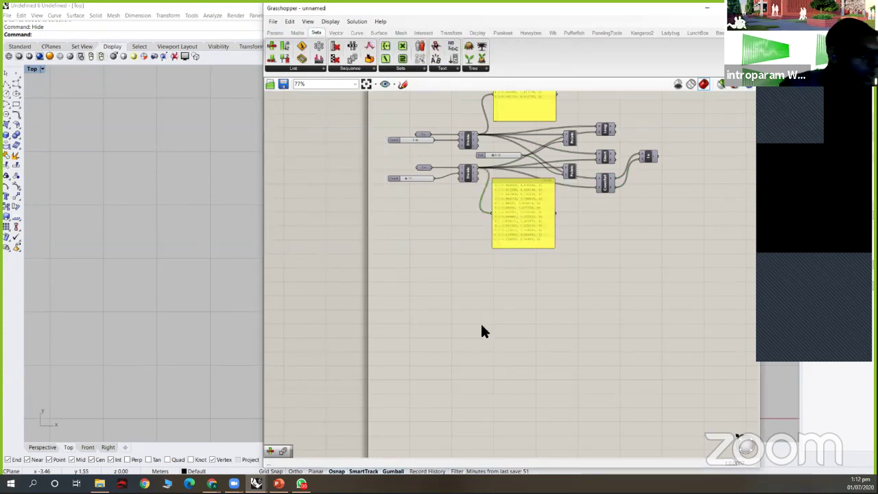
{"action": "left_click", "coordinate": [464, 293]}
{"action": "double_click", "coordinate": [434, 310]}
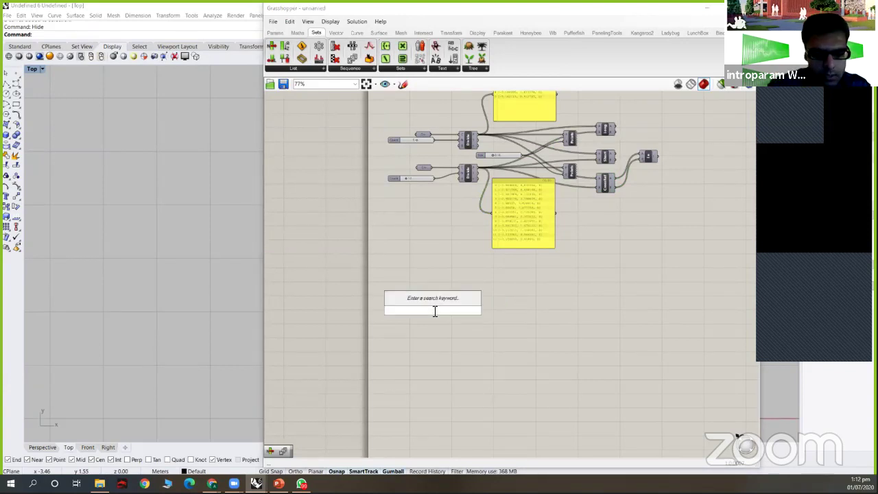
{"action": "type", "text": "series"}
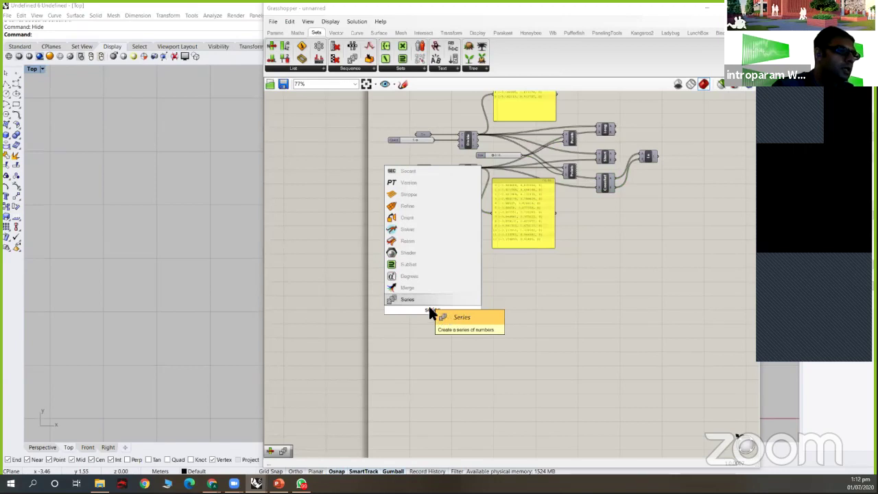
{"action": "left_click", "coordinate": [443, 299]}
Step: Move the Series component to the right to leave room for its input sliders, and deselect it
{"action": "scroll", "coordinate": [443, 313], "scroll_direction": "up", "scroll_amount": 2}
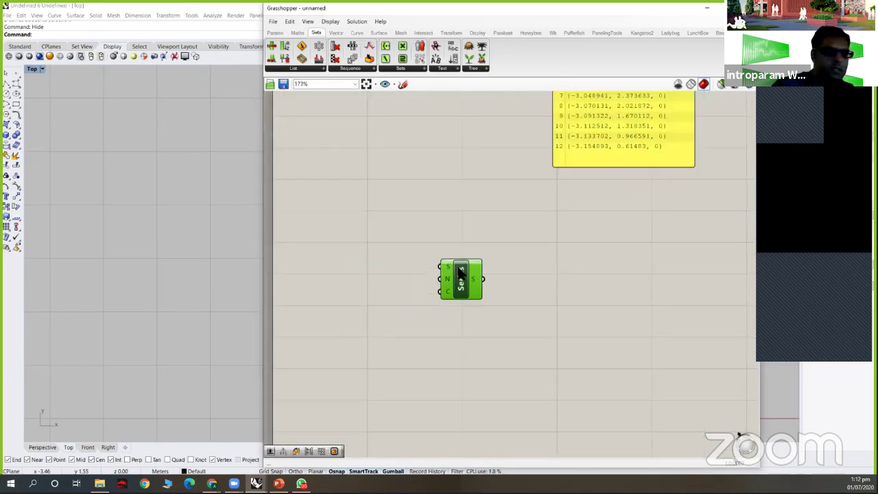
{"action": "scroll", "coordinate": [458, 277], "scroll_direction": "up", "scroll_amount": 2}
{"action": "scroll", "coordinate": [481, 254], "scroll_direction": "up", "scroll_amount": 1}
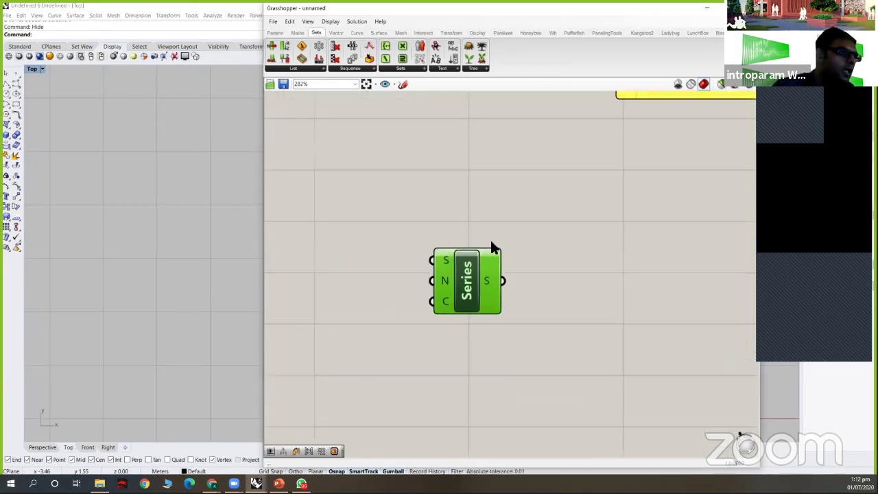
{"action": "scroll", "coordinate": [484, 226], "scroll_direction": "down", "scroll_amount": 3}
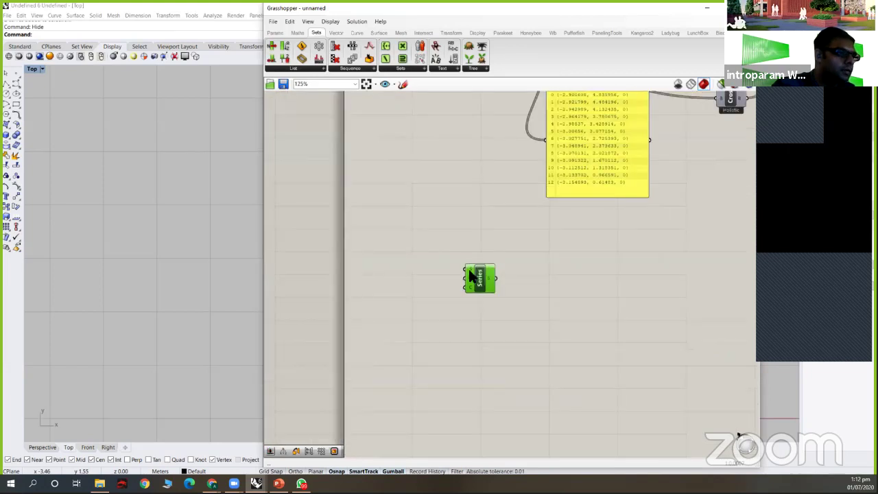
{"action": "scroll", "coordinate": [475, 271], "scroll_direction": "up", "scroll_amount": 2}
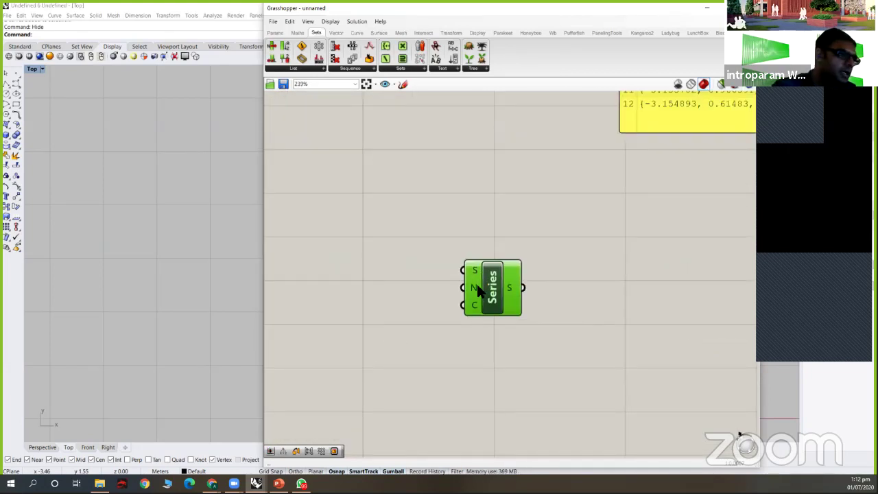
{"action": "mouse_move", "coordinate": [472, 285]}
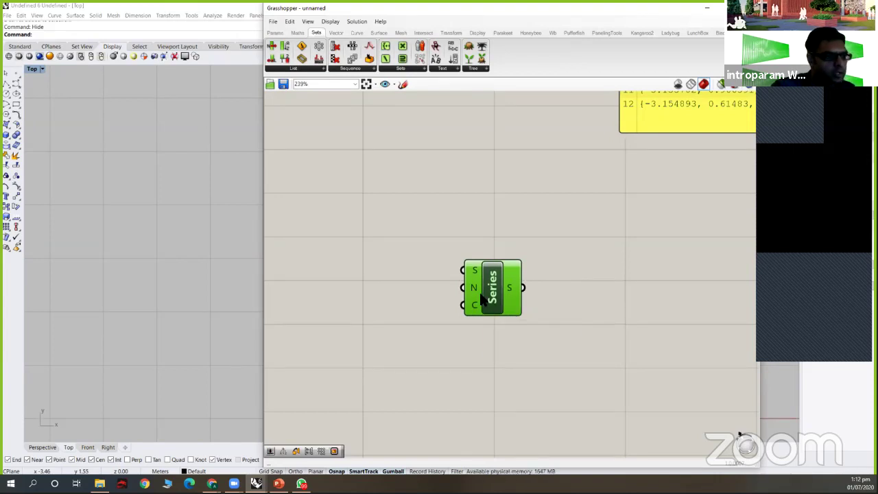
{"action": "left_click_drag", "start_coordinate": [482, 299], "coordinate": [554, 299]}
{"action": "left_click", "coordinate": [567, 224]}
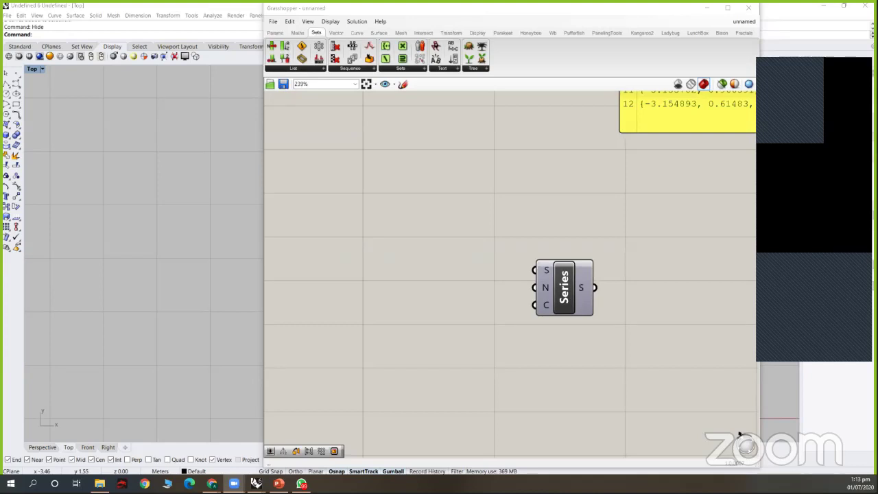
{"action": "mouse_move", "coordinate": [329, 179]}
{"action": "left_mouse_down"}
{"action": "mouse_move", "coordinate": [341, 189]}
{"action": "mouse_move", "coordinate": [330, 180]}
{"action": "left_mouse_up"}
{"action": "left_click_drag", "start_coordinate": [465, 180], "coordinate": [563, 203]}
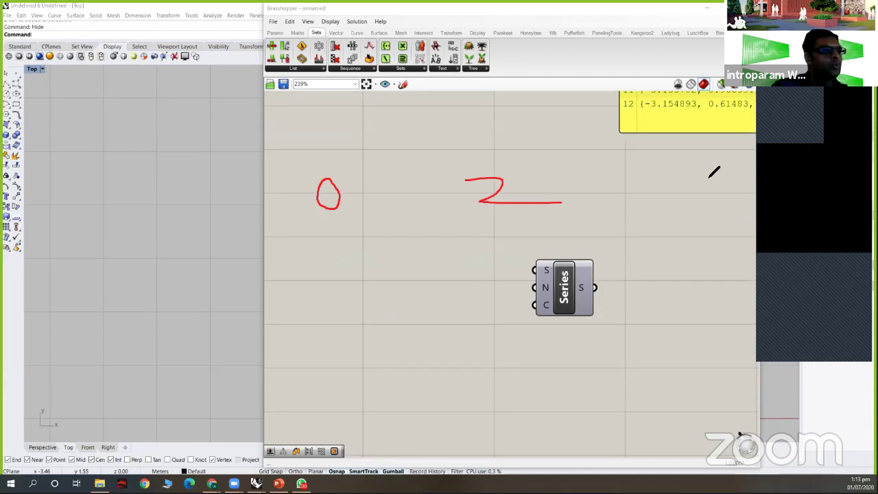
{"action": "left_click_drag", "start_coordinate": [708, 172], "coordinate": [726, 215]}
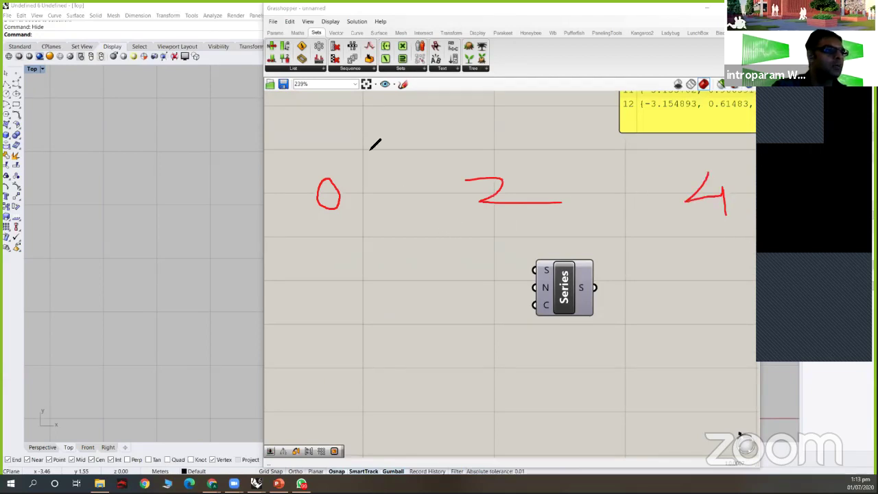
{"action": "mouse_move", "coordinate": [349, 145]}
{"action": "left_mouse_down"}
{"action": "mouse_move", "coordinate": [448, 149]}
{"action": "mouse_move", "coordinate": [412, 167]}
{"action": "left_mouse_up"}
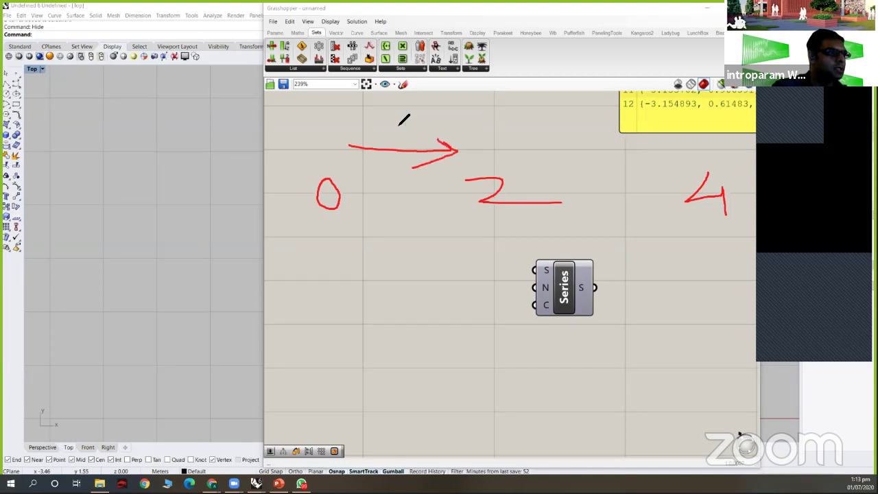
{"action": "left_click_drag", "start_coordinate": [393, 118], "coordinate": [428, 136]}
{"action": "mouse_move", "coordinate": [548, 168]}
{"action": "left_mouse_down"}
{"action": "mouse_move", "coordinate": [677, 166]}
{"action": "mouse_move", "coordinate": [655, 183]}
{"action": "left_mouse_up"}
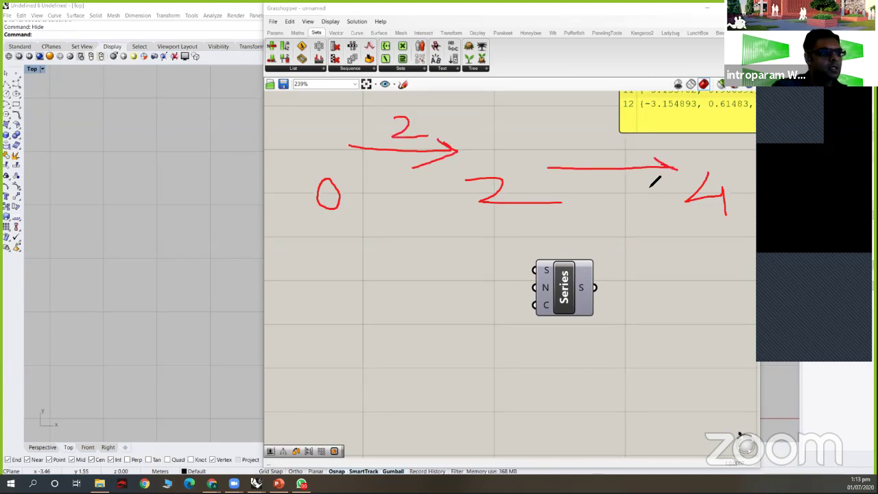
{"action": "left_click_drag", "start_coordinate": [586, 129], "coordinate": [653, 155]}
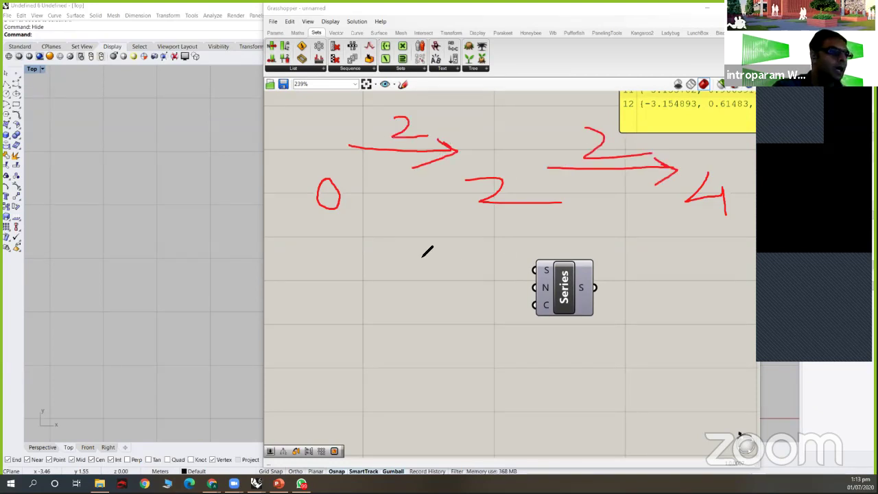
{"action": "left_click", "coordinate": [318, 358]}
{"action": "left_click_drag", "start_coordinate": [369, 347], "coordinate": [353, 341]}
{"action": "mouse_move", "coordinate": [495, 347]}
{"action": "left_mouse_down"}
{"action": "mouse_move", "coordinate": [504, 385]}
{"action": "mouse_move", "coordinate": [485, 388]}
{"action": "left_mouse_up"}
{"action": "mouse_move", "coordinate": [704, 322]}
{"action": "left_mouse_down"}
{"action": "mouse_move", "coordinate": [710, 377]}
{"action": "mouse_move", "coordinate": [653, 386]}
{"action": "left_mouse_up"}
{"action": "left_click_drag", "start_coordinate": [443, 286], "coordinate": [413, 323]}
{"action": "mouse_move", "coordinate": [608, 289]}
{"action": "left_mouse_down"}
{"action": "mouse_move", "coordinate": [643, 313]}
{"action": "mouse_move", "coordinate": [600, 325]}
{"action": "left_mouse_up"}
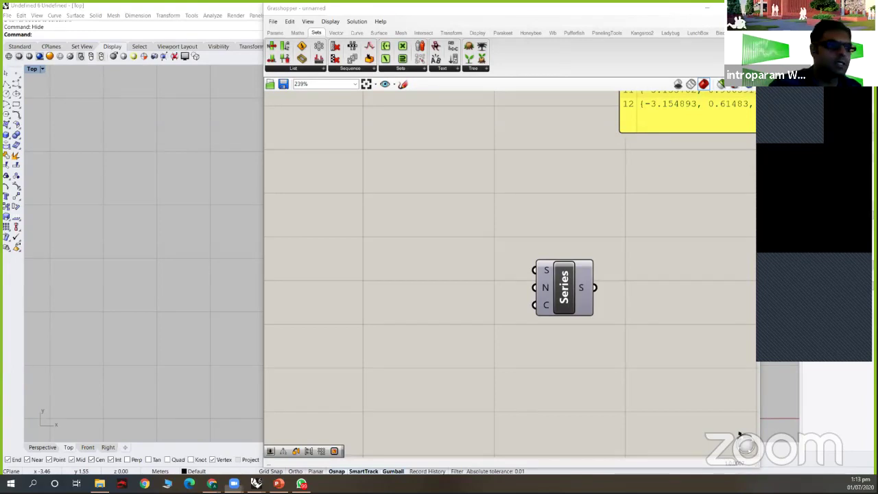
Step: Add a number slider set to 1 and connect it to the Series component's N (Step) input
{"action": "double_click", "coordinate": [396, 293]}
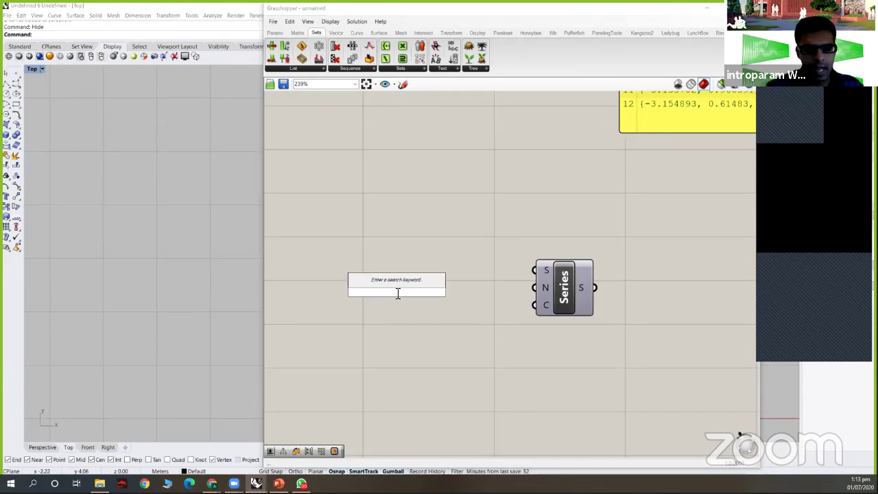
{"action": "type", "text": "slider"}
{"action": "key", "text": "Return"}
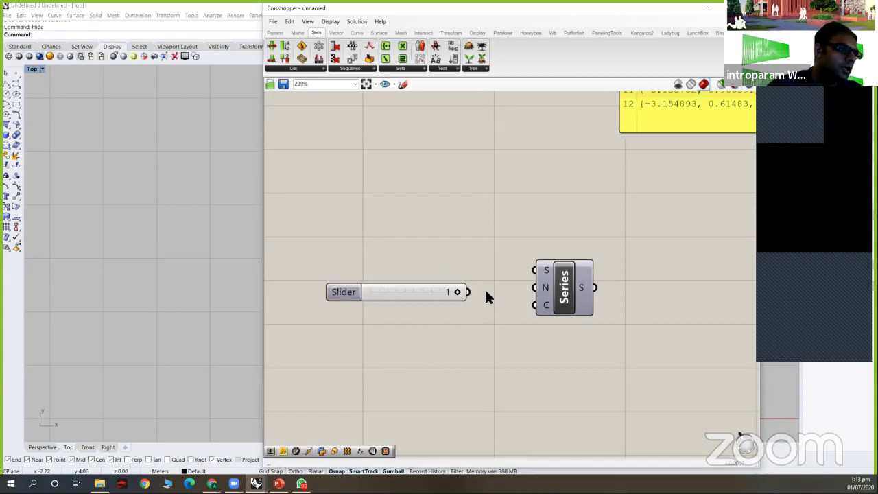
{"action": "left_click_drag", "start_coordinate": [469, 293], "coordinate": [535, 288]}
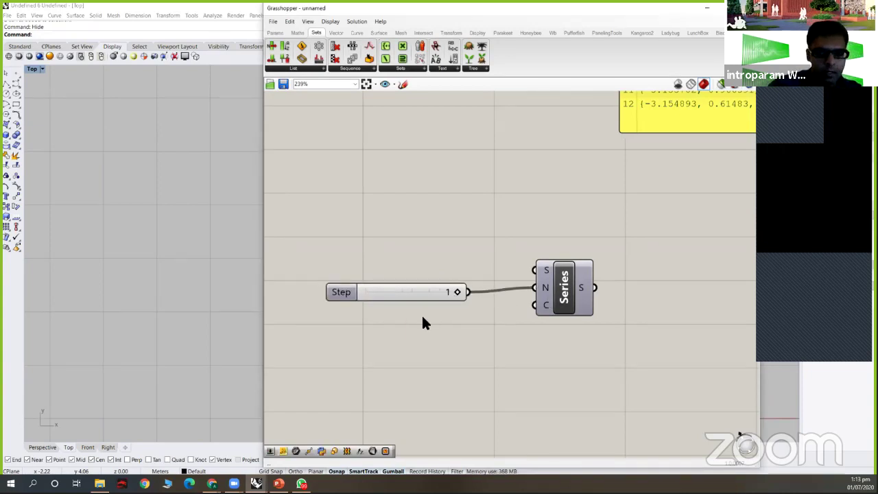
Step: Add a number slider set to 10, connect it to Series' C (Count) input and align it beneath the Step slider
{"action": "double_click", "coordinate": [410, 329]}
{"action": "type", "text": "10"}
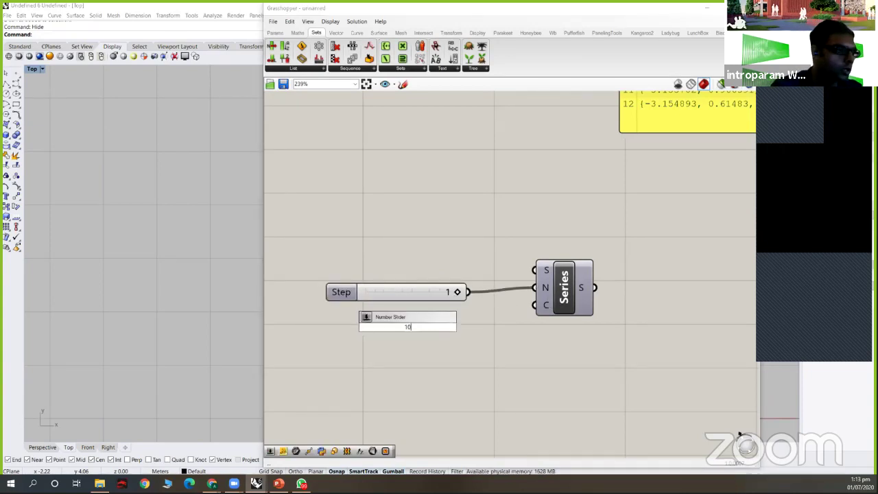
{"action": "key", "text": "Return"}
{"action": "left_click_drag", "start_coordinate": [480, 327], "coordinate": [535, 305]}
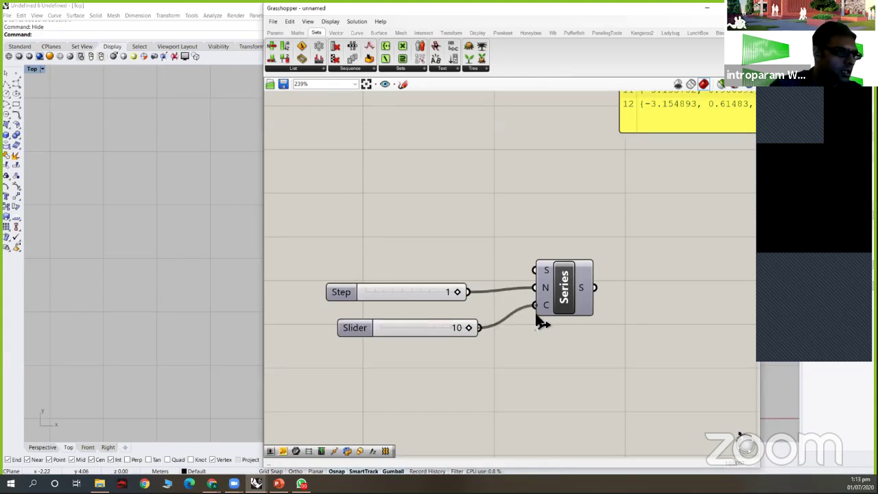
{"action": "left_click_drag", "start_coordinate": [364, 331], "coordinate": [353, 321]}
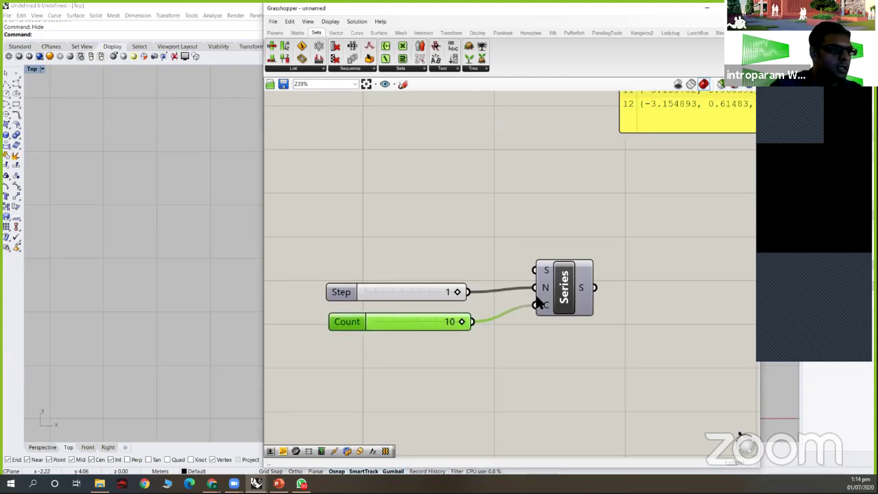
{"action": "mouse_move", "coordinate": [579, 289]}
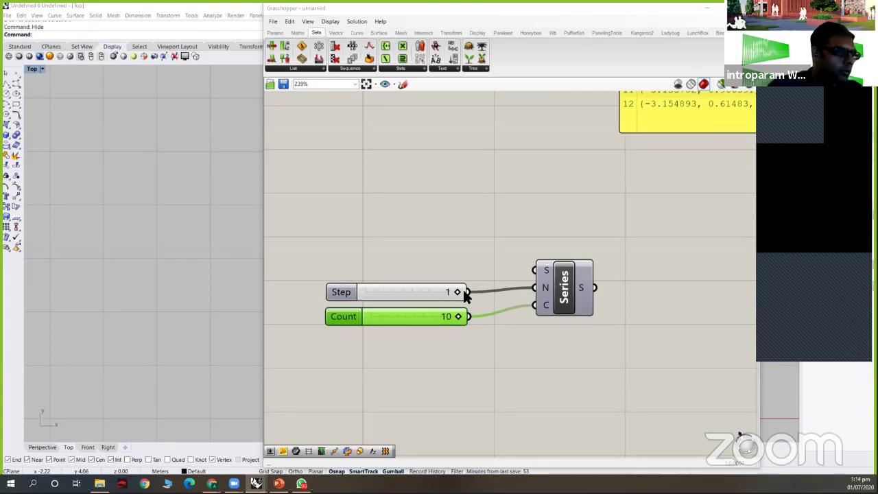
Step: Duplicate the Series component twice with its Step and Count wires, stacking the copies below the original
{"action": "scroll", "coordinate": [340, 295], "scroll_direction": "down", "scroll_amount": 4}
{"action": "left_click", "coordinate": [477, 303]}
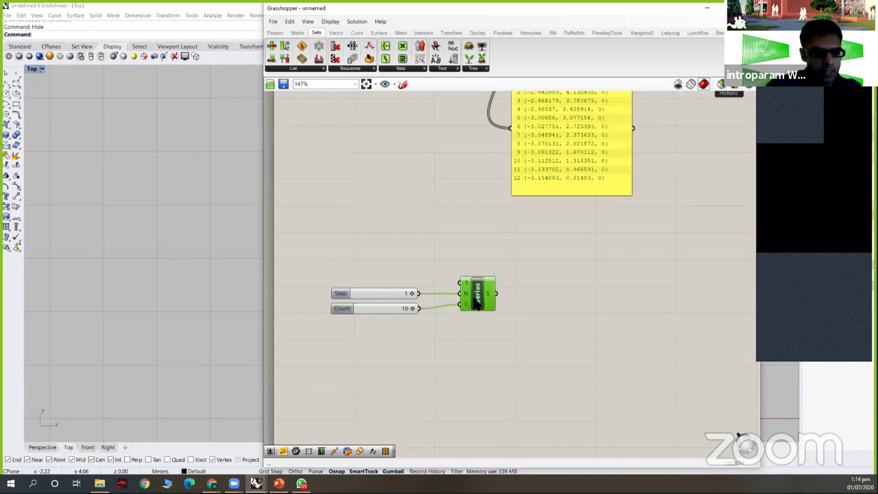
{"action": "left_click_drag", "start_coordinate": [477, 303], "coordinate": [465, 358], "text": "alt"}
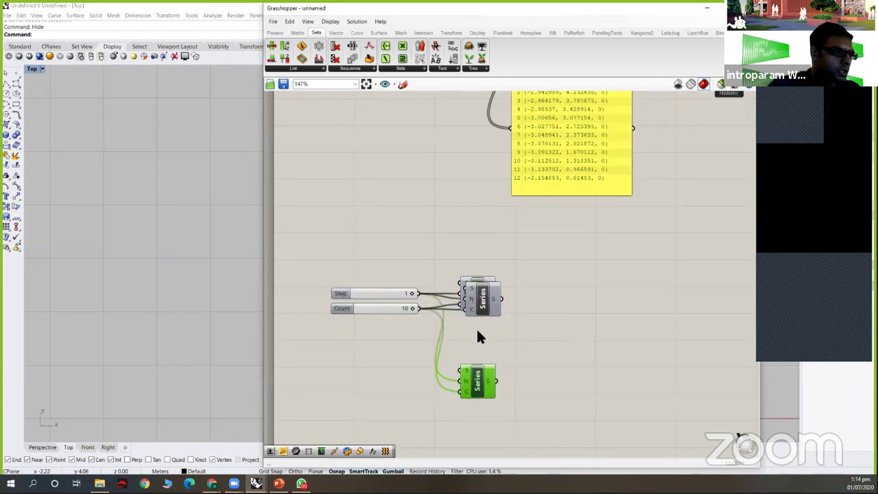
{"action": "left_click_drag", "start_coordinate": [483, 299], "coordinate": [478, 336]}
{"action": "left_click", "coordinate": [604, 294]}
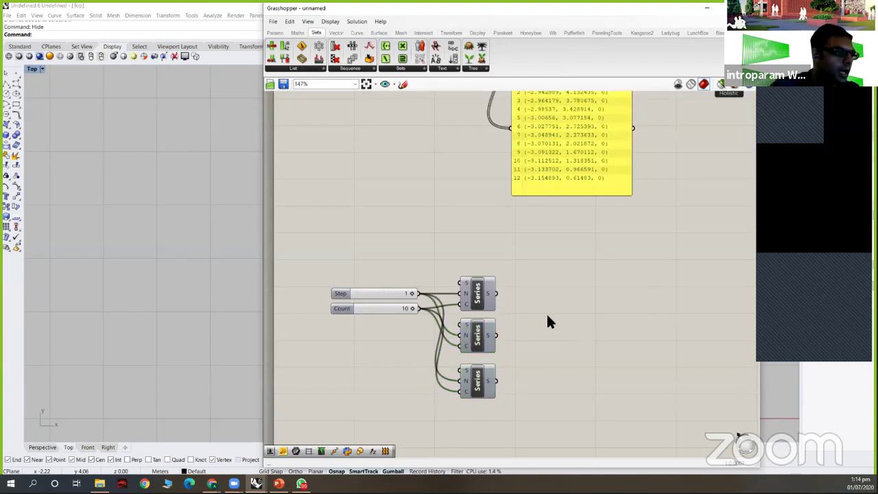
Step: Move the two copied Series components down to space the three vertically, leaving room for output panels
{"action": "scroll", "coordinate": [501, 343], "scroll_direction": "down", "scroll_amount": 3}
{"action": "scroll", "coordinate": [535, 308], "scroll_direction": "down", "scroll_amount": 1}
{"action": "scroll", "coordinate": [523, 382], "scroll_direction": "up", "scroll_amount": 2}
{"action": "left_click_drag", "start_coordinate": [524, 384], "coordinate": [488, 299]}
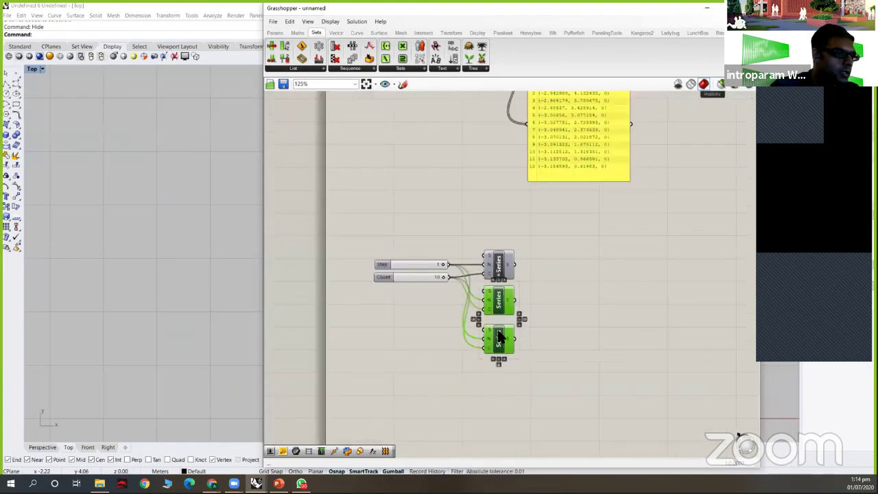
{"action": "left_click_drag", "start_coordinate": [497, 334], "coordinate": [496, 365]}
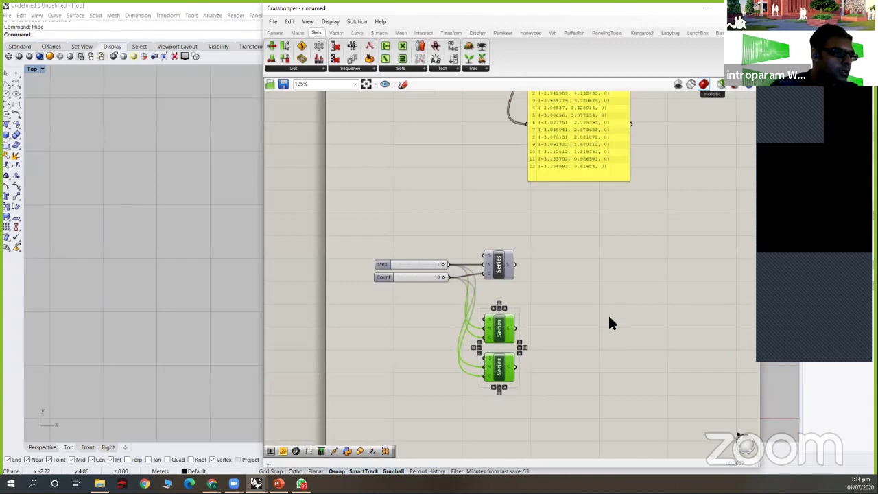
{"action": "left_click", "coordinate": [609, 315]}
{"action": "right_click_drag", "start_coordinate": [517, 286], "coordinate": [518, 200]}
{"action": "left_click_drag", "start_coordinate": [496, 271], "coordinate": [498, 314]}
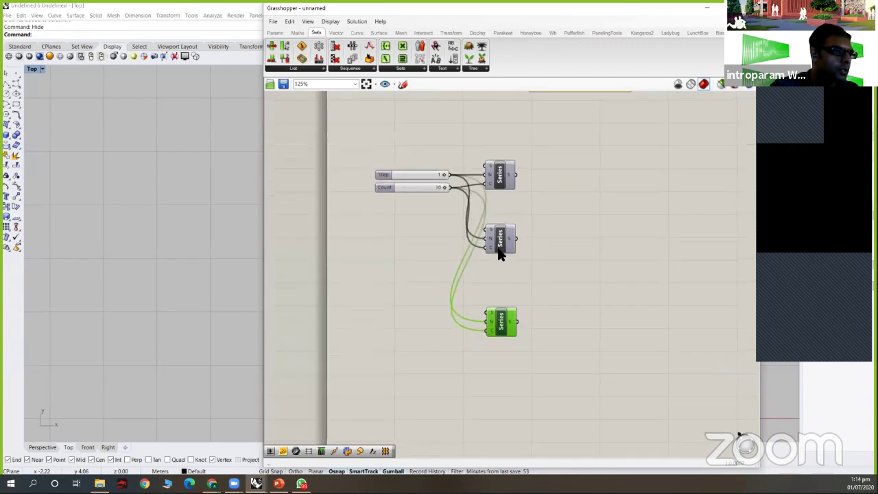
{"action": "left_click_drag", "start_coordinate": [498, 247], "coordinate": [498, 264]}
{"action": "left_click", "coordinate": [572, 197]}
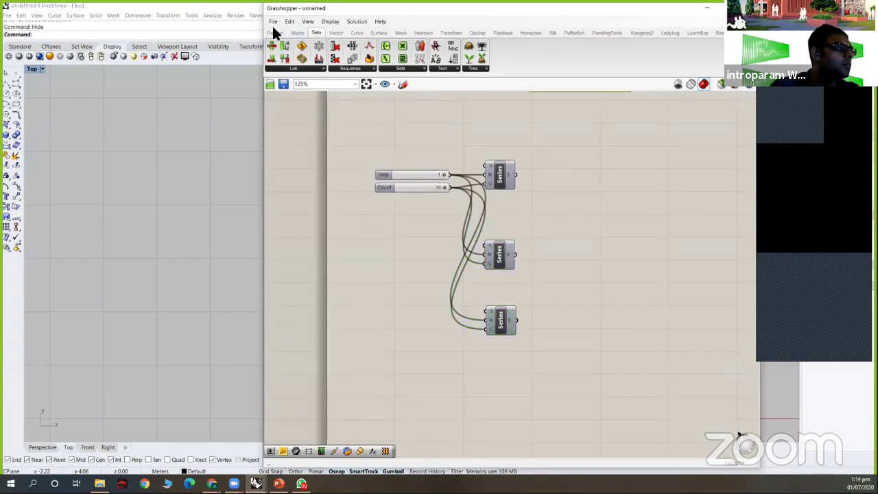
Step: Add a panel connected to the first Series output, and resize it into a tall, narrow shape showing the full list
{"action": "left_click", "coordinate": [275, 32]}
{"action": "left_click_drag", "start_coordinate": [577, 193], "coordinate": [507, 178]}
{"action": "scroll", "coordinate": [557, 153], "scroll_direction": "up", "scroll_amount": 1}
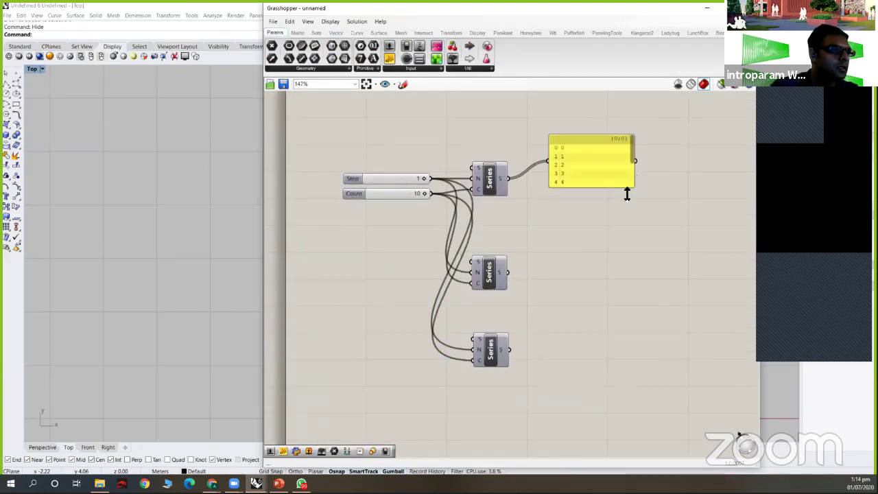
{"action": "left_click_drag", "start_coordinate": [625, 187], "coordinate": [597, 233]}
{"action": "left_click_drag", "start_coordinate": [633, 198], "coordinate": [572, 186]}
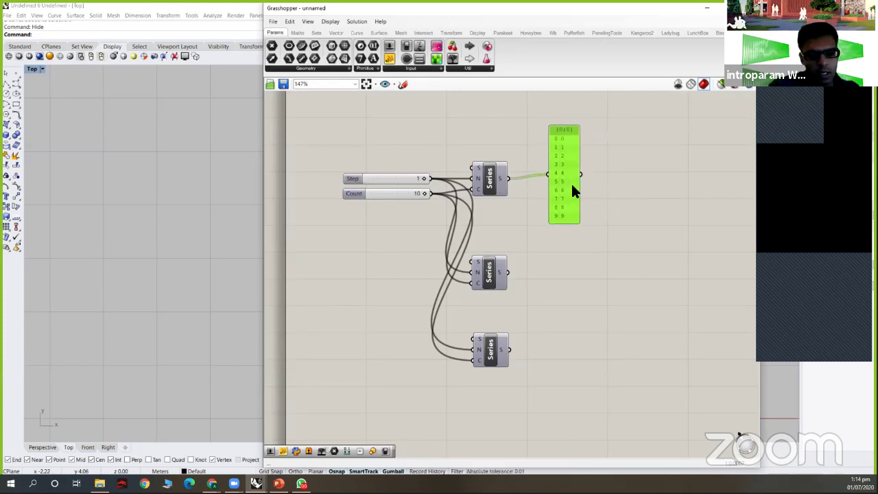
Step: Duplicate the output panel twice, stack the copies below it, and connect them to the second and third Series outputs
{"action": "key", "text": "ctrl+v"}
{"action": "left_click_drag", "start_coordinate": [508, 272], "coordinate": [565, 269]}
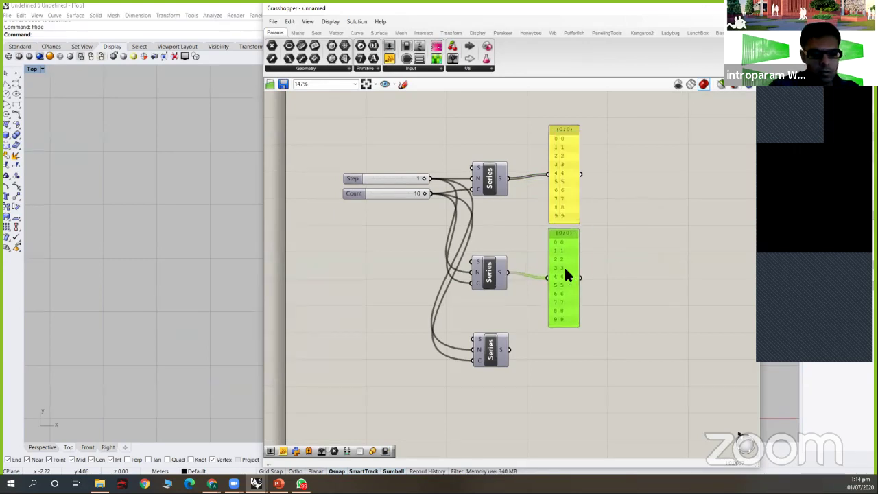
{"action": "key", "text": "ctrl+v"}
{"action": "left_click_drag", "start_coordinate": [576, 225], "coordinate": [565, 362]}
{"action": "left_click_drag", "start_coordinate": [575, 288], "coordinate": [537, 401]}
{"action": "left_click_drag", "start_coordinate": [511, 350], "coordinate": [561, 386]}
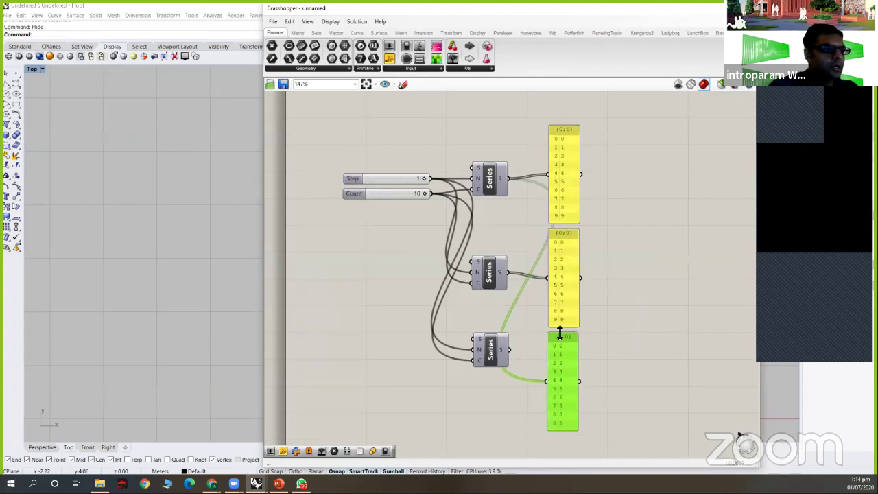
{"action": "left_click_drag", "start_coordinate": [508, 351], "coordinate": [547, 381]}
Step: Align the three panels in one vertical column
{"action": "left_click", "coordinate": [579, 362]}
{"action": "left_click_drag", "start_coordinate": [617, 114], "coordinate": [549, 401]}
{"action": "left_click", "coordinate": [569, 119]}
{"action": "left_click", "coordinate": [655, 158]}
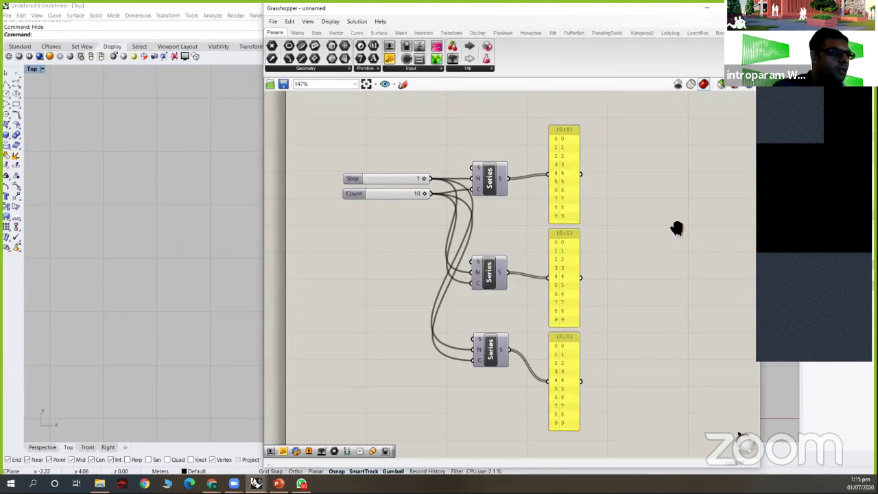
Step: Add a Construct Point component beside the middle panel, leaving a gap for wires
{"action": "right_click_drag", "start_coordinate": [677, 228], "coordinate": [595, 236]}
{"action": "scroll", "coordinate": [594, 237], "scroll_direction": "down", "scroll_amount": 2}
{"action": "mouse_move", "coordinate": [150, 207]}
{"action": "right_mouse_down"}
{"action": "mouse_move", "coordinate": [182, 211]}
{"action": "mouse_move", "coordinate": [140, 205]}
{"action": "right_mouse_up"}
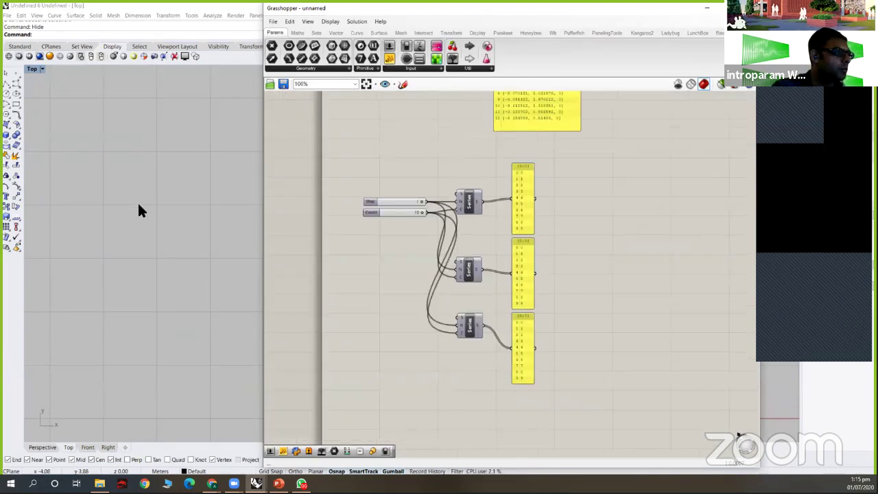
{"action": "scroll", "coordinate": [138, 206], "scroll_direction": "down", "scroll_amount": 6}
{"action": "right_click_drag", "start_coordinate": [206, 222], "coordinate": [173, 227]}
{"action": "scroll", "coordinate": [138, 210], "scroll_direction": "down", "scroll_amount": 4}
{"action": "right_click_drag", "start_coordinate": [253, 205], "coordinate": [203, 184]}
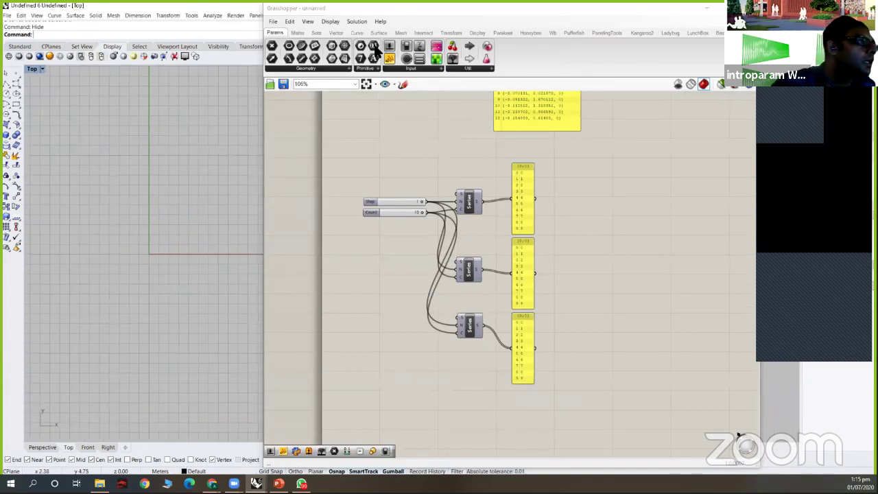
{"action": "left_click", "coordinate": [331, 32]}
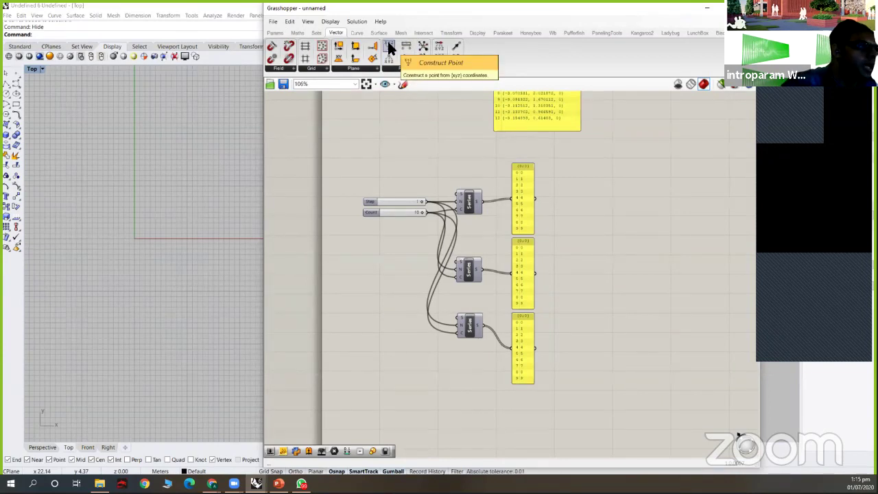
{"action": "left_click", "coordinate": [626, 253]}
{"action": "scroll", "coordinate": [625, 254], "scroll_direction": "up", "scroll_amount": 3}
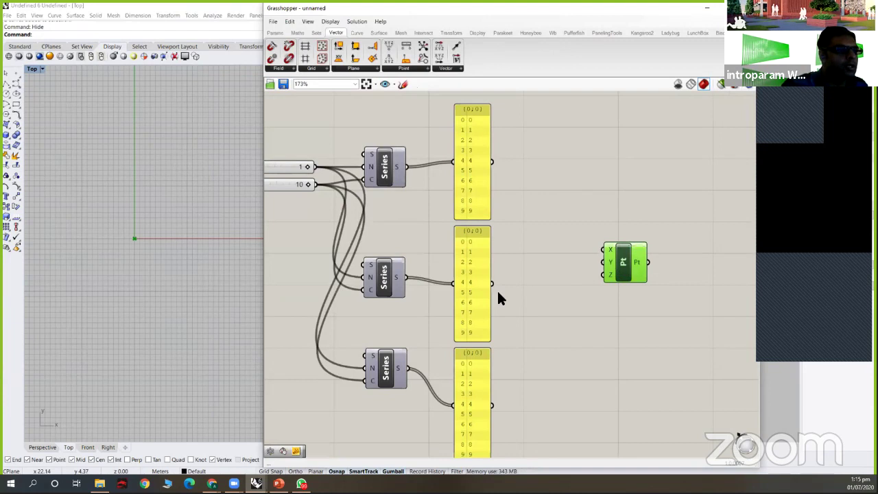
Step: Connect the first panel to Construct Point's X input and narrow the second panel slightly
{"action": "scroll", "coordinate": [609, 256], "scroll_direction": "up", "scroll_amount": 4}
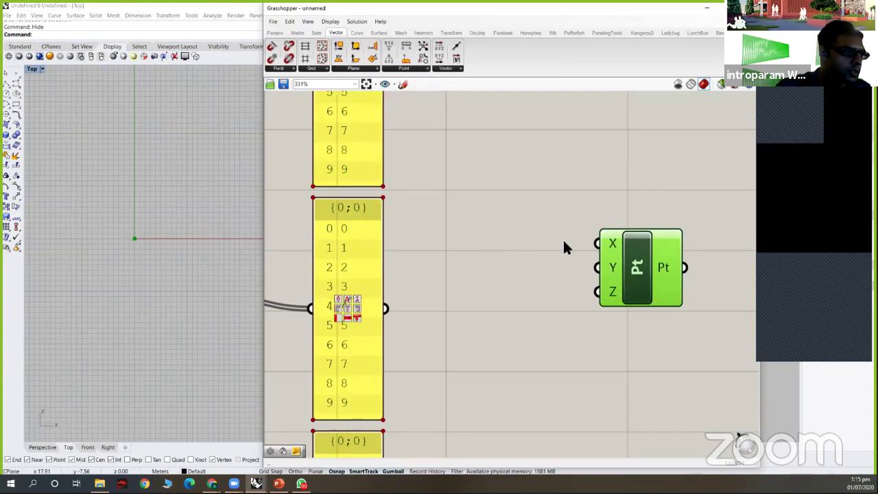
{"action": "scroll", "coordinate": [532, 224], "scroll_direction": "down", "scroll_amount": 3}
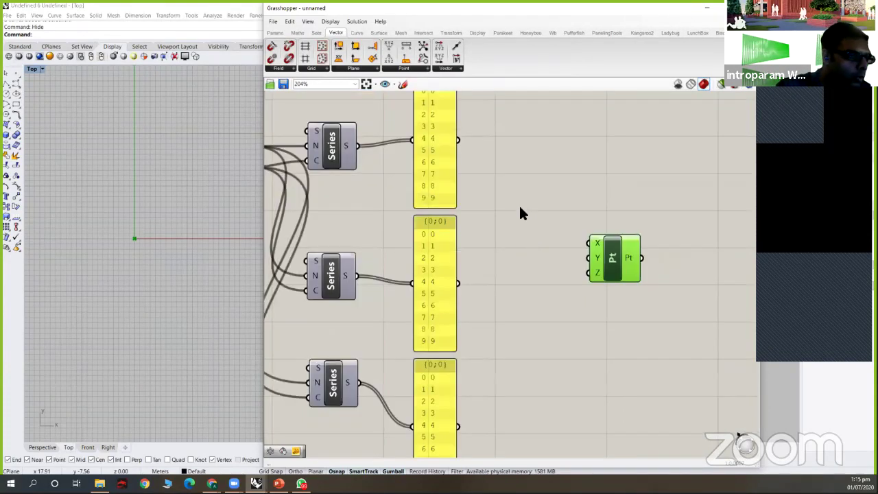
{"action": "scroll", "coordinate": [499, 165], "scroll_direction": "down", "scroll_amount": 1}
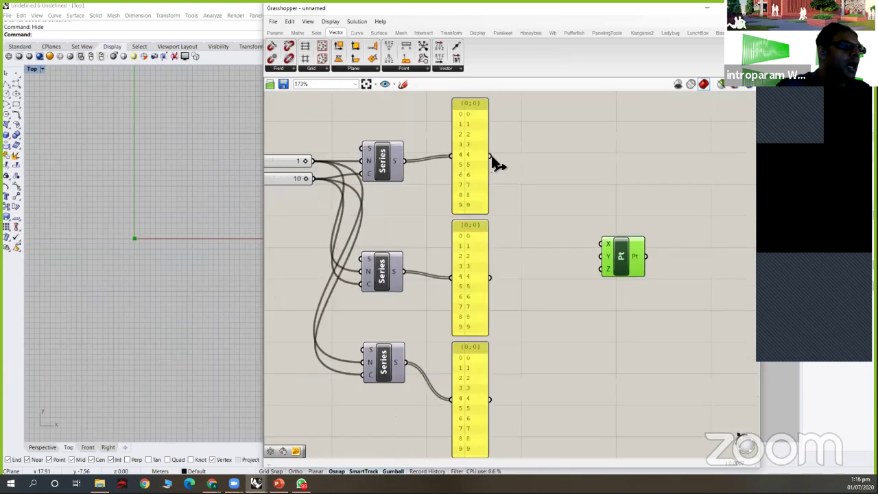
{"action": "left_click_drag", "start_coordinate": [493, 158], "coordinate": [602, 244]}
{"action": "left_click_drag", "start_coordinate": [507, 273], "coordinate": [487, 274]}
{"action": "scroll", "coordinate": [115, 233], "scroll_direction": "up", "scroll_amount": 12}
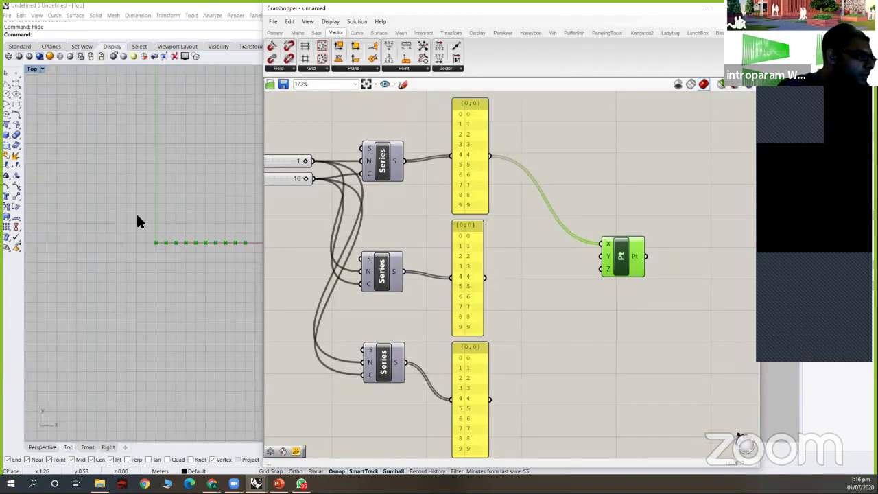
{"action": "right_click_drag", "start_coordinate": [162, 237], "coordinate": [71, 228]}
{"action": "scroll", "coordinate": [72, 224], "scroll_direction": "down", "scroll_amount": 2}
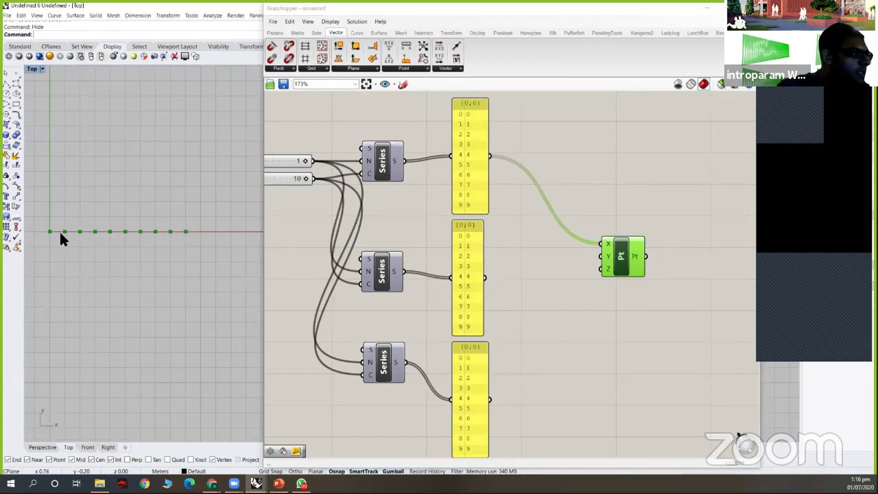
{"action": "right_click_drag", "start_coordinate": [129, 240], "coordinate": [139, 240]}
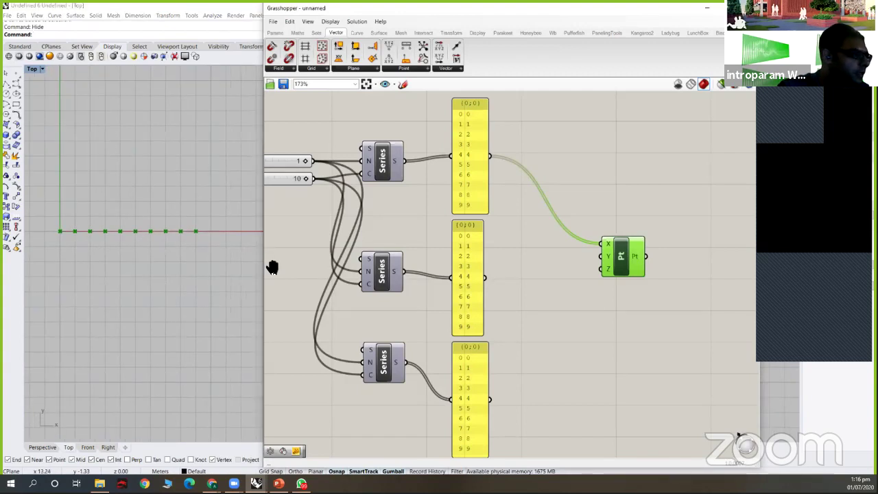
Step: Narrow the Grasshopper window to give the Rhino Top viewport more room, and bring the Construct Point component back into view
{"action": "left_click_drag", "start_coordinate": [265, 265], "coordinate": [465, 258]}
{"action": "scroll", "coordinate": [175, 226], "scroll_direction": "down", "scroll_amount": 2}
{"action": "right_click_drag", "start_coordinate": [47, 310], "coordinate": [113, 363]}
{"action": "scroll", "coordinate": [178, 302], "scroll_direction": "up", "scroll_amount": 4}
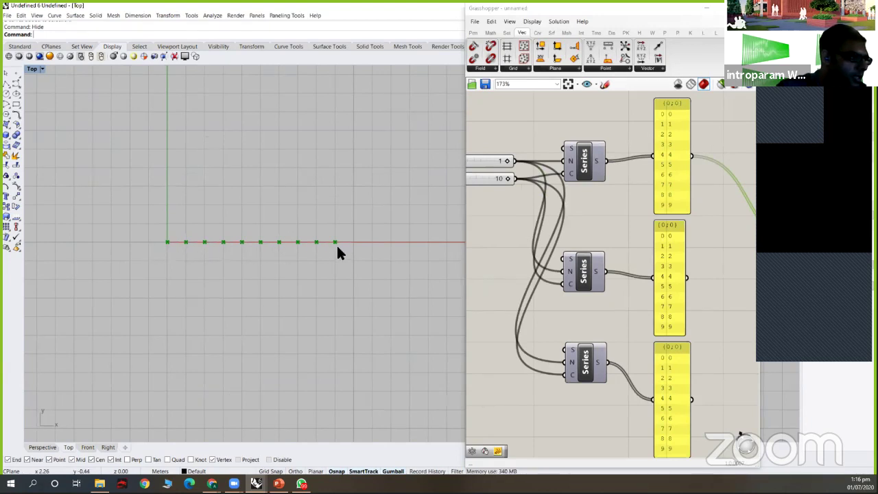
{"action": "scroll", "coordinate": [339, 251], "scroll_direction": "down", "scroll_amount": 2}
{"action": "right_click_drag", "start_coordinate": [673, 269], "coordinate": [535, 261]}
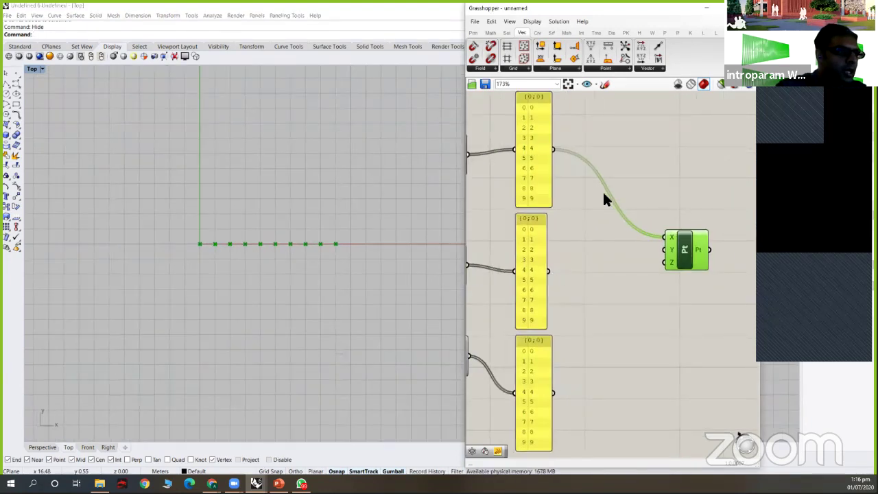
Step: Disconnect the first panel from Construct Point's X input and connect the second panel to its Y input
{"action": "right_click", "coordinate": [671, 236]}
{"action": "mouse_move", "coordinate": [707, 261]}
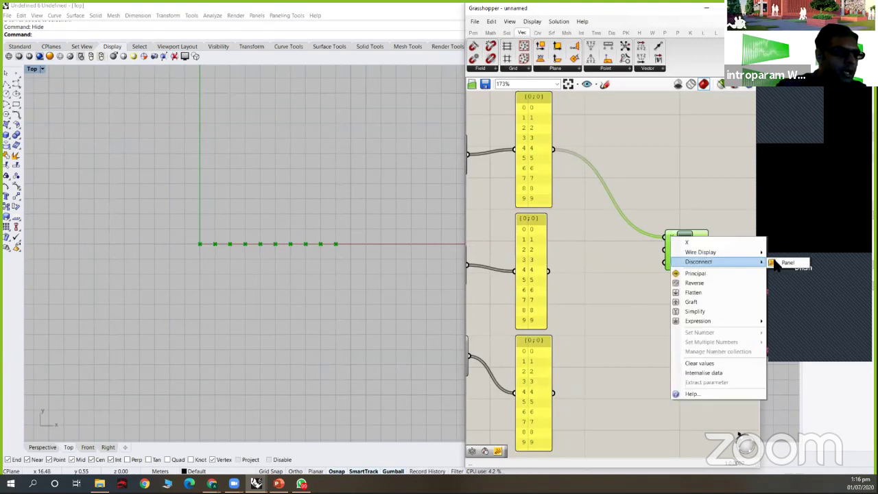
{"action": "left_click", "coordinate": [786, 262]}
{"action": "left_click_drag", "start_coordinate": [547, 270], "coordinate": [663, 250]}
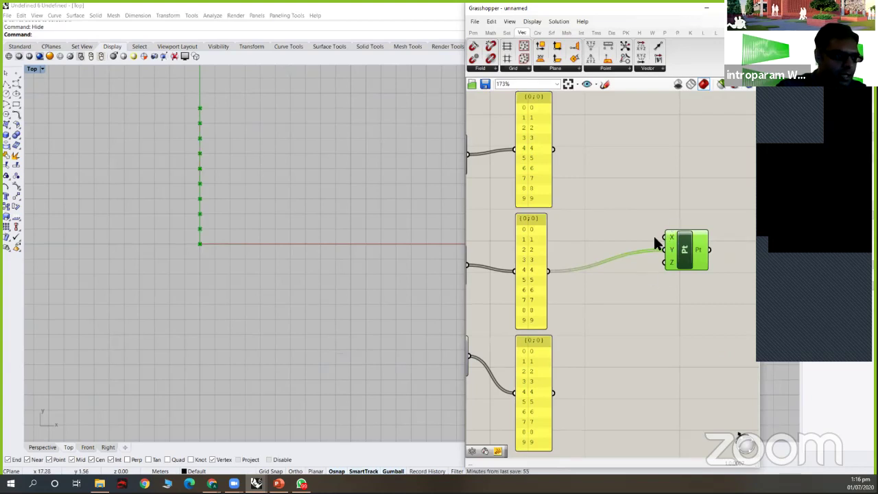
Step: Show the points in the Perspective viewport, connect the first panel to Construct Point's X input, and move that component farther from the panels
{"action": "double_click", "coordinate": [28, 70]}
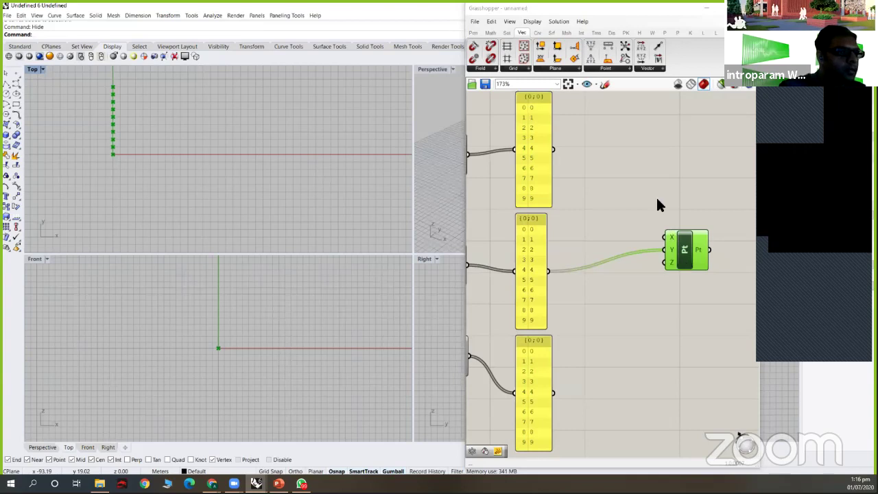
{"action": "key", "text": "ctrl+F4"}
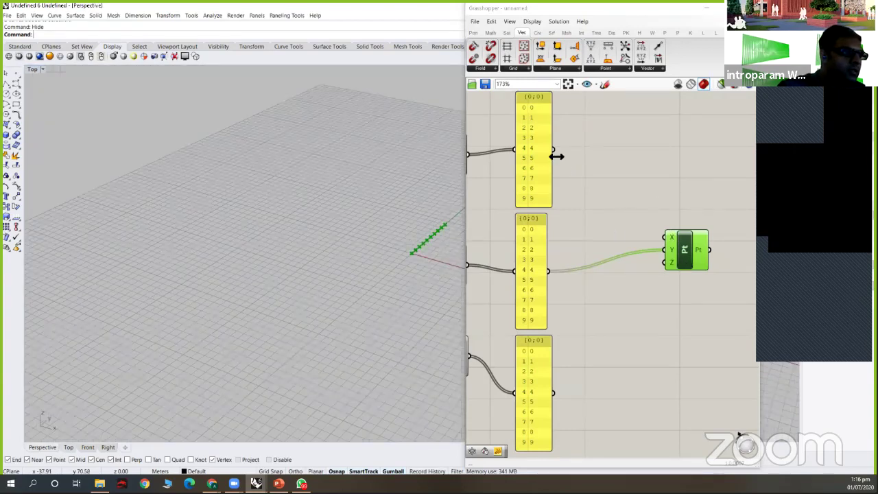
{"action": "left_click_drag", "start_coordinate": [564, 154], "coordinate": [676, 241]}
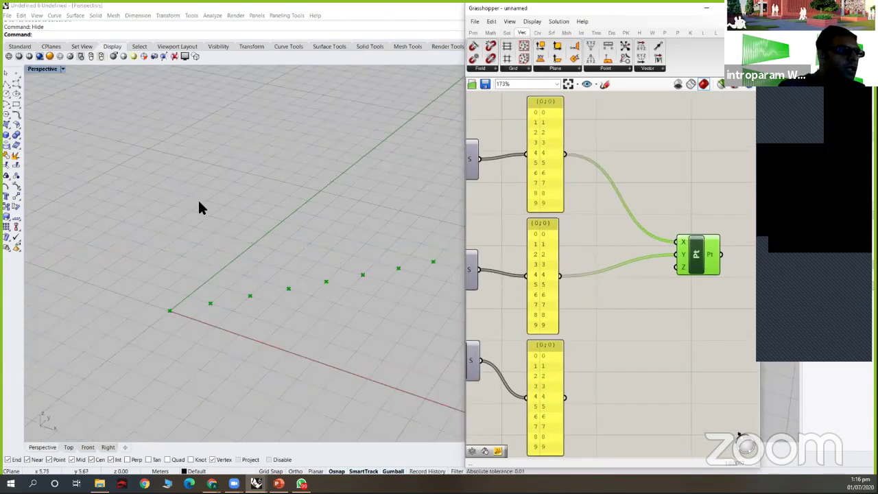
{"action": "scroll", "coordinate": [406, 224], "scroll_direction": "down", "scroll_amount": 2}
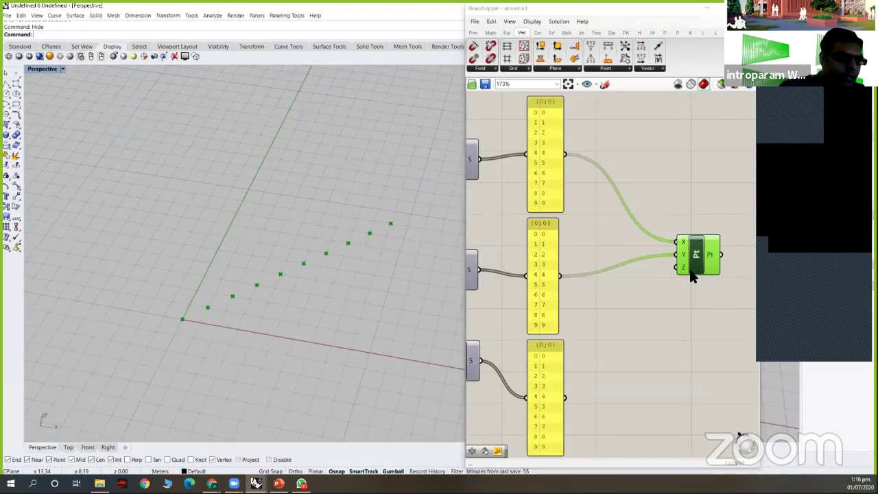
{"action": "left_click_drag", "start_coordinate": [692, 274], "coordinate": [692, 296]}
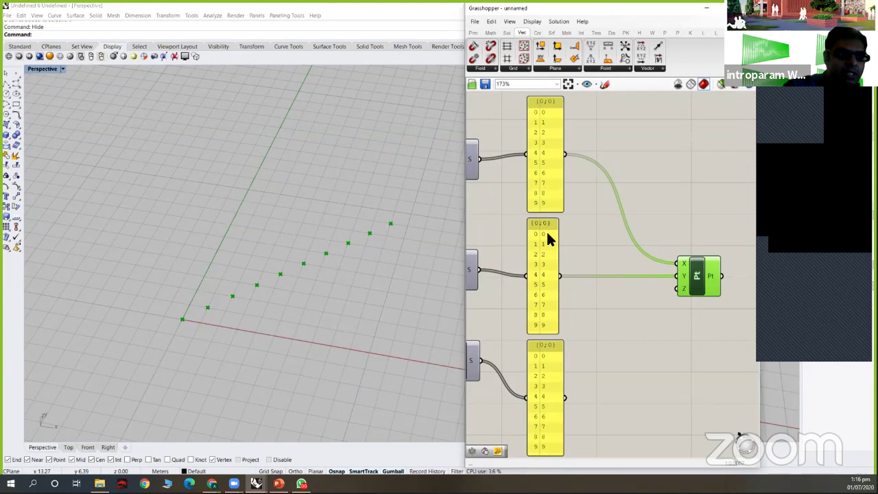
{"action": "left_click_drag", "start_coordinate": [697, 278], "coordinate": [734, 277]}
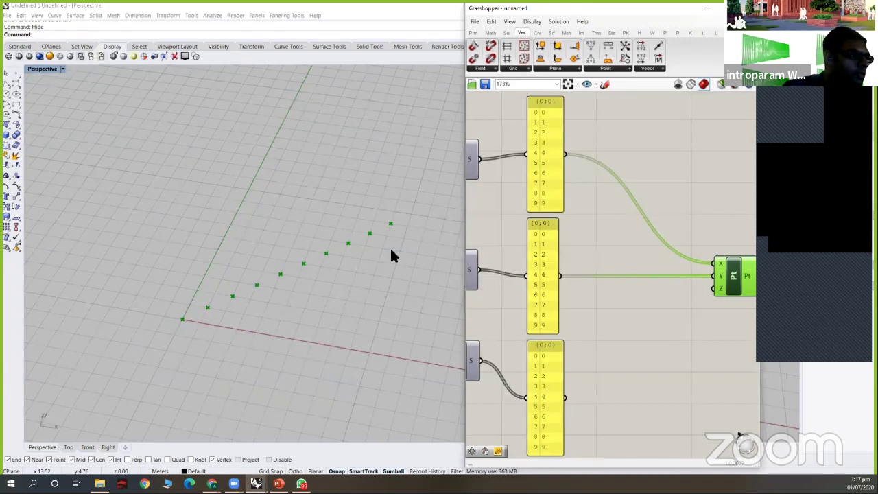
Step: Handwrite the coordinates 0,0, 1,1, 2,2 and 9,9 beside the corresponding points in the Perspective viewport
{"action": "right_click_drag", "start_coordinate": [374, 225], "coordinate": [398, 240]}
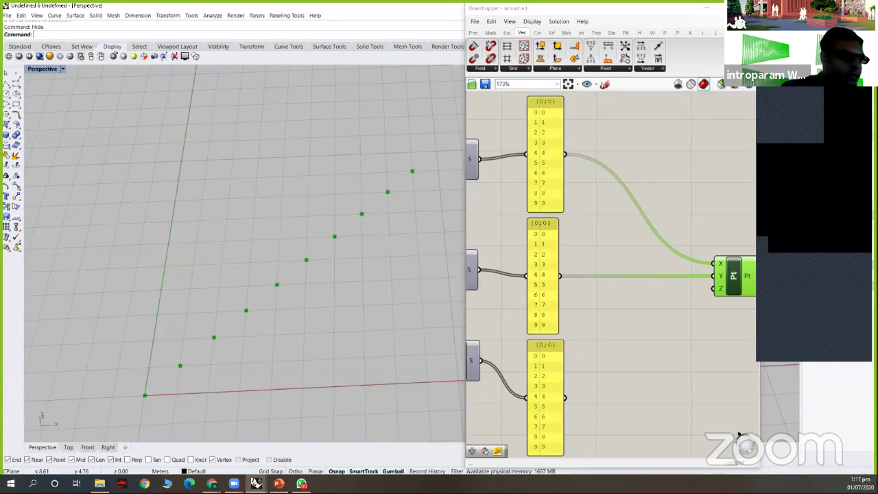
{"action": "left_click_drag", "start_coordinate": [98, 381], "coordinate": [130, 394]}
{"action": "mouse_move", "coordinate": [128, 363]}
{"action": "left_mouse_down"}
{"action": "mouse_move", "coordinate": [135, 384]}
{"action": "mouse_move", "coordinate": [121, 358]}
{"action": "mouse_move", "coordinate": [172, 356]}
{"action": "left_mouse_up"}
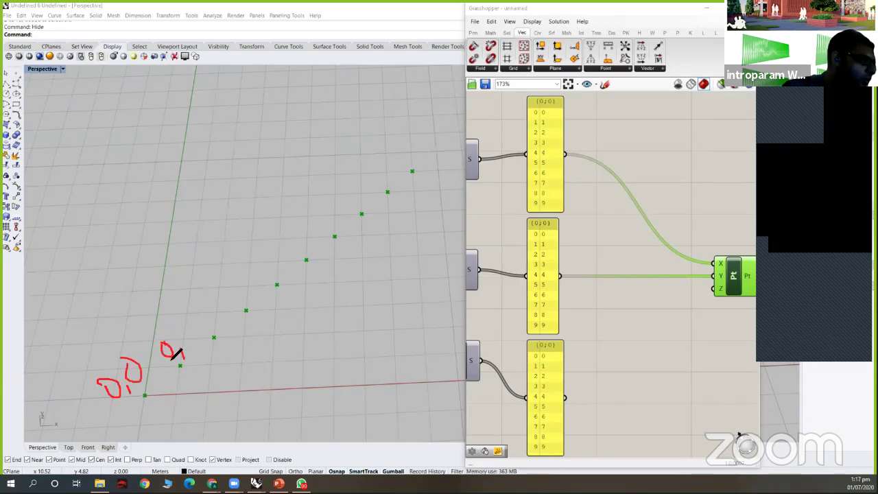
{"action": "left_click_drag", "start_coordinate": [178, 351], "coordinate": [165, 354]}
{"action": "mouse_move", "coordinate": [175, 327]}
{"action": "left_mouse_down"}
{"action": "mouse_move", "coordinate": [193, 348]}
{"action": "mouse_move", "coordinate": [261, 363]}
{"action": "mouse_move", "coordinate": [324, 343]}
{"action": "left_mouse_up"}
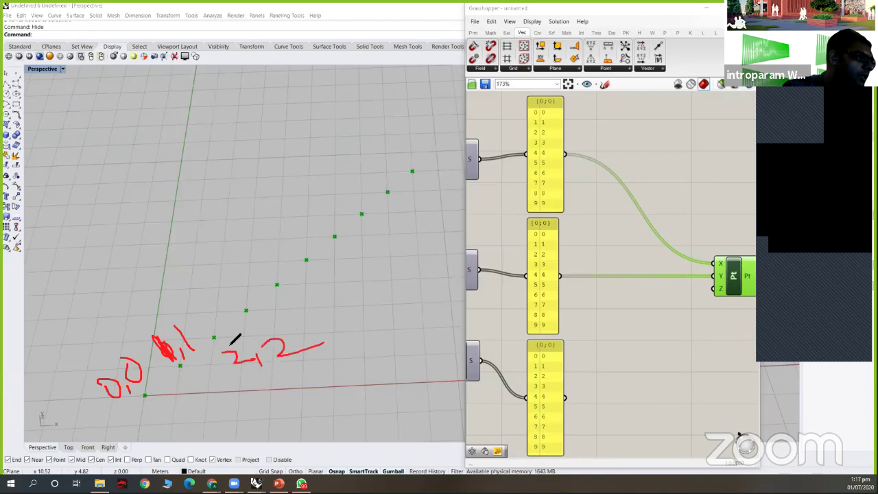
{"action": "mouse_move", "coordinate": [405, 143]}
{"action": "left_mouse_down"}
{"action": "mouse_move", "coordinate": [393, 151]}
{"action": "mouse_move", "coordinate": [433, 175]}
{"action": "left_mouse_up"}
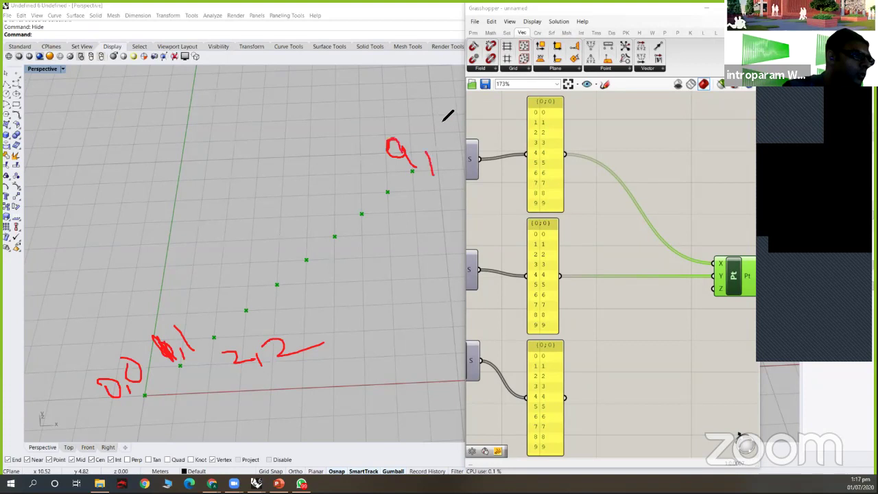
{"action": "mouse_move", "coordinate": [442, 117]}
{"action": "left_mouse_down"}
{"action": "mouse_move", "coordinate": [435, 102]}
{"action": "mouse_move", "coordinate": [452, 143]}
{"action": "left_mouse_up"}
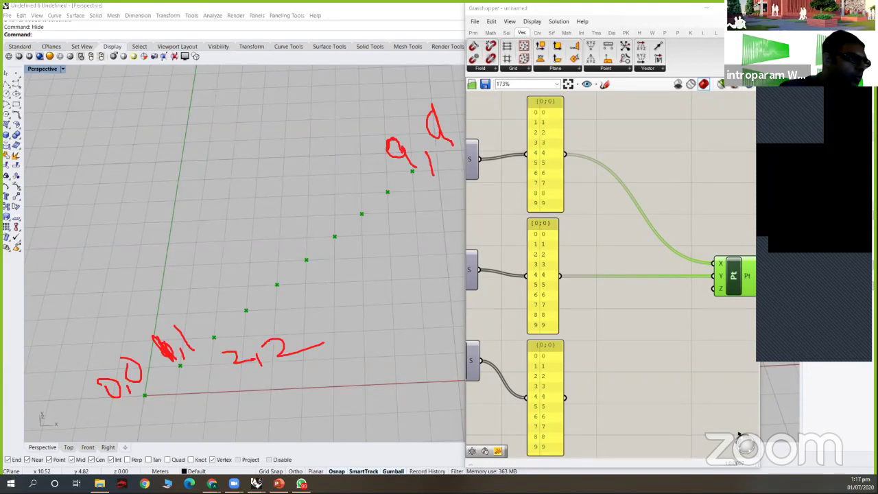
Step: Clear the handwritten annotations, shift Construct Point slightly farther away, and add a Cross Reference component between it and the panels
{"action": "scroll", "coordinate": [212, 140], "scroll_direction": "down", "scroll_amount": 4}
{"action": "right_click_drag", "start_coordinate": [363, 199], "coordinate": [351, 216]}
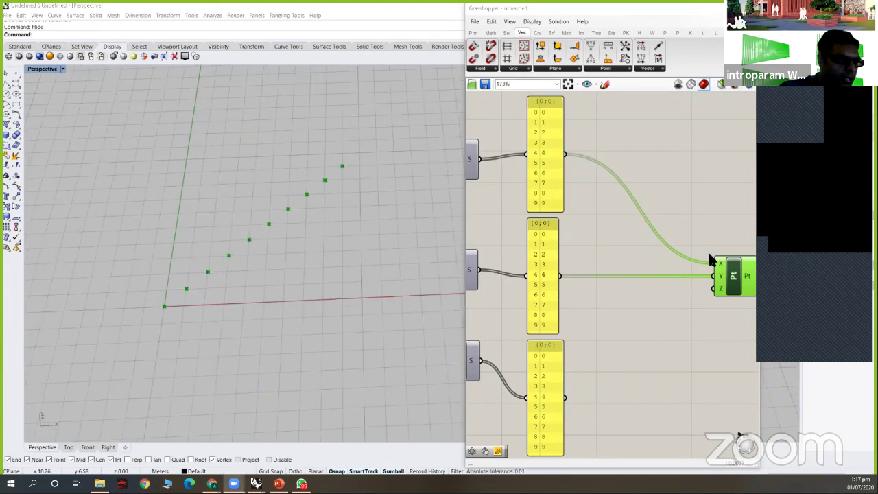
{"action": "left_click_drag", "start_coordinate": [732, 275], "coordinate": [741, 275]}
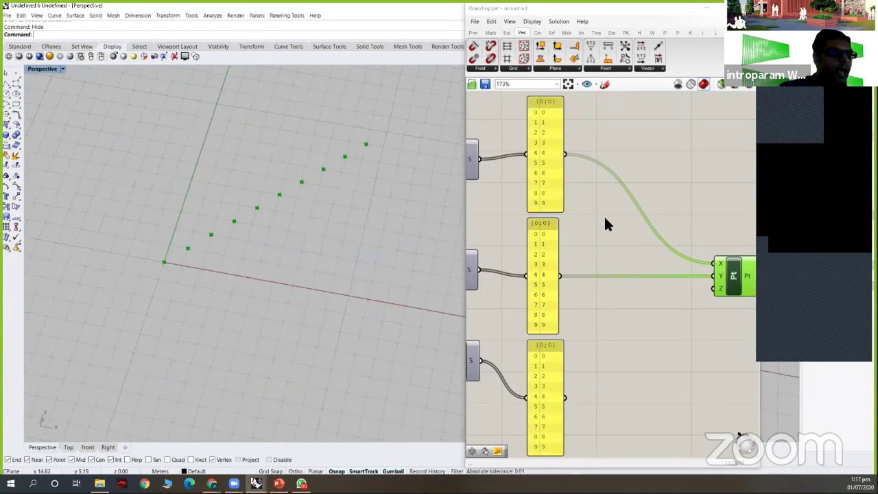
{"action": "double_click", "coordinate": [654, 260]}
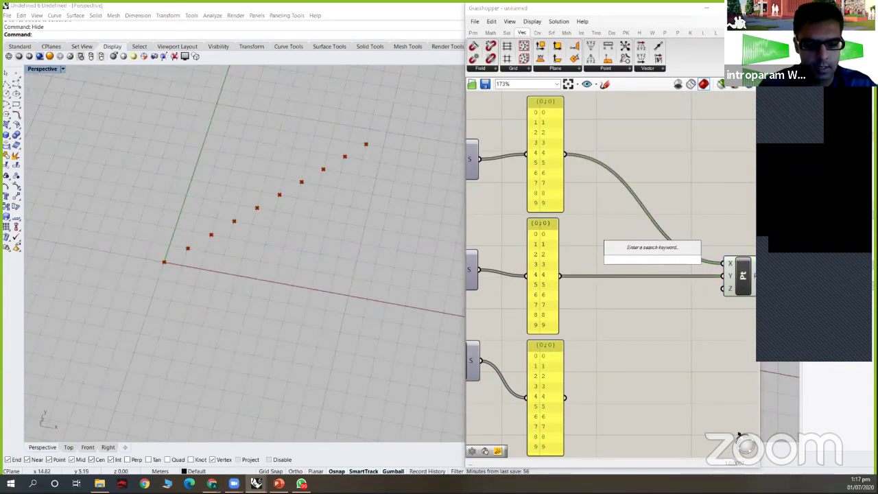
{"action": "type", "text": "criss"}
{"action": "key", "text": "BackSpace"}
{"action": "key", "text": "BackSpace"}
{"action": "key", "text": "BackSpace"}
{"action": "key", "text": "BackSpace"}
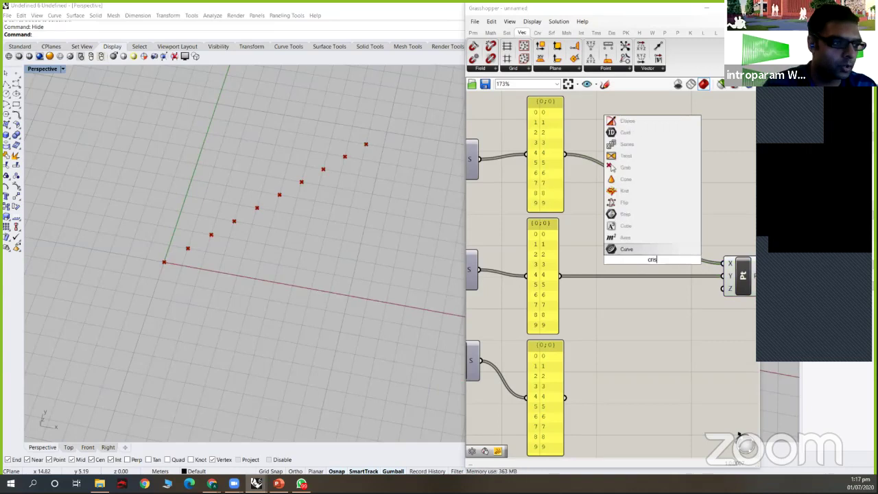
{"action": "type", "text": "ross"}
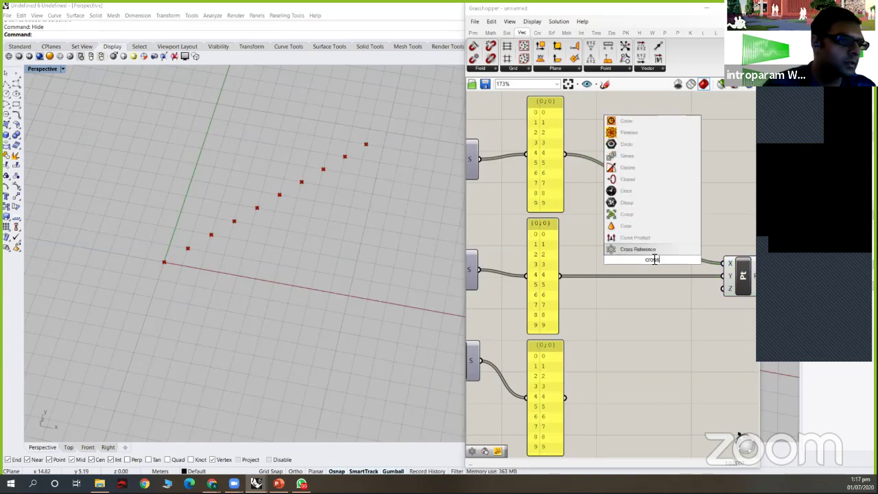
{"action": "left_click", "coordinate": [649, 249]}
Step: Wire the first and second panels through Cross Reference's A and B into Construct Point's X and Y inputs
{"action": "left_click_drag", "start_coordinate": [655, 271], "coordinate": [565, 153]}
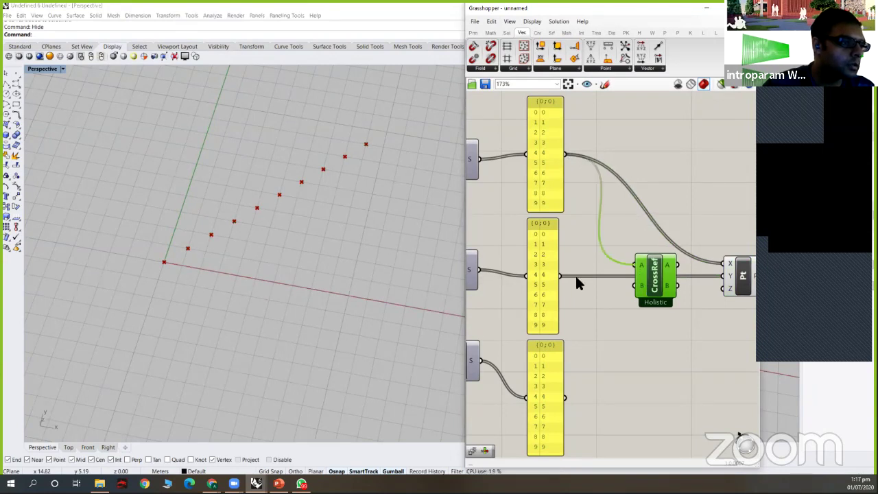
{"action": "left_click_drag", "start_coordinate": [561, 275], "coordinate": [634, 285]}
{"action": "left_click_drag", "start_coordinate": [677, 265], "coordinate": [724, 263]}
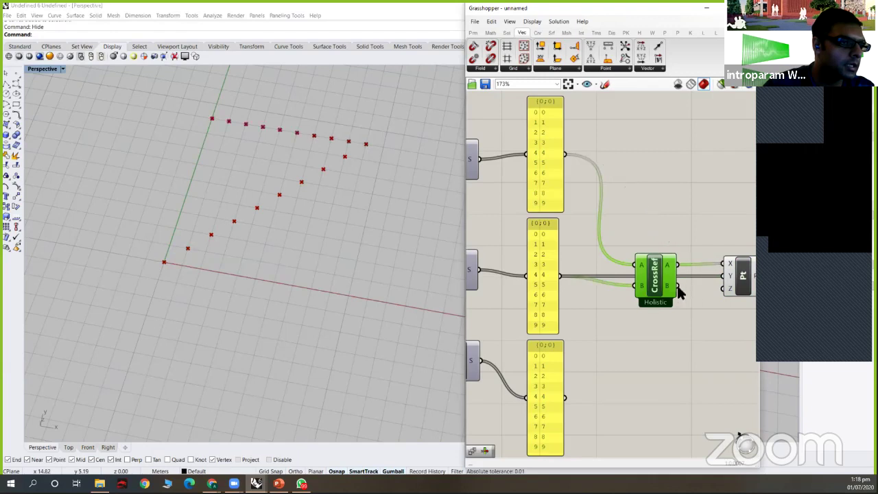
{"action": "left_click_drag", "start_coordinate": [679, 285], "coordinate": [724, 275]}
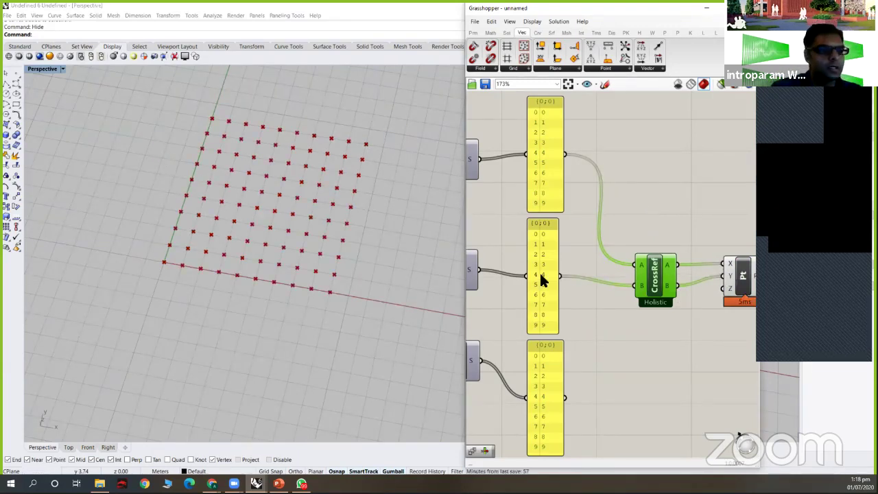
Step: Adjust the spacing between Cross Reference and Construct Point, and show the point grid obliquely in the Perspective viewport
{"action": "left_click_drag", "start_coordinate": [663, 282], "coordinate": [666, 273]}
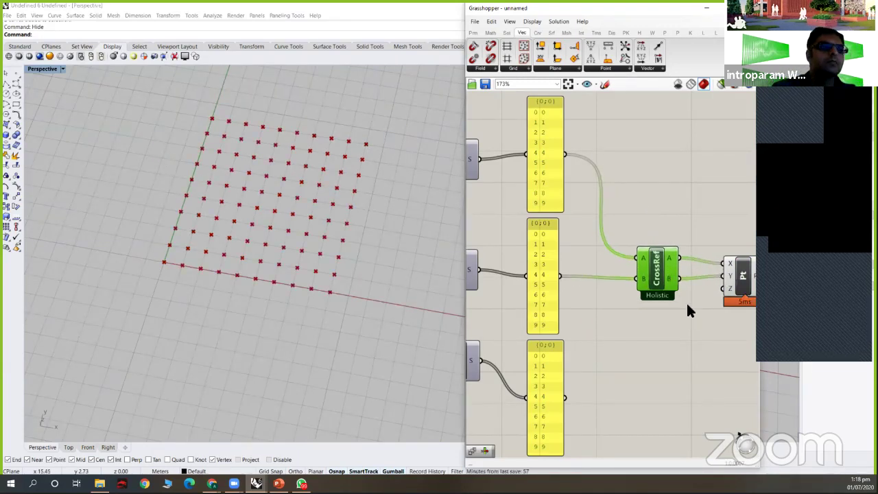
{"action": "scroll", "coordinate": [619, 300], "scroll_direction": "down", "scroll_amount": 2}
{"action": "right_click_drag", "start_coordinate": [632, 299], "coordinate": [556, 290]}
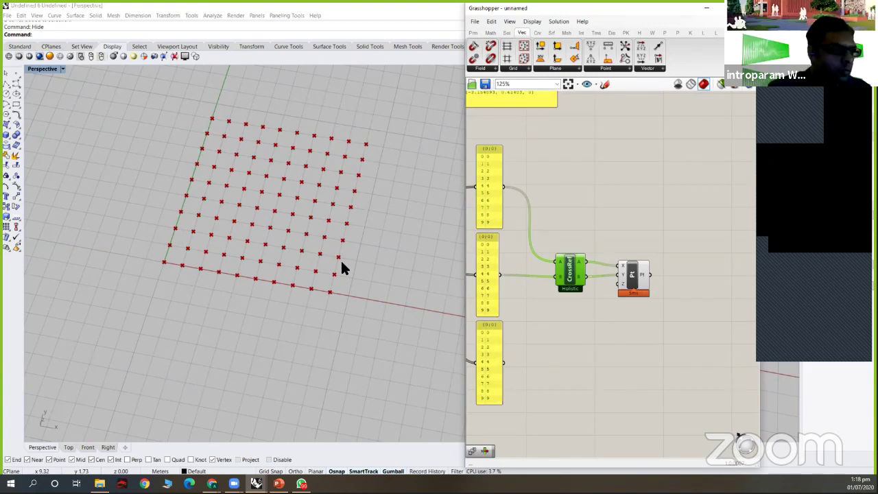
{"action": "left_click_drag", "start_coordinate": [635, 277], "coordinate": [648, 281]}
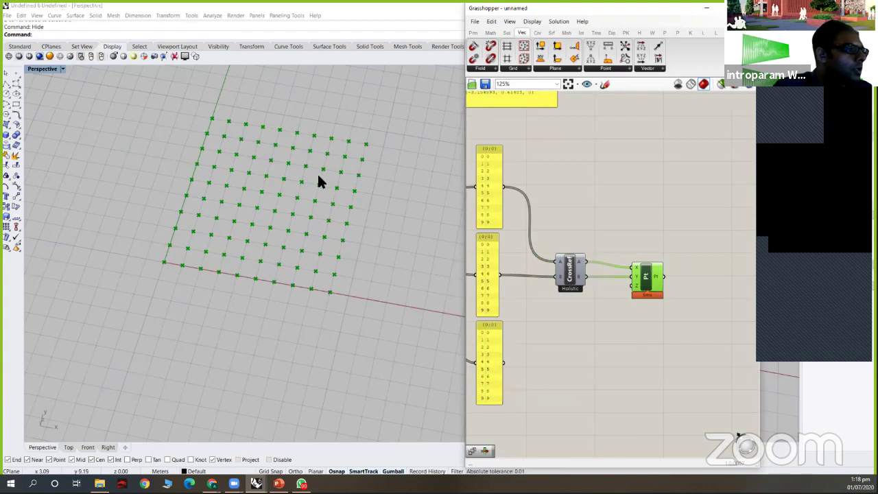
{"action": "scroll", "coordinate": [298, 255], "scroll_direction": "down", "scroll_amount": 4}
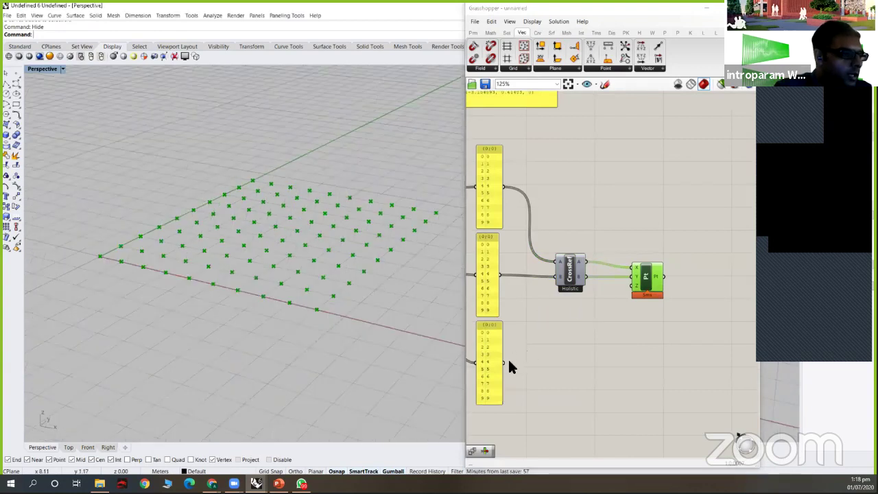
Step: Insert a third input parameter, C, at the end of the Cross Reference component
{"action": "scroll", "coordinate": [546, 248], "scroll_direction": "up", "scroll_amount": 8}
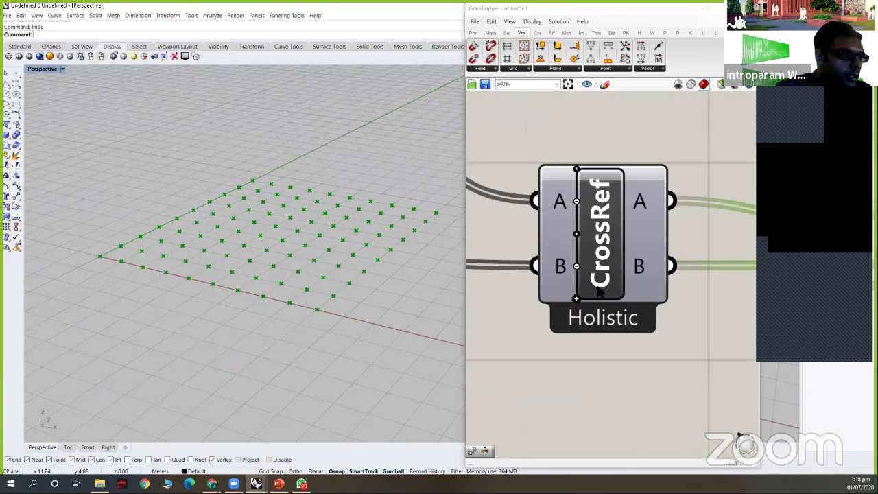
{"action": "scroll", "coordinate": [600, 283], "scroll_direction": "down", "scroll_amount": 4}
{"action": "scroll", "coordinate": [564, 275], "scroll_direction": "down", "scroll_amount": 1}
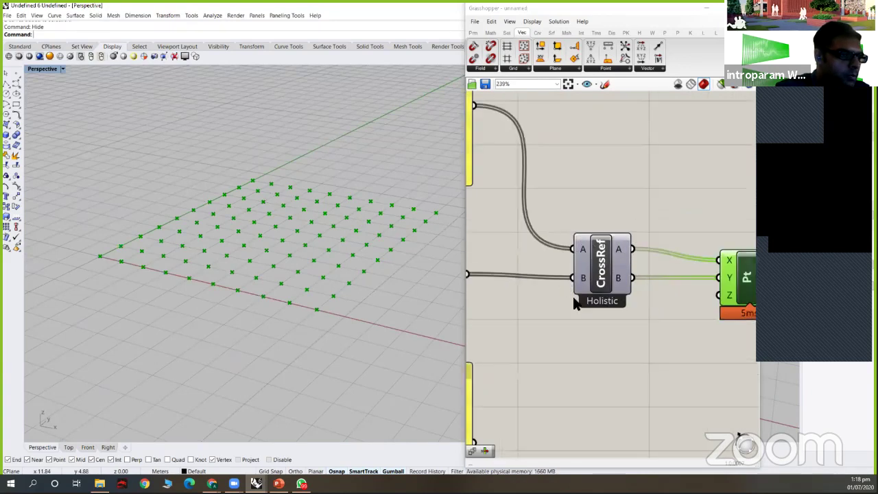
{"action": "scroll", "coordinate": [576, 291], "scroll_direction": "up", "scroll_amount": 5}
{"action": "scroll", "coordinate": [614, 170], "scroll_direction": "up", "scroll_amount": 1}
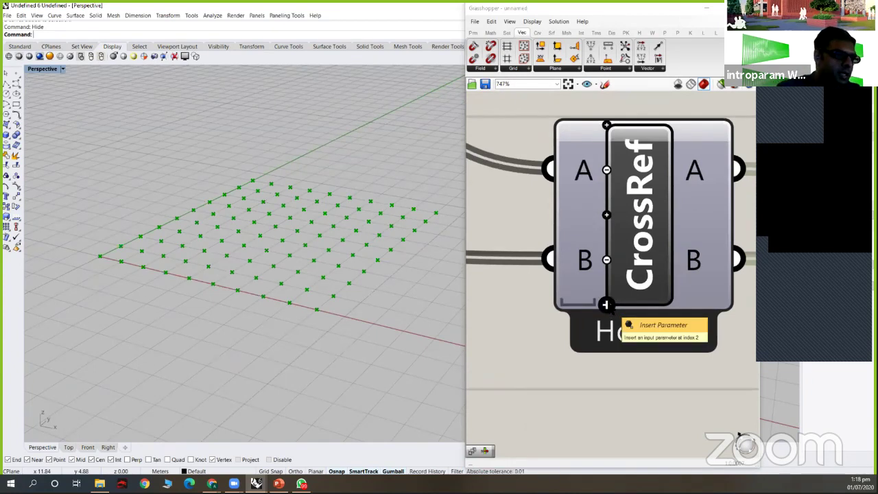
{"action": "left_click", "coordinate": [606, 306]}
{"action": "scroll", "coordinate": [590, 285], "scroll_direction": "down", "scroll_amount": 2}
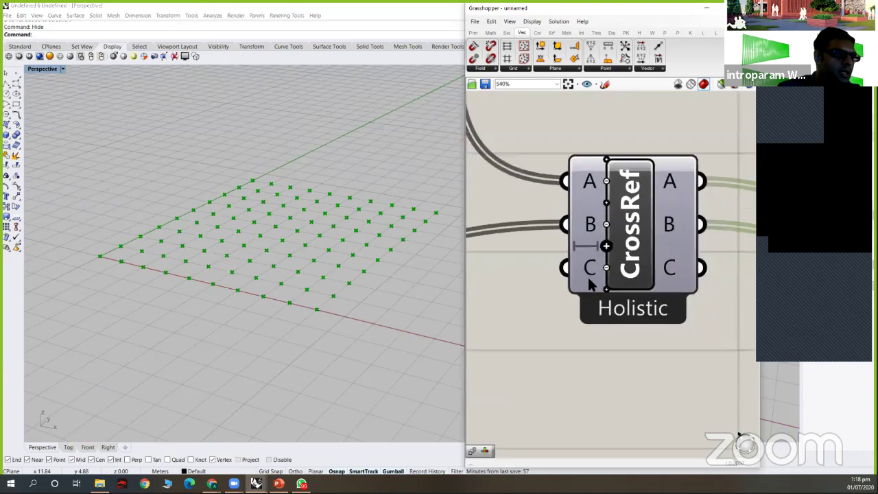
{"action": "scroll", "coordinate": [582, 328], "scroll_direction": "down", "scroll_amount": 6}
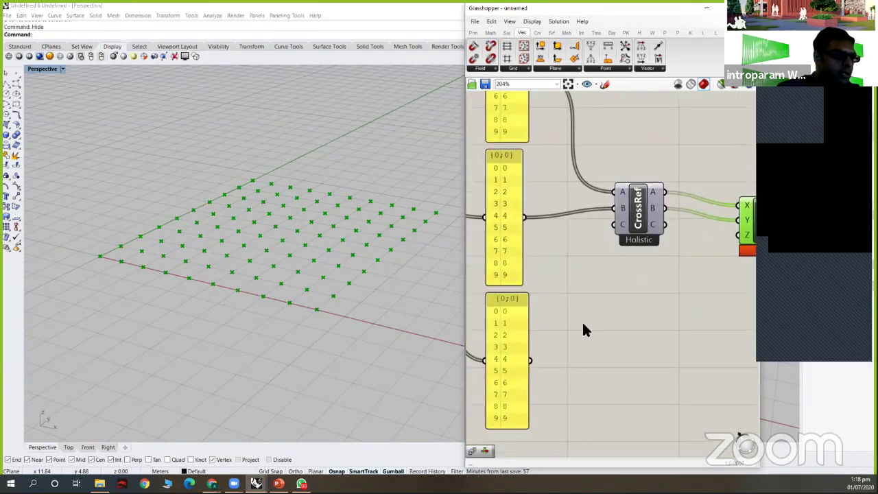
Step: Connect the third panel to Cross Reference's C input, keeping the panel's width as it was
{"action": "scroll", "coordinate": [582, 324], "scroll_direction": "up", "scroll_amount": 1}
{"action": "right_click_drag", "start_coordinate": [581, 324], "coordinate": [567, 354]}
{"action": "scroll", "coordinate": [571, 353], "scroll_direction": "down", "scroll_amount": 1}
{"action": "right_click_drag", "start_coordinate": [518, 387], "coordinate": [555, 357]}
{"action": "left_click_drag", "start_coordinate": [552, 357], "coordinate": [621, 356]}
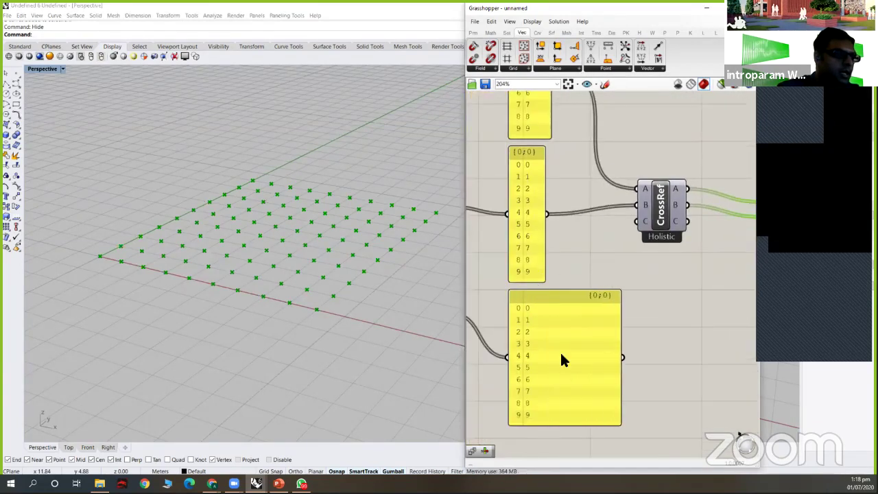
{"action": "key", "text": "ctrl+z"}
{"action": "left_click_drag", "start_coordinate": [546, 357], "coordinate": [637, 221]}
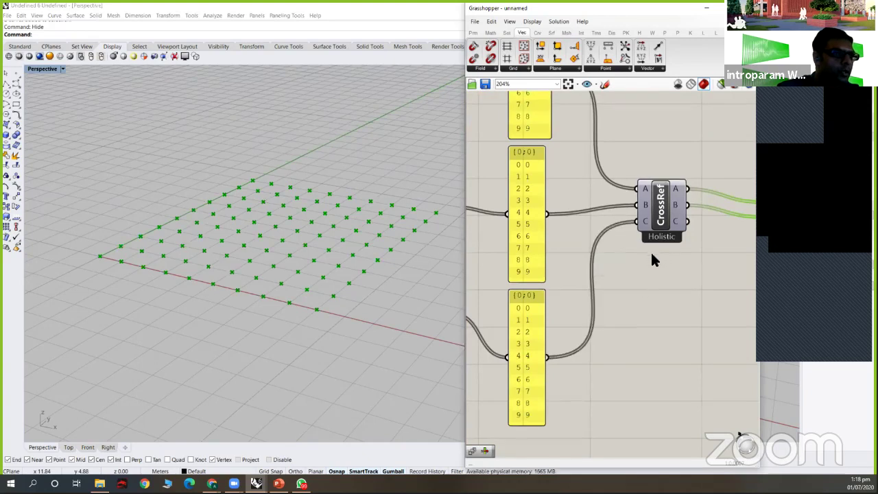
Step: Connect Cross Reference's C output to Construct Point's Z input and show the whole three-dimensional point grid in the Perspective viewport
{"action": "scroll", "coordinate": [564, 271], "scroll_direction": "down", "scroll_amount": 3}
{"action": "right_click_drag", "start_coordinate": [584, 245], "coordinate": [511, 244]}
{"action": "scroll", "coordinate": [535, 245], "scroll_direction": "up", "scroll_amount": 2}
{"action": "left_click_drag", "start_coordinate": [566, 243], "coordinate": [629, 252]}
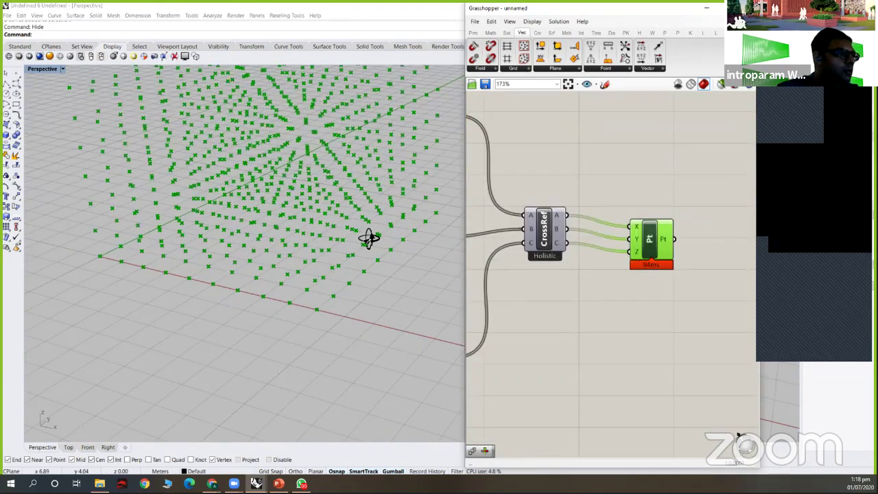
{"action": "right_click_drag", "start_coordinate": [356, 239], "coordinate": [254, 233]}
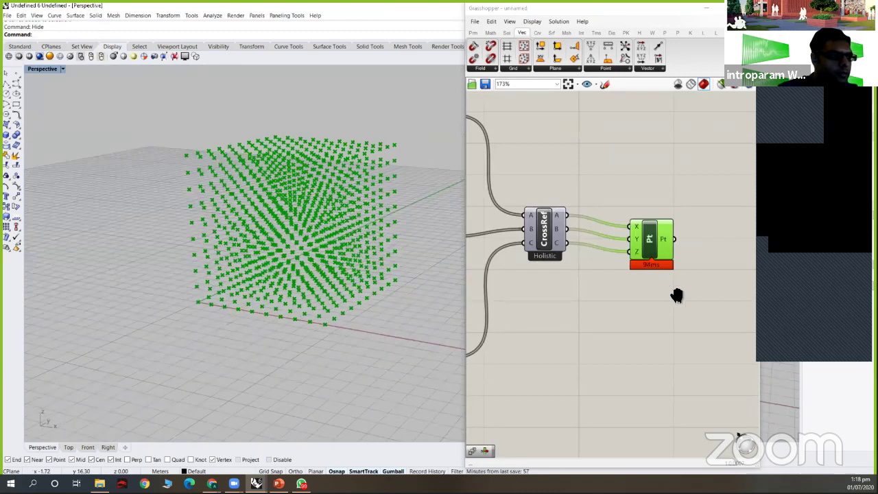
Step: Disconnect the third panel from Cross Reference's C input
{"action": "scroll", "coordinate": [659, 286], "scroll_direction": "down", "scroll_amount": 5}
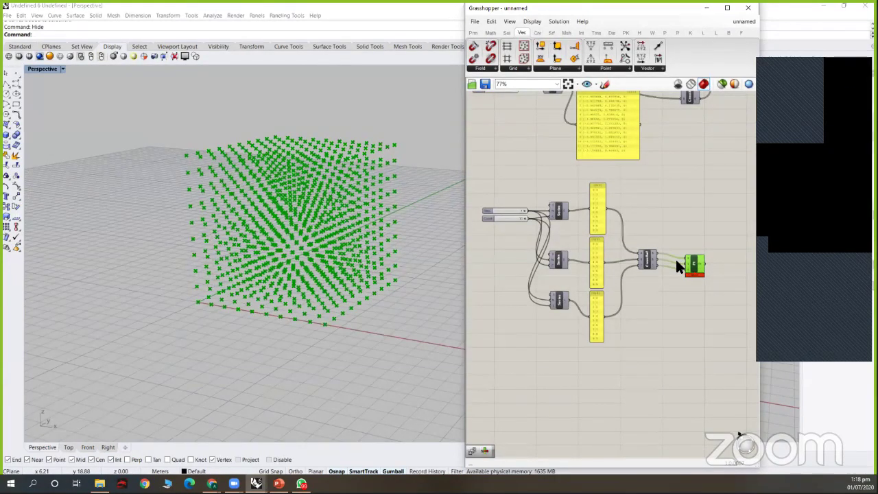
{"action": "scroll", "coordinate": [676, 260], "scroll_direction": "up", "scroll_amount": 2}
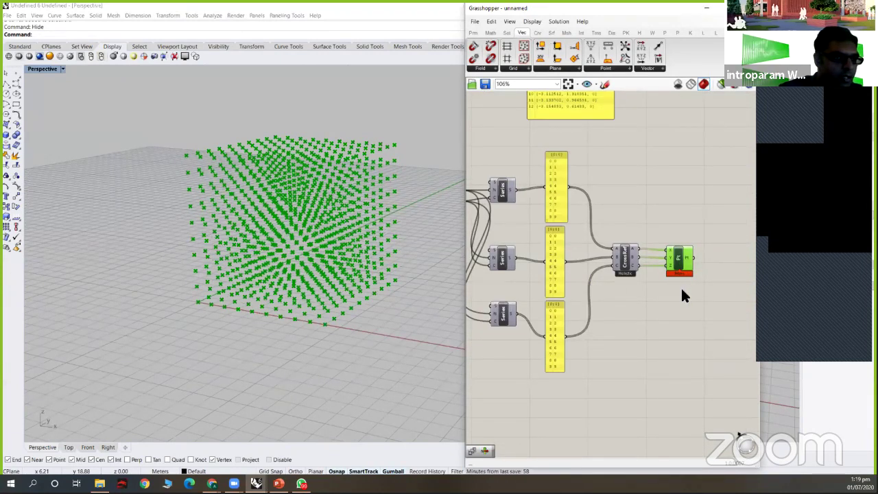
{"action": "scroll", "coordinate": [677, 264], "scroll_direction": "up", "scroll_amount": 4}
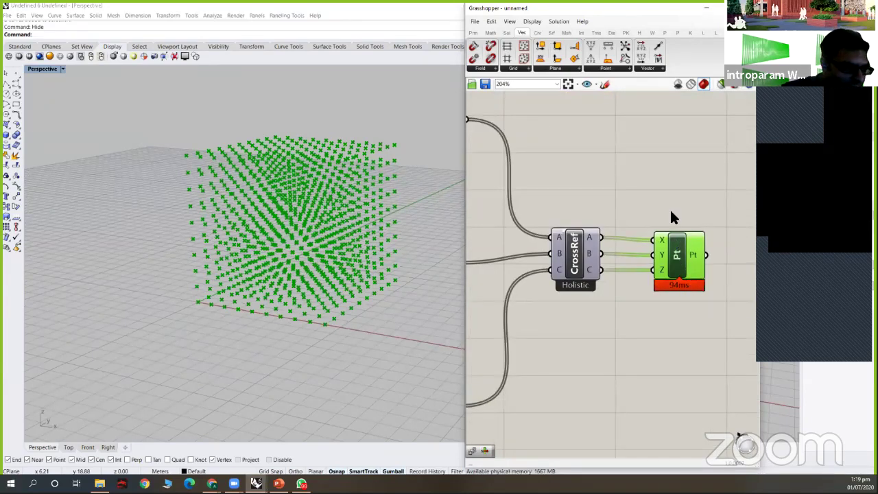
{"action": "scroll", "coordinate": [609, 256], "scroll_direction": "down", "scroll_amount": 3}
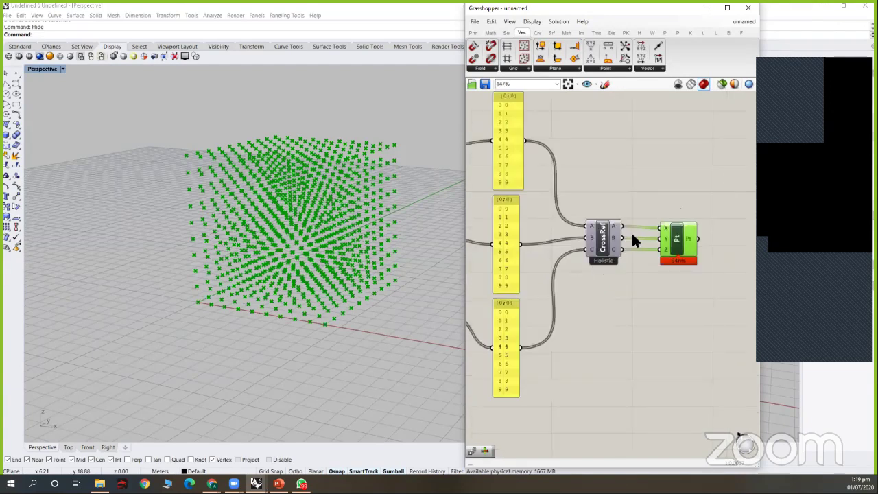
{"action": "scroll", "coordinate": [624, 226], "scroll_direction": "up", "scroll_amount": 1}
{"action": "right_click", "coordinate": [623, 218]}
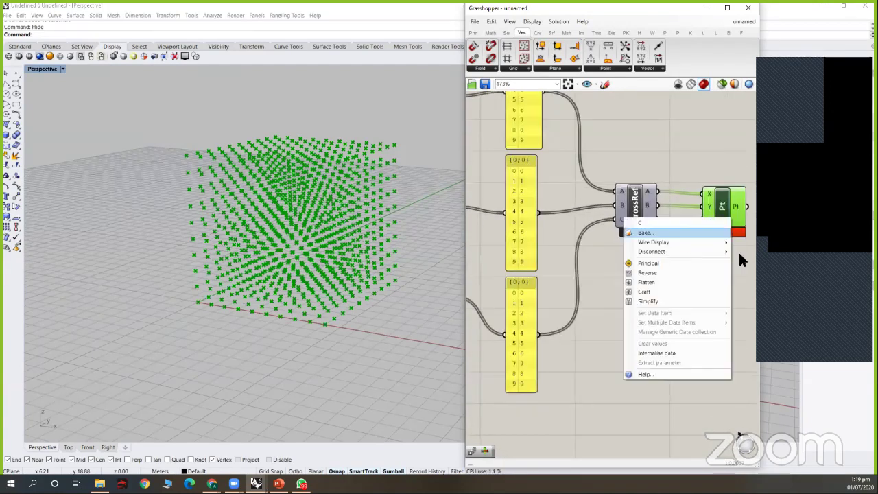
{"action": "left_click", "coordinate": [651, 251]}
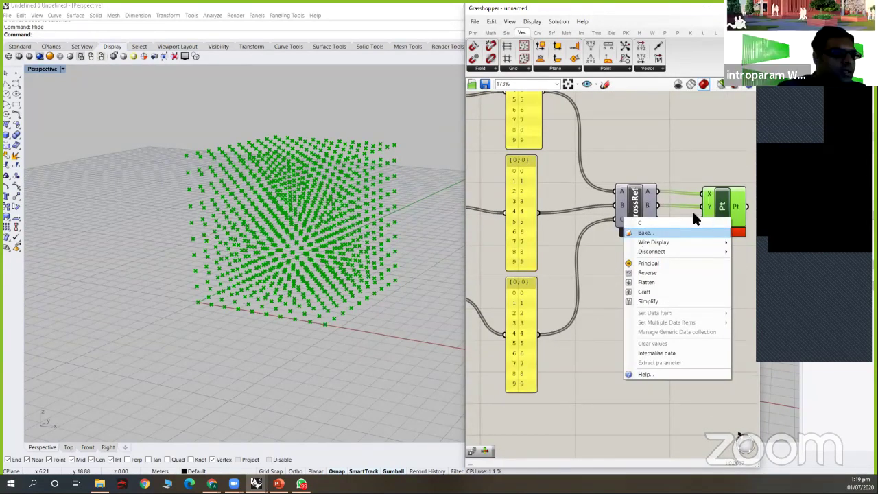
Step: Disconnect Cross Reference's C output from Construct Point's Z input
{"action": "right_click_drag", "start_coordinate": [700, 210], "coordinate": [678, 219]}
{"action": "right_click", "coordinate": [679, 219]}
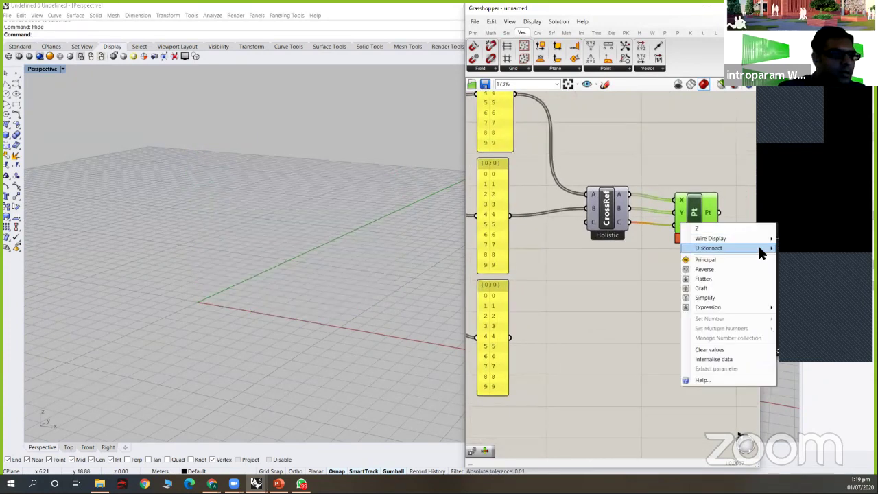
{"action": "mouse_move", "coordinate": [757, 251]}
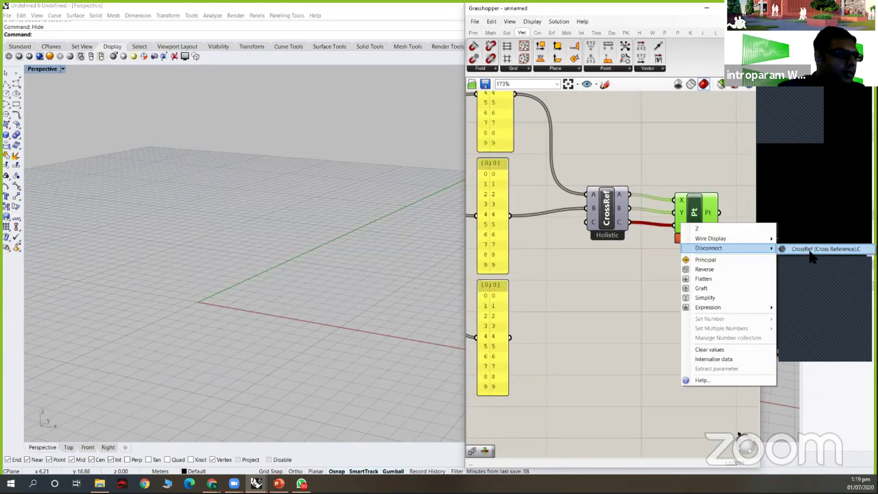
{"action": "left_click_drag", "start_coordinate": [713, 250], "coordinate": [710, 244]}
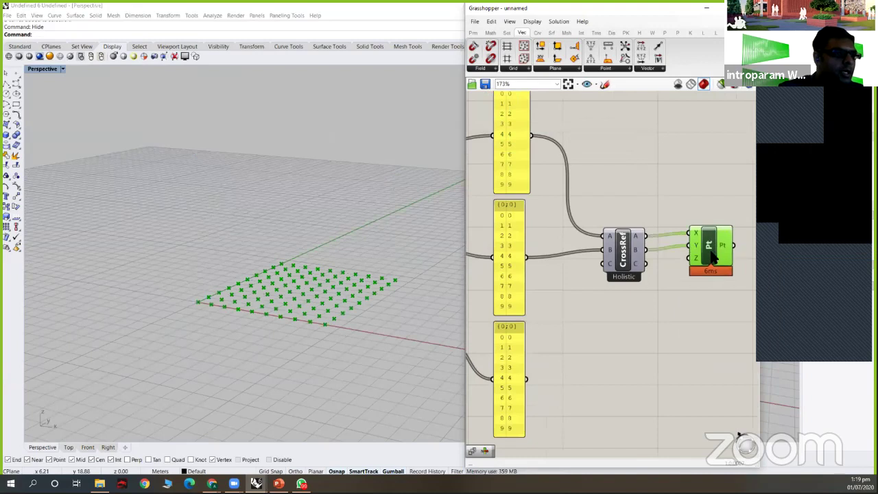
{"action": "scroll", "coordinate": [604, 180], "scroll_direction": "down", "scroll_amount": 2}
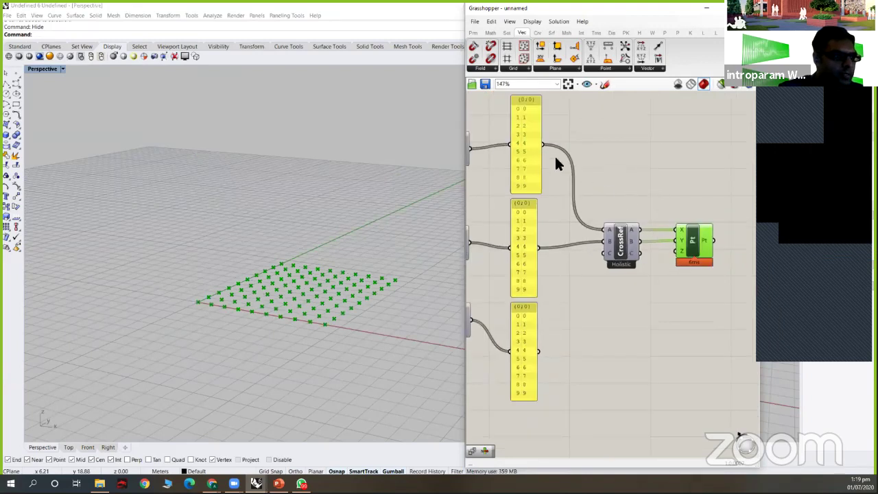
{"action": "scroll", "coordinate": [623, 200], "scroll_direction": "up", "scroll_amount": 2}
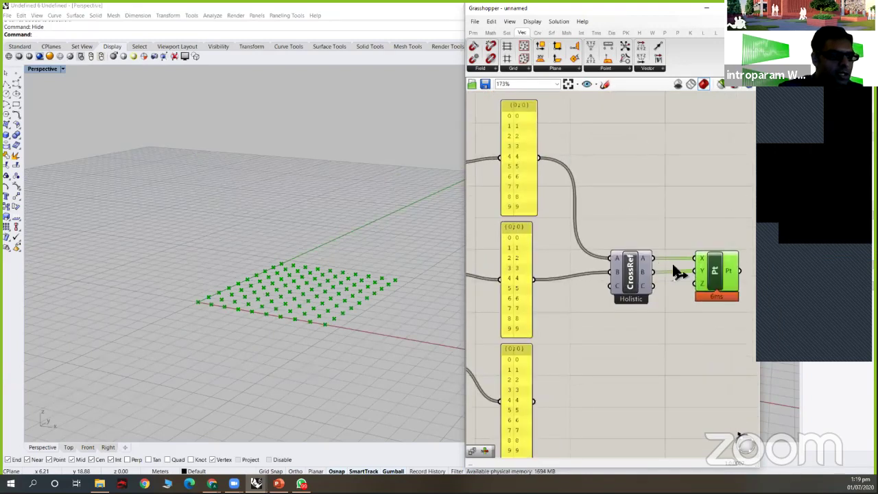
{"action": "left_click_drag", "start_coordinate": [717, 268], "coordinate": [718, 192]}
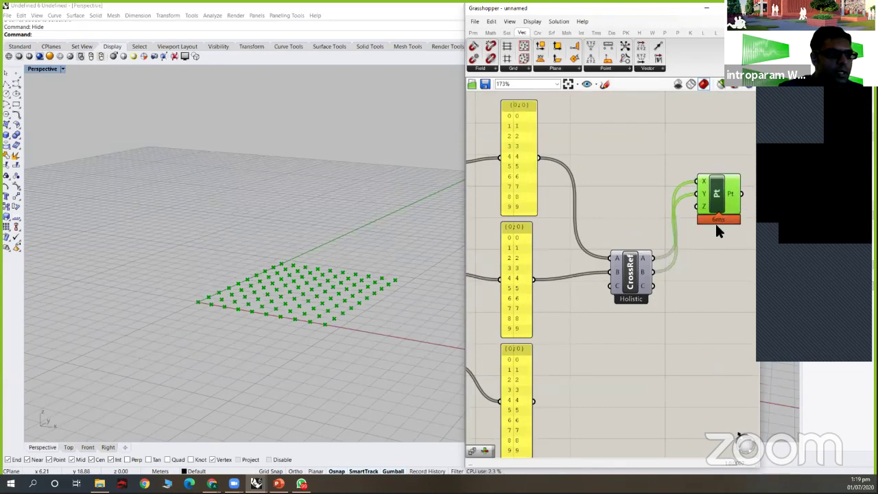
{"action": "left_click_drag", "start_coordinate": [716, 223], "coordinate": [717, 301]}
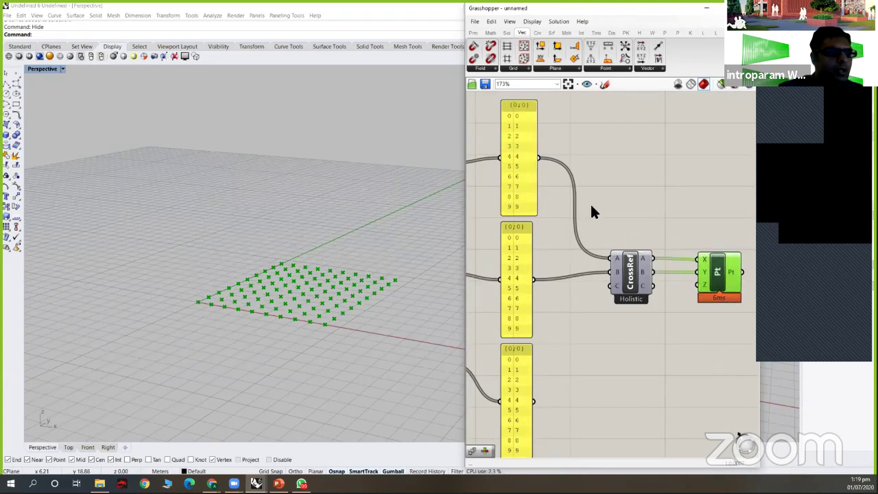
{"action": "left_click_drag", "start_coordinate": [596, 215], "coordinate": [675, 351]}
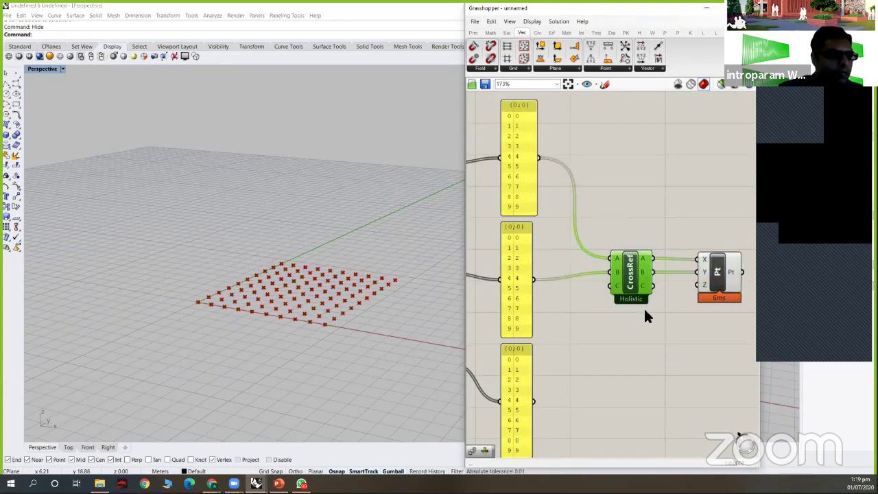
Step: Turn on the preview of the earlier Shortest List, Cross Reference and Line components, and show their lines beside the point grid
{"action": "scroll", "coordinate": [670, 226], "scroll_direction": "down", "scroll_amount": 6}
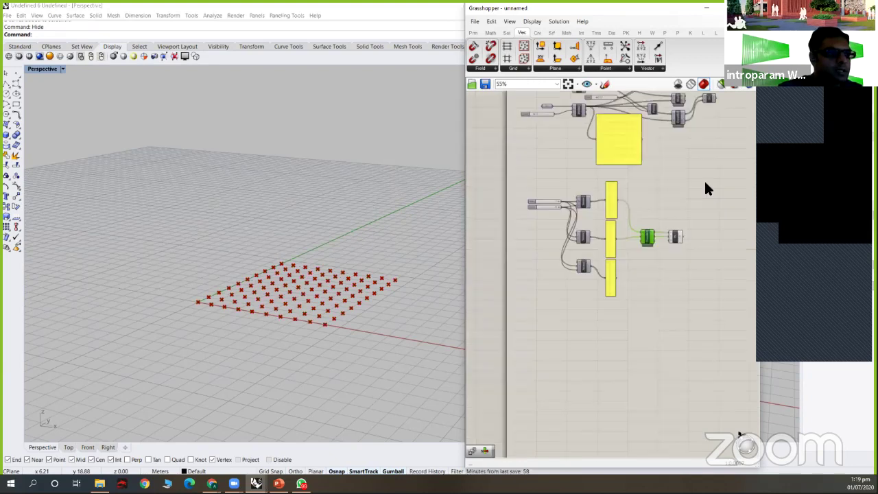
{"action": "right_click_drag", "start_coordinate": [705, 184], "coordinate": [717, 286]}
{"action": "scroll", "coordinate": [664, 214], "scroll_direction": "up", "scroll_amount": 6}
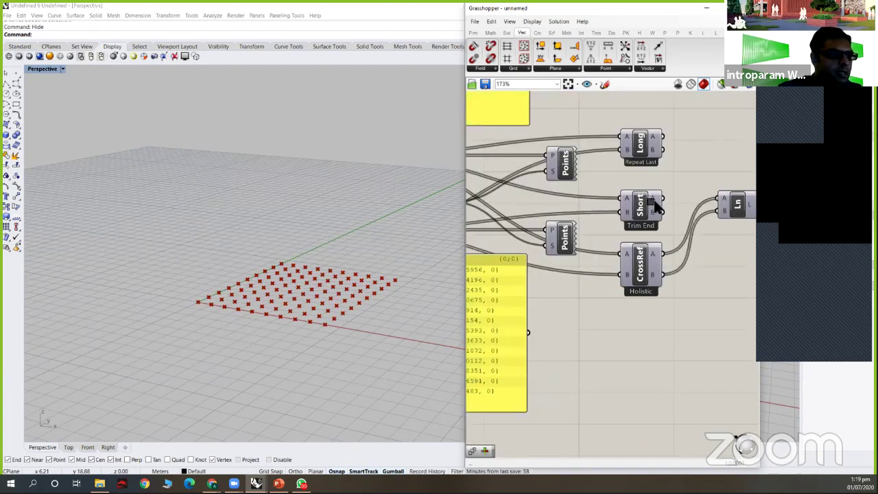
{"action": "scroll", "coordinate": [660, 212], "scroll_direction": "down", "scroll_amount": 4}
{"action": "left_click_drag", "start_coordinate": [717, 255], "coordinate": [648, 196]}
{"action": "middle_click", "coordinate": [656, 212]}
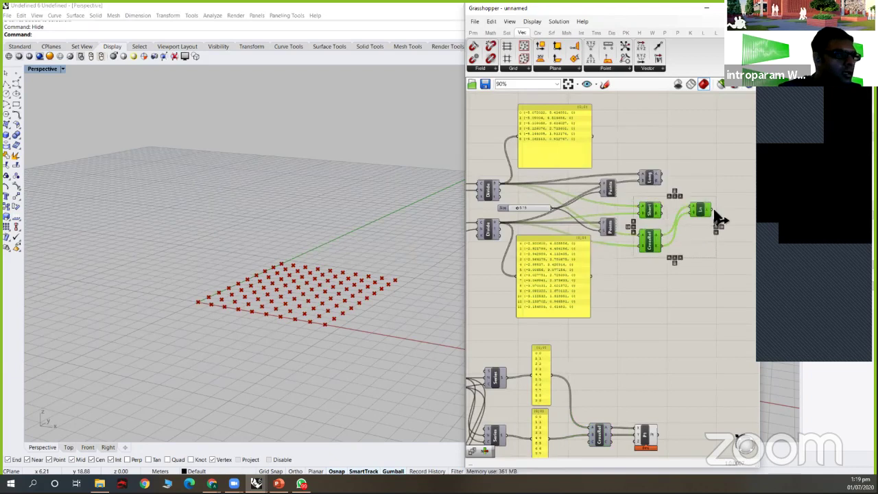
{"action": "middle_click", "coordinate": [651, 211]}
{"action": "left_click", "coordinate": [674, 191]}
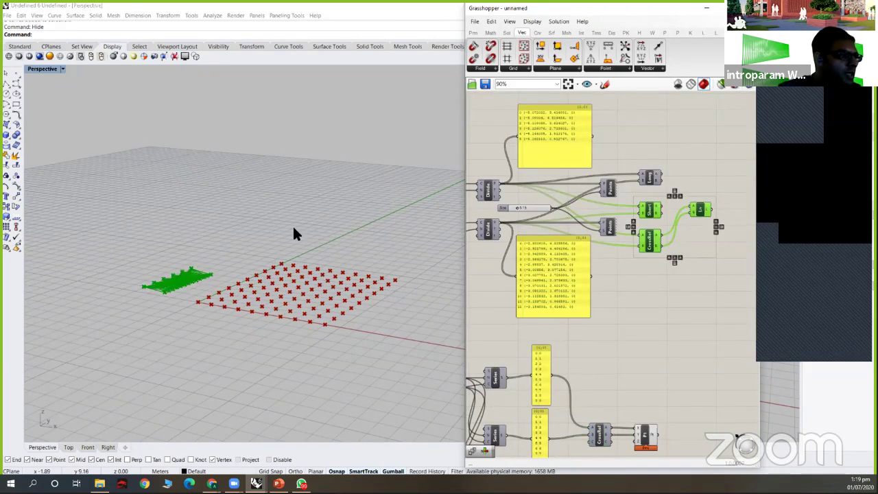
{"action": "right_click_drag", "start_coordinate": [314, 278], "coordinate": [317, 329]}
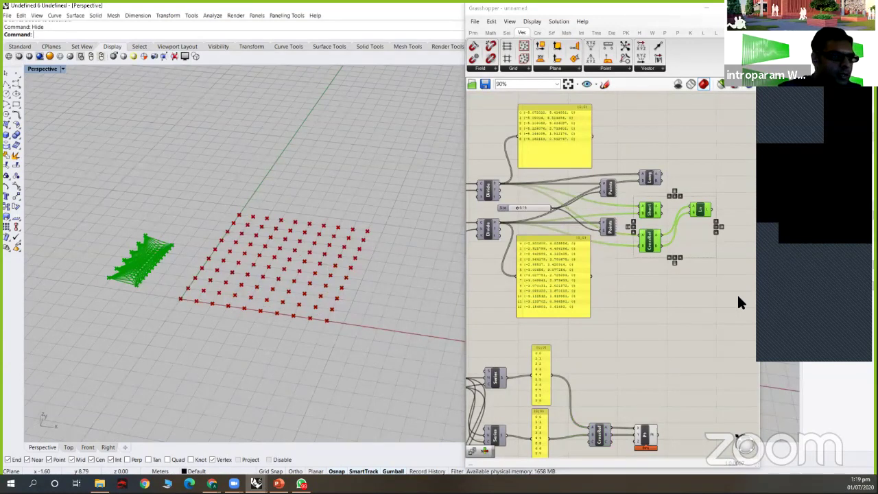
Step: Turn off the preview of the selected Shortest List, Cross Reference and Line components and show the whole point grid in the Perspective viewport
{"action": "middle_click", "coordinate": [701, 211]}
{"action": "left_click", "coordinate": [728, 185]}
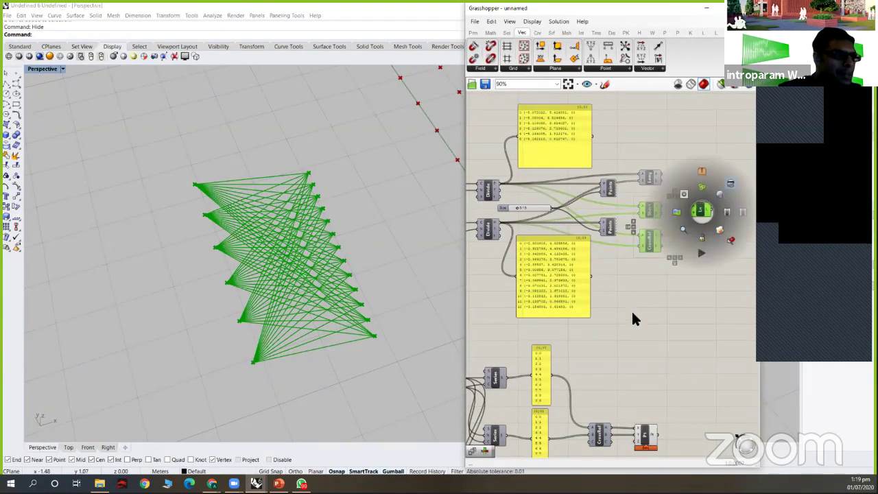
{"action": "scroll", "coordinate": [631, 309], "scroll_direction": "down", "scroll_amount": 2}
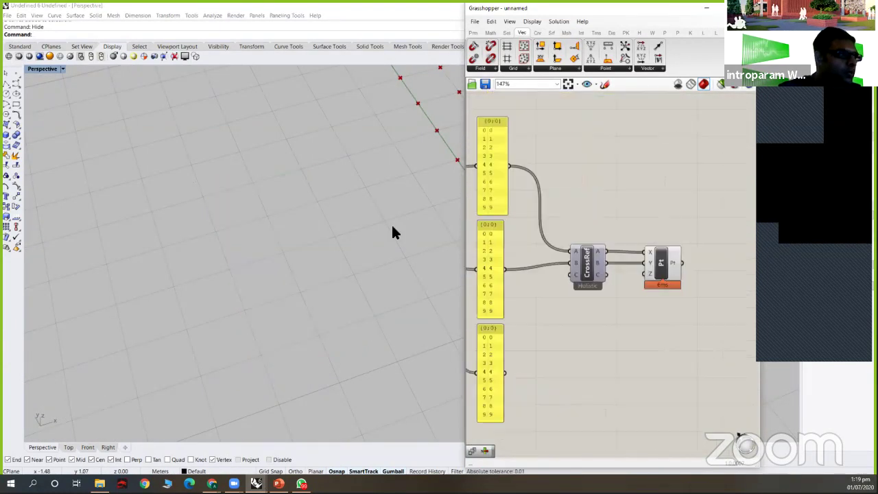
{"action": "scroll", "coordinate": [369, 171], "scroll_direction": "down", "scroll_amount": 3}
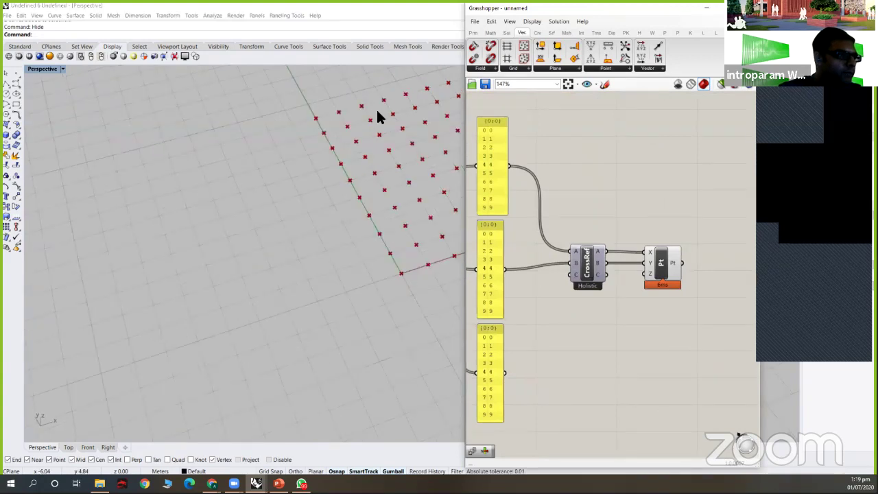
{"action": "right_click_drag", "start_coordinate": [391, 134], "coordinate": [483, 232]}
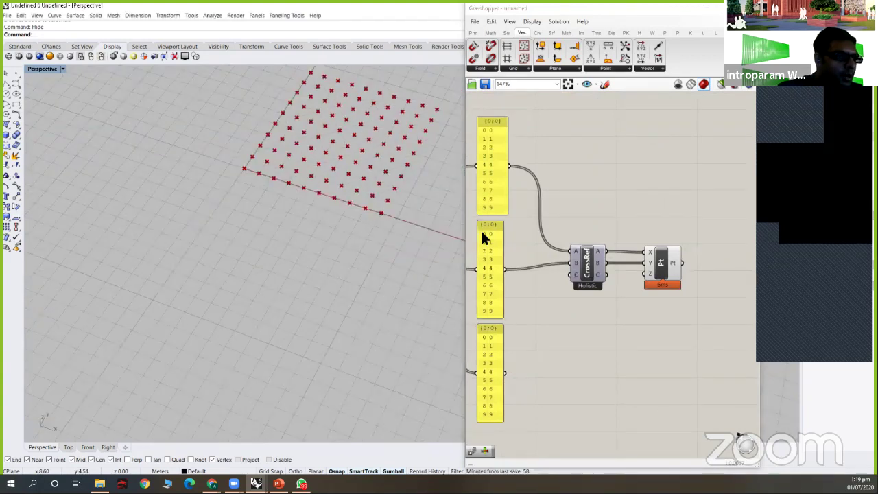
{"action": "scroll", "coordinate": [579, 278], "scroll_direction": "up", "scroll_amount": 2}
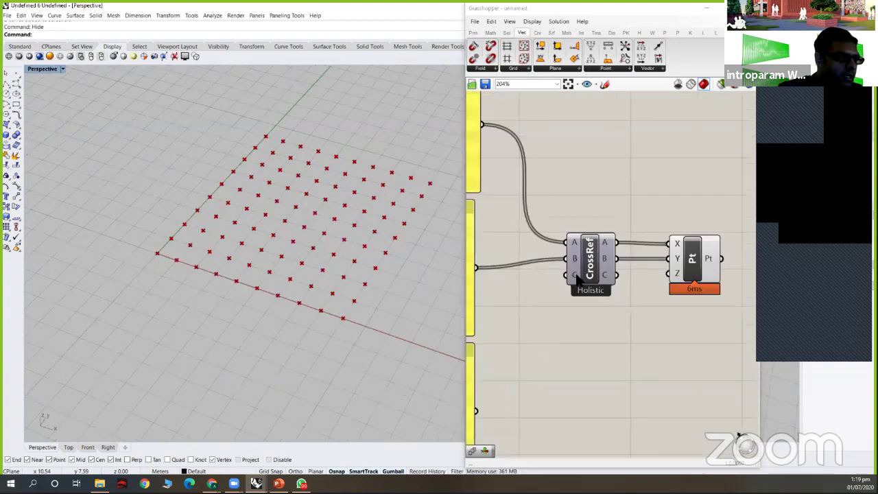
Step: Remove the third input C from the Cross Reference component feeding Construct Point and add it back
{"action": "scroll", "coordinate": [596, 305], "scroll_direction": "down", "scroll_amount": 3}
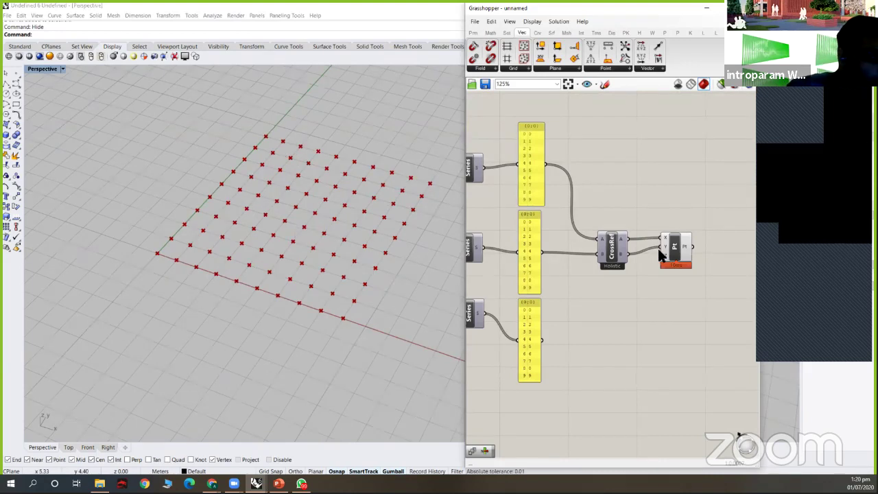
{"action": "scroll", "coordinate": [610, 251], "scroll_direction": "up", "scroll_amount": 5}
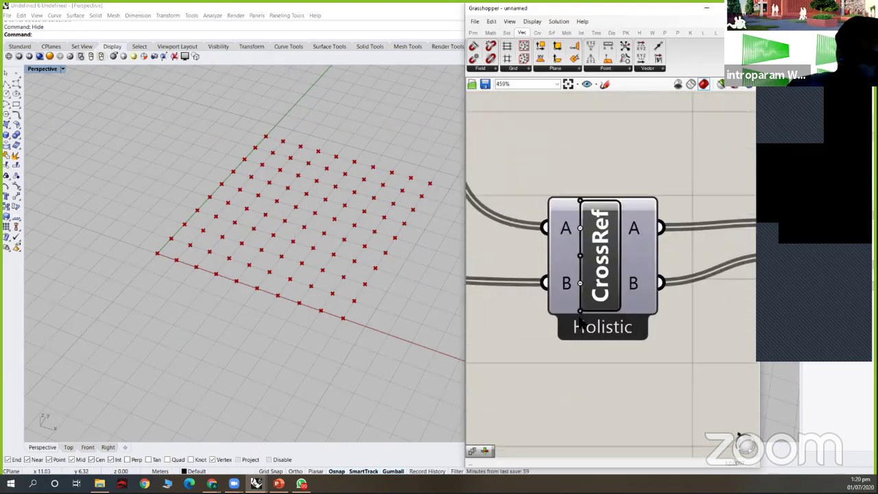
{"action": "left_click", "coordinate": [580, 311]}
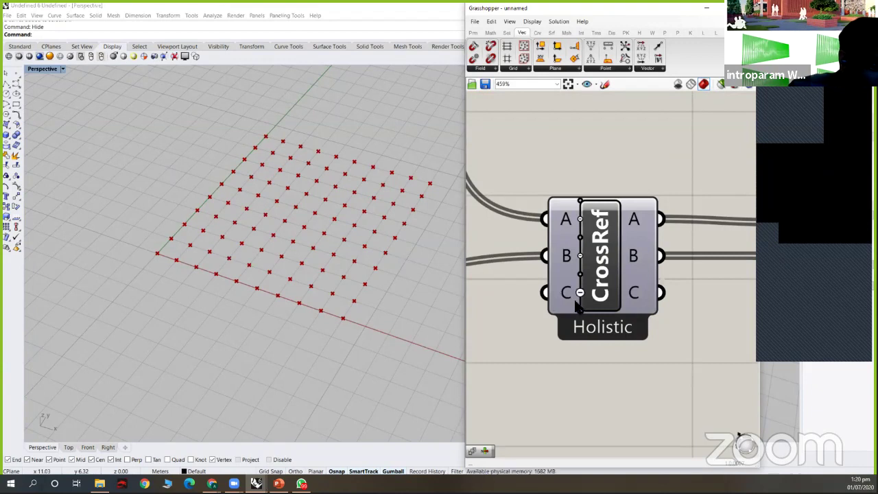
Step: Examine the CrossRef component's inputs and outputs and the Construct Point component it feeds
{"action": "scroll", "coordinate": [609, 294], "scroll_direction": "up", "scroll_amount": 1}
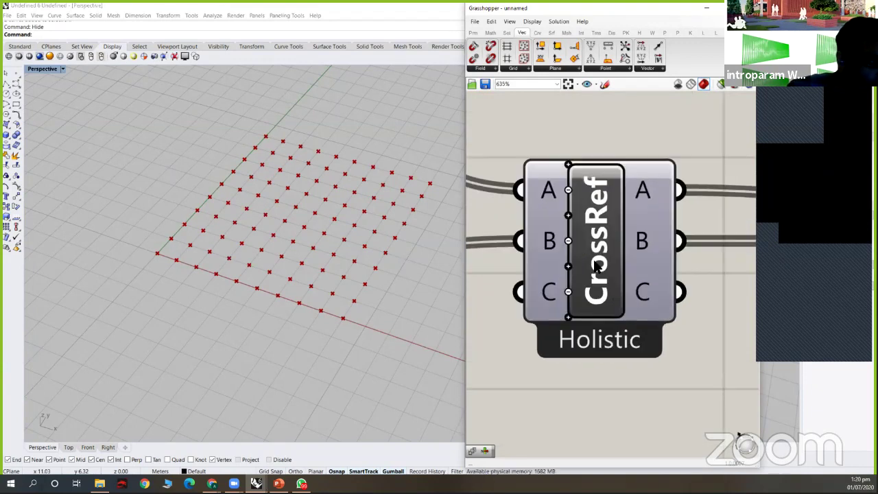
{"action": "scroll", "coordinate": [592, 263], "scroll_direction": "down", "scroll_amount": 1}
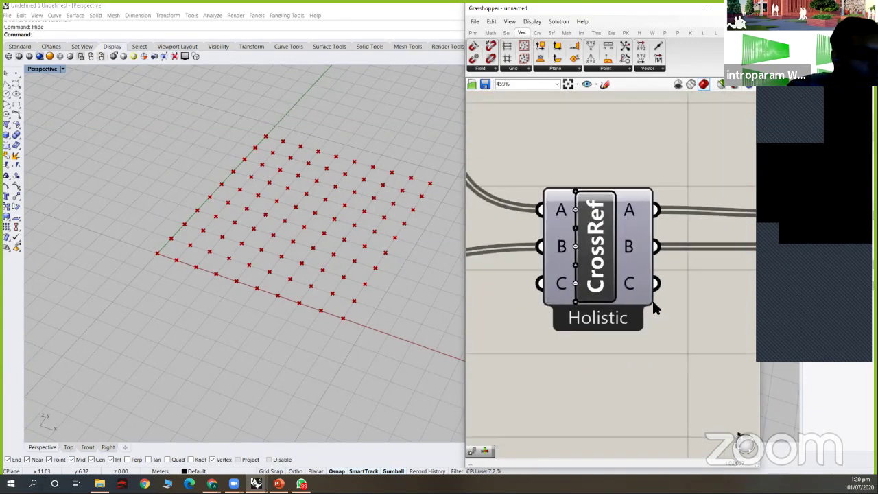
{"action": "scroll", "coordinate": [639, 384], "scroll_direction": "down", "scroll_amount": 4}
{"action": "right_click_drag", "start_coordinate": [711, 314], "coordinate": [656, 237]}
{"action": "scroll", "coordinate": [657, 237], "scroll_direction": "up", "scroll_amount": 6}
{"action": "scroll", "coordinate": [622, 302], "scroll_direction": "down", "scroll_amount": 4}
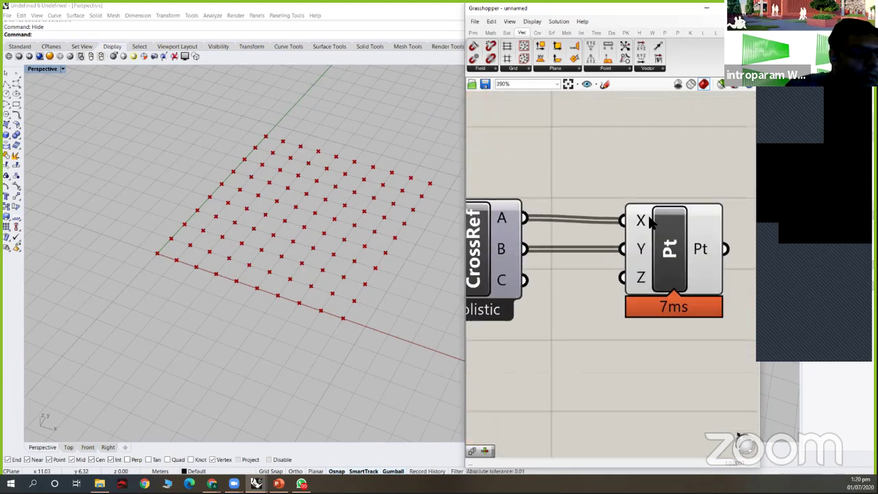
{"action": "scroll", "coordinate": [681, 254], "scroll_direction": "up", "scroll_amount": 1}
{"action": "scroll", "coordinate": [674, 249], "scroll_direction": "up", "scroll_amount": 4}
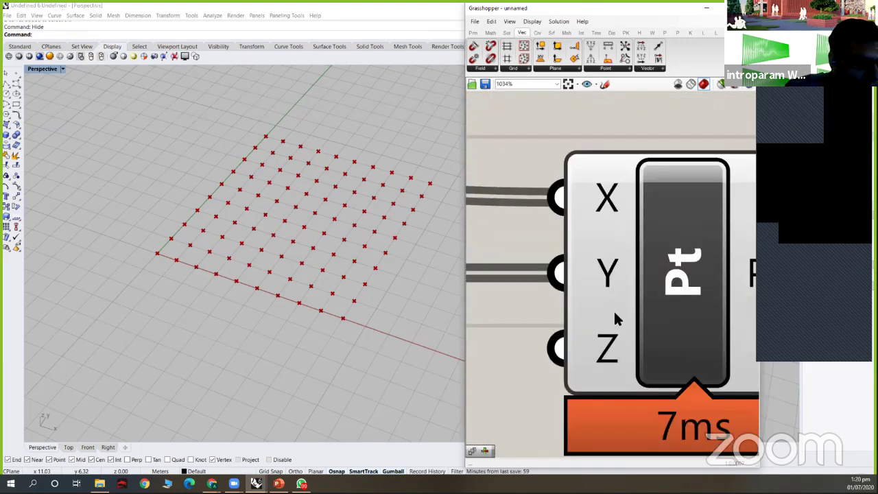
{"action": "scroll", "coordinate": [635, 301], "scroll_direction": "down", "scroll_amount": 2}
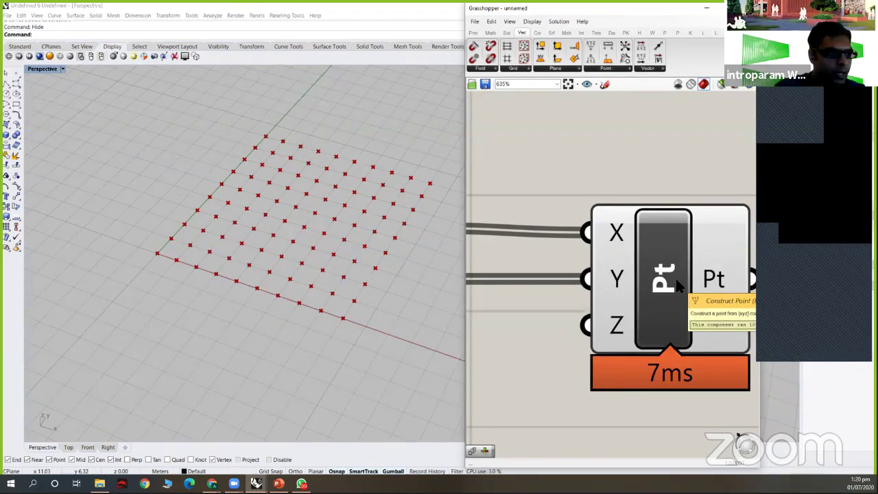
{"action": "scroll", "coordinate": [618, 209], "scroll_direction": "down", "scroll_amount": 2}
{"action": "right_click_drag", "start_coordinate": [645, 288], "coordinate": [776, 270]}
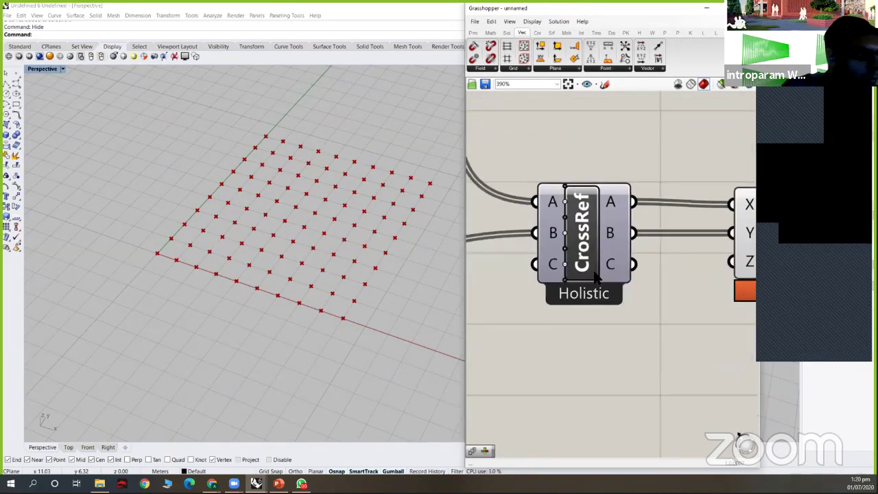
{"action": "scroll", "coordinate": [561, 322], "scroll_direction": "up", "scroll_amount": 3}
{"action": "scroll", "coordinate": [616, 277], "scroll_direction": "down", "scroll_amount": 2}
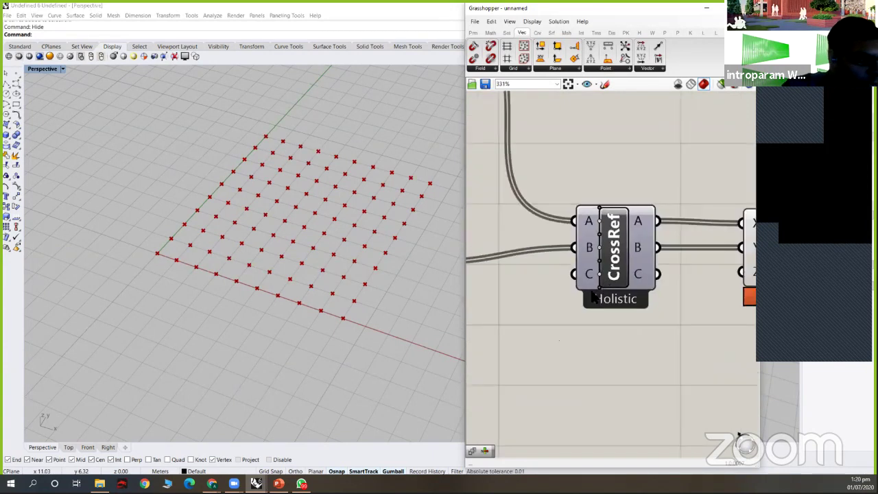
{"action": "scroll", "coordinate": [596, 278], "scroll_direction": "up", "scroll_amount": 2}
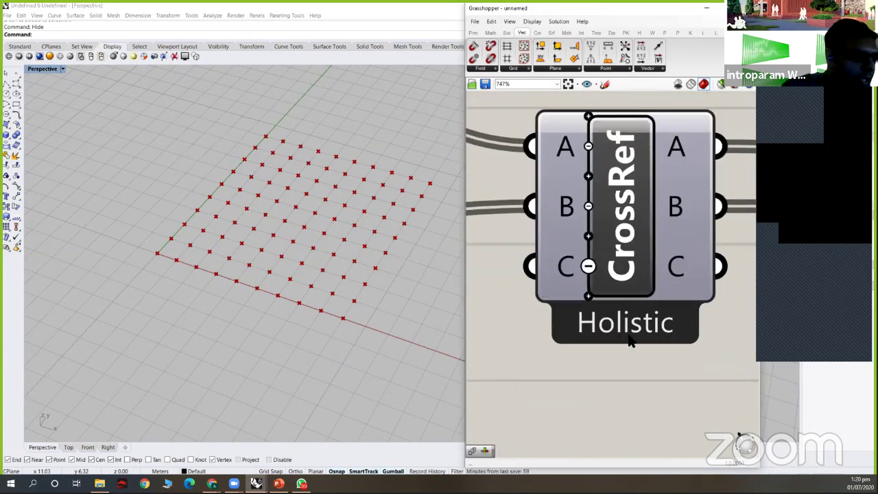
Step: Connect the third series' panel output to the C input of the CrossRef component
{"action": "scroll", "coordinate": [589, 276], "scroll_direction": "down", "scroll_amount": 3}
{"action": "right_click_drag", "start_coordinate": [529, 444], "coordinate": [539, 364]}
{"action": "scroll", "coordinate": [539, 364], "scroll_direction": "up", "scroll_amount": 1}
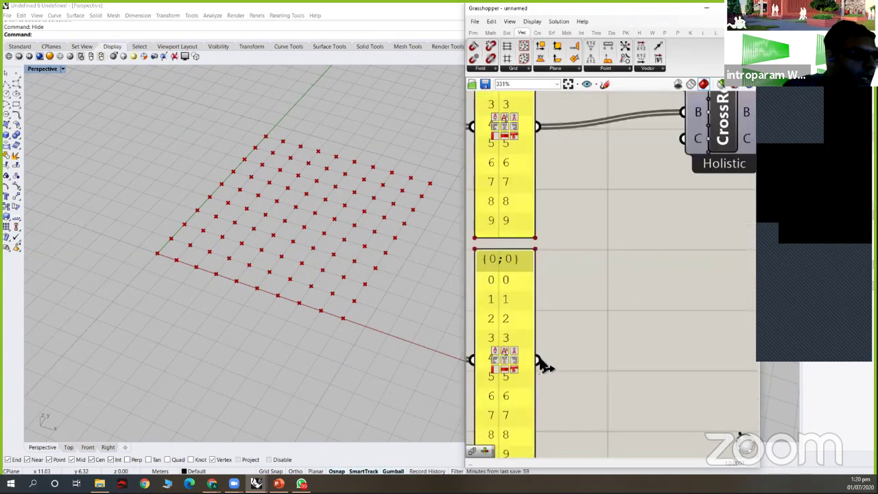
{"action": "scroll", "coordinate": [541, 360], "scroll_direction": "down", "scroll_amount": 1}
{"action": "left_click_drag", "start_coordinate": [537, 359], "coordinate": [643, 200]}
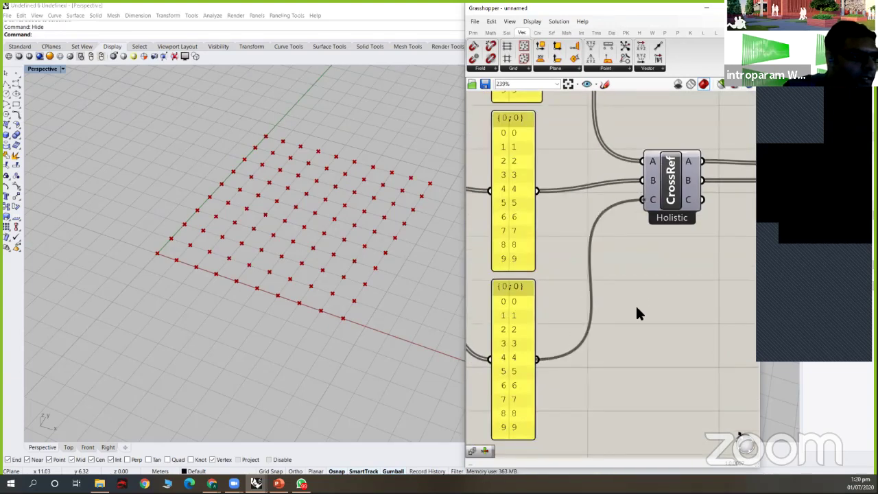
Step: Connect the C output of CrossRef to the Z input of the Construct Point component
{"action": "scroll", "coordinate": [587, 336], "scroll_direction": "down", "scroll_amount": 3}
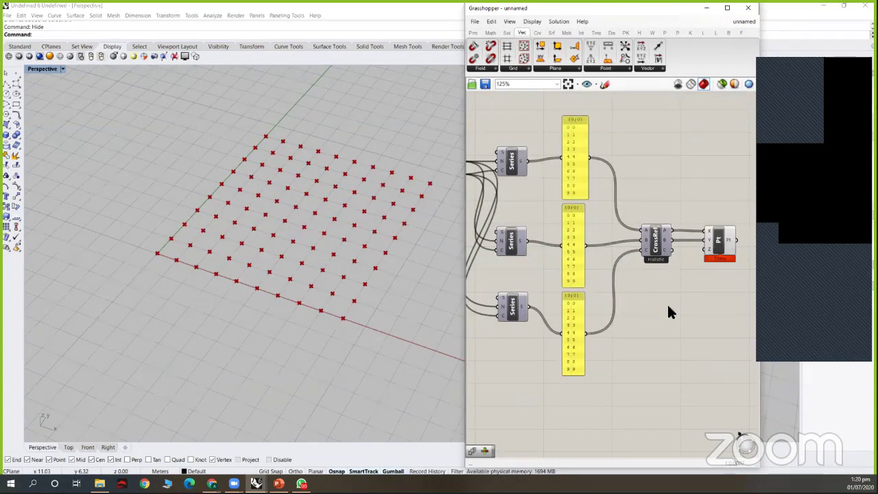
{"action": "scroll", "coordinate": [668, 309], "scroll_direction": "up", "scroll_amount": 2}
{"action": "key", "text": "ctrl+z"}
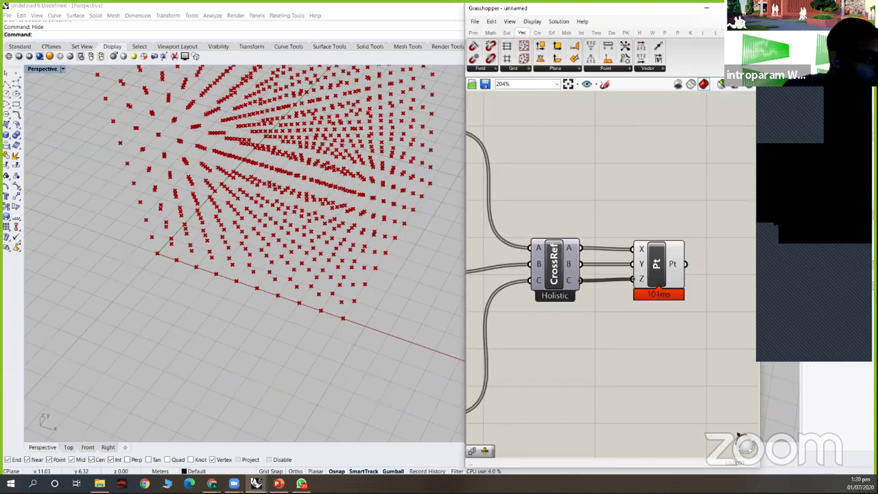
Step: Inspect the 3D point grid from several angles along with the series, CrossRef and Construct Point components that generate it
{"action": "scroll", "coordinate": [341, 266], "scroll_direction": "down", "scroll_amount": 2}
{"action": "right_click_drag", "start_coordinate": [341, 266], "coordinate": [384, 226]}
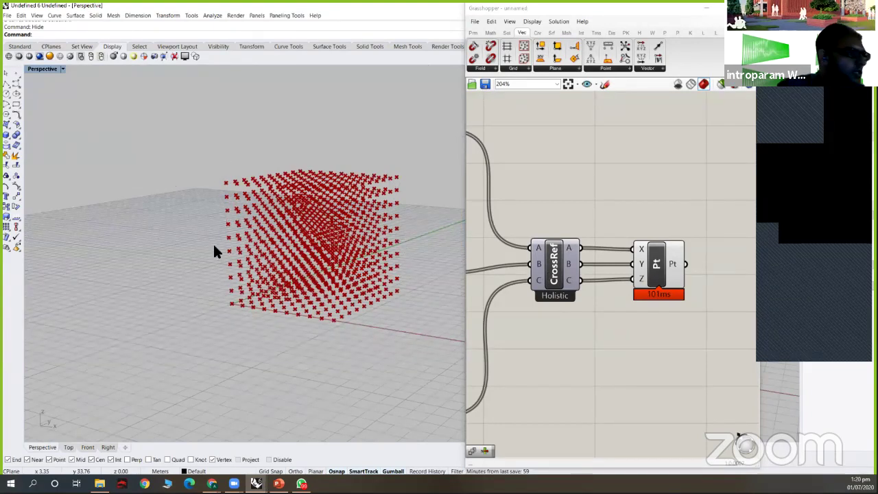
{"action": "right_click_drag", "start_coordinate": [277, 245], "coordinate": [285, 225]}
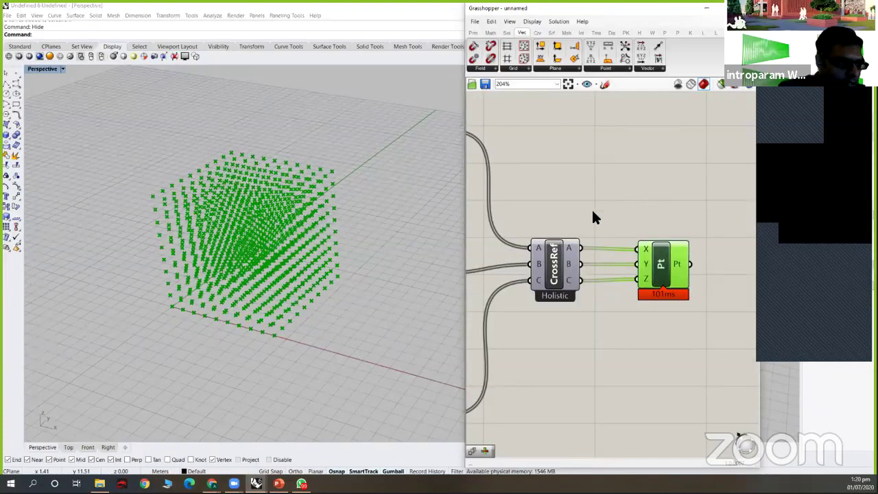
{"action": "scroll", "coordinate": [592, 214], "scroll_direction": "down", "scroll_amount": 5}
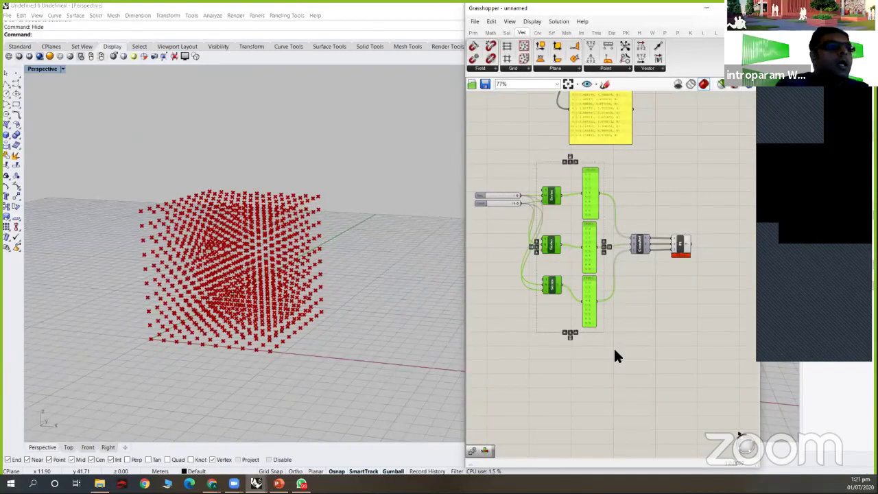
{"action": "scroll", "coordinate": [690, 251], "scroll_direction": "up", "scroll_amount": 5}
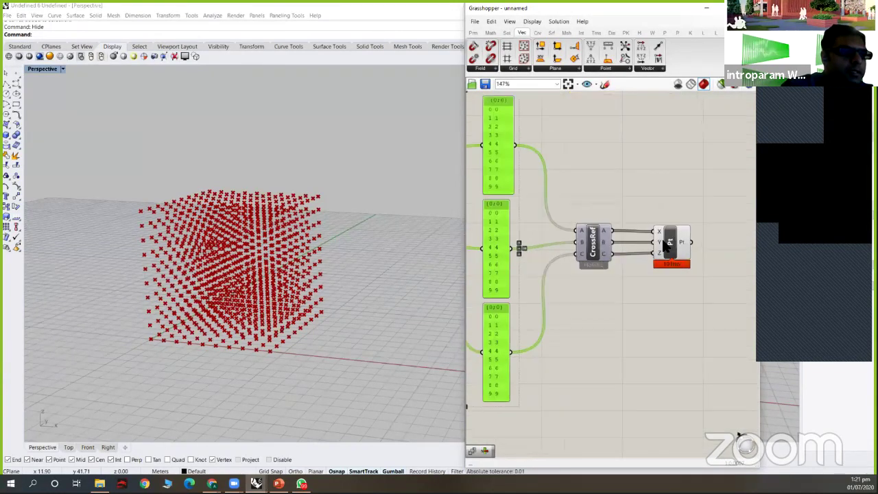
{"action": "left_click_drag", "start_coordinate": [676, 195], "coordinate": [729, 289]}
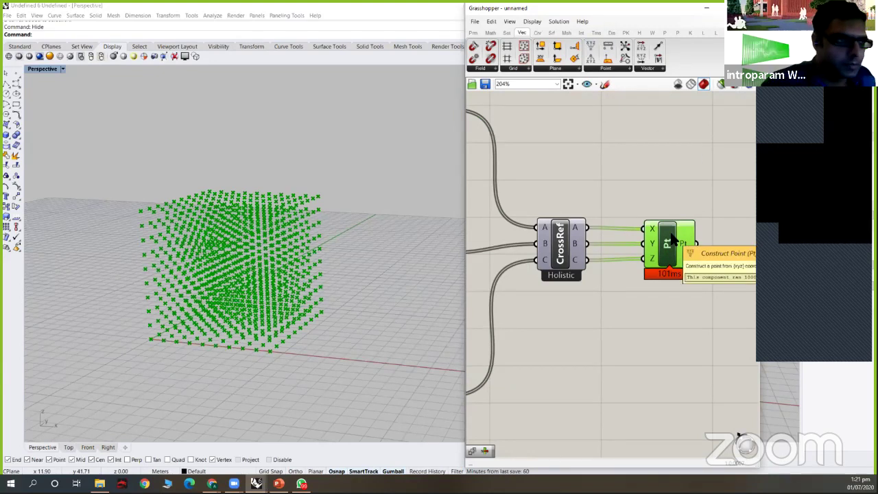
{"action": "scroll", "coordinate": [638, 223], "scroll_direction": "down", "scroll_amount": 4}
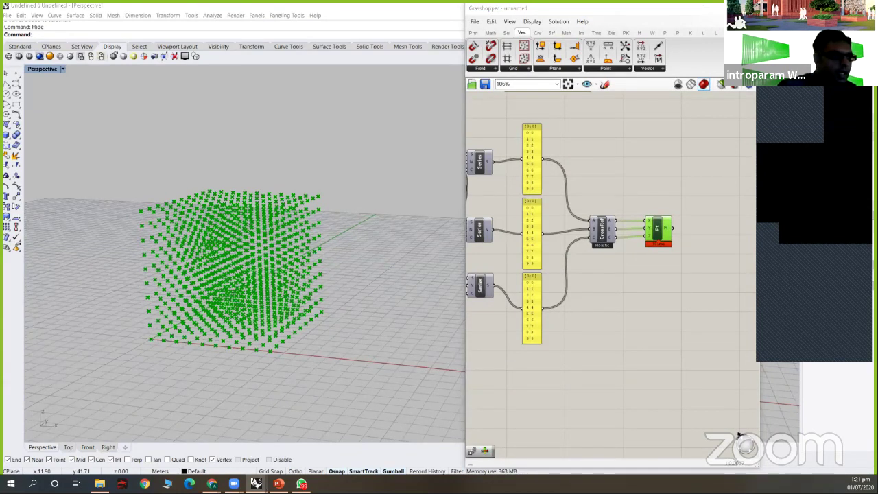
{"action": "right_click_drag", "start_coordinate": [667, 269], "coordinate": [748, 278]}
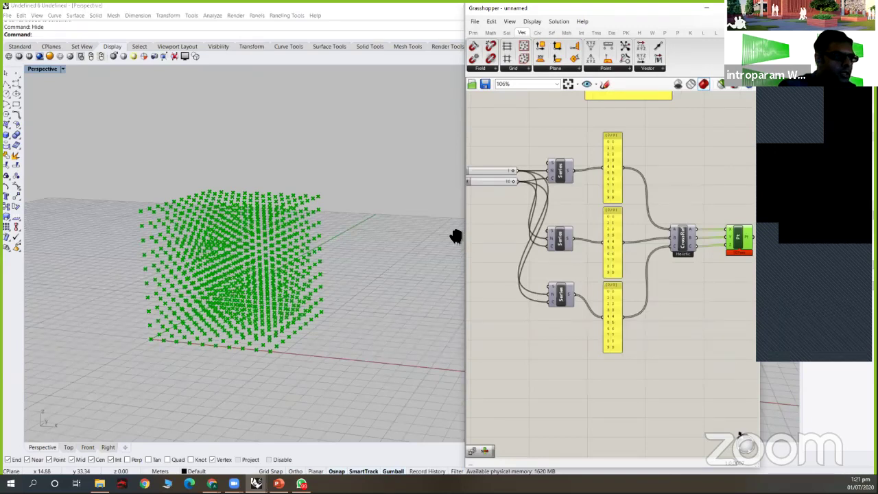
Step: Widen the Grasshopper window over the Rhino viewport to give the point grid definition more canvas room
{"action": "left_click_drag", "start_coordinate": [457, 235], "coordinate": [350, 235]}
{"action": "scroll", "coordinate": [630, 204], "scroll_direction": "up", "scroll_amount": 1}
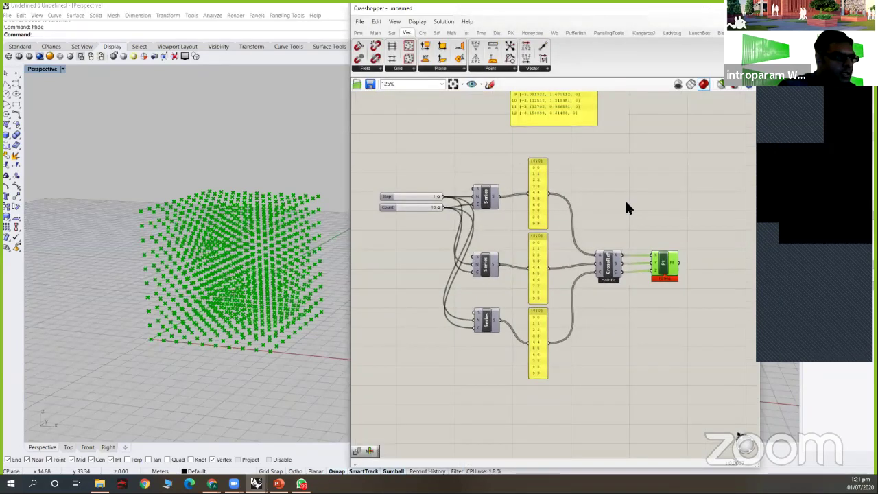
{"action": "scroll", "coordinate": [624, 198], "scroll_direction": "up", "scroll_amount": 1}
{"action": "right_click_drag", "start_coordinate": [644, 200], "coordinate": [710, 184]}
{"action": "scroll", "coordinate": [731, 221], "scroll_direction": "up", "scroll_amount": 1}
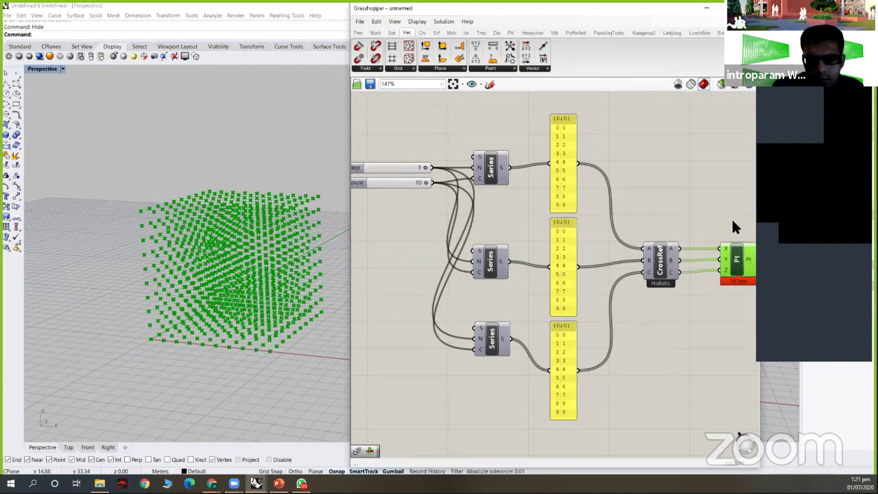
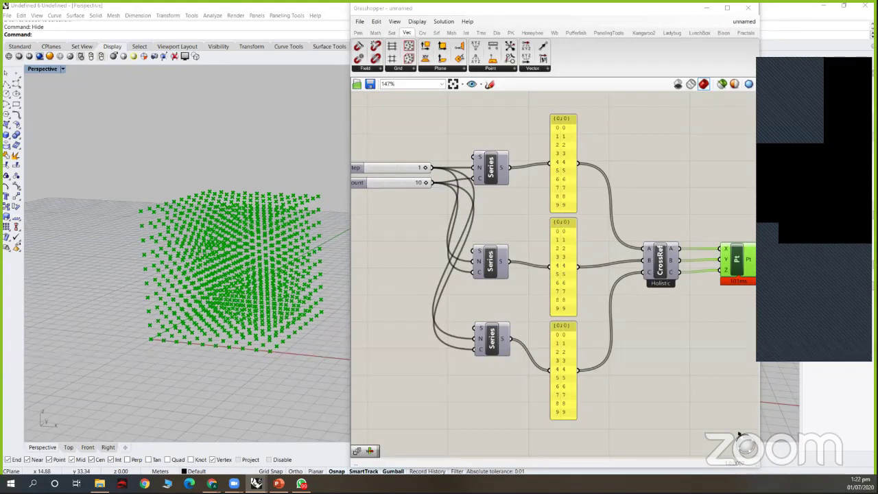
Step: Select the whole series-based point grid definition and turn off its preview
{"action": "scroll", "coordinate": [639, 210], "scroll_direction": "down", "scroll_amount": 5}
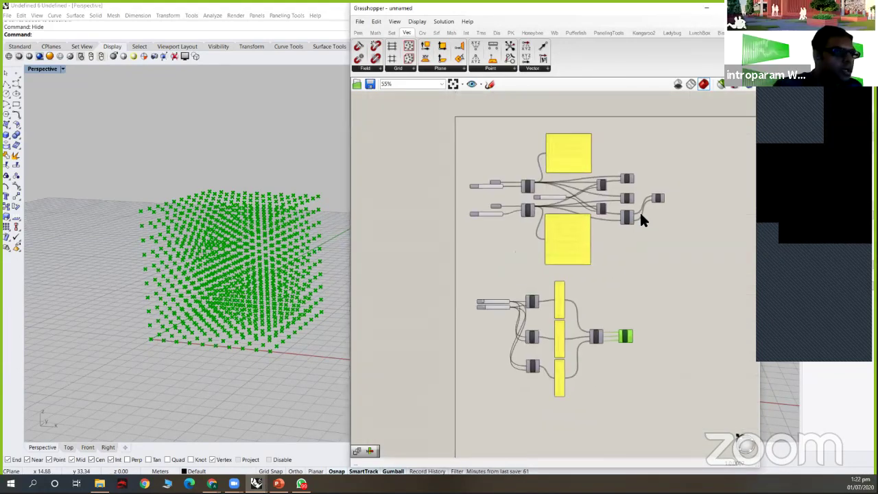
{"action": "scroll", "coordinate": [639, 210], "scroll_direction": "up", "scroll_amount": 2}
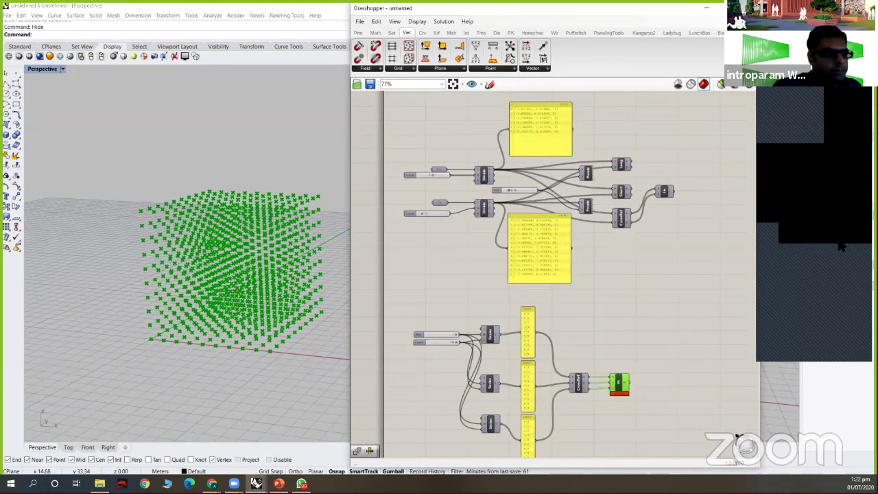
{"action": "scroll", "coordinate": [670, 254], "scroll_direction": "down", "scroll_amount": 2}
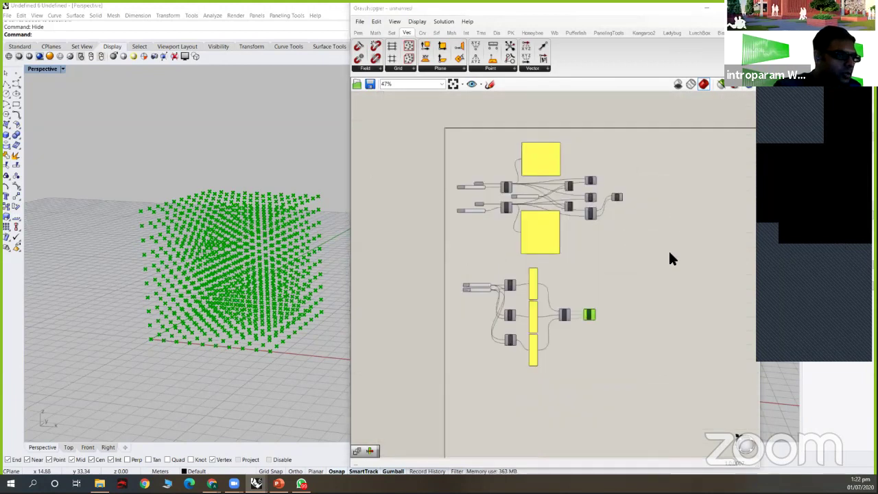
{"action": "left_click_drag", "start_coordinate": [622, 282], "coordinate": [474, 353]}
{"action": "middle_click", "coordinate": [590, 313]}
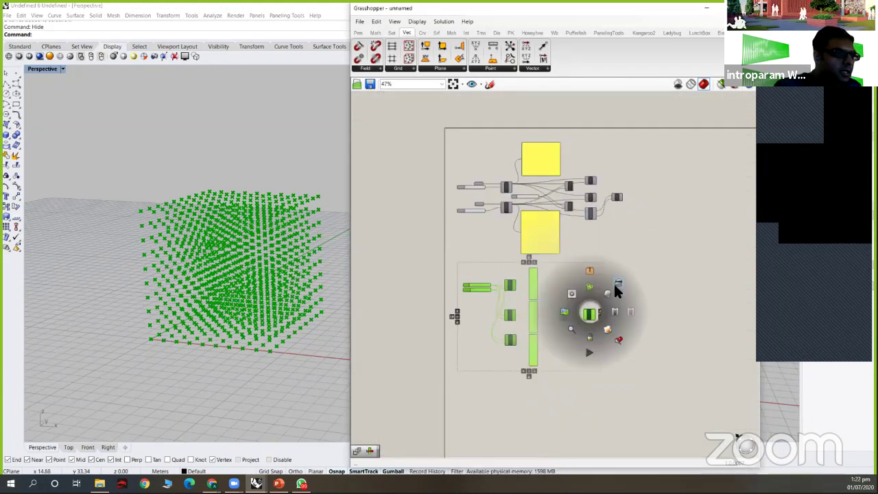
{"action": "left_click", "coordinate": [616, 283]}
Step: Group the point grid definition's components and move the group beside the curve-division definition
{"action": "scroll", "coordinate": [542, 283], "scroll_direction": "down", "scroll_amount": 3}
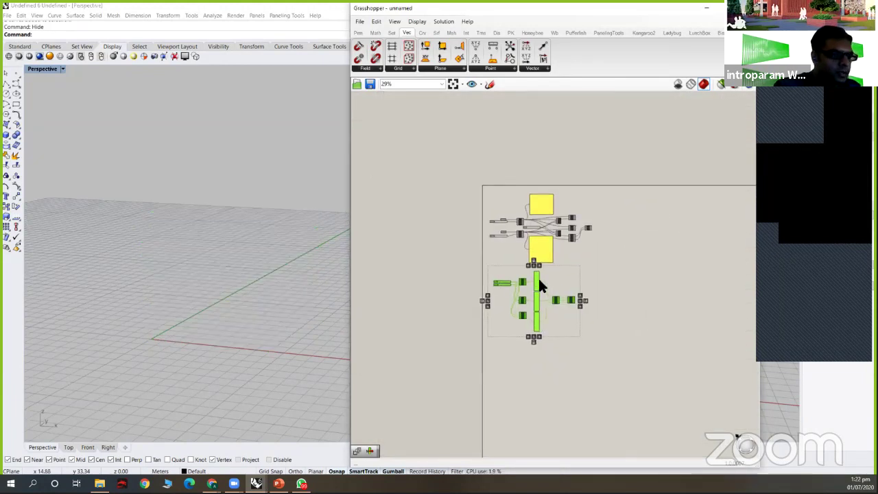
{"action": "scroll", "coordinate": [491, 339], "scroll_direction": "up", "scroll_amount": 5}
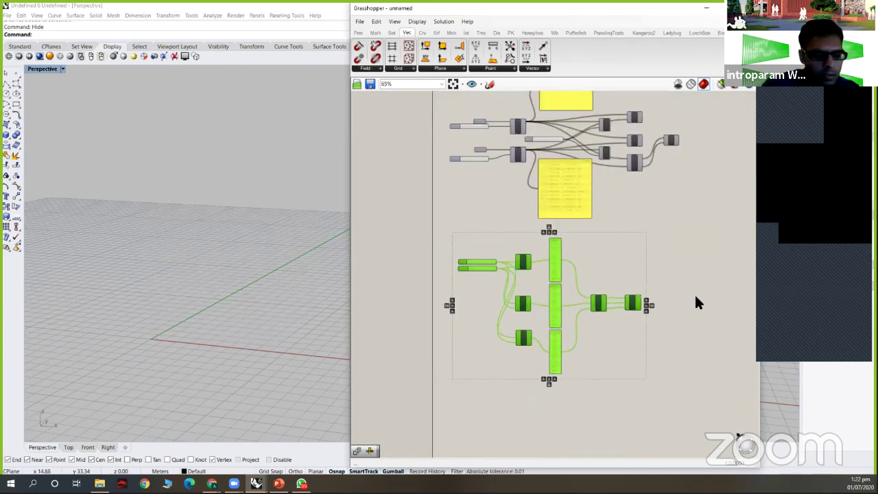
{"action": "key", "text": "ctrl+g"}
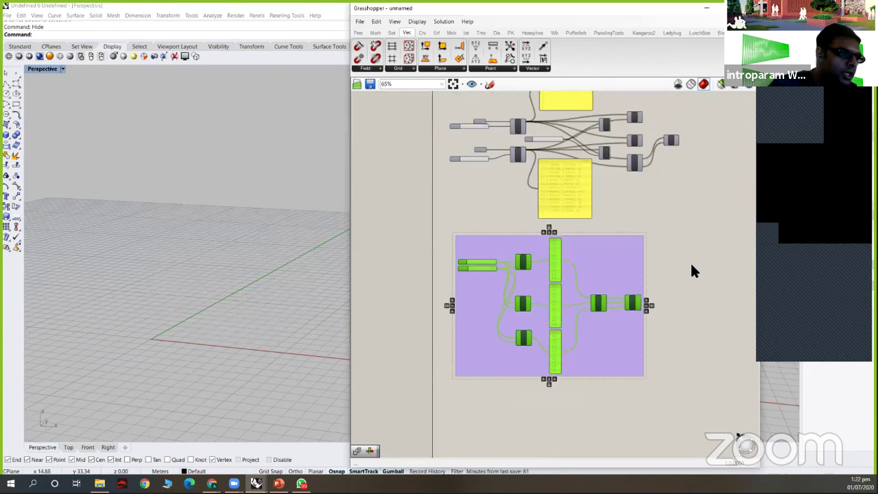
{"action": "left_click", "coordinate": [692, 260]}
{"action": "left_click_drag", "start_coordinate": [615, 265], "coordinate": [616, 282]}
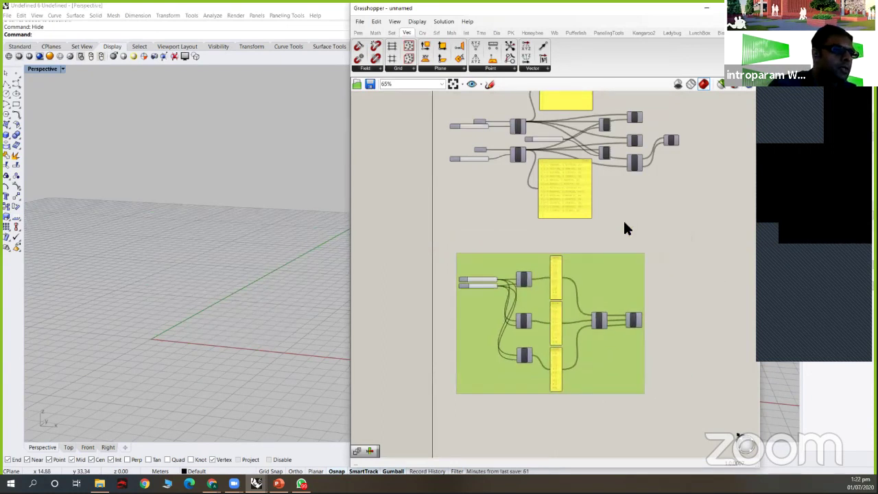
{"action": "scroll", "coordinate": [469, 335], "scroll_direction": "down", "scroll_amount": 3}
{"action": "left_click_drag", "start_coordinate": [535, 302], "coordinate": [687, 208]}
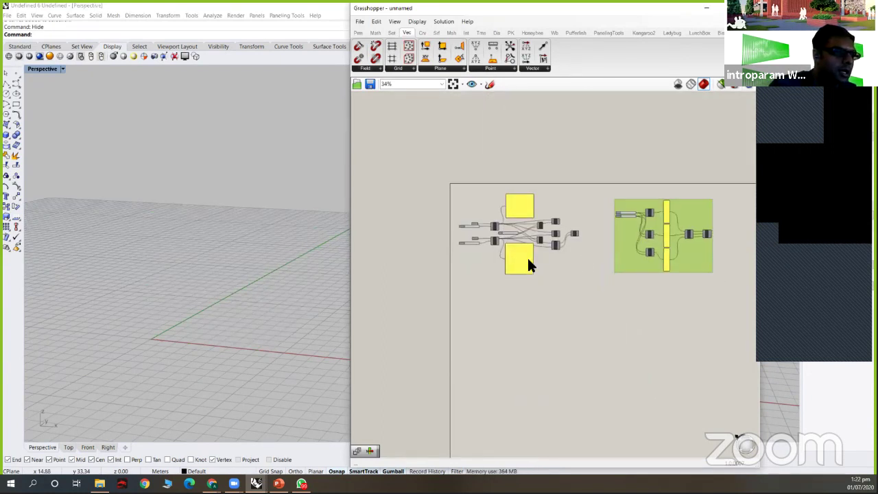
Step: Group all components of the curve-division definition and shift the group slightly upward
{"action": "left_click_drag", "start_coordinate": [638, 314], "coordinate": [407, 143]}
{"action": "scroll", "coordinate": [529, 266], "scroll_direction": "up", "scroll_amount": 2}
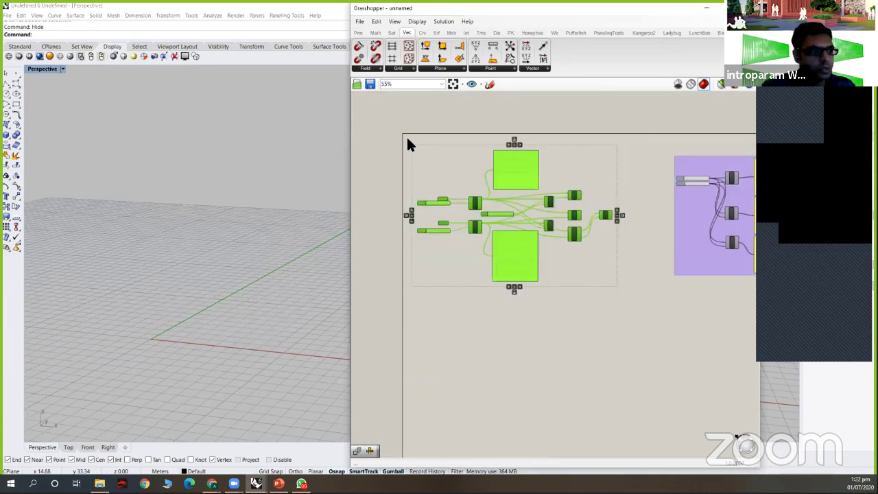
{"action": "key", "text": "ctrl+g"}
{"action": "left_click_drag", "start_coordinate": [590, 157], "coordinate": [593, 143]}
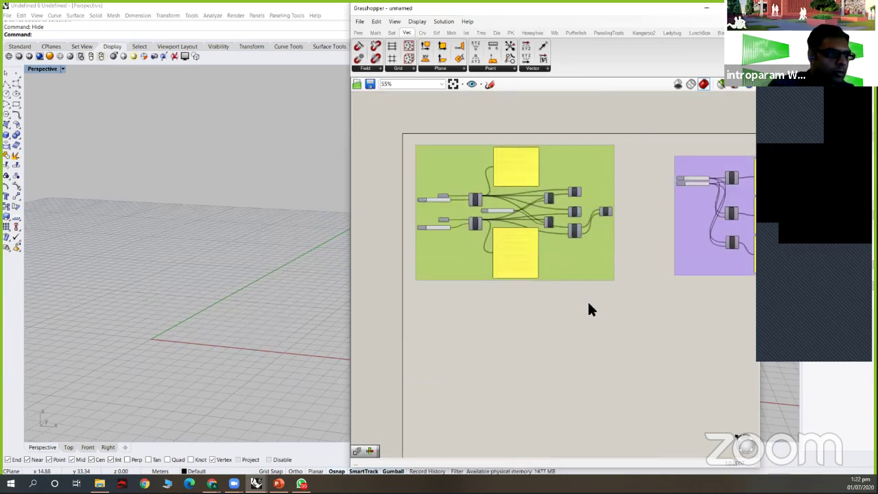
Step: Duplicate the grouped curve-division definition and place the copy directly below the original
{"action": "left_click_drag", "start_coordinate": [372, 139], "coordinate": [642, 256]}
{"action": "left_click_drag", "start_coordinate": [380, 124], "coordinate": [660, 325]}
{"action": "key", "text": "ctrl+c"}
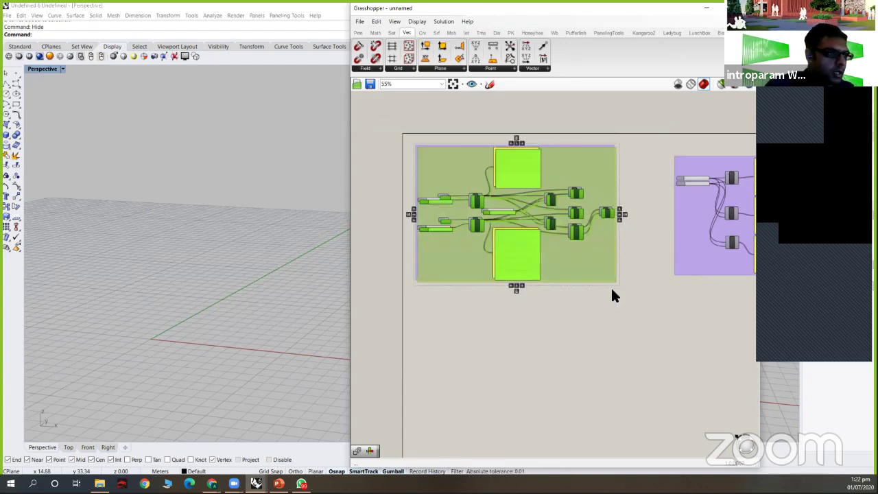
{"action": "key", "text": "ctrl+v"}
{"action": "left_click_drag", "start_coordinate": [625, 381], "coordinate": [610, 367]}
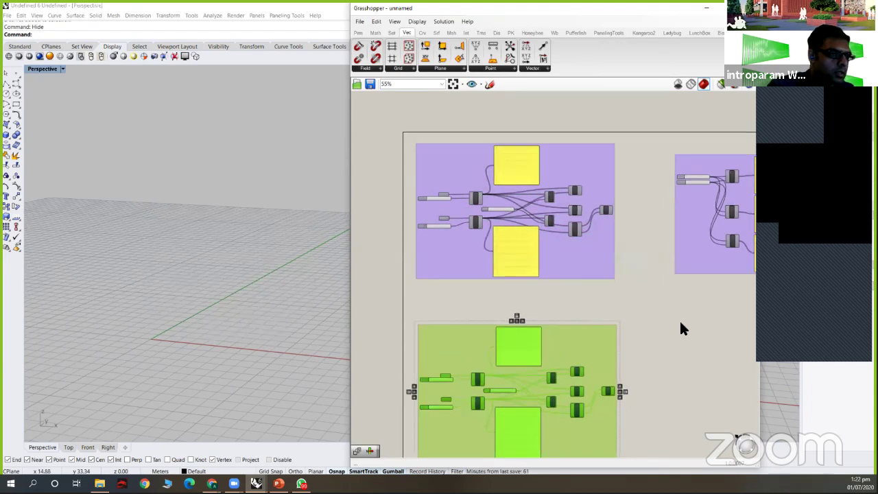
Step: Delete the Longest List, Shortest List and Cross Reference components from the duplicated curve-division definition
{"action": "scroll", "coordinate": [679, 319], "scroll_direction": "up", "scroll_amount": 1}
{"action": "right_click_drag", "start_coordinate": [594, 398], "coordinate": [632, 282]}
{"action": "scroll", "coordinate": [647, 306], "scroll_direction": "up", "scroll_amount": 3}
{"action": "left_click_drag", "start_coordinate": [577, 138], "coordinate": [567, 374]}
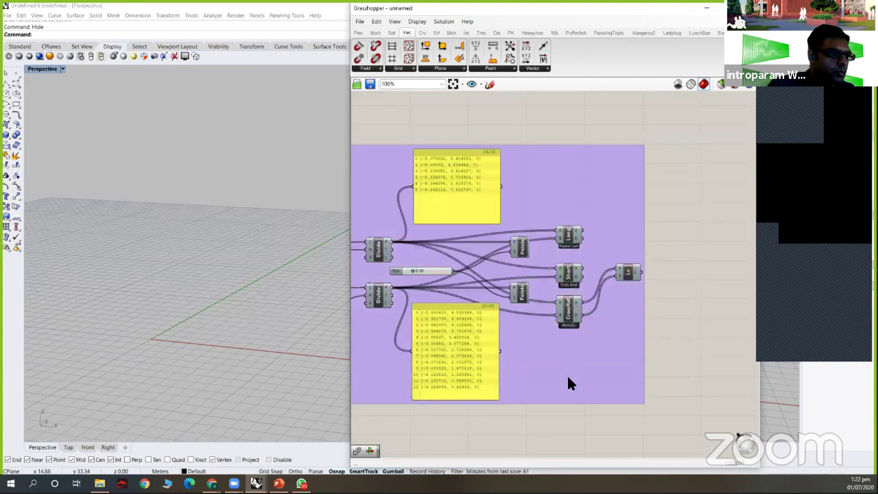
{"action": "key", "text": "Delete"}
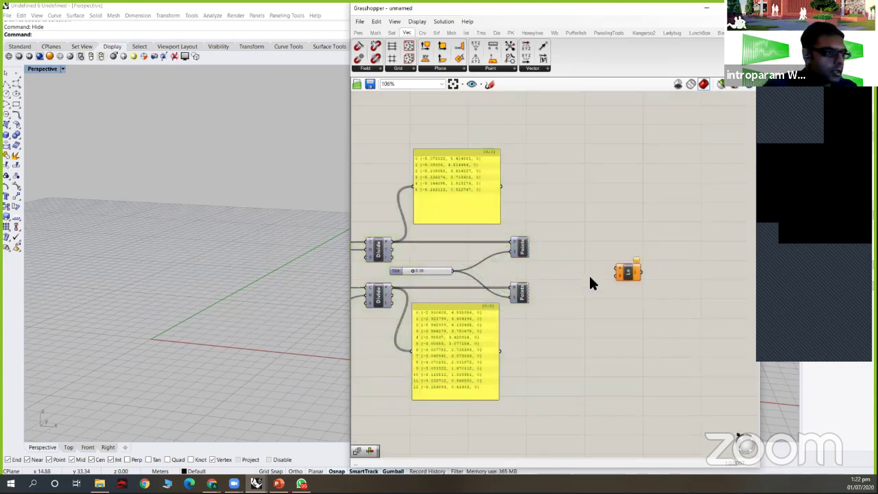
Step: Move the Line component closer to the Point List components and wire the two Divide Curve point outputs to its A and B inputs
{"action": "left_click_drag", "start_coordinate": [627, 272], "coordinate": [564, 275]}
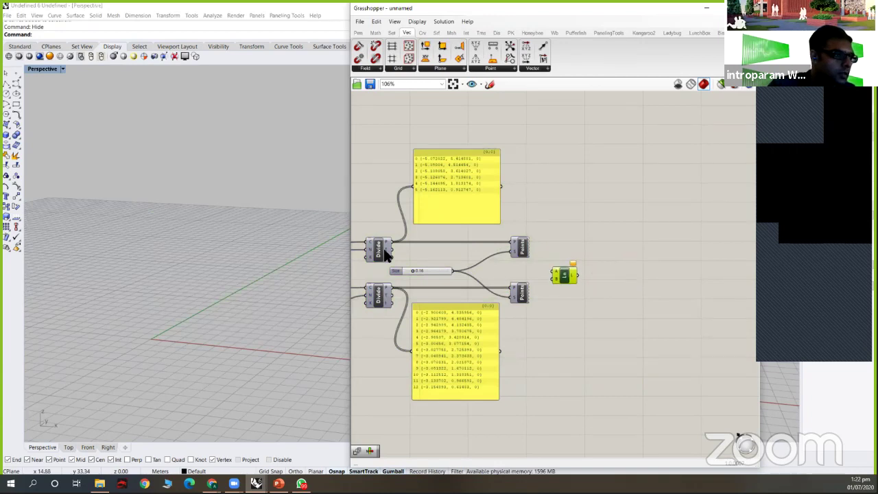
{"action": "left_click_drag", "start_coordinate": [389, 242], "coordinate": [555, 272]}
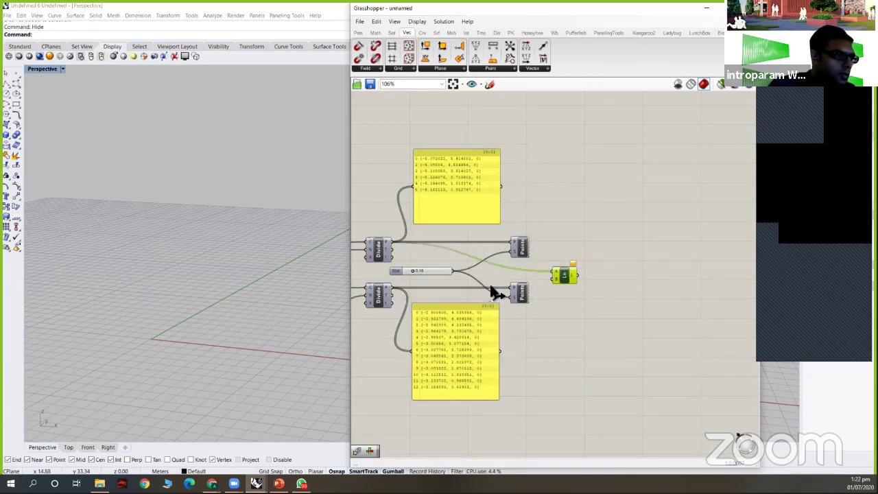
{"action": "left_click_drag", "start_coordinate": [490, 285], "coordinate": [567, 276]}
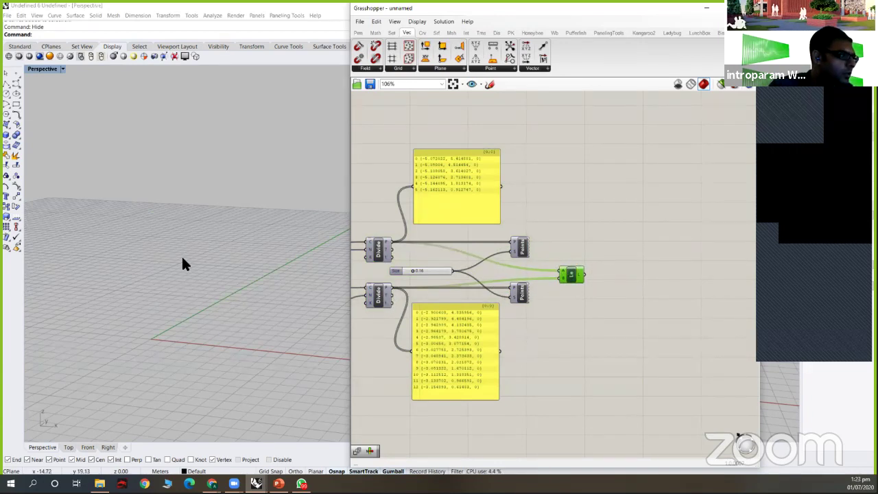
Step: Set the division Count sliders of both curves to 10 in the duplicated definition
{"action": "scroll", "coordinate": [218, 265], "scroll_direction": "down", "scroll_amount": 10}
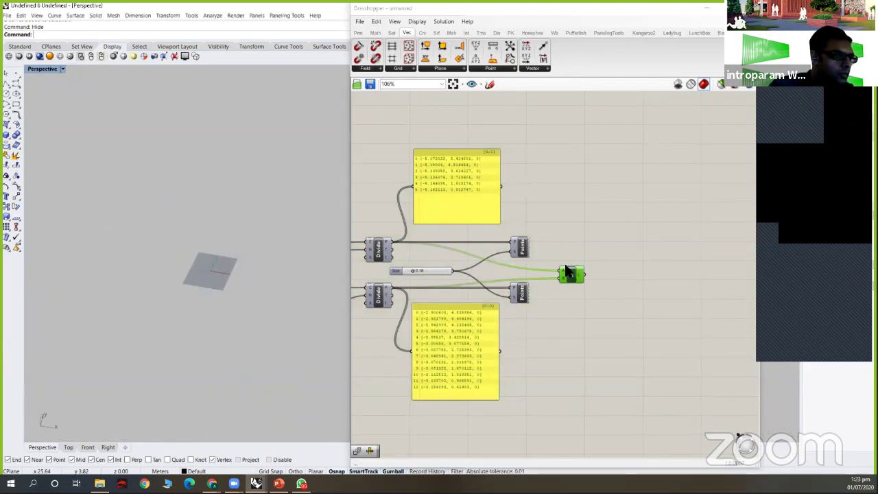
{"action": "middle_click", "coordinate": [576, 260]}
{"action": "scroll", "coordinate": [199, 271], "scroll_direction": "up", "scroll_amount": 5}
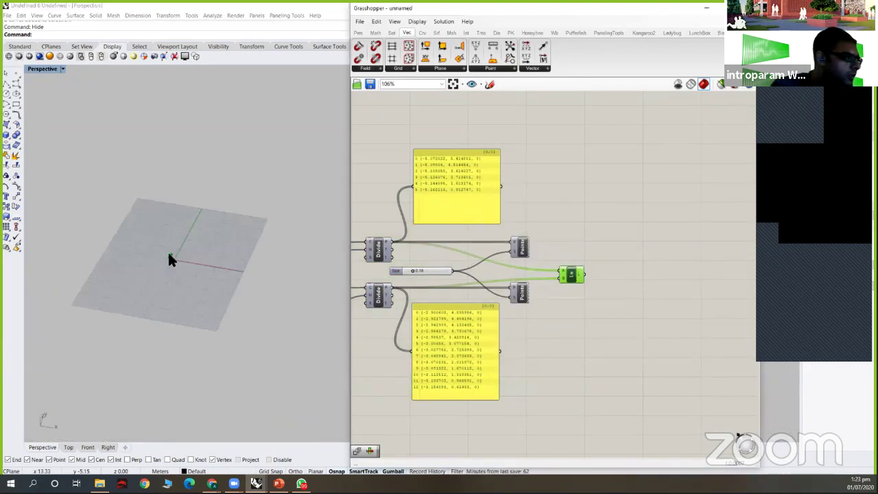
{"action": "scroll", "coordinate": [162, 252], "scroll_direction": "up", "scroll_amount": 2}
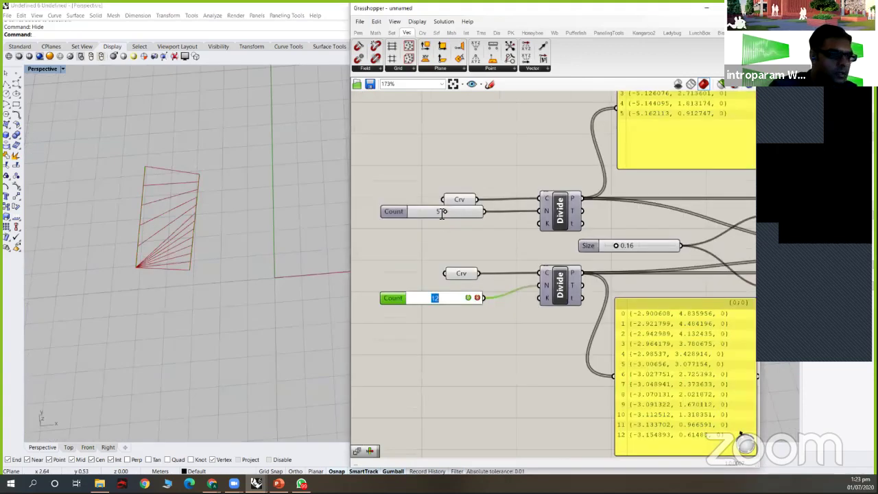
{"action": "double_click", "coordinate": [437, 210]}
{"action": "type", "text": "1"}
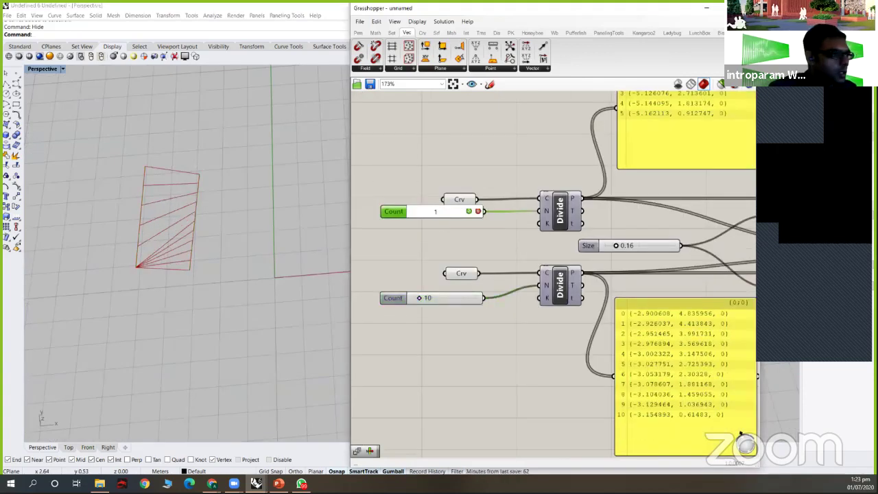
{"action": "type", "text": "0"}
{"action": "key", "text": "Return"}
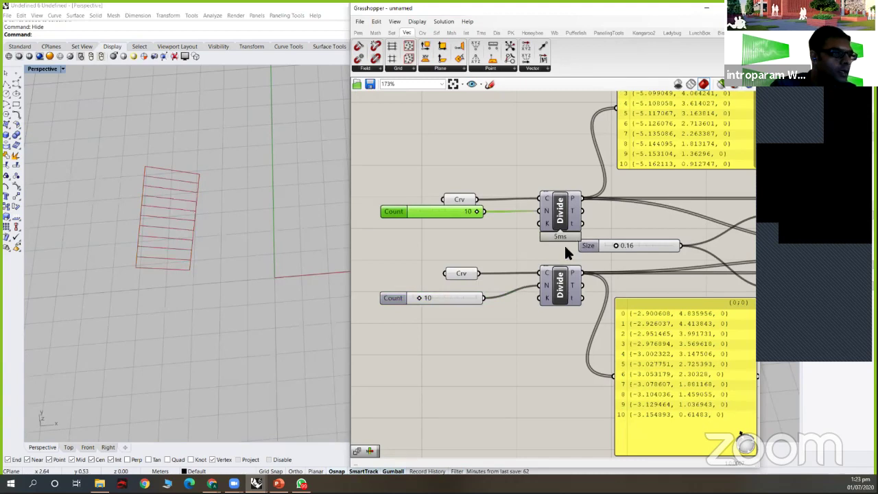
Step: Examine the numbered division points on both curves, their connecting lines and the alternating zigzag order between the two sides
{"action": "scroll", "coordinate": [167, 196], "scroll_direction": "up", "scroll_amount": 5}
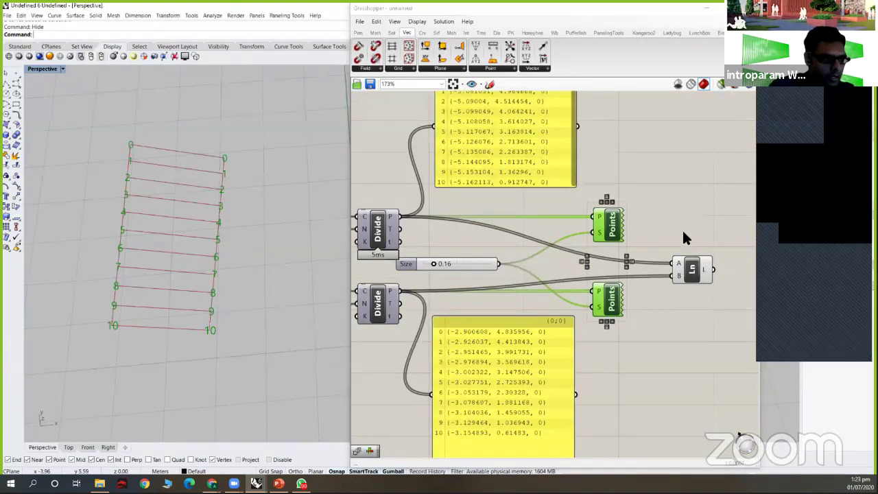
{"action": "scroll", "coordinate": [662, 281], "scroll_direction": "down", "scroll_amount": 2}
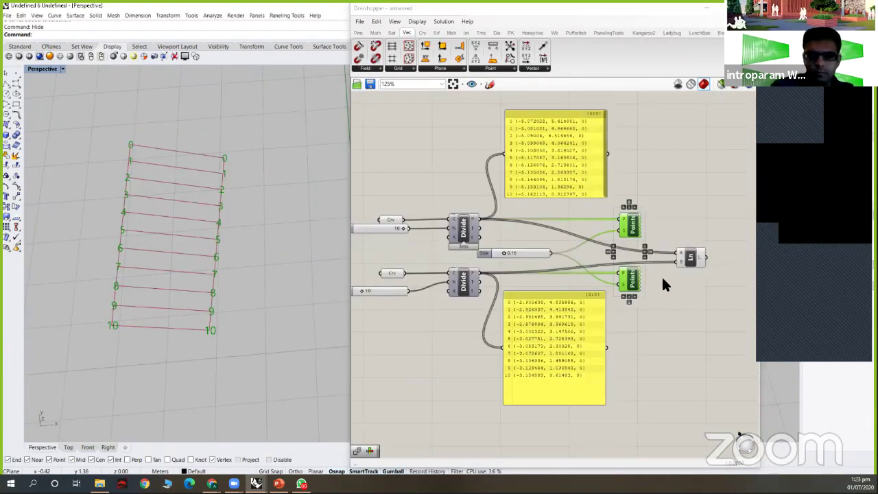
{"action": "scroll", "coordinate": [572, 194], "scroll_direction": "up", "scroll_amount": 2}
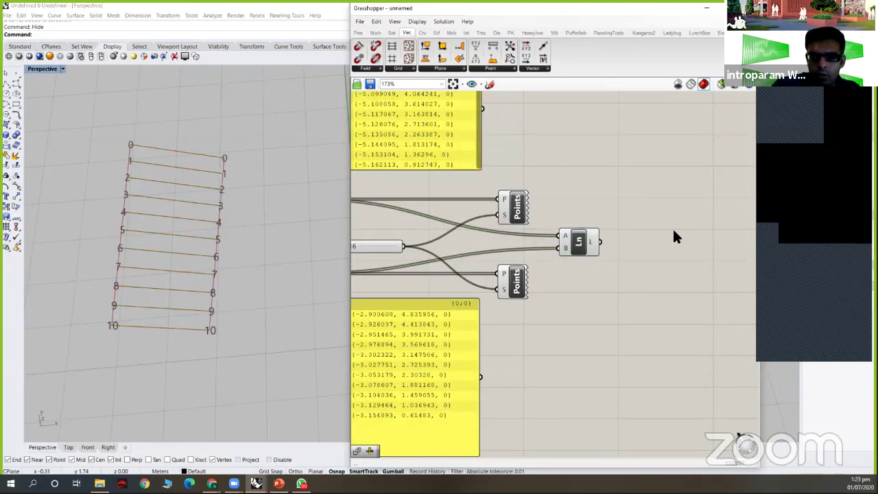
{"action": "scroll", "coordinate": [673, 232], "scroll_direction": "down", "scroll_amount": 1}
{"action": "scroll", "coordinate": [597, 240], "scroll_direction": "down", "scroll_amount": 1}
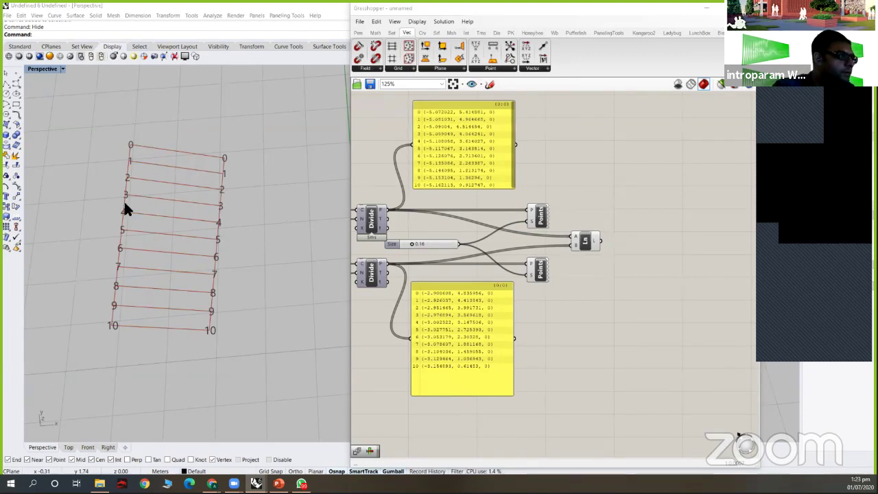
{"action": "right_click_drag", "start_coordinate": [126, 200], "coordinate": [278, 181]}
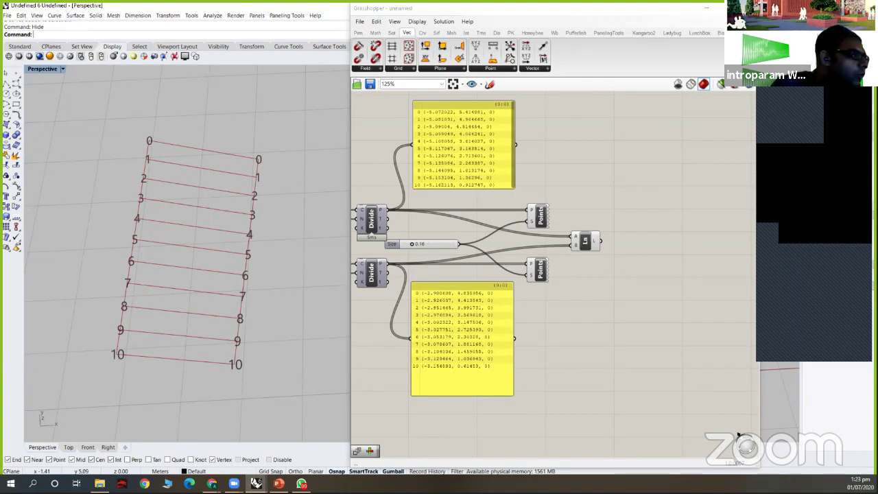
{"action": "mouse_move", "coordinate": [149, 141]}
{"action": "left_mouse_down"}
{"action": "mouse_move", "coordinate": [259, 182]}
{"action": "mouse_move", "coordinate": [141, 177]}
{"action": "left_mouse_up"}
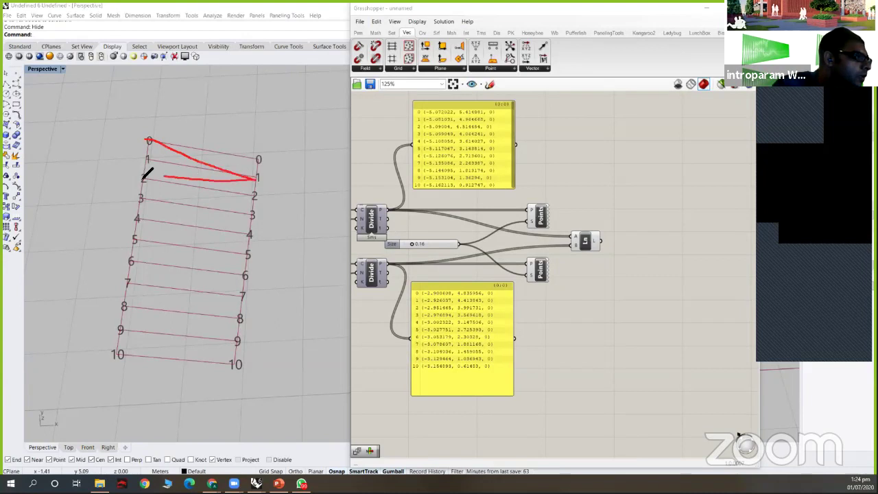
{"action": "mouse_move", "coordinate": [221, 199]}
{"action": "left_mouse_down"}
{"action": "mouse_move", "coordinate": [241, 203]}
{"action": "mouse_move", "coordinate": [141, 215]}
{"action": "mouse_move", "coordinate": [248, 256]}
{"action": "left_mouse_up"}
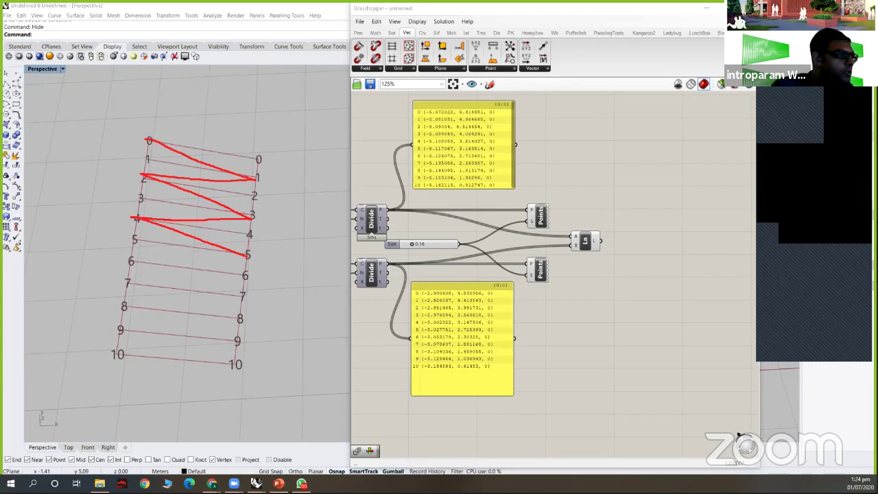
{"action": "key", "text": "Escape"}
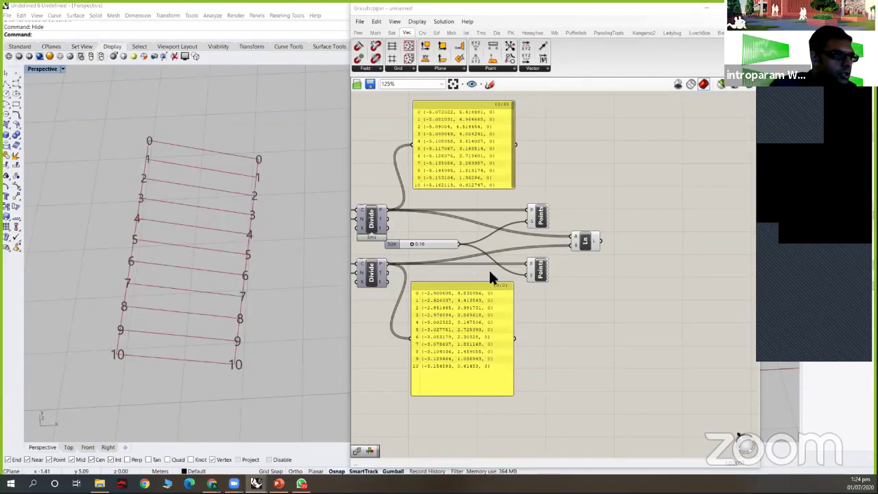
{"action": "right_click_drag", "start_coordinate": [608, 248], "coordinate": [682, 247]}
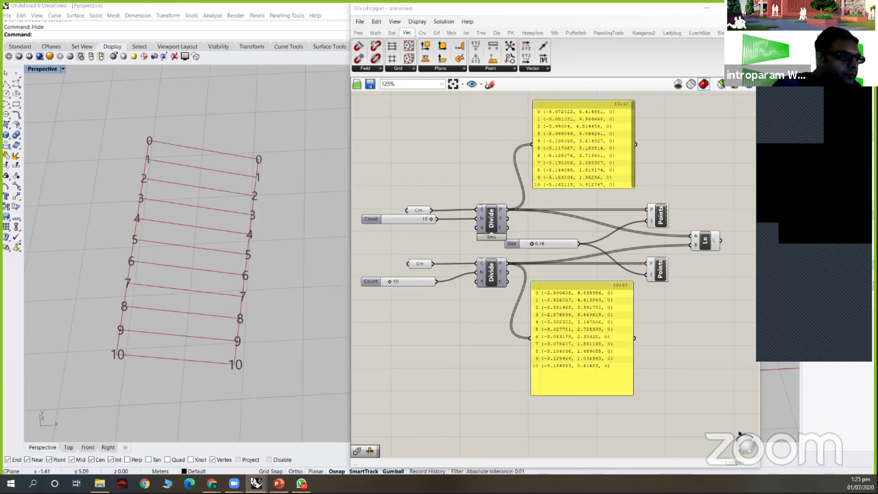
{"action": "right_click_drag", "start_coordinate": [577, 301], "coordinate": [577, 297]}
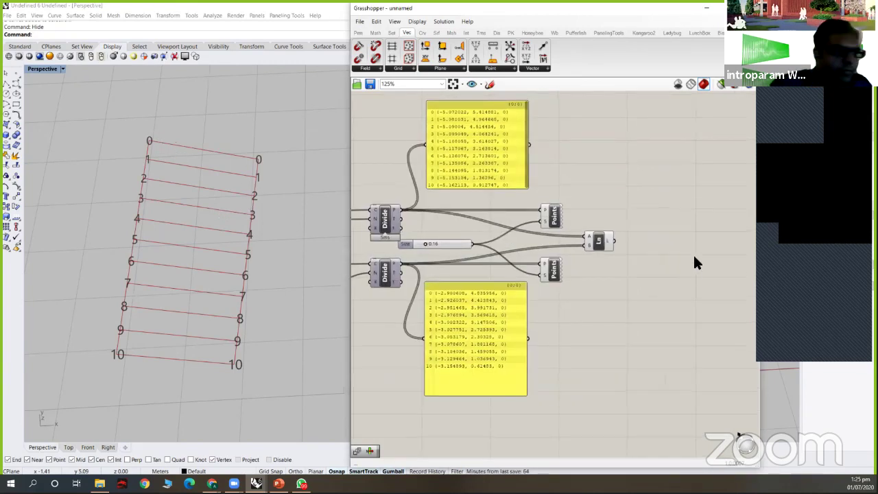
{"action": "right_click_drag", "start_coordinate": [709, 266], "coordinate": [707, 278]}
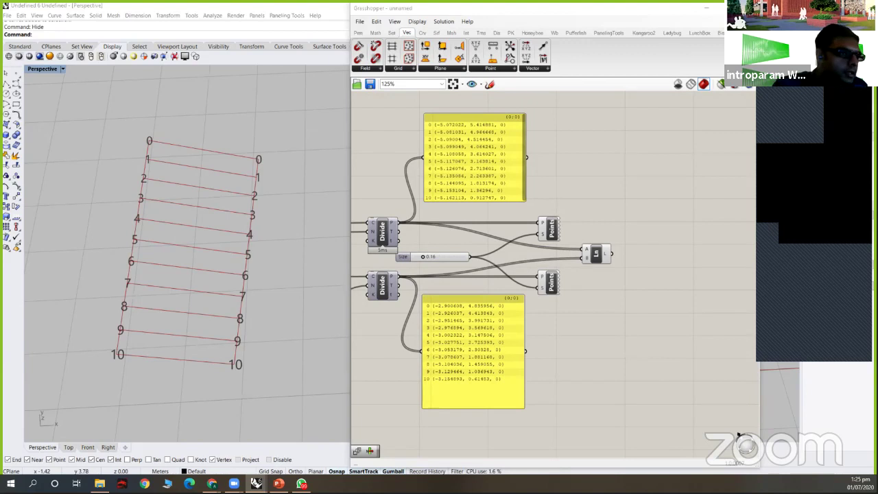
Step: Move the Line component up and away from the Point List components to free canvas space
{"action": "scroll", "coordinate": [585, 318], "scroll_direction": "up", "scroll_amount": 3}
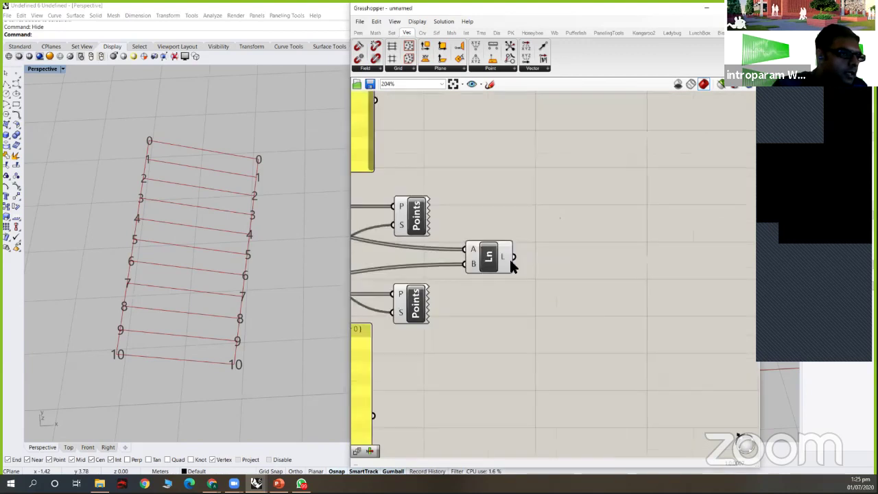
{"action": "double_click", "coordinate": [585, 305]}
{"action": "left_click_drag", "start_coordinate": [489, 256], "coordinate": [620, 125]}
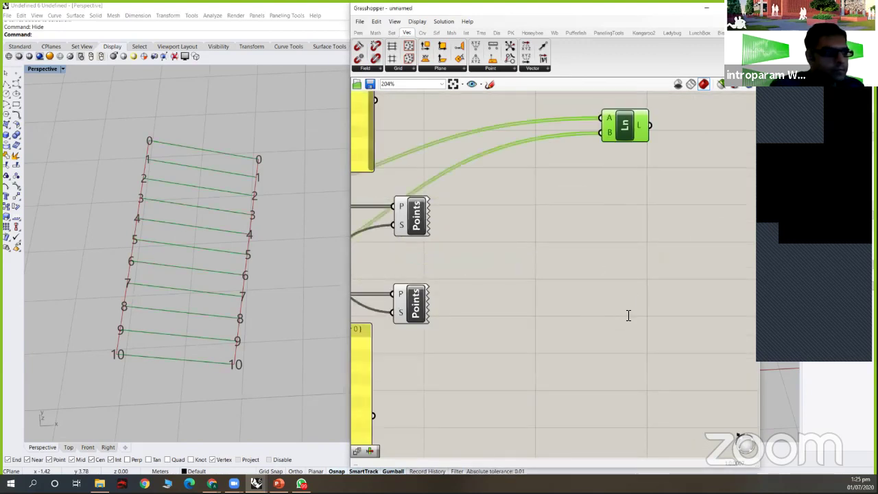
Step: Add a Weave component to the empty canvas area below the Line component
{"action": "double_click", "coordinate": [626, 313]}
{"action": "type", "text": "wes"}
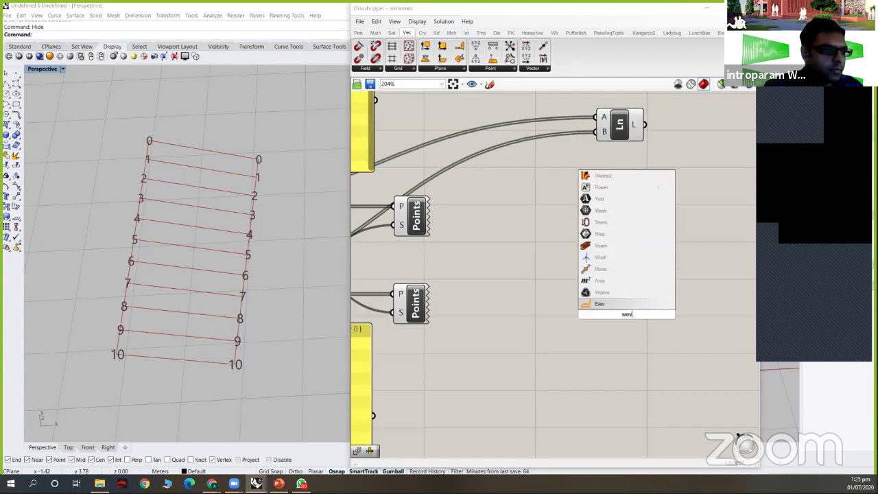
{"action": "key", "text": "BackSpace"}
{"action": "type", "text": "a"}
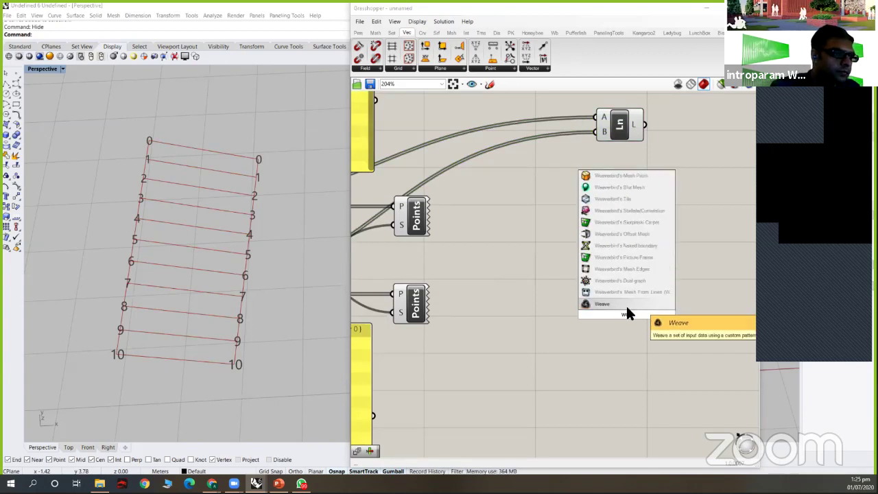
{"action": "key", "text": "Return"}
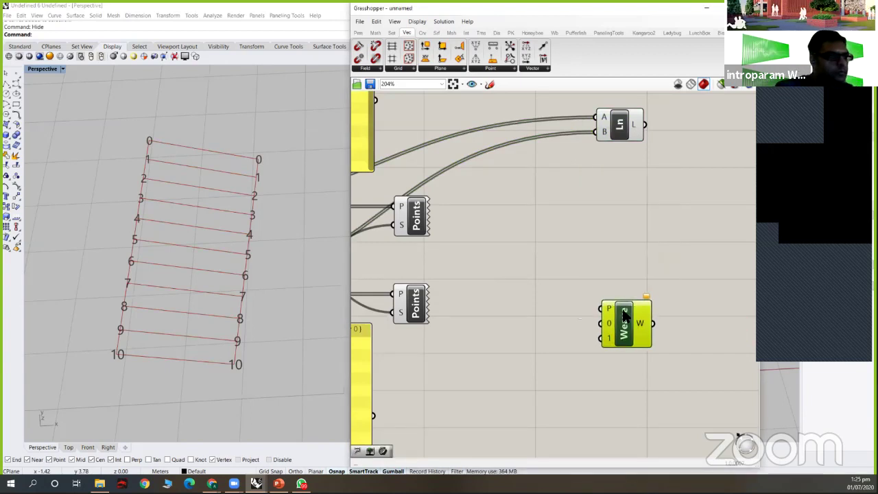
{"action": "left_click_drag", "start_coordinate": [622, 310], "coordinate": [625, 308]}
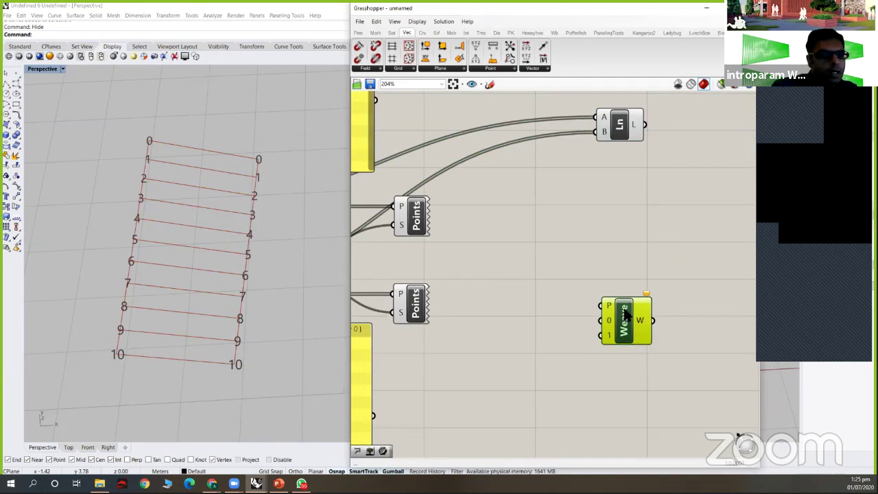
Step: Shift the Weave component farther from the Point List components and add a Cull Pattern component in front of it
{"action": "scroll", "coordinate": [626, 343], "scroll_direction": "up", "scroll_amount": 2}
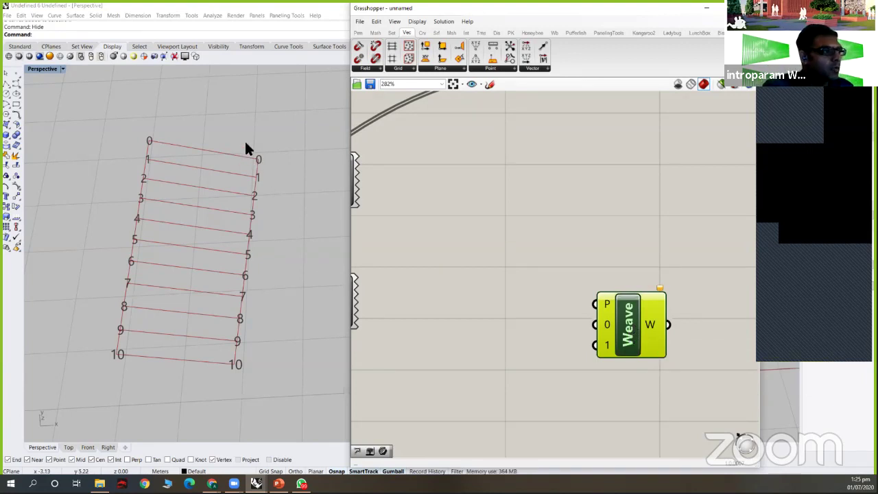
{"action": "scroll", "coordinate": [148, 140], "scroll_direction": "up", "scroll_amount": 2}
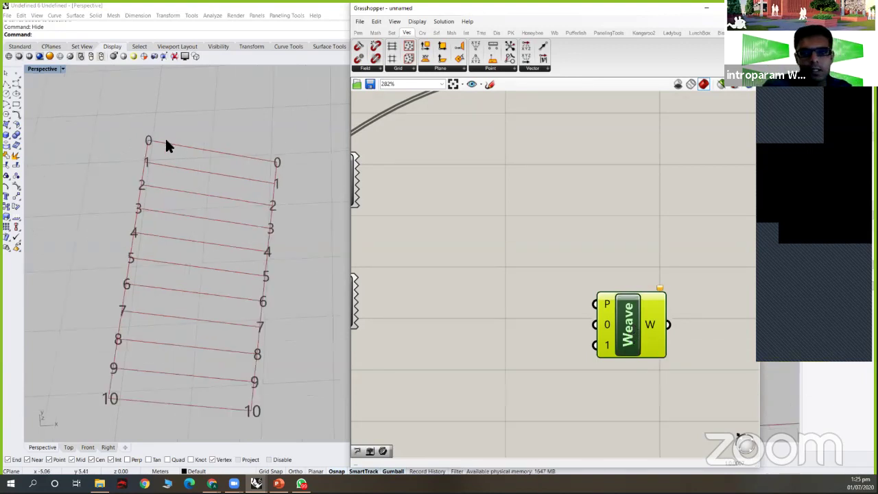
{"action": "scroll", "coordinate": [167, 146], "scroll_direction": "up", "scroll_amount": 1}
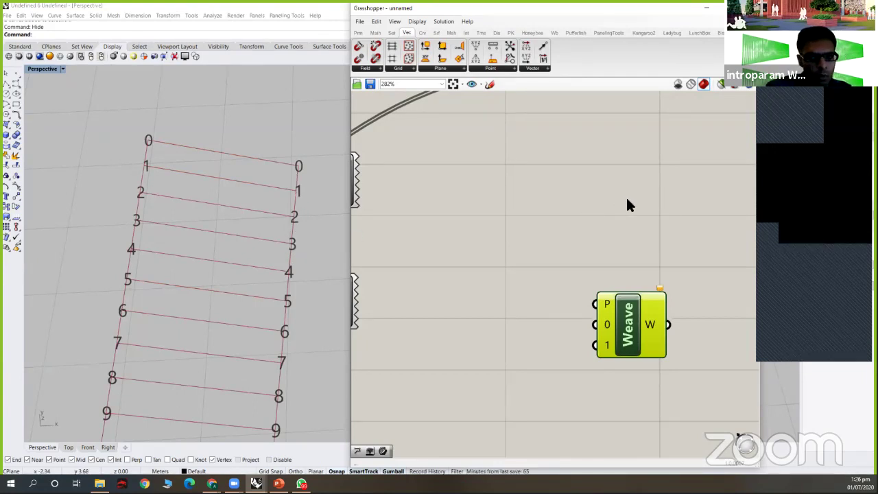
{"action": "right_click_drag", "start_coordinate": [511, 278], "coordinate": [518, 269]}
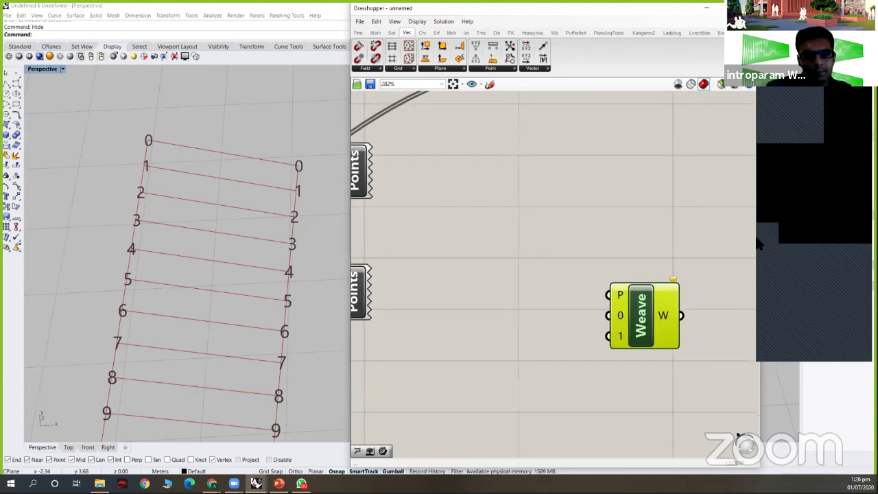
{"action": "left_click_drag", "start_coordinate": [663, 314], "coordinate": [716, 334]}
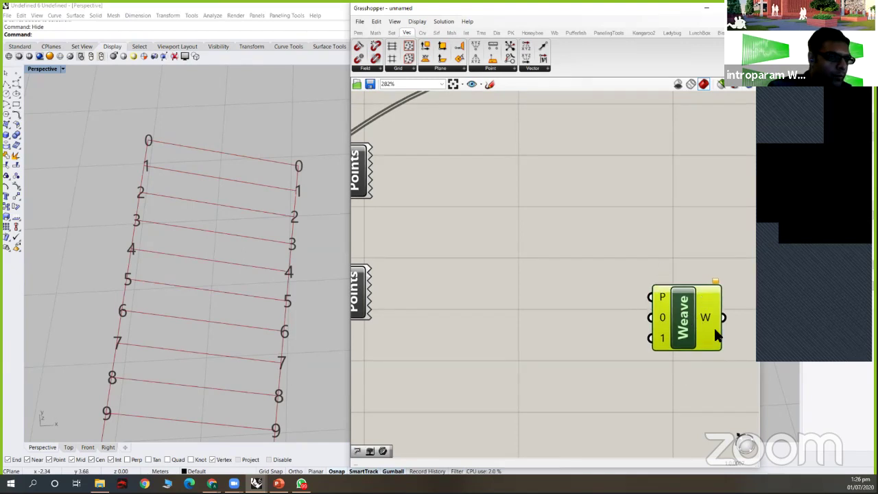
{"action": "double_click", "coordinate": [510, 307]}
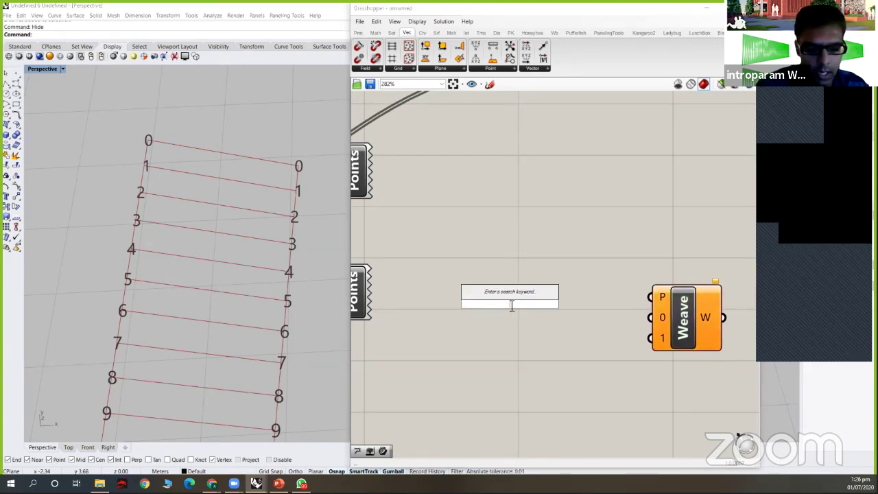
{"action": "type", "text": "cull"}
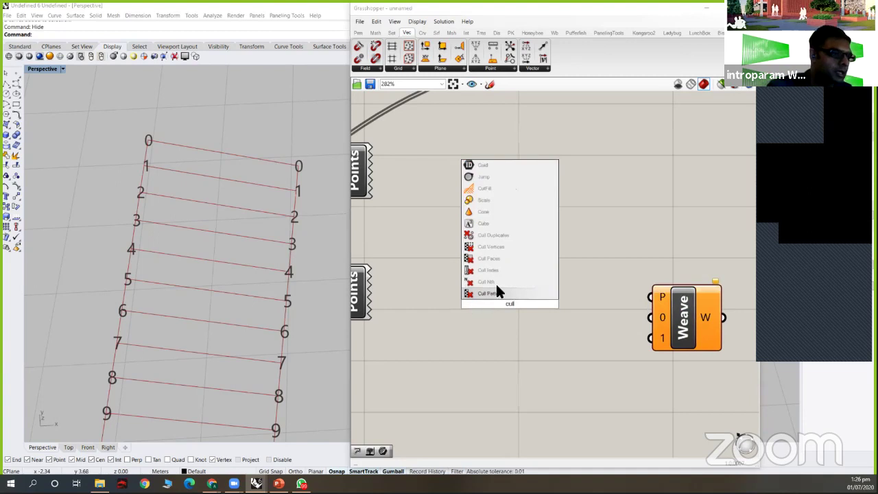
{"action": "left_click", "coordinate": [557, 294]}
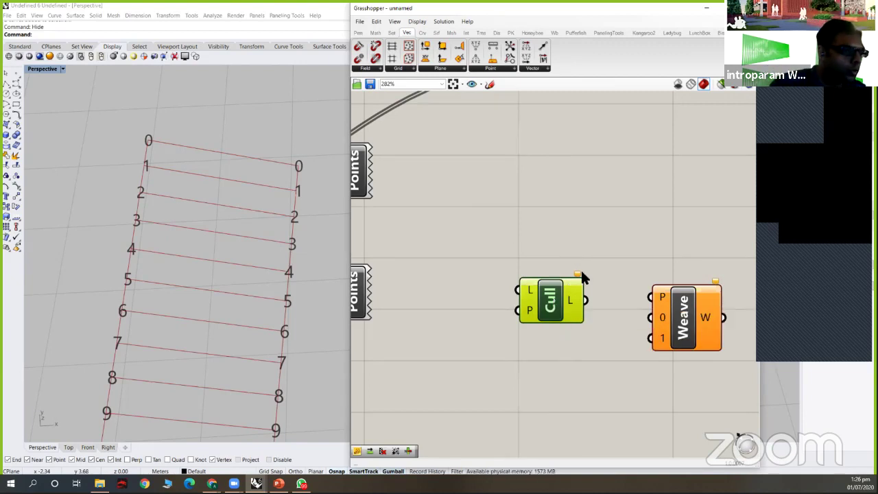
Step: Wire the first Divide Curve's points into the Cull Pattern list input, duplicate the Cull below it, and feed the copy the second curve's points
{"action": "scroll", "coordinate": [580, 292], "scroll_direction": "down", "scroll_amount": 3}
{"action": "scroll", "coordinate": [582, 278], "scroll_direction": "down", "scroll_amount": 1}
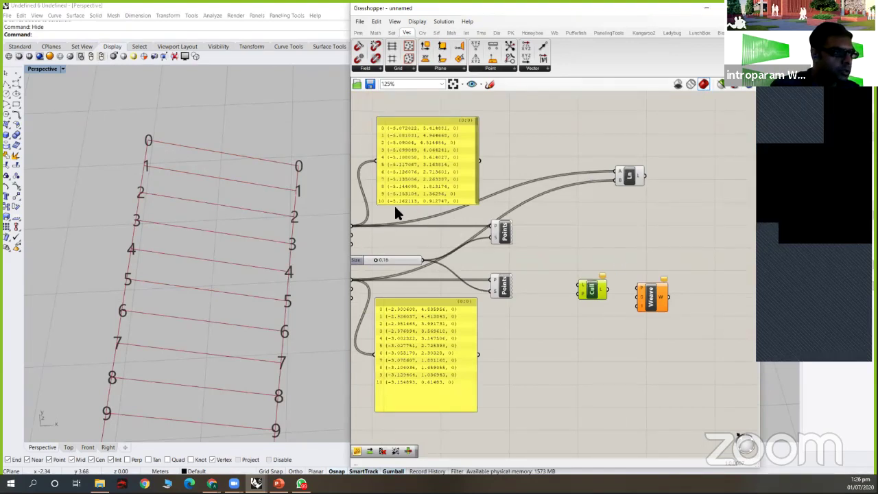
{"action": "scroll", "coordinate": [633, 251], "scroll_direction": "up", "scroll_amount": 1}
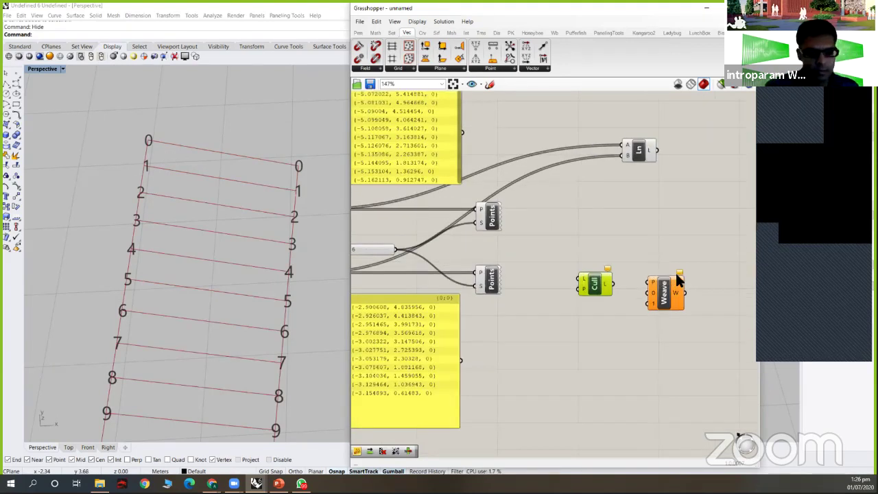
{"action": "right_click_drag", "start_coordinate": [589, 275], "coordinate": [676, 275]}
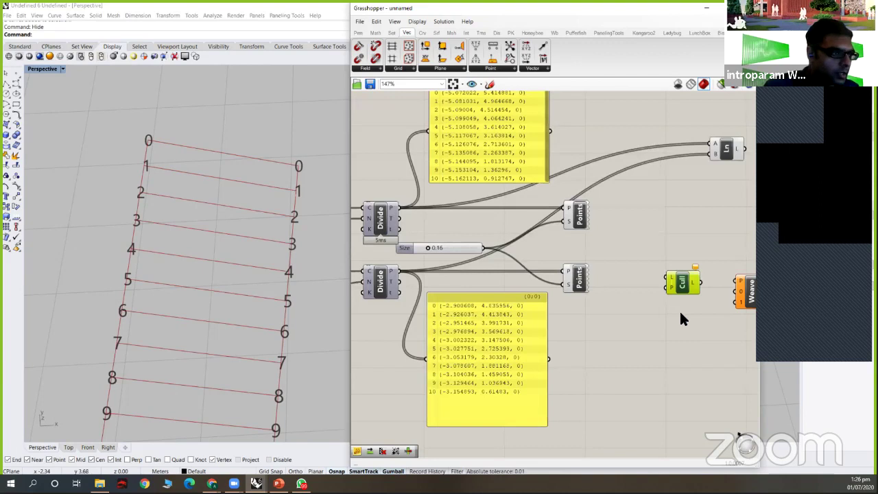
{"action": "left_click_drag", "start_coordinate": [665, 277], "coordinate": [400, 207]}
{"action": "left_click_drag", "start_coordinate": [679, 282], "coordinate": [683, 315], "text": "alt"}
{"action": "left_click_drag", "start_coordinate": [401, 271], "coordinate": [684, 313]}
{"action": "right_click_drag", "start_coordinate": [712, 384], "coordinate": [709, 384]}
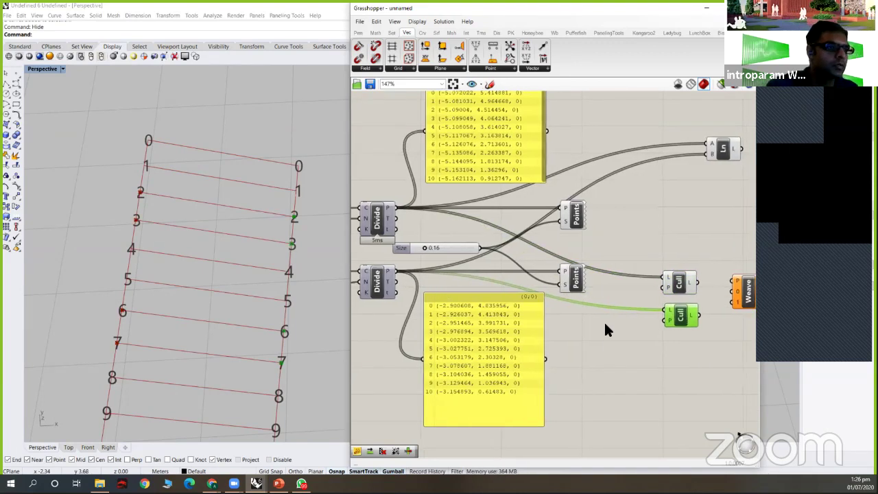
Step: Inspect the default culling pattern of the upper Cull Pattern component
{"action": "scroll", "coordinate": [583, 270], "scroll_direction": "up", "scroll_amount": 3}
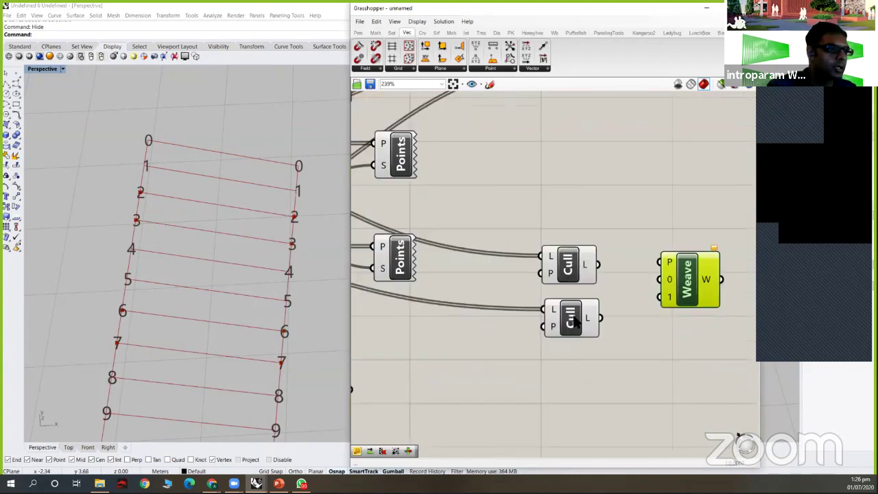
{"action": "left_click", "coordinate": [683, 288]}
{"action": "left_click", "coordinate": [580, 328]}
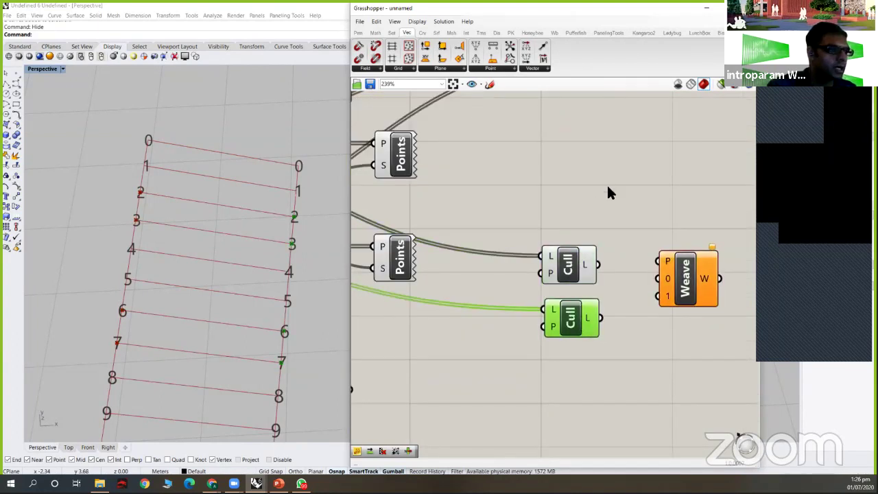
{"action": "scroll", "coordinate": [627, 220], "scroll_direction": "down", "scroll_amount": 2}
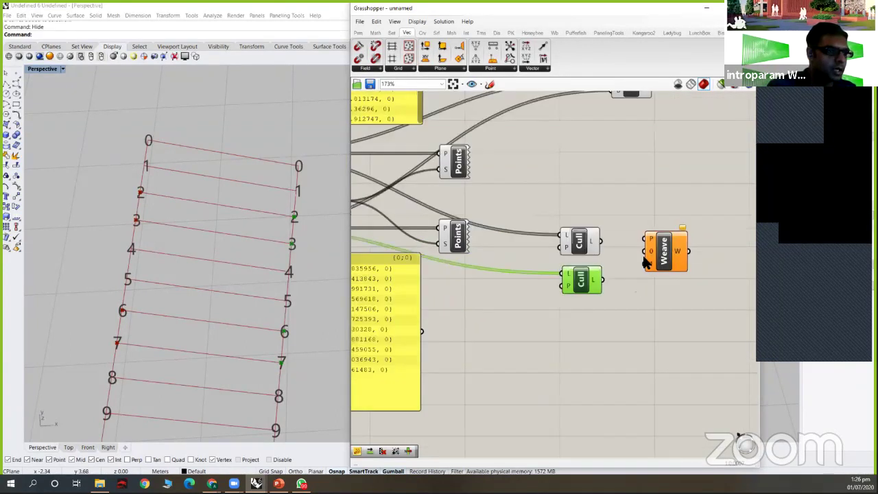
{"action": "right_click_drag", "start_coordinate": [567, 241], "coordinate": [643, 257]}
{"action": "scroll", "coordinate": [642, 274], "scroll_direction": "up", "scroll_amount": 2}
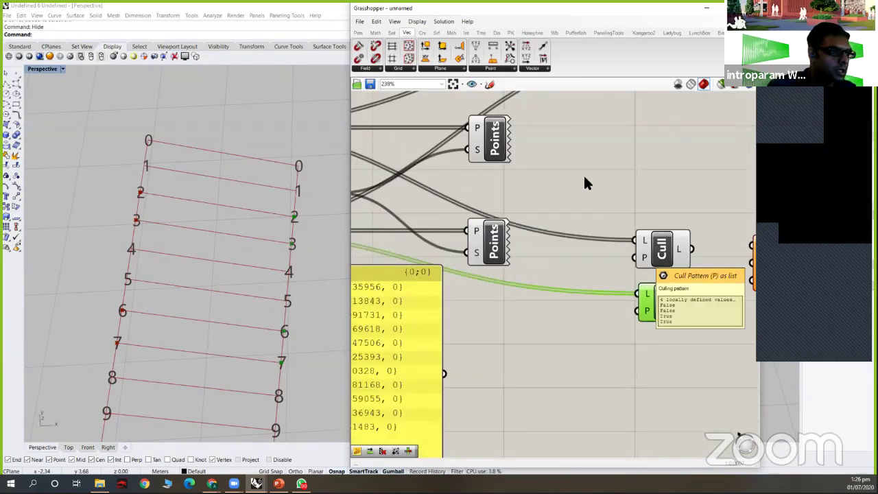
Step: Hide the preview of both Point List components to remove the index numbers from the viewport
{"action": "scroll", "coordinate": [584, 183], "scroll_direction": "down", "scroll_amount": 4}
{"action": "scroll", "coordinate": [603, 221], "scroll_direction": "down", "scroll_amount": 1}
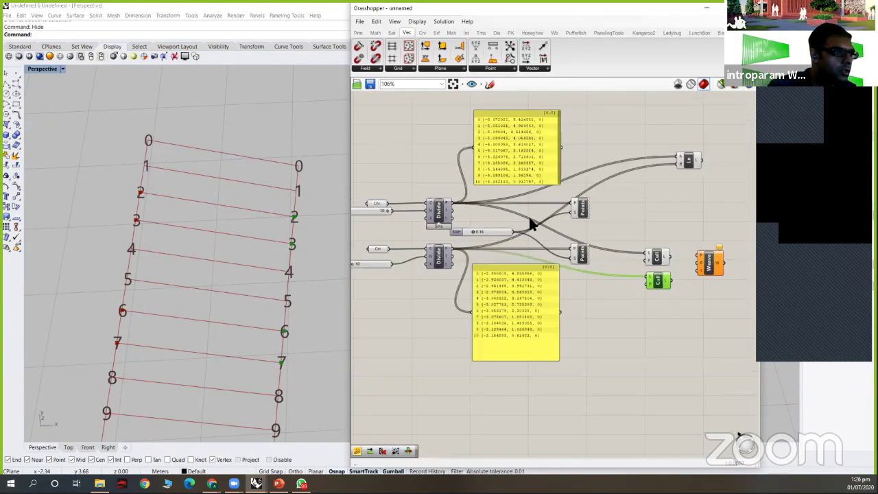
{"action": "left_click_drag", "start_coordinate": [601, 187], "coordinate": [568, 266]}
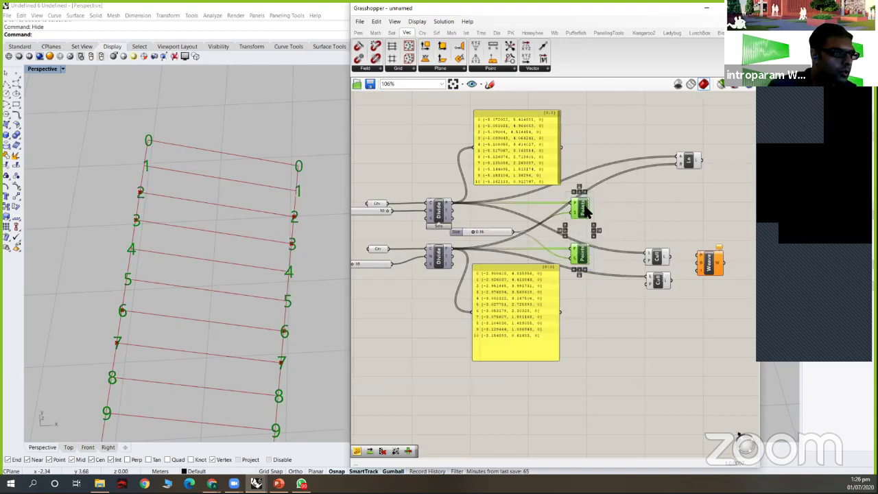
{"action": "middle_click", "coordinate": [585, 207]}
{"action": "left_click", "coordinate": [612, 182]}
{"action": "left_click", "coordinate": [632, 183]}
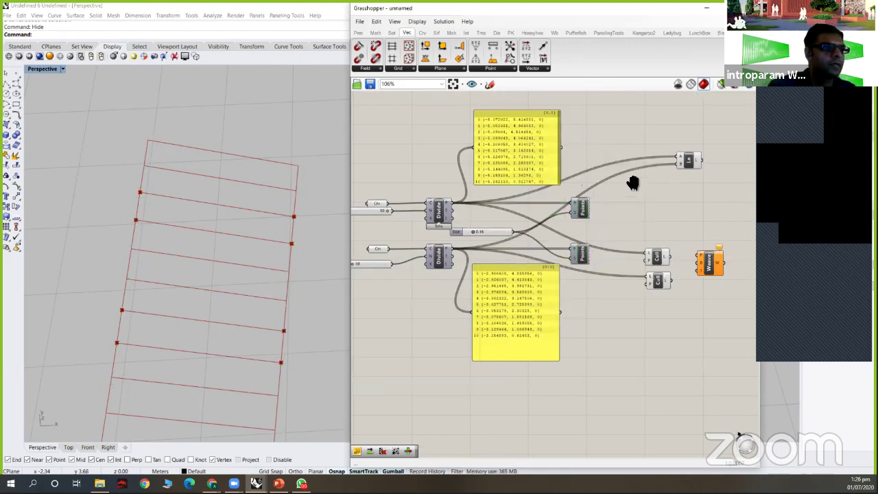
{"action": "right_click_drag", "start_coordinate": [633, 182], "coordinate": [611, 177]}
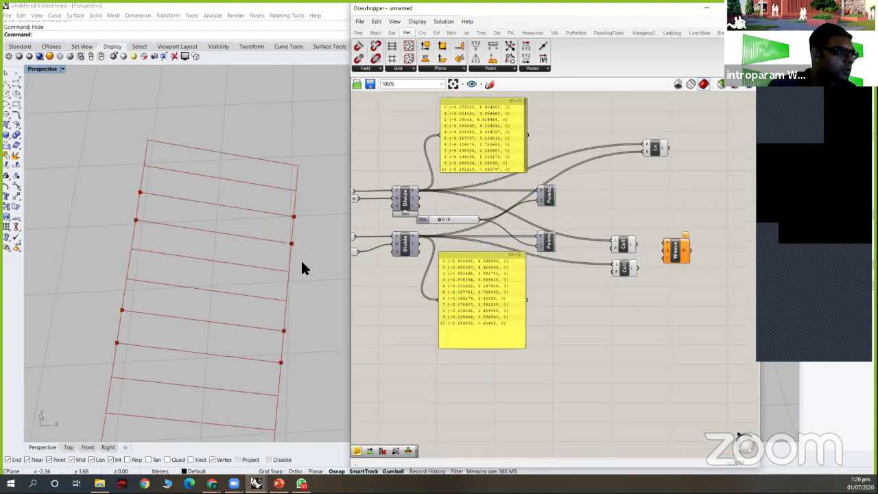
Step: Examine in the Rhino viewport which division points the upper Cull Pattern component keeps along its curve
{"action": "scroll", "coordinate": [301, 259], "scroll_direction": "down", "scroll_amount": 2}
{"action": "scroll", "coordinate": [309, 240], "scroll_direction": "up", "scroll_amount": 1}
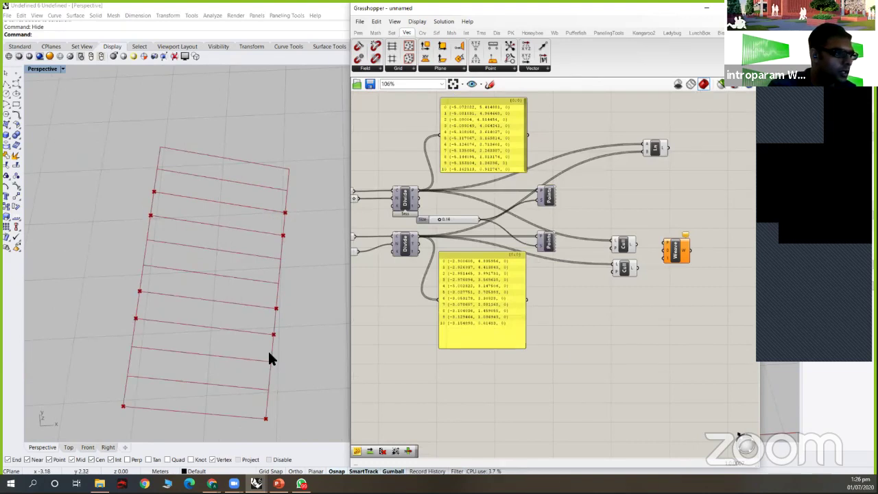
{"action": "scroll", "coordinate": [590, 276], "scroll_direction": "up", "scroll_amount": 3}
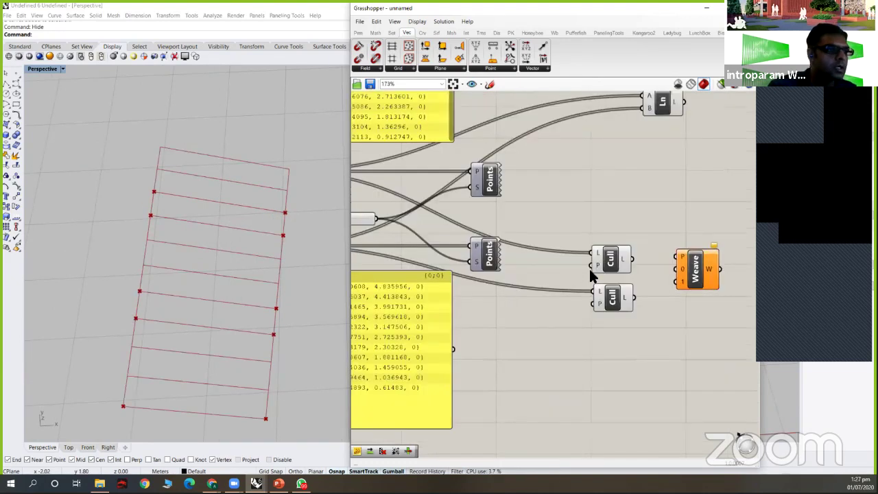
{"action": "scroll", "coordinate": [589, 271], "scroll_direction": "up", "scroll_amount": 4}
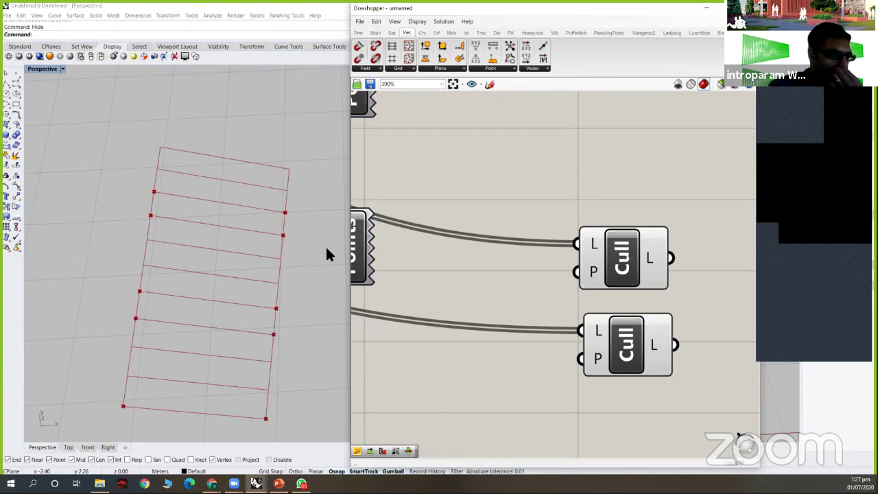
{"action": "left_click", "coordinate": [621, 255]}
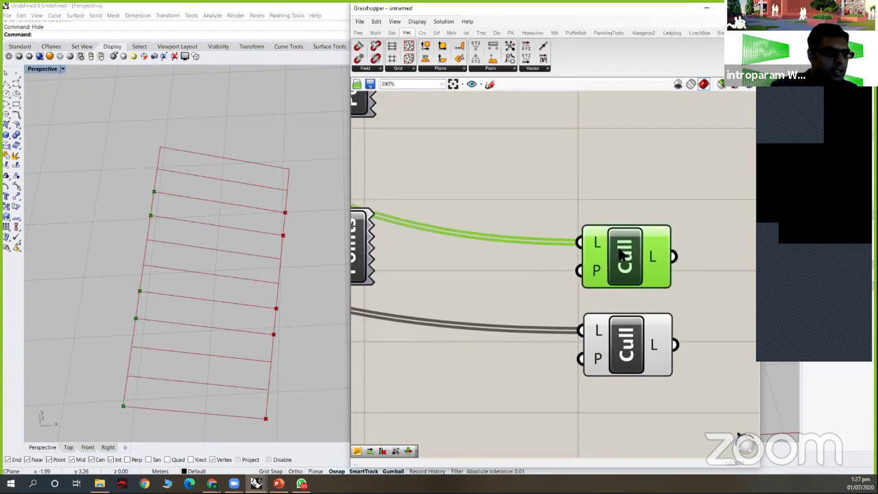
{"action": "left_click", "coordinate": [164, 121]}
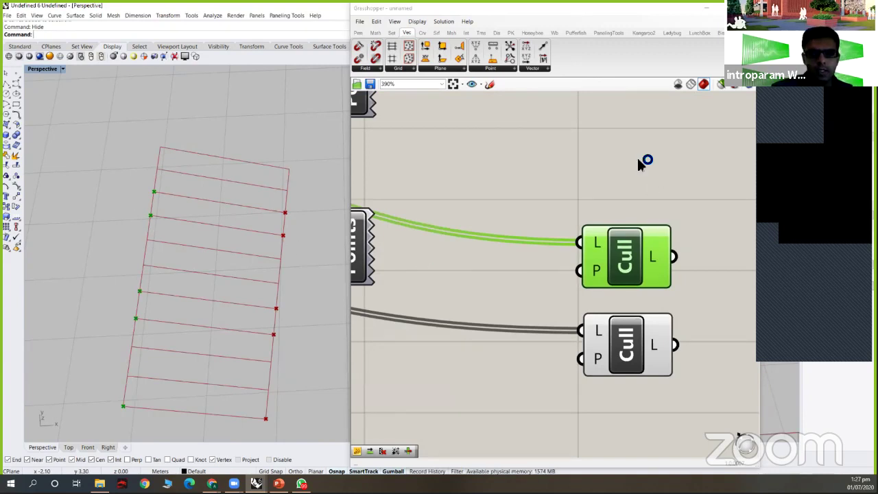
Step: Align the upper Cull component with the lower one and set its pattern booleans to False, True
{"action": "left_click", "coordinate": [601, 220]}
{"action": "scroll", "coordinate": [625, 264], "scroll_direction": "up", "scroll_amount": 2}
{"action": "left_click_drag", "start_coordinate": [642, 261], "coordinate": [613, 260]}
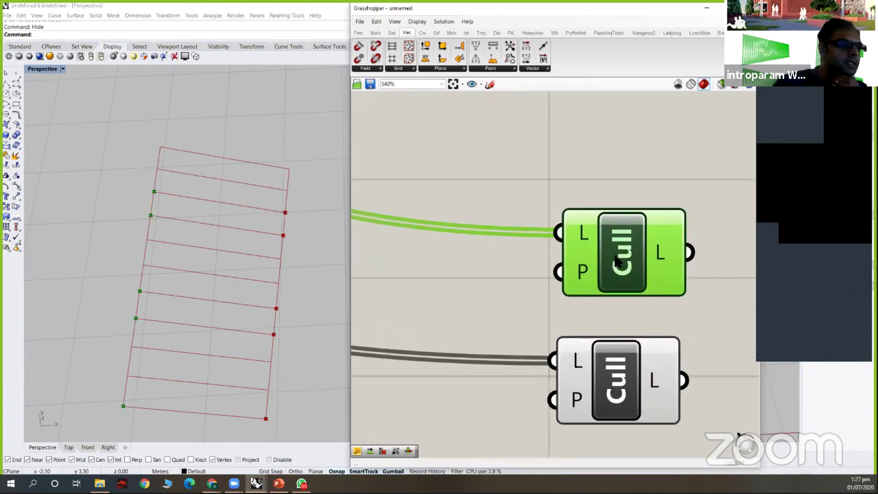
{"action": "right_click", "coordinate": [575, 269]}
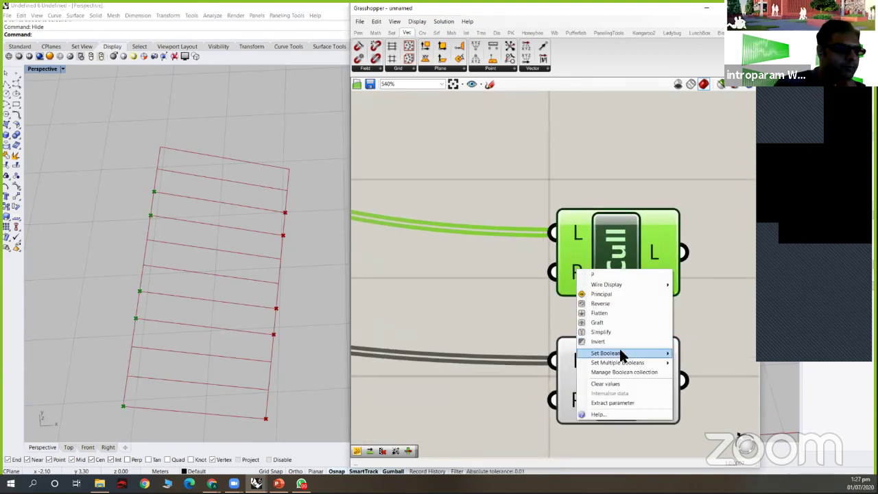
{"action": "mouse_move", "coordinate": [619, 363]}
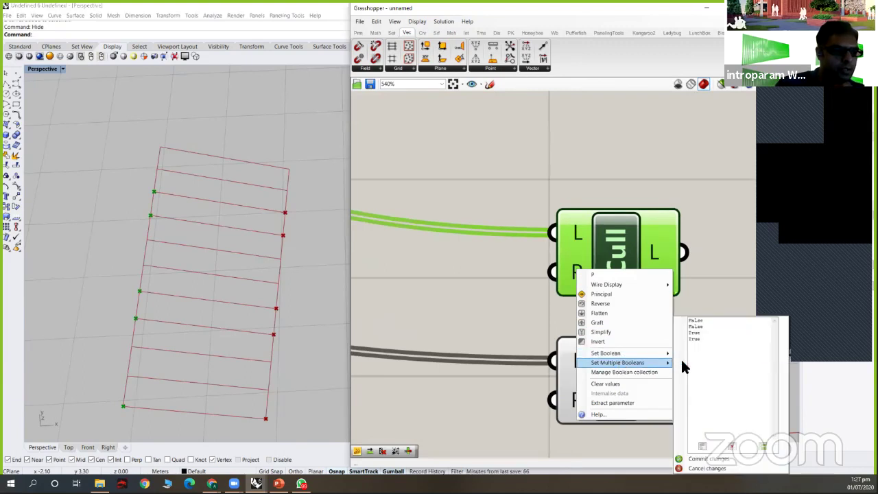
{"action": "left_click", "coordinate": [710, 340]}
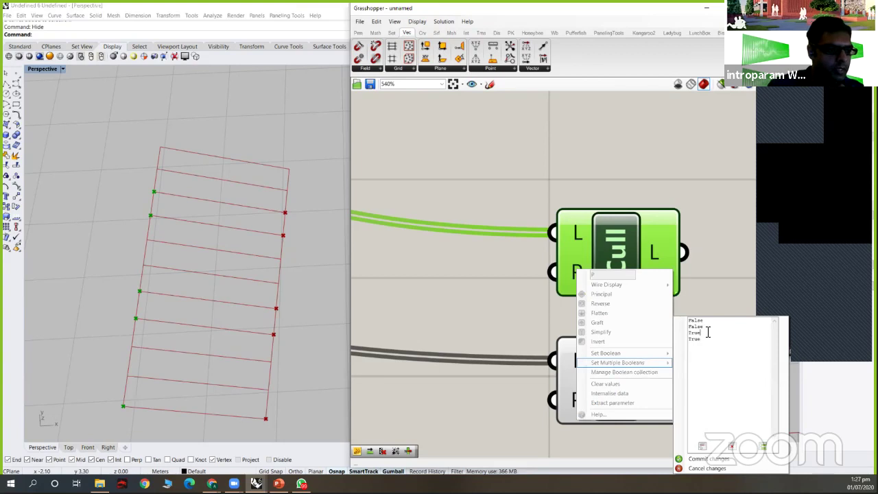
{"action": "left_click_drag", "start_coordinate": [707, 332], "coordinate": [678, 327]}
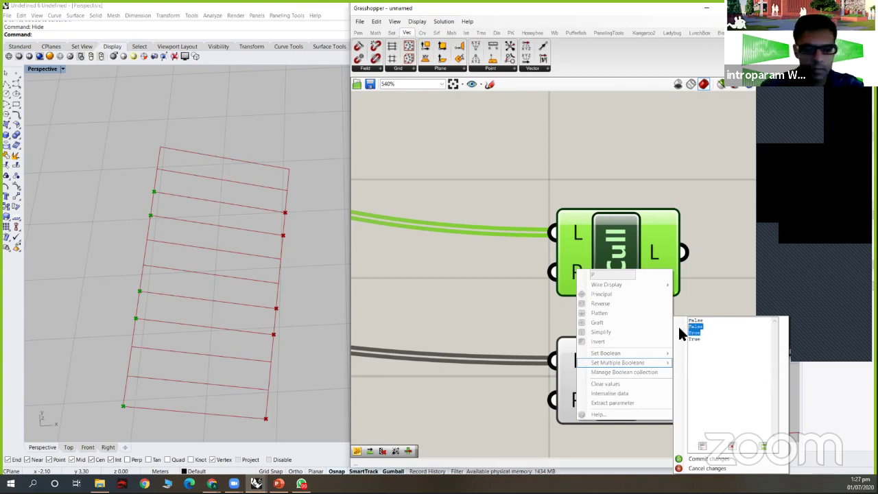
{"action": "key", "text": "Delete"}
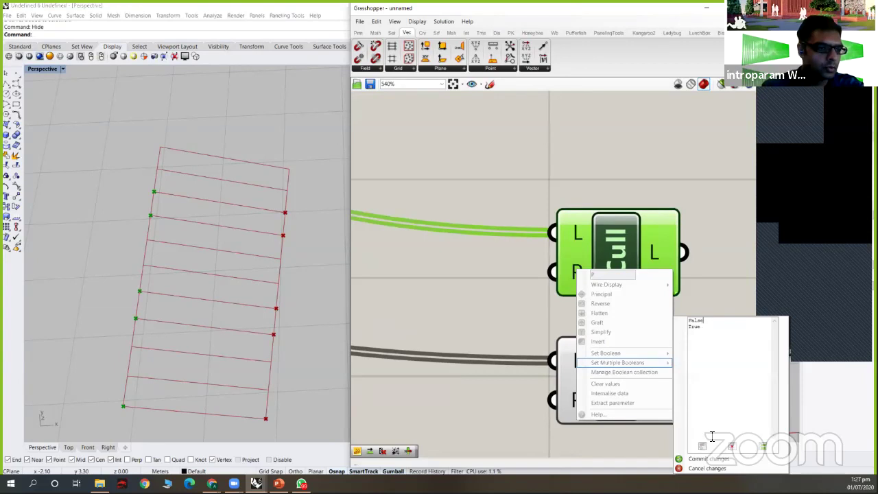
{"action": "left_click", "coordinate": [704, 459]}
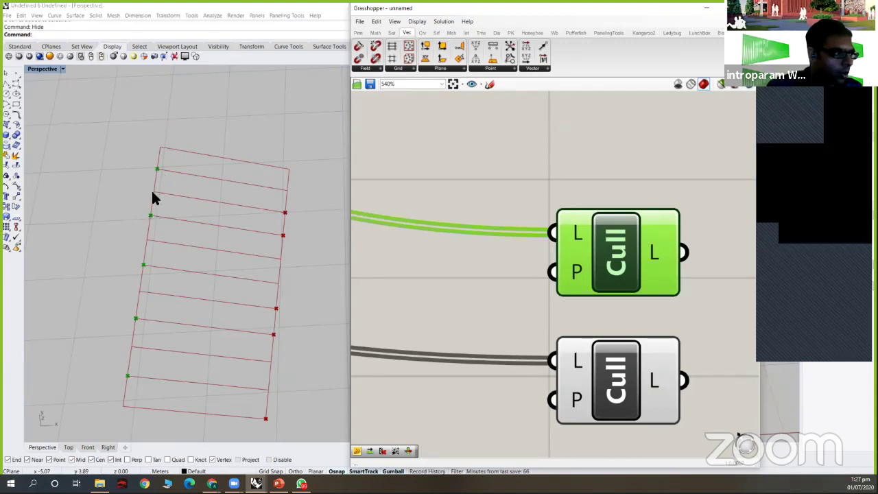
Step: Set the lower Cull component's pattern booleans to True, False
{"action": "right_click", "coordinate": [576, 397]}
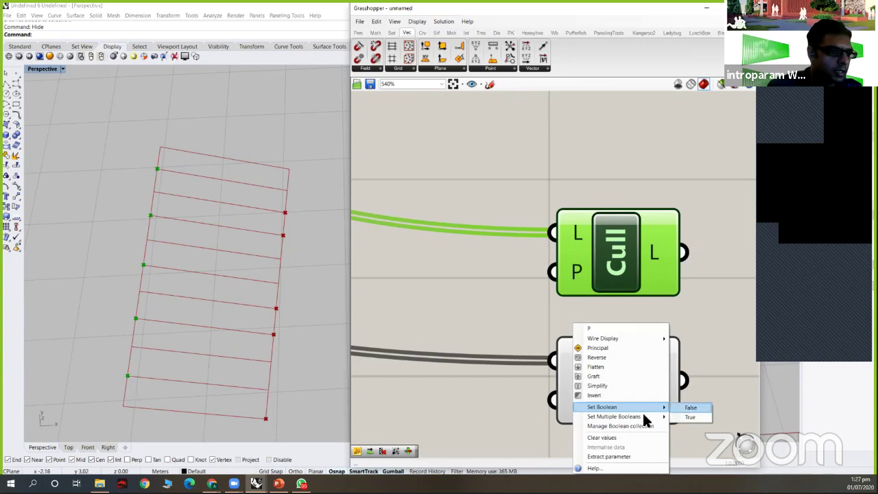
{"action": "mouse_move", "coordinate": [645, 416]}
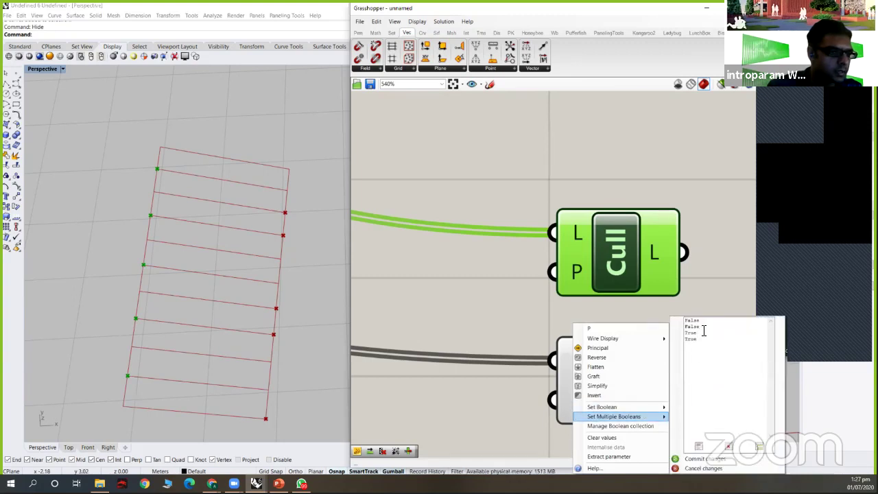
{"action": "left_click_drag", "start_coordinate": [703, 328], "coordinate": [671, 328]}
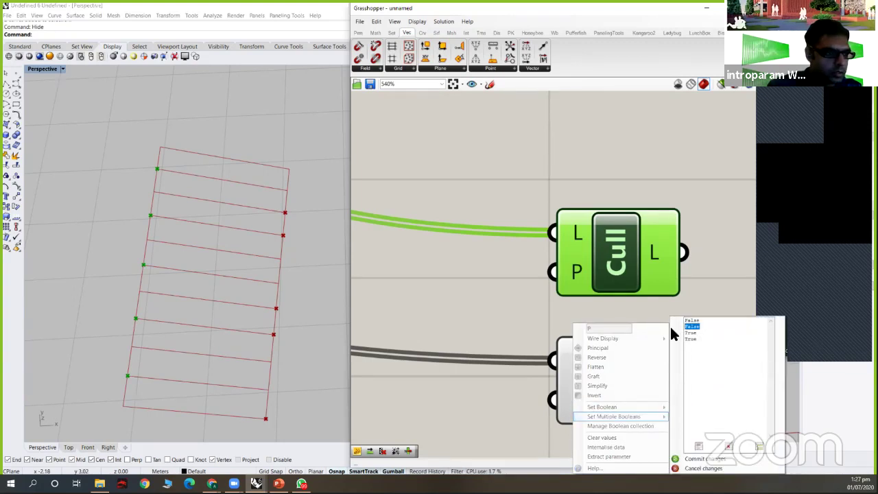
{"action": "key", "text": "BackSpace"}
{"action": "key", "text": "BackSpace"}
{"action": "key", "text": "BackSpace"}
{"action": "key", "text": "BackSpace"}
{"action": "key", "text": "BackSpace"}
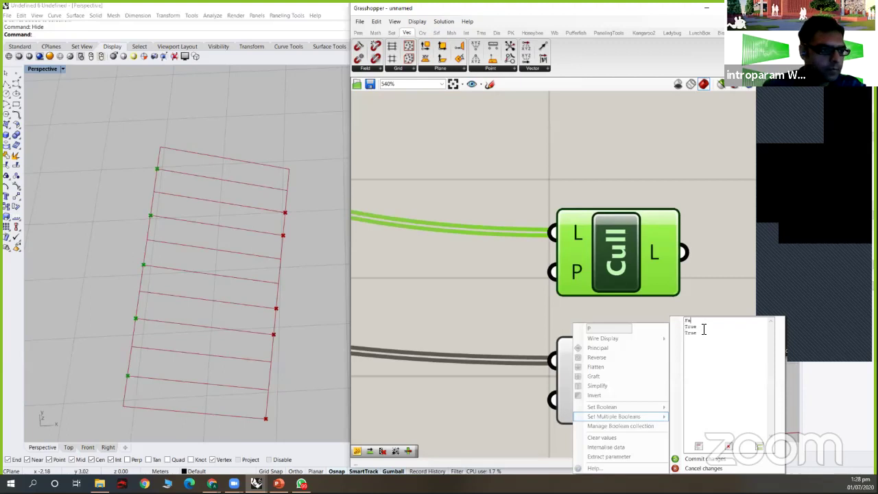
{"action": "key", "text": "BackSpace"}
{"action": "key", "text": "Delete"}
{"action": "left_click_drag", "start_coordinate": [706, 328], "coordinate": [679, 330]}
{"action": "type", "text": "True False"}
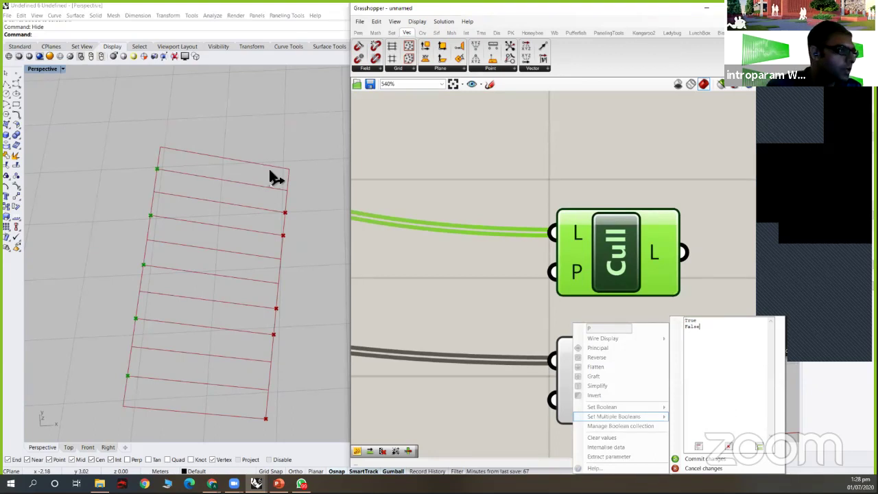
{"action": "left_click", "coordinate": [704, 458]}
Step: Wire the upper Cull's output into Weave input 0 and the lower Cull's output into Weave input 1
{"action": "scroll", "coordinate": [586, 246], "scroll_direction": "down", "scroll_amount": 4}
{"action": "right_click_drag", "start_coordinate": [590, 251], "coordinate": [467, 240]}
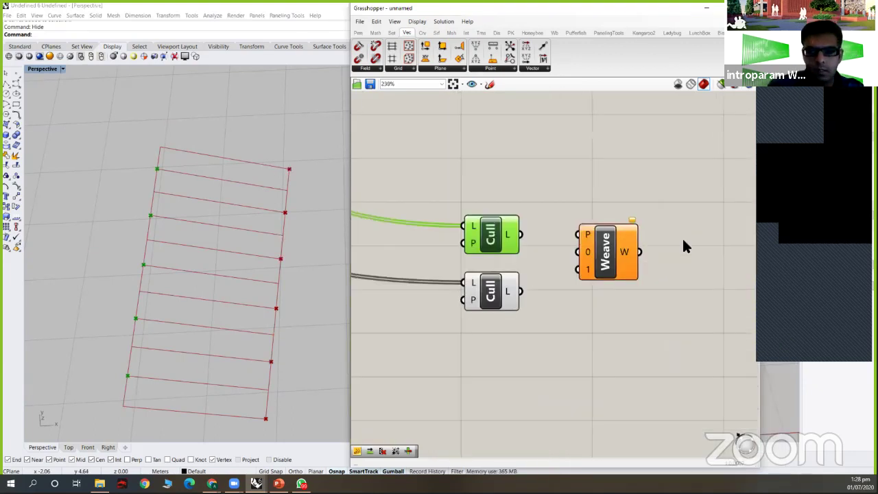
{"action": "scroll", "coordinate": [684, 245], "scroll_direction": "up", "scroll_amount": 3}
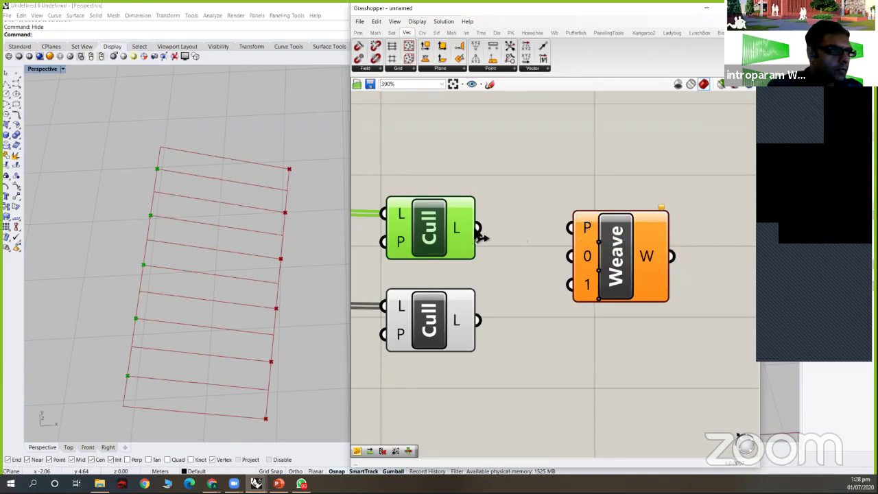
{"action": "left_click_drag", "start_coordinate": [577, 264], "coordinate": [576, 262]}
{"action": "left_click_drag", "start_coordinate": [480, 319], "coordinate": [587, 290]}
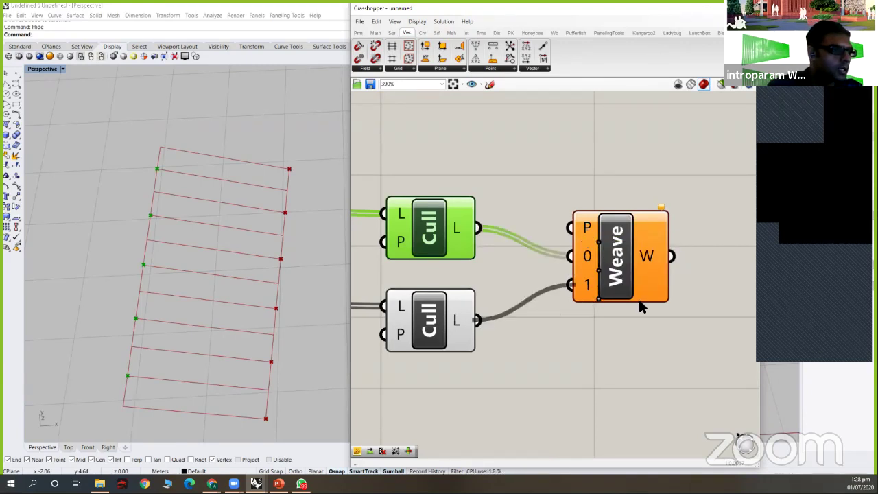
Step: Select the Weave component and inspect the combined point list at its W output
{"action": "left_click", "coordinate": [628, 257]}
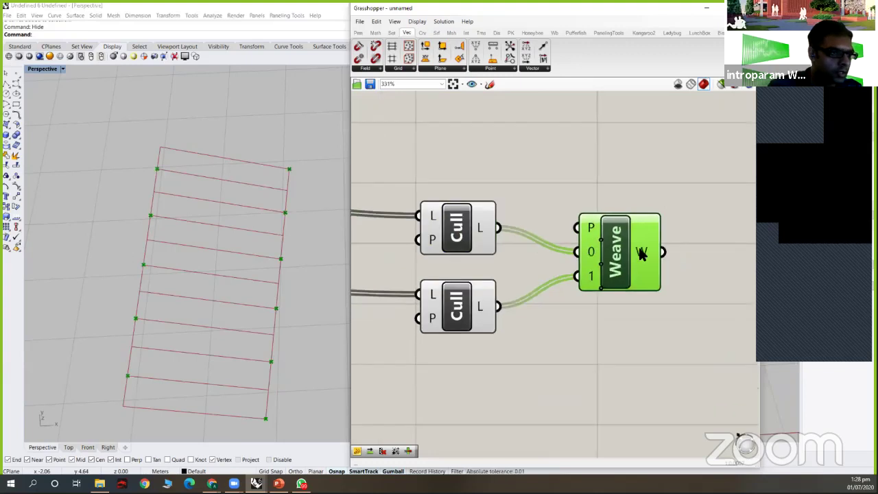
{"action": "mouse_move", "coordinate": [644, 255]}
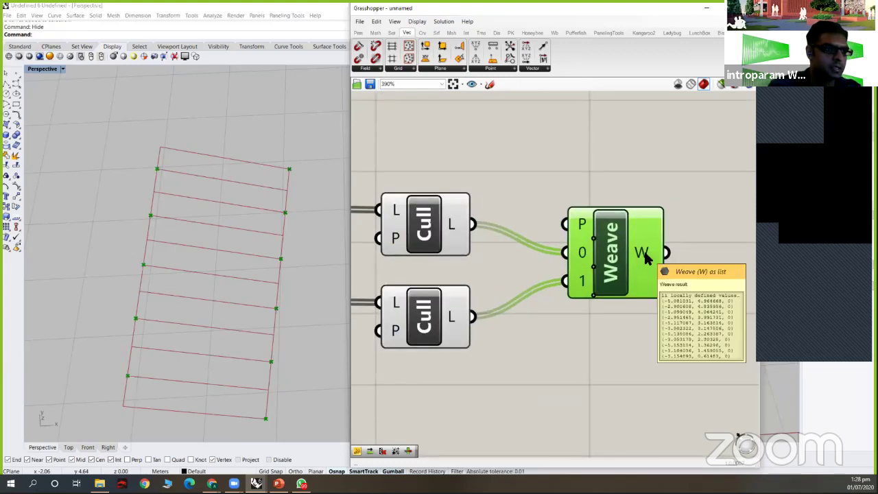
{"action": "scroll", "coordinate": [653, 232], "scroll_direction": "down", "scroll_amount": 2}
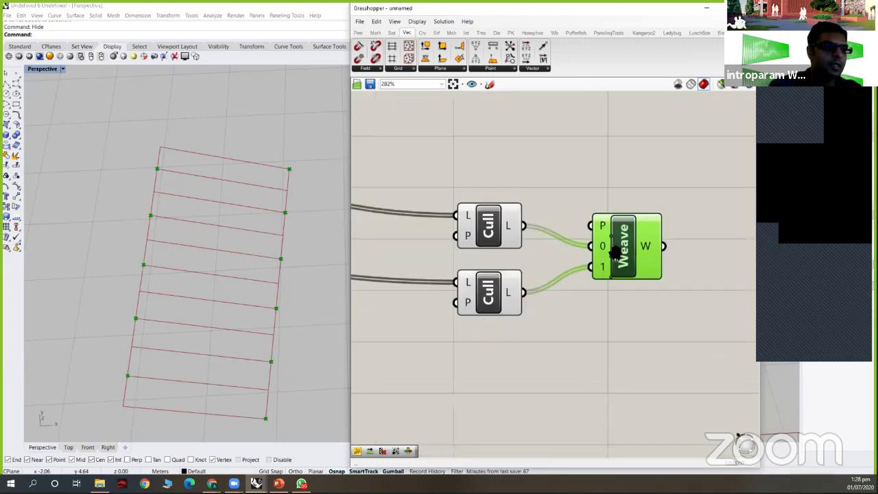
Step: Add a PolyLine component beside Weave and wire Weave's W output into its V input
{"action": "right_click_drag", "start_coordinate": [746, 256], "coordinate": [677, 256]}
{"action": "double_click", "coordinate": [679, 257]}
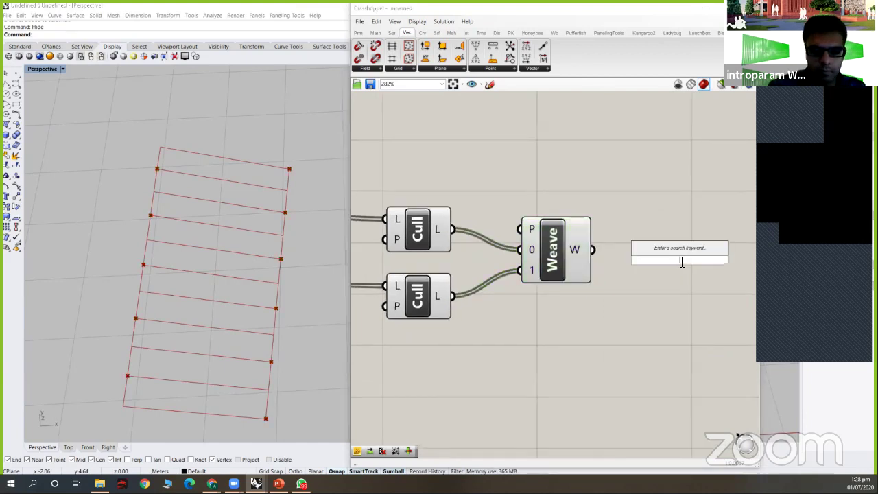
{"action": "type", "text": "polyl"}
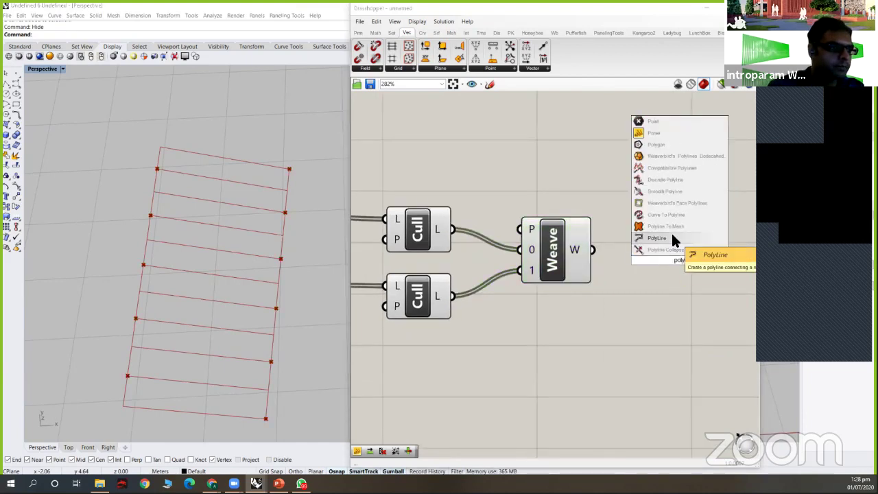
{"action": "left_click", "coordinate": [670, 237]}
{"action": "left_click_drag", "start_coordinate": [679, 246], "coordinate": [592, 250]}
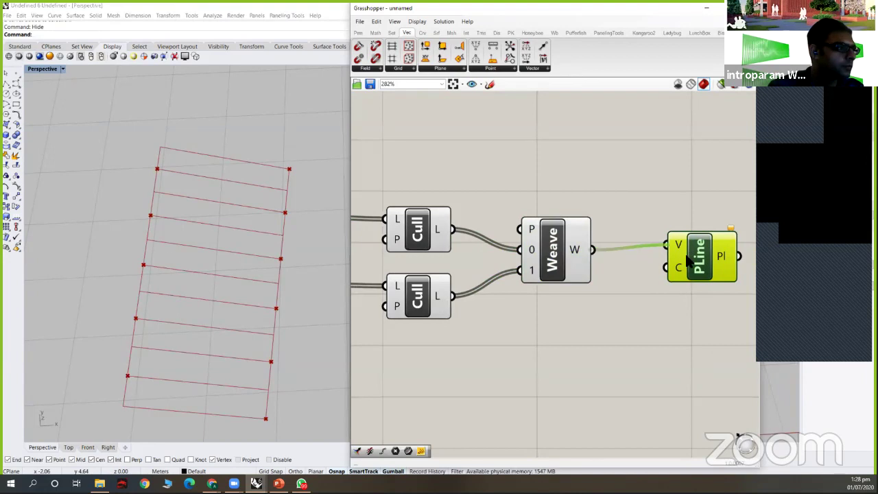
Step: Hide the preview of the Line component that connects both curves' division points
{"action": "scroll", "coordinate": [563, 253], "scroll_direction": "down", "scroll_amount": 4}
{"action": "scroll", "coordinate": [565, 273], "scroll_direction": "down", "scroll_amount": 3}
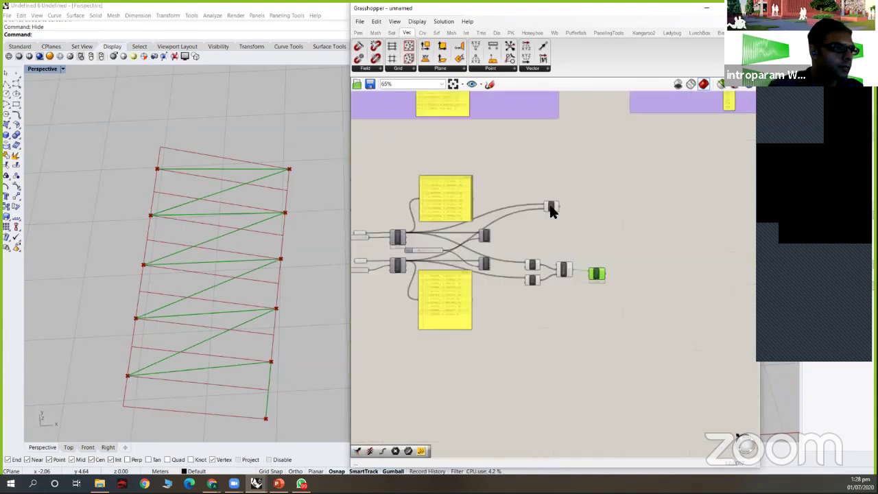
{"action": "left_click", "coordinate": [552, 207]}
{"action": "middle_click", "coordinate": [552, 207]}
{"action": "left_click", "coordinate": [580, 179]}
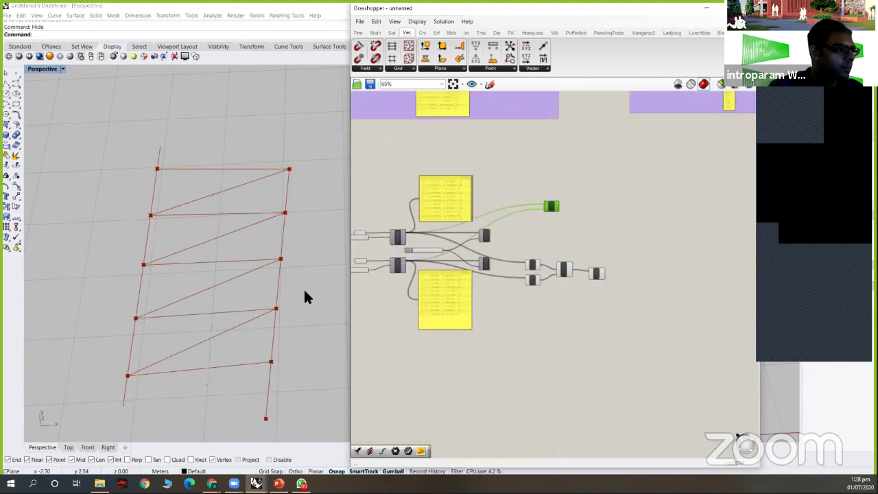
Step: Select both Divide components and turn on the preview of their division points
{"action": "right_click_drag", "start_coordinate": [633, 277], "coordinate": [644, 280]}
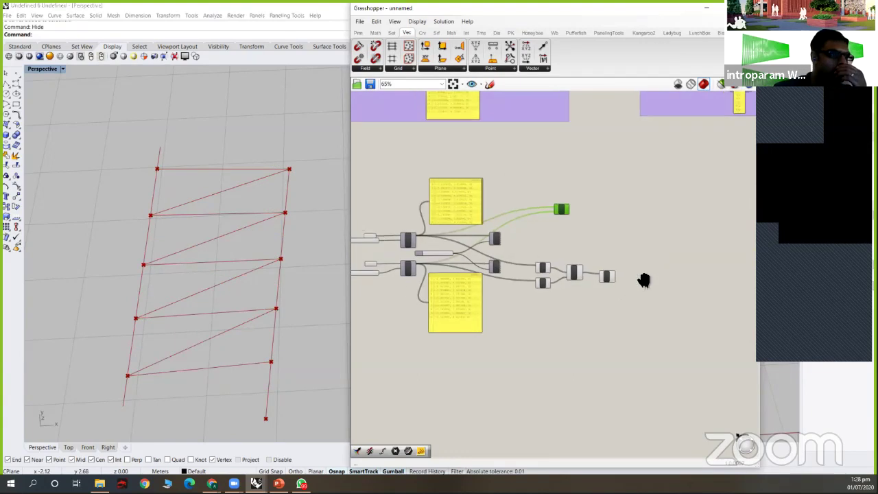
{"action": "scroll", "coordinate": [413, 245], "scroll_direction": "up", "scroll_amount": 3}
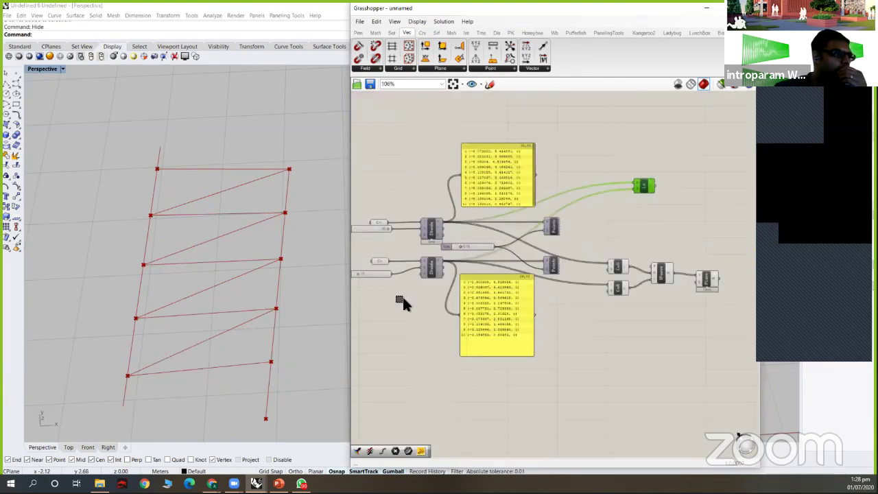
{"action": "middle_click", "coordinate": [430, 225]}
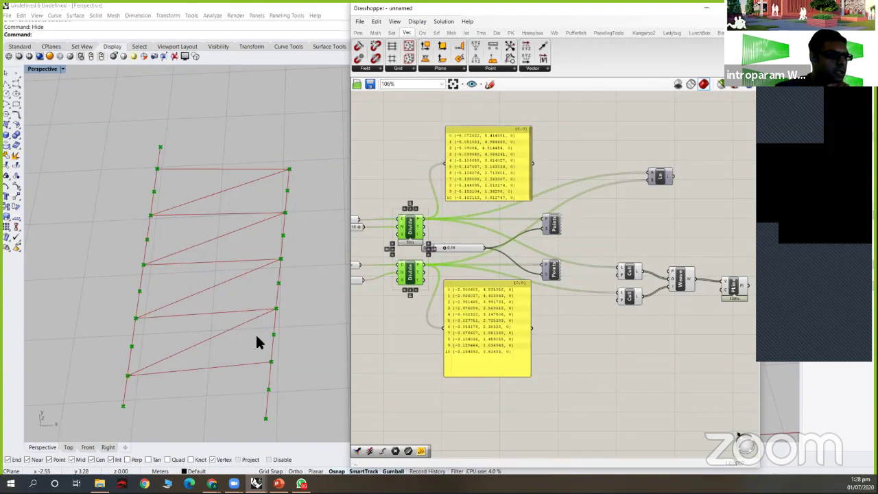
Step: Place the upper Count slider between the two Curve parameters and wire it into both Divide components' N inputs
{"action": "right_click_drag", "start_coordinate": [352, 305], "coordinate": [463, 302]}
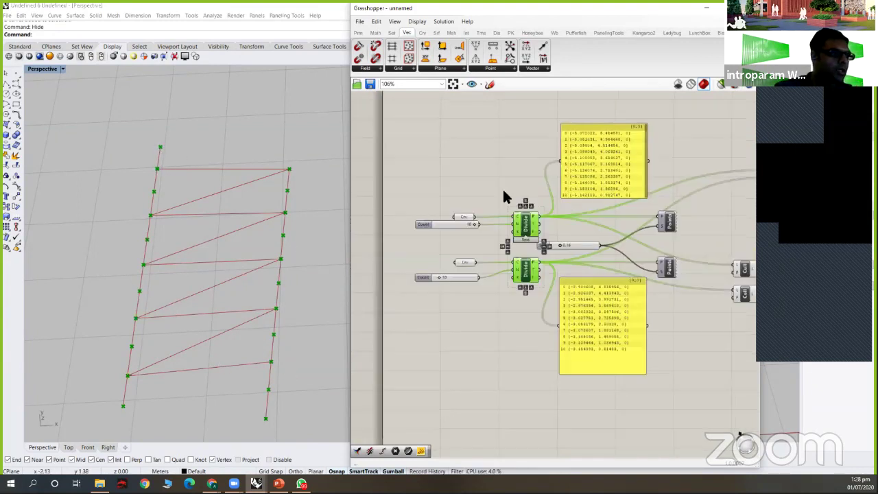
{"action": "scroll", "coordinate": [481, 220], "scroll_direction": "up", "scroll_amount": 4}
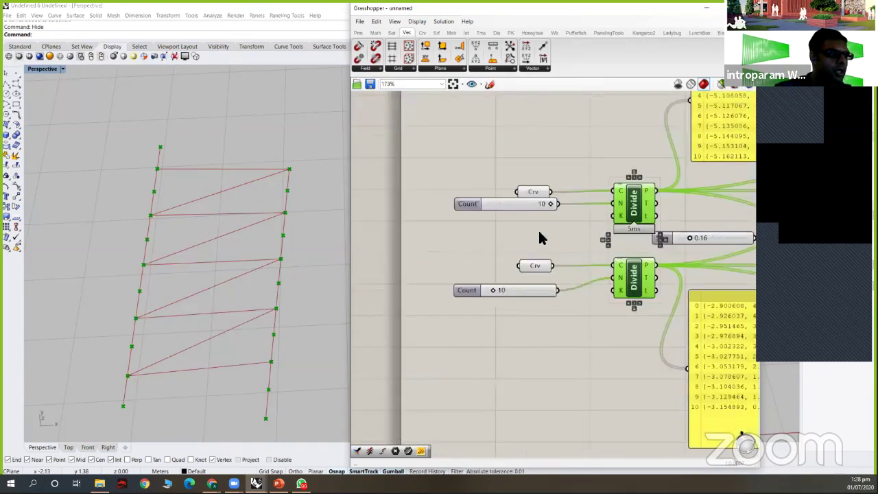
{"action": "left_click_drag", "start_coordinate": [514, 204], "coordinate": [491, 232]}
{"action": "left_click_drag", "start_coordinate": [535, 233], "coordinate": [614, 277]}
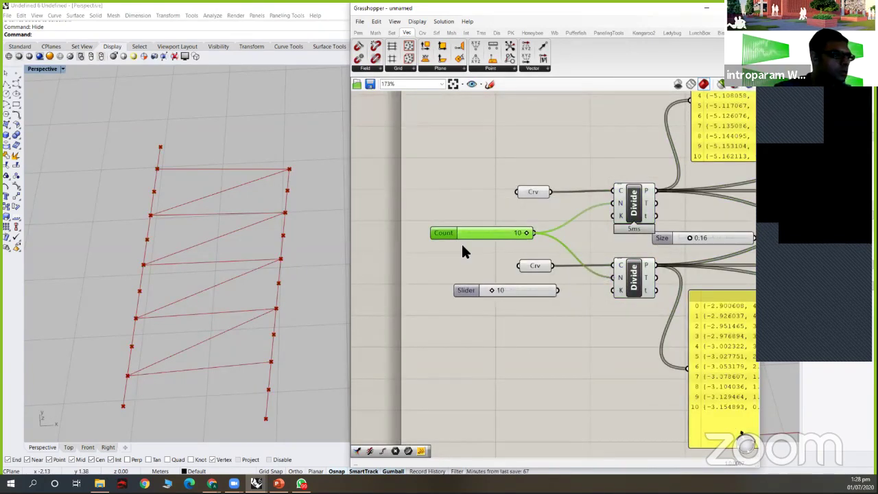
{"action": "left_click", "coordinate": [511, 291]}
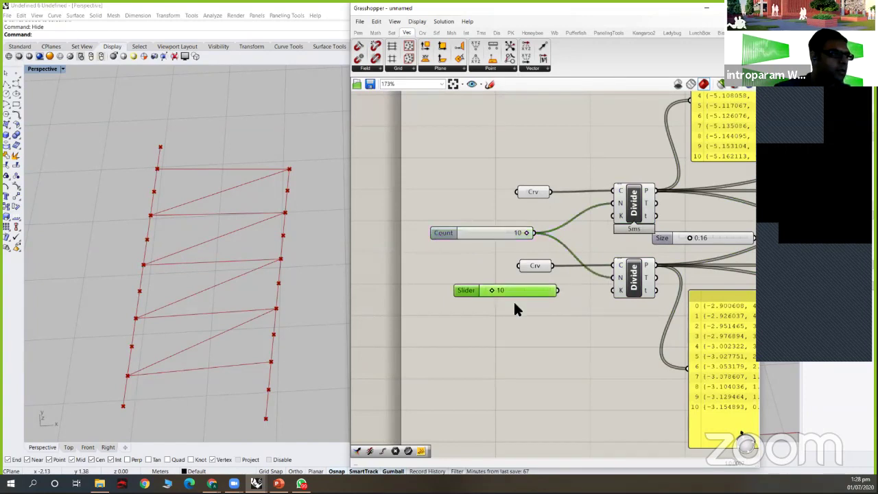
Step: Raise the Count slider's upper limit in its settings and set the shared division count to 21
{"action": "left_click_drag", "start_coordinate": [525, 233], "coordinate": [512, 233]}
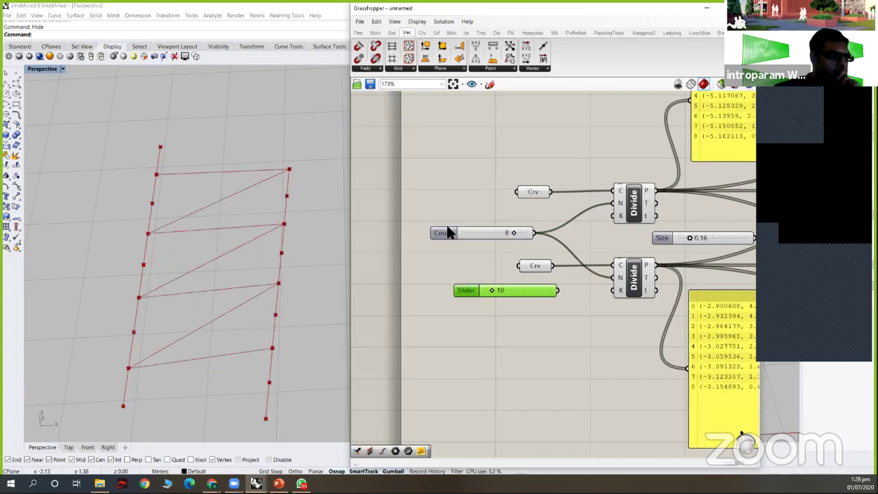
{"action": "right_click", "coordinate": [457, 234]}
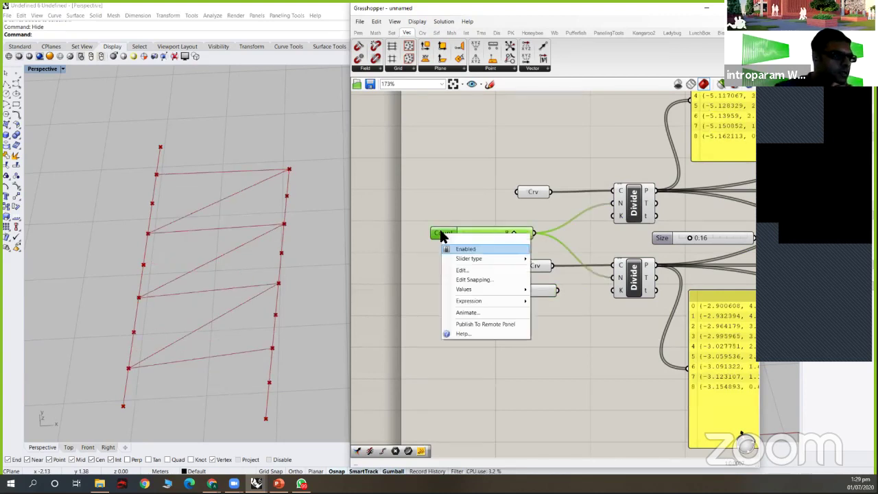
{"action": "left_click", "coordinate": [463, 269]}
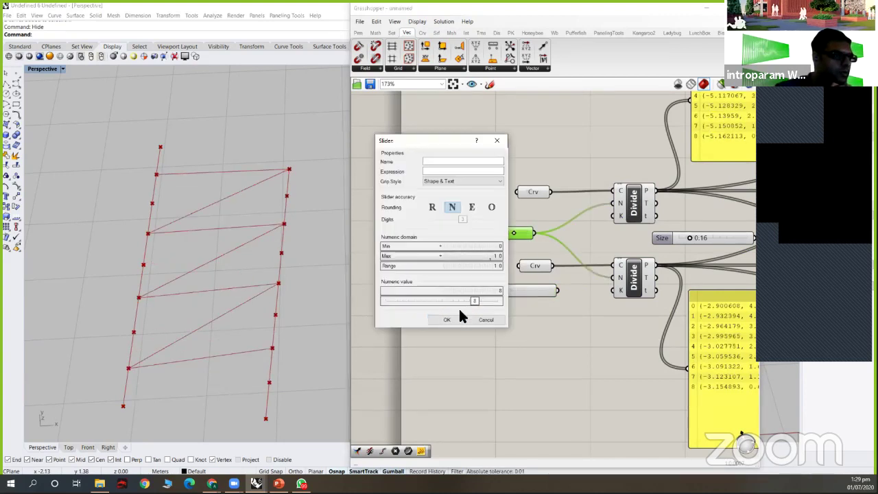
{"action": "key", "text": "Return"}
{"action": "left_click_drag", "start_coordinate": [470, 232], "coordinate": [480, 234]}
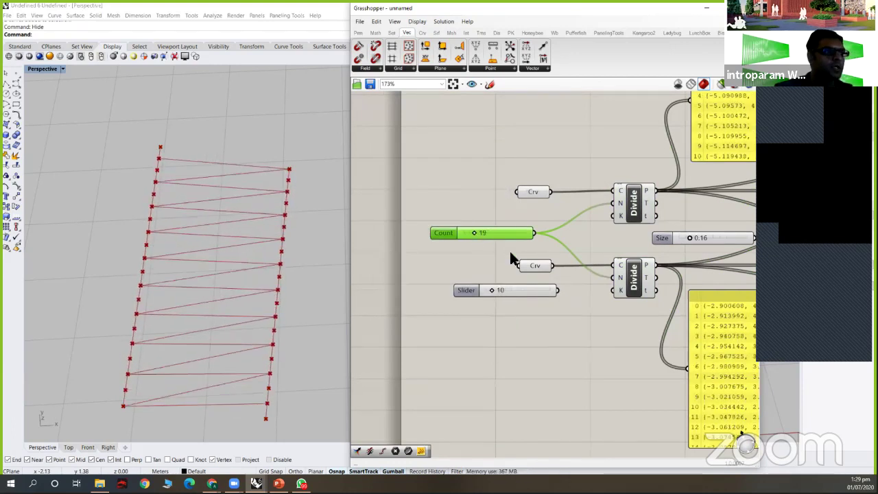
Step: Examine the Cull, Weave and PLine components together with the zigzag polyline they draw between the two curves
{"action": "scroll", "coordinate": [569, 205], "scroll_direction": "down", "scroll_amount": 2}
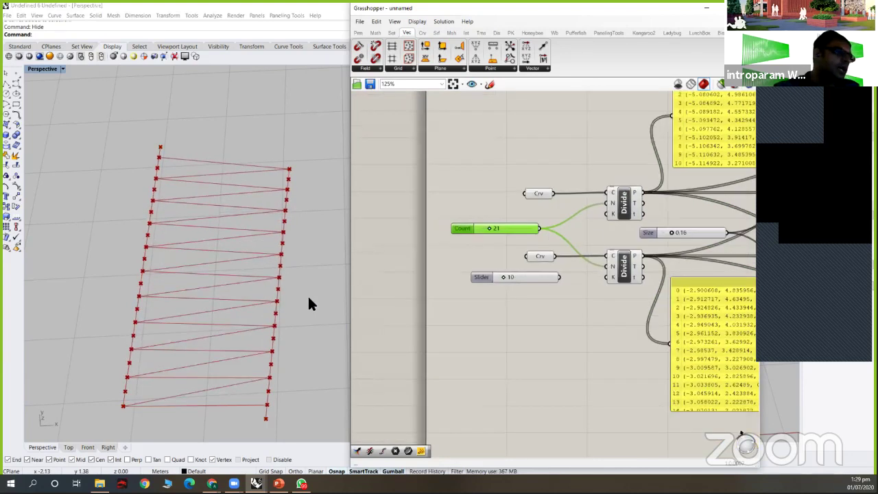
{"action": "scroll", "coordinate": [425, 234], "scroll_direction": "down", "scroll_amount": 2}
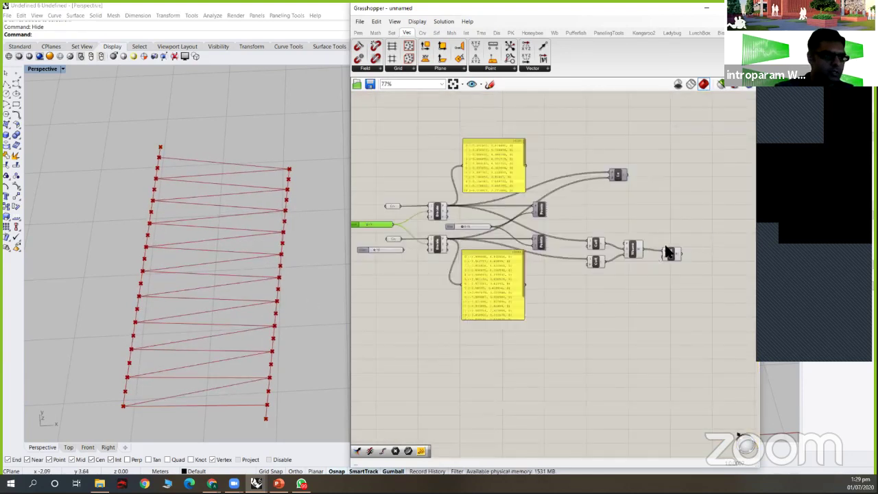
{"action": "scroll", "coordinate": [669, 254], "scroll_direction": "up", "scroll_amount": 2}
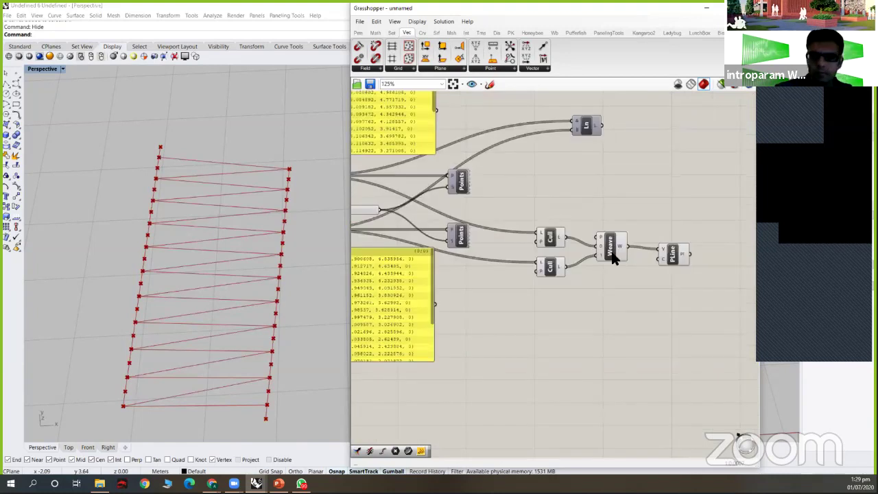
{"action": "left_click", "coordinate": [674, 253]}
{"action": "scroll", "coordinate": [680, 248], "scroll_direction": "up", "scroll_amount": 2}
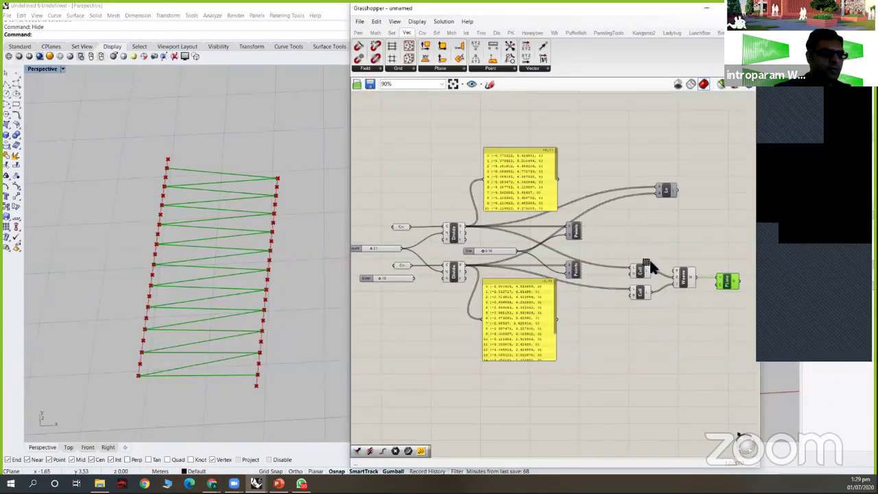
{"action": "left_click_drag", "start_coordinate": [649, 260], "coordinate": [688, 256]}
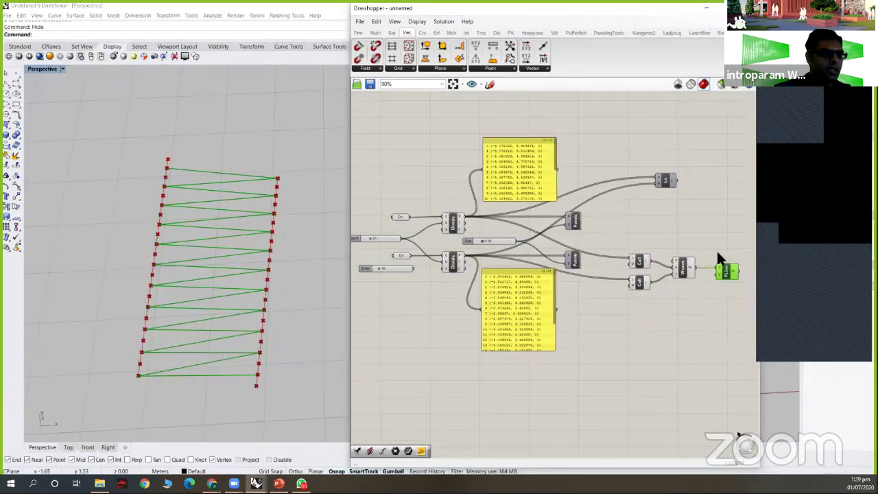
{"action": "left_click", "coordinate": [727, 273]}
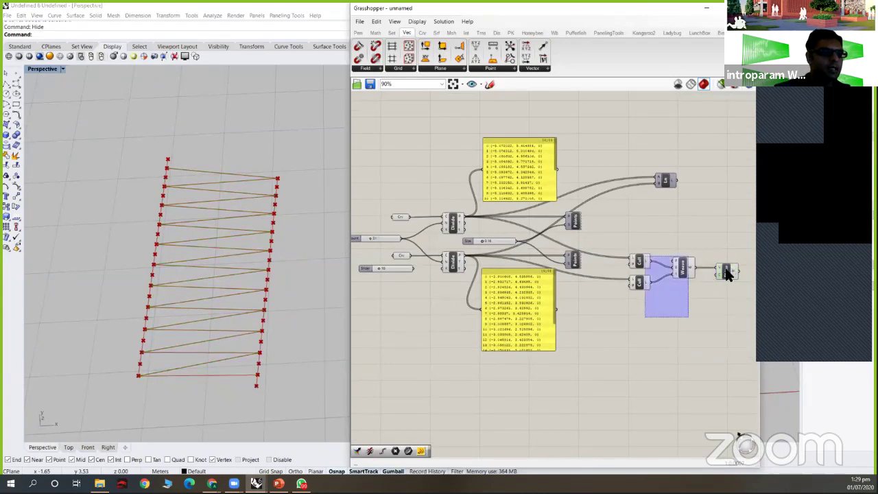
{"action": "left_click_drag", "start_coordinate": [665, 263], "coordinate": [637, 248]}
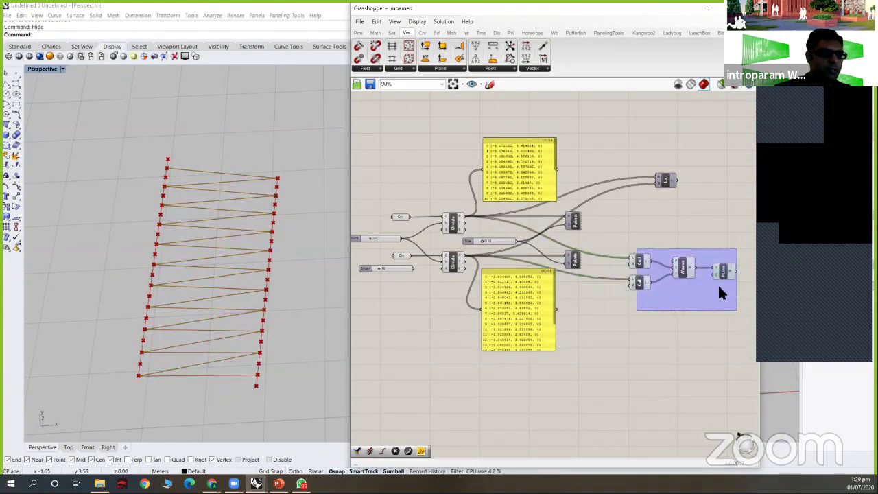
{"action": "left_click", "coordinate": [609, 236]}
Step: Set the shared Count slider to 10 divisions
{"action": "scroll", "coordinate": [585, 155], "scroll_direction": "down", "scroll_amount": 4}
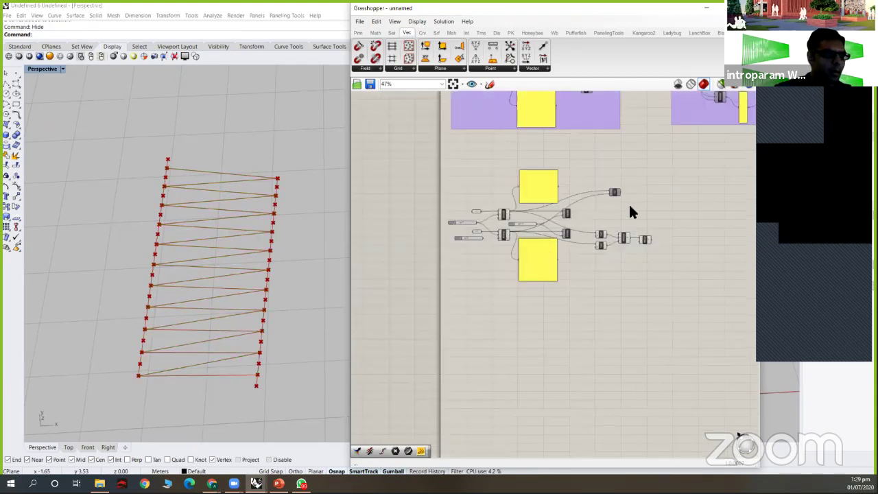
{"action": "scroll", "coordinate": [649, 275], "scroll_direction": "up", "scroll_amount": 2}
{"action": "scroll", "coordinate": [644, 315], "scroll_direction": "up", "scroll_amount": 1}
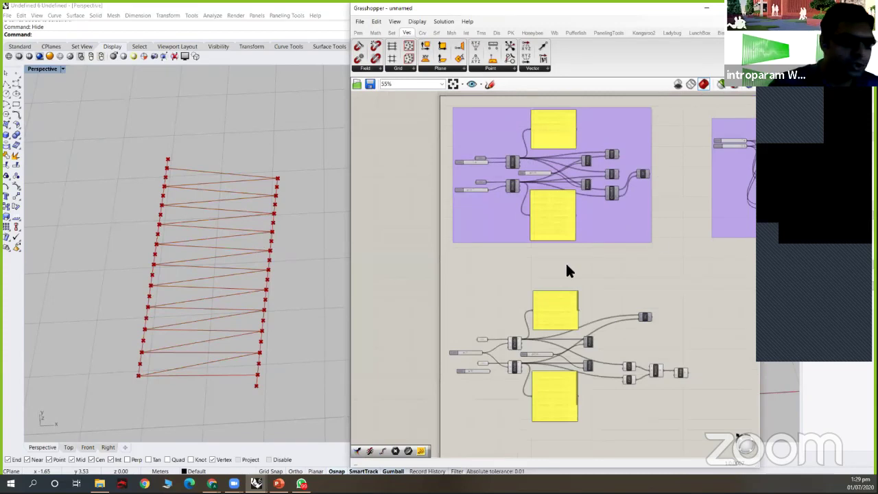
{"action": "scroll", "coordinate": [656, 234], "scroll_direction": "up", "scroll_amount": 5}
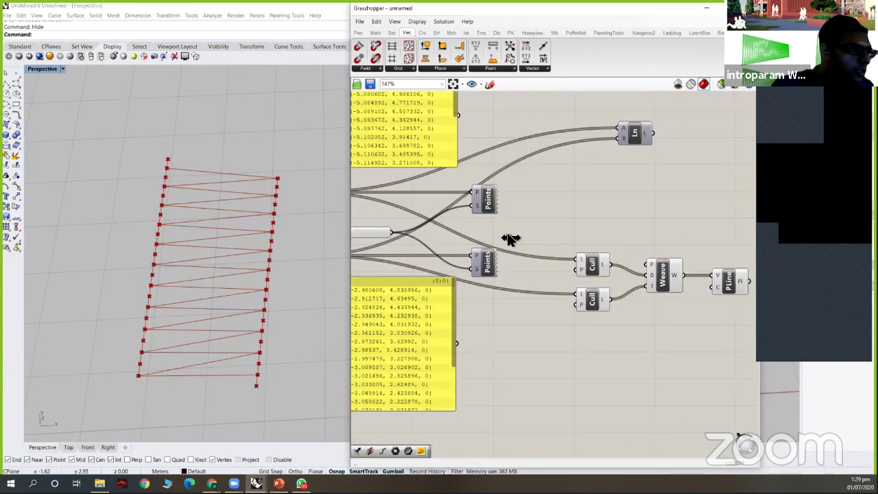
{"action": "scroll", "coordinate": [503, 237], "scroll_direction": "up", "scroll_amount": 4}
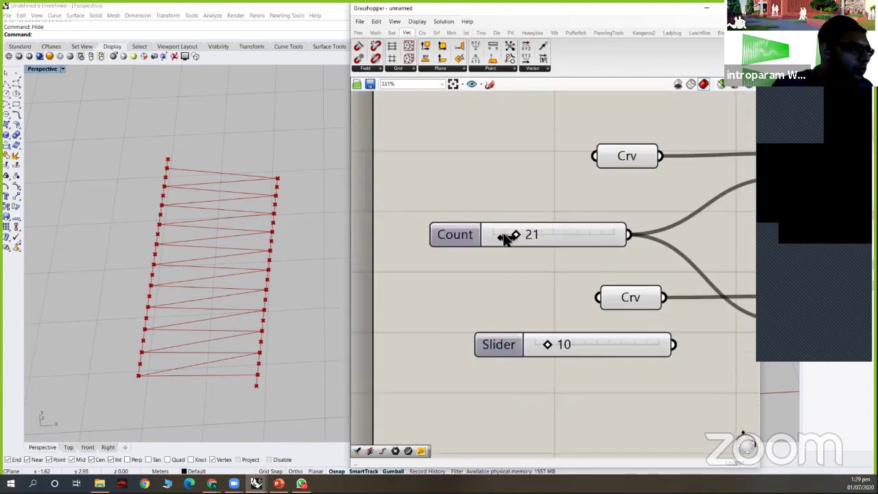
{"action": "left_click_drag", "start_coordinate": [504, 237], "coordinate": [504, 234]}
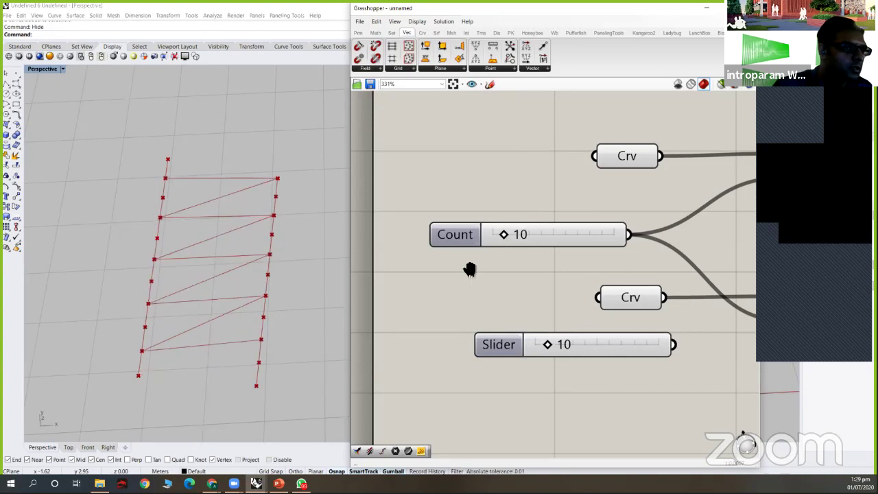
Step: Turn on the preview of both Points components to display the index numbers along the two curves
{"action": "scroll", "coordinate": [549, 247], "scroll_direction": "down", "scroll_amount": 3}
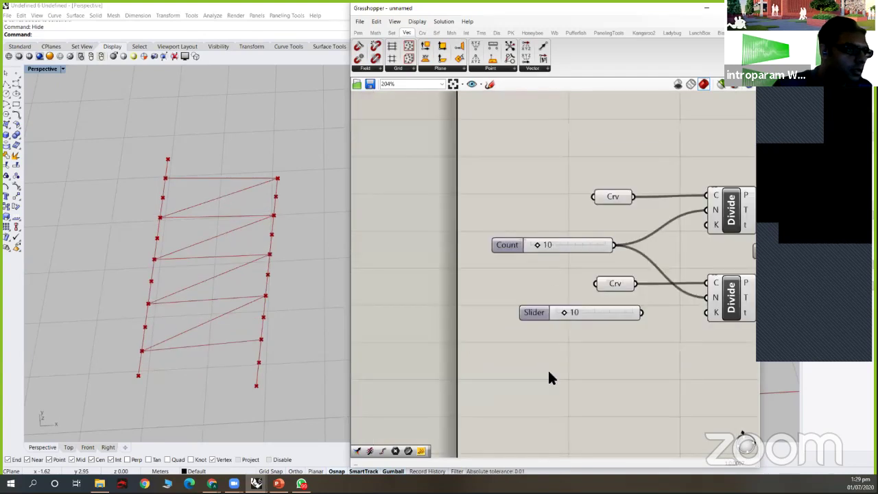
{"action": "scroll", "coordinate": [570, 221], "scroll_direction": "down", "scroll_amount": 2}
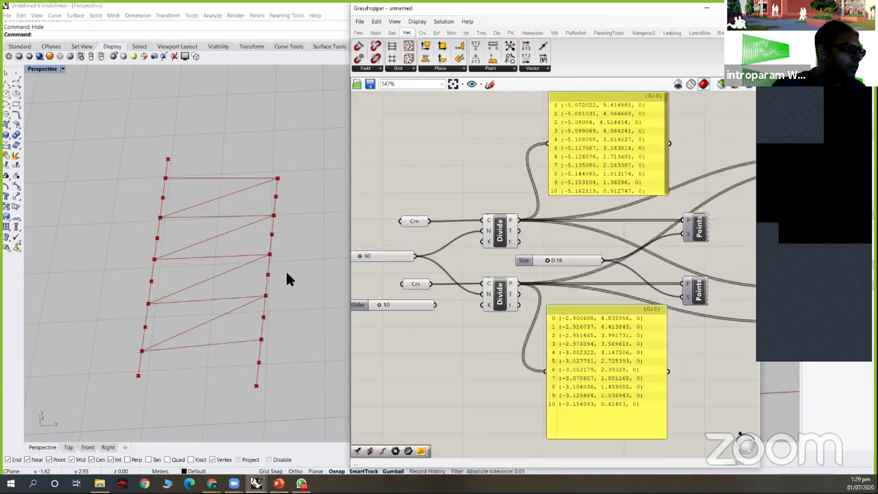
{"action": "key", "text": "space"}
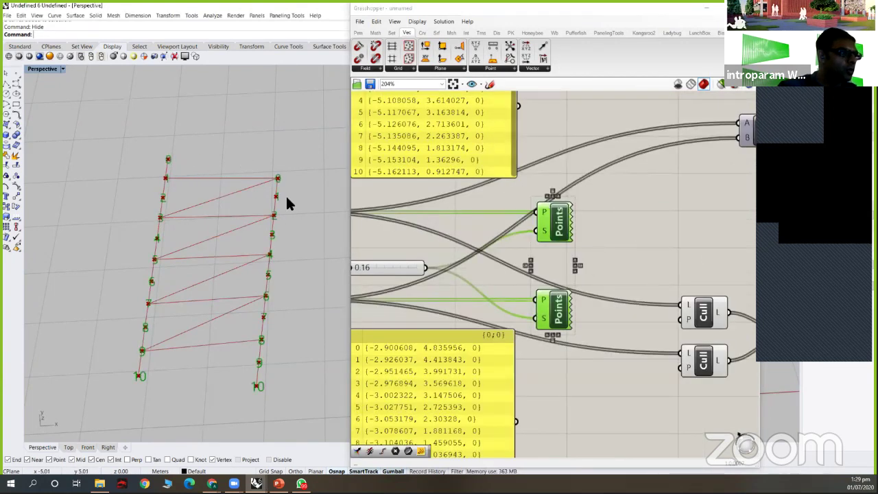
{"action": "left_click", "coordinate": [647, 244]}
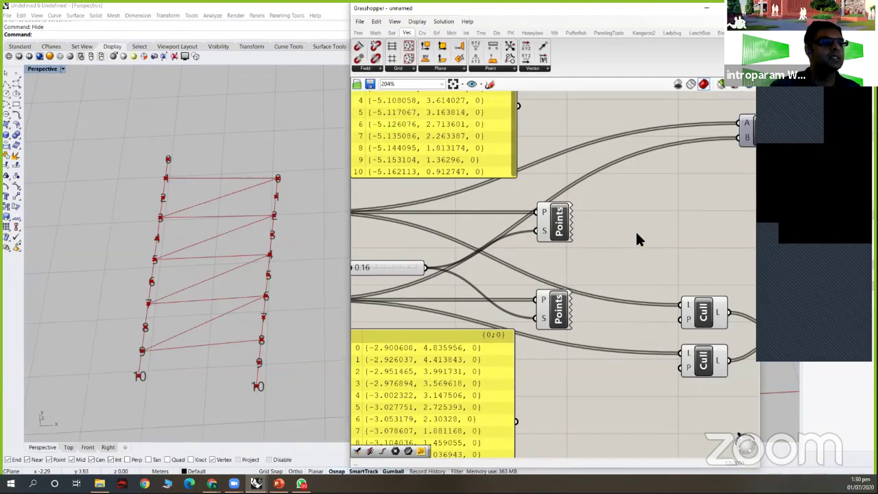
Step: Select the upper Cull component and inspect which division points it keeps on its curve
{"action": "right_click_drag", "start_coordinate": [689, 320], "coordinate": [625, 271]}
{"action": "scroll", "coordinate": [620, 268], "scroll_direction": "up", "scroll_amount": 2}
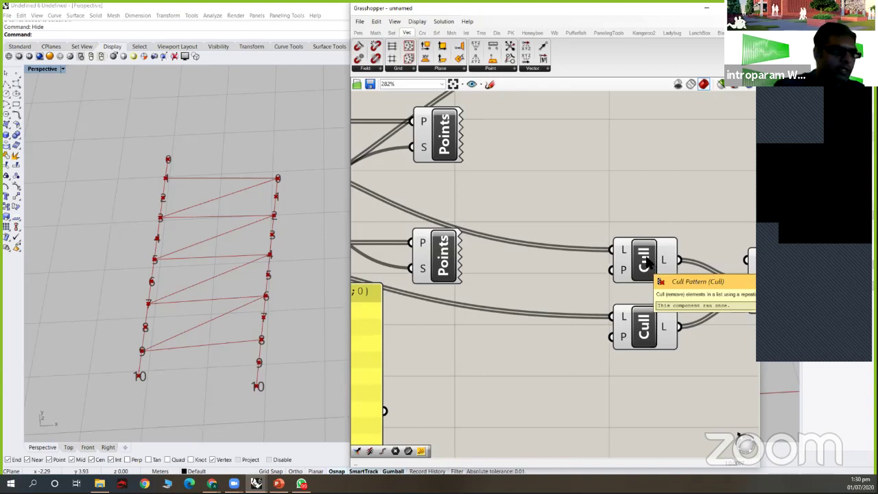
{"action": "scroll", "coordinate": [645, 264], "scroll_direction": "down", "scroll_amount": 3}
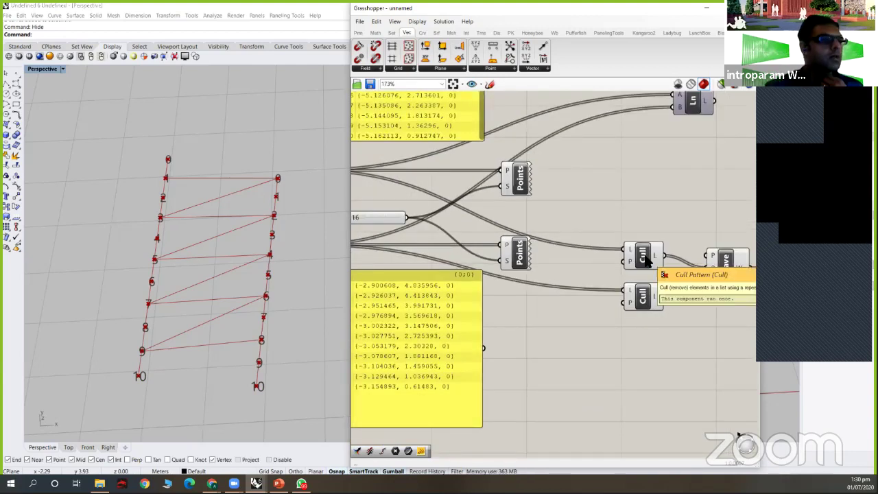
{"action": "left_click_drag", "start_coordinate": [645, 259], "coordinate": [645, 265]}
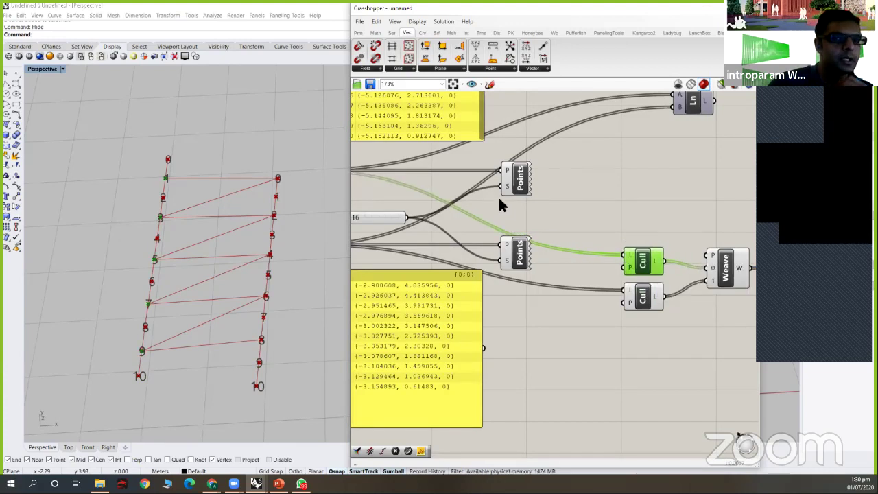
Step: Inspect the culling pattern input of the two Cull components that feed the Weave component
{"action": "scroll", "coordinate": [629, 266], "scroll_direction": "down", "scroll_amount": 2}
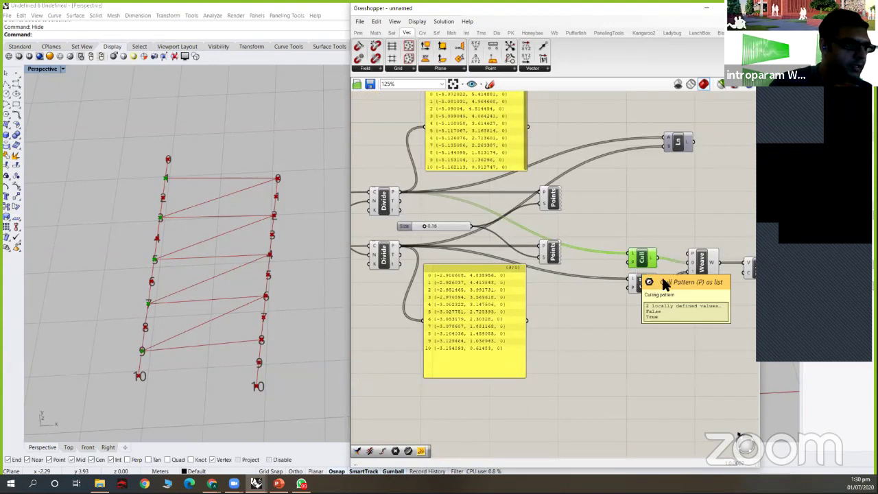
{"action": "scroll", "coordinate": [657, 281], "scroll_direction": "up", "scroll_amount": 1}
{"action": "scroll", "coordinate": [657, 282], "scroll_direction": "up", "scroll_amount": 1}
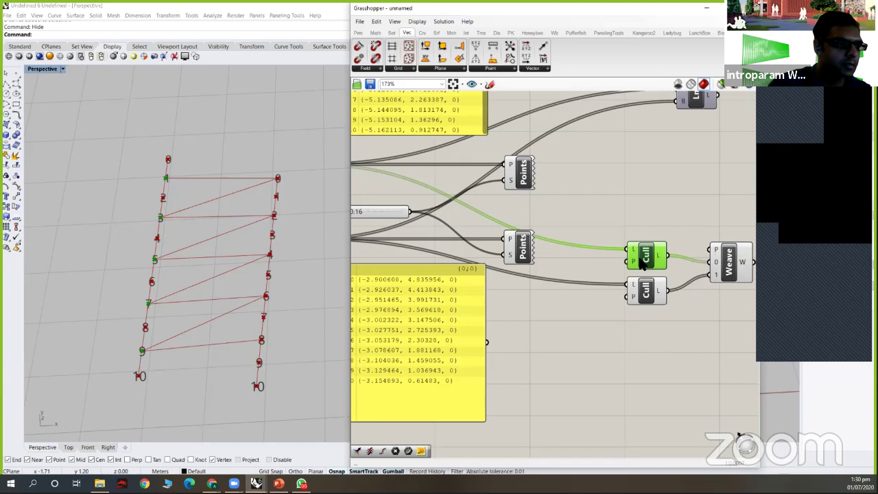
{"action": "scroll", "coordinate": [630, 328], "scroll_direction": "up", "scroll_amount": 5}
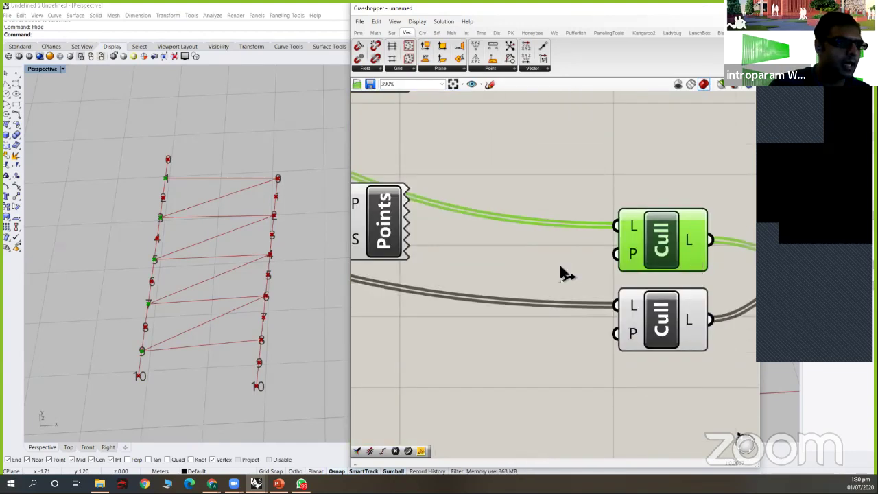
{"action": "scroll", "coordinate": [563, 271], "scroll_direction": "down", "scroll_amount": 3}
{"action": "scroll", "coordinate": [591, 285], "scroll_direction": "down", "scroll_amount": 2}
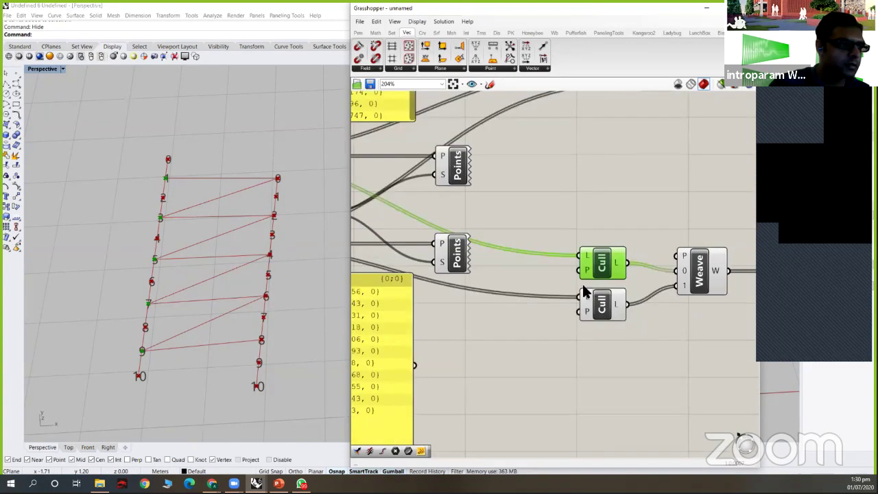
Step: Inspect the Weave component's input streams and woven output, and select the PLine component to highlight its polyline
{"action": "right_click_drag", "start_coordinate": [669, 284], "coordinate": [582, 284]}
{"action": "scroll", "coordinate": [582, 284], "scroll_direction": "up", "scroll_amount": 2}
{"action": "left_click", "coordinate": [582, 307]}
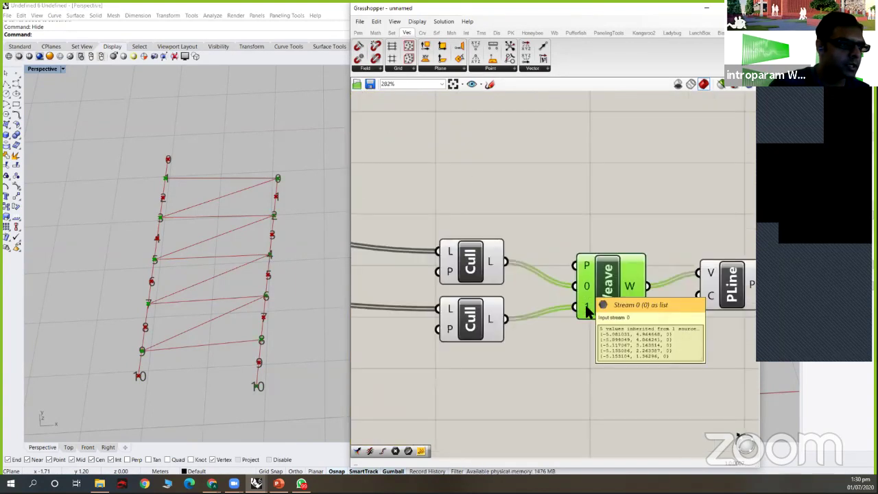
{"action": "mouse_move", "coordinate": [626, 281]}
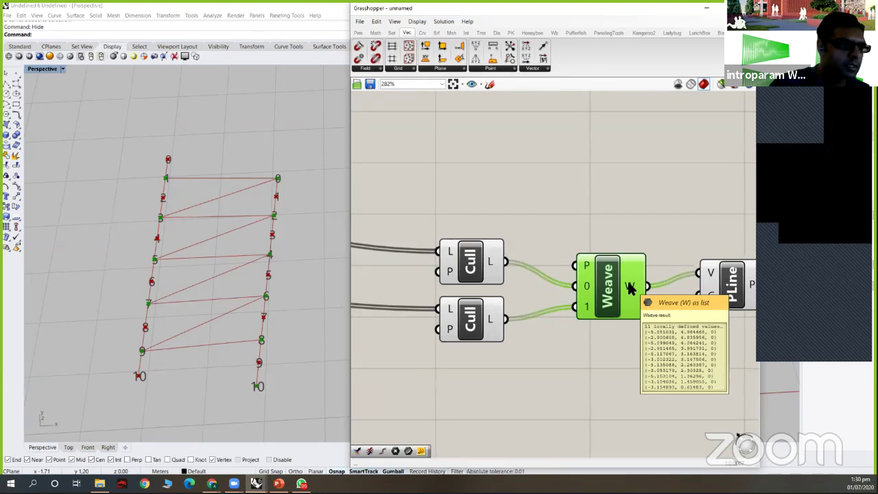
{"action": "left_click_drag", "start_coordinate": [729, 284], "coordinate": [727, 298]}
{"action": "right_click_drag", "start_coordinate": [640, 328], "coordinate": [553, 329]}
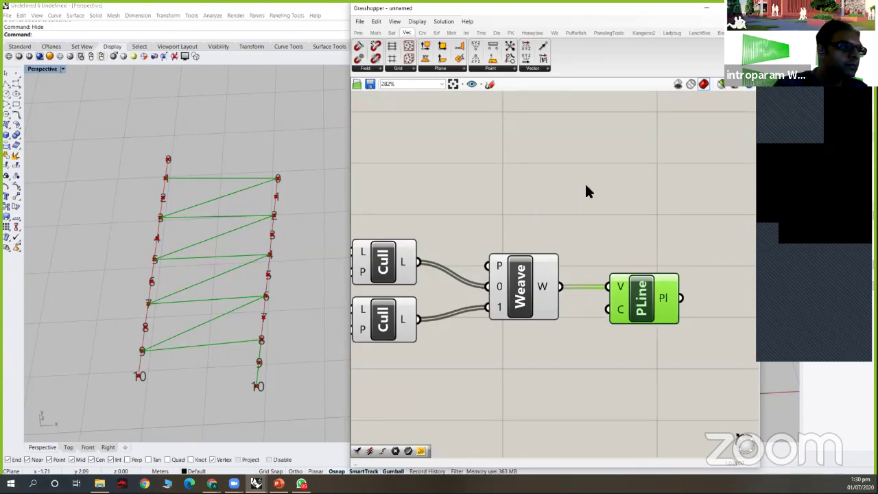
Step: Look over the whole definition from the two Divide components through Cull and Weave to PLine
{"action": "scroll", "coordinate": [591, 187], "scroll_direction": "down", "scroll_amount": 3}
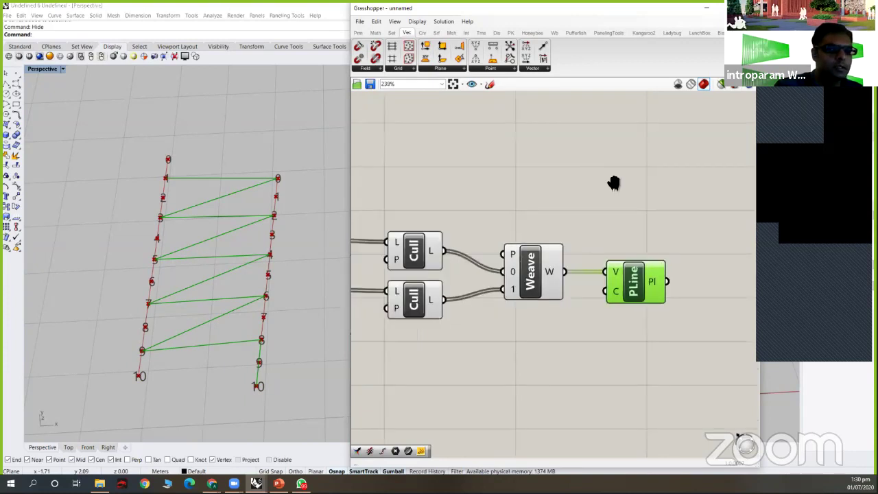
{"action": "scroll", "coordinate": [747, 184], "scroll_direction": "down", "scroll_amount": 2}
{"action": "right_click_drag", "start_coordinate": [748, 182], "coordinate": [753, 181]}
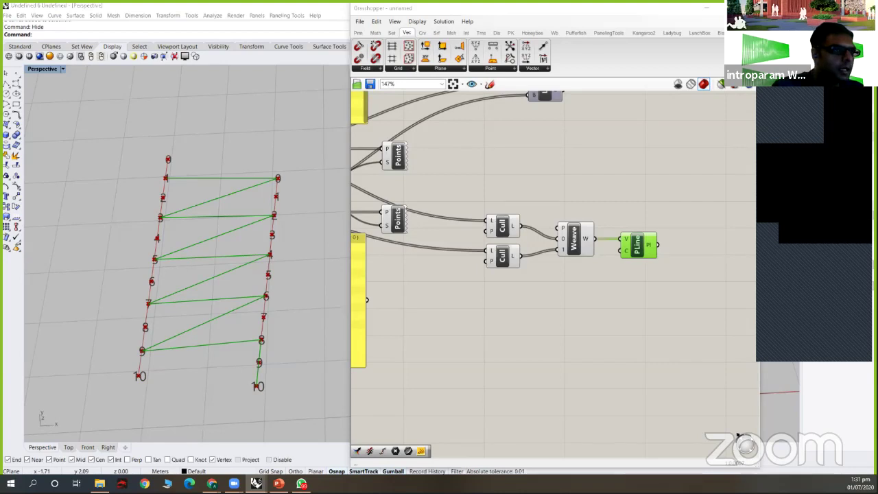
{"action": "right_click_drag", "start_coordinate": [679, 179], "coordinate": [698, 212]}
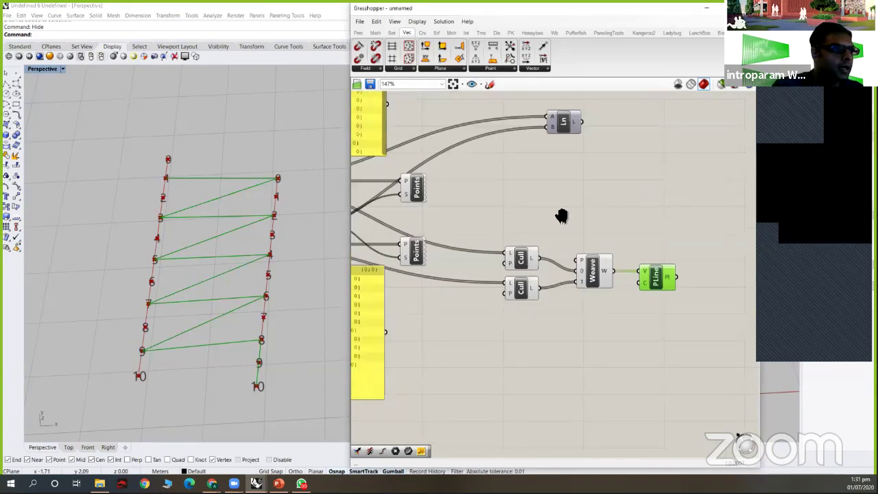
{"action": "scroll", "coordinate": [632, 223], "scroll_direction": "down", "scroll_amount": 2}
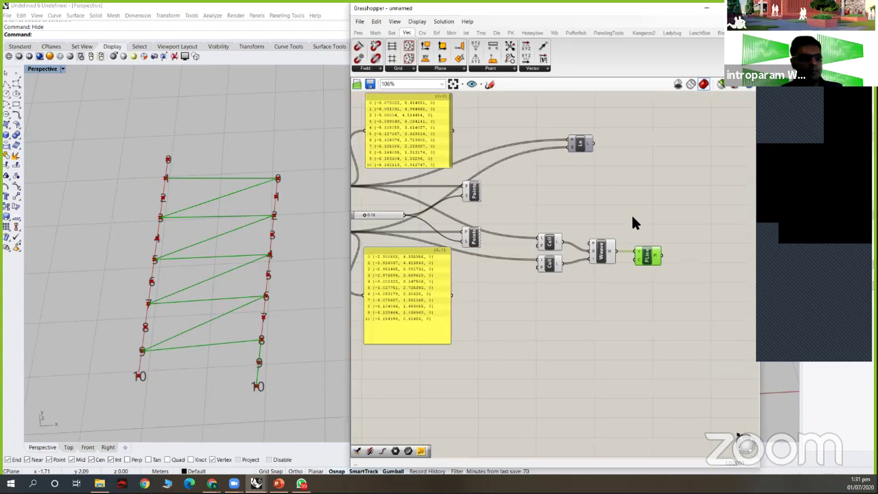
{"action": "right_click_drag", "start_coordinate": [532, 191], "coordinate": [590, 199]}
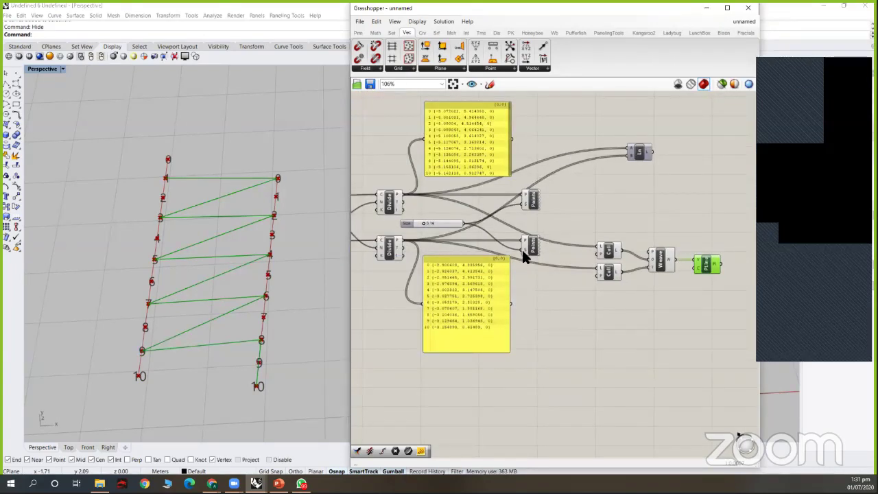
{"action": "right_click_drag", "start_coordinate": [519, 210], "coordinate": [570, 216]}
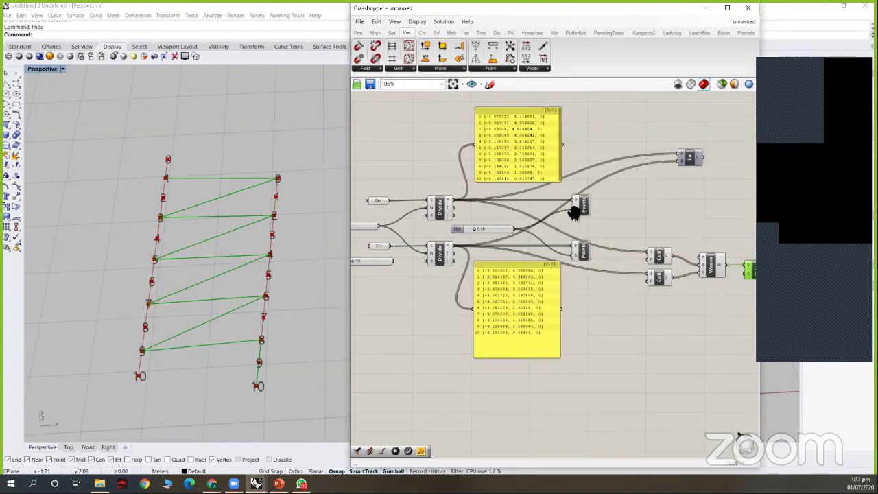
{"action": "right_click_drag", "start_coordinate": [677, 267], "coordinate": [584, 265]}
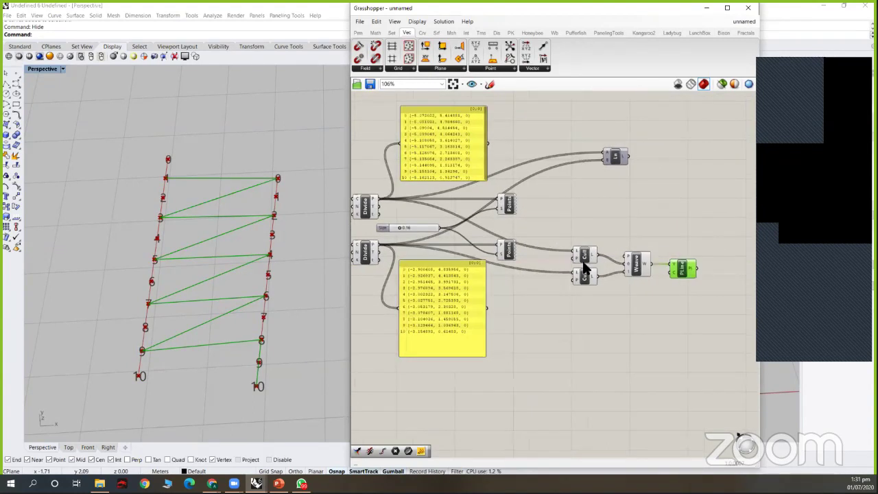
Step: Select the Weave component and inspect its pattern input of stream indices
{"action": "scroll", "coordinate": [593, 268], "scroll_direction": "up", "scroll_amount": 4}
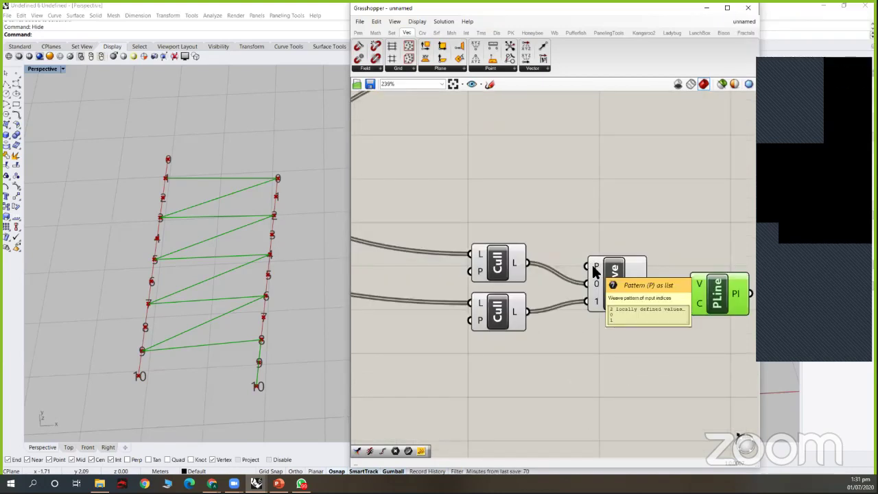
{"action": "left_click", "coordinate": [617, 282]}
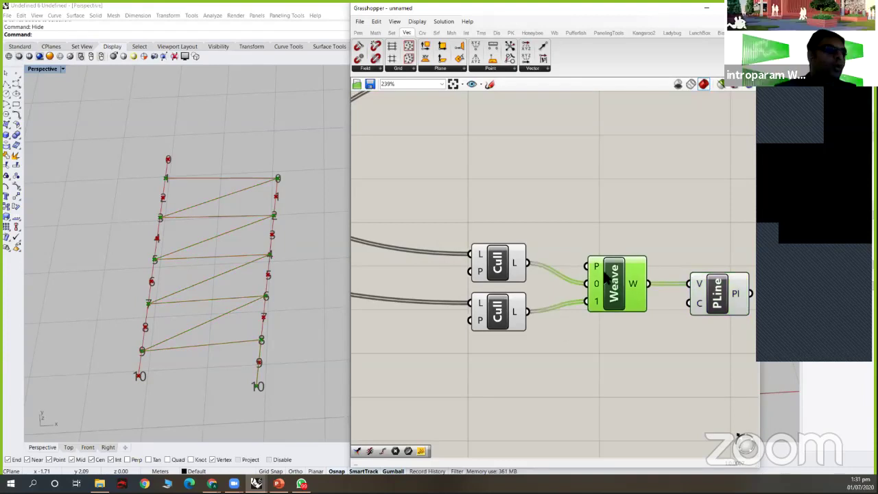
{"action": "mouse_move", "coordinate": [596, 267]}
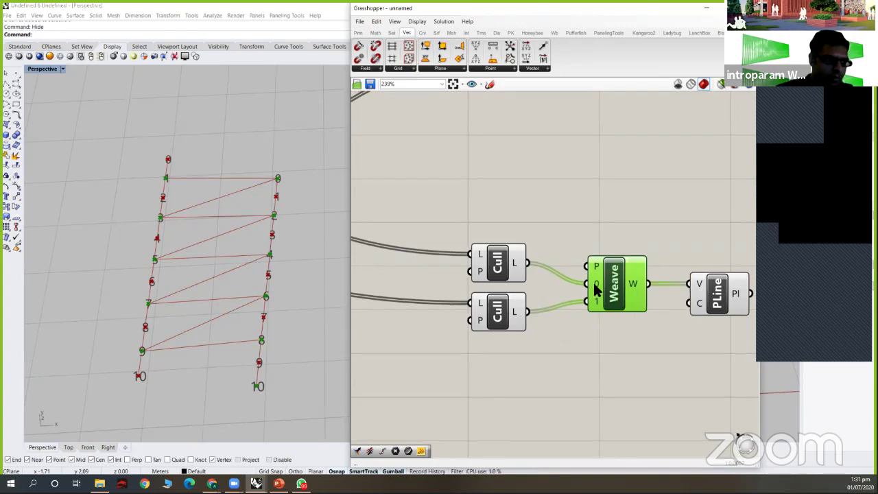
{"action": "left_click_drag", "start_coordinate": [616, 277], "coordinate": [623, 277]}
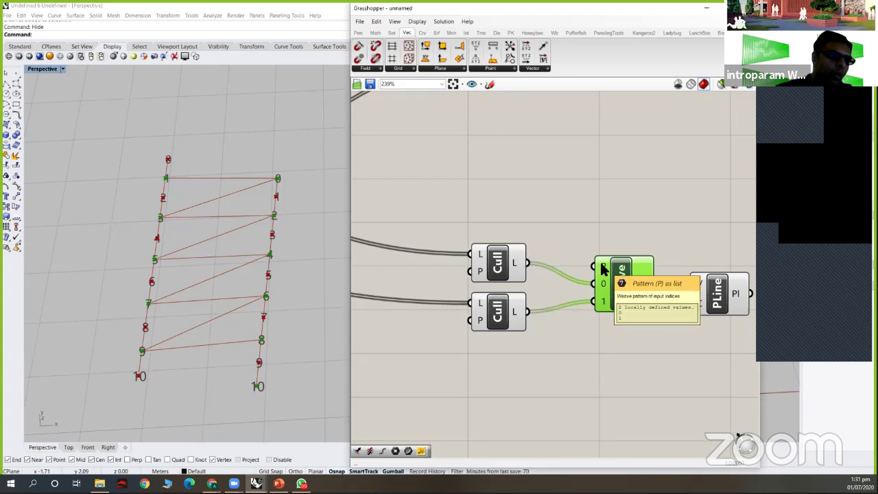
Step: Try a Weave pattern in which both integers are 1
{"action": "right_click", "coordinate": [603, 269]}
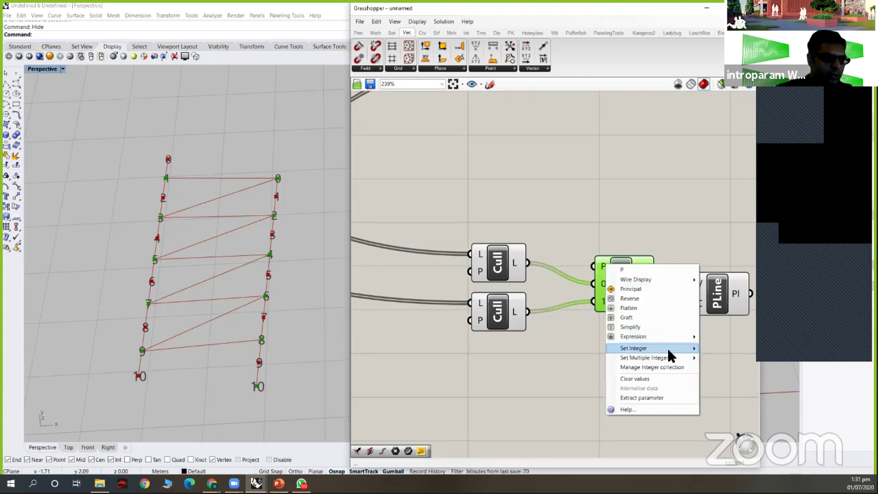
{"action": "mouse_move", "coordinate": [684, 358]}
{"action": "left_click", "coordinate": [714, 321]}
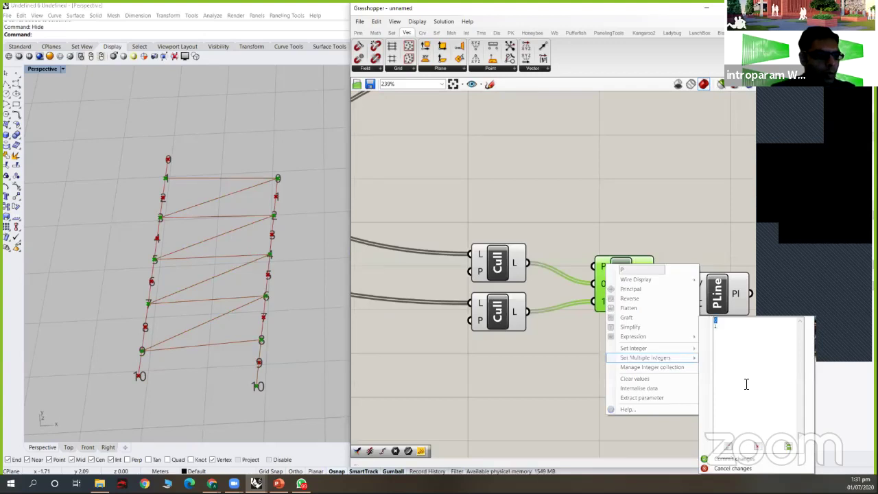
{"action": "type", "text": "0"}
{"action": "key", "text": "Return"}
{"action": "type", "text": "1"}
{"action": "left_click", "coordinate": [720, 458]}
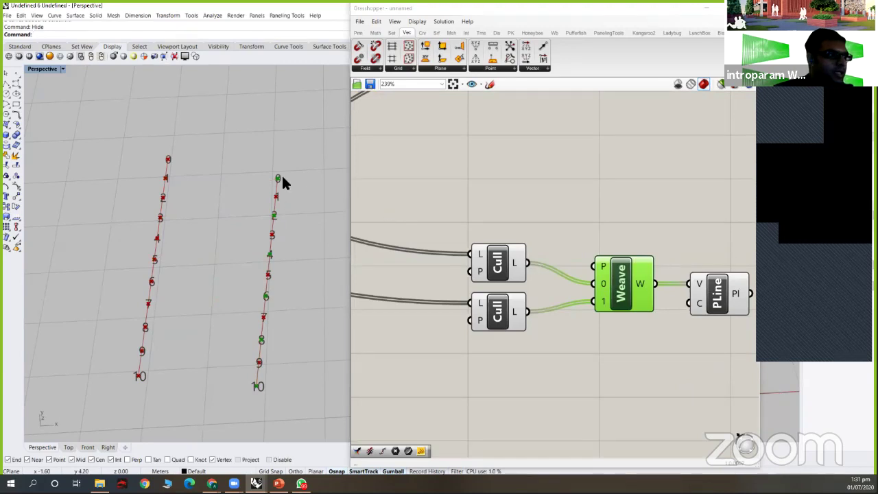
Step: Restore the first integer of the Weave component's pattern to 0 and deselect the component
{"action": "right_click", "coordinate": [606, 268]}
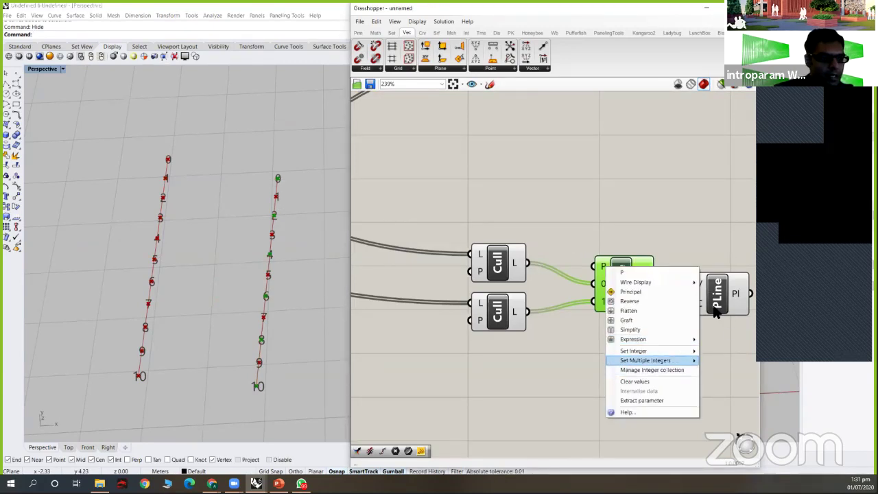
{"action": "mouse_move", "coordinate": [693, 360]}
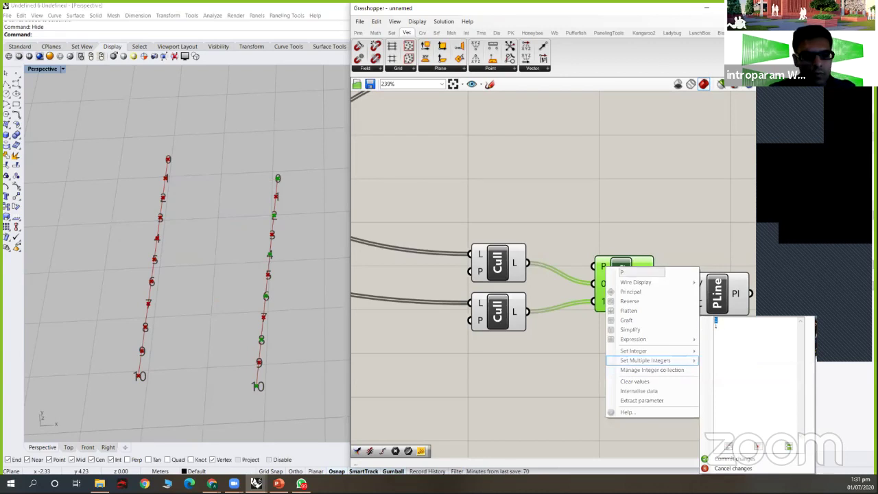
{"action": "type", "text": "0"}
{"action": "left_click", "coordinate": [636, 302]}
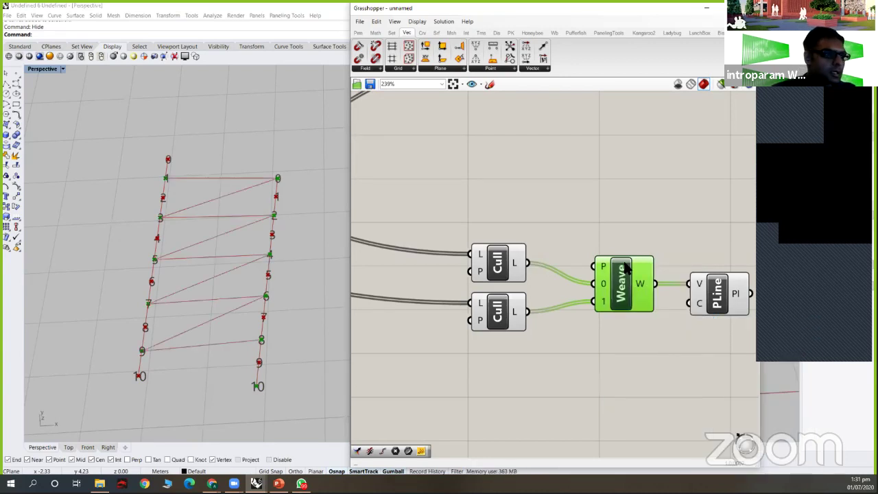
{"action": "left_click", "coordinate": [632, 315]}
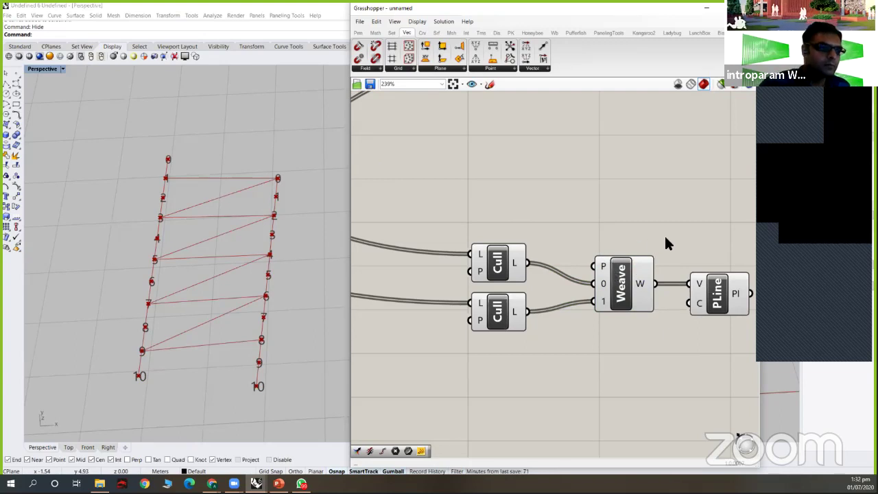
Step: Switch to the Digital Futures Workshop mind map in the browser and review the Day 1 schedule, then return to Grasshopper
{"action": "scroll", "coordinate": [686, 217], "scroll_direction": "down", "scroll_amount": 2}
{"action": "scroll", "coordinate": [663, 218], "scroll_direction": "down", "scroll_amount": 4}
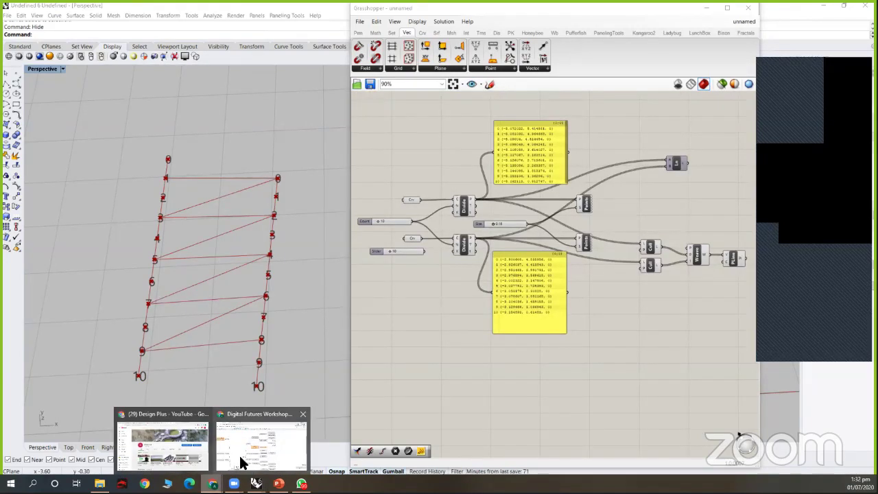
{"action": "key", "text": "alt+Tab"}
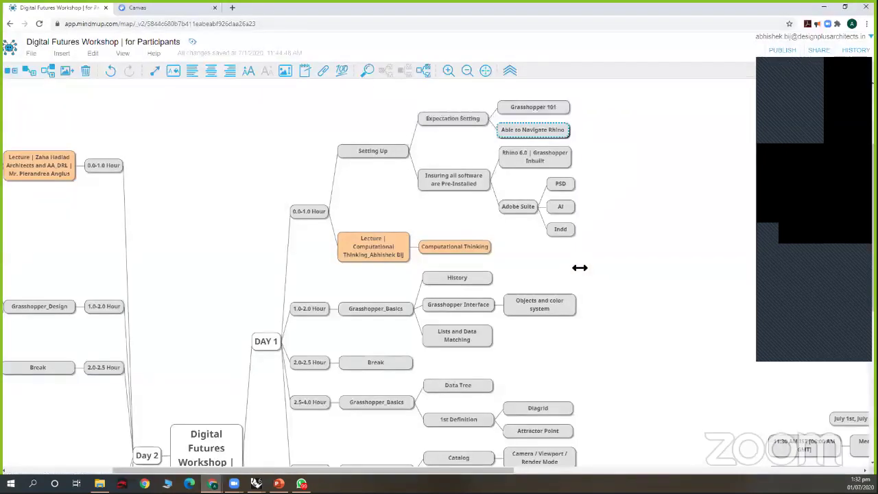
{"action": "scroll", "coordinate": [614, 261], "scroll_direction": "down", "scroll_amount": 4}
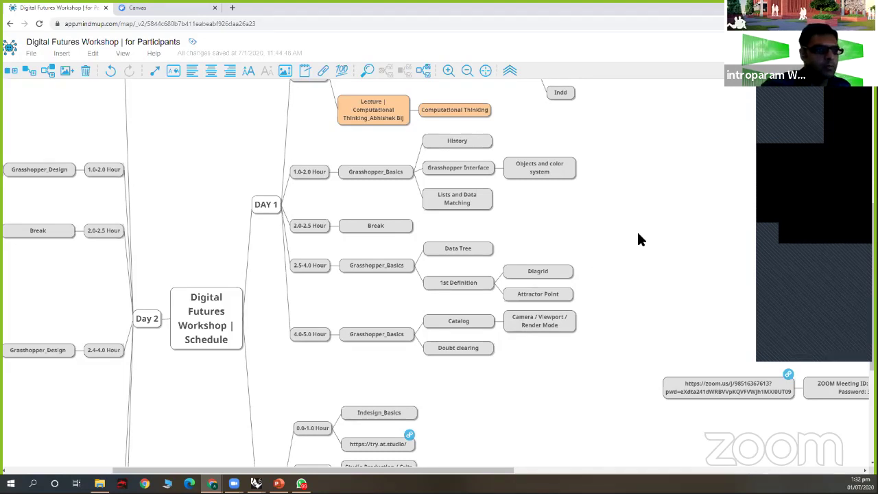
{"action": "key", "text": "alt+Tab"}
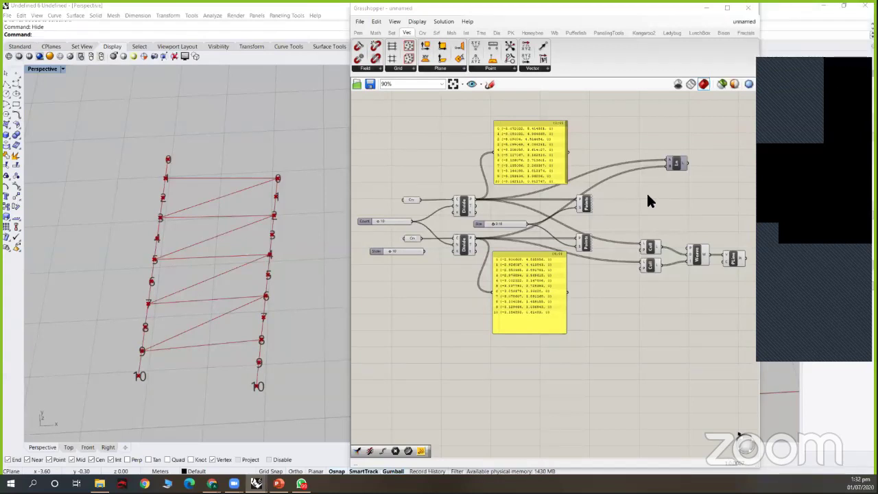
Step: Search the component library for "cull", examine the Cull Pattern entry, and close the search without placing a component
{"action": "scroll", "coordinate": [607, 219], "scroll_direction": "up", "scroll_amount": 3}
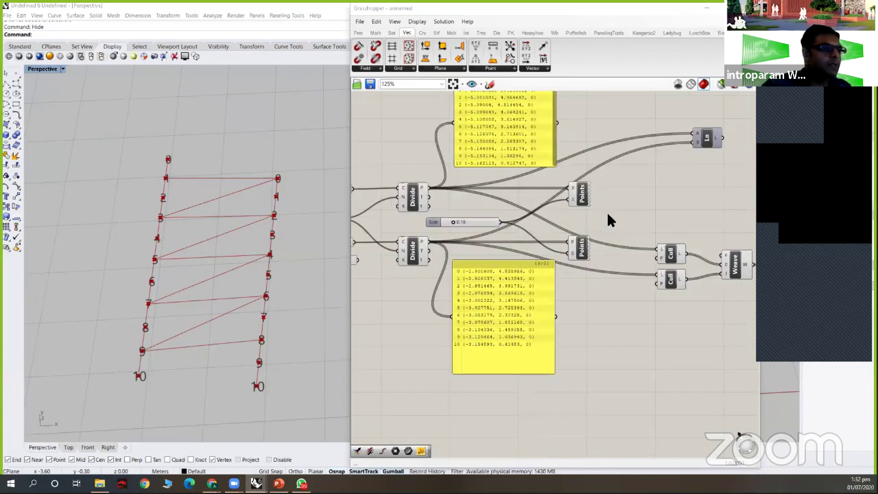
{"action": "scroll", "coordinate": [611, 217], "scroll_direction": "up", "scroll_amount": 2}
{"action": "double_click", "coordinate": [611, 214]}
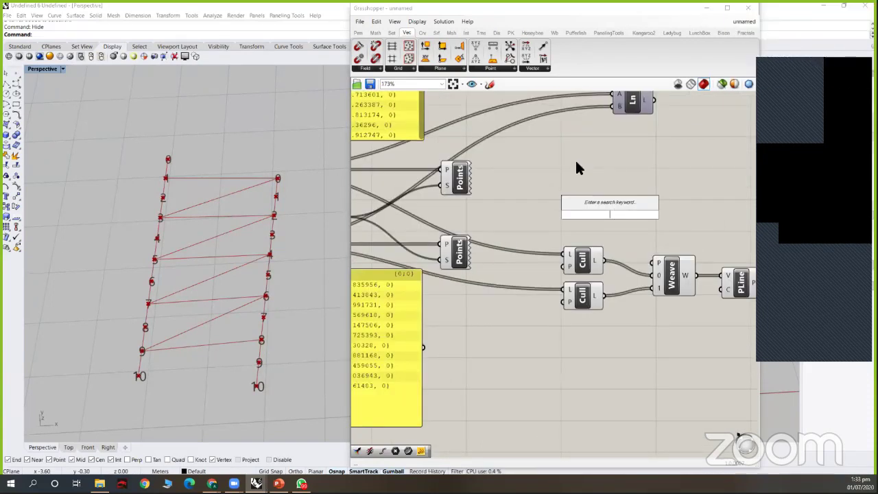
{"action": "type", "text": "cul"}
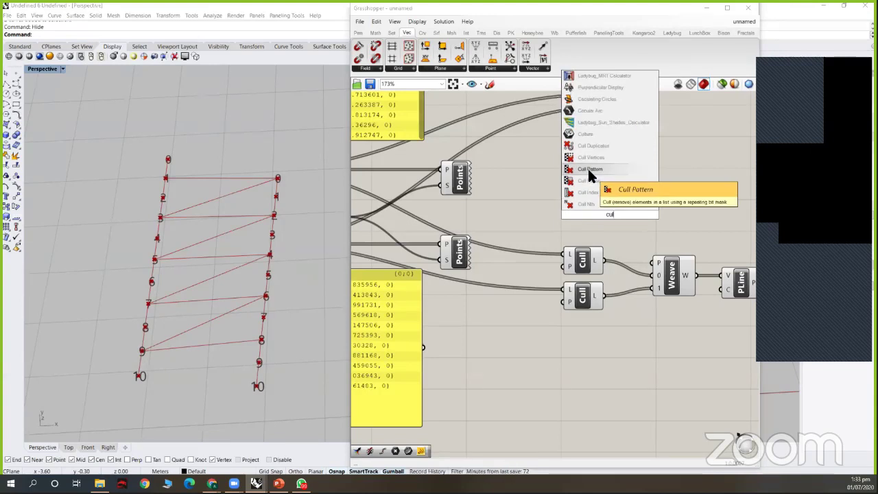
{"action": "double_click", "coordinate": [536, 200]}
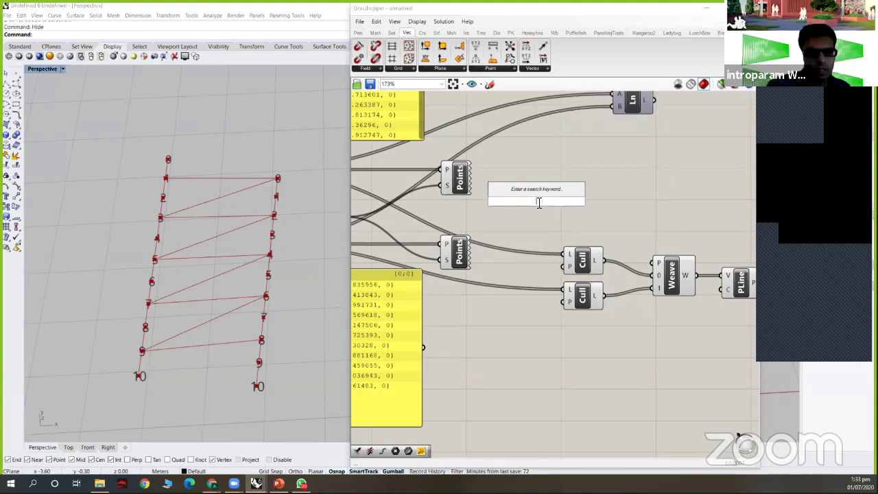
{"action": "type", "text": "cull"}
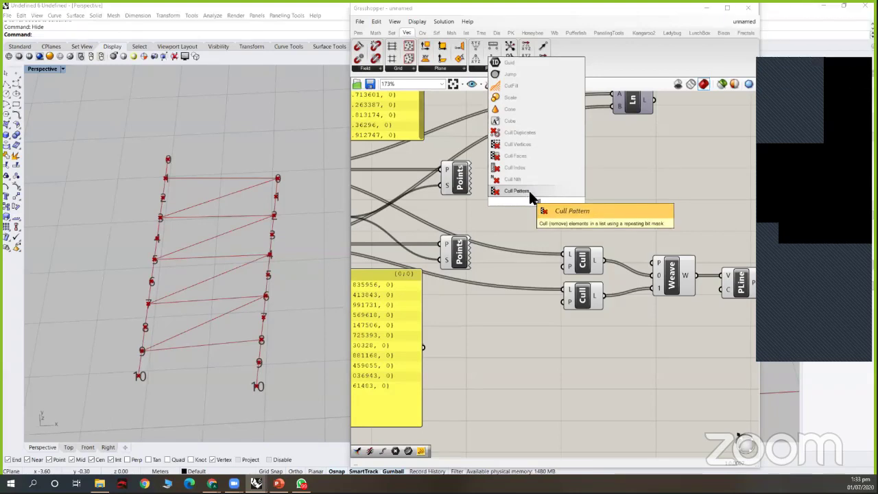
{"action": "left_click", "coordinate": [619, 200]}
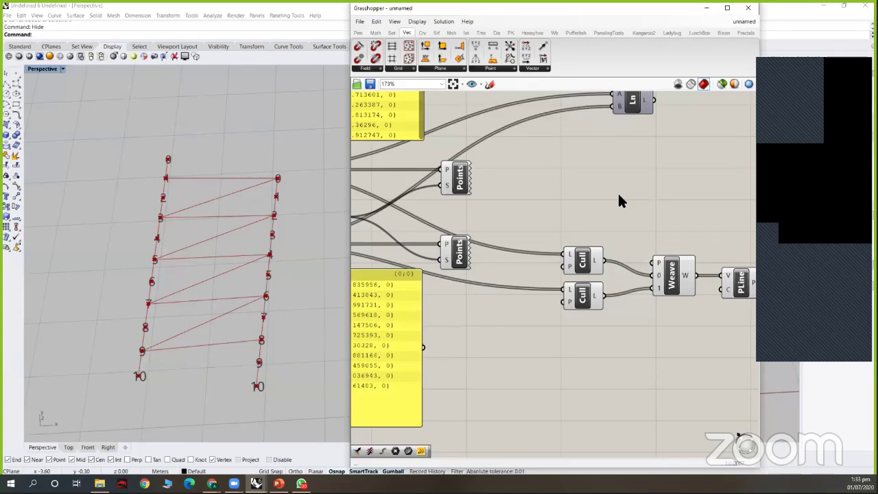
{"action": "scroll", "coordinate": [554, 201], "scroll_direction": "down", "scroll_amount": 1}
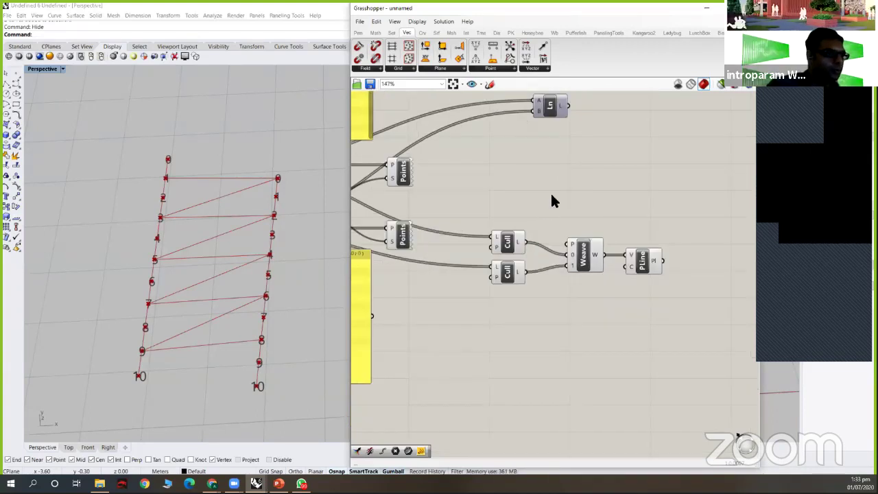
{"action": "right_click_drag", "start_coordinate": [582, 181], "coordinate": [637, 151]}
{"action": "right_click_drag", "start_coordinate": [569, 258], "coordinate": [574, 262]}
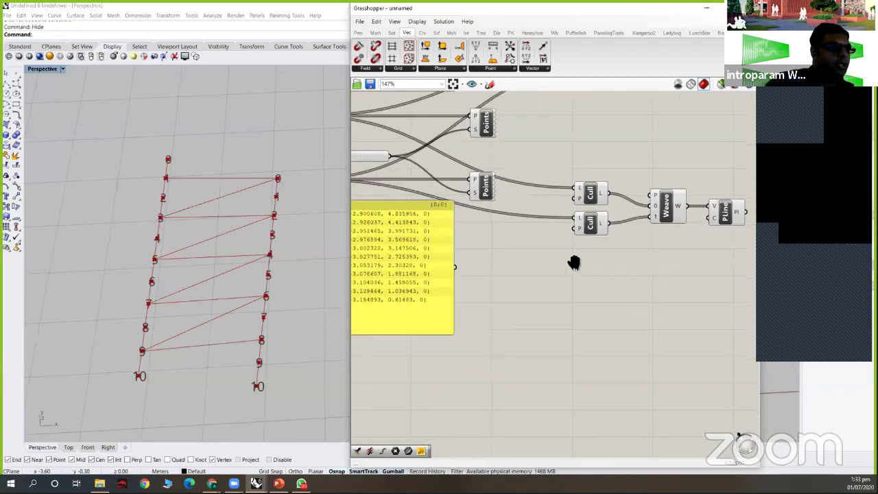
{"action": "scroll", "coordinate": [569, 281], "scroll_direction": "up", "scroll_amount": 2}
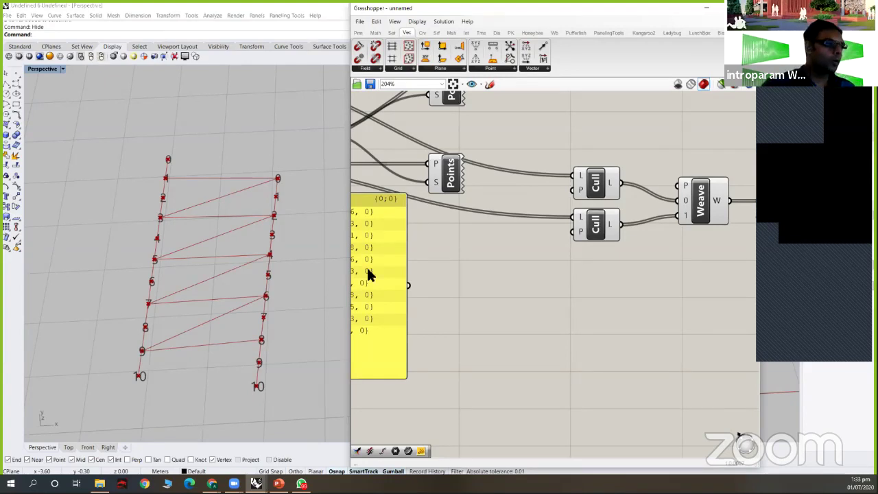
Step: Clear the stored curve values from both Crv parameters that feed the Divide components
{"action": "scroll", "coordinate": [271, 247], "scroll_direction": "down", "scroll_amount": 5}
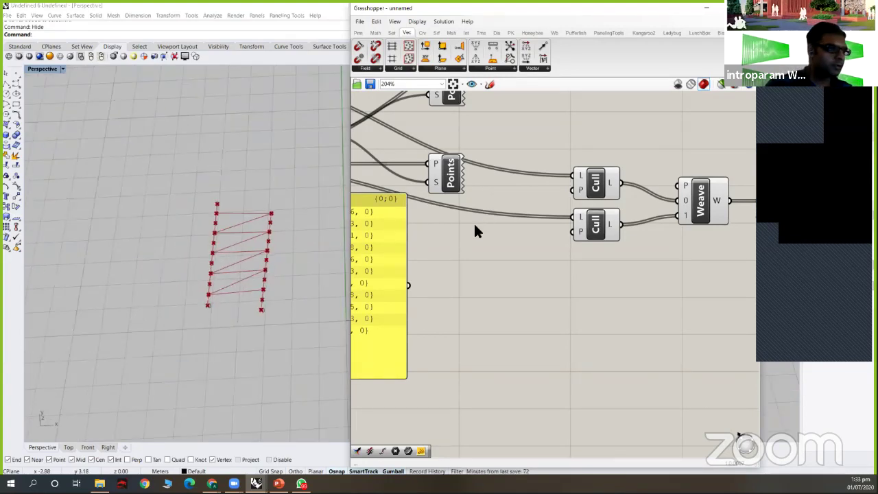
{"action": "scroll", "coordinate": [484, 183], "scroll_direction": "down", "scroll_amount": 3}
{"action": "scroll", "coordinate": [485, 193], "scroll_direction": "down", "scroll_amount": 1}
{"action": "right_click_drag", "start_coordinate": [511, 190], "coordinate": [755, 225]}
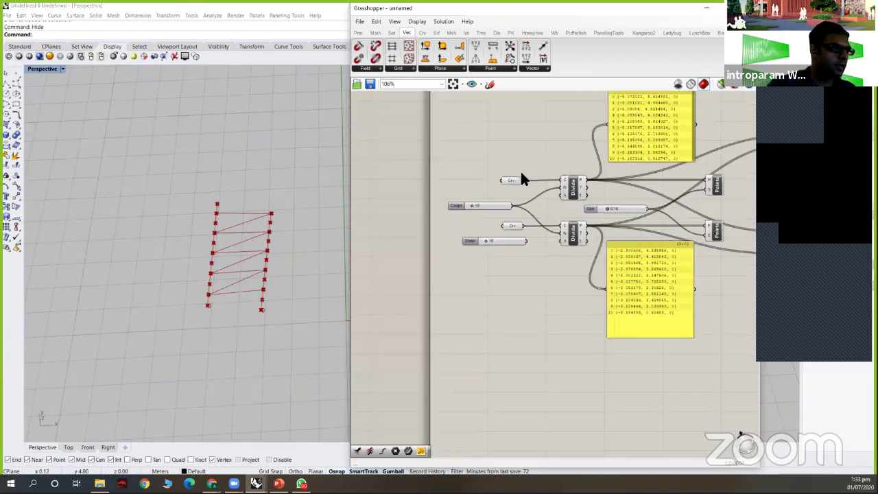
{"action": "scroll", "coordinate": [517, 171], "scroll_direction": "up", "scroll_amount": 4}
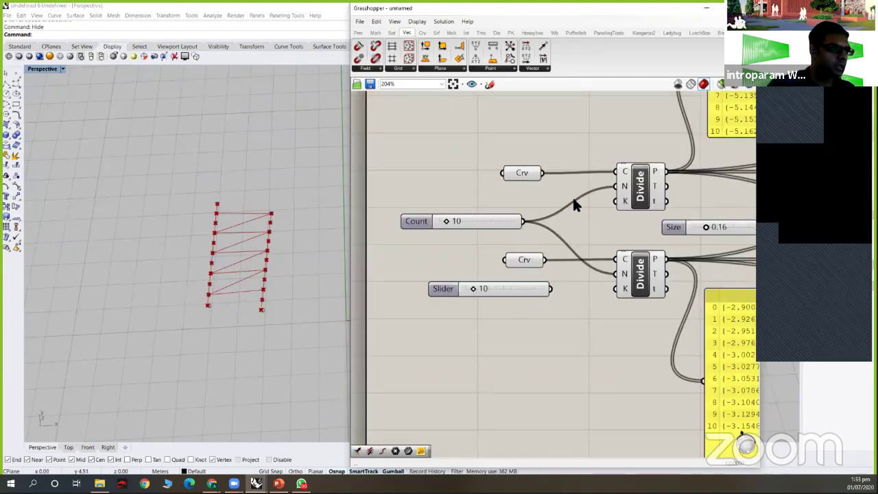
{"action": "left_click", "coordinate": [519, 172]}
{"action": "right_click", "coordinate": [522, 172]}
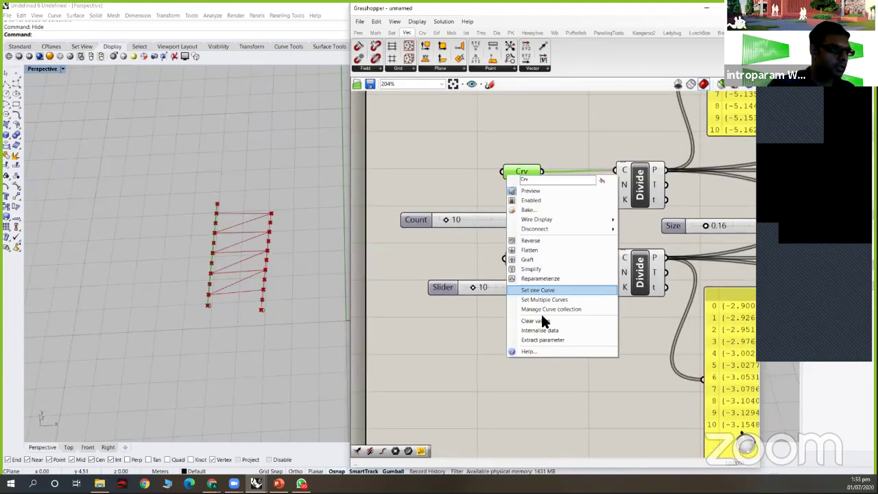
{"action": "left_click", "coordinate": [536, 321]}
{"action": "right_click", "coordinate": [523, 258]}
{"action": "left_click", "coordinate": [542, 401]}
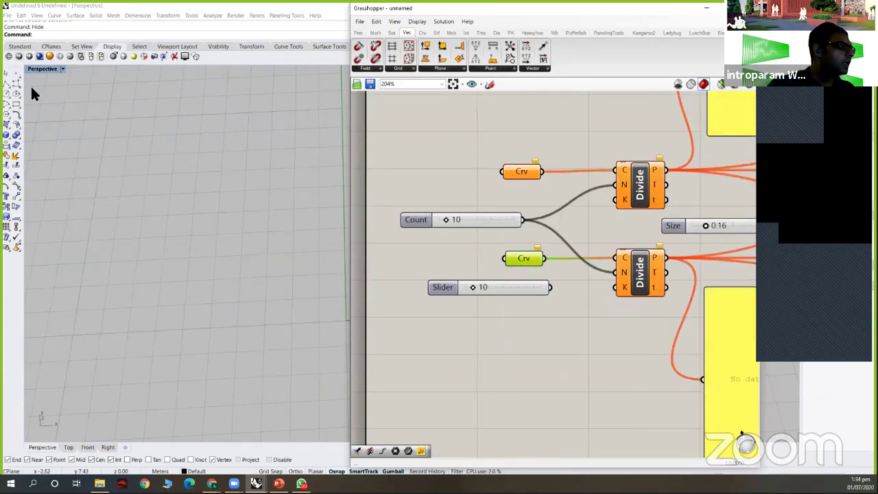
Step: Draw two parallel lines 6 m long and 3 m apart in the Perspective viewport, using grid snap
{"action": "right_click_drag", "start_coordinate": [186, 146], "coordinate": [323, 410]}
{"action": "type", "text": "line"}
{"action": "key", "text": "Return"}
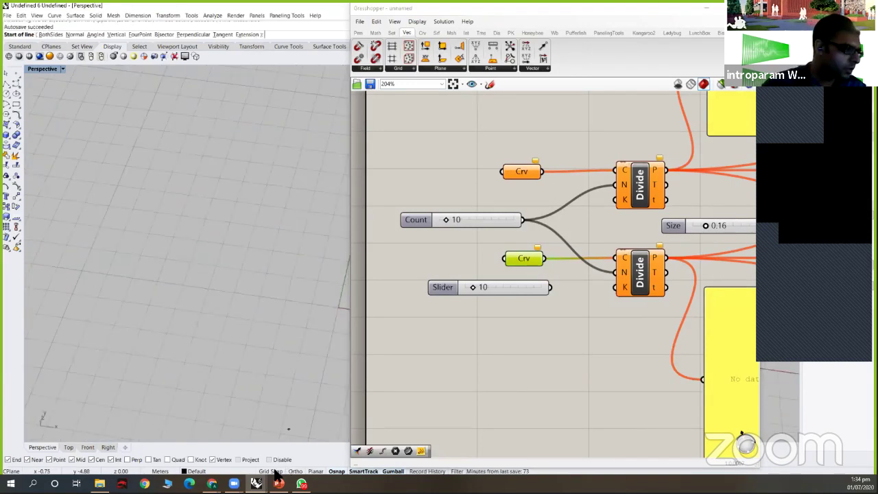
{"action": "left_click", "coordinate": [195, 177]}
{"action": "left_click", "coordinate": [150, 305]}
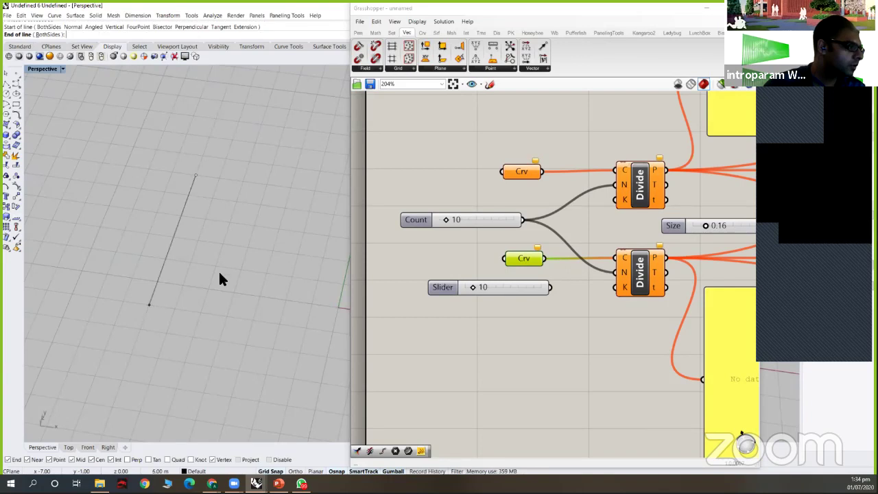
{"action": "key", "text": "Return"}
{"action": "left_click", "coordinate": [266, 185]}
{"action": "left_click", "coordinate": [228, 316]}
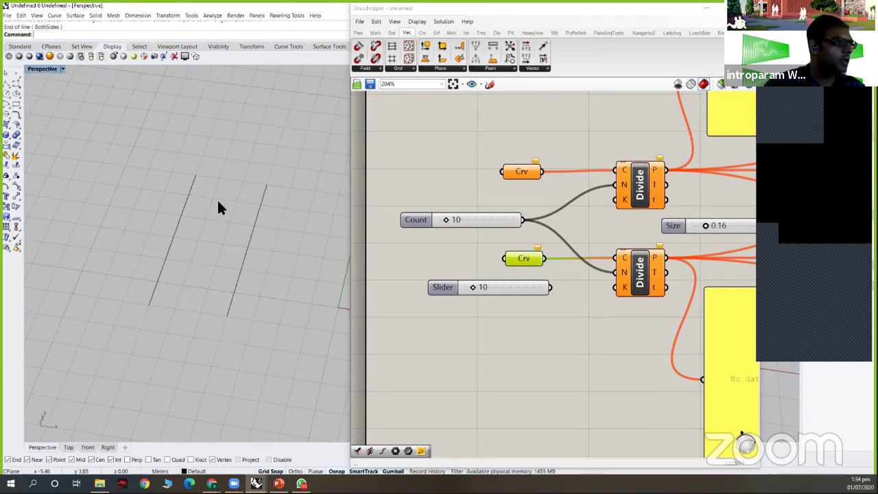
Step: Reference the left line in the upper Crv parameter and the right line in the lower Crv parameter
{"action": "mouse_move", "coordinate": [251, 268]}
{"action": "right_mouse_down"}
{"action": "mouse_move", "coordinate": [251, 226]}
{"action": "mouse_move", "coordinate": [250, 237]}
{"action": "right_mouse_up"}
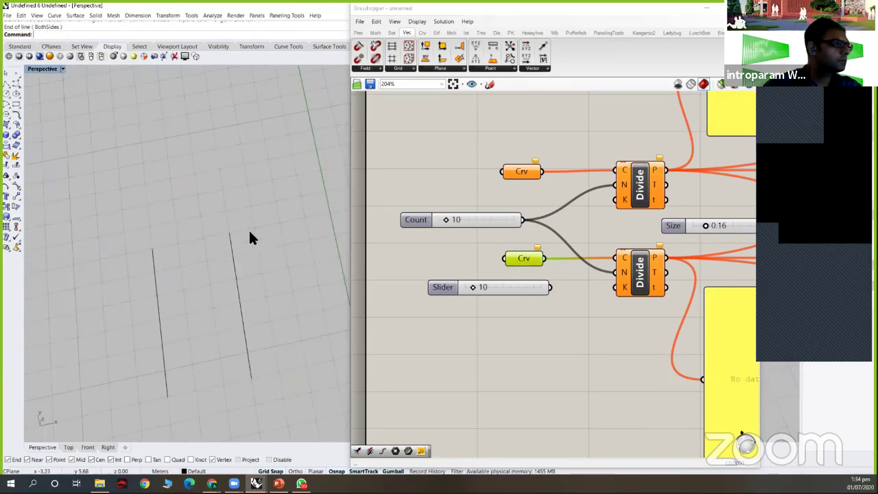
{"action": "right_click_drag", "start_coordinate": [245, 176], "coordinate": [291, 298]}
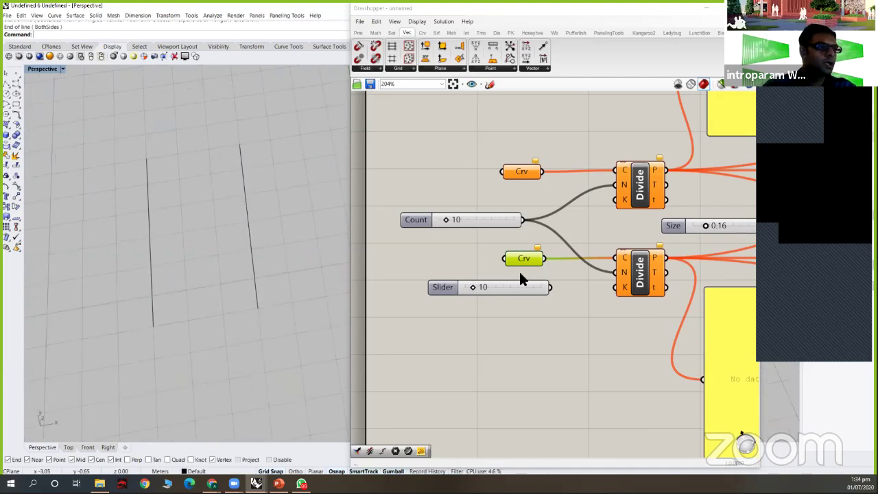
{"action": "left_click", "coordinate": [517, 171]}
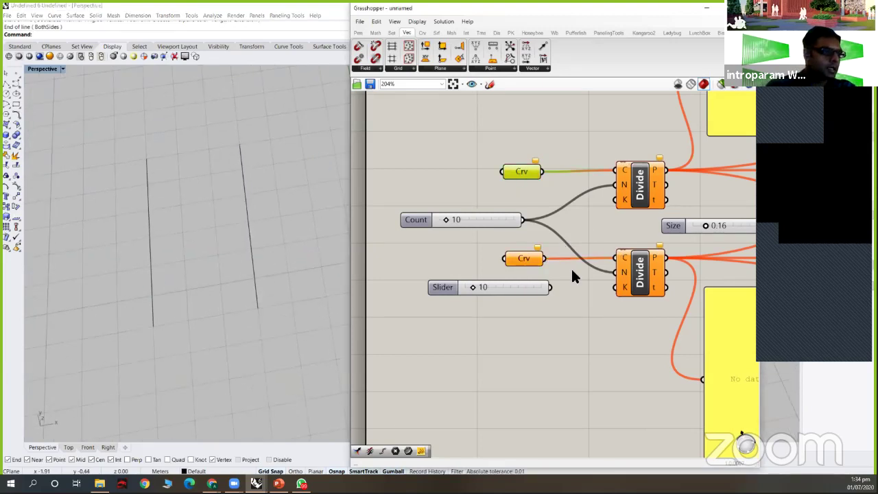
{"action": "right_click", "coordinate": [514, 168]}
{"action": "left_click", "coordinate": [510, 177]}
{"action": "right_click", "coordinate": [532, 170]}
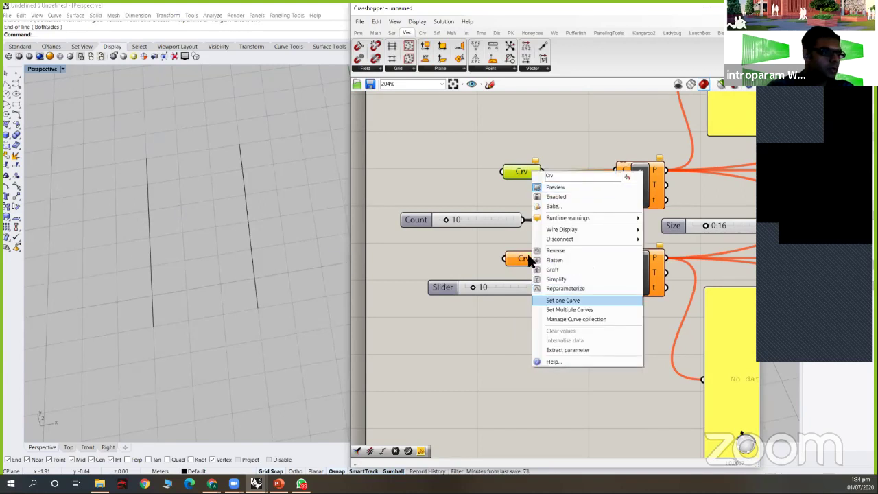
{"action": "left_click", "coordinate": [561, 300]}
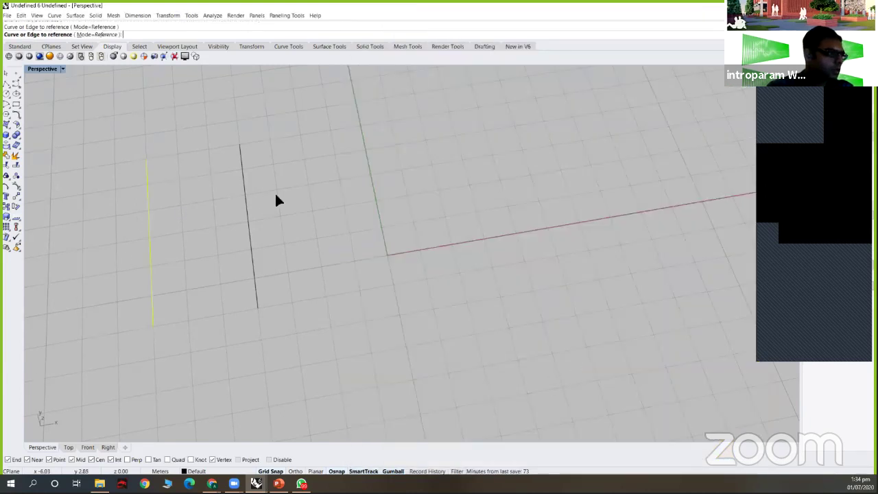
{"action": "right_click", "coordinate": [531, 256]}
{"action": "left_click", "coordinate": [561, 386]}
{"action": "left_click", "coordinate": [245, 194]}
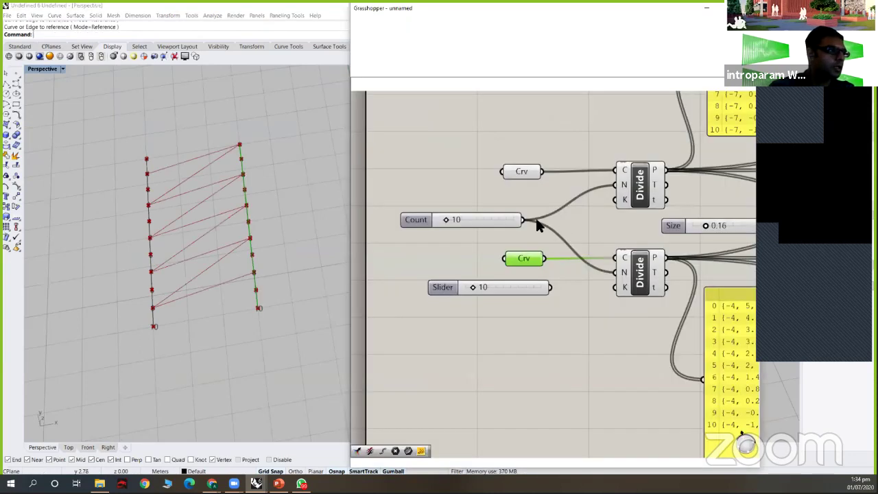
Step: Hide the PLine component's preview so that only the two lines' numbered division points are shown
{"action": "right_click_drag", "start_coordinate": [630, 207], "coordinate": [606, 204]}
{"action": "scroll", "coordinate": [523, 236], "scroll_direction": "down", "scroll_amount": 5}
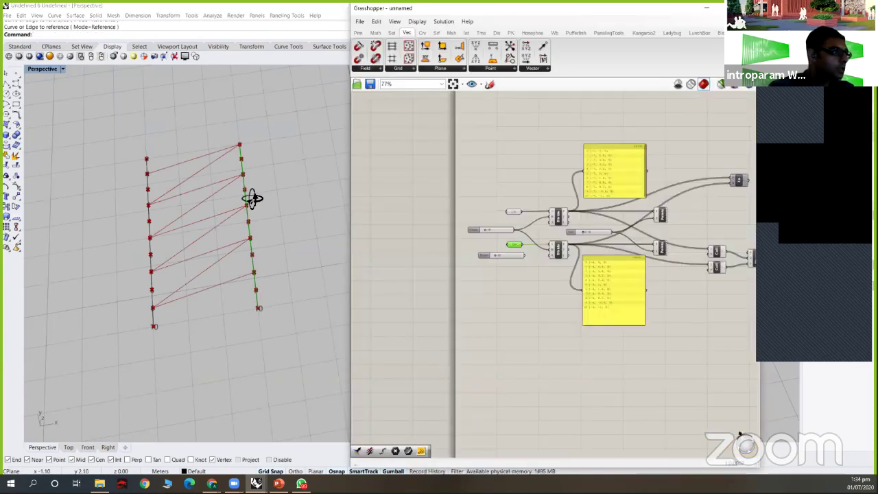
{"action": "right_click_drag", "start_coordinate": [269, 199], "coordinate": [309, 231]}
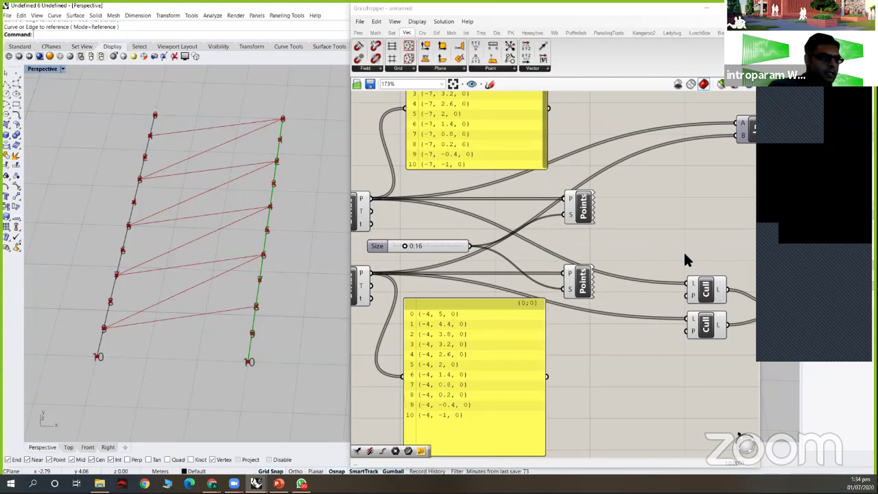
{"action": "scroll", "coordinate": [683, 252], "scroll_direction": "down", "scroll_amount": 2}
{"action": "right_click_drag", "start_coordinate": [683, 252], "coordinate": [538, 231]}
{"action": "left_click", "coordinate": [670, 274]}
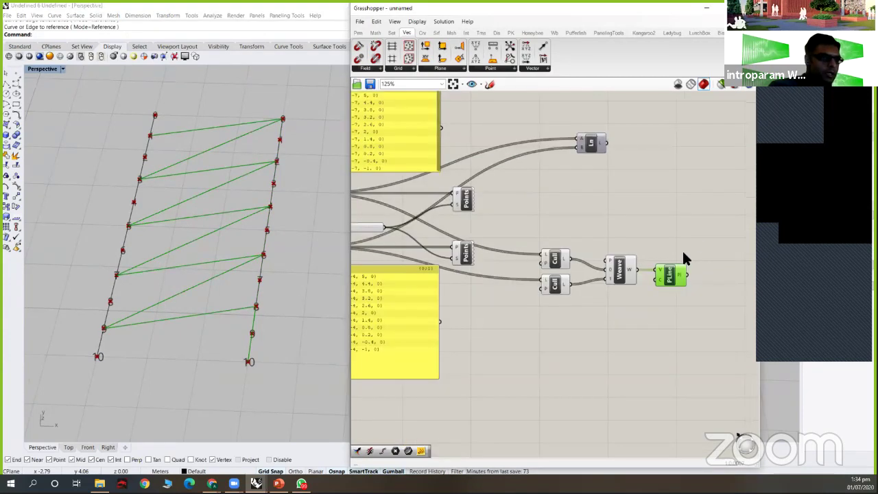
{"action": "middle_click", "coordinate": [668, 273]}
{"action": "left_click", "coordinate": [697, 238]}
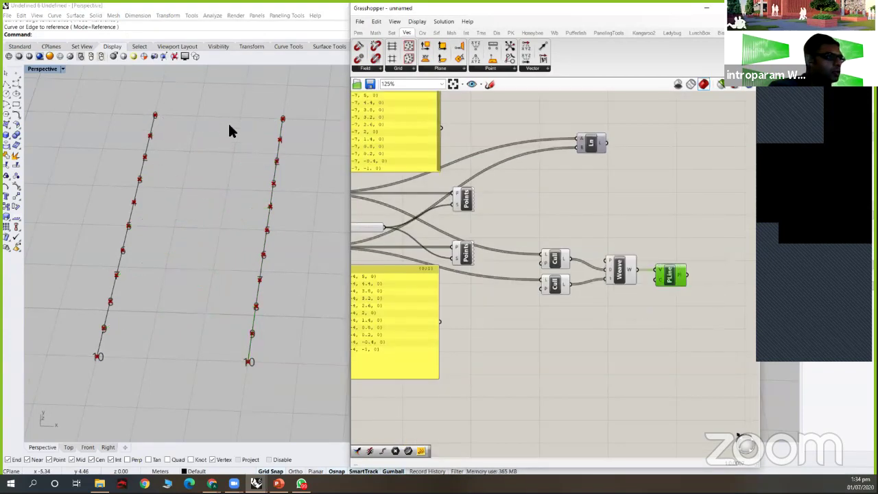
{"action": "scroll", "coordinate": [283, 119], "scroll_direction": "up", "scroll_amount": 2}
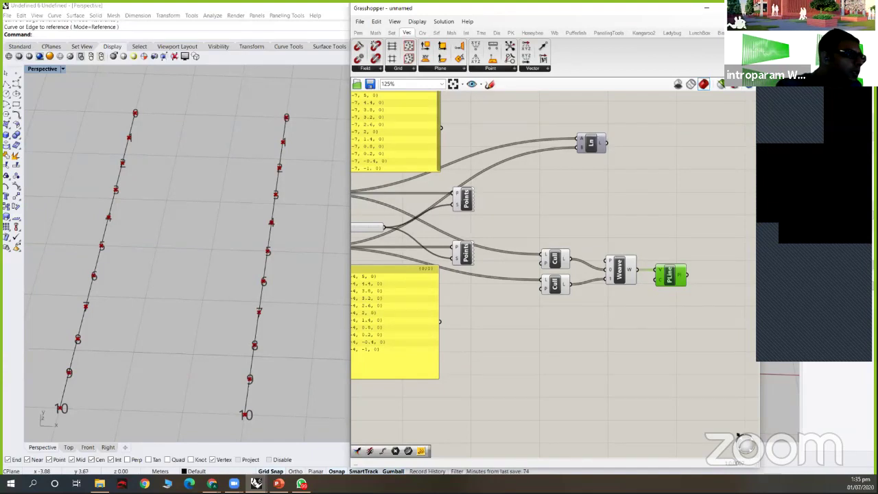
{"action": "mouse_move", "coordinate": [130, 135]}
{"action": "left_mouse_down"}
{"action": "mouse_move", "coordinate": [286, 118]}
{"action": "mouse_move", "coordinate": [273, 165]}
{"action": "left_mouse_up"}
{"action": "mouse_move", "coordinate": [197, 183]}
{"action": "left_mouse_down"}
{"action": "mouse_move", "coordinate": [131, 186]}
{"action": "mouse_move", "coordinate": [237, 232]}
{"action": "mouse_move", "coordinate": [128, 266]}
{"action": "mouse_move", "coordinate": [118, 284]}
{"action": "mouse_move", "coordinate": [256, 336]}
{"action": "mouse_move", "coordinate": [265, 324]}
{"action": "left_mouse_up"}
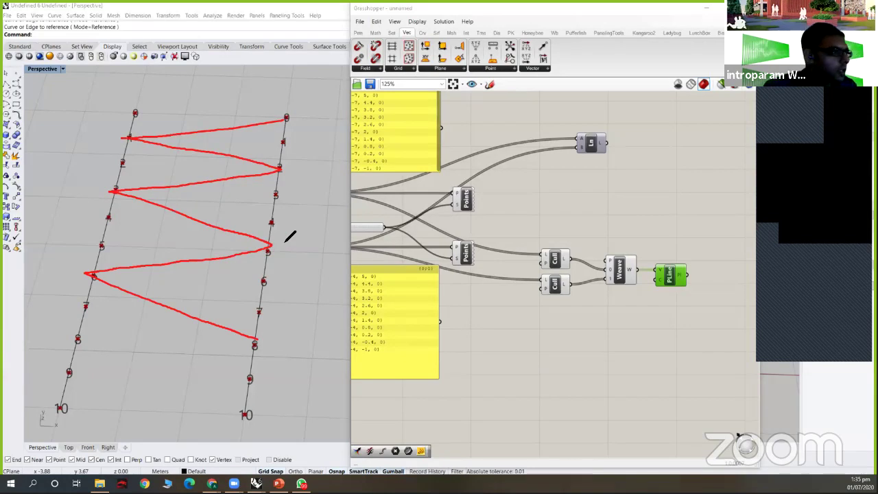
{"action": "key", "text": "ctrl+z"}
Step: Annotate a red freehand zigzag linking the right line's even points to the left line's odd points, and cross out the first skipped points
{"action": "mouse_move", "coordinate": [286, 118]}
{"action": "left_mouse_down"}
{"action": "mouse_move", "coordinate": [127, 143]}
{"action": "mouse_move", "coordinate": [124, 193]}
{"action": "mouse_move", "coordinate": [215, 201]}
{"action": "mouse_move", "coordinate": [274, 219]}
{"action": "mouse_move", "coordinate": [108, 240]}
{"action": "mouse_move", "coordinate": [232, 273]}
{"action": "mouse_move", "coordinate": [142, 295]}
{"action": "mouse_move", "coordinate": [225, 343]}
{"action": "mouse_move", "coordinate": [255, 347]}
{"action": "left_mouse_up"}
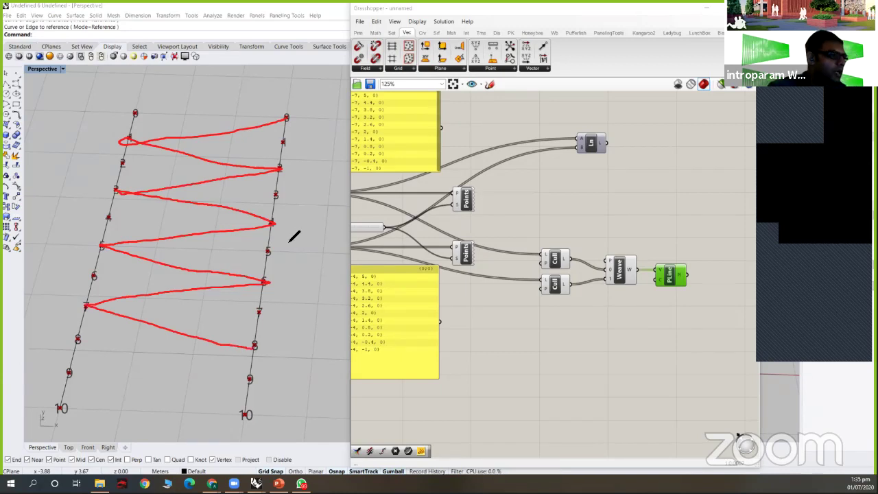
{"action": "left_click_drag", "start_coordinate": [284, 191], "coordinate": [293, 200]}
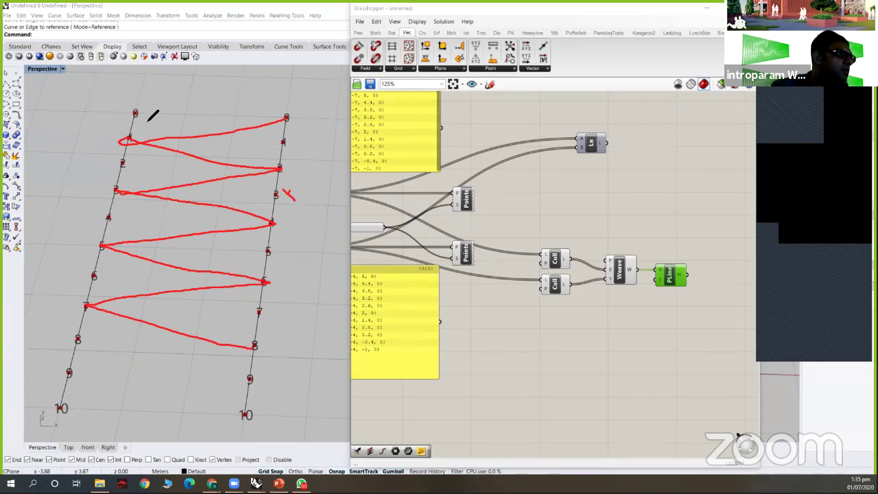
{"action": "left_click_drag", "start_coordinate": [134, 102], "coordinate": [123, 120]}
{"action": "mouse_move", "coordinate": [115, 161]}
{"action": "left_mouse_down"}
{"action": "mouse_move", "coordinate": [135, 171]}
{"action": "mouse_move", "coordinate": [120, 172]}
{"action": "left_mouse_up"}
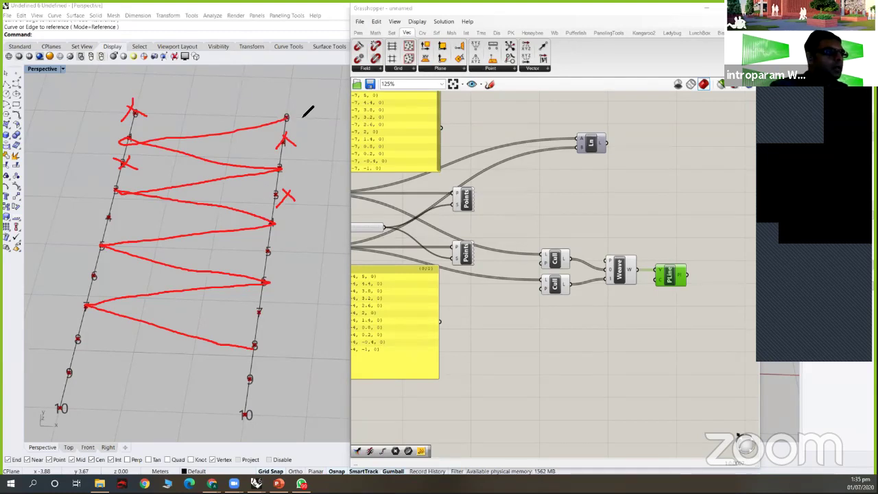
Step: Mark ticks beside points 0, 2 and 4 and crosses beside points 1, 3 and 5 of the right line
{"action": "left_click_drag", "start_coordinate": [297, 108], "coordinate": [340, 91]}
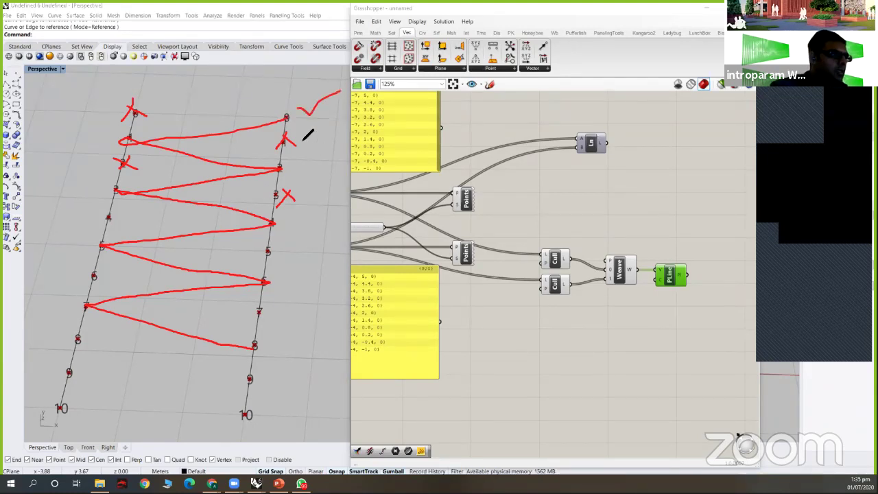
{"action": "left_click_drag", "start_coordinate": [306, 134], "coordinate": [321, 147]}
{"action": "mouse_move", "coordinate": [321, 134]}
{"action": "left_mouse_down"}
{"action": "mouse_move", "coordinate": [306, 149]}
{"action": "mouse_move", "coordinate": [350, 147]}
{"action": "left_mouse_up"}
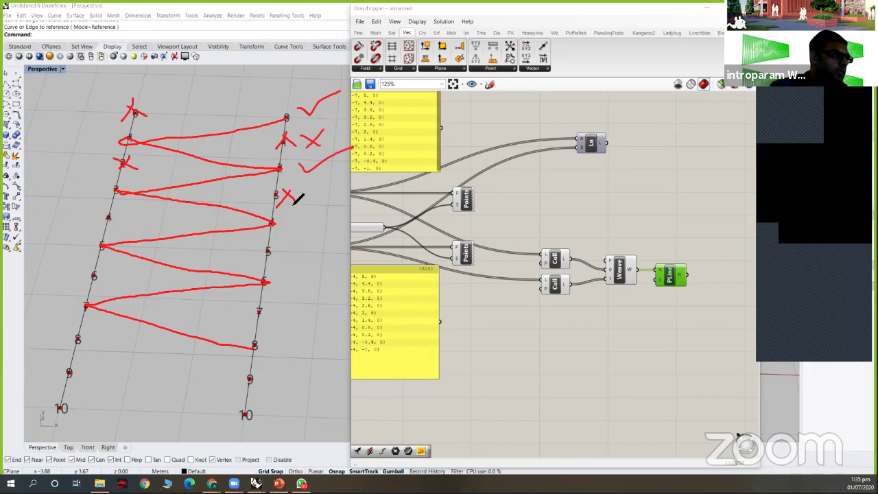
{"action": "left_click_drag", "start_coordinate": [300, 187], "coordinate": [314, 200]}
{"action": "mouse_move", "coordinate": [314, 186]}
{"action": "left_mouse_down"}
{"action": "mouse_move", "coordinate": [299, 199]}
{"action": "mouse_move", "coordinate": [324, 211]}
{"action": "left_mouse_up"}
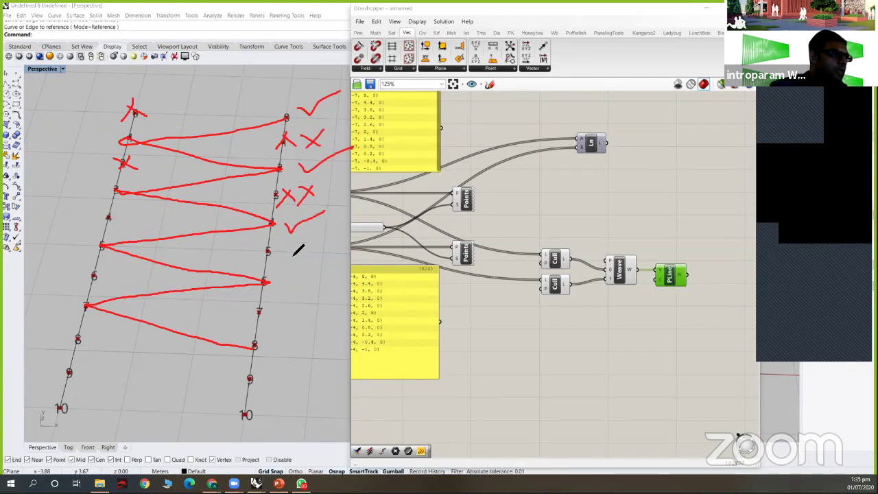
{"action": "mouse_move", "coordinate": [280, 248]}
{"action": "left_mouse_down"}
{"action": "mouse_move", "coordinate": [297, 251]}
{"action": "mouse_move", "coordinate": [277, 260]}
{"action": "left_mouse_up"}
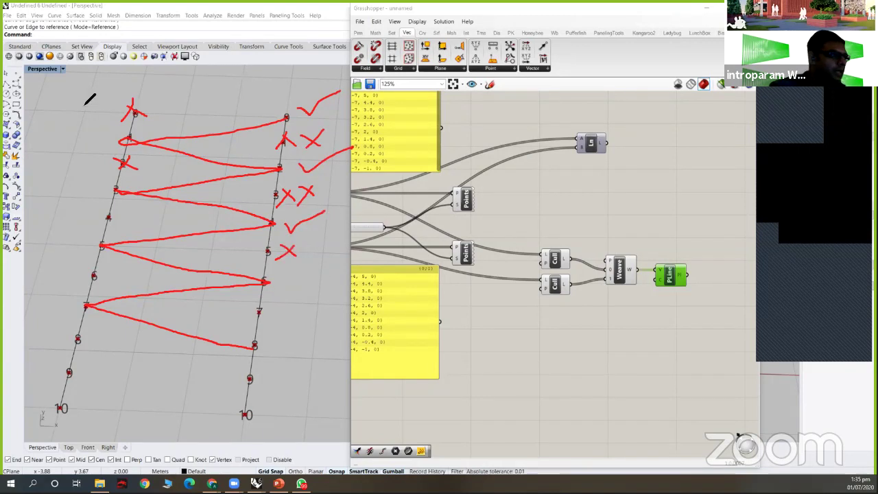
Step: Mark crosses beside points 0, 2 and 4 and ticks beside points 1, 3 and 5 of the left line
{"action": "mouse_move", "coordinate": [95, 100]}
{"action": "left_mouse_down"}
{"action": "mouse_move", "coordinate": [108, 111]}
{"action": "mouse_move", "coordinate": [95, 112]}
{"action": "mouse_move", "coordinate": [123, 128]}
{"action": "left_mouse_up"}
{"action": "mouse_move", "coordinate": [73, 157]}
{"action": "left_mouse_down"}
{"action": "mouse_move", "coordinate": [96, 169]}
{"action": "mouse_move", "coordinate": [77, 171]}
{"action": "mouse_move", "coordinate": [126, 171]}
{"action": "left_mouse_up"}
{"action": "mouse_move", "coordinate": [68, 213]}
{"action": "left_mouse_down"}
{"action": "mouse_move", "coordinate": [87, 224]}
{"action": "mouse_move", "coordinate": [68, 223]}
{"action": "mouse_move", "coordinate": [113, 229]}
{"action": "left_mouse_up"}
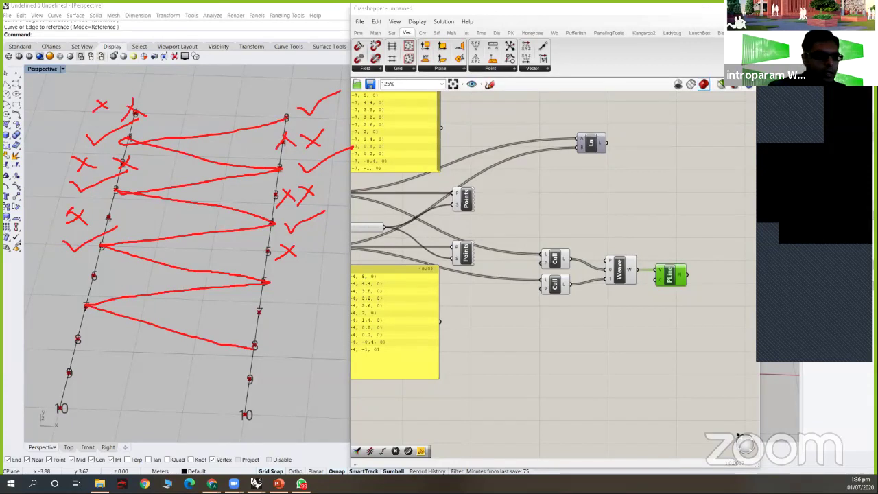
Step: Select the upper Cull component to examine which of the left line's points it keeps, and deselect it
{"action": "scroll", "coordinate": [567, 241], "scroll_direction": "up", "scroll_amount": 5}
{"action": "left_click", "coordinate": [567, 251]}
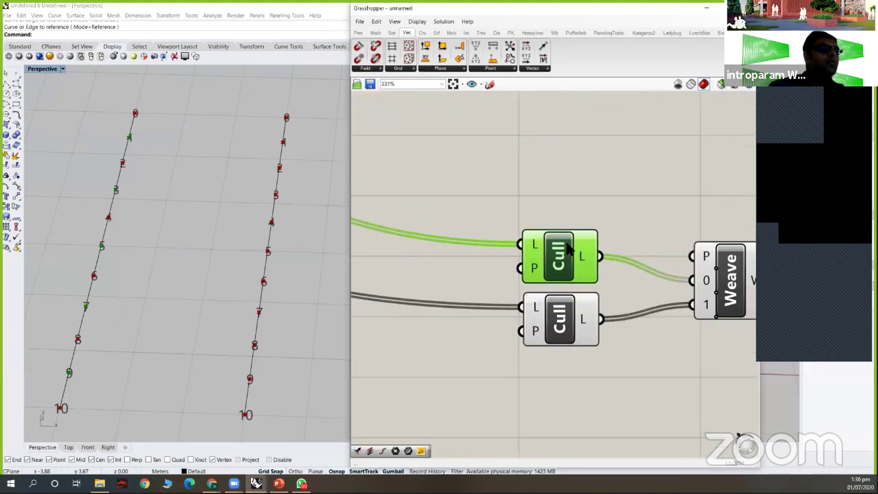
{"action": "scroll", "coordinate": [562, 200], "scroll_direction": "down", "scroll_amount": 4}
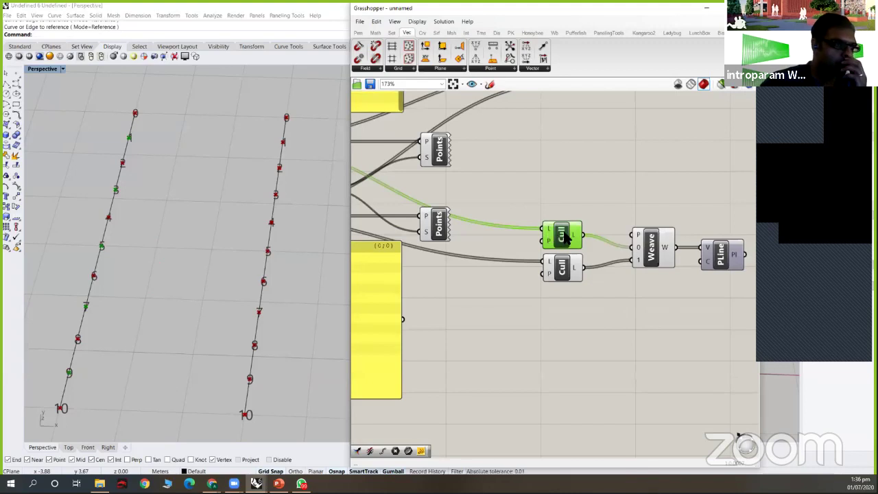
{"action": "double_click", "coordinate": [503, 243]}
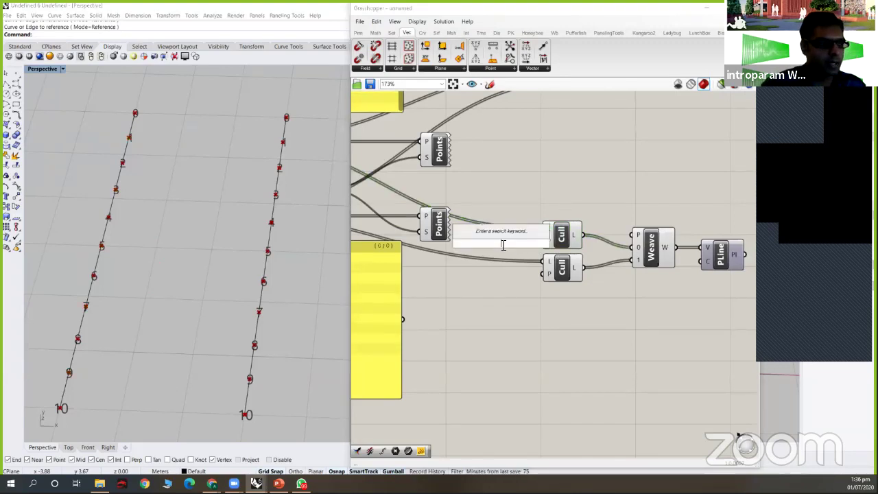
{"action": "key", "text": "Escape"}
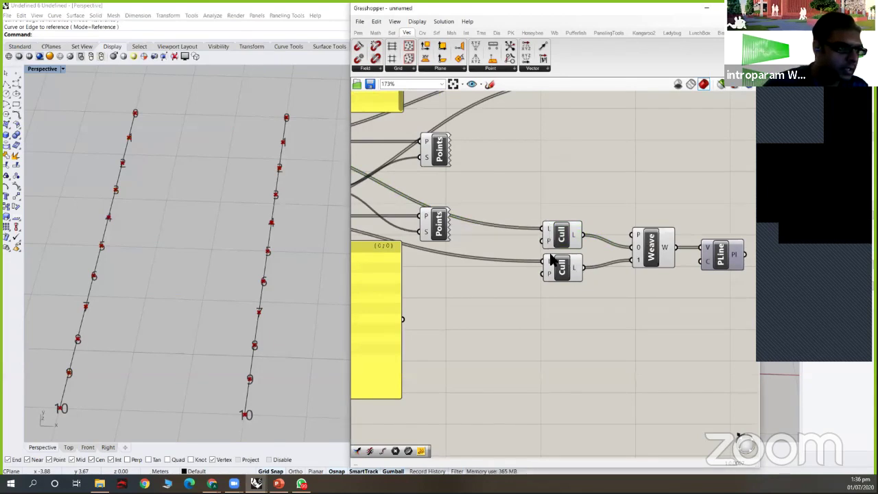
Step: Add a Panel below the Cull components containing True and False on separate lines
{"action": "right_click", "coordinate": [547, 239]}
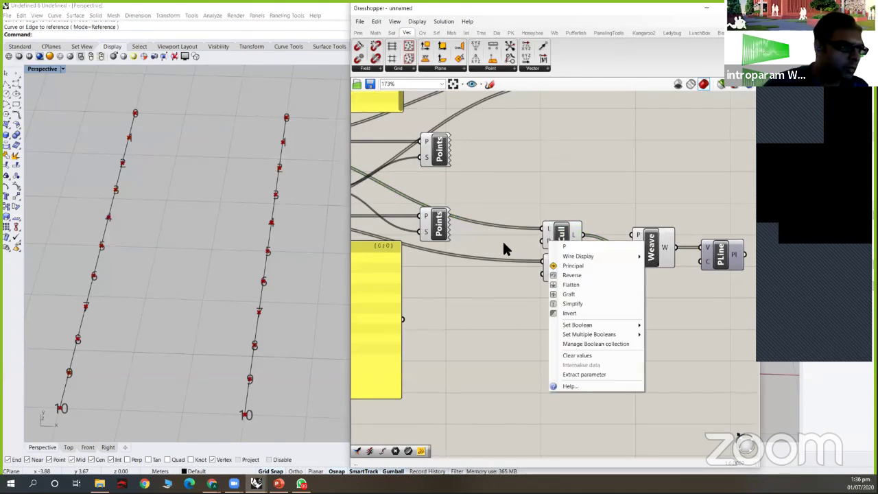
{"action": "double_click", "coordinate": [498, 313]}
{"action": "type", "text": "panel"}
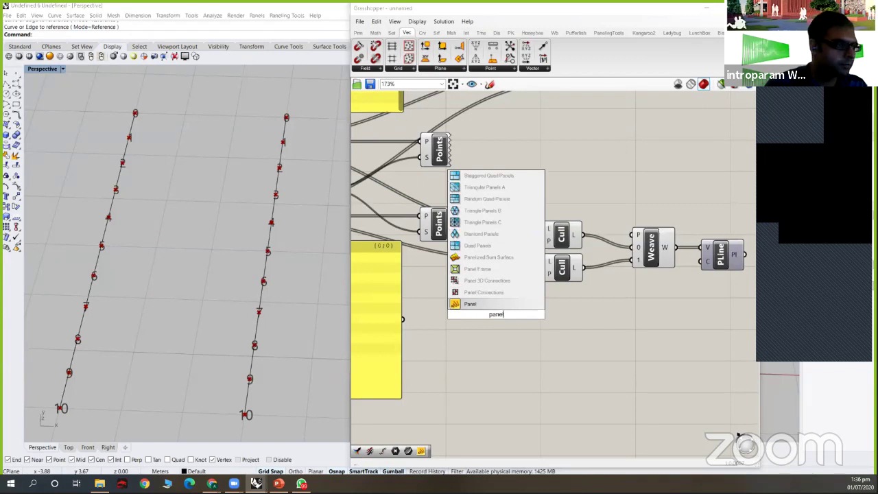
{"action": "key", "text": "Return"}
{"action": "double_click", "coordinate": [498, 314]}
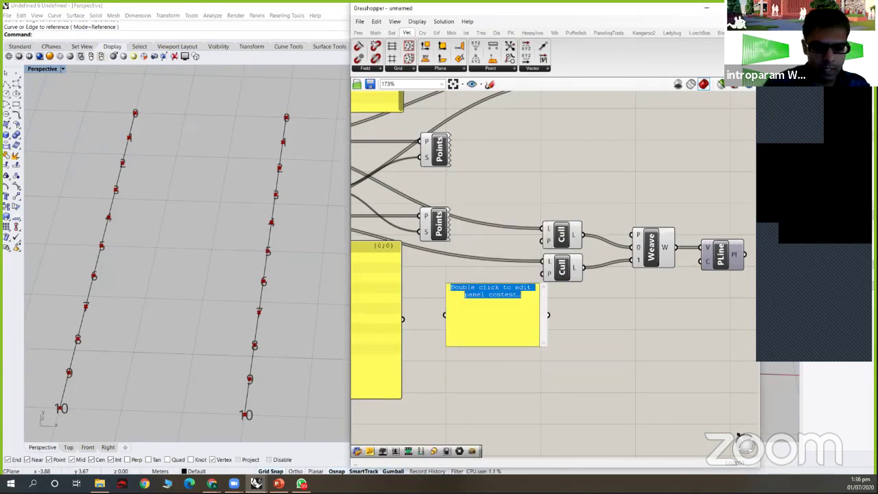
{"action": "type", "text": "Farue"}
{"action": "key", "text": "Return"}
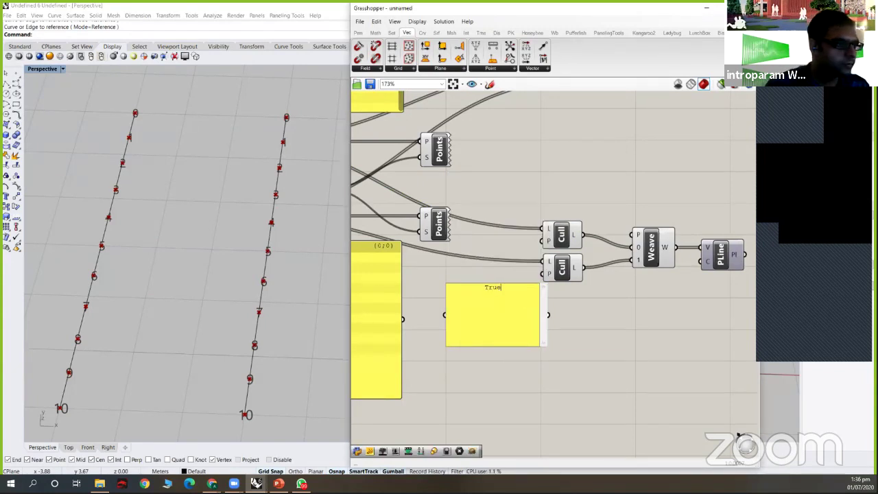
{"action": "type", "text": "False"}
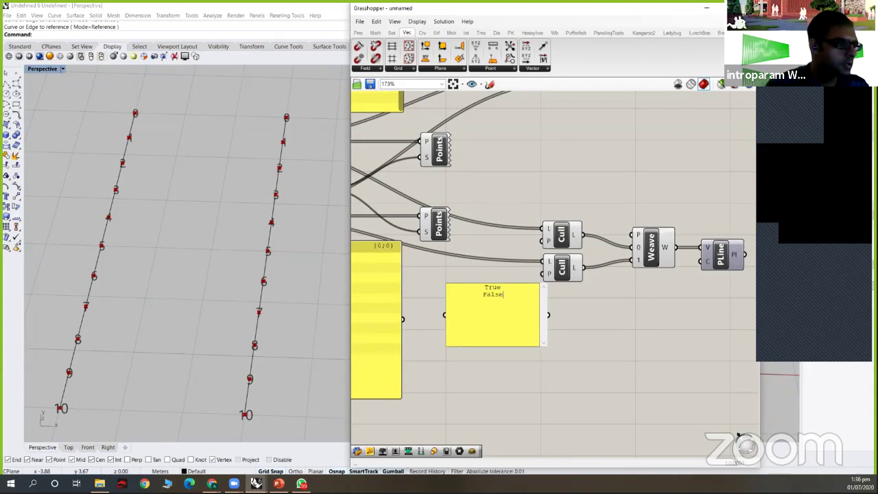
{"action": "left_click", "coordinate": [602, 336]}
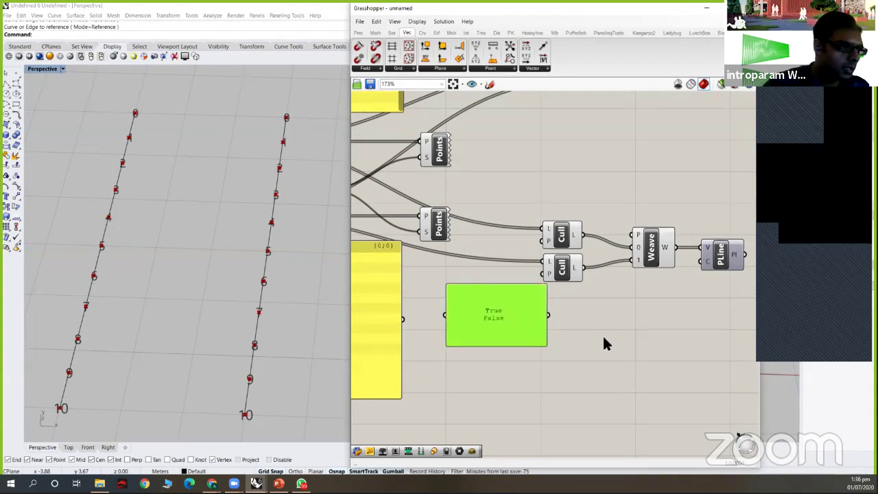
Step: Turn off Multiline Data for the True/False panel so each line is a separate item
{"action": "left_click", "coordinate": [507, 309]}
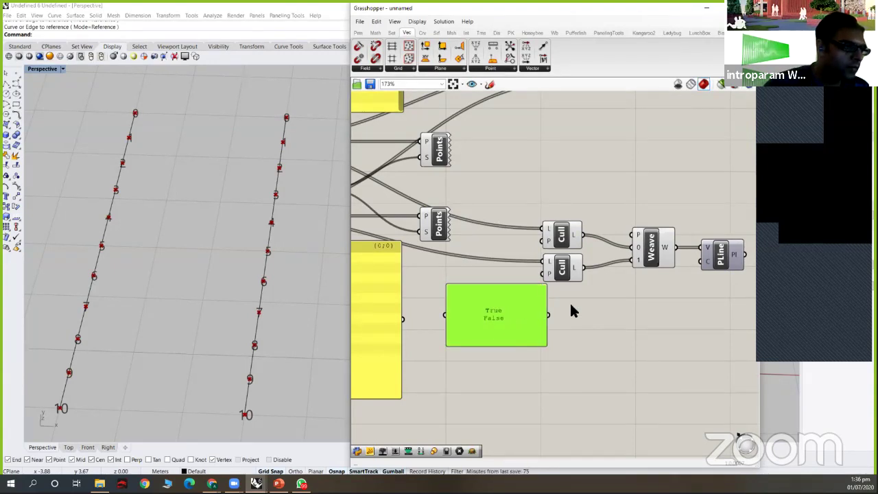
{"action": "scroll", "coordinate": [492, 302], "scroll_direction": "up", "scroll_amount": 2}
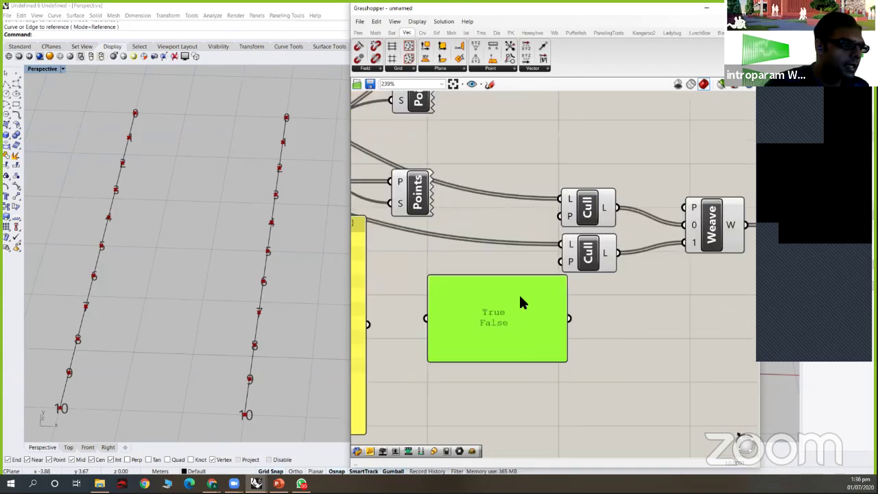
{"action": "right_click", "coordinate": [497, 270]}
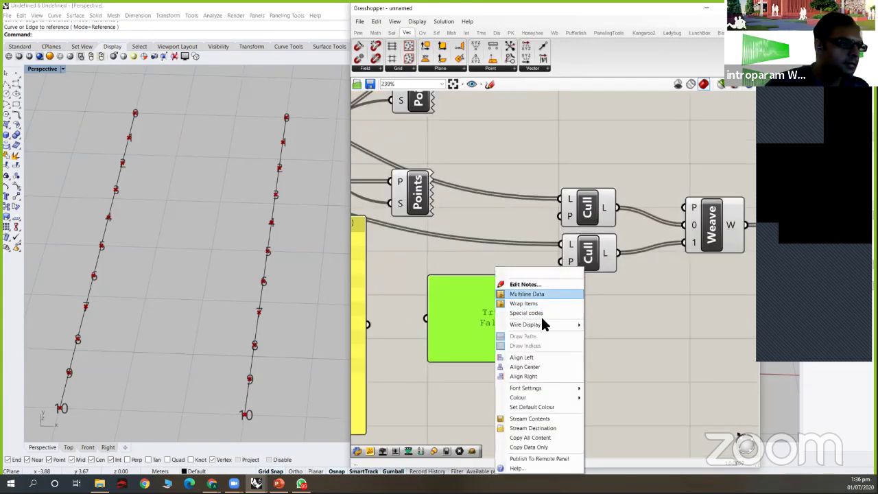
{"action": "left_click", "coordinate": [523, 294]}
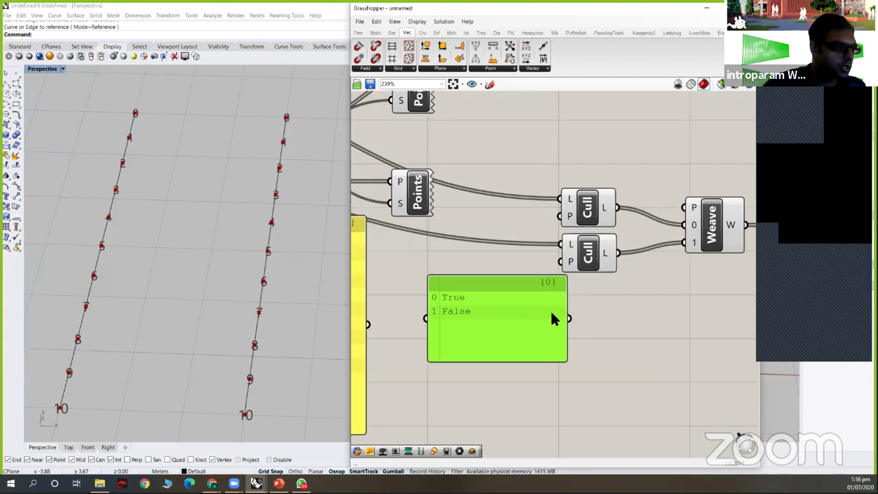
Step: Duplicate the pattern panel, place the copy below the original, and change its content to False, True
{"action": "key", "text": "ctrl+c"}
{"action": "key", "text": "ctrl+v"}
{"action": "scroll", "coordinate": [551, 316], "scroll_direction": "down", "scroll_amount": 2}
{"action": "left_click_drag", "start_coordinate": [546, 322], "coordinate": [540, 383]}
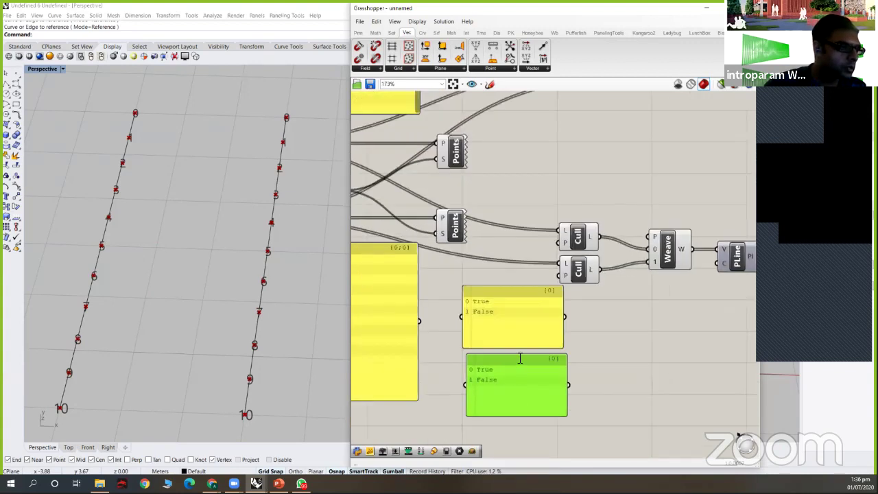
{"action": "double_click", "coordinate": [520, 358]}
{"action": "type", "text": "False"}
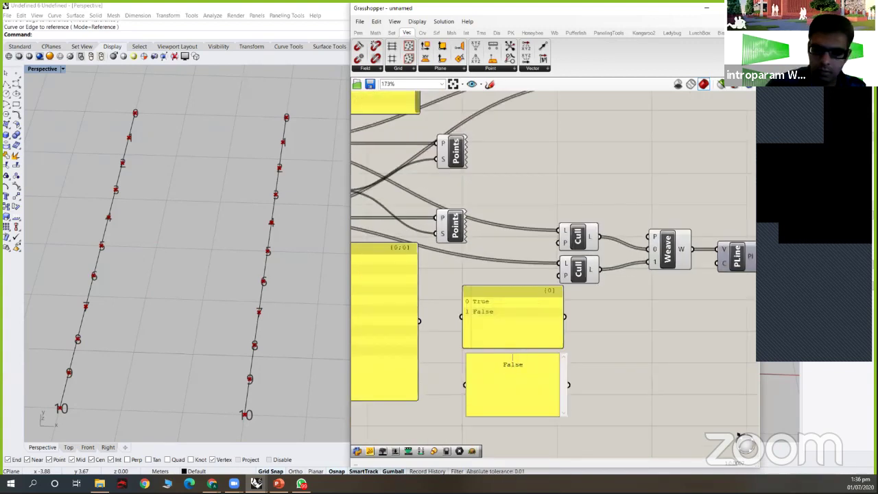
{"action": "key", "text": "Delete"}
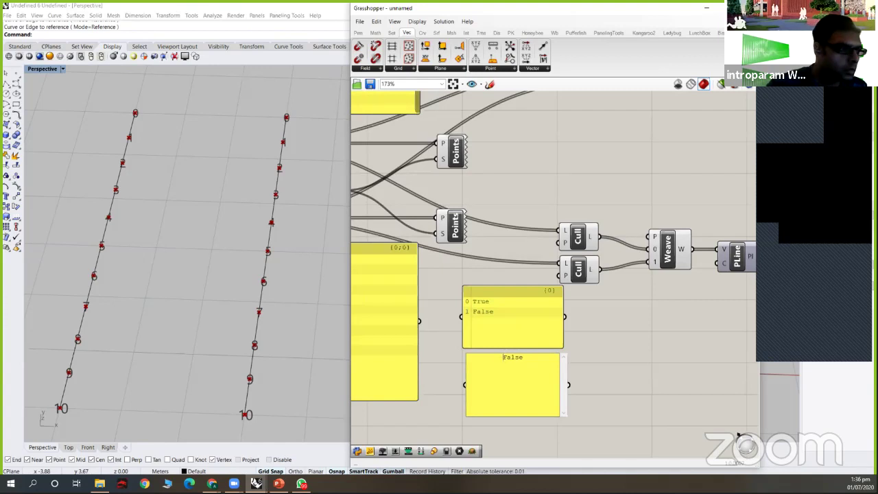
{"action": "type", "text": "True"}
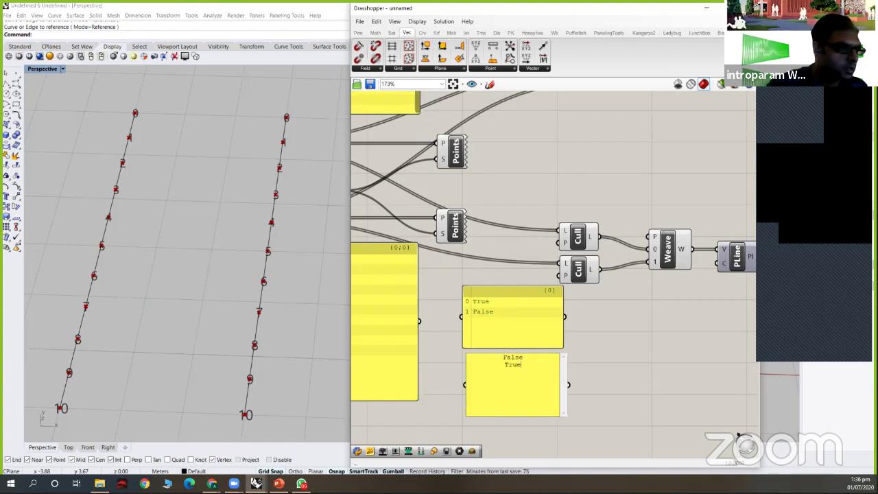
Step: Wire the True/False panel to the upper Cull's P input and the False/True panel to the lower one's, placing each near its Cull
{"action": "left_click", "coordinate": [611, 354]}
{"action": "left_click_drag", "start_coordinate": [548, 319], "coordinate": [560, 242]}
{"action": "left_click_drag", "start_coordinate": [568, 385], "coordinate": [559, 275]}
{"action": "left_click_drag", "start_coordinate": [521, 320], "coordinate": [563, 180]}
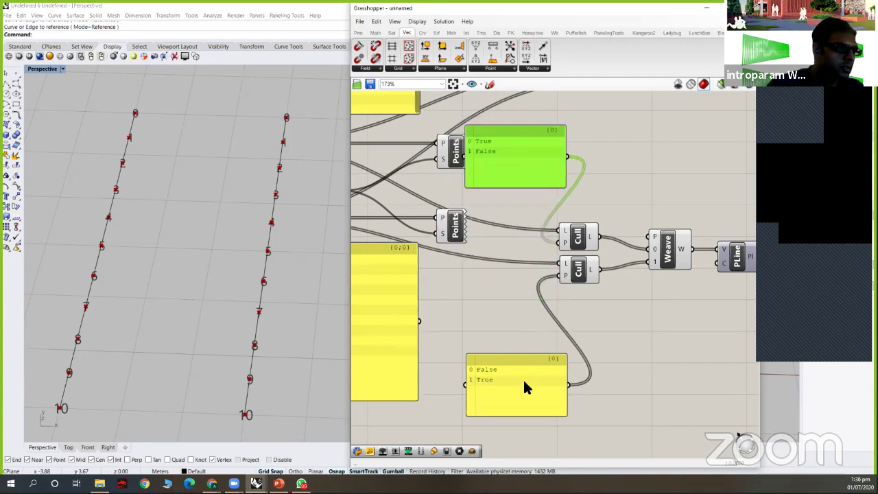
{"action": "left_click_drag", "start_coordinate": [522, 380], "coordinate": [506, 297]}
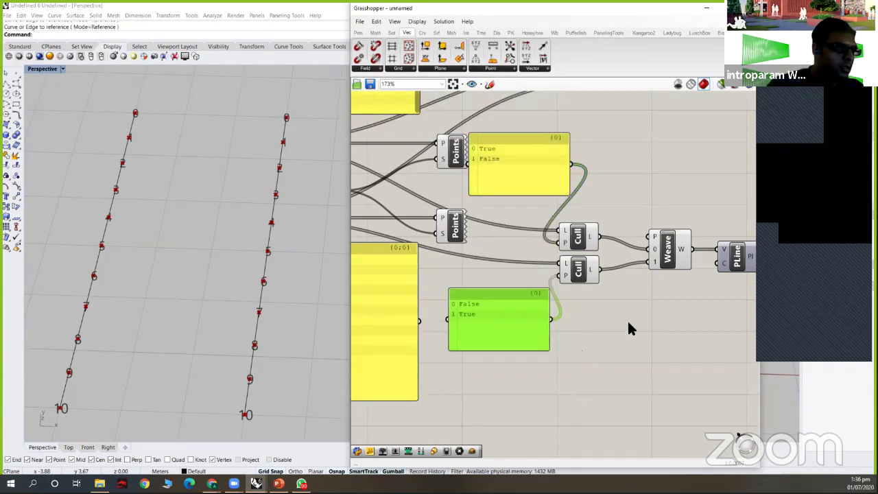
Step: Enable the preview of the PLine component
{"action": "scroll", "coordinate": [675, 288], "scroll_direction": "down", "scroll_amount": 3}
{"action": "right_click_drag", "start_coordinate": [655, 288], "coordinate": [595, 292]}
{"action": "scroll", "coordinate": [621, 286], "scroll_direction": "up", "scroll_amount": 3}
{"action": "left_click", "coordinate": [656, 286]}
{"action": "middle_click", "coordinate": [655, 288]}
{"action": "left_click", "coordinate": [673, 270]}
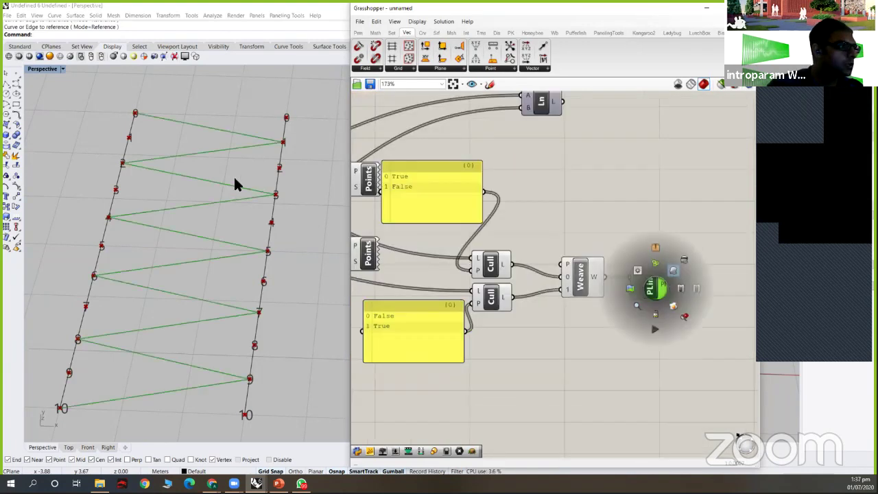
Step: Shift the Cull, Weave and PLine components farther right and realign both pattern panels in front of the Cull inputs
{"action": "scroll", "coordinate": [250, 201], "scroll_direction": "down", "scroll_amount": 3}
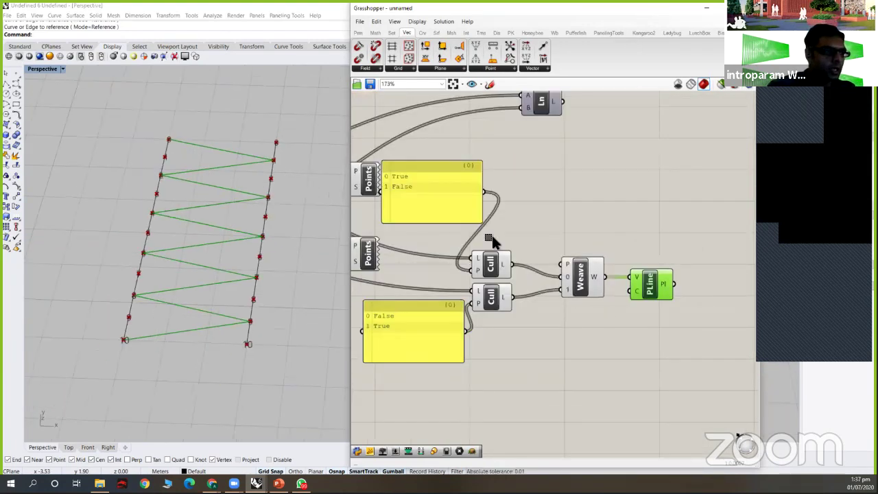
{"action": "left_click_drag", "start_coordinate": [679, 335], "coordinate": [647, 253]}
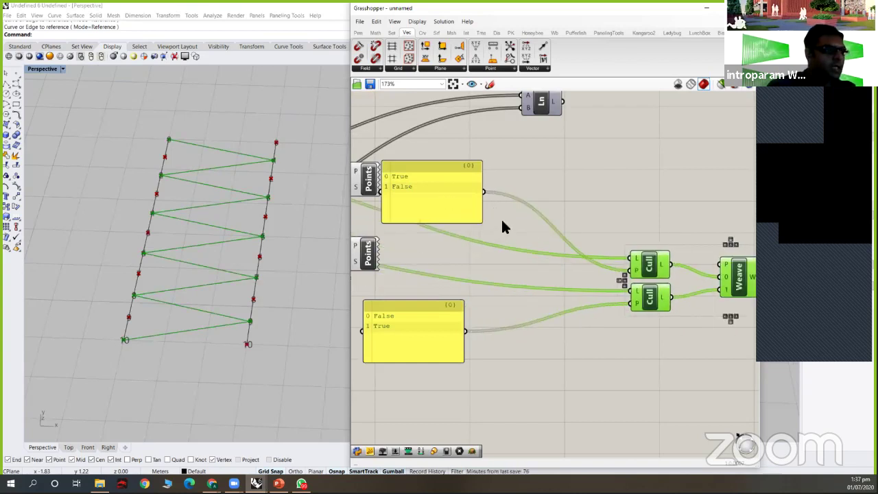
{"action": "left_click_drag", "start_coordinate": [445, 180], "coordinate": [502, 221]}
{"action": "left_click_drag", "start_coordinate": [417, 326], "coordinate": [496, 319]}
Step: Append a third value, False, to the upper Cull's pattern panel
{"action": "double_click", "coordinate": [473, 231]}
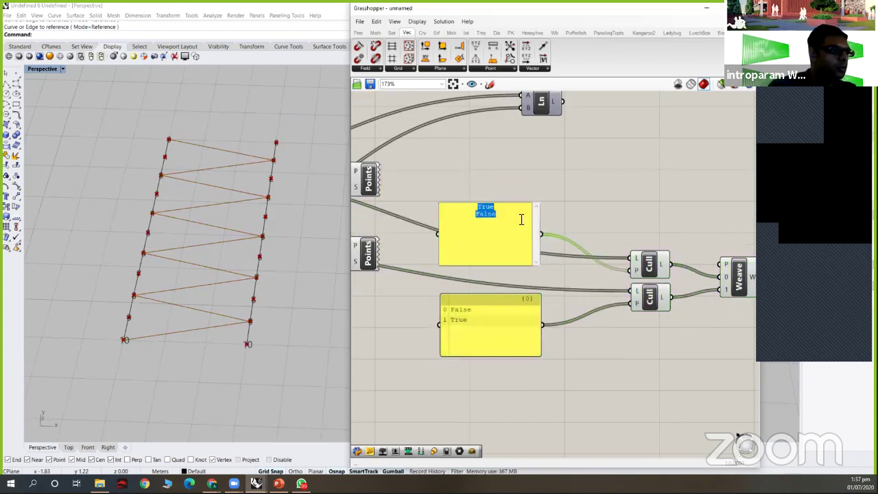
{"action": "key", "text": "Return"}
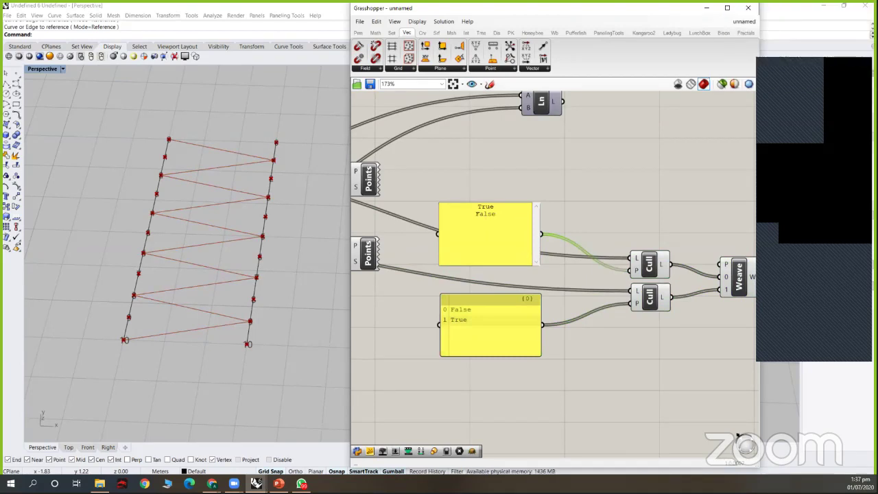
{"action": "type", "text": "False"}
{"action": "left_click", "coordinate": [561, 203]}
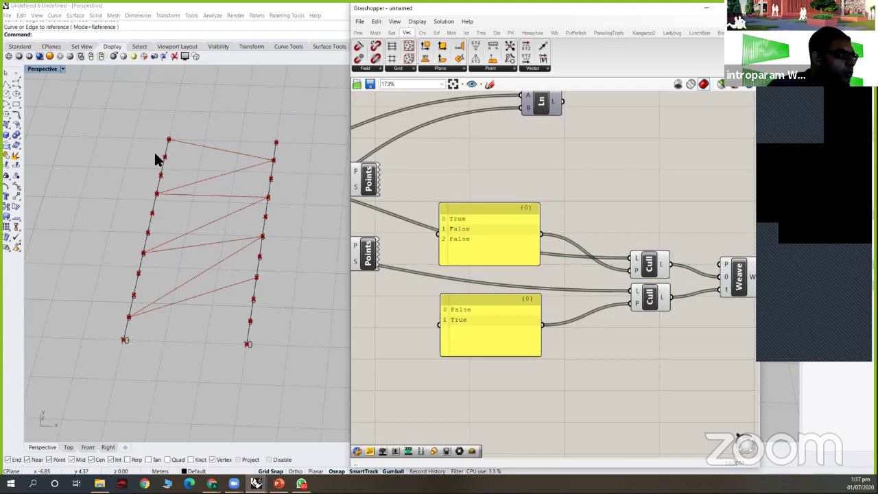
Step: Append a third value, True, to the lower Cull's pattern panel
{"action": "scroll", "coordinate": [155, 159], "scroll_direction": "up", "scroll_amount": 2}
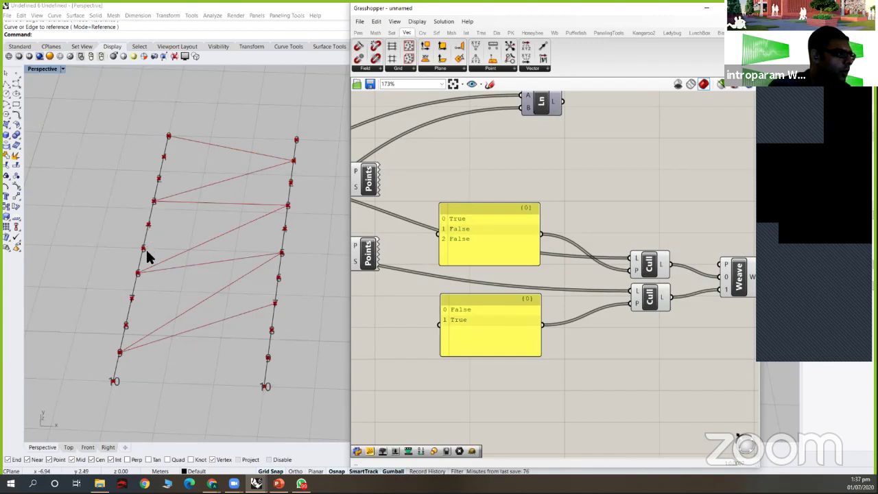
{"action": "double_click", "coordinate": [480, 326]}
{"action": "left_click", "coordinate": [500, 307]}
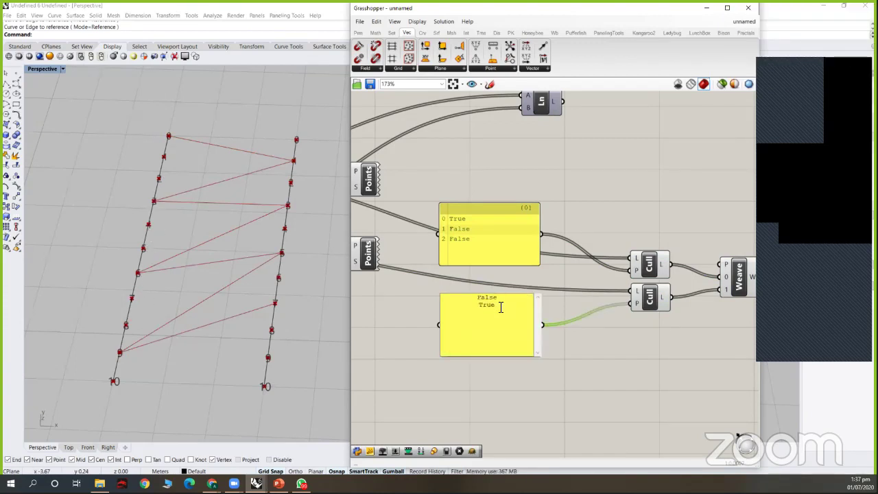
{"action": "type", "text": "True"}
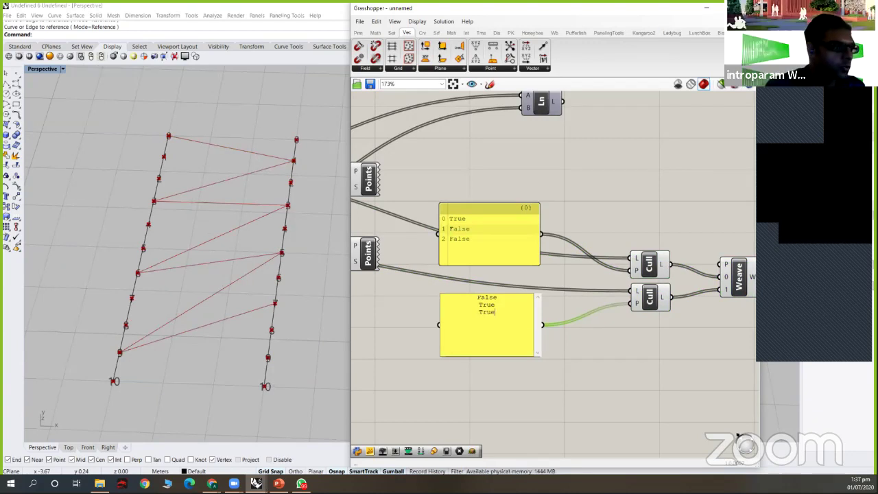
{"action": "left_click", "coordinate": [376, 349]}
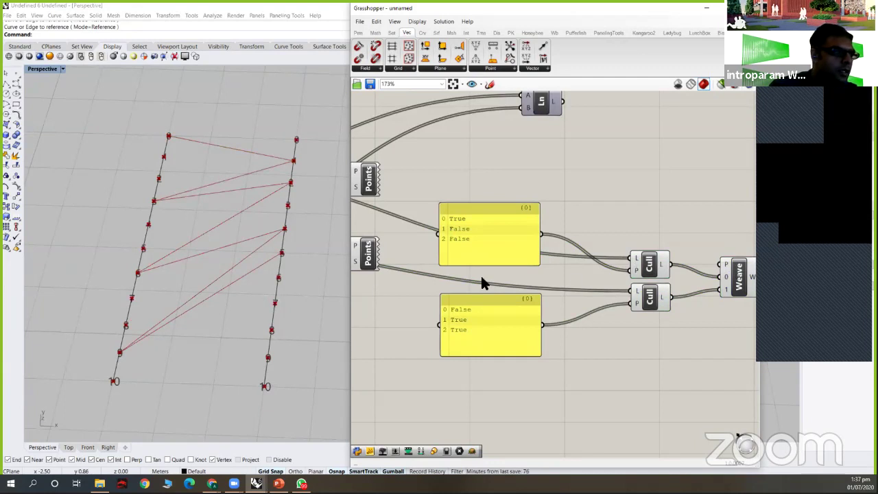
Step: Reduce the height of the lower Cull's pattern panel to fit its values
{"action": "scroll", "coordinate": [387, 250], "scroll_direction": "down", "scroll_amount": 2}
{"action": "right_click_drag", "start_coordinate": [515, 313], "coordinate": [414, 308]}
{"action": "left_click", "coordinate": [419, 325]}
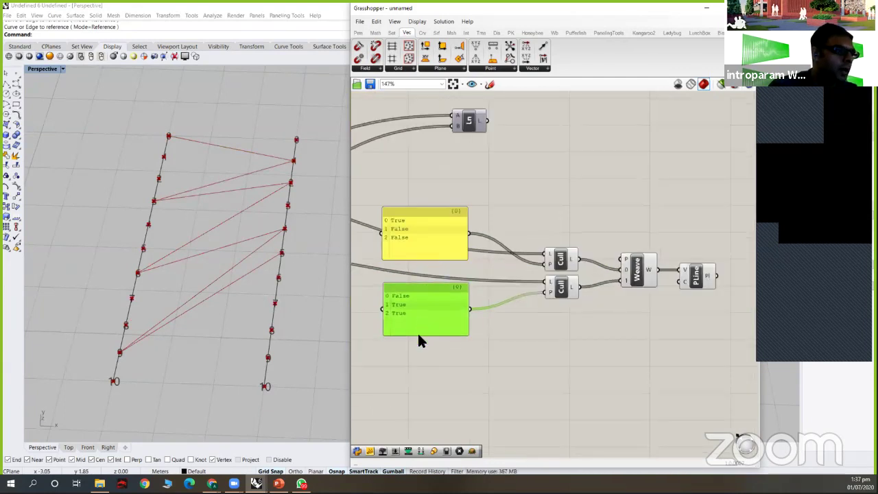
{"action": "left_click_drag", "start_coordinate": [420, 336], "coordinate": [420, 324]}
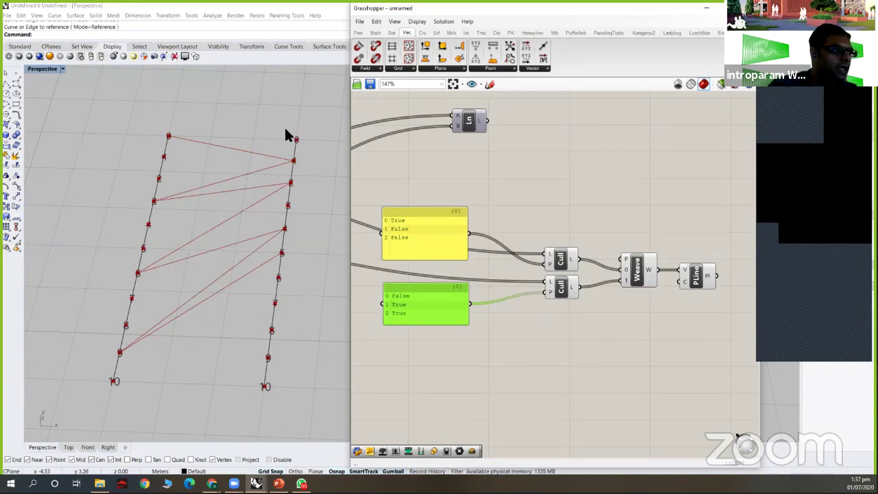
Step: Change the first value in the lower Cull's pattern panel to True
{"action": "double_click", "coordinate": [420, 297]}
{"action": "type", "text": "True"}
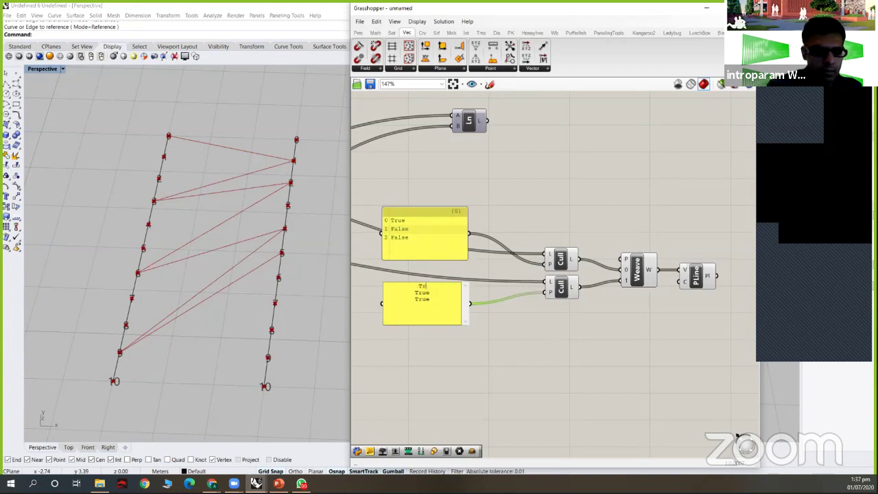
{"action": "left_click", "coordinate": [473, 344]}
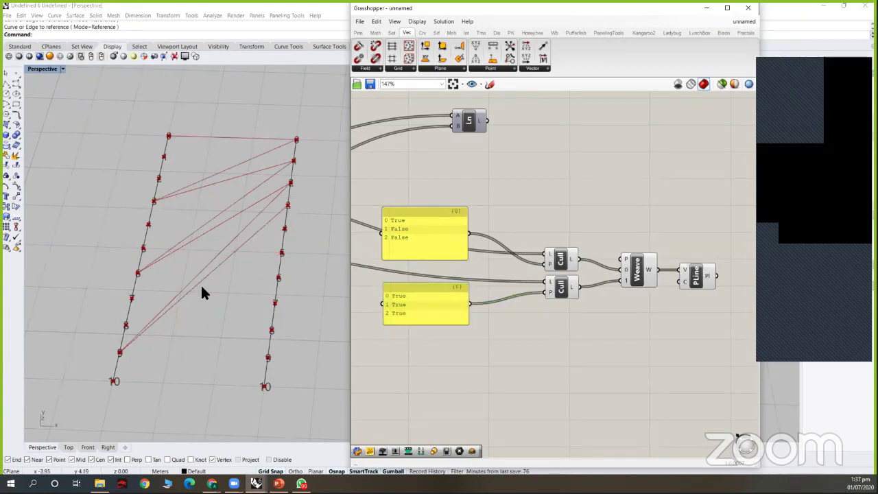
{"action": "left_click", "coordinate": [398, 228]}
{"action": "double_click", "coordinate": [416, 226]}
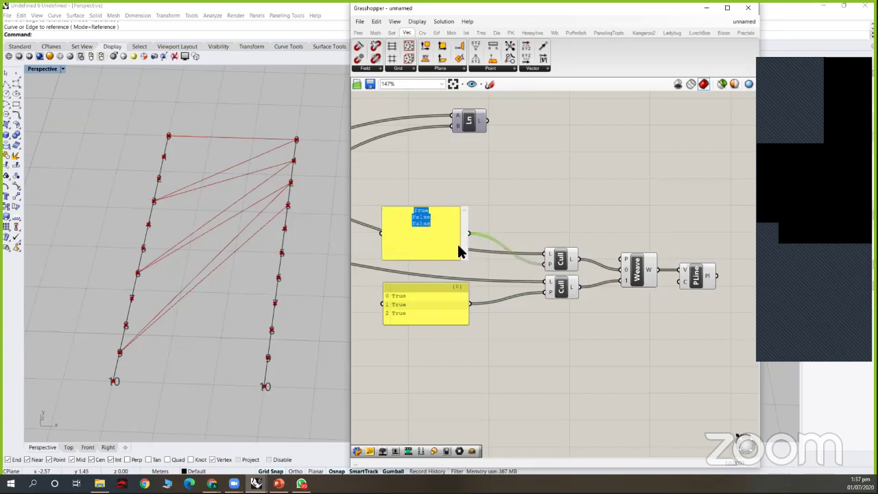
{"action": "left_click", "coordinate": [458, 261]}
{"action": "double_click", "coordinate": [438, 237]}
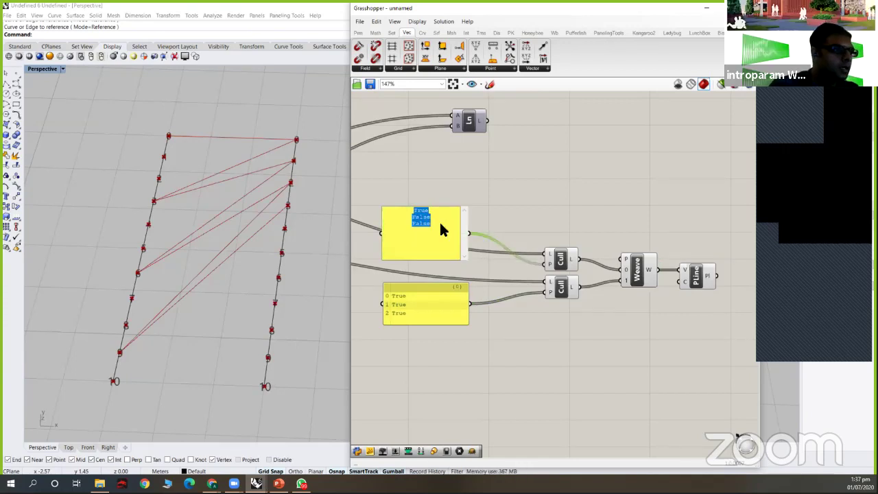
{"action": "key", "text": "Escape"}
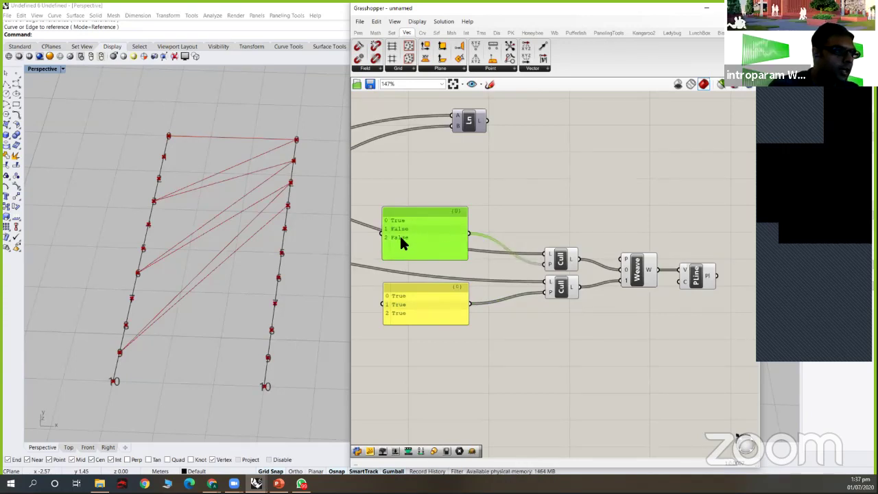
Step: Examine the upper Cull's three-value pattern alongside the lower Cull's pattern
{"action": "scroll", "coordinate": [401, 227], "scroll_direction": "up", "scroll_amount": 5}
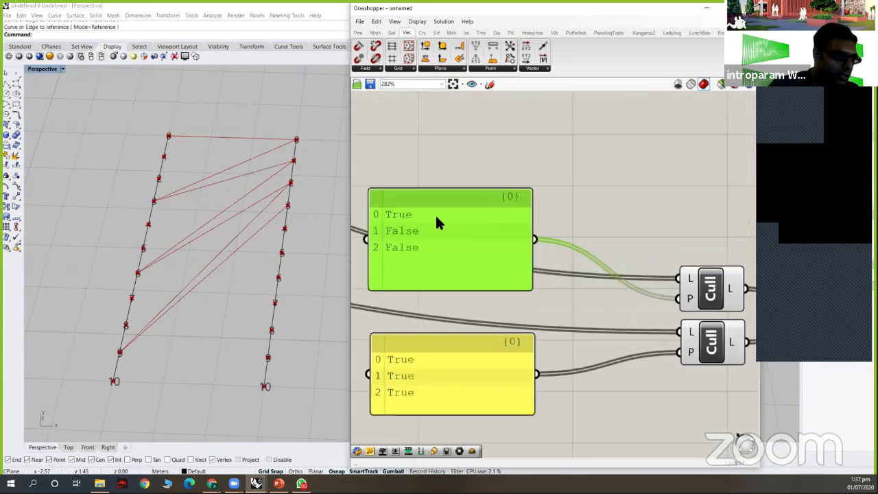
{"action": "right_click_drag", "start_coordinate": [441, 226], "coordinate": [462, 222]}
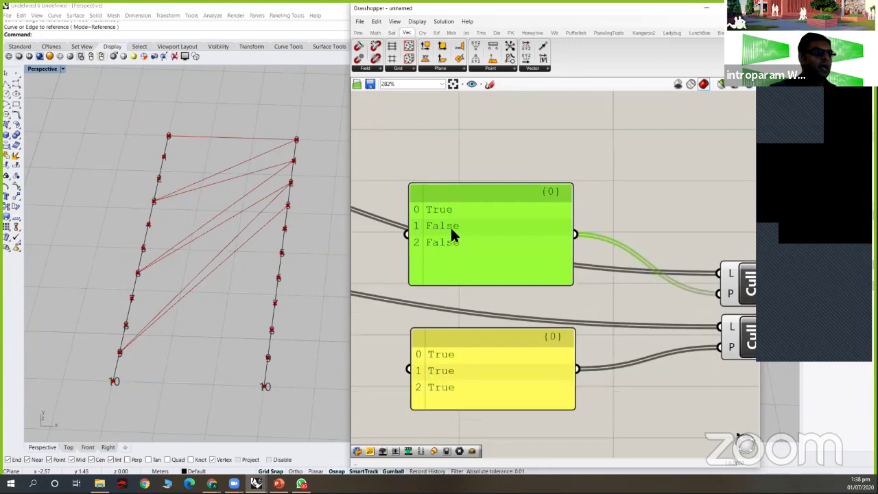
Step: Remove the third value from the upper Cull's pattern panel, leaving True and False
{"action": "scroll", "coordinate": [494, 228], "scroll_direction": "down", "scroll_amount": 4}
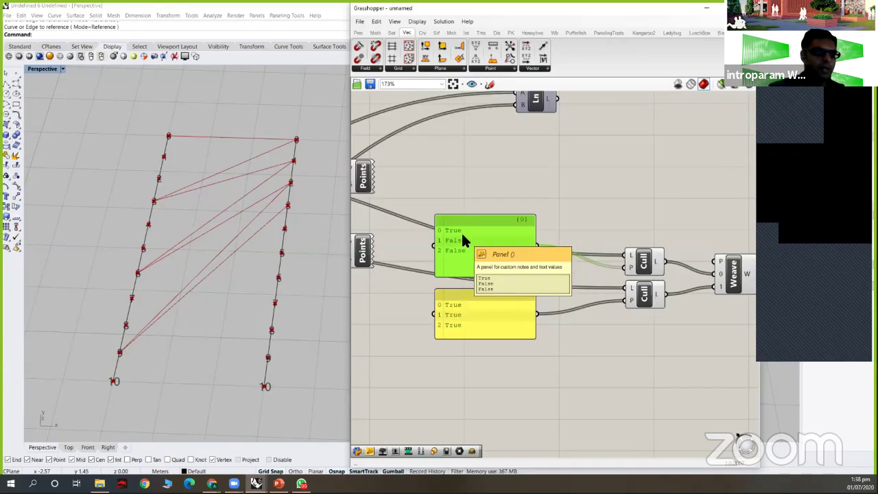
{"action": "scroll", "coordinate": [576, 176], "scroll_direction": "down", "scroll_amount": 2}
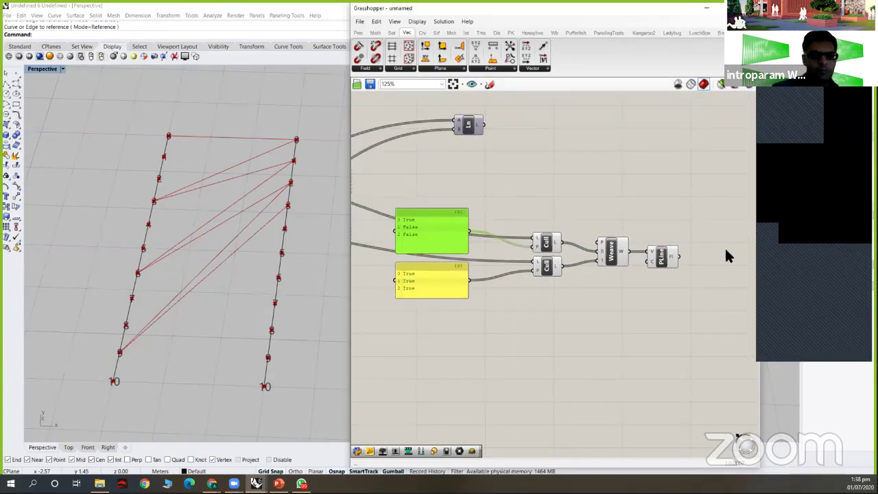
{"action": "left_click", "coordinate": [609, 199]}
{"action": "right_click_drag", "start_coordinate": [588, 188], "coordinate": [655, 202]}
{"action": "scroll", "coordinate": [655, 203], "scroll_direction": "down", "scroll_amount": 2}
{"action": "double_click", "coordinate": [556, 228]}
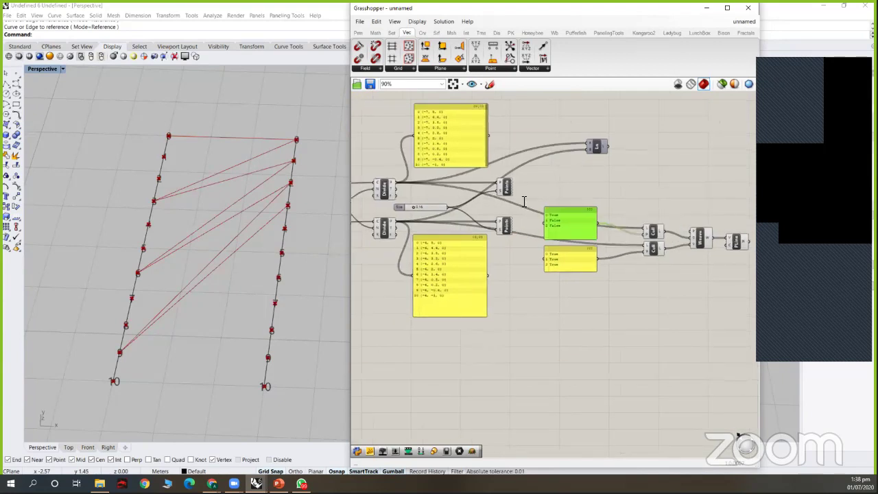
{"action": "key", "text": "BackSpace"}
{"action": "key", "text": "BackSpace"}
{"action": "key", "text": "BackSpace"}
{"action": "key", "text": "BackSpace"}
{"action": "key", "text": "BackSpace"}
{"action": "key", "text": "BackSpace"}
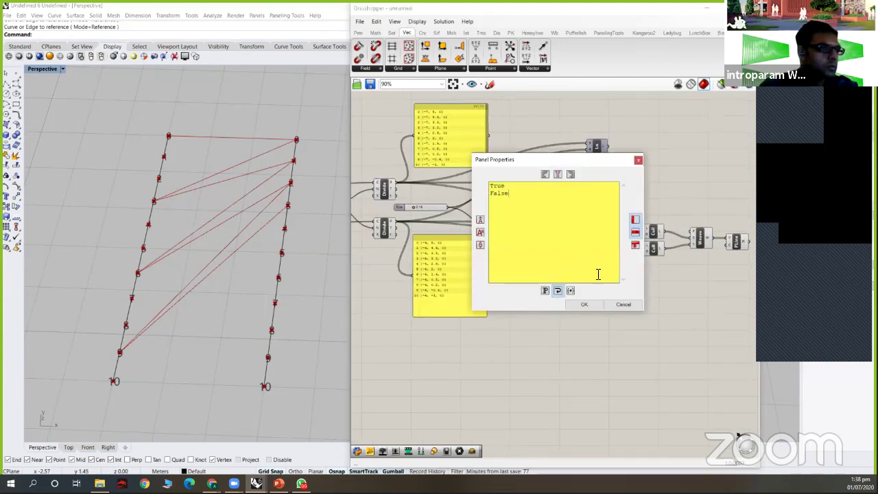
{"action": "left_click", "coordinate": [583, 304]}
Step: Change the lower Cull's pattern panel to two values, False and True
{"action": "left_click", "coordinate": [525, 247]}
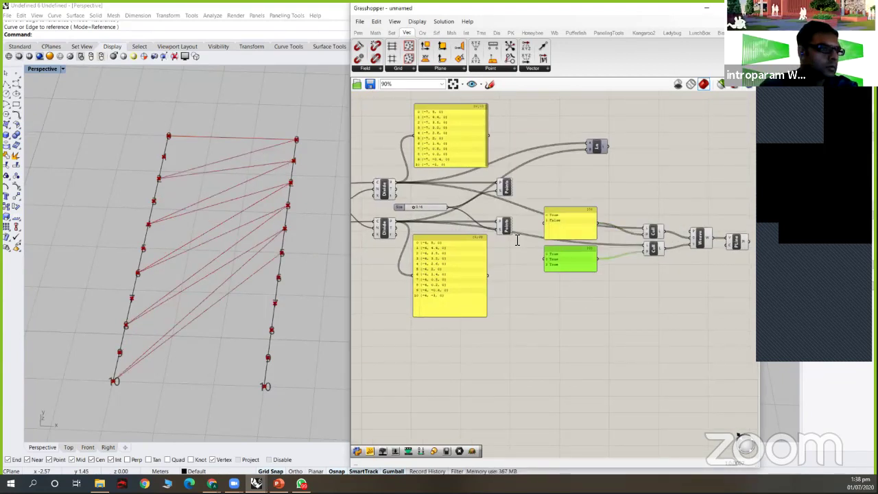
{"action": "left_click_drag", "start_coordinate": [512, 226], "coordinate": [473, 209]}
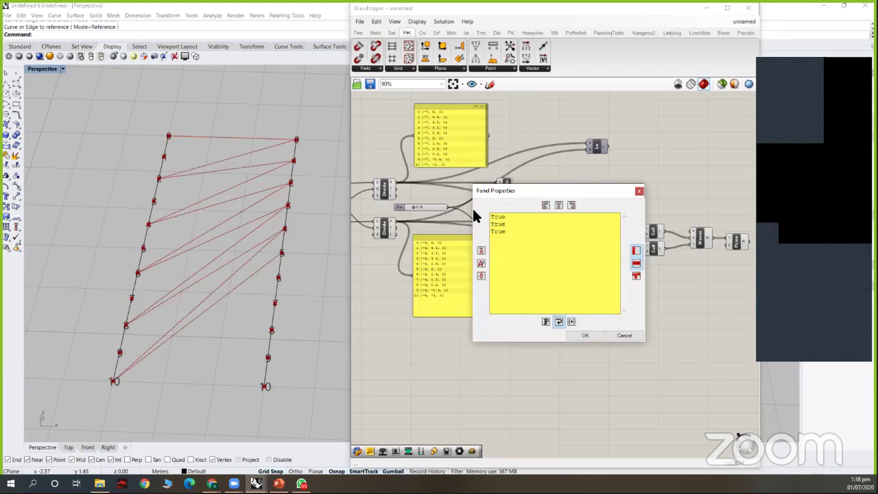
{"action": "type", "text": "False"}
{"action": "left_click", "coordinate": [584, 334]}
{"action": "left_click", "coordinate": [583, 341]}
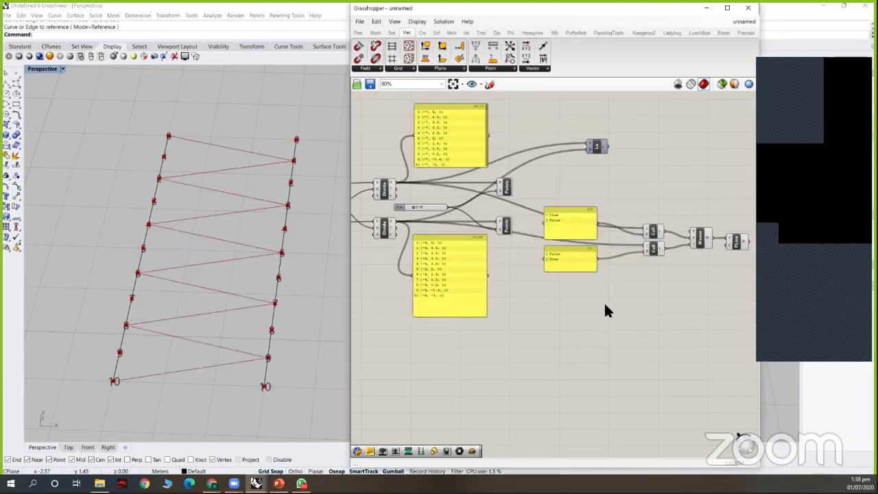
Step: Widen the Grasshopper window to make more canvas space beyond the Polyline component
{"action": "scroll", "coordinate": [640, 279], "scroll_direction": "down", "scroll_amount": 3}
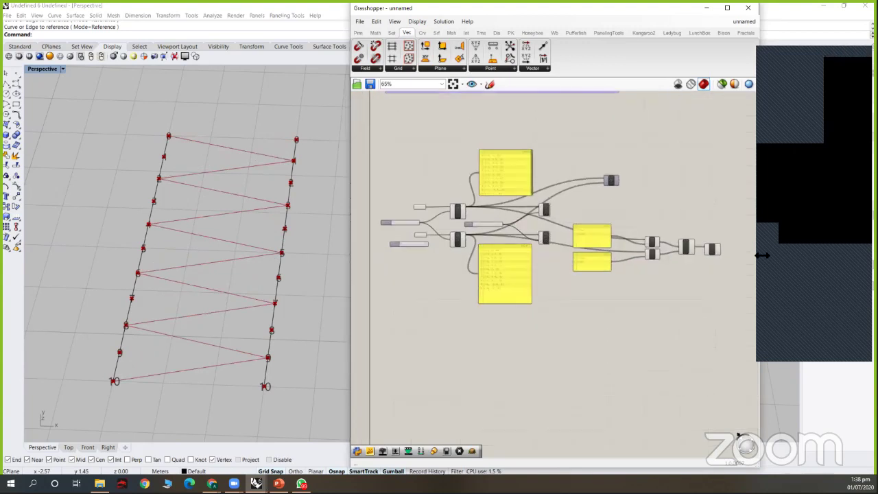
{"action": "left_click_drag", "start_coordinate": [760, 255], "coordinate": [799, 256]}
{"action": "scroll", "coordinate": [604, 219], "scroll_direction": "up", "scroll_amount": 2}
{"action": "scroll", "coordinate": [604, 215], "scroll_direction": "down", "scroll_amount": 1}
{"action": "right_click_drag", "start_coordinate": [604, 216], "coordinate": [608, 219]}
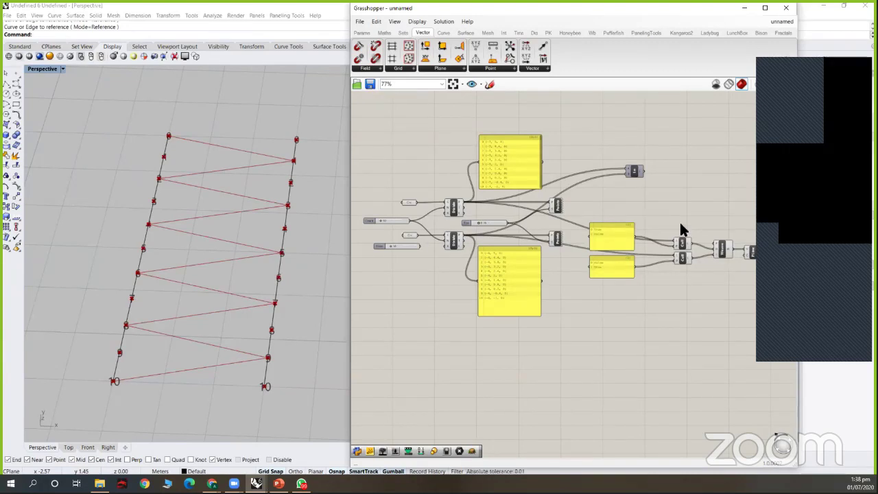
{"action": "right_click_drag", "start_coordinate": [693, 213], "coordinate": [638, 222]}
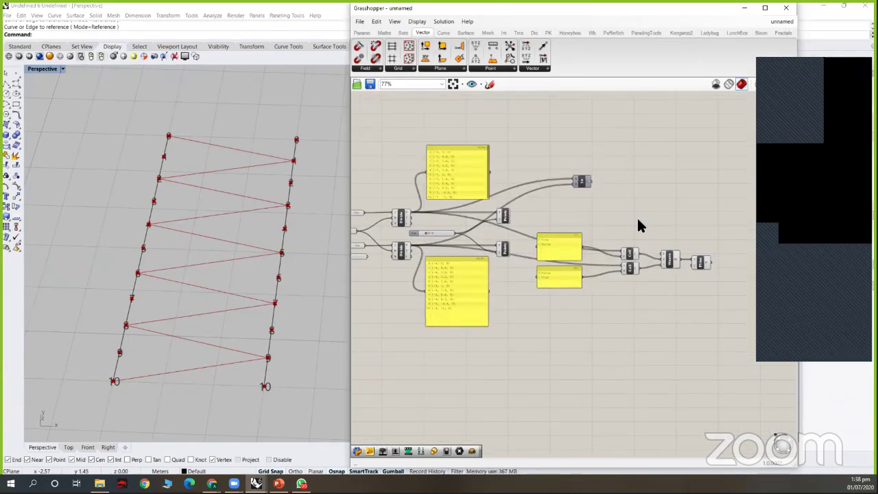
Step: Move the Weave and Polyline components closer to the two Cull components
{"action": "scroll", "coordinate": [683, 232], "scroll_direction": "up", "scroll_amount": 2}
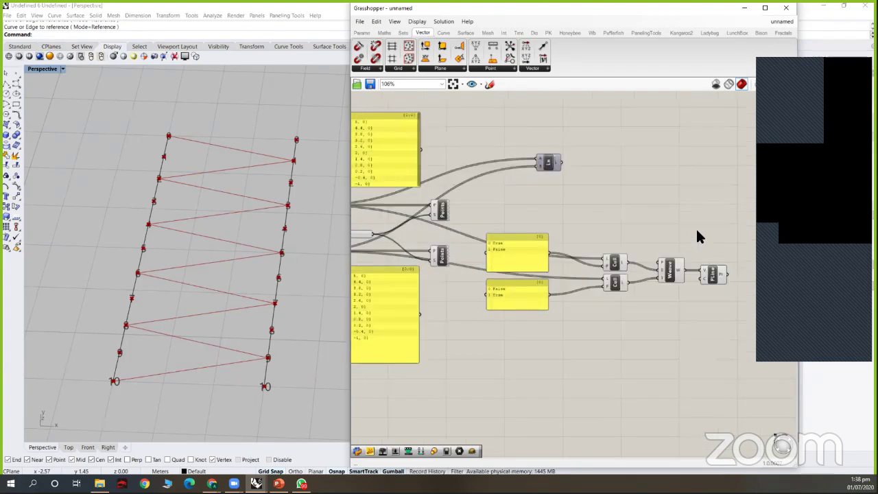
{"action": "scroll", "coordinate": [600, 277], "scroll_direction": "up", "scroll_amount": 2}
{"action": "left_click_drag", "start_coordinate": [588, 281], "coordinate": [574, 281]}
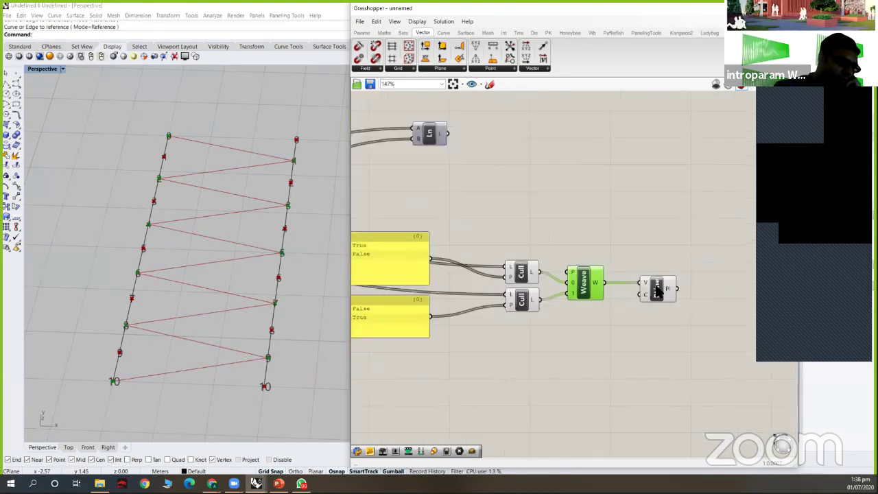
{"action": "left_click_drag", "start_coordinate": [645, 289], "coordinate": [626, 290]}
{"action": "left_click", "coordinate": [648, 336]}
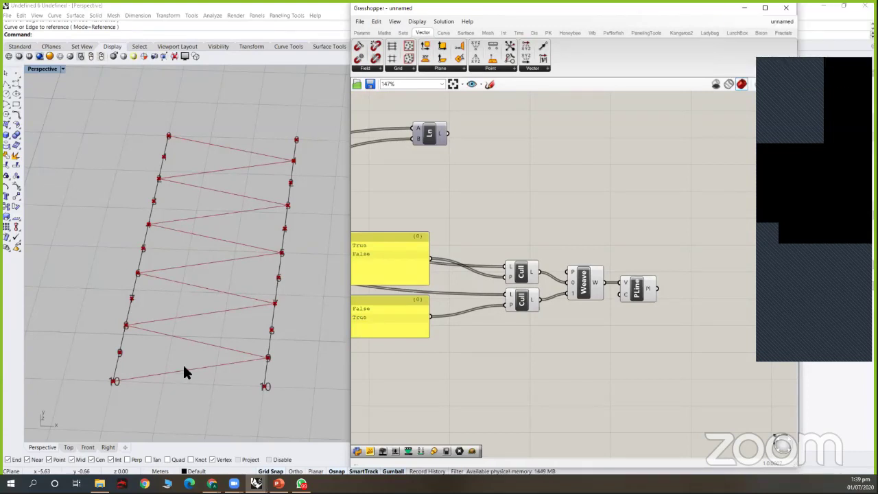
Step: Add a Divide Curve component after the Polyline and connect the polyline output to its curve input
{"action": "scroll", "coordinate": [573, 237], "scroll_direction": "down", "scroll_amount": 3}
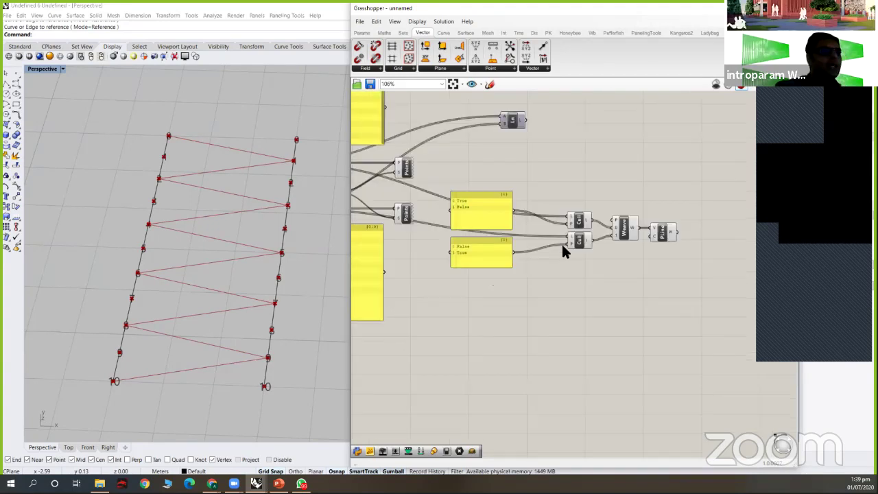
{"action": "scroll", "coordinate": [608, 243], "scroll_direction": "down", "scroll_amount": 1}
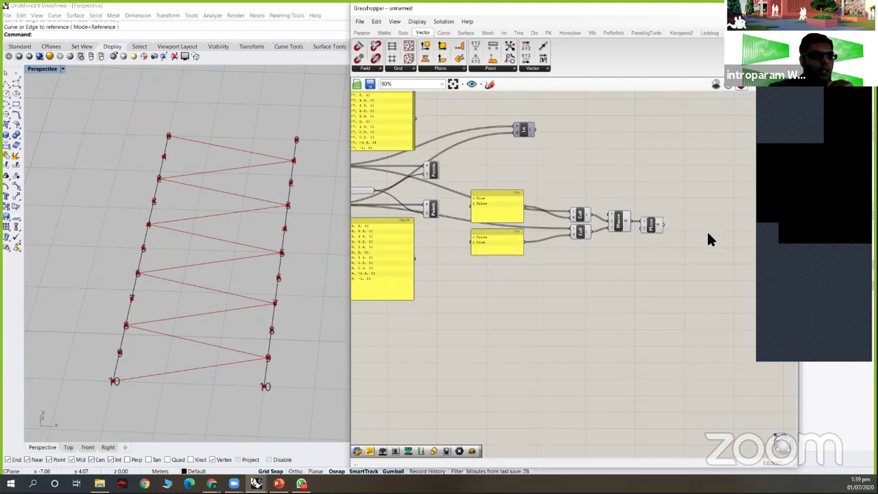
{"action": "scroll", "coordinate": [597, 259], "scroll_direction": "up", "scroll_amount": 5}
{"action": "double_click", "coordinate": [606, 258]}
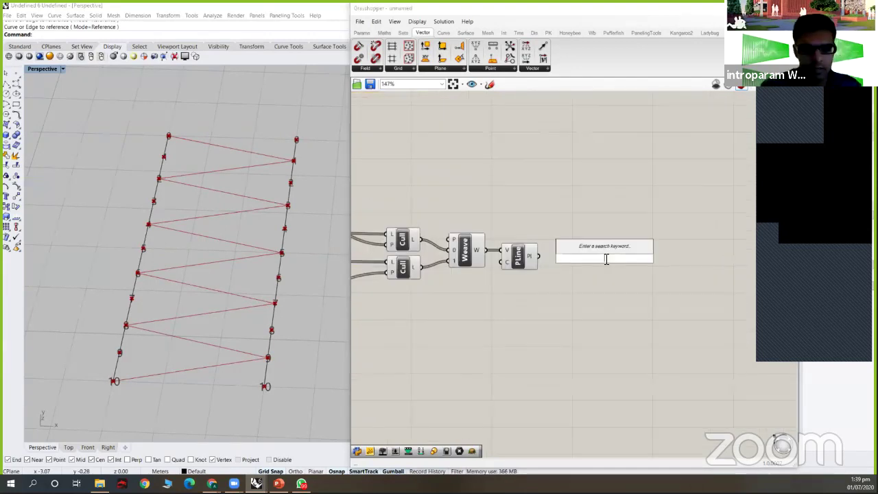
{"action": "type", "text": "divide"}
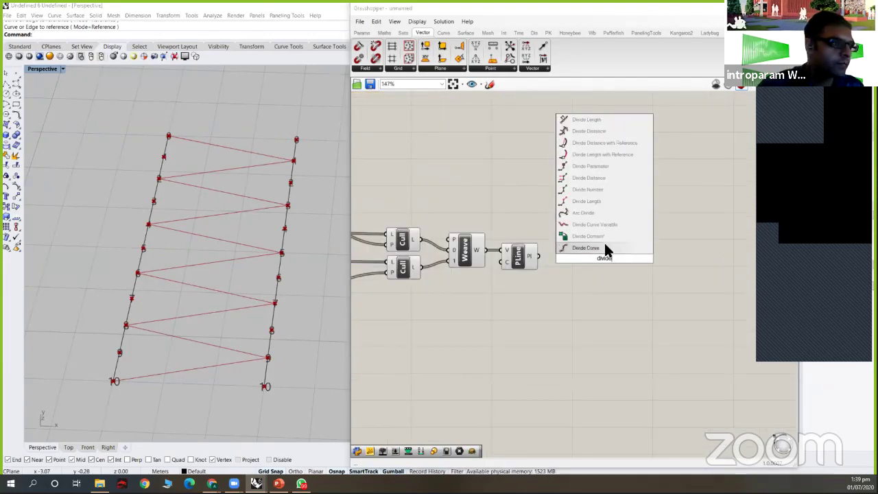
{"action": "key", "text": "Return"}
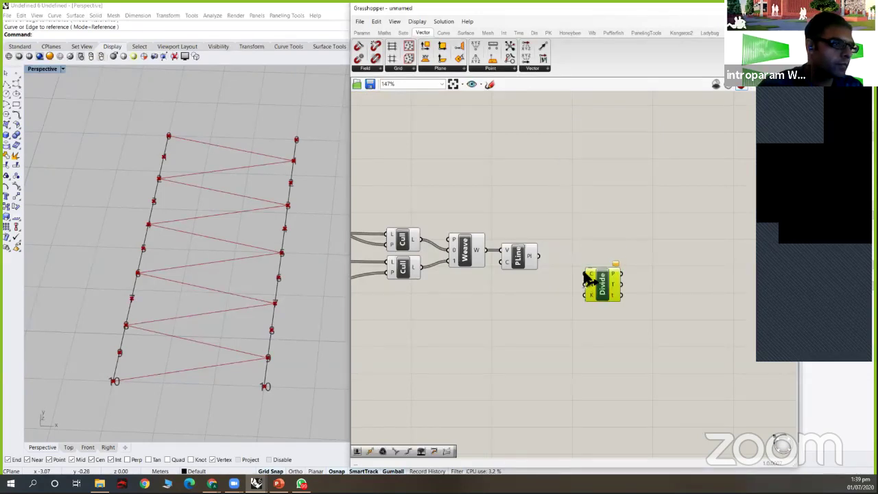
{"action": "left_click_drag", "start_coordinate": [587, 274], "coordinate": [538, 255]}
{"action": "left_click_drag", "start_coordinate": [613, 286], "coordinate": [616, 280]}
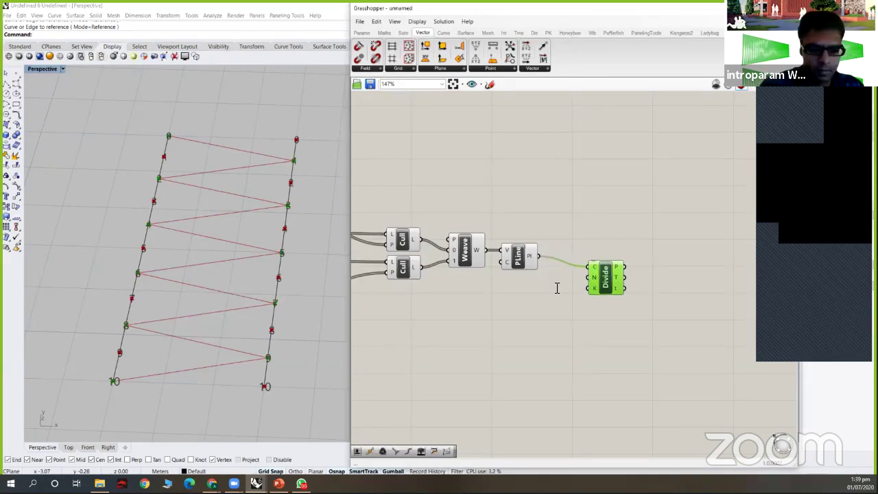
Step: Feed Divide Curve's count from a new slider created at 25, raise it to 80, and move Divide farther from the Polyline
{"action": "double_click", "coordinate": [556, 288]}
{"action": "type", "text": "25"}
{"action": "key", "text": "Return"}
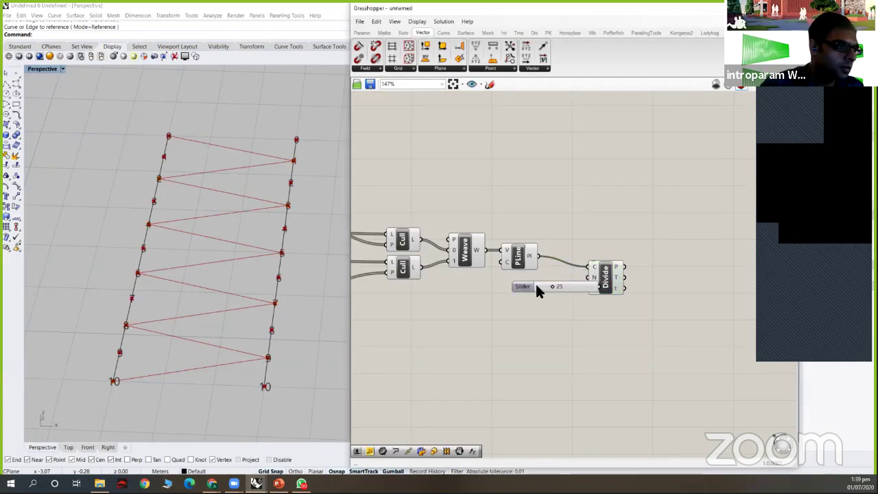
{"action": "left_click_drag", "start_coordinate": [537, 288], "coordinate": [471, 292]}
{"action": "left_click_drag", "start_coordinate": [555, 288], "coordinate": [588, 277]}
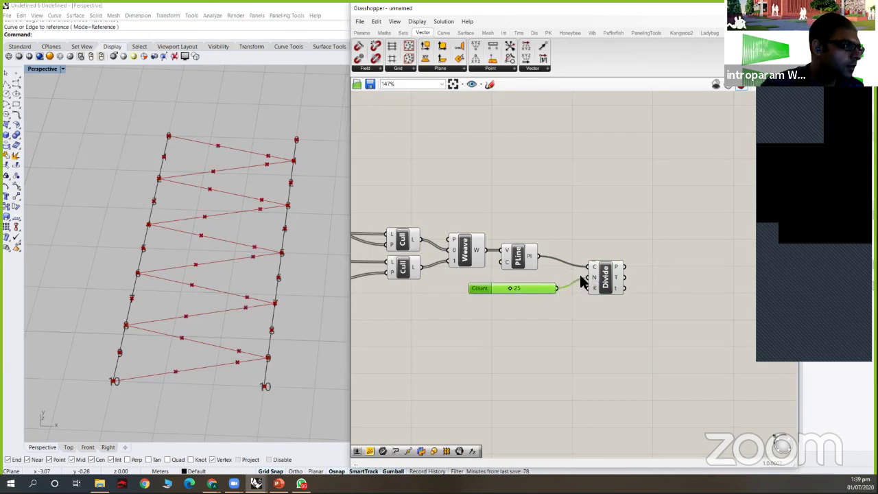
{"action": "left_click_drag", "start_coordinate": [506, 288], "coordinate": [532, 288]}
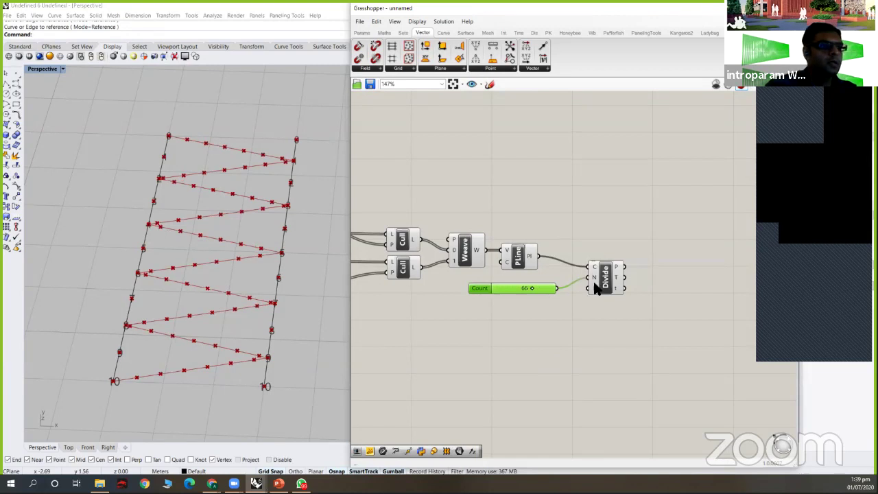
{"action": "left_click_drag", "start_coordinate": [620, 275], "coordinate": [692, 264]}
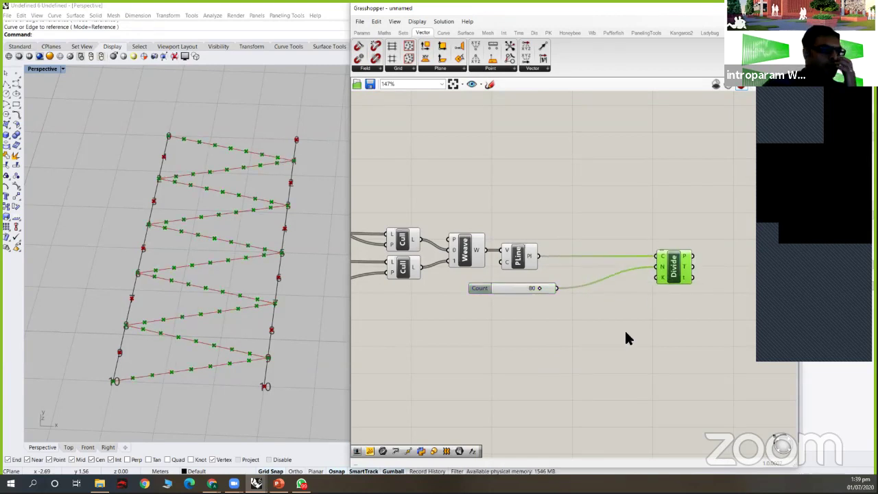
Step: Turn off the preview of the two Cull, Weave and Polyline components
{"action": "scroll", "coordinate": [549, 343], "scroll_direction": "down", "scroll_amount": 2}
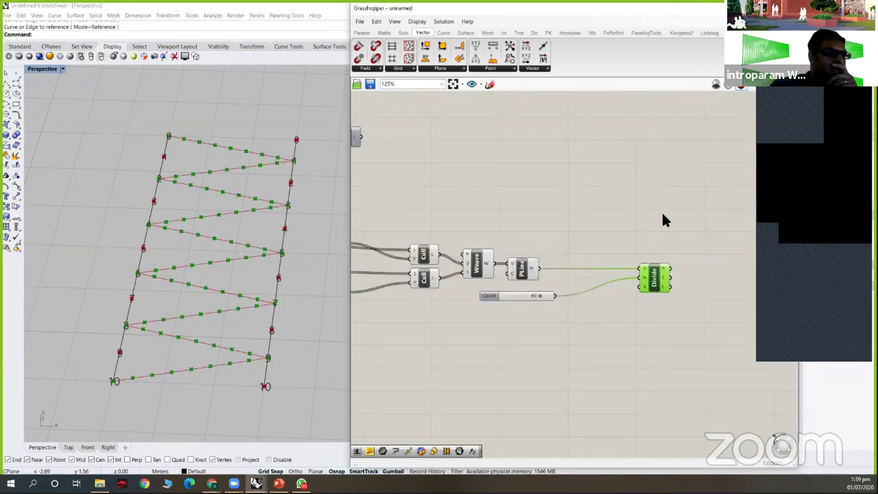
{"action": "right_click_drag", "start_coordinate": [532, 226], "coordinate": [663, 215]}
{"action": "left_click_drag", "start_coordinate": [656, 209], "coordinate": [572, 256]}
{"action": "scroll", "coordinate": [664, 209], "scroll_direction": "down", "scroll_amount": 2}
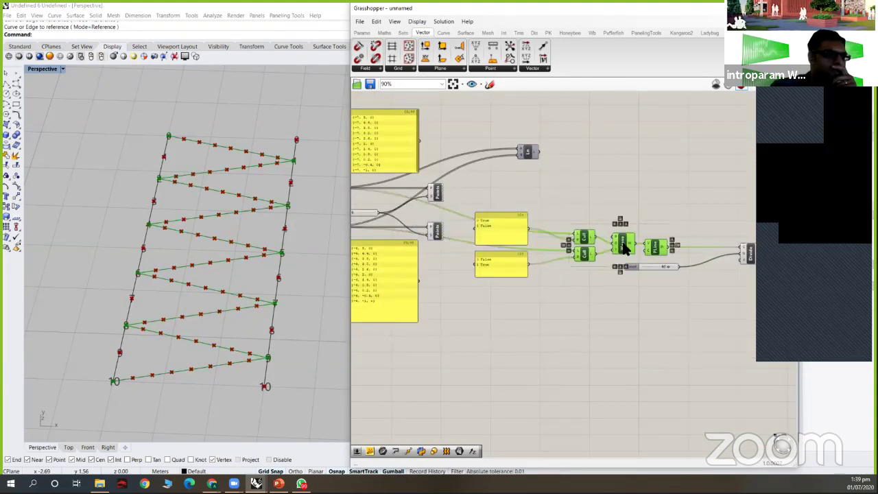
{"action": "middle_click", "coordinate": [621, 245]}
{"action": "left_click", "coordinate": [651, 218]}
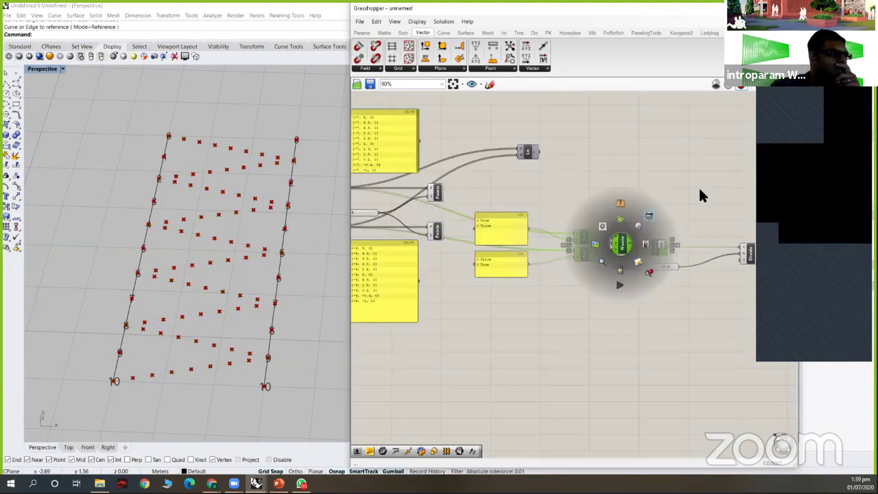
Step: Turn off the preview of the upstream curve, Divide and point-number components feeding the Culls
{"action": "scroll", "coordinate": [473, 293], "scroll_direction": "down", "scroll_amount": 5}
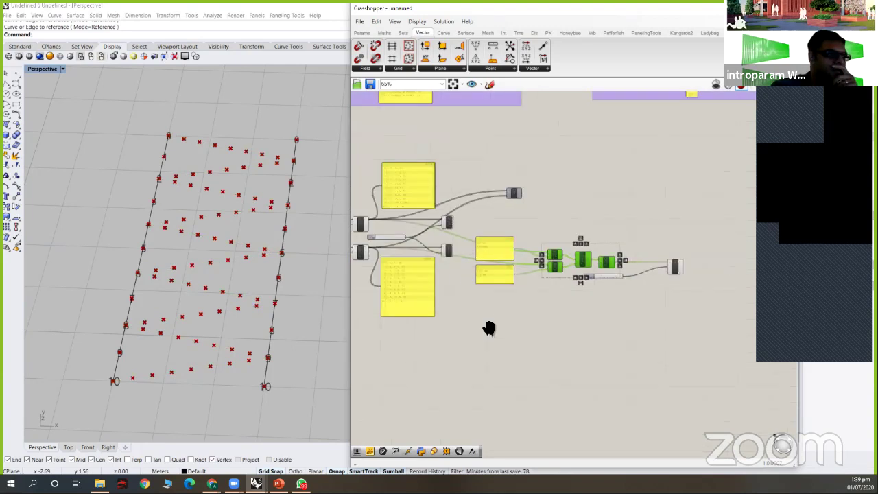
{"action": "left_click_drag", "start_coordinate": [420, 230], "coordinate": [533, 343]}
{"action": "middle_click", "coordinate": [465, 264]}
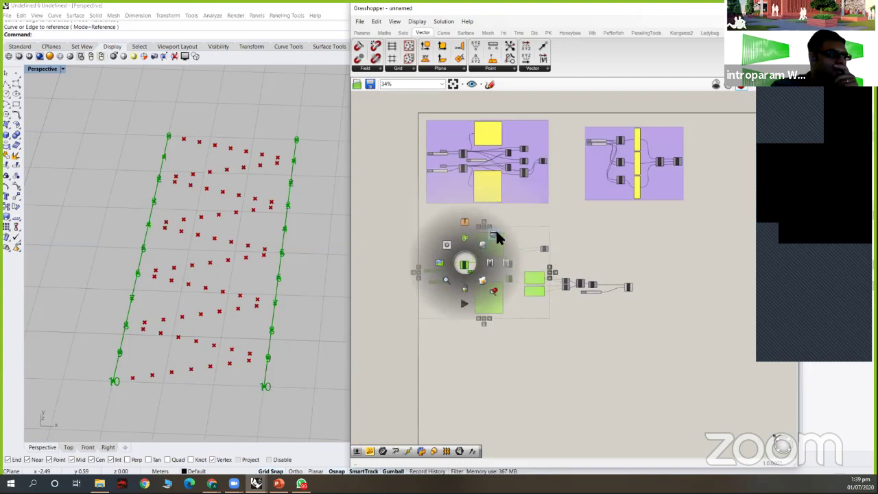
{"action": "left_click", "coordinate": [493, 234]}
Step: Hide the two reference lines in the Rhino viewport
{"action": "left_click_drag", "start_coordinate": [333, 268], "coordinate": [108, 240]}
{"action": "type", "text": "Hide"}
{"action": "key", "text": "Return"}
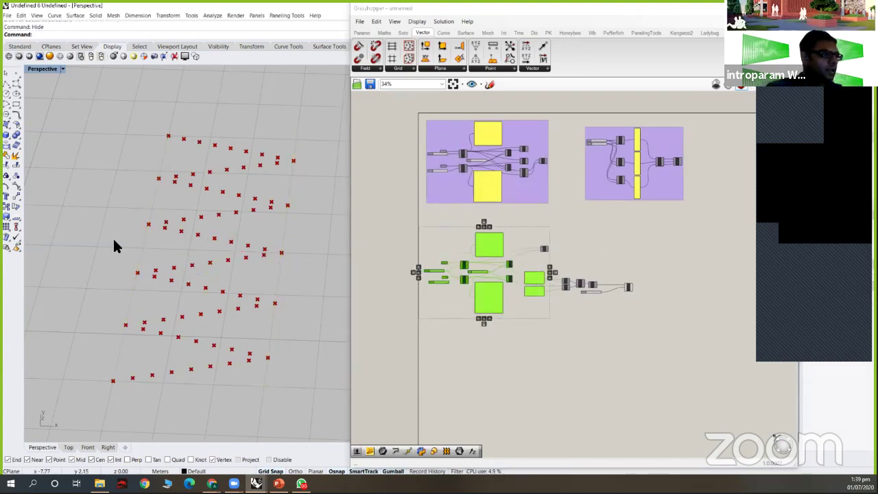
Step: Select the Divide Curve component after the Polyline and shift it slightly farther from its inputs
{"action": "scroll", "coordinate": [627, 289], "scroll_direction": "up", "scroll_amount": 3}
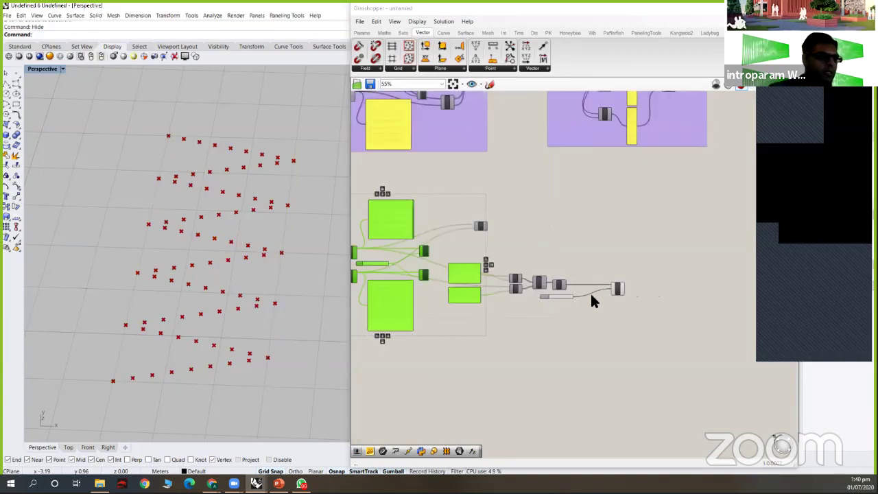
{"action": "scroll", "coordinate": [566, 297], "scroll_direction": "up", "scroll_amount": 5}
{"action": "left_click", "coordinate": [571, 297]}
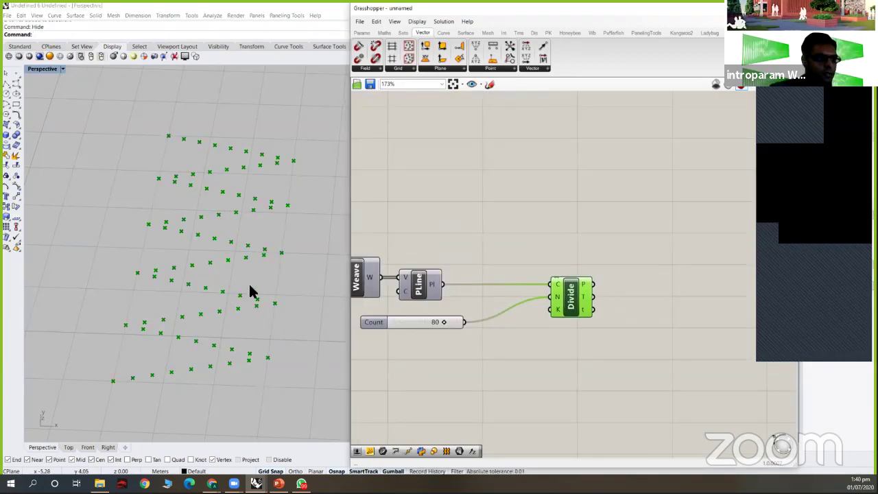
{"action": "right_click_drag", "start_coordinate": [566, 224], "coordinate": [647, 218]}
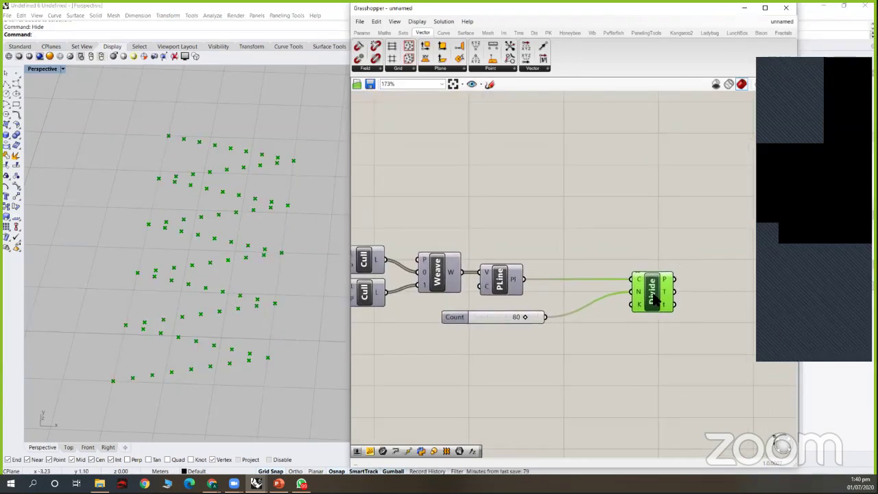
{"action": "left_click_drag", "start_coordinate": [673, 294], "coordinate": [698, 293]}
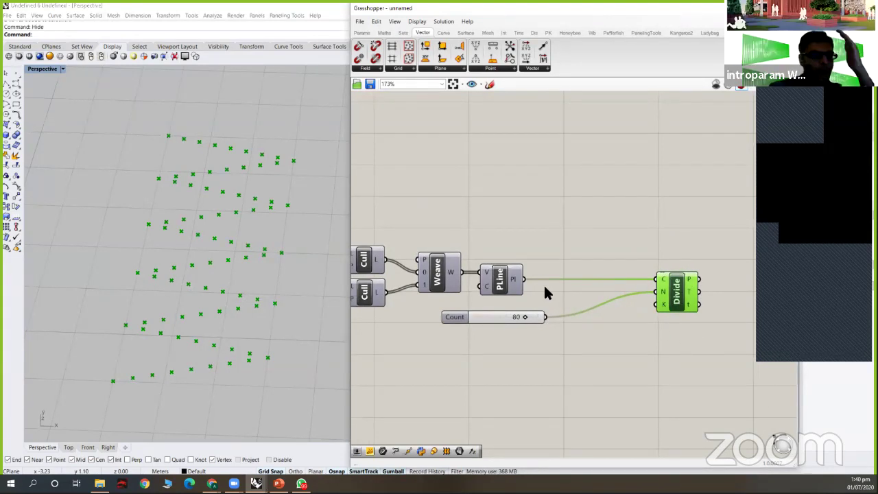
{"action": "scroll", "coordinate": [537, 249], "scroll_direction": "down", "scroll_amount": 2}
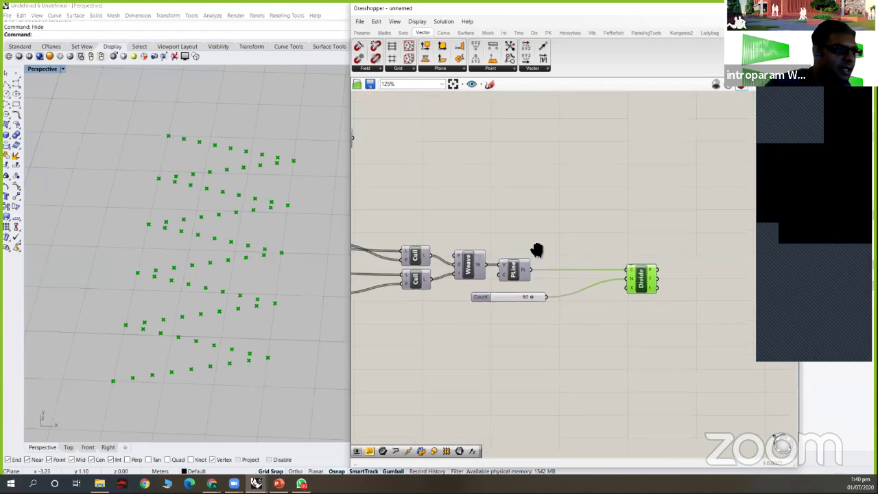
{"action": "right_click_drag", "start_coordinate": [536, 249], "coordinate": [569, 263]}
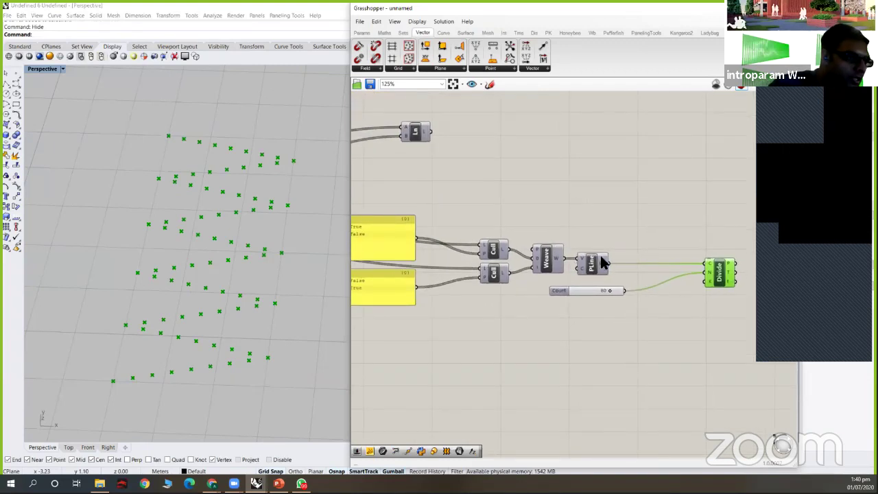
Step: Set the unconnected number slider below the two curve inputs to 20 and select the Count slider feeding both Divide components
{"action": "scroll", "coordinate": [598, 262], "scroll_direction": "up", "scroll_amount": 2}
{"action": "right_click_drag", "start_coordinate": [670, 235], "coordinate": [622, 246]}
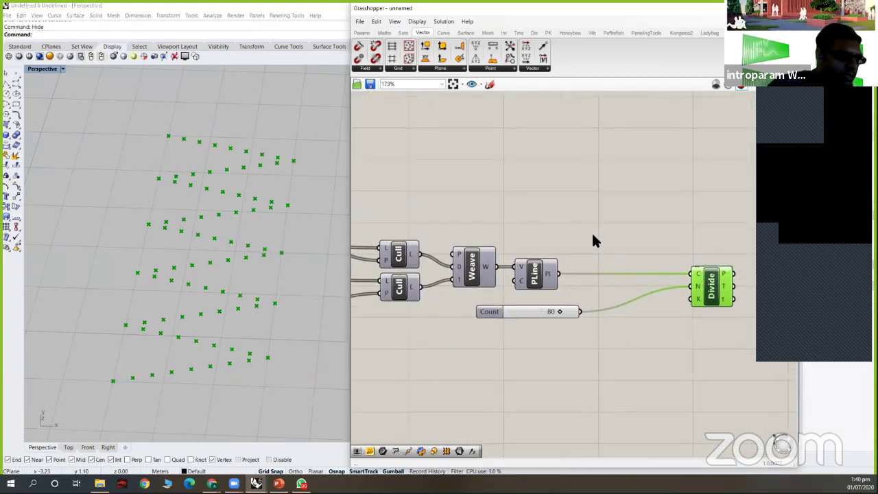
{"action": "scroll", "coordinate": [511, 261], "scroll_direction": "down", "scroll_amount": 4}
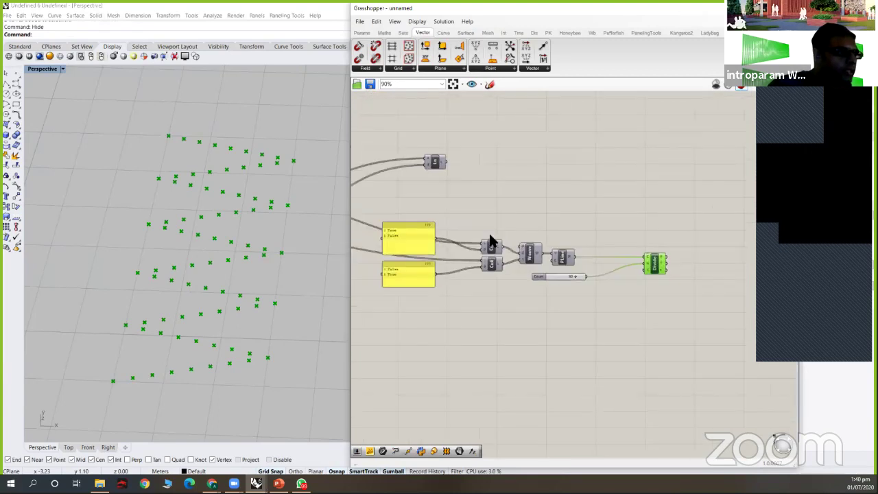
{"action": "right_click_drag", "start_coordinate": [360, 238], "coordinate": [596, 249]}
{"action": "scroll", "coordinate": [459, 266], "scroll_direction": "up", "scroll_amount": 5}
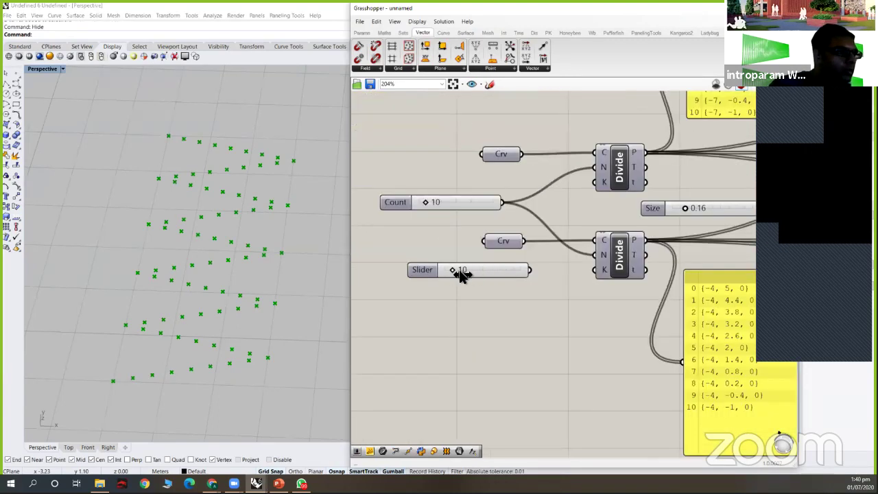
{"action": "key", "text": "ctrl+z"}
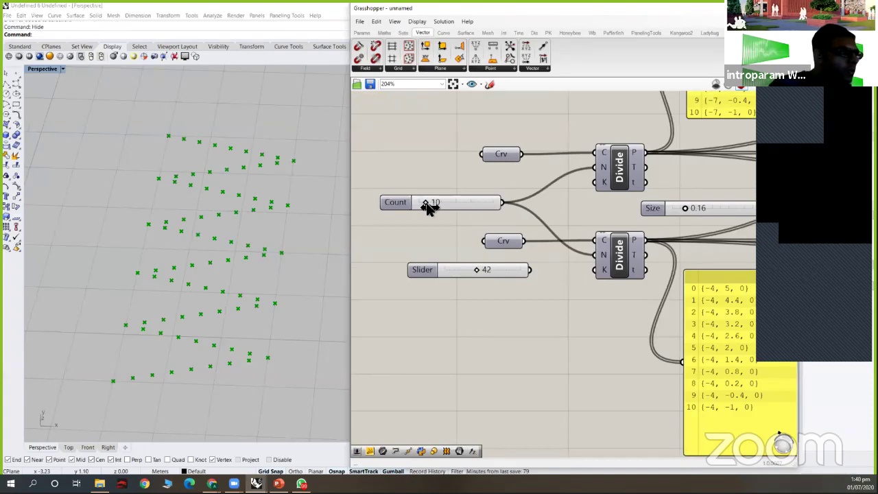
{"action": "left_click_drag", "start_coordinate": [438, 206], "coordinate": [425, 204]}
{"action": "left_click", "coordinate": [424, 200]}
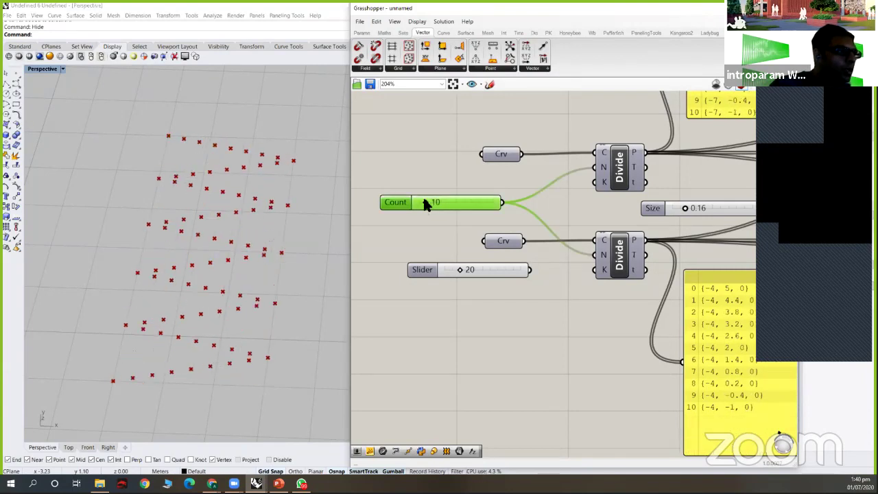
Step: Add a third entry, False, to the True/False pattern panel feeding the upper Cull component
{"action": "scroll", "coordinate": [607, 209], "scroll_direction": "down", "scroll_amount": 2}
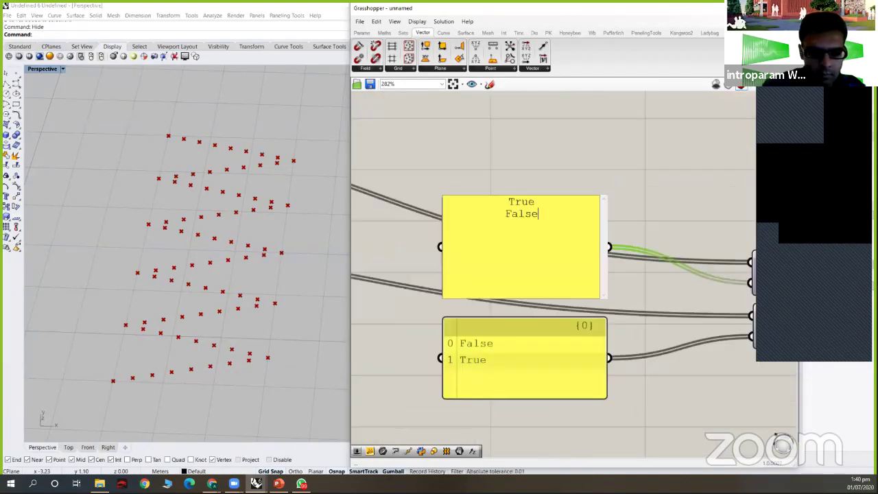
{"action": "type", "text": "alse"}
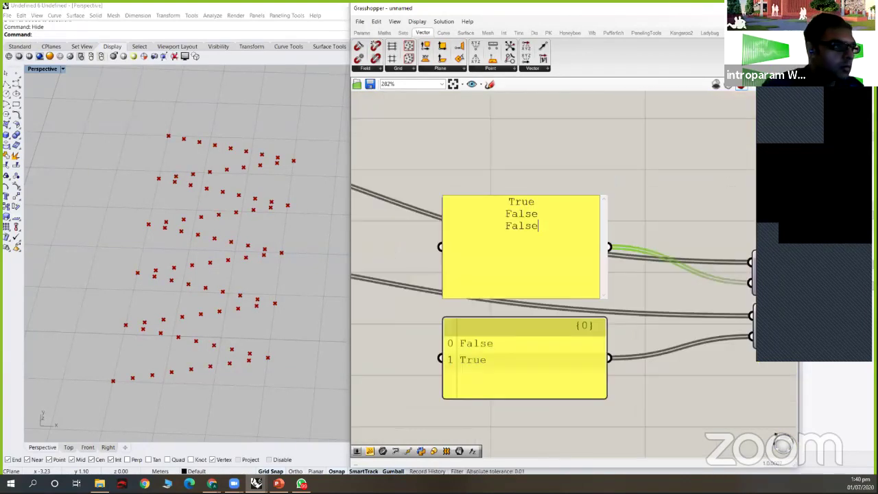
{"action": "left_click", "coordinate": [630, 158]}
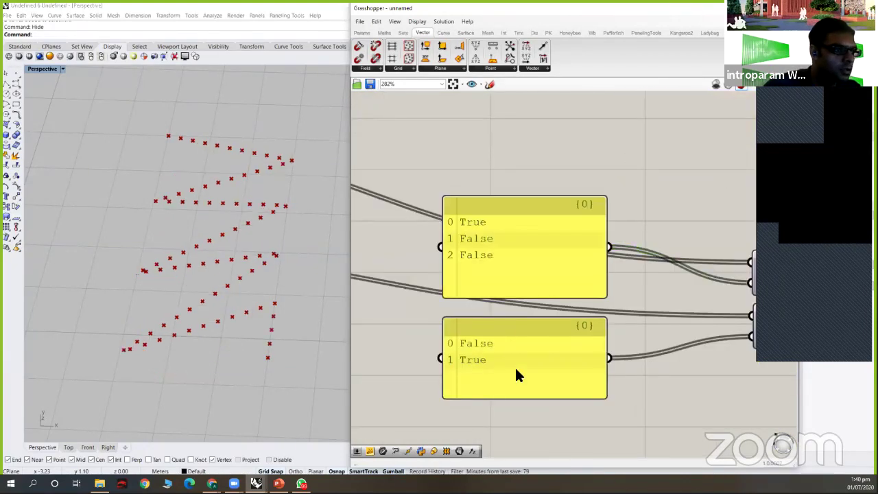
Step: Remove the extra third False entry from the upper Cull pattern panel, leaving True and False
{"action": "double_click", "coordinate": [550, 274]}
{"action": "left_click", "coordinate": [492, 231]}
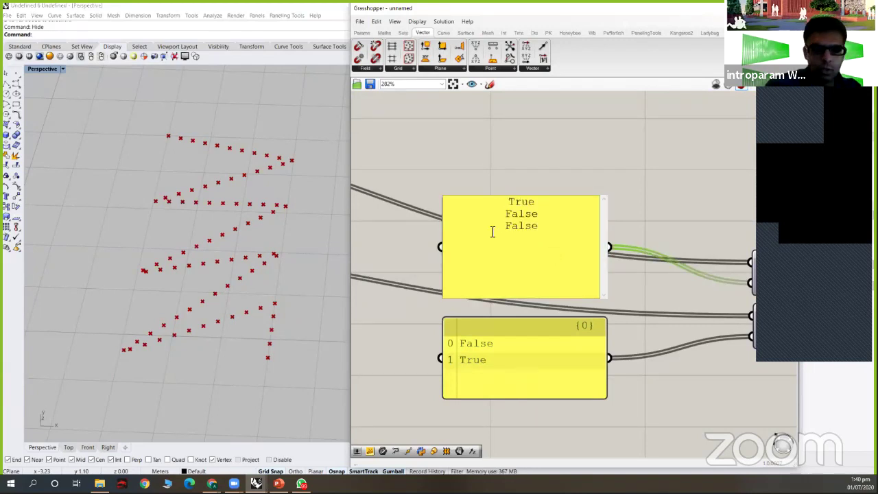
{"action": "key", "text": "Delete"}
{"action": "key", "text": "Delete"}
{"action": "key", "text": "Delete"}
{"action": "key", "text": "Delete"}
{"action": "key", "text": "Delete"}
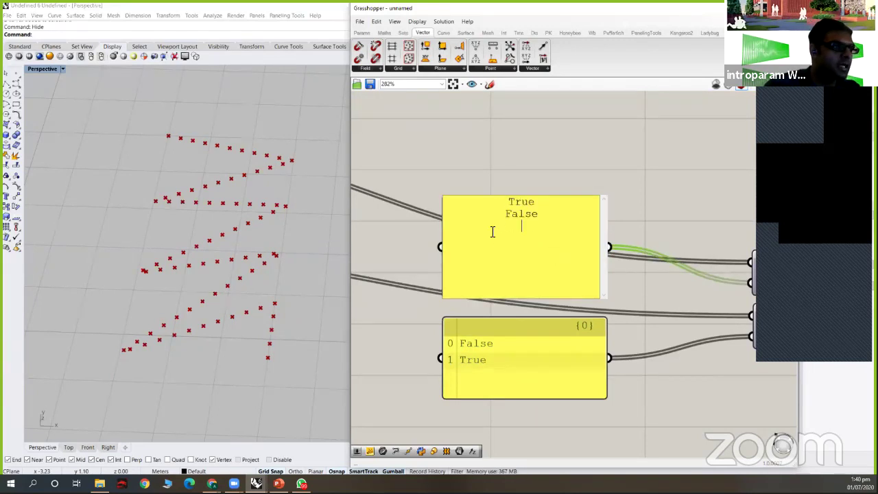
{"action": "left_click", "coordinate": [543, 184]}
Step: Shift the last Divide Curve component slightly closer to its inputs and select the Polyline component
{"action": "scroll", "coordinate": [543, 184], "scroll_direction": "down", "scroll_amount": 2}
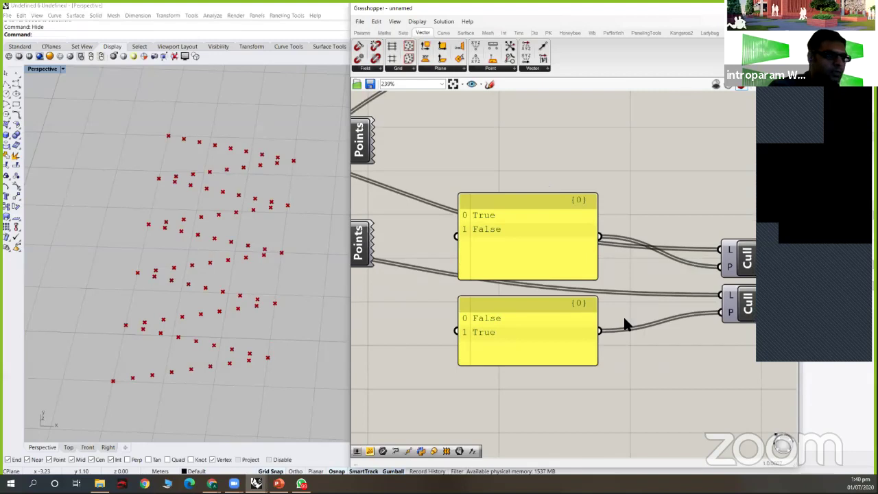
{"action": "scroll", "coordinate": [623, 315], "scroll_direction": "down", "scroll_amount": 3}
{"action": "right_click_drag", "start_coordinate": [596, 363], "coordinate": [486, 325]}
{"action": "right_click_drag", "start_coordinate": [642, 306], "coordinate": [493, 311]}
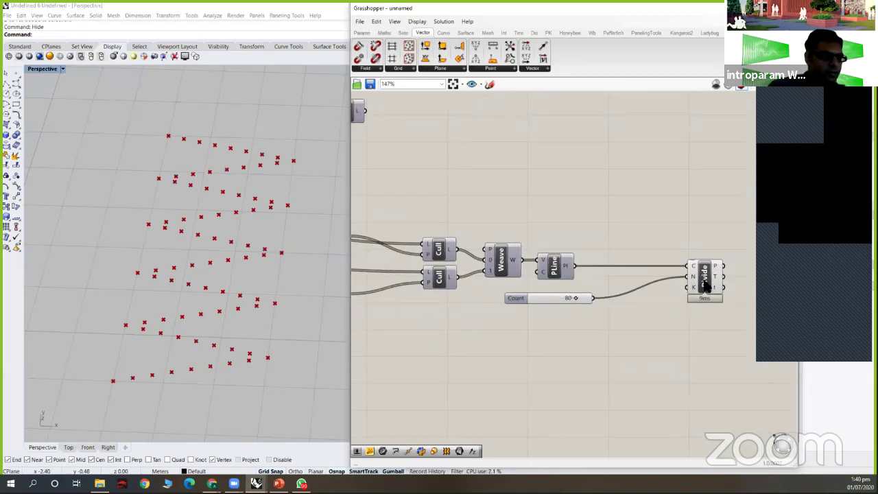
{"action": "left_click_drag", "start_coordinate": [705, 286], "coordinate": [702, 284]}
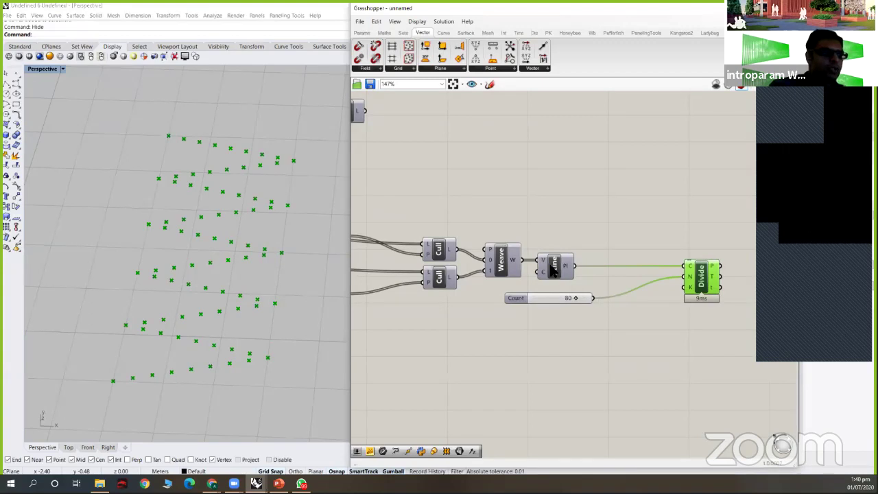
{"action": "left_click", "coordinate": [553, 268]}
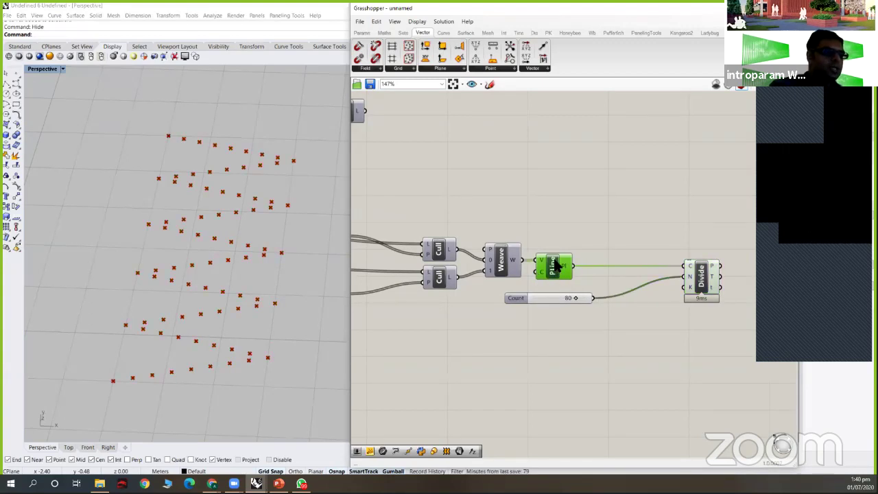
Step: Examine the layout of the zigzag definition, from the source curves through Cull and Weave to the final Divide Curve component
{"action": "scroll", "coordinate": [612, 254], "scroll_direction": "down", "scroll_amount": 3}
{"action": "scroll", "coordinate": [411, 228], "scroll_direction": "up", "scroll_amount": 2}
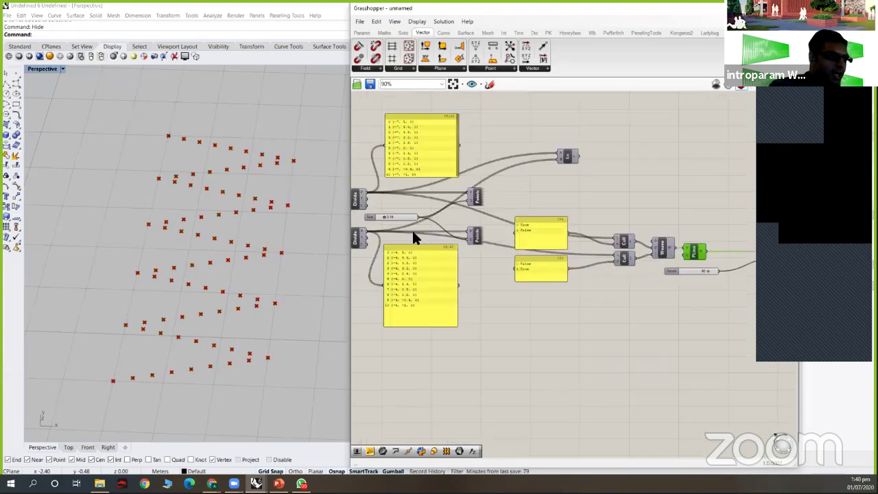
{"action": "scroll", "coordinate": [649, 212], "scroll_direction": "down", "scroll_amount": 4}
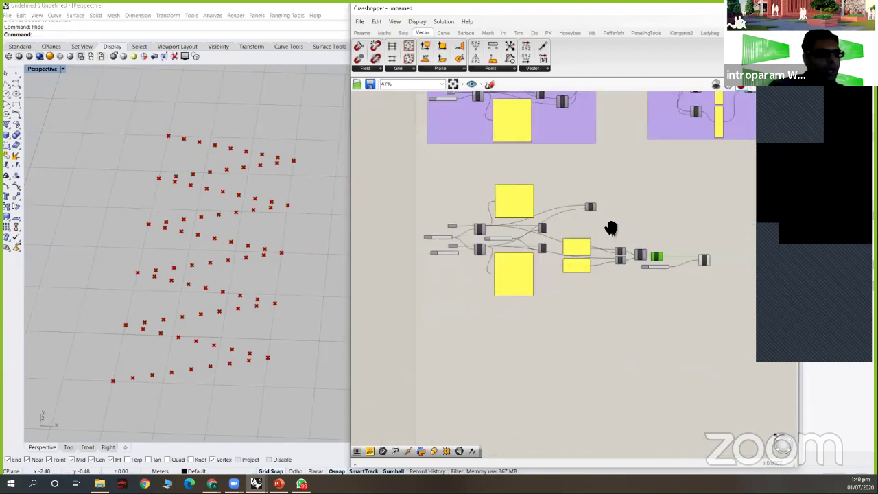
{"action": "right_click_drag", "start_coordinate": [610, 228], "coordinate": [576, 233]}
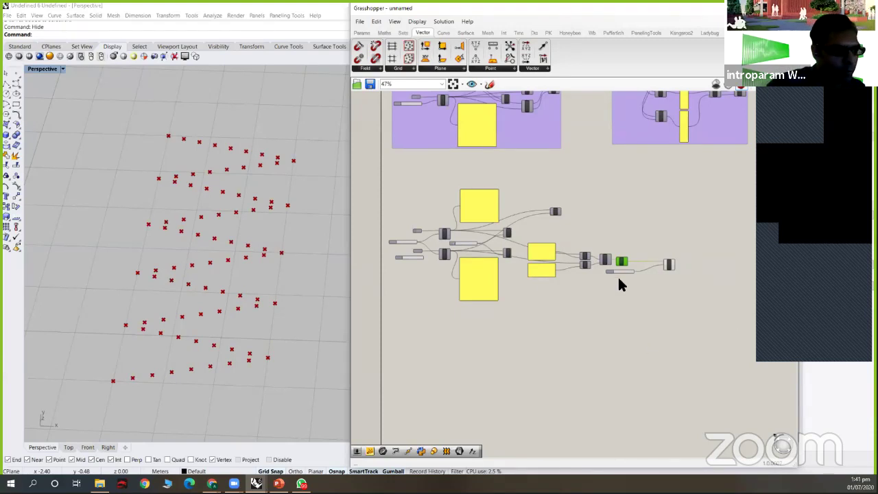
{"action": "scroll", "coordinate": [602, 233], "scroll_direction": "up", "scroll_amount": 5}
{"action": "scroll", "coordinate": [472, 317], "scroll_direction": "down", "scroll_amount": 7}
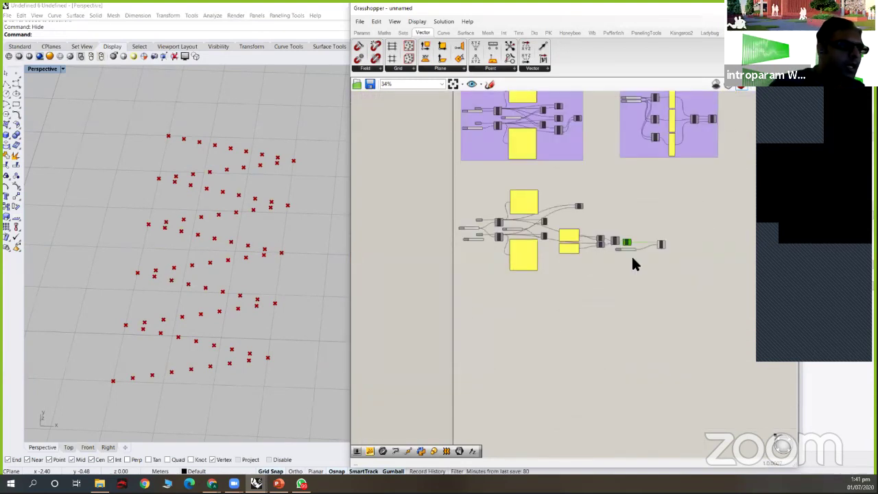
{"action": "scroll", "coordinate": [631, 261], "scroll_direction": "up", "scroll_amount": 3}
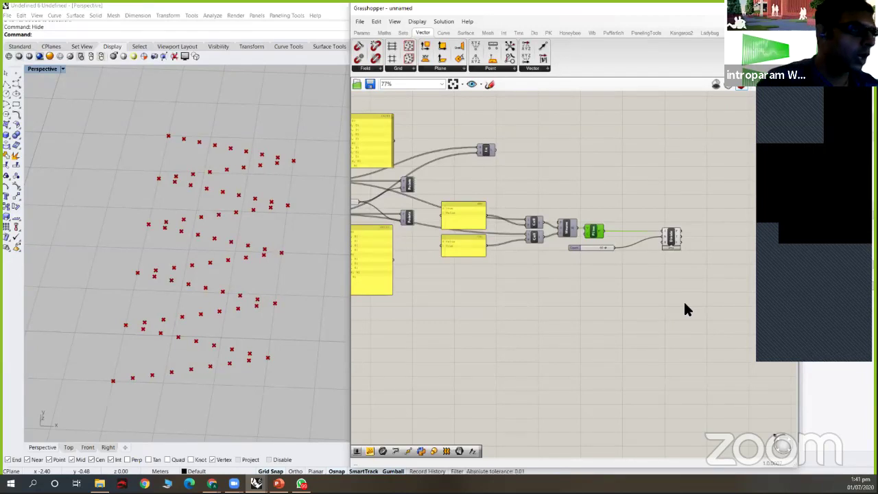
{"action": "scroll", "coordinate": [685, 244], "scroll_direction": "down", "scroll_amount": 3}
{"action": "right_click_drag", "start_coordinate": [683, 241], "coordinate": [697, 177]}
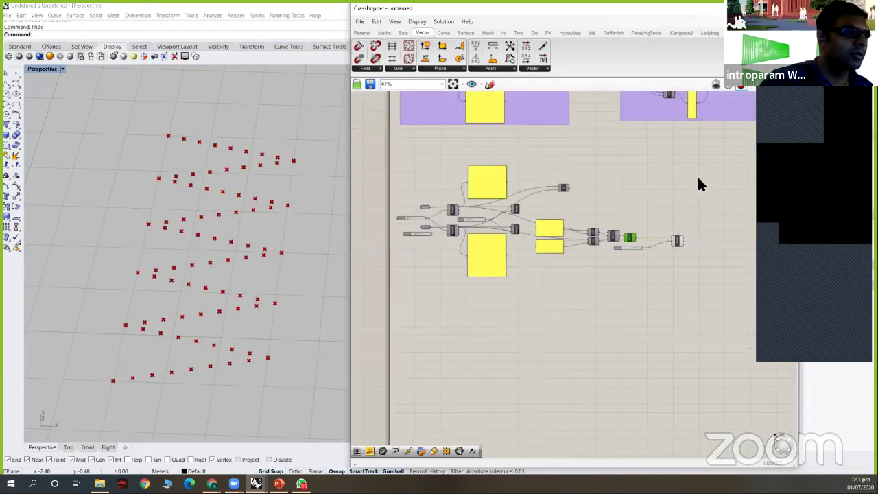
Step: Move the last Divide Curve component to the empty canvas area below the definition and back beside the Polyline
{"action": "left_click_drag", "start_coordinate": [696, 177], "coordinate": [420, 257]}
{"action": "scroll", "coordinate": [666, 166], "scroll_direction": "up", "scroll_amount": 2}
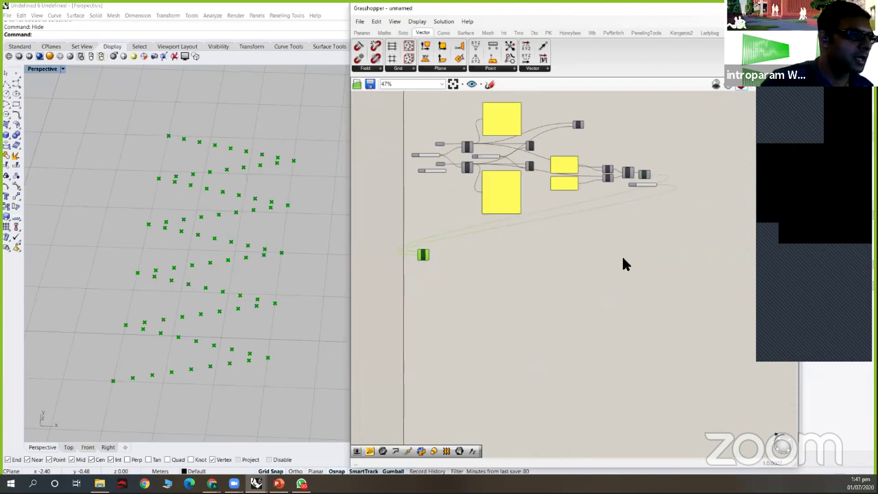
{"action": "scroll", "coordinate": [433, 255], "scroll_direction": "up", "scroll_amount": 1}
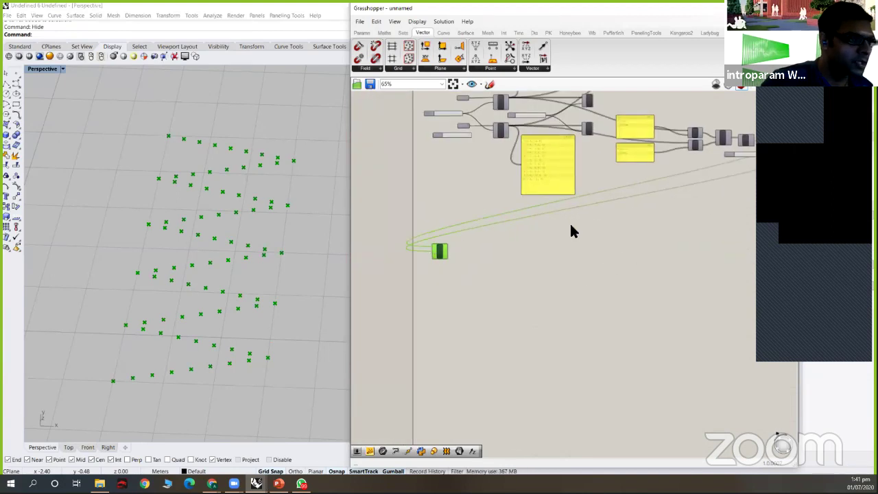
{"action": "scroll", "coordinate": [652, 186], "scroll_direction": "up", "scroll_amount": 2}
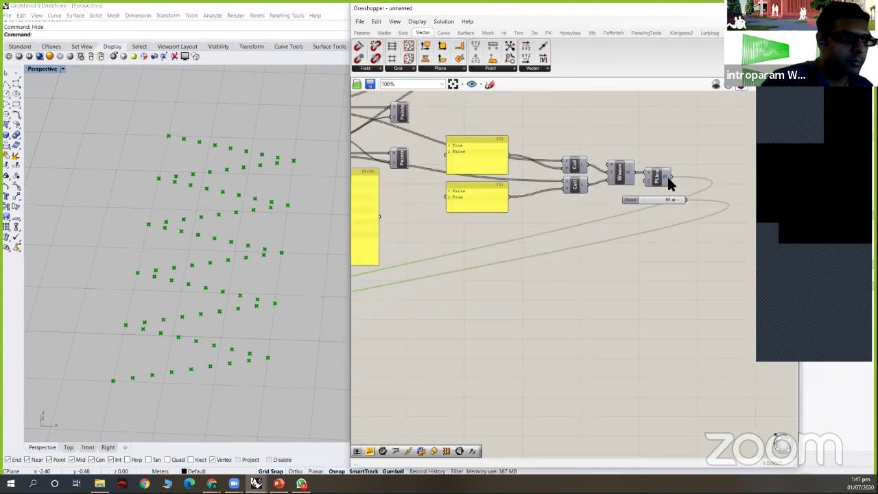
{"action": "scroll", "coordinate": [511, 235], "scroll_direction": "down", "scroll_amount": 6}
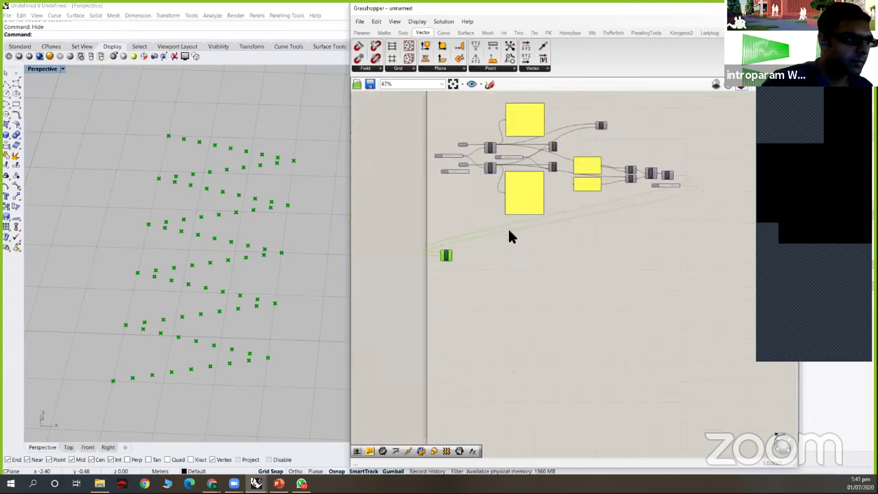
{"action": "scroll", "coordinate": [690, 177], "scroll_direction": "up", "scroll_amount": 7}
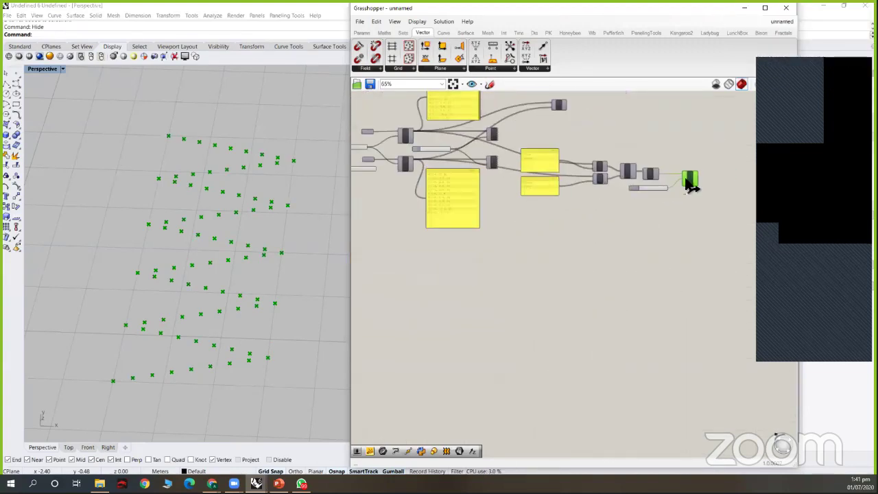
Step: Set the Count slider of the last Divide Curve to 56, and delete the slider together with that component
{"action": "left_click_drag", "start_coordinate": [629, 198], "coordinate": [622, 196]}
{"action": "left_click_drag", "start_coordinate": [720, 213], "coordinate": [647, 179]}
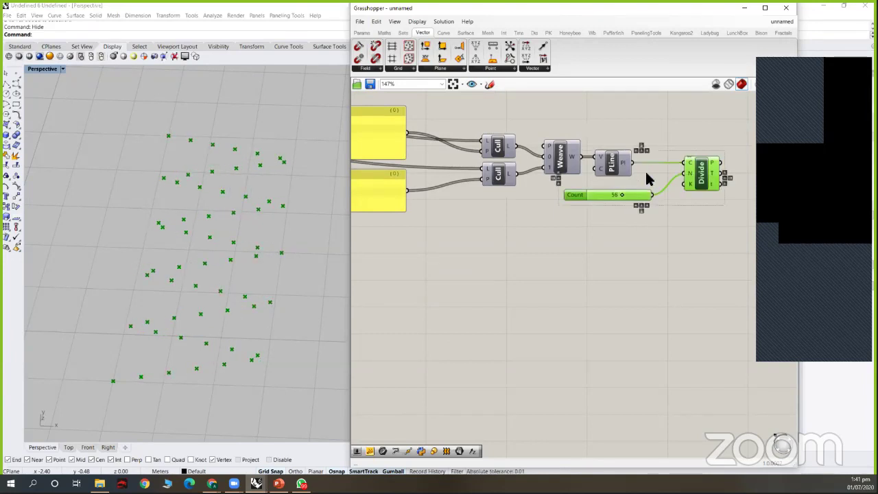
{"action": "scroll", "coordinate": [642, 232], "scroll_direction": "down", "scroll_amount": 5}
{"action": "key", "text": "ctrl+g"}
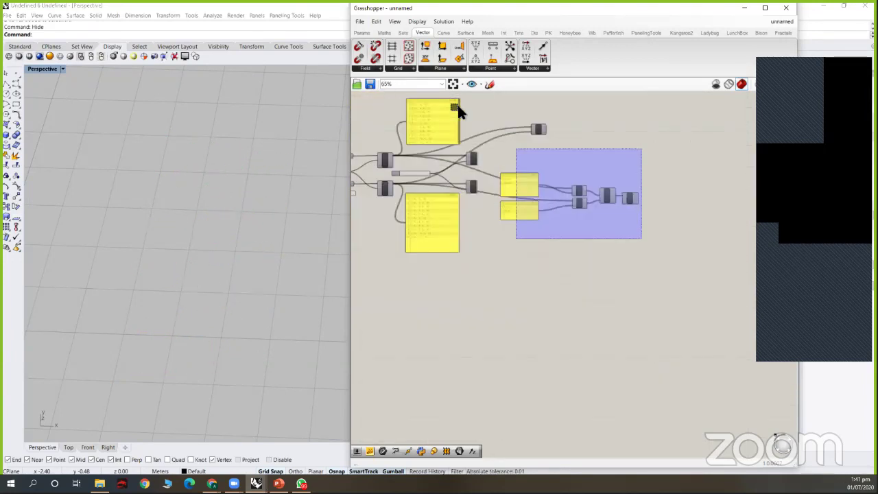
Step: Turn on the preview of the point-number, Line, Cull, Weave and Polyline components
{"action": "left_click_drag", "start_coordinate": [457, 105], "coordinate": [454, 106]}
{"action": "middle_click", "coordinate": [580, 191]}
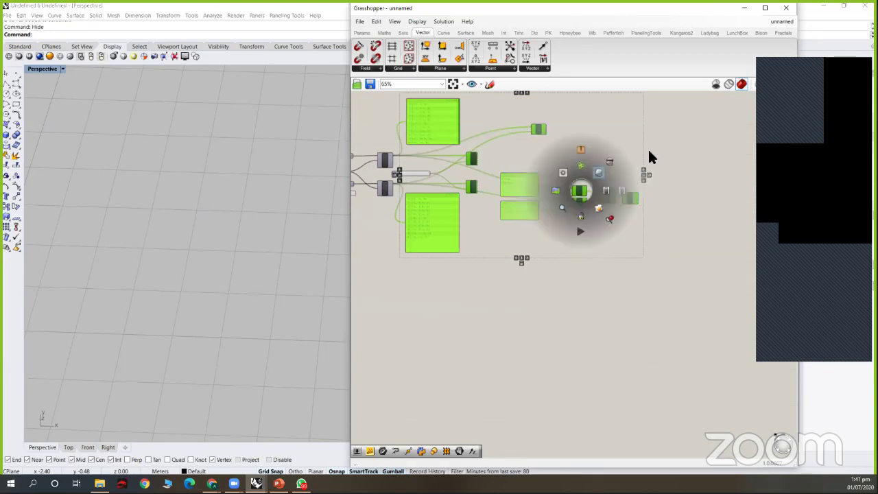
{"action": "left_click", "coordinate": [586, 228]}
Step: Turn off the preview of the Line component connecting the two sets of division points
{"action": "right_click_drag", "start_coordinate": [543, 115], "coordinate": [594, 113]}
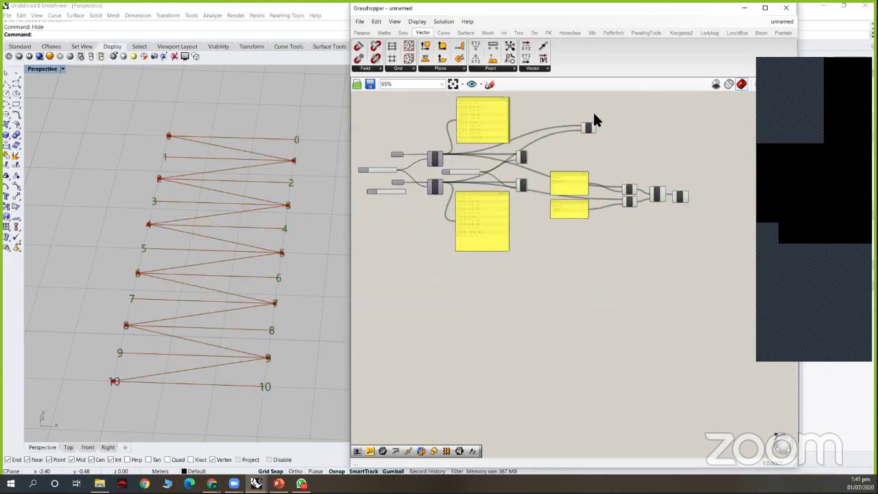
{"action": "left_click", "coordinate": [589, 126]}
{"action": "scroll", "coordinate": [594, 118], "scroll_direction": "up", "scroll_amount": 3}
{"action": "middle_click", "coordinate": [599, 117]}
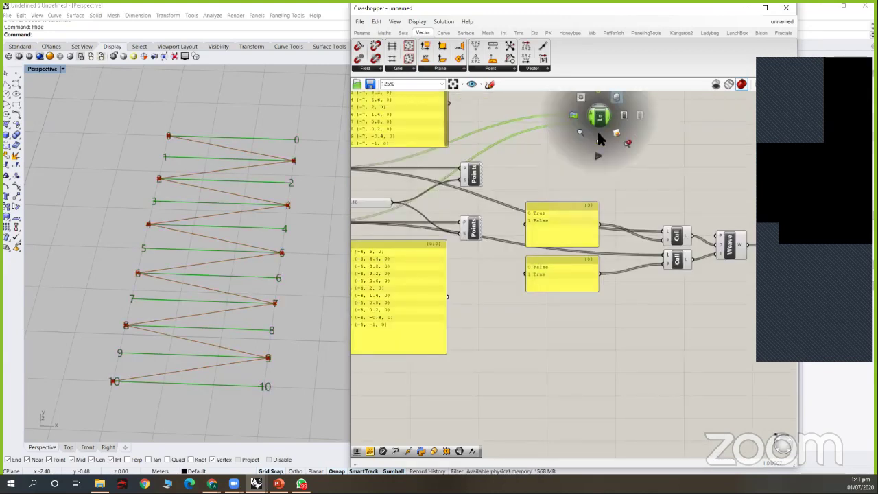
{"action": "right_click_drag", "start_coordinate": [645, 218], "coordinate": [623, 289]}
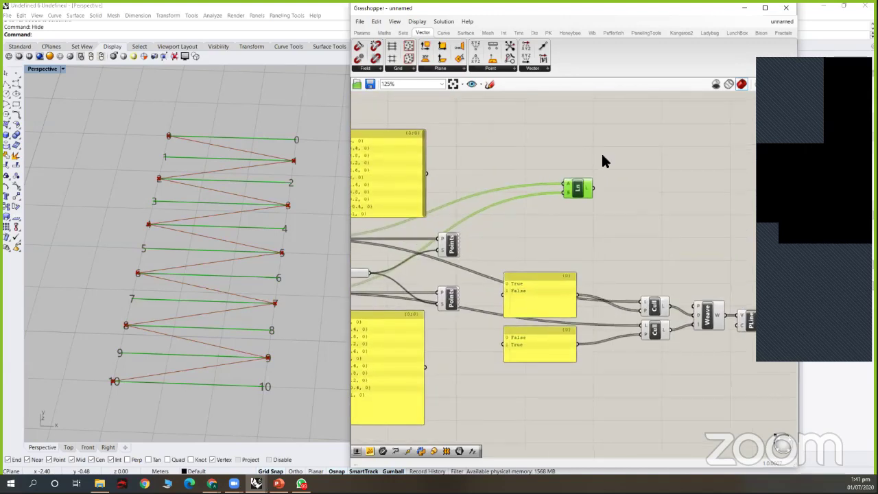
{"action": "left_click", "coordinate": [602, 157]}
{"action": "scroll", "coordinate": [641, 209], "scroll_direction": "down", "scroll_amount": 1}
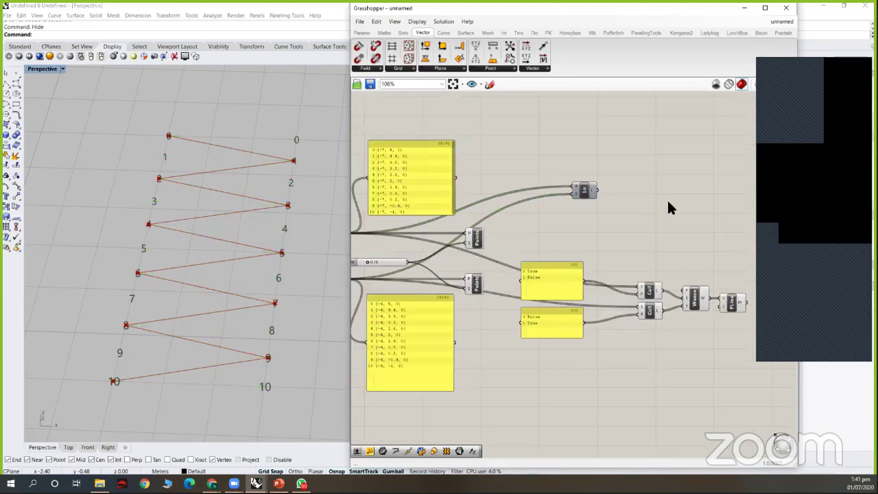
Step: Widen the Grasshopper window over the Rhino viewport and frame the whole zigzag definition in it
{"action": "scroll", "coordinate": [668, 203], "scroll_direction": "down", "scroll_amount": 1}
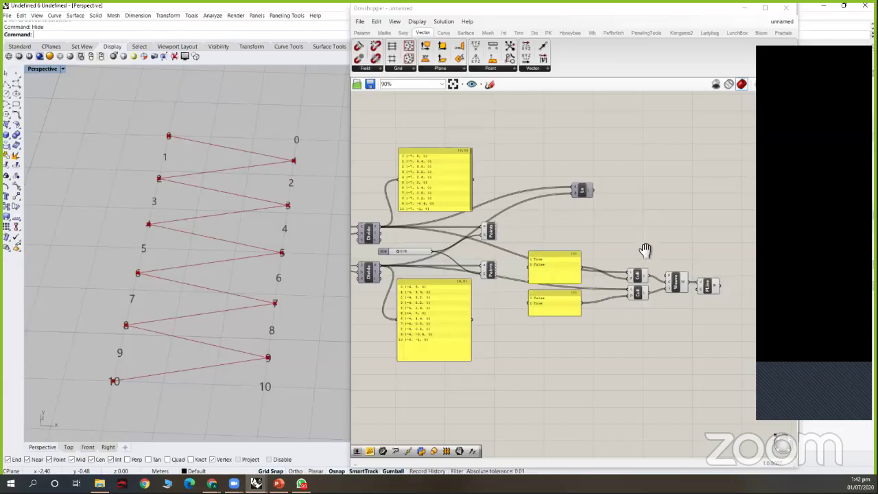
{"action": "scroll", "coordinate": [638, 256], "scroll_direction": "down", "scroll_amount": 2}
{"action": "right_click_drag", "start_coordinate": [638, 257], "coordinate": [624, 262]}
{"action": "scroll", "coordinate": [622, 260], "scroll_direction": "up", "scroll_amount": 1}
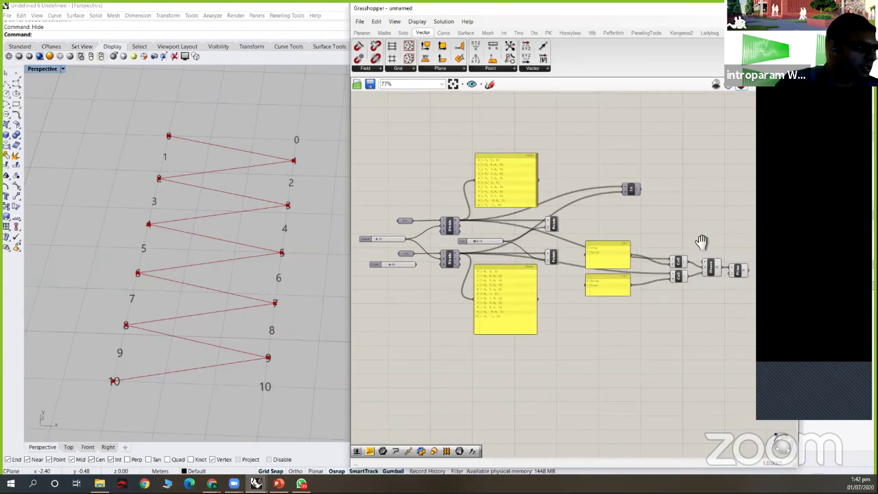
{"action": "left_click_drag", "start_coordinate": [346, 271], "coordinate": [190, 271]}
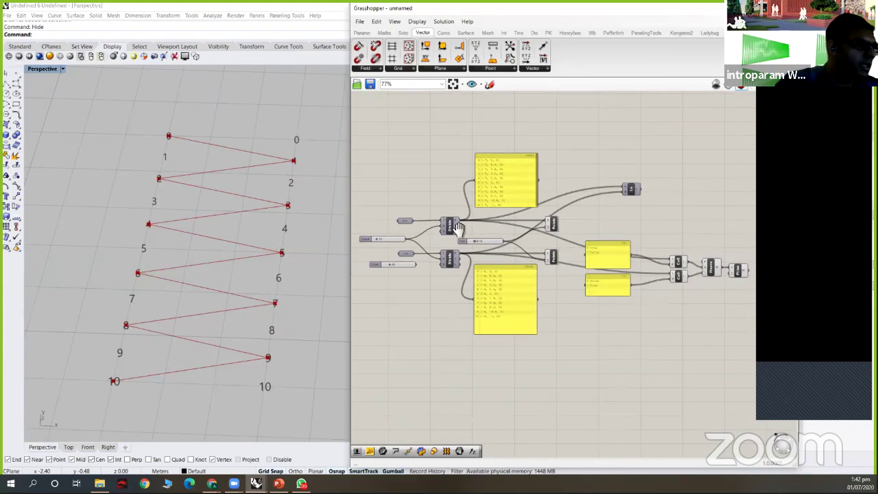
{"action": "scroll", "coordinate": [567, 215], "scroll_direction": "up", "scroll_amount": 2}
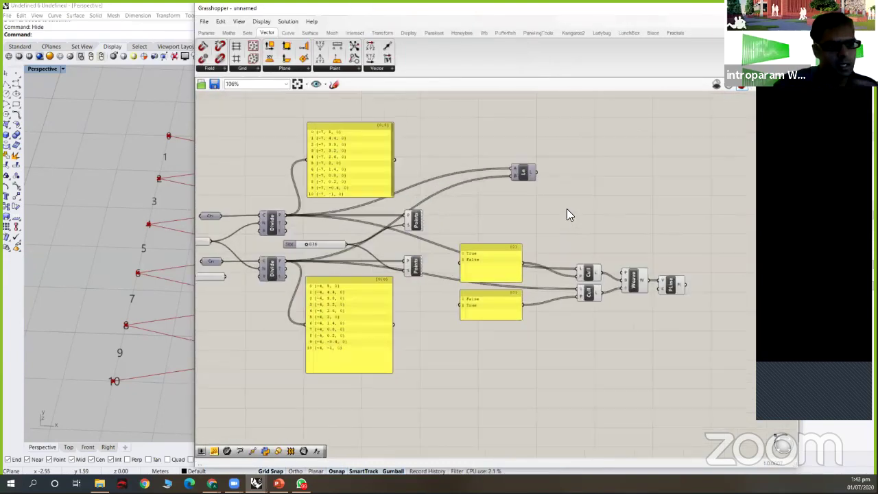
{"action": "scroll", "coordinate": [567, 208], "scroll_direction": "left", "scroll_amount": 1}
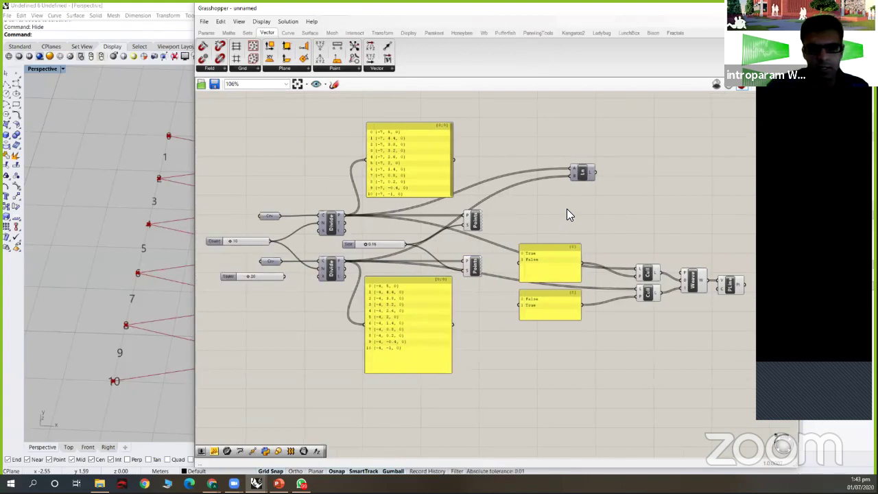
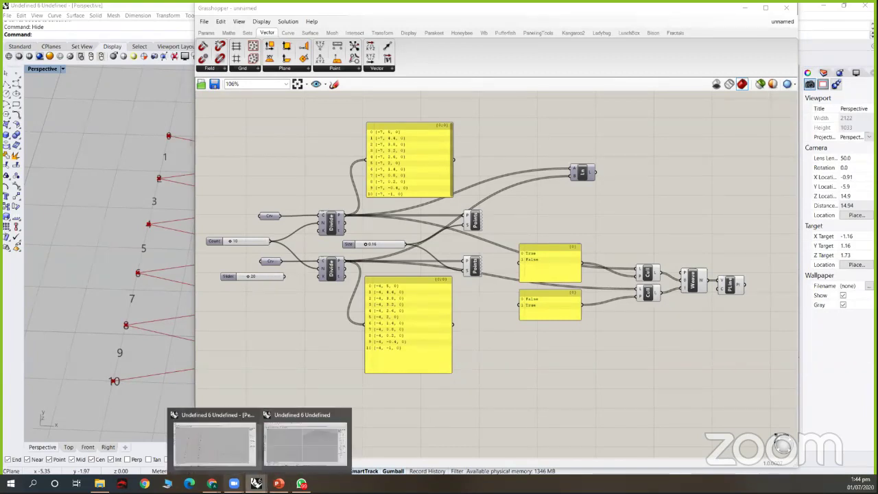
Step: Switch to the Zoom Meeting Controls window
{"action": "mouse_move", "coordinate": [234, 483]}
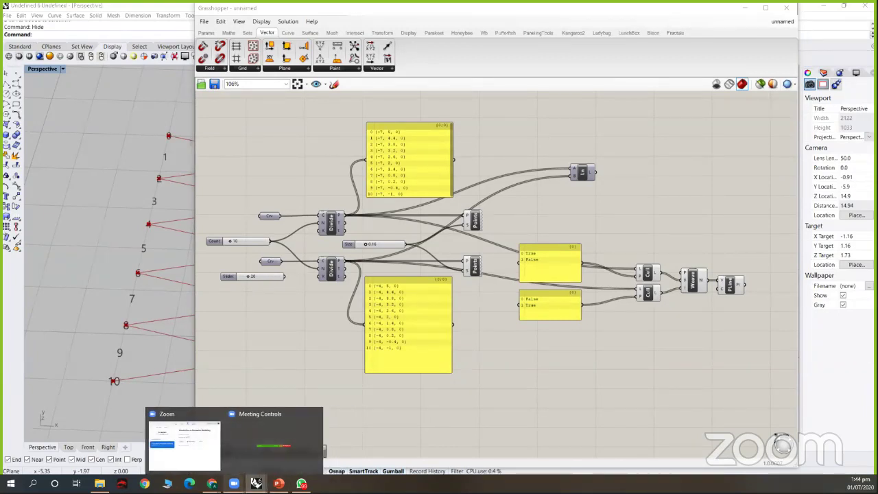
{"action": "left_click", "coordinate": [308, 426]}
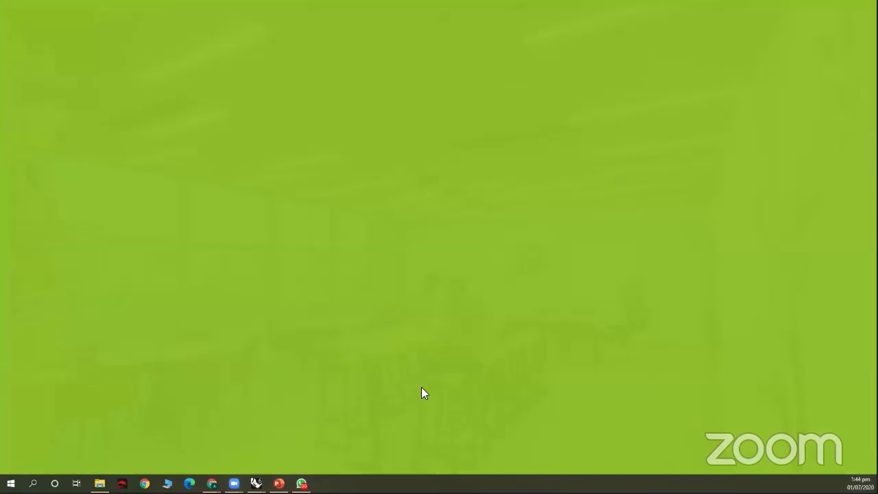